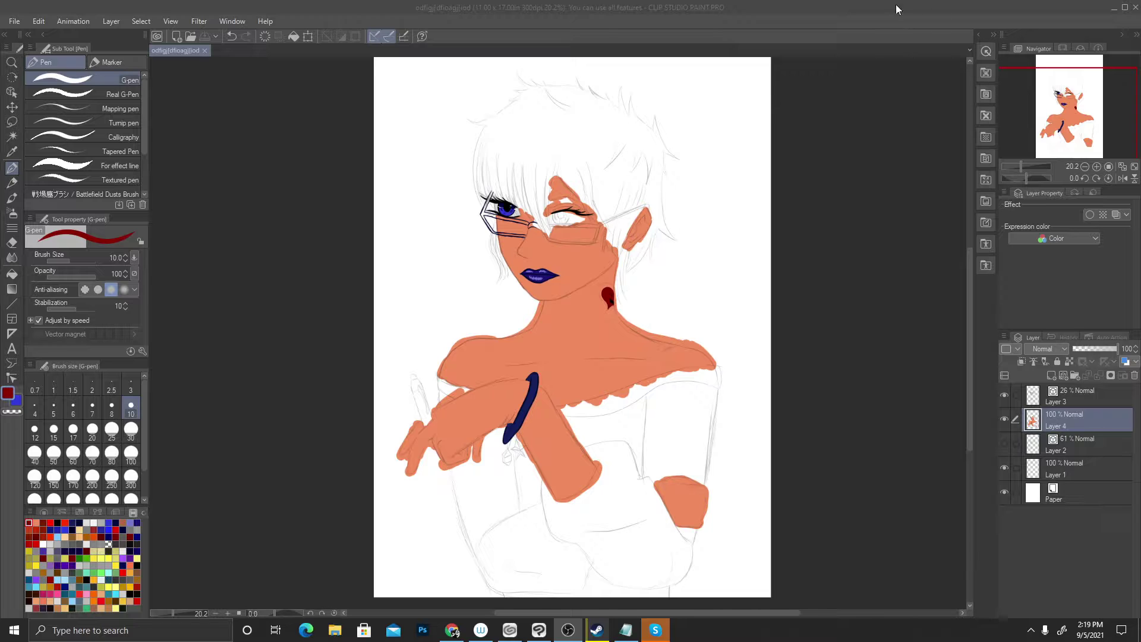
scroll(601, 186, up, 3)
scroll(600, 189, down, 3)
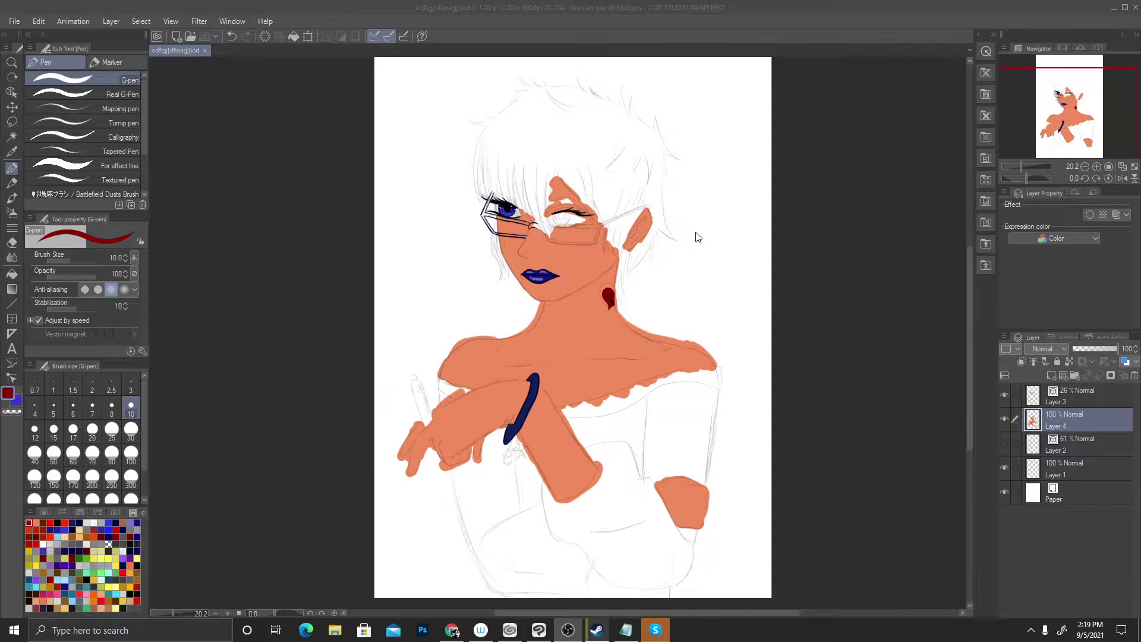
scroll(742, 252, down, 1)
scroll(599, 191, up, 3)
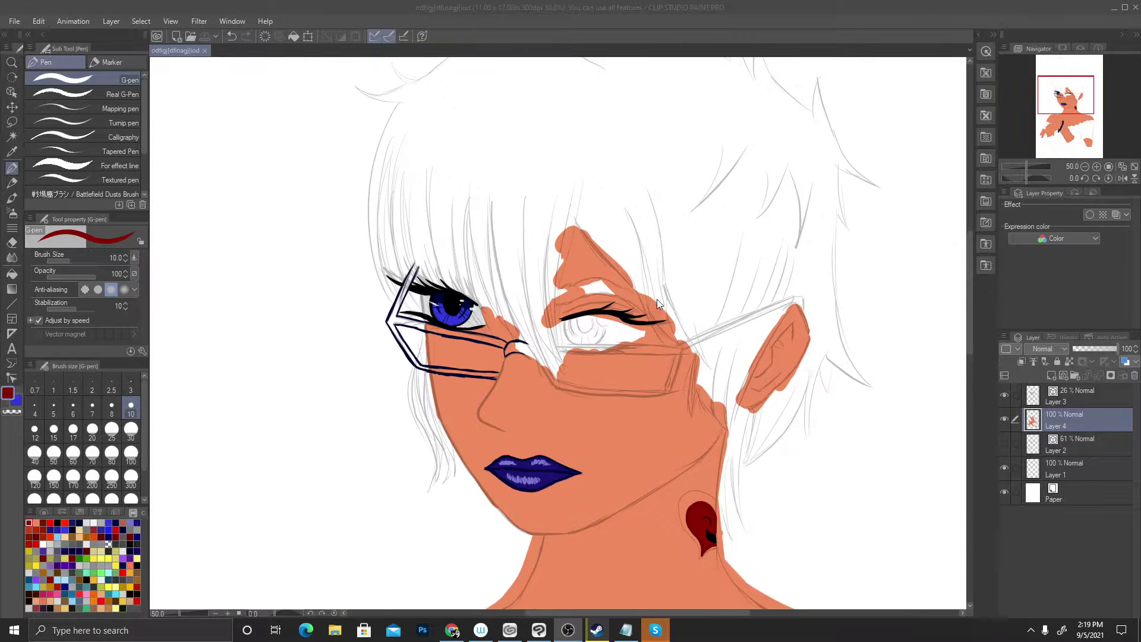
scroll(658, 298, up, 2)
scroll(660, 303, down, 1)
scroll(624, 194, up, 2)
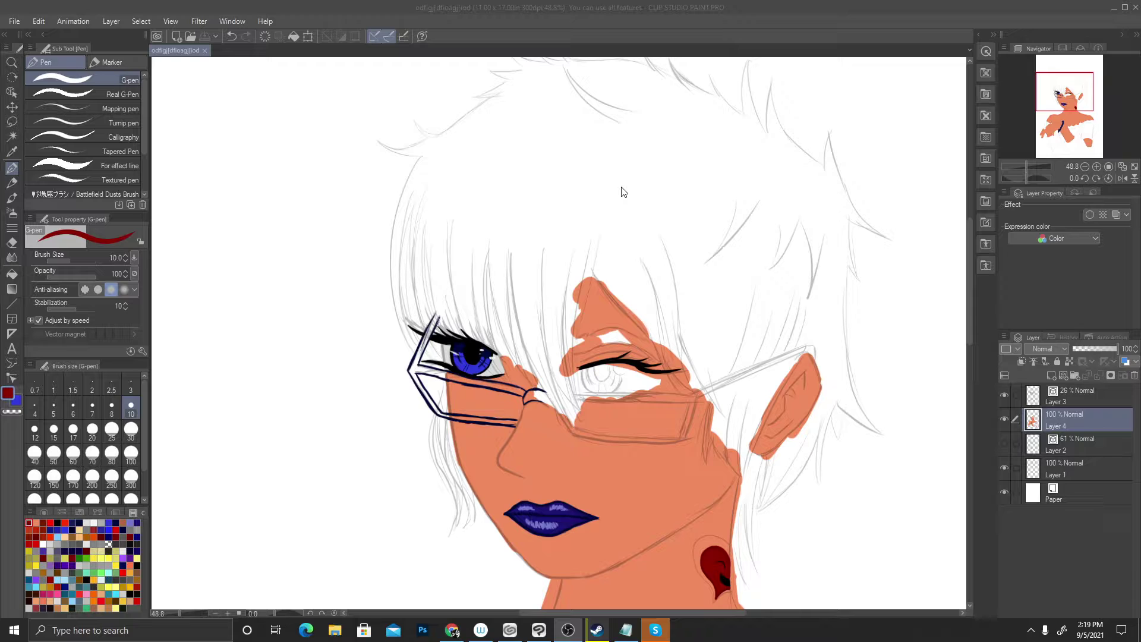
Sample the orange skin colour and paint it over the white gap at the nose bridge beside the glasses
scroll(690, 414, up, 2)
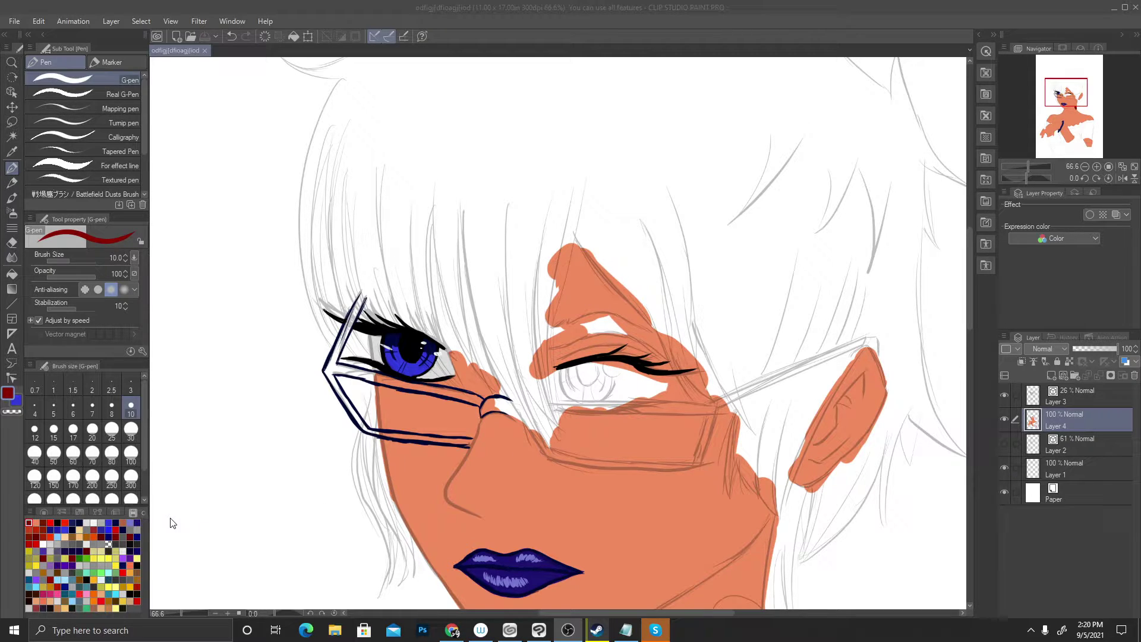
alt+click(432, 476)
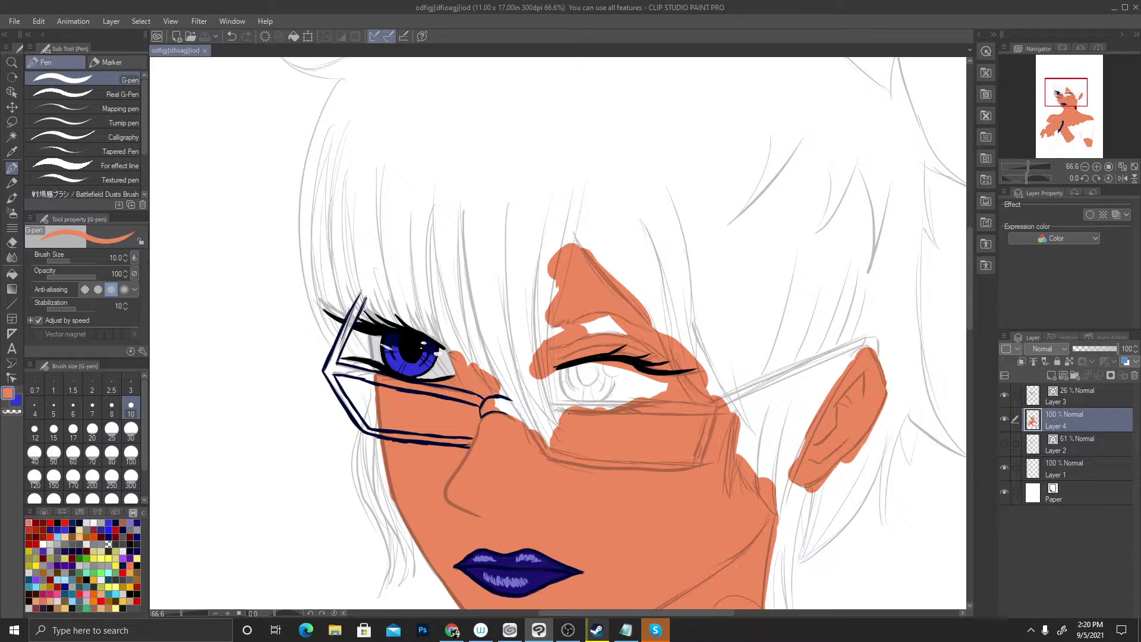
scroll(567, 412, up, 3)
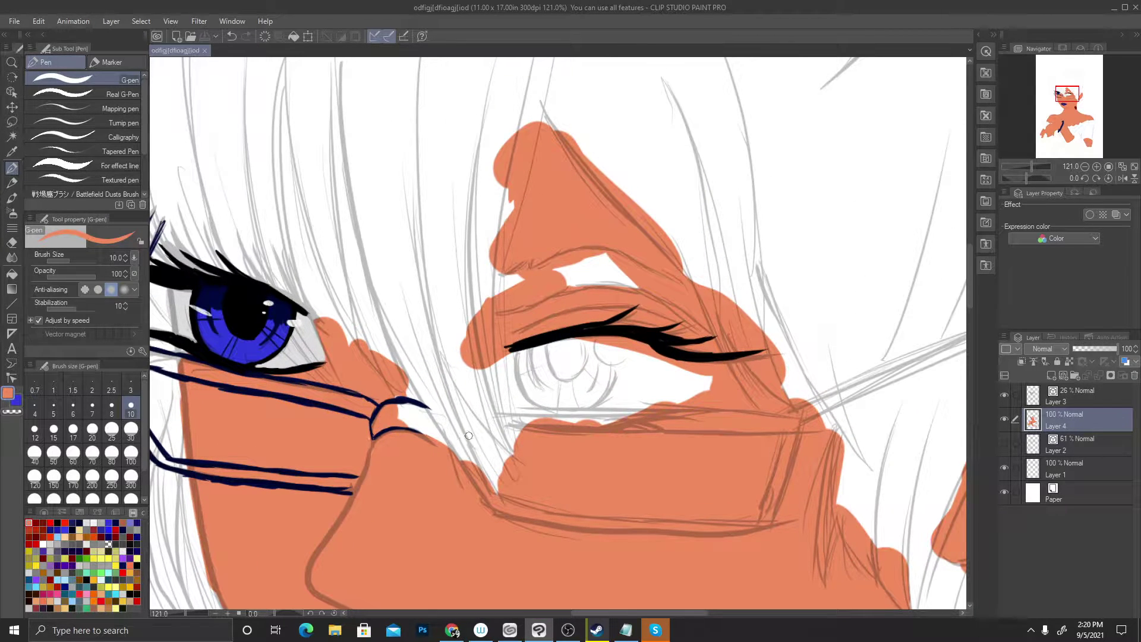
drag(406, 393, 427, 434)
drag(397, 361, 445, 446)
mouse_move(400, 398)
mouse_down()
mouse_move(428, 445)
mouse_move(447, 452)
mouse_move(423, 389)
mouse_move(432, 395)
mouse_move(444, 463)
mouse_move(397, 419)
mouse_up()
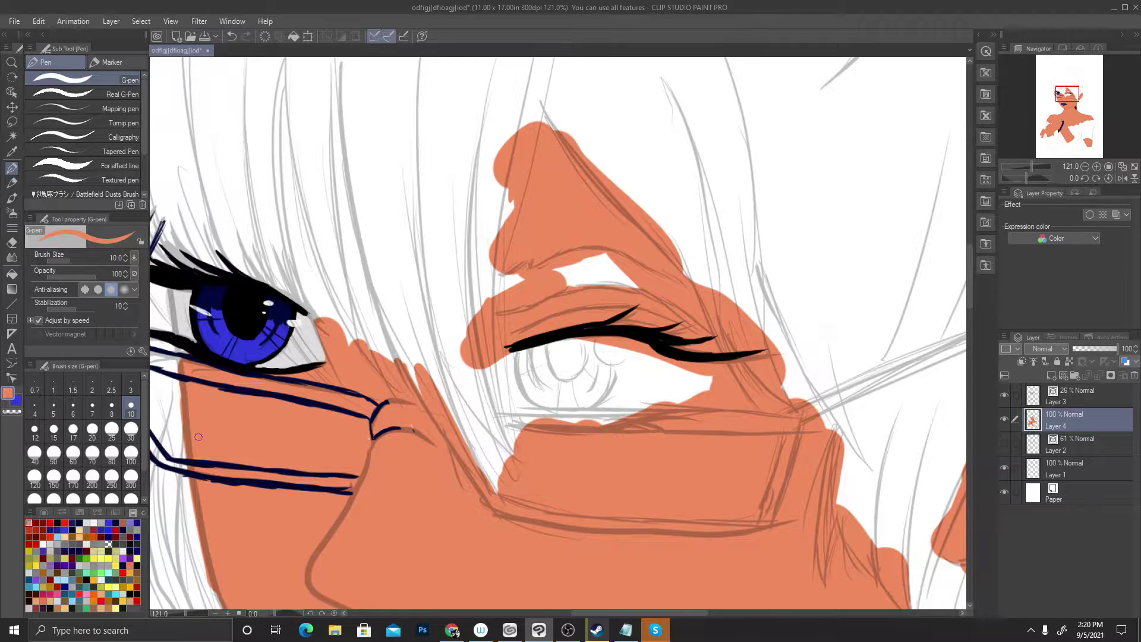
Set the brush size to 30 and extend the skin fill between the eyes up to the tip of the forehead triangle
click(131, 430)
mouse_move(414, 467)
mouse_down()
mouse_move(429, 418)
mouse_move(459, 444)
mouse_move(449, 422)
mouse_move(471, 454)
mouse_move(431, 376)
mouse_move(429, 333)
mouse_move(455, 325)
mouse_move(487, 376)
mouse_move(487, 397)
mouse_move(473, 343)
mouse_move(484, 355)
mouse_move(500, 210)
mouse_move(544, 296)
mouse_move(542, 139)
mouse_move(573, 218)
mouse_move(574, 150)
mouse_move(662, 271)
mouse_move(725, 321)
mouse_move(725, 362)
mouse_move(786, 439)
mouse_up()
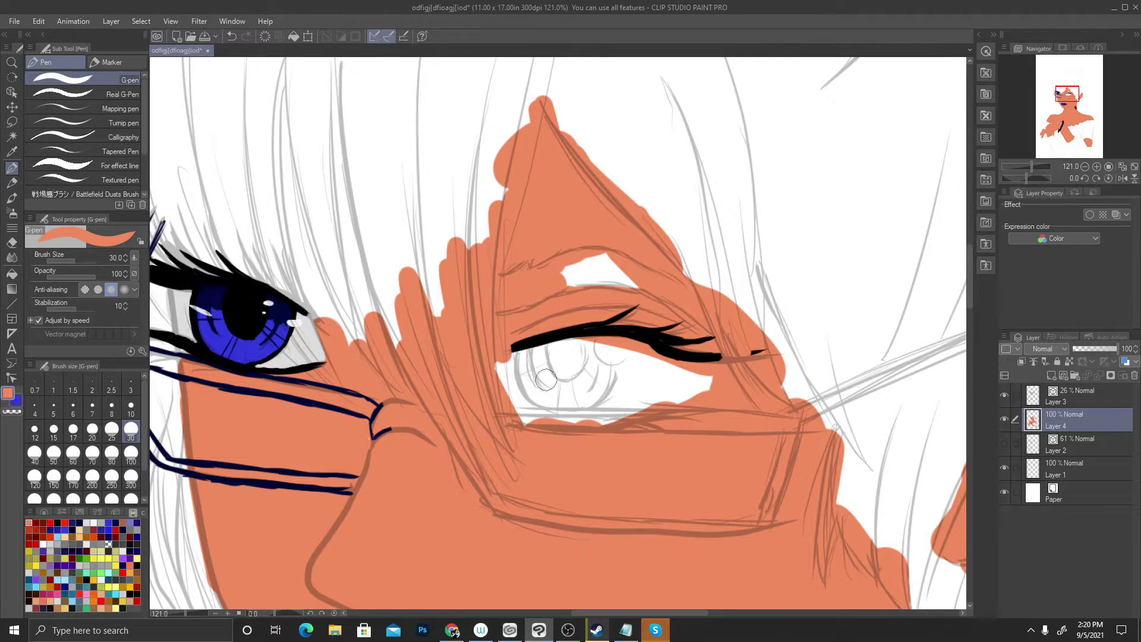
scroll(405, 338, down, 3)
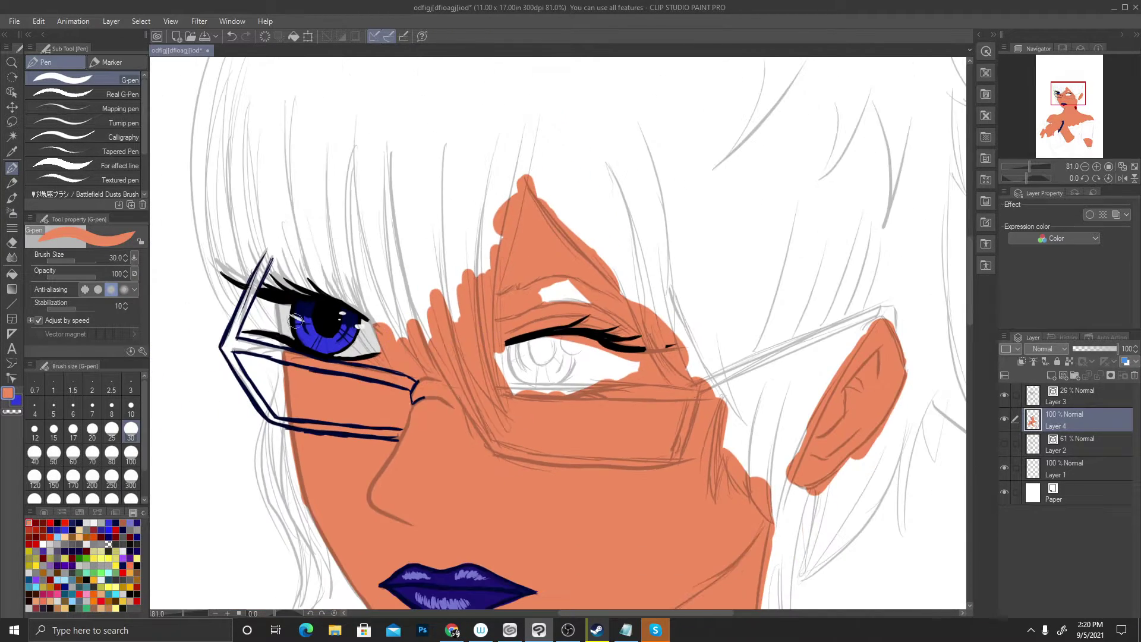
scroll(228, 320, up, 5)
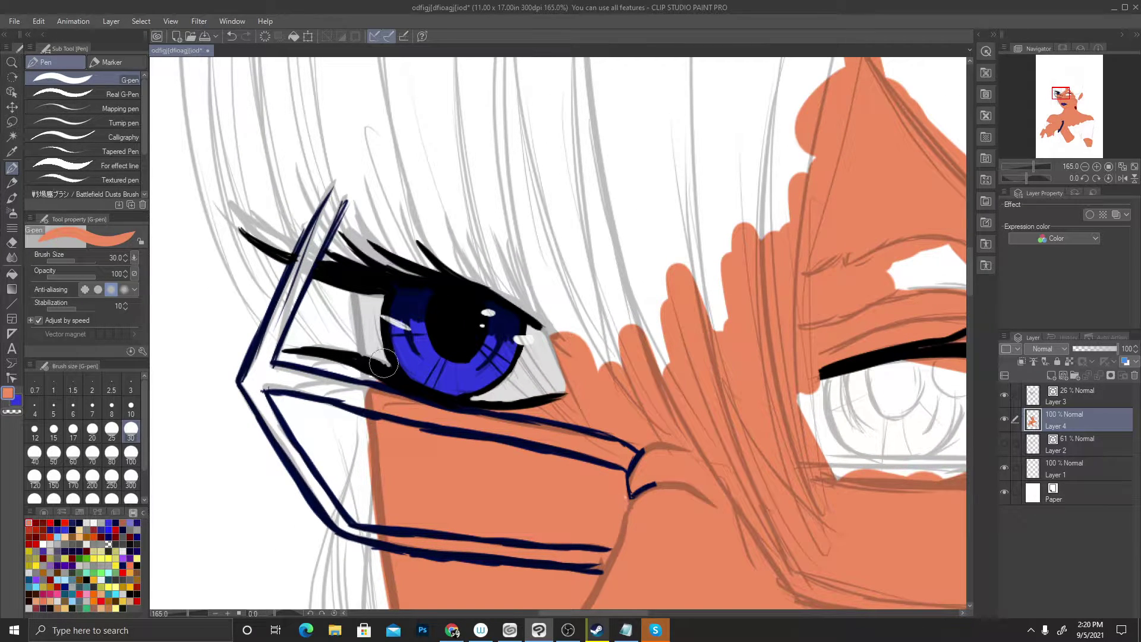
mouse_move(374, 375)
mouse_down()
mouse_move(366, 339)
mouse_move(385, 288)
mouse_move(364, 308)
mouse_move(367, 357)
mouse_move(385, 393)
mouse_up()
drag(362, 306, 364, 415)
mouse_move(369, 347)
mouse_down()
mouse_move(373, 275)
mouse_move(364, 308)
mouse_move(358, 228)
mouse_move(356, 383)
mouse_up()
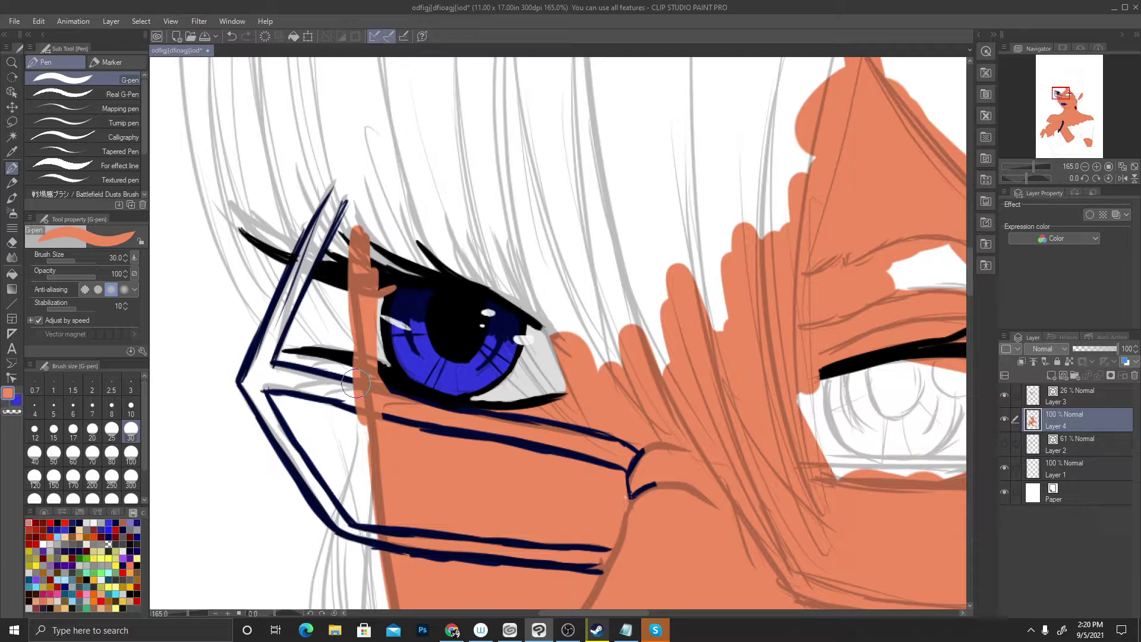
key(ctrl+z)
key(ctrl+z)
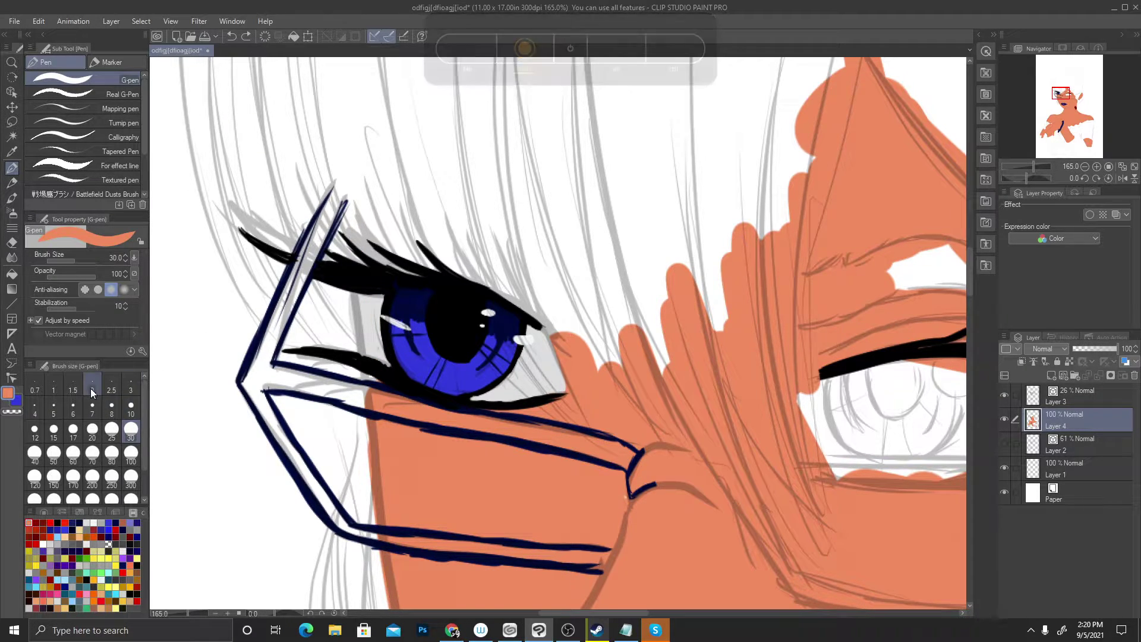
Set the brush size to 5 and fill the small skin gaps between the blue eye's lower lash line and the glasses frame
click(55, 409)
scroll(528, 362, up, 8)
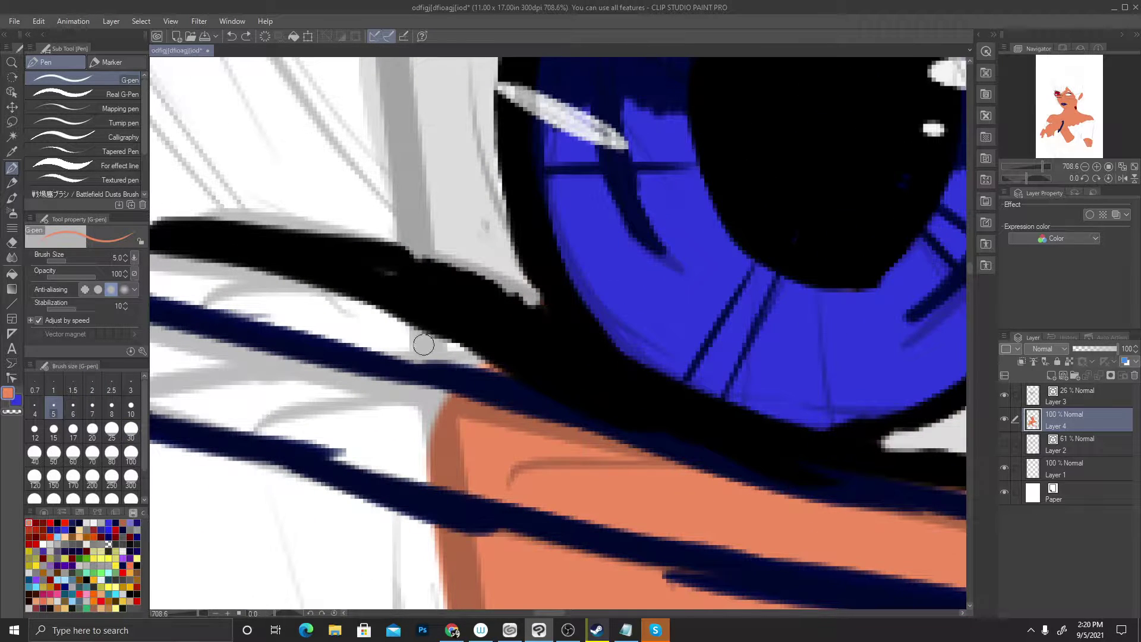
mouse_move(453, 356)
mouse_down()
mouse_move(433, 350)
mouse_move(466, 354)
mouse_move(413, 335)
mouse_move(413, 353)
mouse_move(472, 371)
mouse_move(428, 351)
mouse_move(471, 359)
mouse_move(431, 339)
mouse_move(425, 359)
mouse_move(460, 373)
mouse_up()
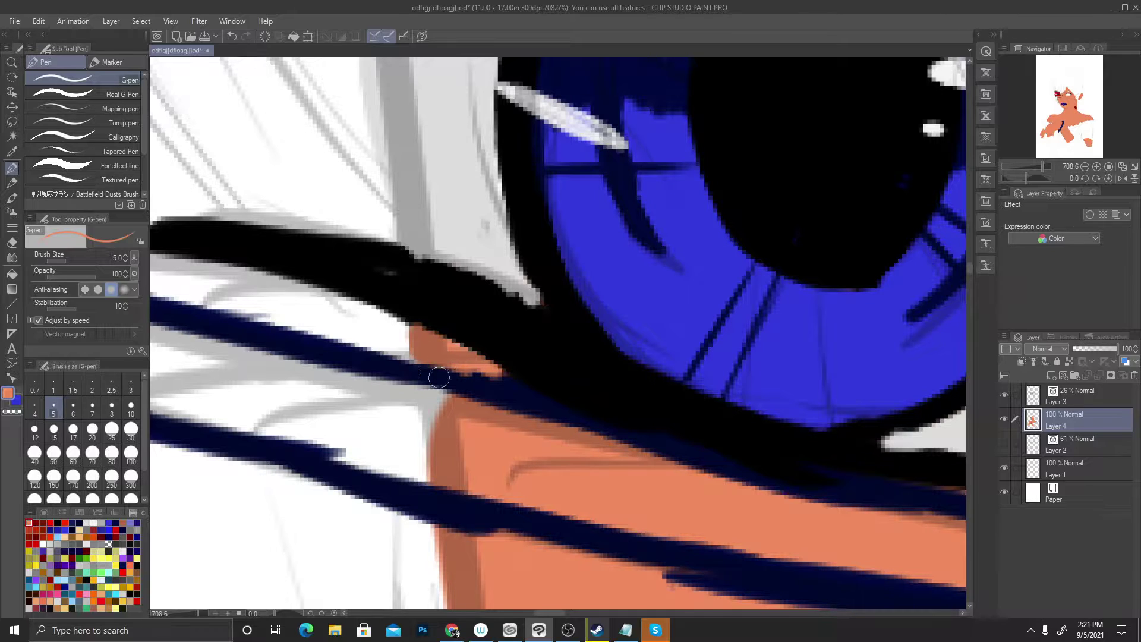
mouse_move(432, 414)
mouse_down()
mouse_move(425, 429)
mouse_move(423, 410)
mouse_move(450, 400)
mouse_move(423, 393)
mouse_move(437, 446)
mouse_up()
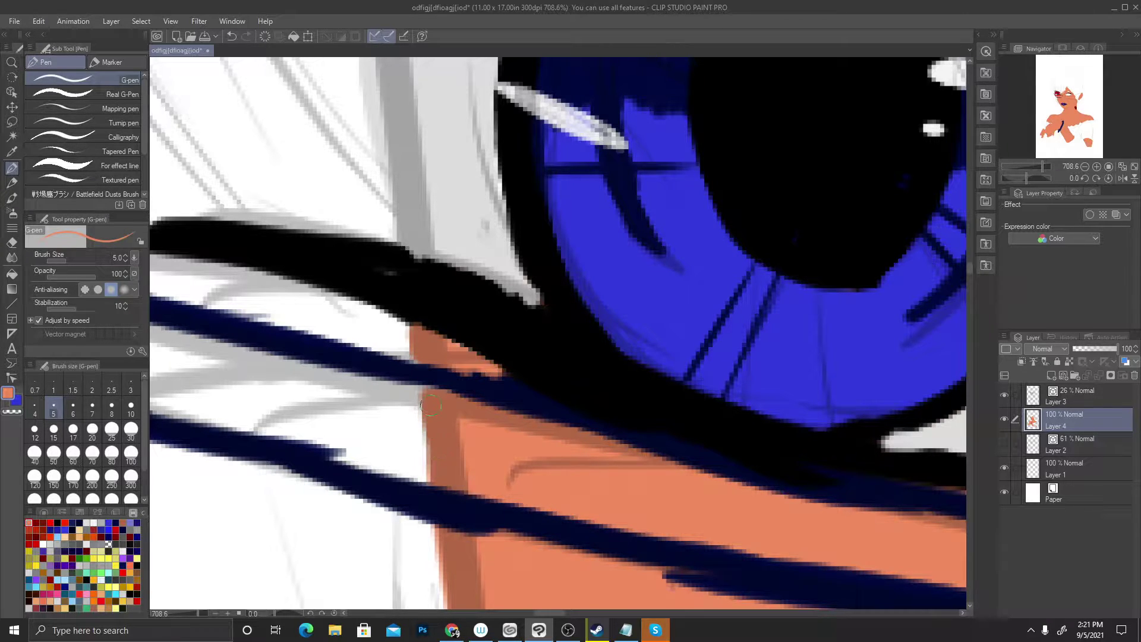
mouse_move(431, 406)
mouse_down()
mouse_move(424, 388)
mouse_move(433, 463)
mouse_up()
Paint a narrow orange skin strip along the outer edge of the blue eye's white, between the upper and lower lashes
scroll(416, 448, down, 1)
scroll(437, 233, up, 2)
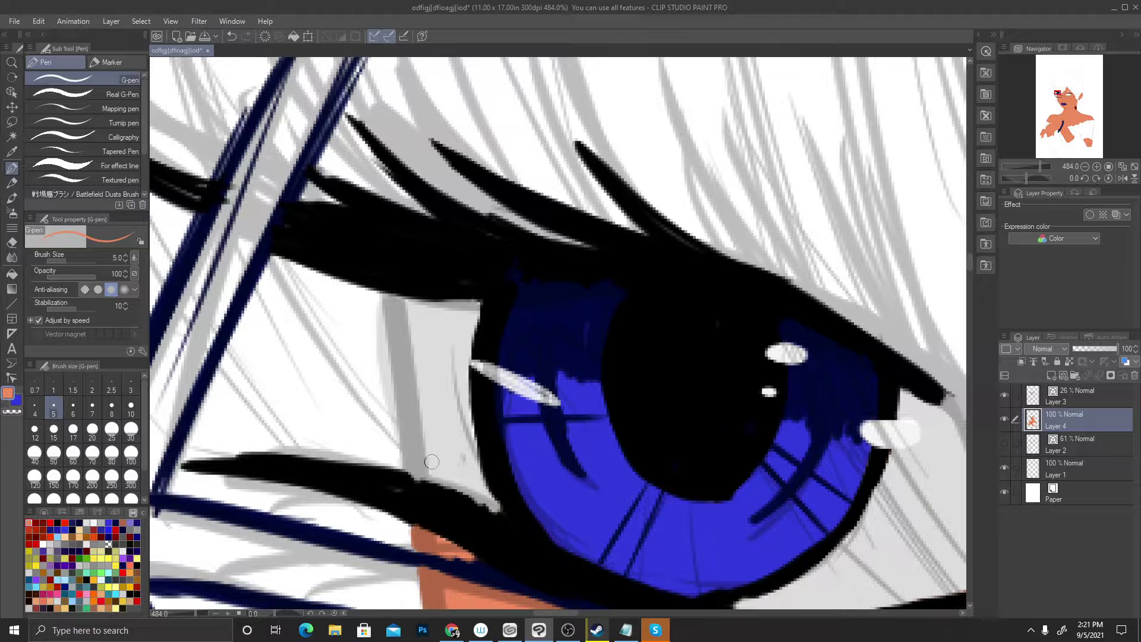
mouse_move(411, 467)
mouse_down()
mouse_move(407, 415)
mouse_move(428, 472)
mouse_move(407, 386)
mouse_move(425, 298)
mouse_move(405, 363)
mouse_move(427, 462)
mouse_move(416, 473)
mouse_move(392, 330)
mouse_move(398, 366)
mouse_move(404, 307)
mouse_move(386, 296)
mouse_move(410, 314)
mouse_up()
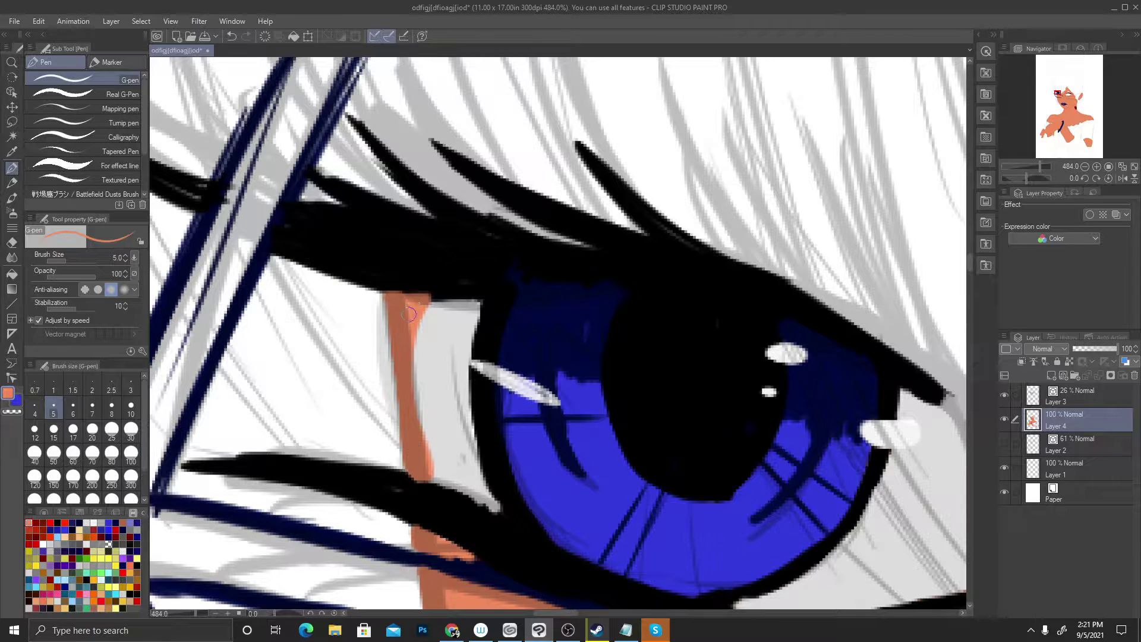
drag(409, 439, 429, 480)
Sample black and tidy the blue eye's upper and lower lash lines where they meet the skin strip and eye white
alt+click(414, 246)
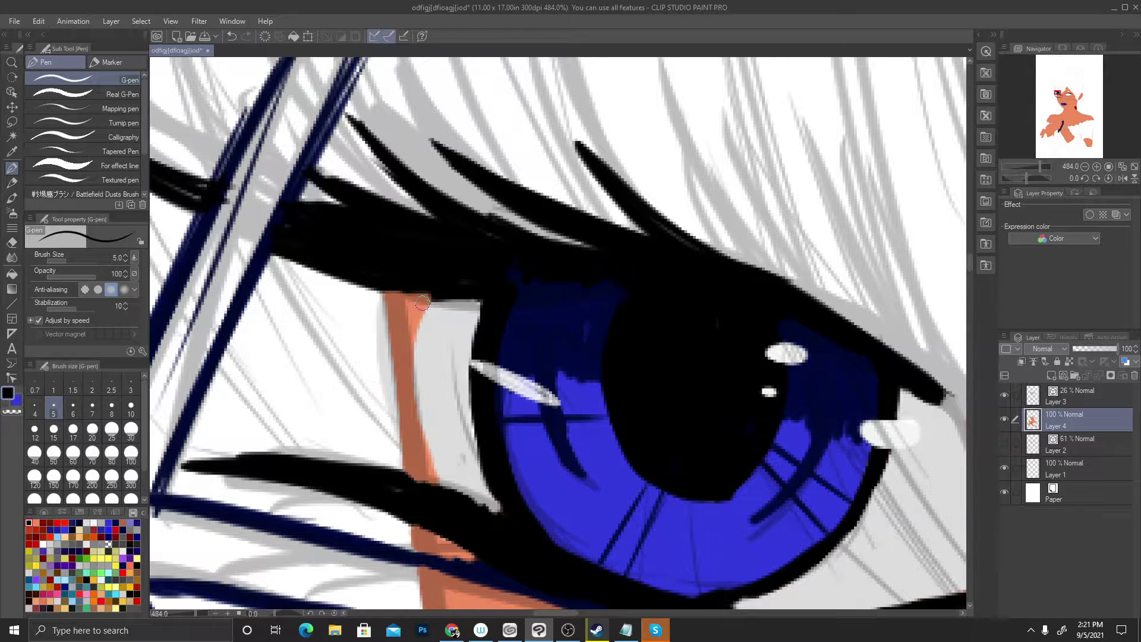
drag(422, 303, 413, 297)
drag(433, 297, 469, 294)
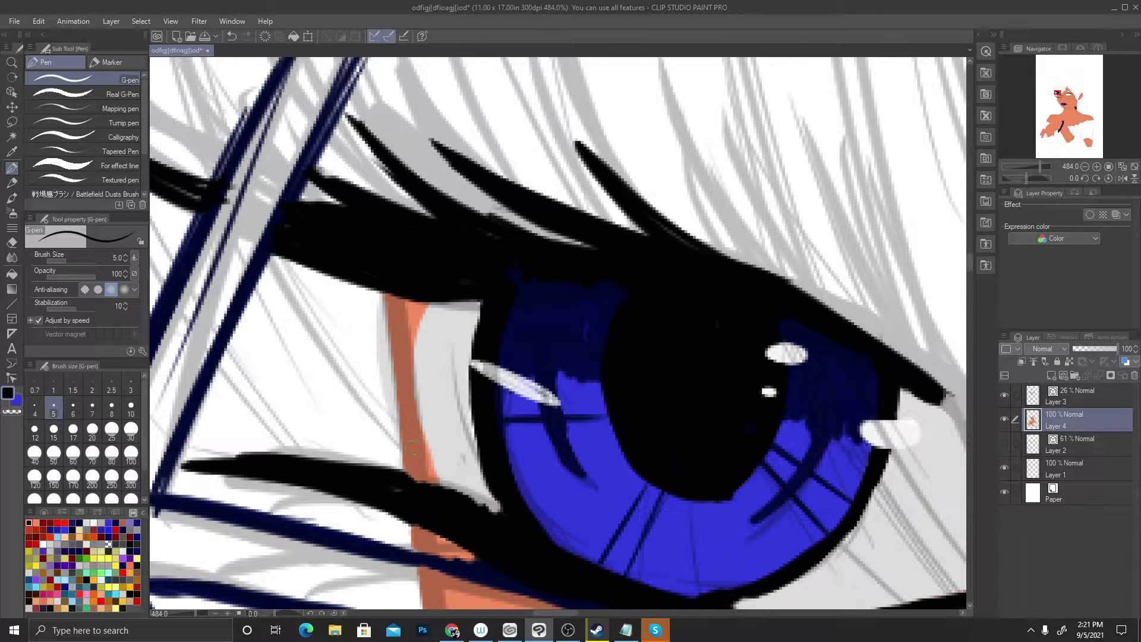
drag(419, 484, 400, 478)
mouse_move(397, 480)
mouse_down()
mouse_move(450, 491)
mouse_move(512, 519)
mouse_up()
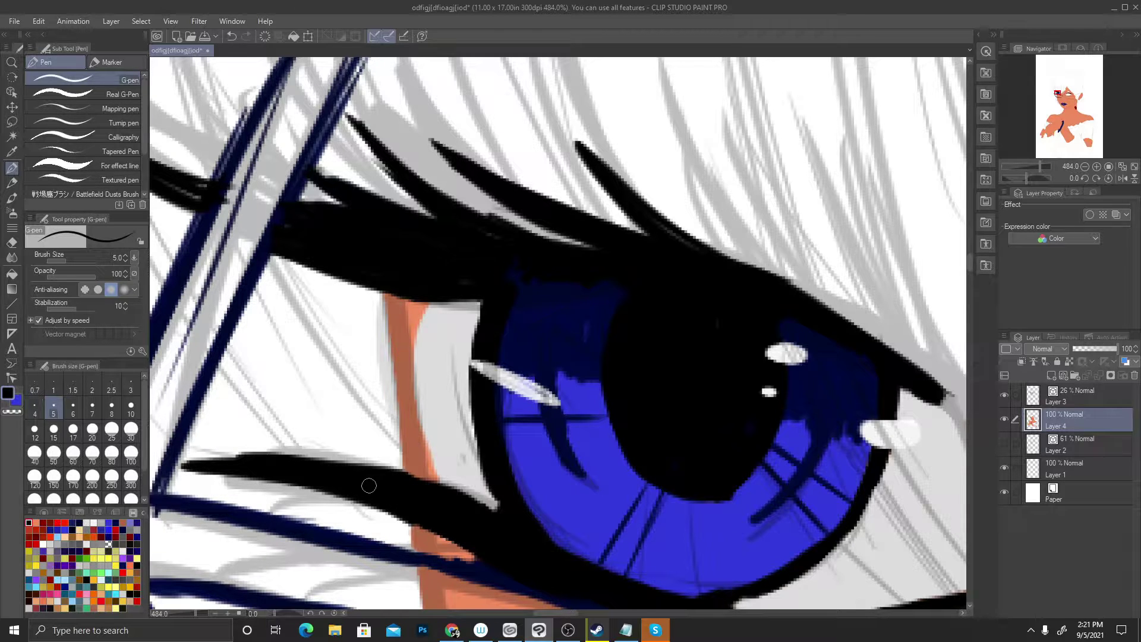
scroll(369, 485, down, 6)
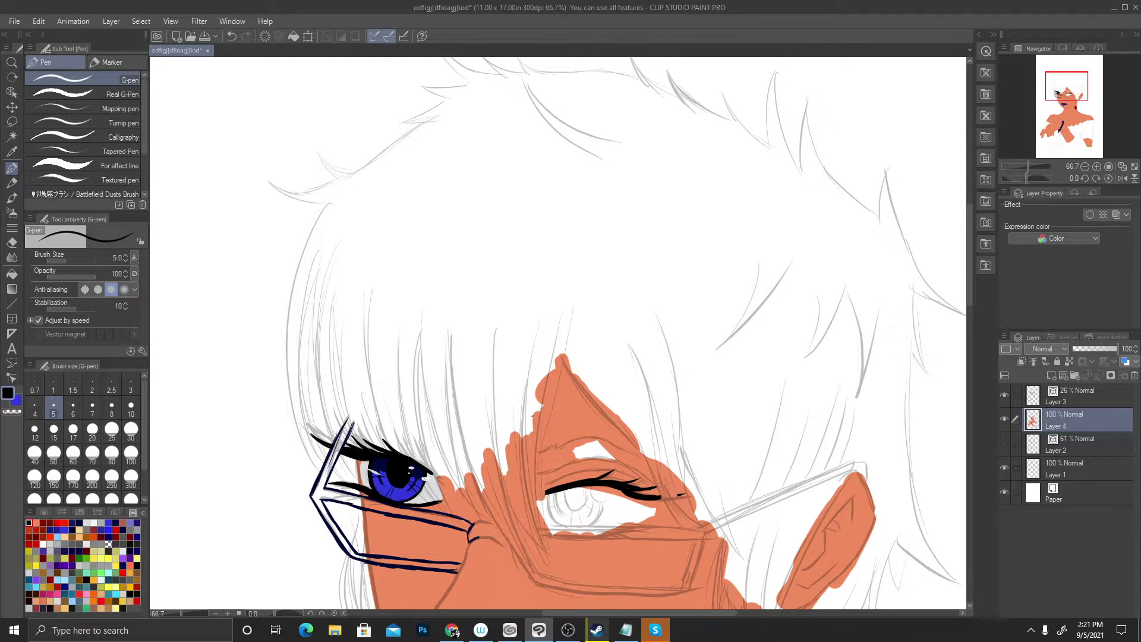
scroll(533, 416, up, 4)
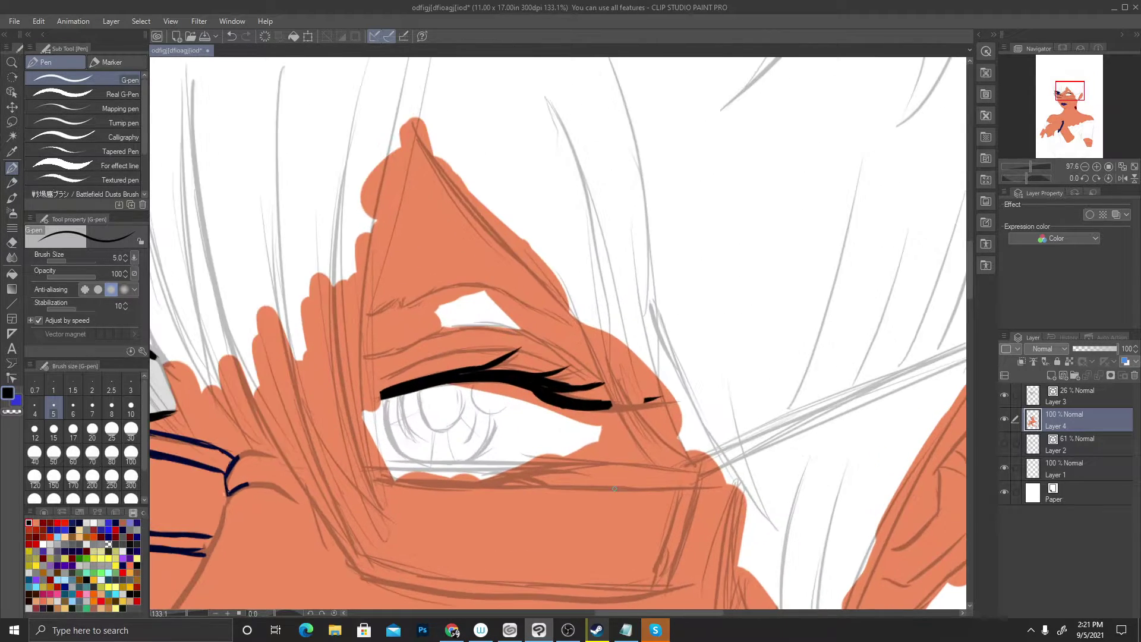
scroll(615, 489, up, 2)
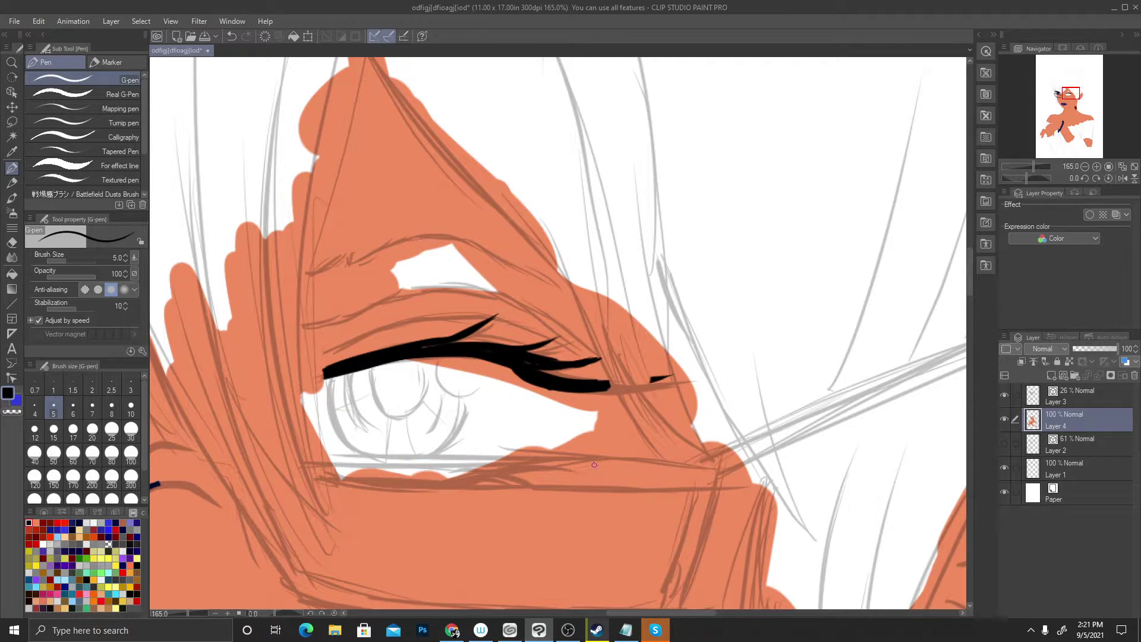
alt+click(627, 449)
scroll(579, 381, down, 6)
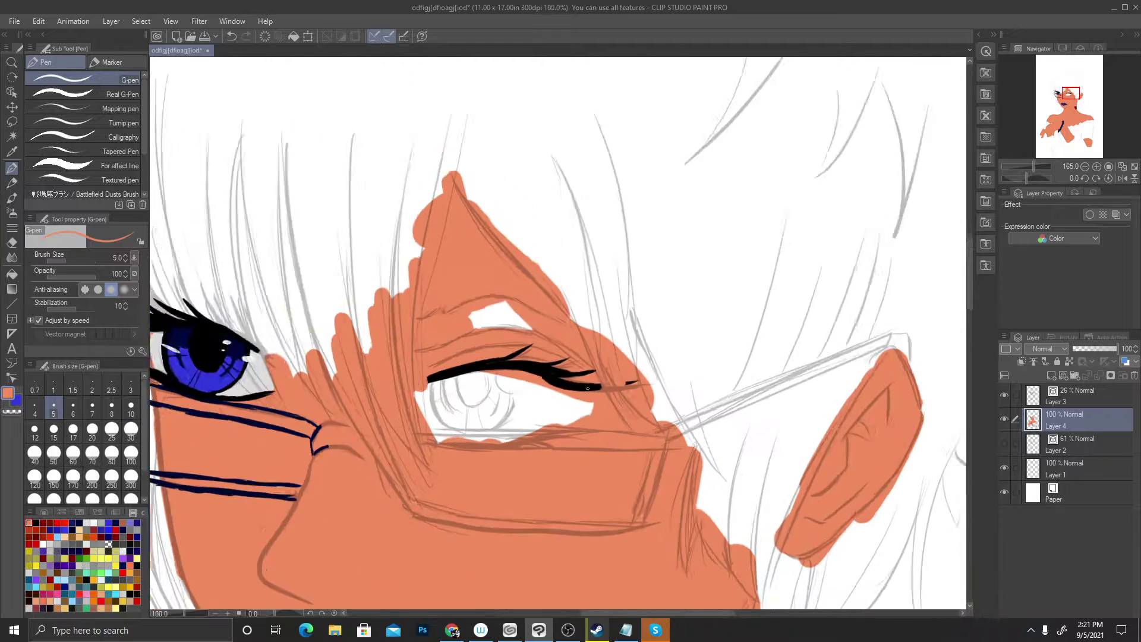
scroll(339, 378, up, 4)
scroll(324, 378, up, 2)
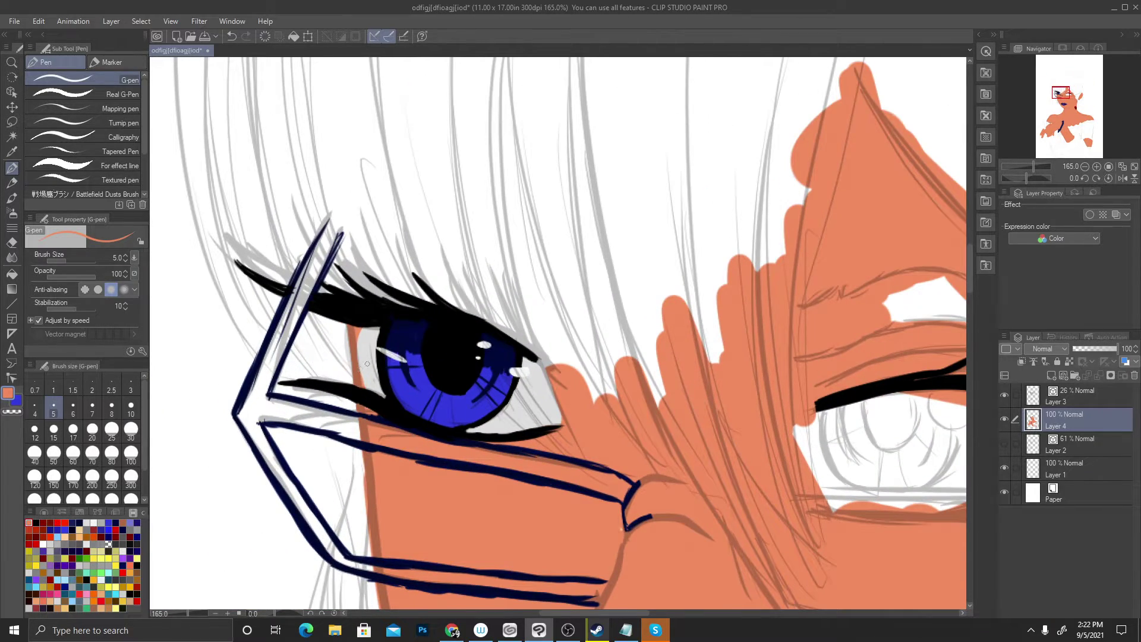
Sample the light grey from the finished eye's white and block in the uncoloured eye with an 80 px G-pen
alt+click(367, 364)
scroll(321, 377, down, 4)
scroll(704, 440, up, 2)
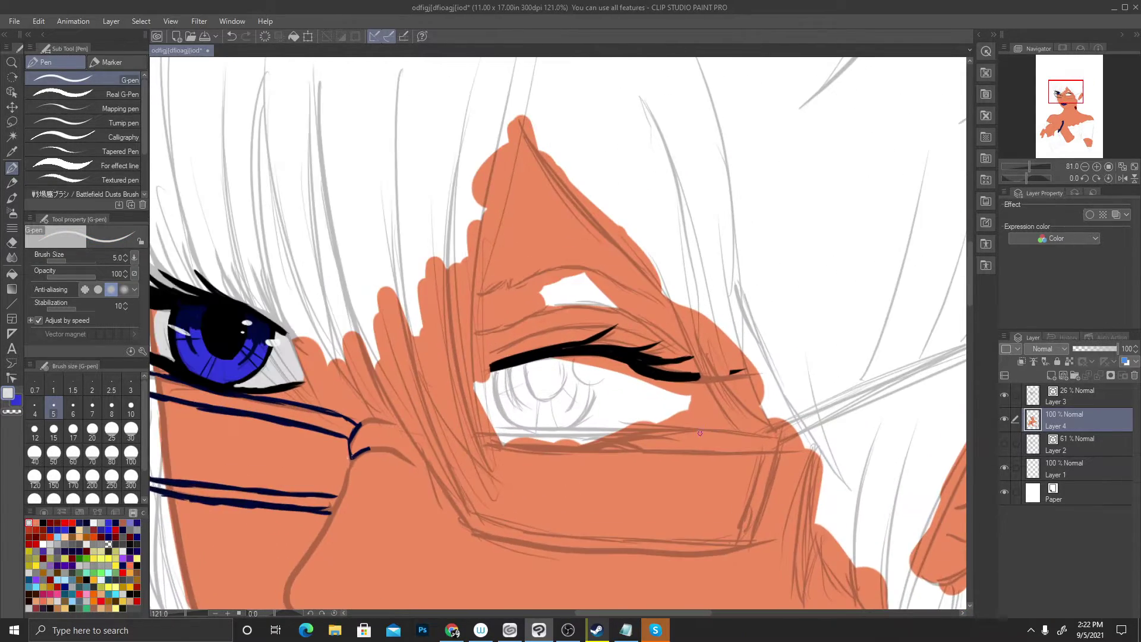
scroll(700, 433, up, 3)
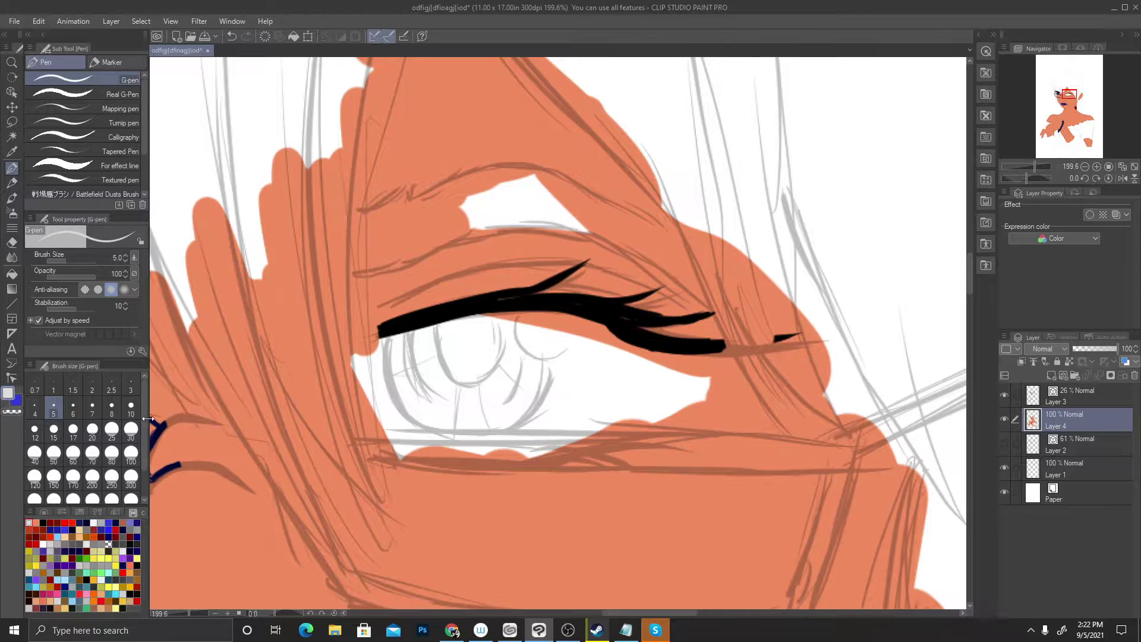
click(112, 455)
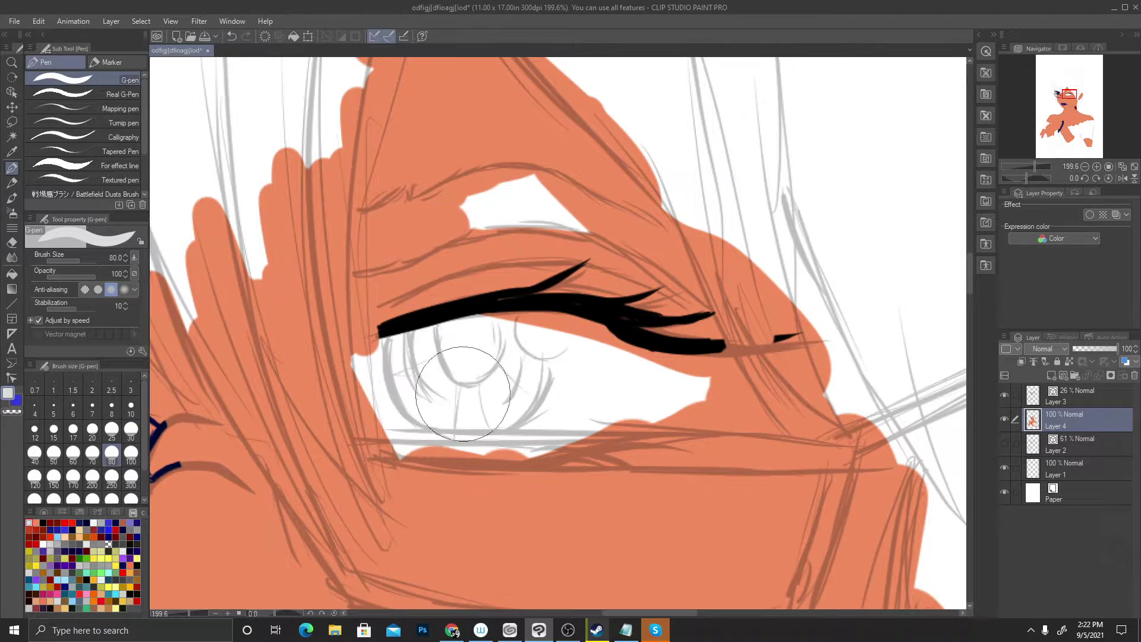
mouse_move(425, 386)
mouse_down()
mouse_move(496, 399)
mouse_move(632, 392)
mouse_move(597, 367)
mouse_up()
key(ctrl+z)
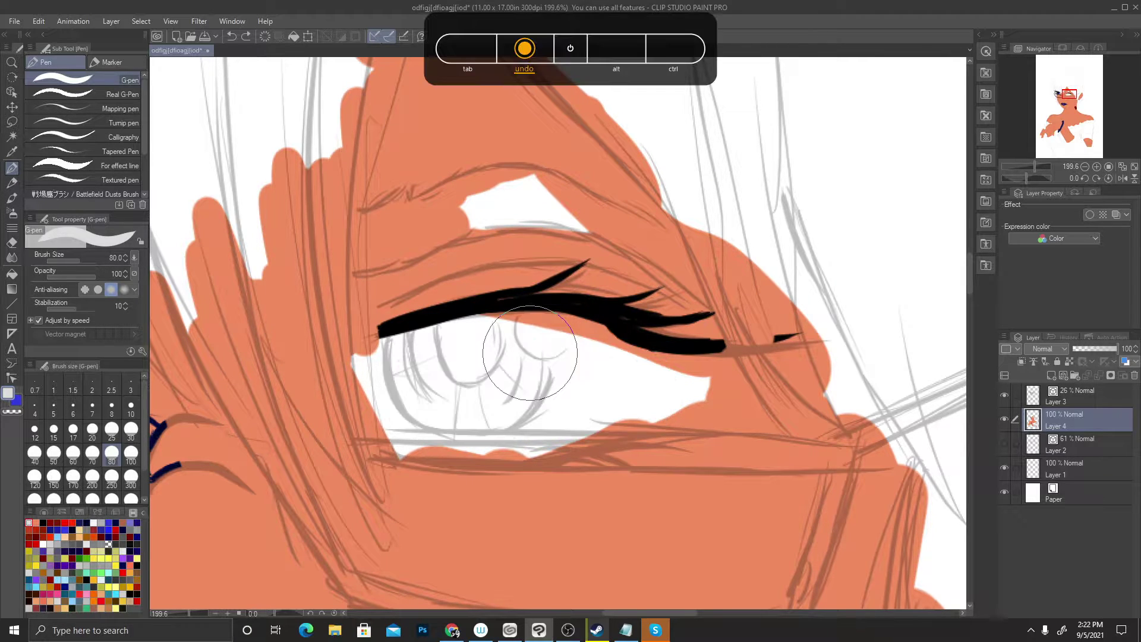
mouse_move(470, 355)
mouse_down()
mouse_move(458, 394)
mouse_move(476, 374)
mouse_move(506, 374)
mouse_move(496, 387)
mouse_move(448, 382)
mouse_move(450, 368)
mouse_move(447, 397)
mouse_move(565, 397)
mouse_move(563, 385)
mouse_move(514, 371)
mouse_move(376, 387)
mouse_move(404, 426)
mouse_move(372, 370)
mouse_move(400, 430)
mouse_move(378, 368)
mouse_move(437, 340)
mouse_move(375, 358)
mouse_move(426, 341)
mouse_move(377, 348)
mouse_move(419, 350)
mouse_up()
Set the brush size to 15 and extend the light grey fill up to the uncoloured eye's upper lash line
click(54, 430)
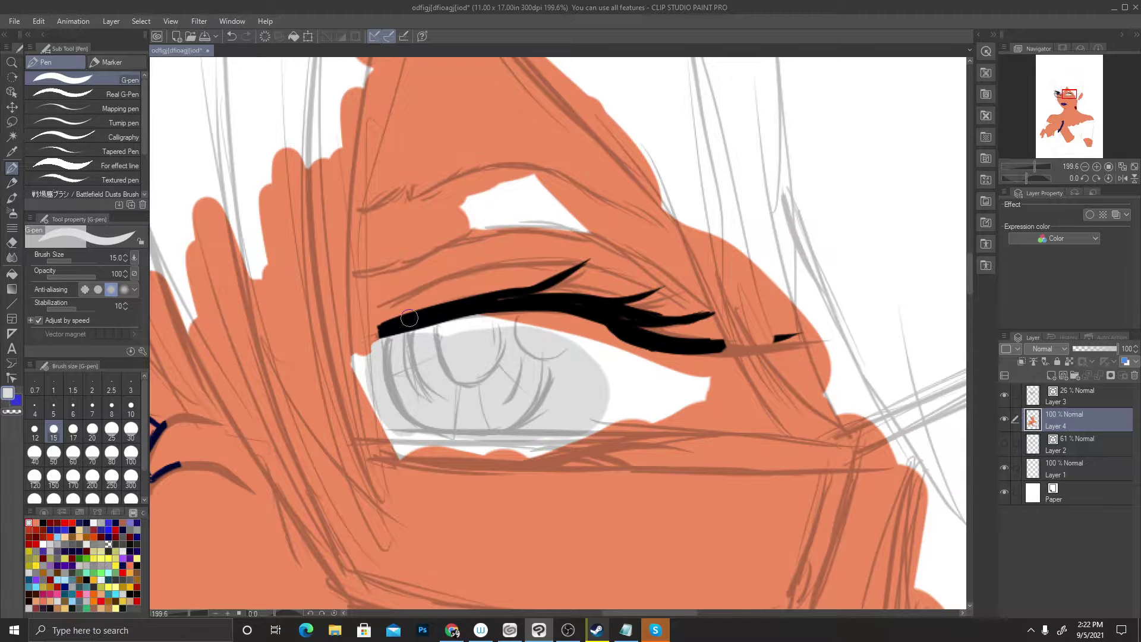
scroll(410, 318, up, 5)
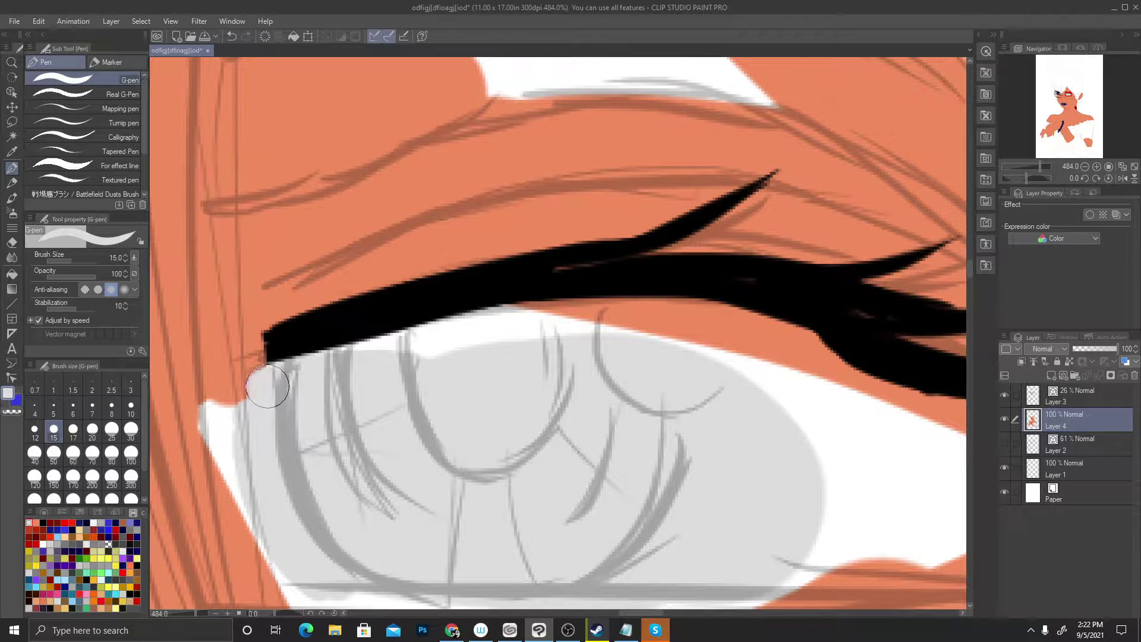
mouse_move(269, 386)
mouse_down()
mouse_move(406, 344)
mouse_move(359, 367)
mouse_move(386, 361)
mouse_move(379, 319)
mouse_move(361, 326)
mouse_move(367, 349)
mouse_move(346, 356)
mouse_move(382, 356)
mouse_up()
key(ctrl+z)
key(alt)
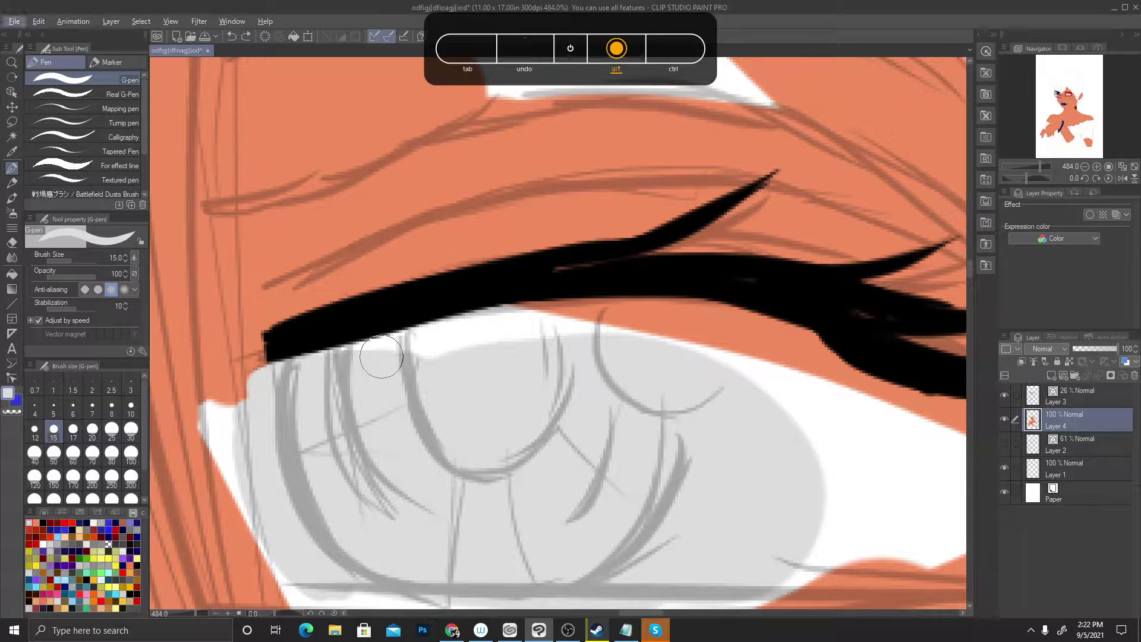
key(alt)
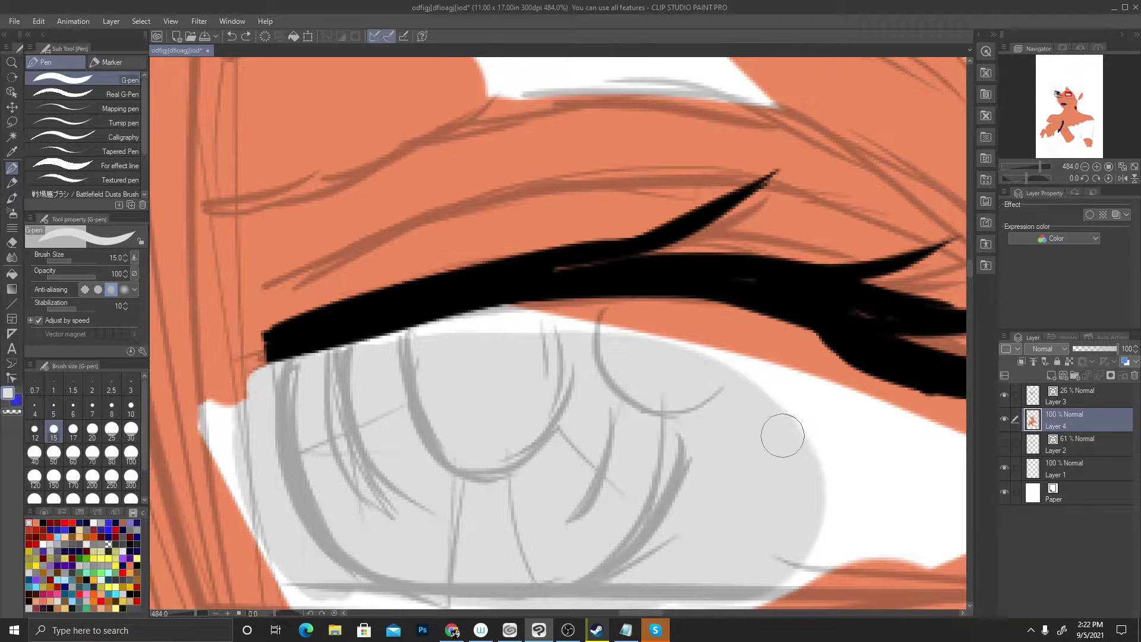
mouse_move(809, 466)
mouse_down()
mouse_move(792, 416)
mouse_move(731, 357)
mouse_move(594, 336)
mouse_move(407, 350)
mouse_up()
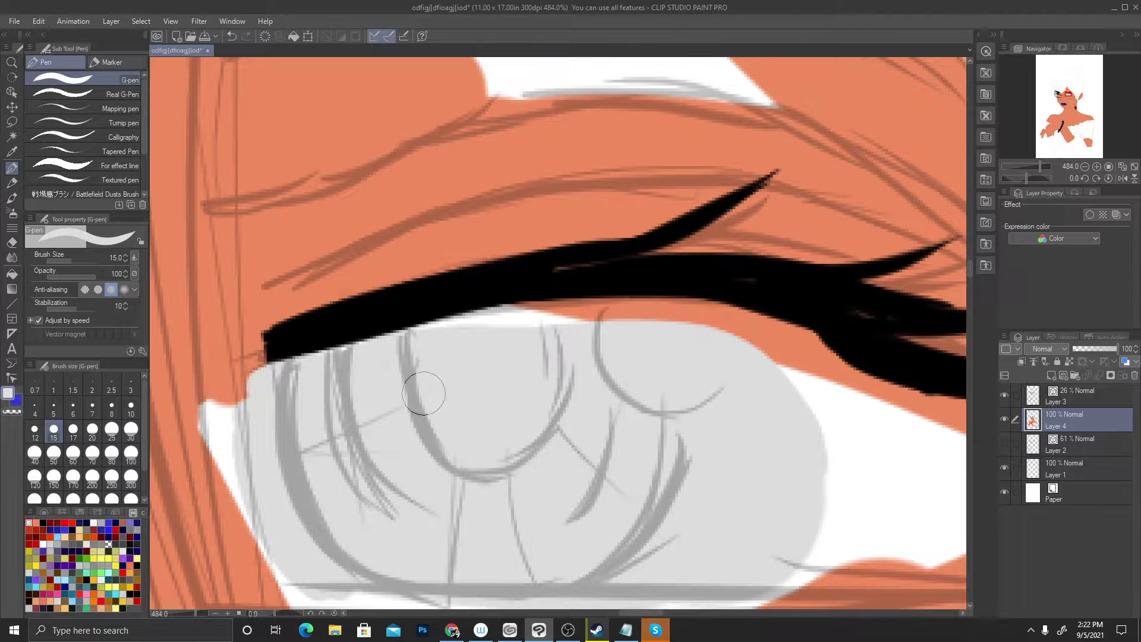
mouse_move(520, 344)
mouse_down()
mouse_move(423, 342)
mouse_move(523, 325)
mouse_move(662, 332)
mouse_move(782, 367)
mouse_move(811, 430)
mouse_move(801, 377)
mouse_move(757, 338)
mouse_move(664, 320)
mouse_move(596, 333)
mouse_move(522, 323)
mouse_move(645, 324)
mouse_move(693, 348)
mouse_move(663, 347)
mouse_up()
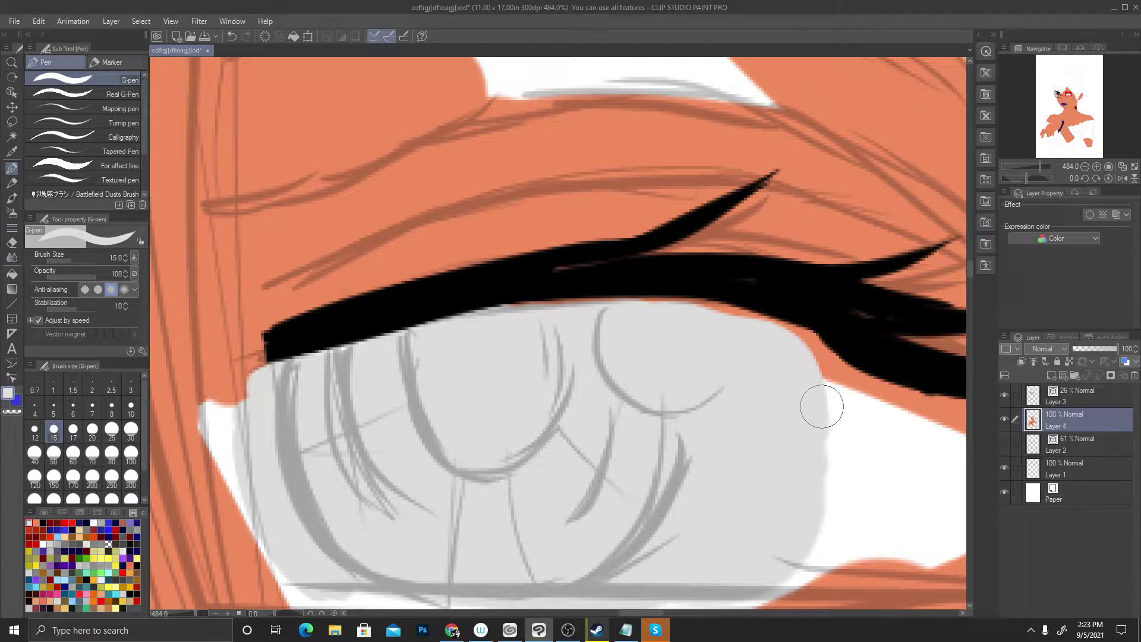
Extend the light grey fill up against the outer upper lash line and down over the eye's lower rim
mouse_move(823, 403)
mouse_down()
mouse_move(823, 369)
mouse_move(805, 354)
mouse_move(770, 334)
mouse_move(705, 325)
mouse_up()
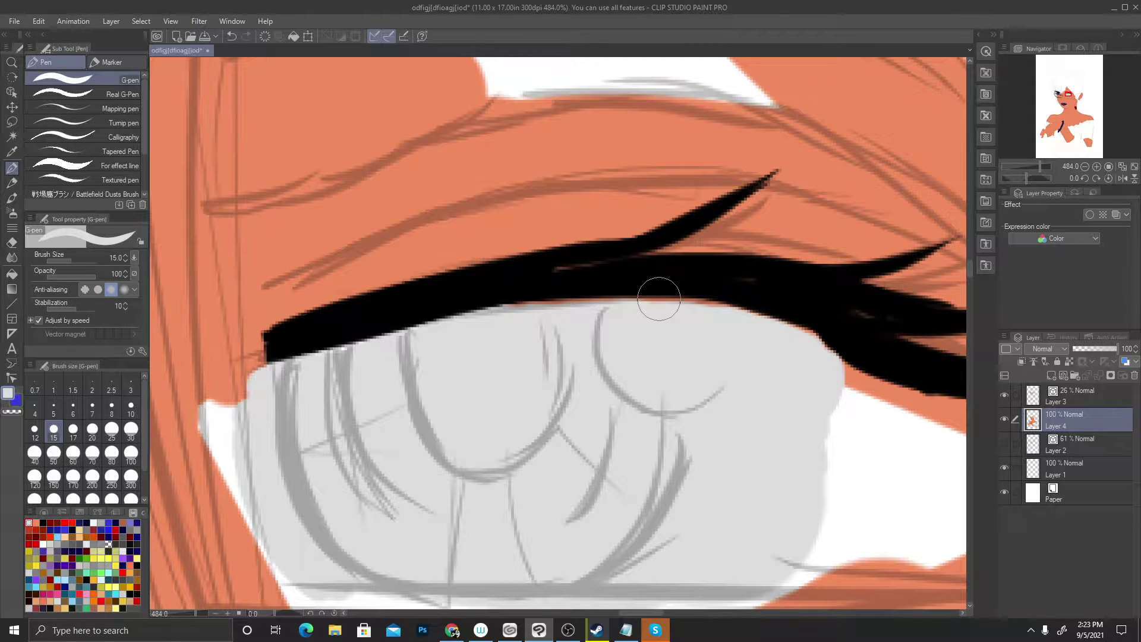
scroll(600, 230, down, 3)
scroll(796, 389, up, 4)
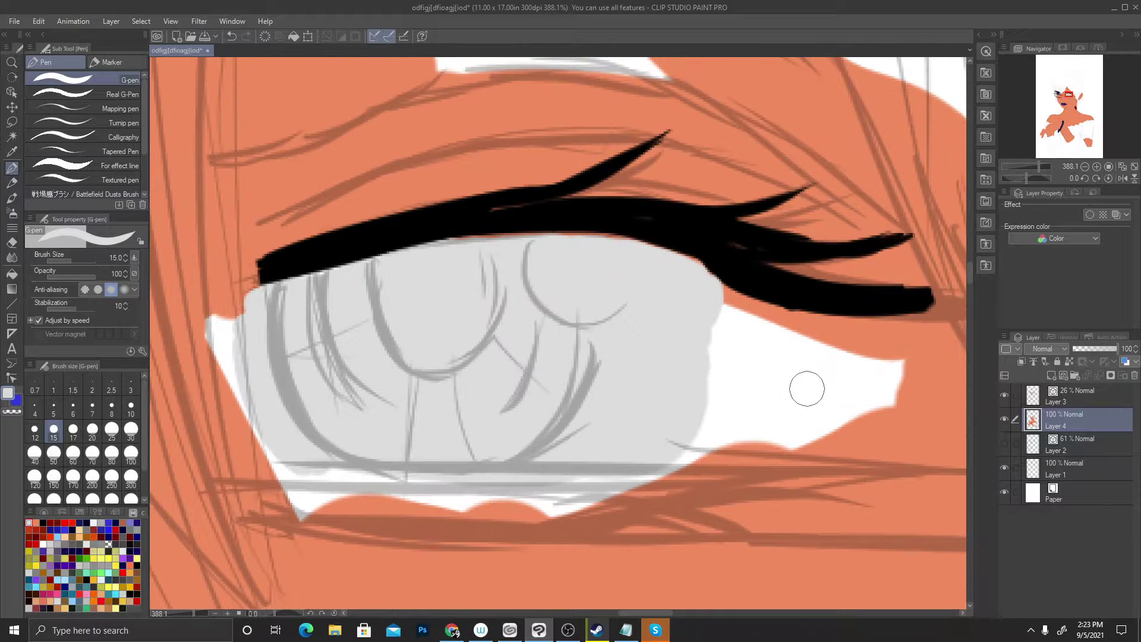
scroll(801, 387, down, 1)
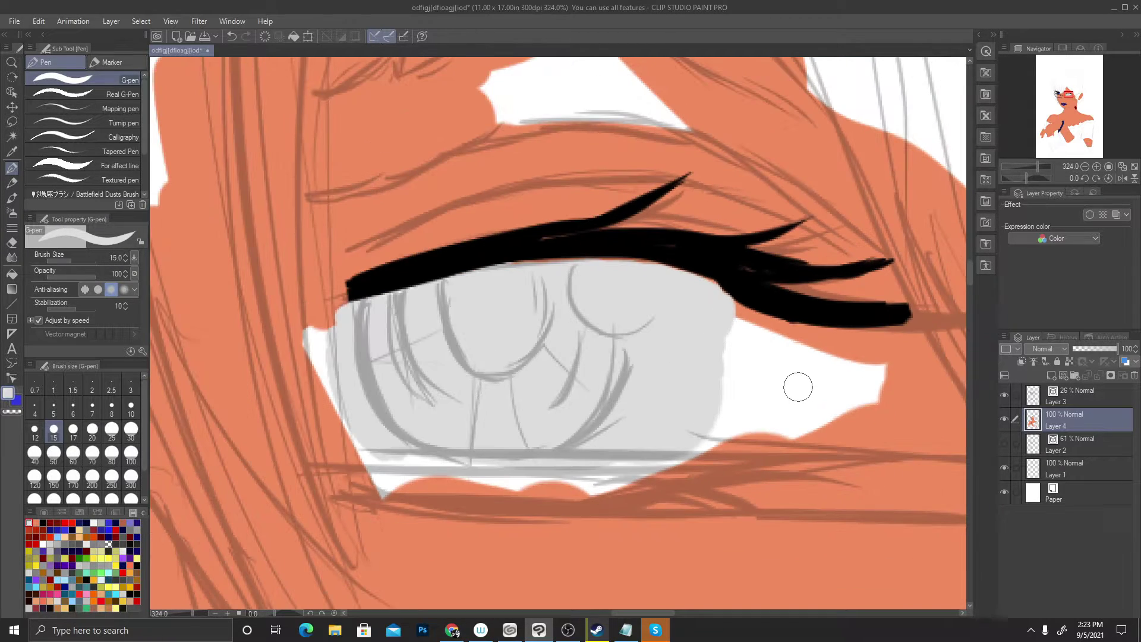
scroll(399, 445, up, 3)
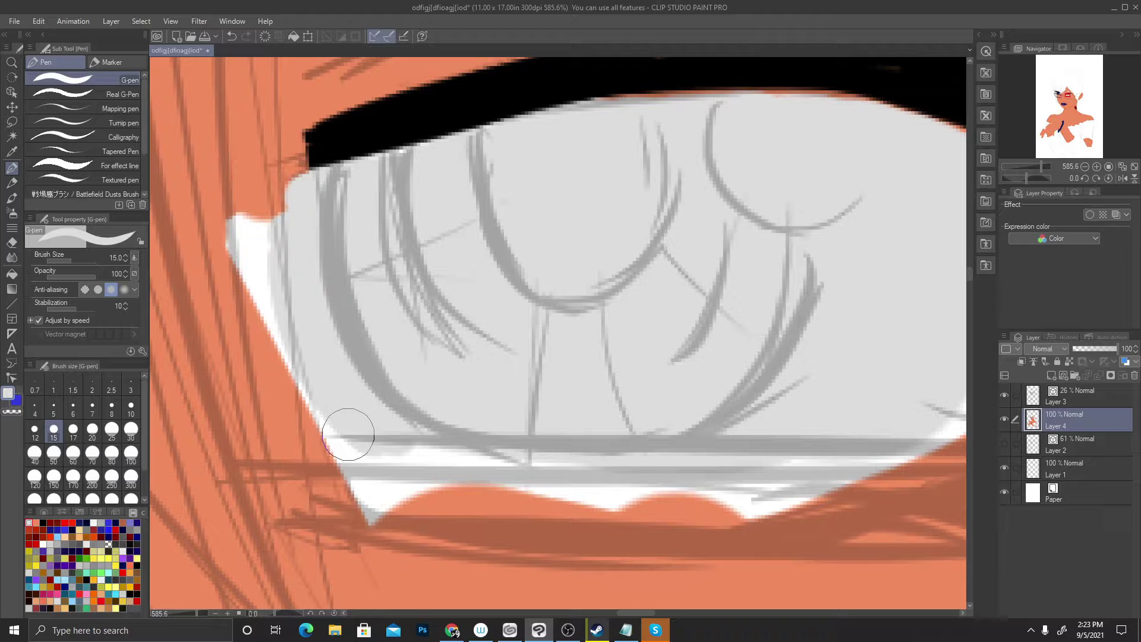
mouse_move(326, 382)
mouse_down()
mouse_move(343, 411)
mouse_move(309, 362)
mouse_move(378, 457)
mouse_move(336, 397)
mouse_move(373, 474)
mouse_move(326, 392)
mouse_move(362, 462)
mouse_move(341, 425)
mouse_move(396, 491)
mouse_move(362, 476)
mouse_move(404, 498)
mouse_move(479, 496)
mouse_move(384, 449)
mouse_move(472, 486)
mouse_move(421, 442)
mouse_move(417, 423)
mouse_move(494, 458)
mouse_move(441, 447)
mouse_move(523, 496)
mouse_move(553, 488)
mouse_move(460, 497)
mouse_move(566, 500)
mouse_move(509, 477)
mouse_move(686, 504)
mouse_move(617, 504)
mouse_move(721, 506)
mouse_move(831, 464)
mouse_move(784, 475)
mouse_move(653, 458)
mouse_move(807, 460)
mouse_move(848, 448)
mouse_up()
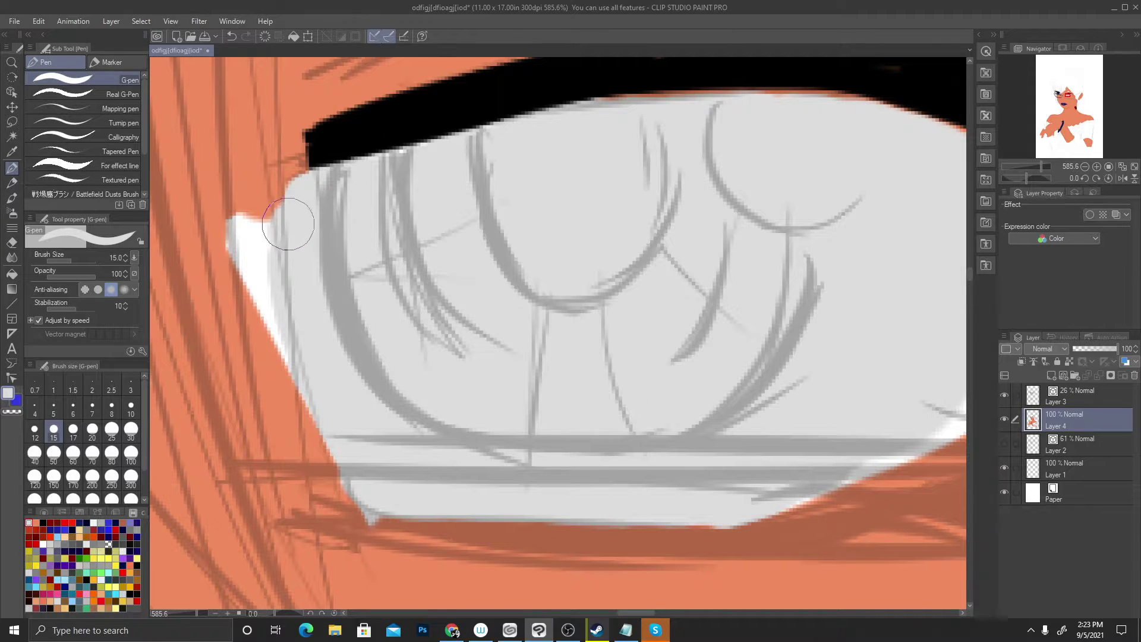
Widen and smooth the light grey fill along the eye's inner edge, from the upper lash to the lower inner corner
mouse_move(289, 224)
mouse_down()
mouse_move(305, 197)
mouse_move(286, 265)
mouse_up()
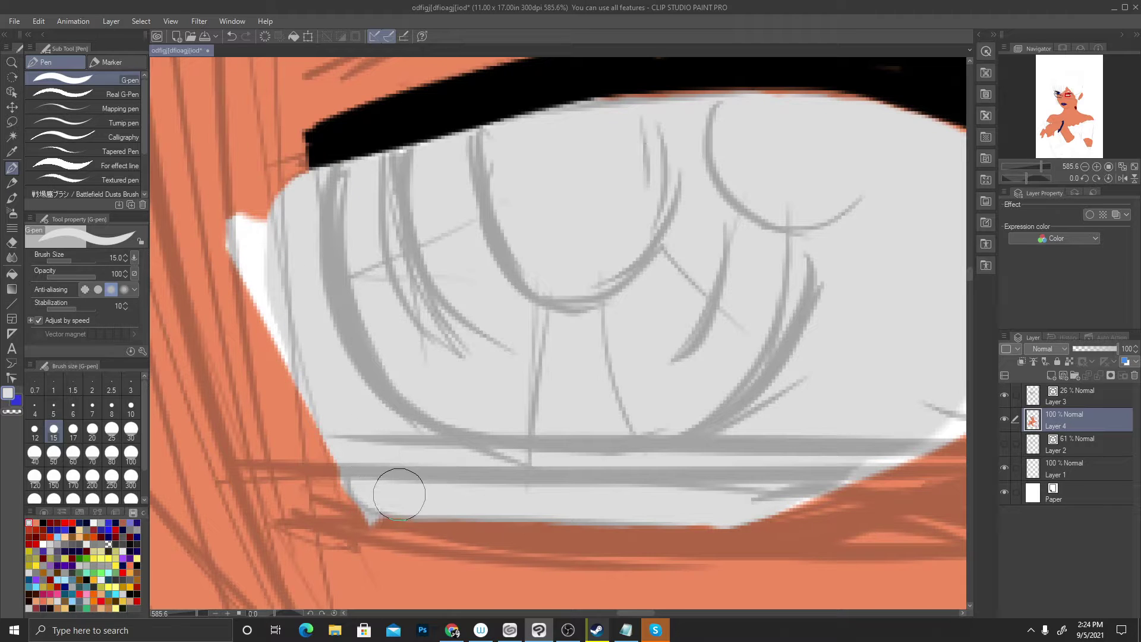
mouse_move(338, 434)
mouse_down()
mouse_move(274, 304)
mouse_move(273, 264)
mouse_move(310, 196)
mouse_up()
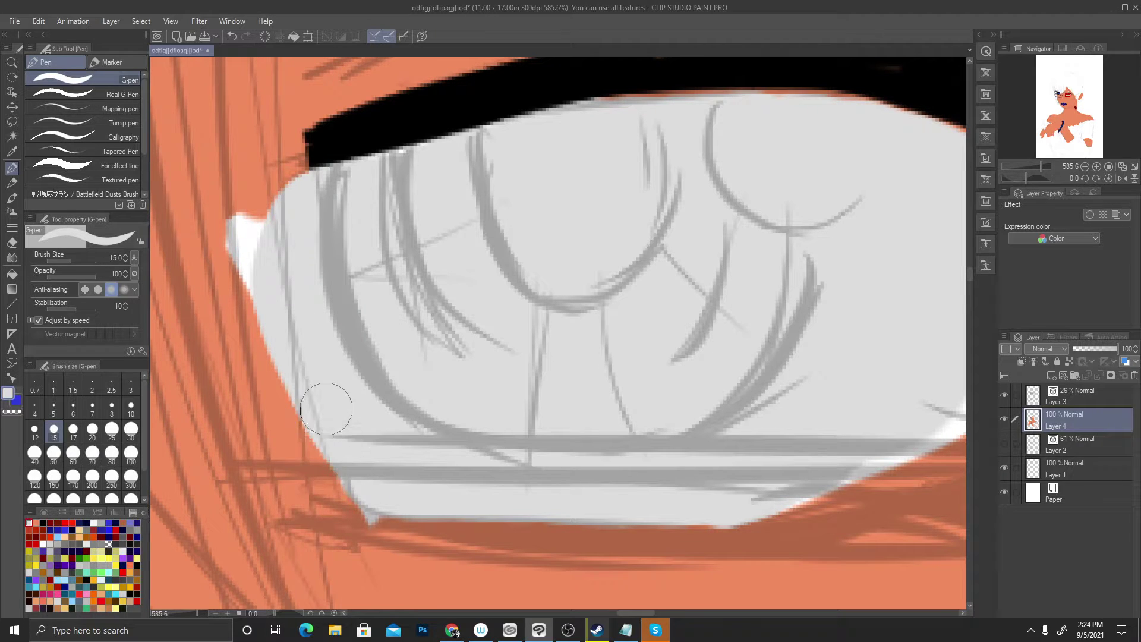
drag(317, 394, 370, 484)
Try a light grey stroke along the eye's lower outer rim, and hide the palettes around the canvas
scroll(364, 453, down, 5)
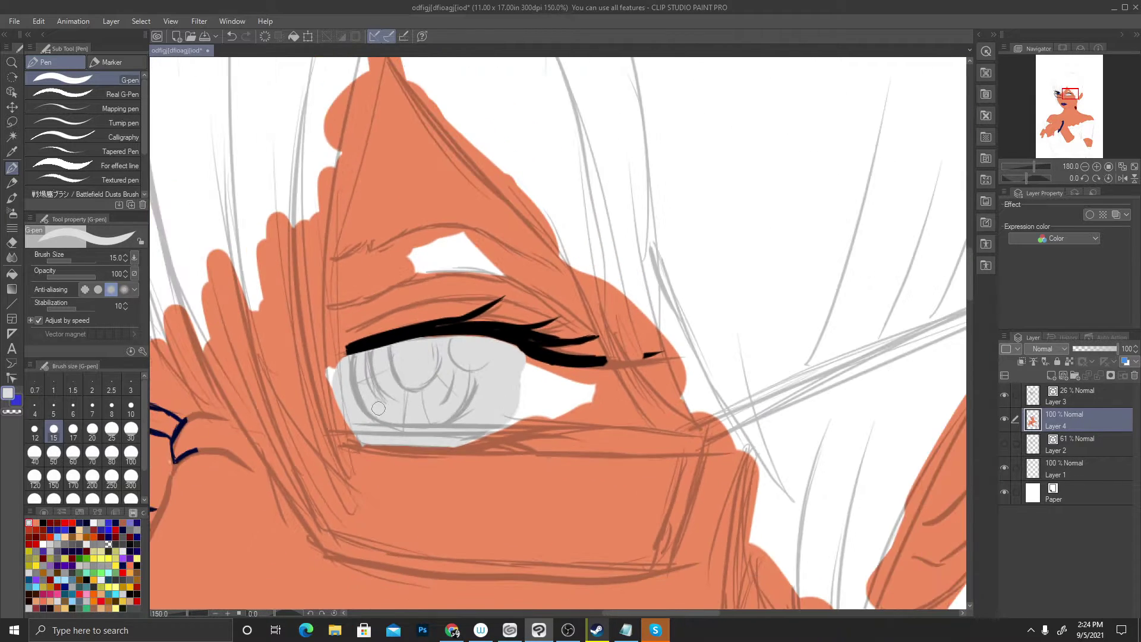
scroll(546, 433, up, 1)
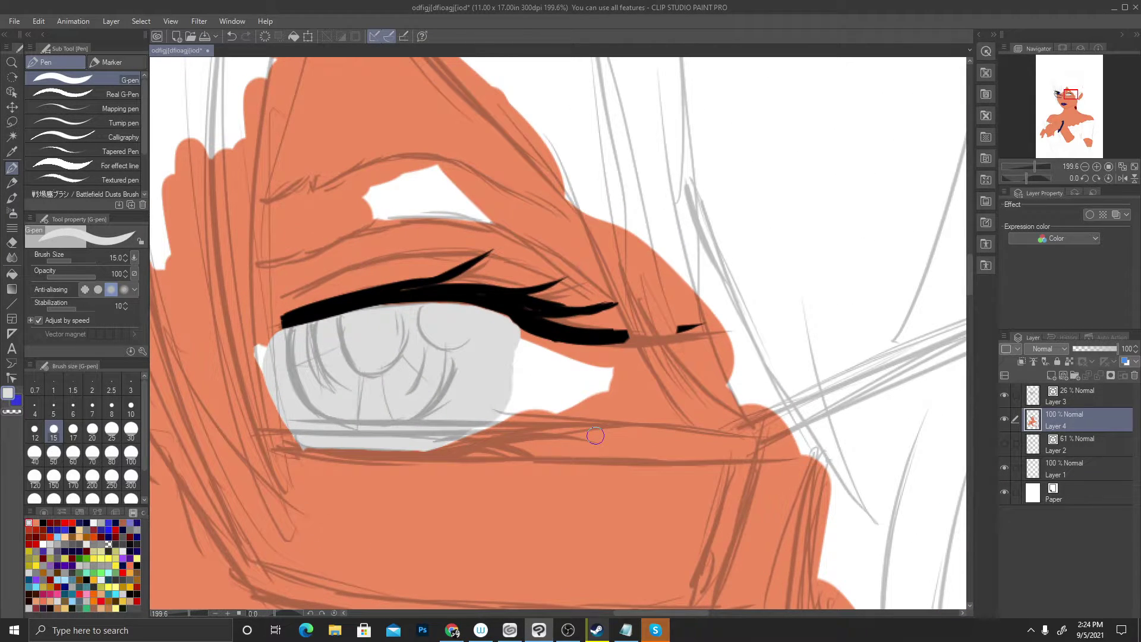
scroll(603, 416, up, 1)
scroll(590, 420, up, 1)
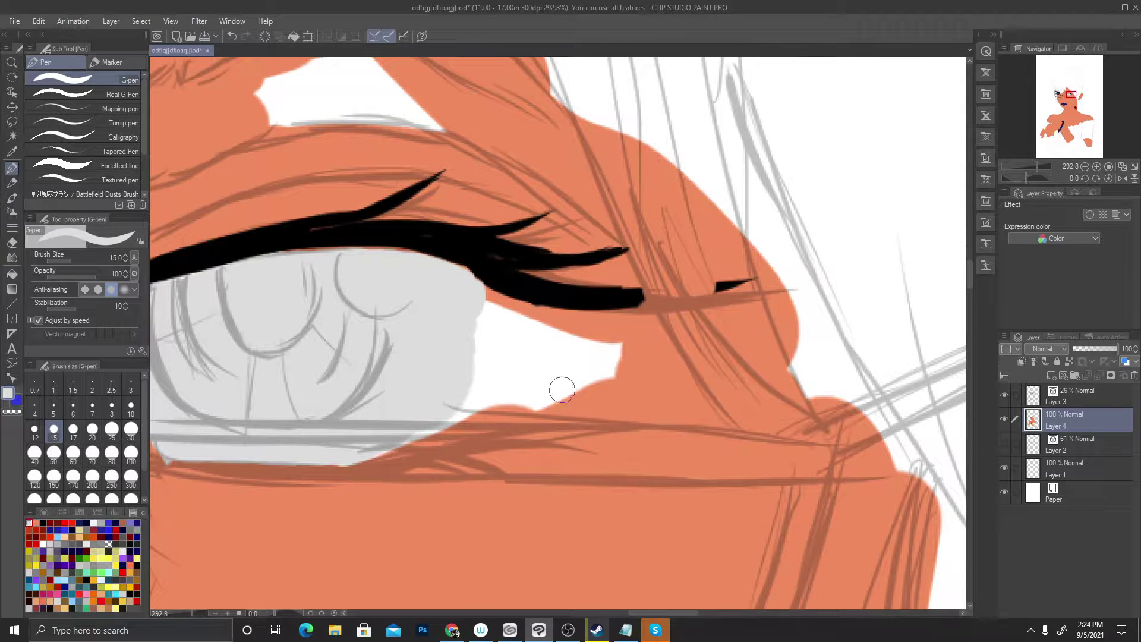
scroll(489, 395, up, 1)
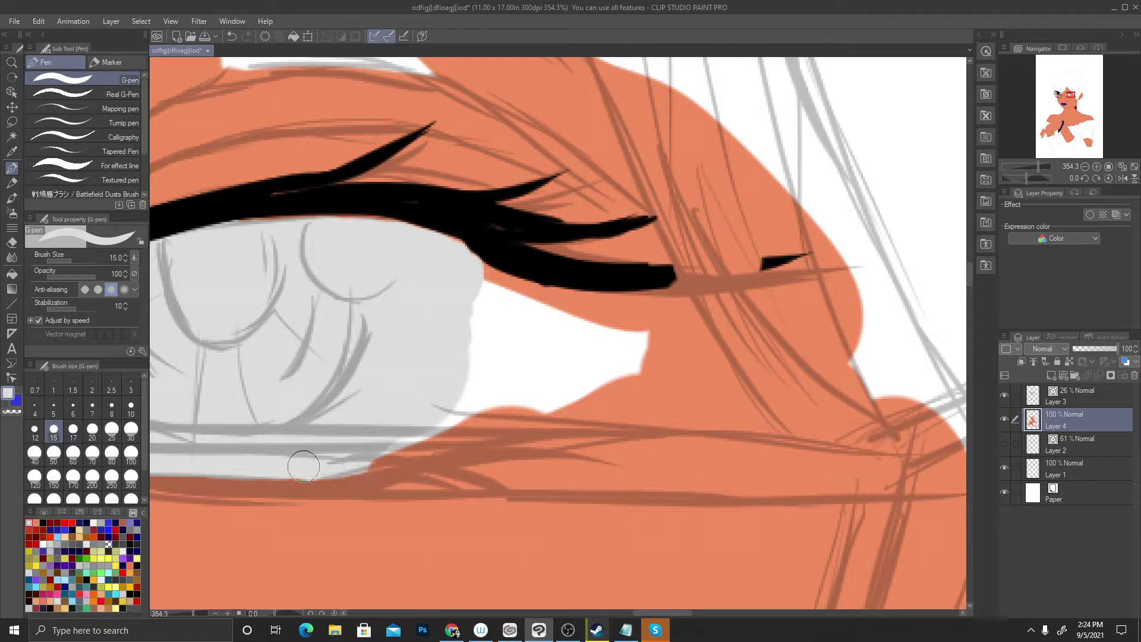
mouse_move(372, 456)
mouse_down()
mouse_move(397, 450)
mouse_move(307, 468)
mouse_move(480, 423)
mouse_move(422, 450)
mouse_move(466, 429)
mouse_up()
key(Tab)
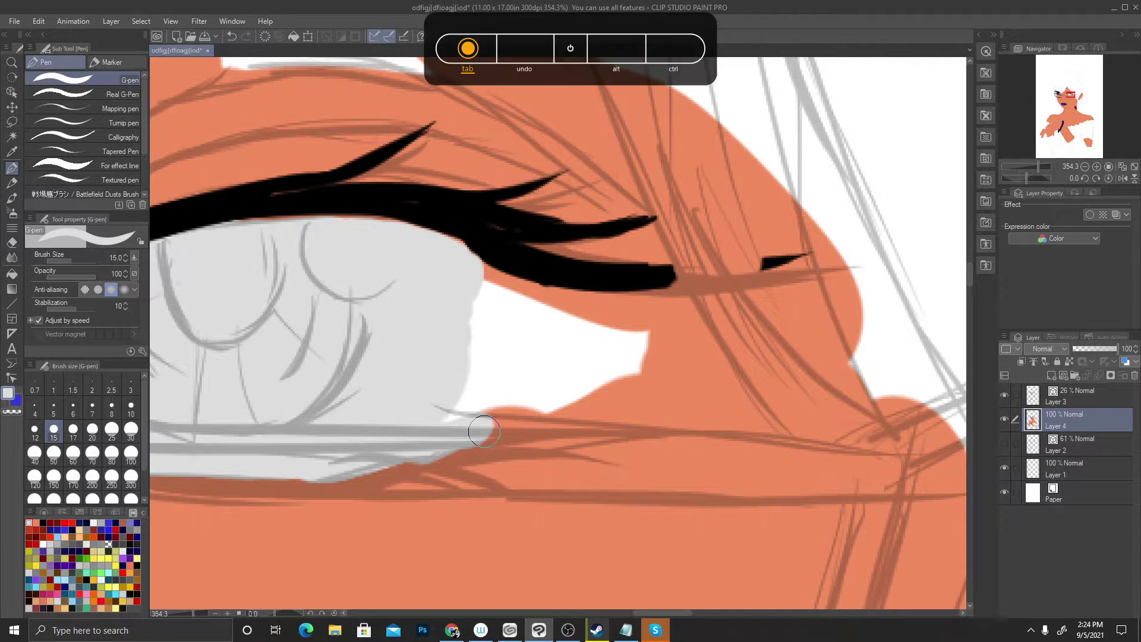
key(ctrl+z)
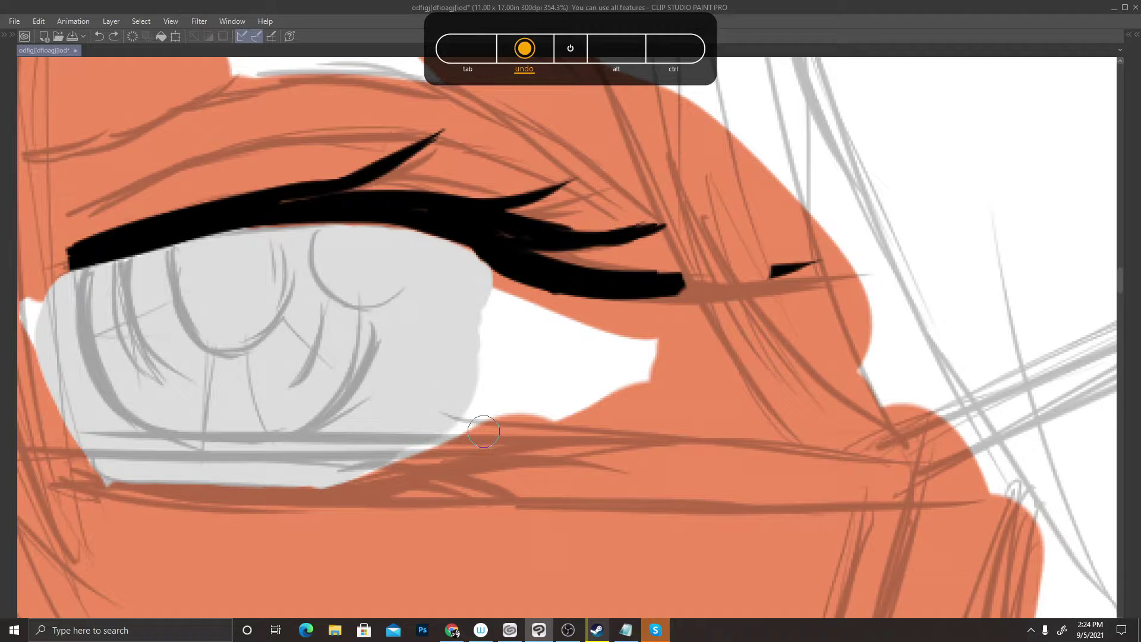
Cover the orange sliver under the upper lash with light grey and round out the fill's outer and lower edges
scroll(485, 491, up, 2)
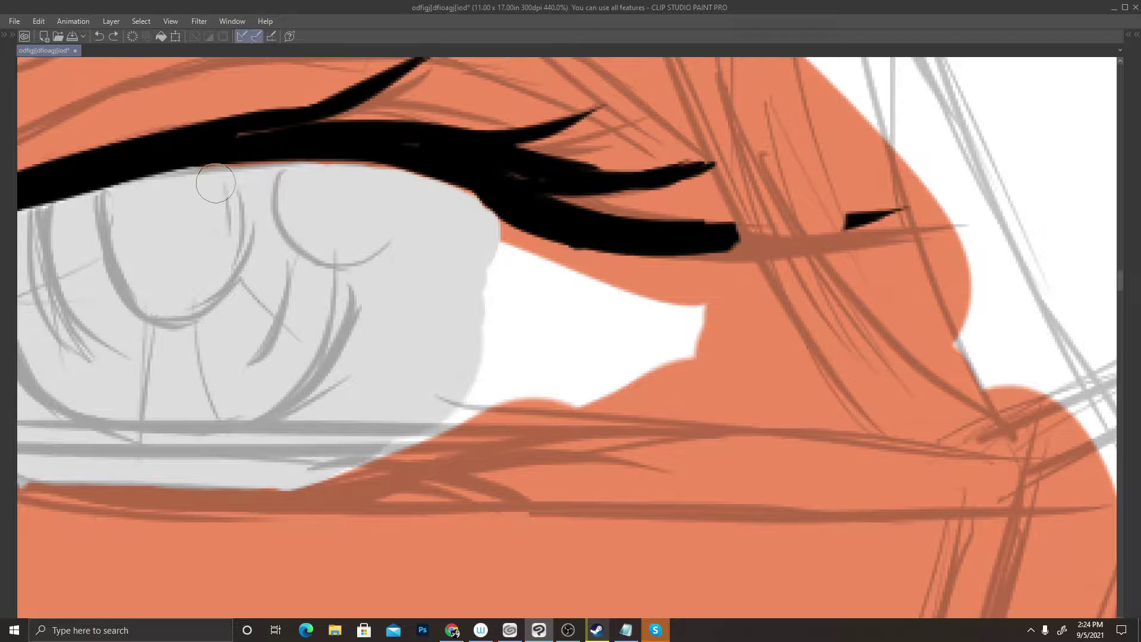
mouse_move(219, 178)
mouse_down()
mouse_move(185, 186)
mouse_move(317, 175)
mouse_move(476, 210)
mouse_up()
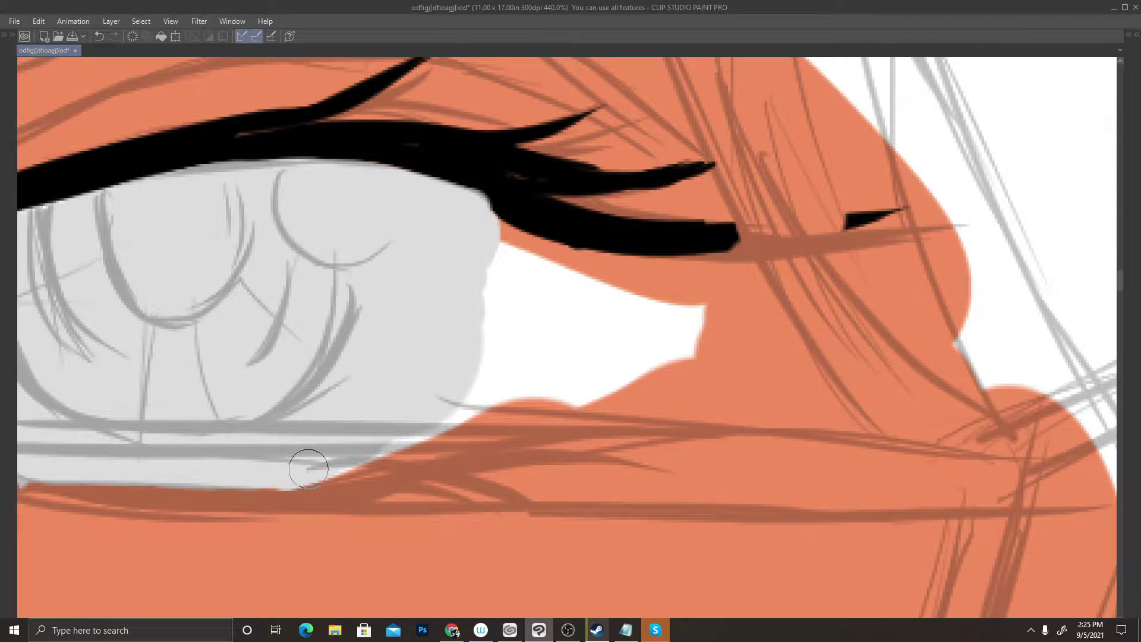
mouse_move(309, 469)
mouse_down()
mouse_move(408, 448)
mouse_move(453, 418)
mouse_move(482, 324)
mouse_move(470, 248)
mouse_move(481, 285)
mouse_move(481, 223)
mouse_move(497, 263)
mouse_move(495, 331)
mouse_move(452, 426)
mouse_up()
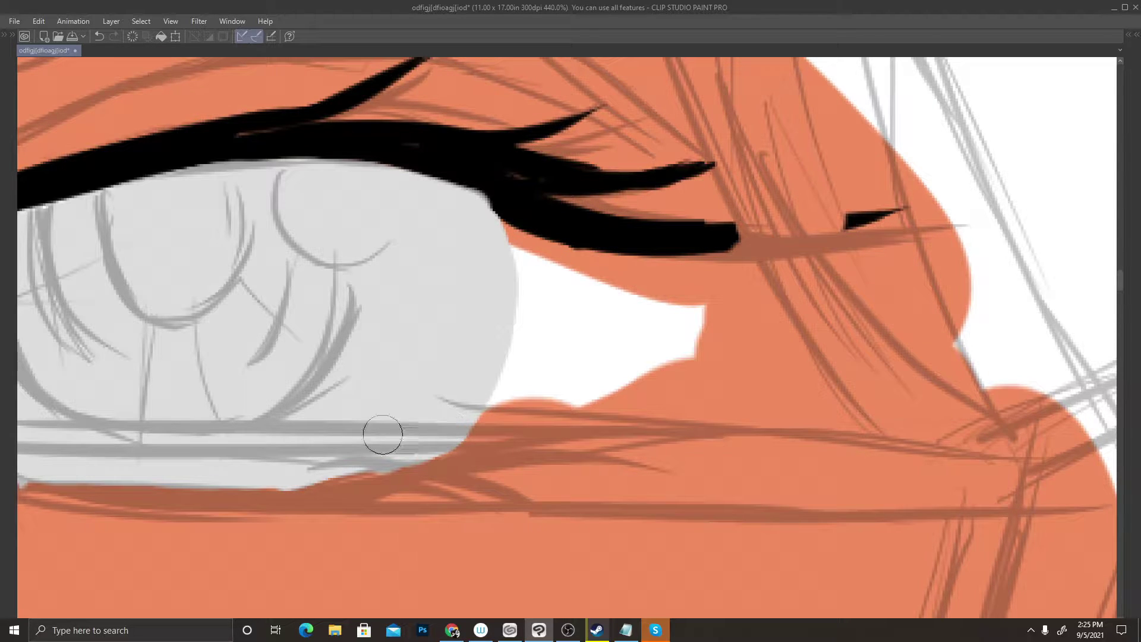
drag(288, 473, 404, 449)
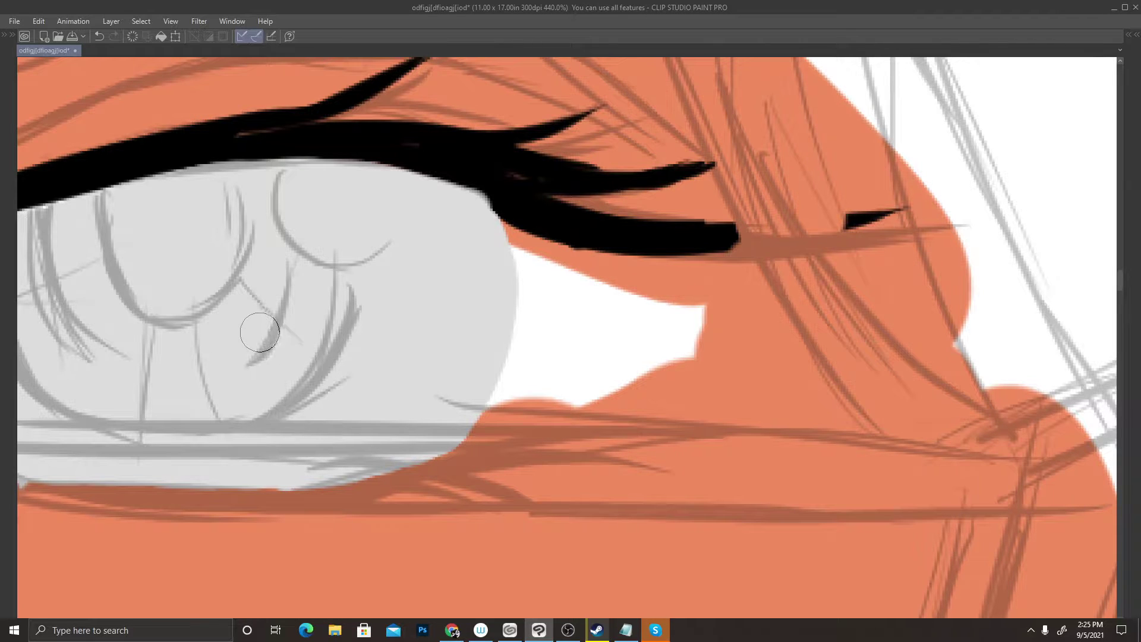
Extend the light grey eye white toward the outer corner, tapering it between the upper lash and lower rim
scroll(471, 313, down, 10)
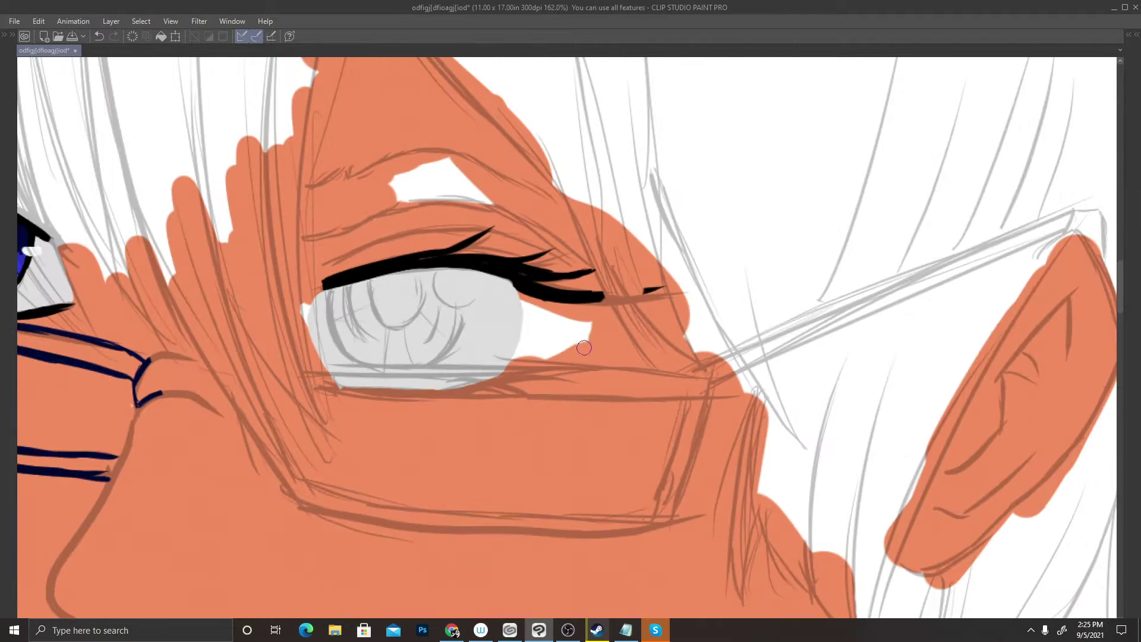
scroll(595, 353, up, 6)
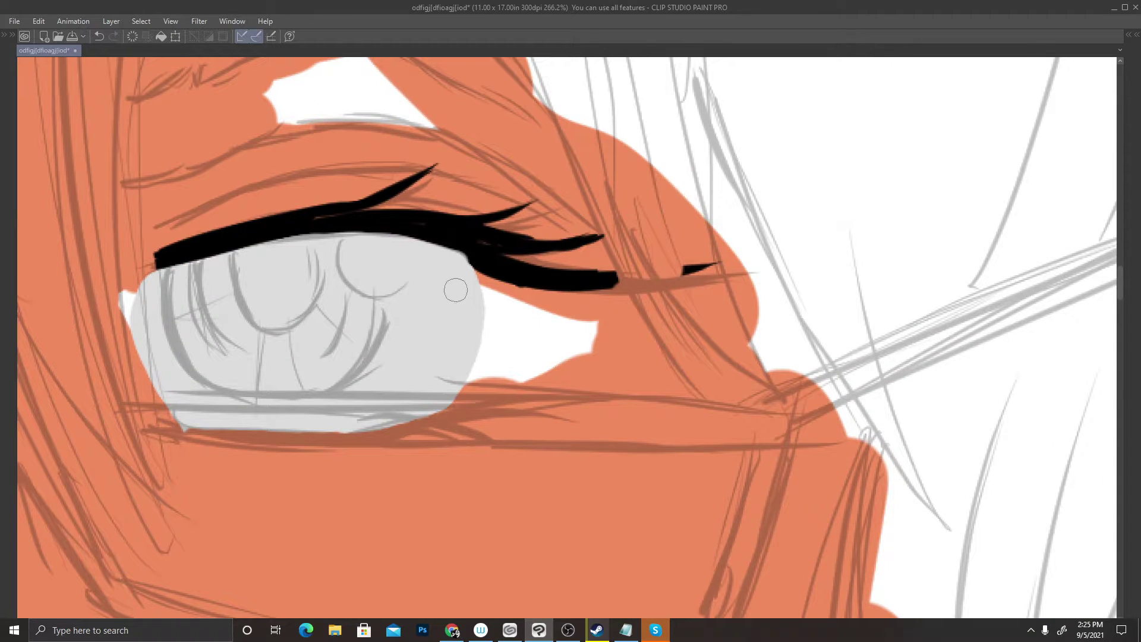
drag(469, 284, 523, 306)
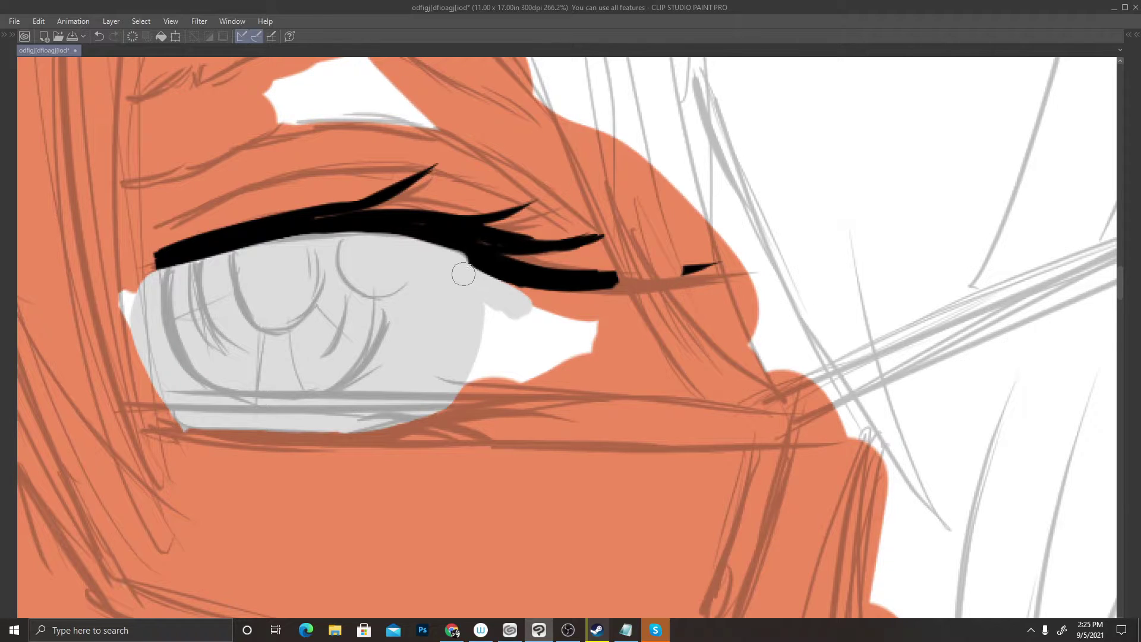
mouse_move(473, 272)
mouse_down()
mouse_move(528, 314)
mouse_move(472, 379)
mouse_move(424, 403)
mouse_move(470, 399)
mouse_move(535, 335)
mouse_move(500, 292)
mouse_move(487, 312)
mouse_move(489, 344)
mouse_up()
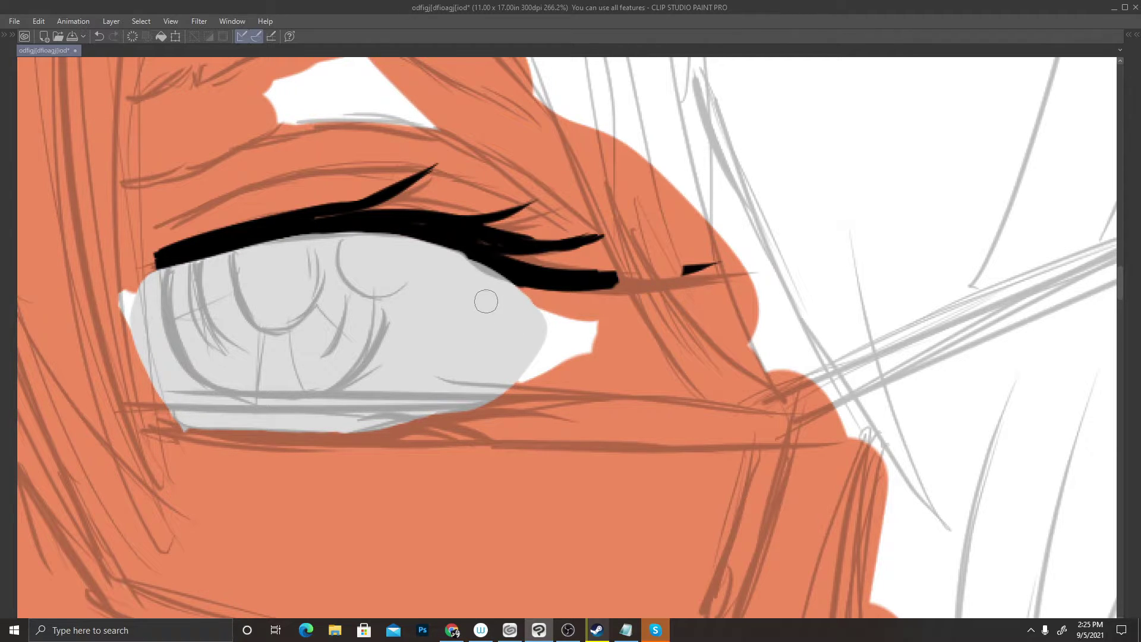
Cover the white gap beside the eye's inner corner with the orange skin colour
scroll(515, 307, down, 4)
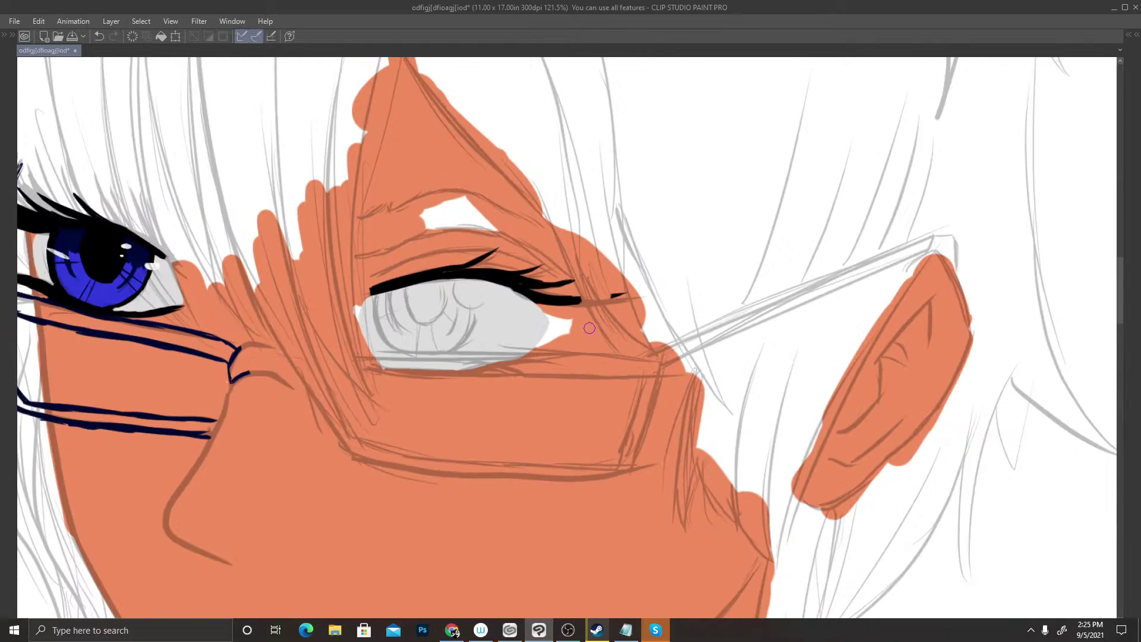
scroll(609, 337, up, 5)
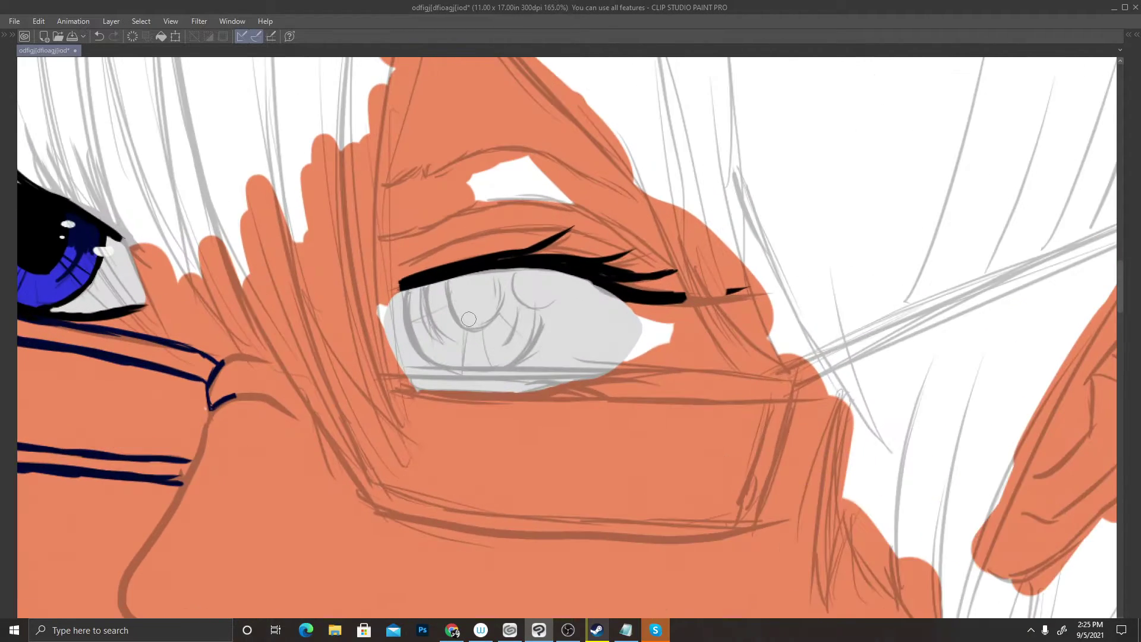
scroll(367, 277, up, 3)
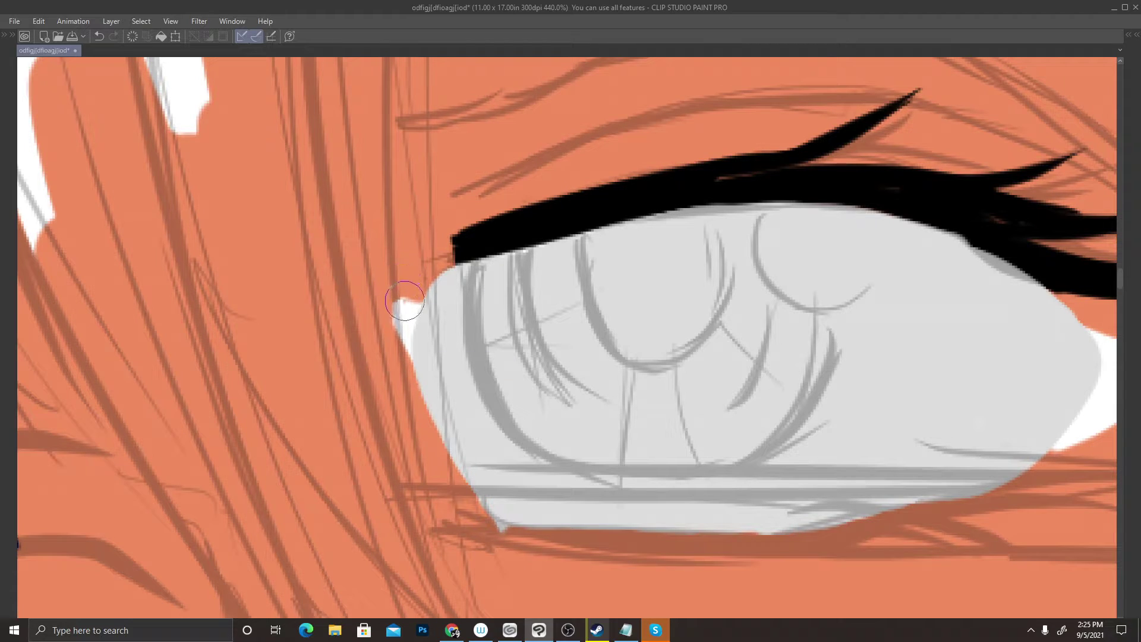
drag(405, 300, 399, 356)
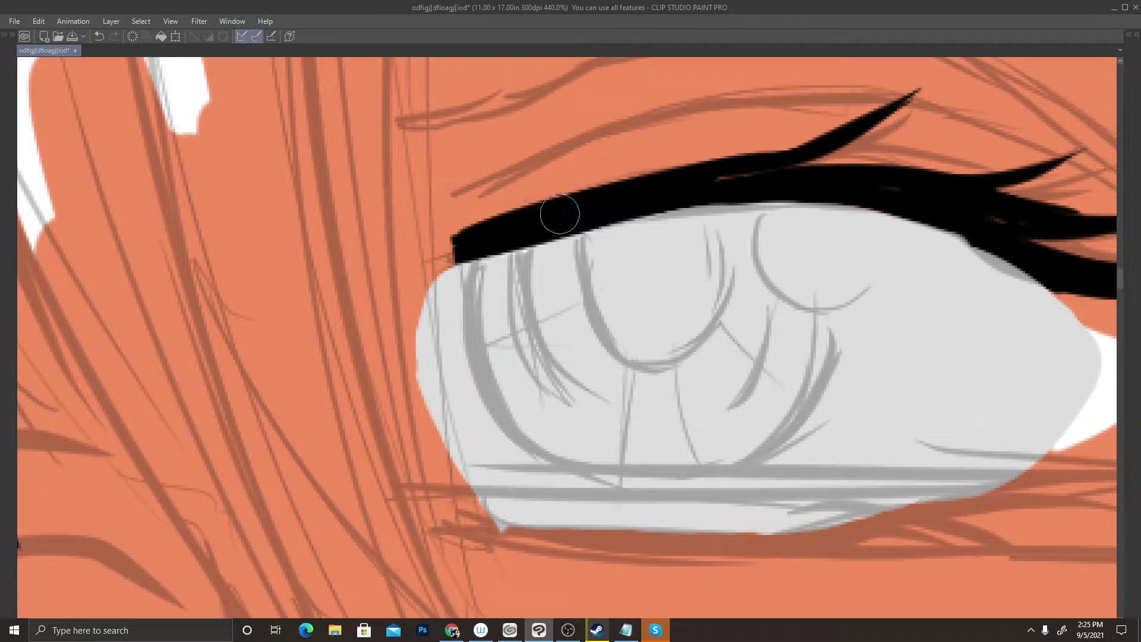
Extend the black upper lash line down around the eye's inner corner and thicken it into a rounded end
mouse_move(448, 262)
mouse_down()
mouse_move(426, 280)
mouse_move(487, 239)
mouse_up()
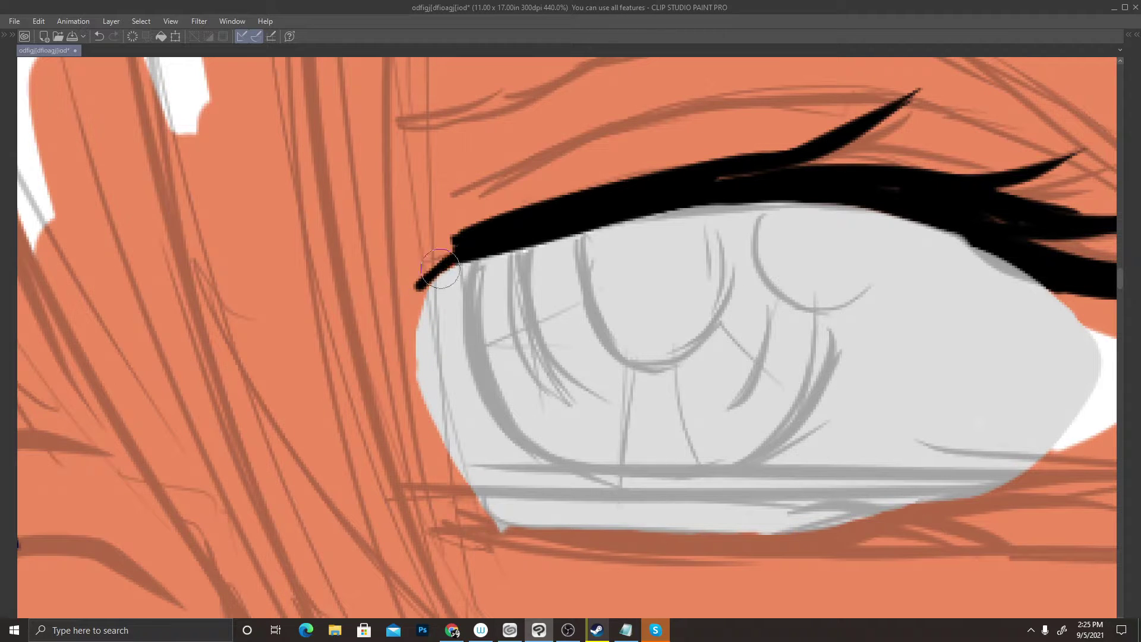
drag(432, 280, 515, 235)
drag(415, 284, 497, 231)
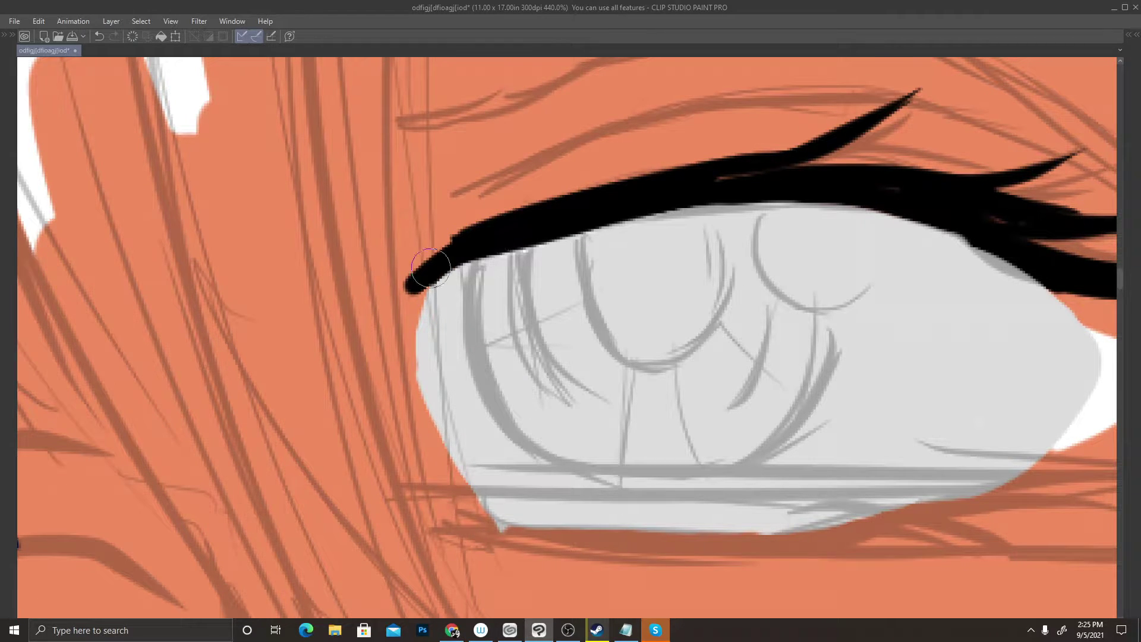
drag(430, 268, 407, 290)
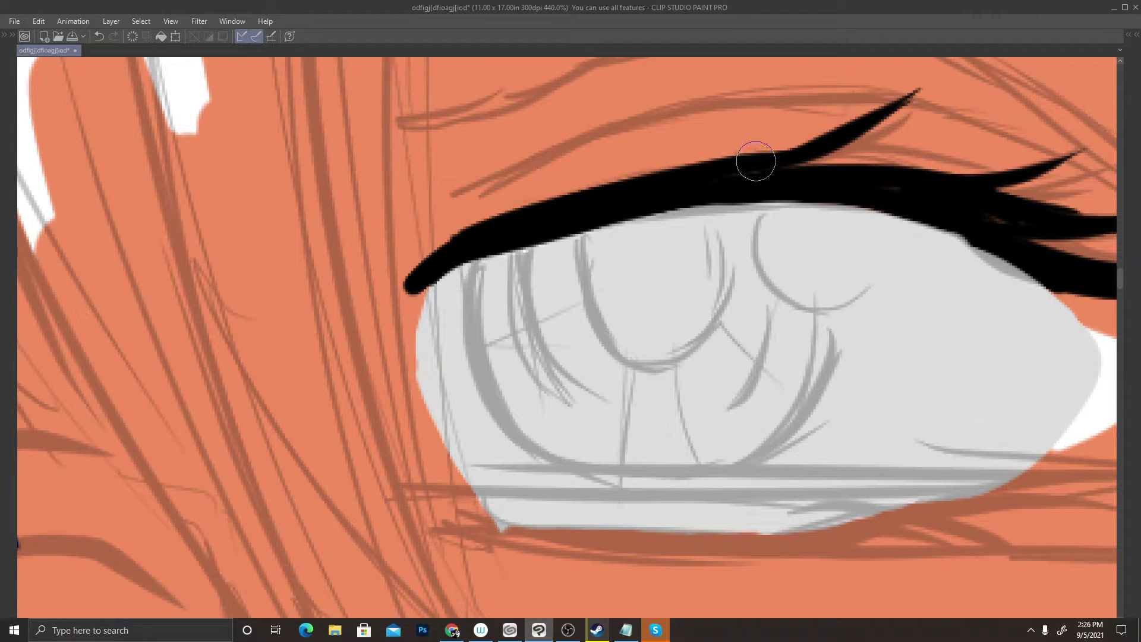
Cover the white gap at the eye's outer corner with orange skin, undoing and redoing the stroke along the grey edge
scroll(573, 242, down, 8)
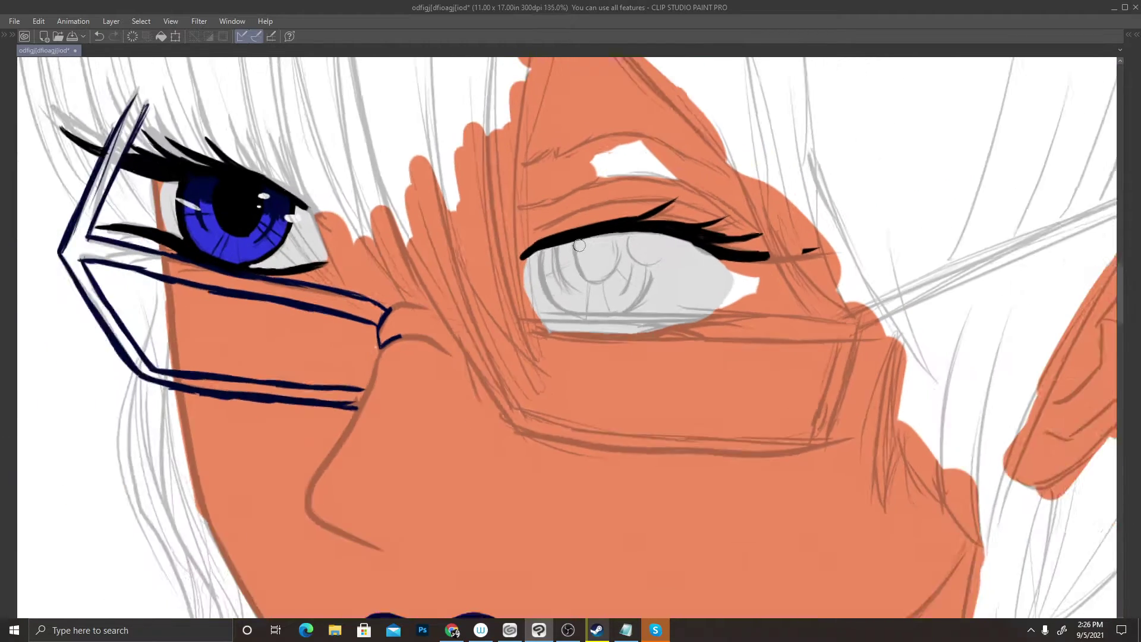
scroll(817, 250, up, 4)
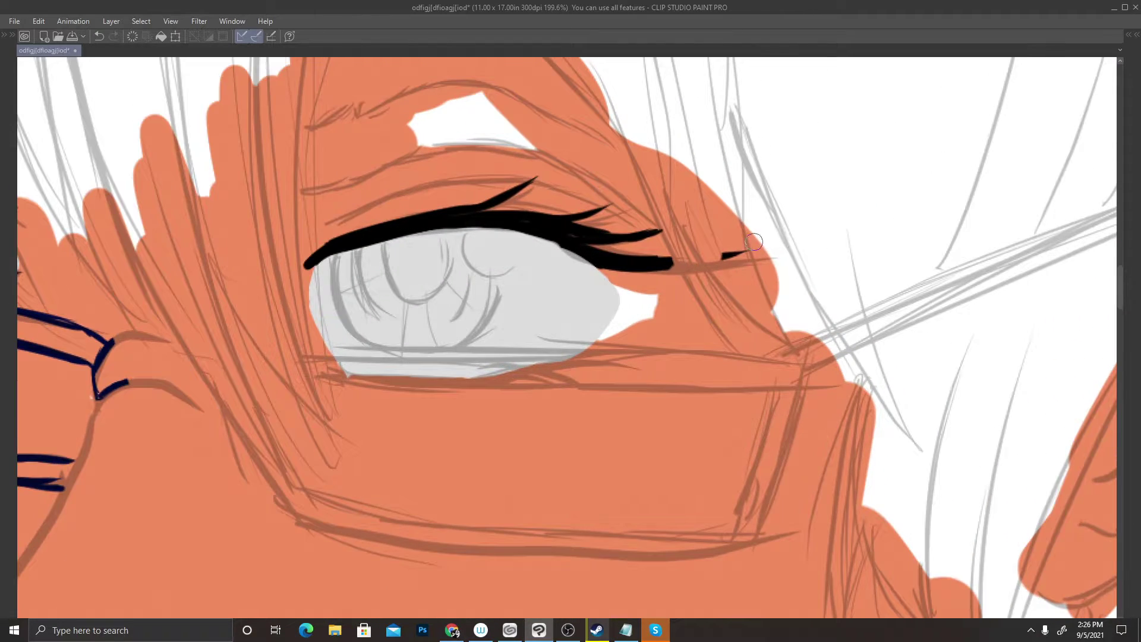
scroll(754, 241, up, 1)
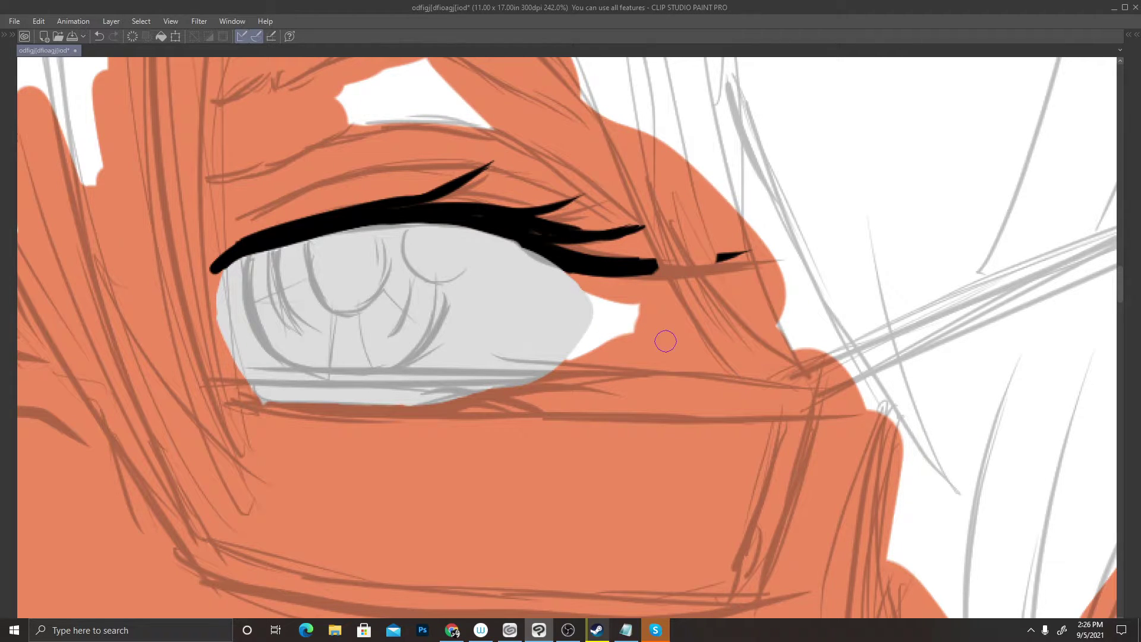
scroll(642, 338, up, 2)
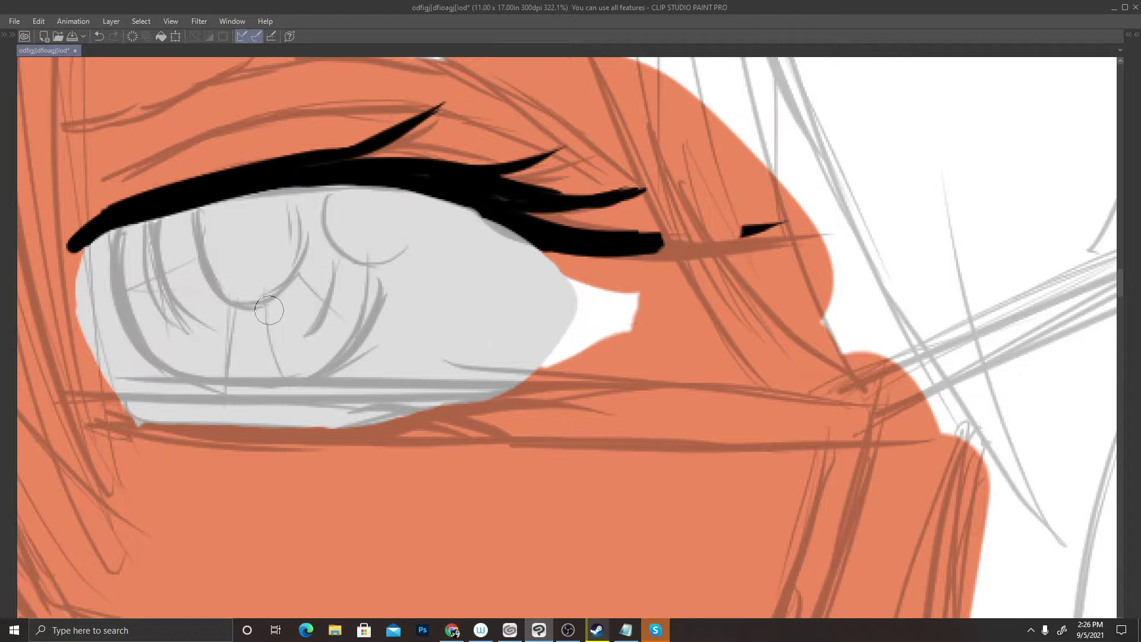
mouse_move(551, 375)
mouse_down()
mouse_move(602, 301)
mouse_move(581, 362)
mouse_move(609, 331)
mouse_move(633, 340)
mouse_move(638, 300)
mouse_move(597, 296)
mouse_move(573, 334)
mouse_up()
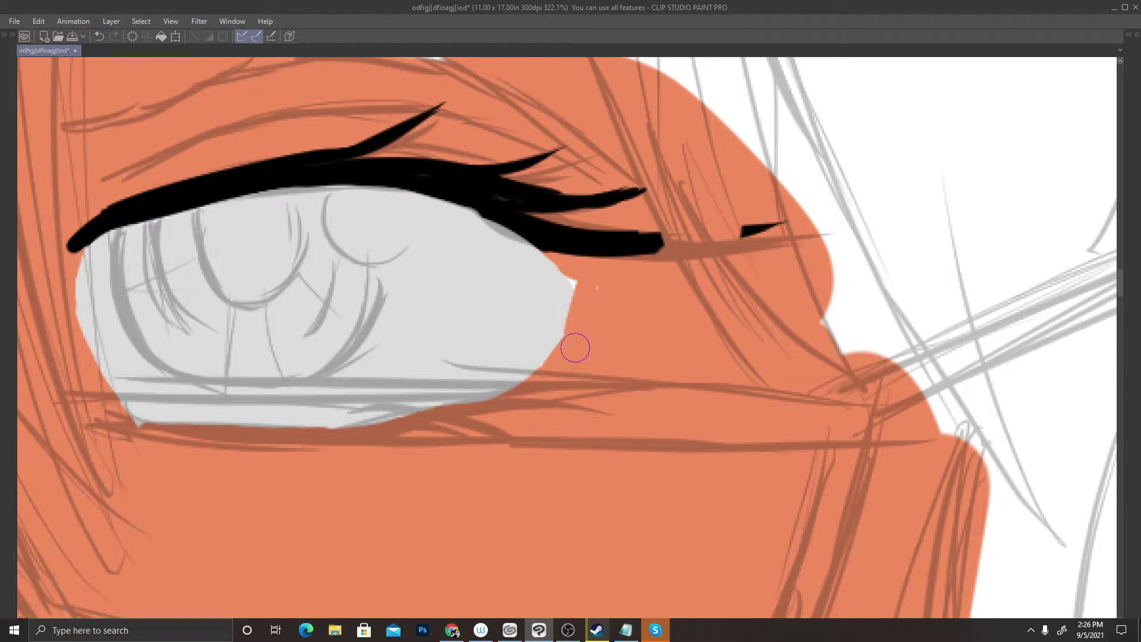
key(ctrl+z)
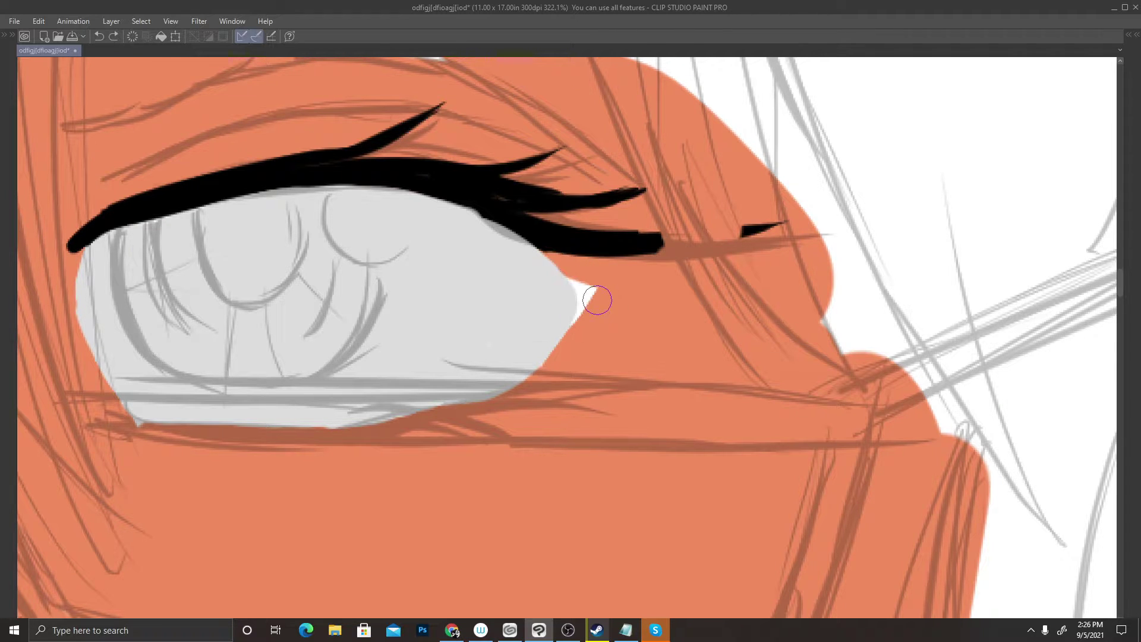
mouse_move(597, 288)
mouse_down()
mouse_move(583, 331)
mouse_move(571, 275)
mouse_up()
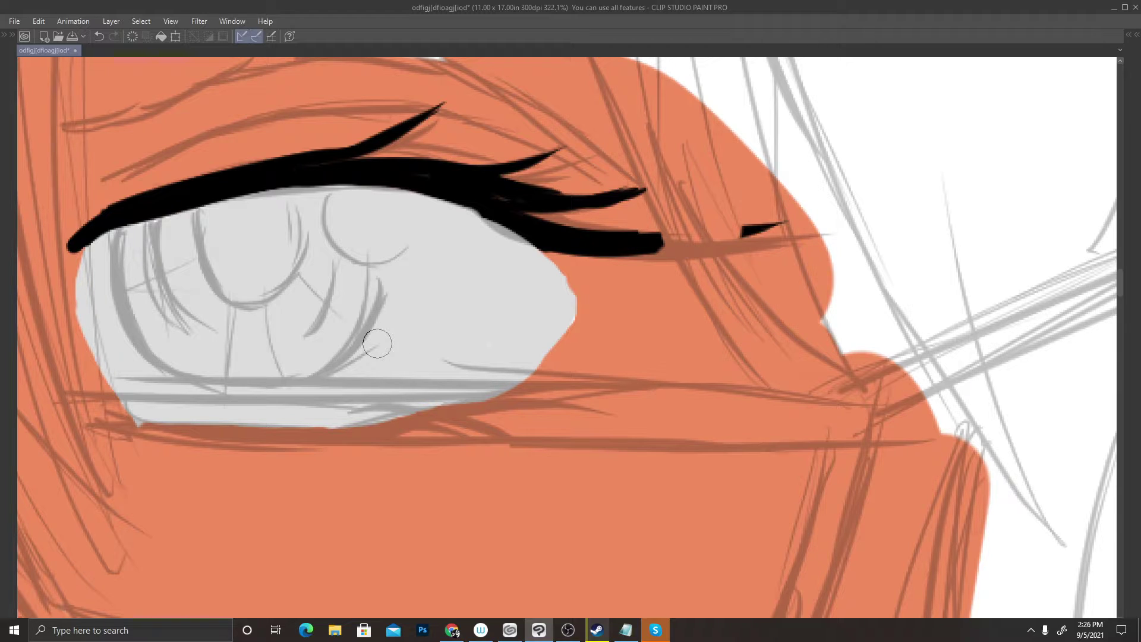
Examine the finished blue eye behind the glasses as a reference for the unfinished eye's iris
scroll(529, 315, down, 10)
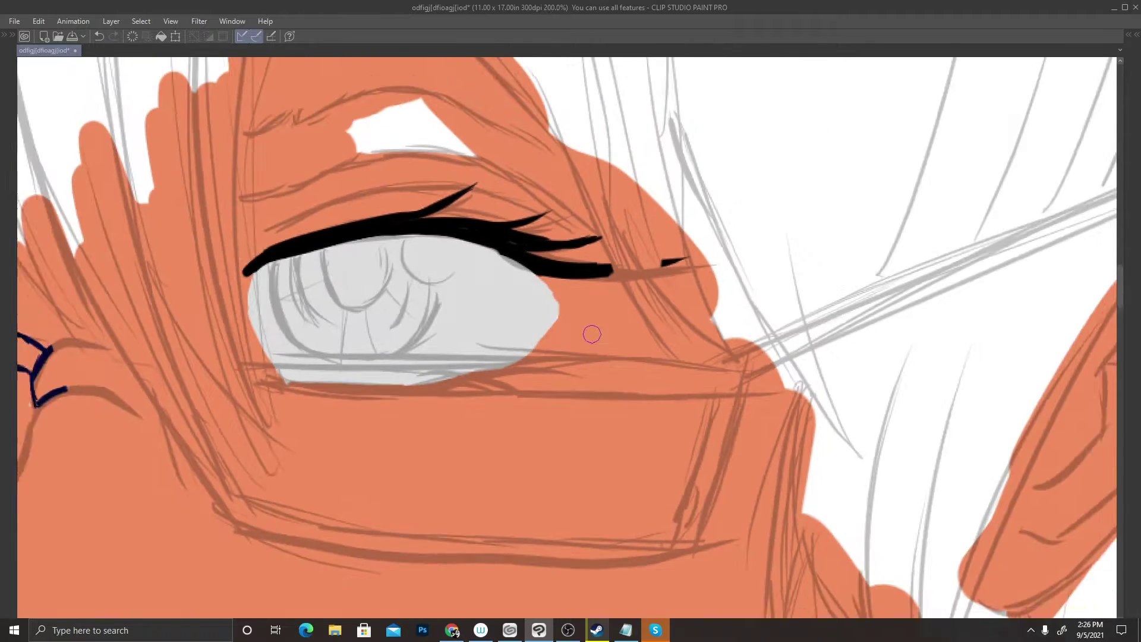
scroll(183, 259, up, 5)
scroll(191, 283, up, 2)
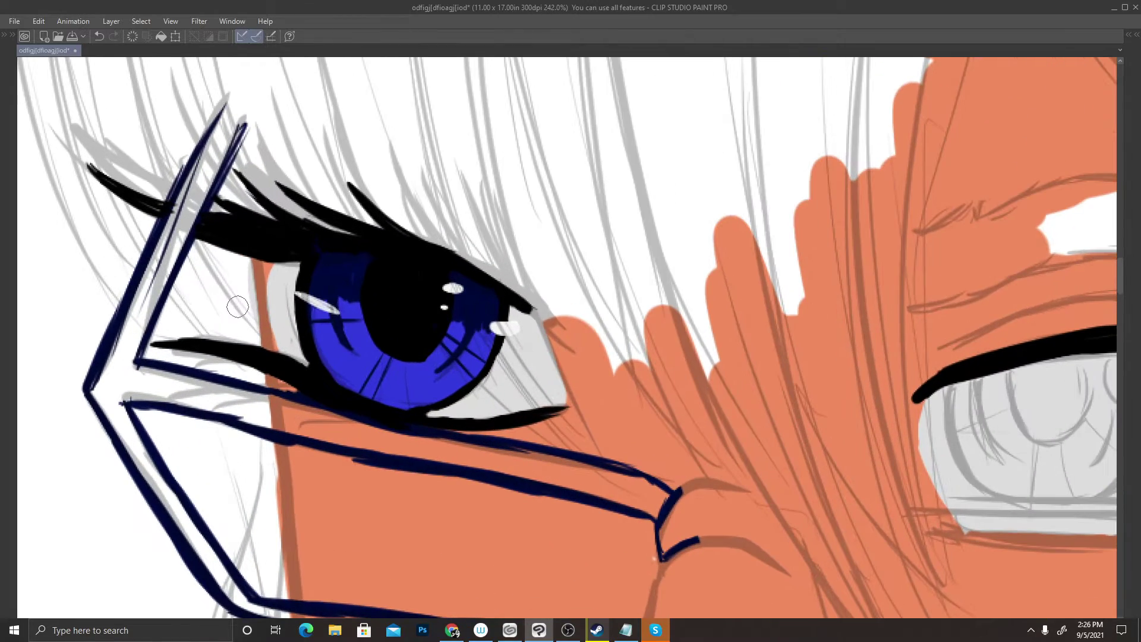
scroll(280, 324, up, 2)
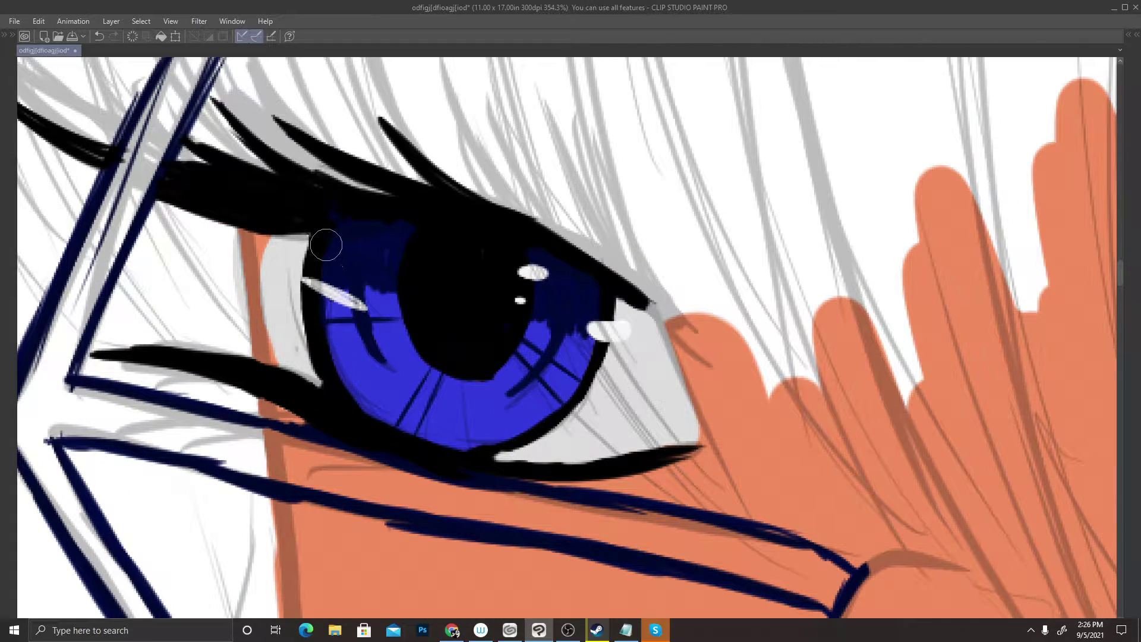
scroll(482, 404, up, 5)
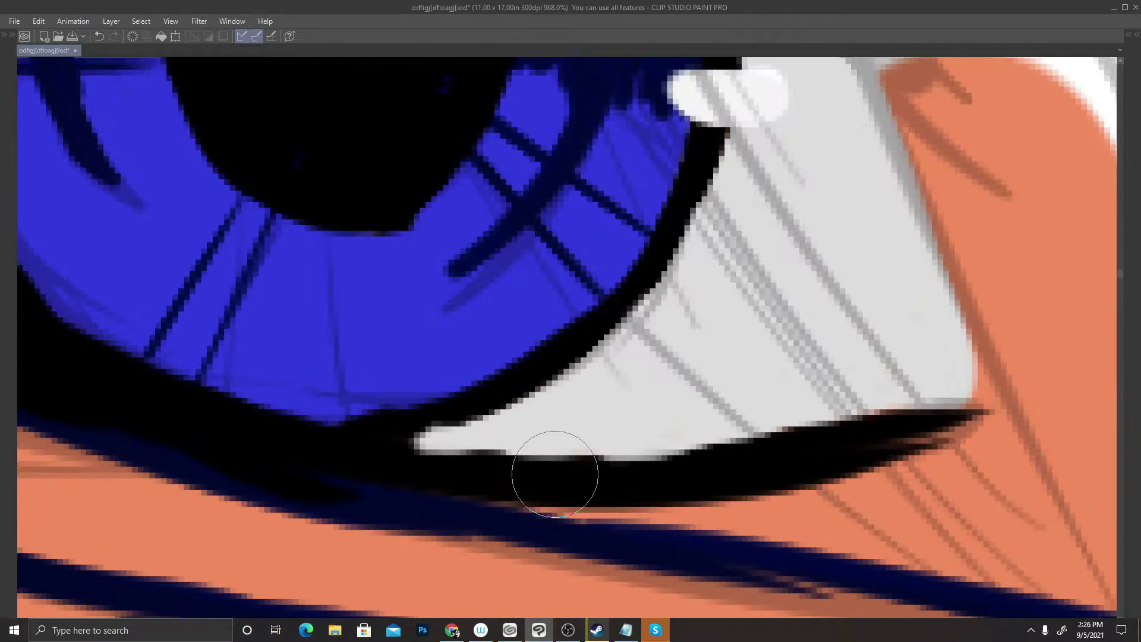
scroll(502, 394, down, 8)
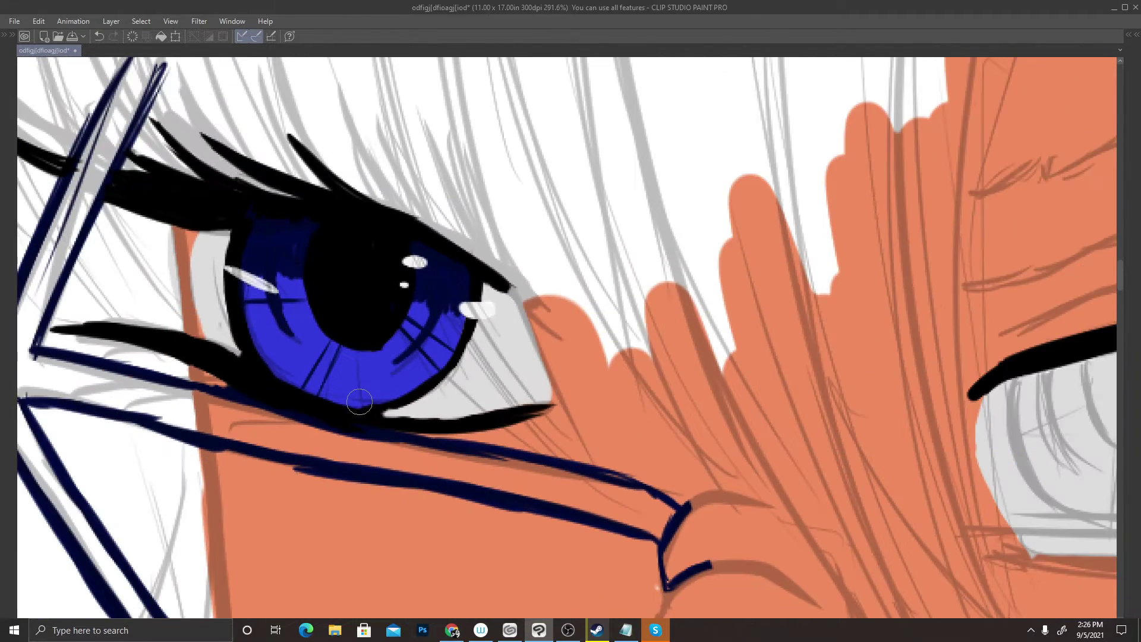
scroll(370, 402, down, 2)
scroll(871, 440, up, 3)
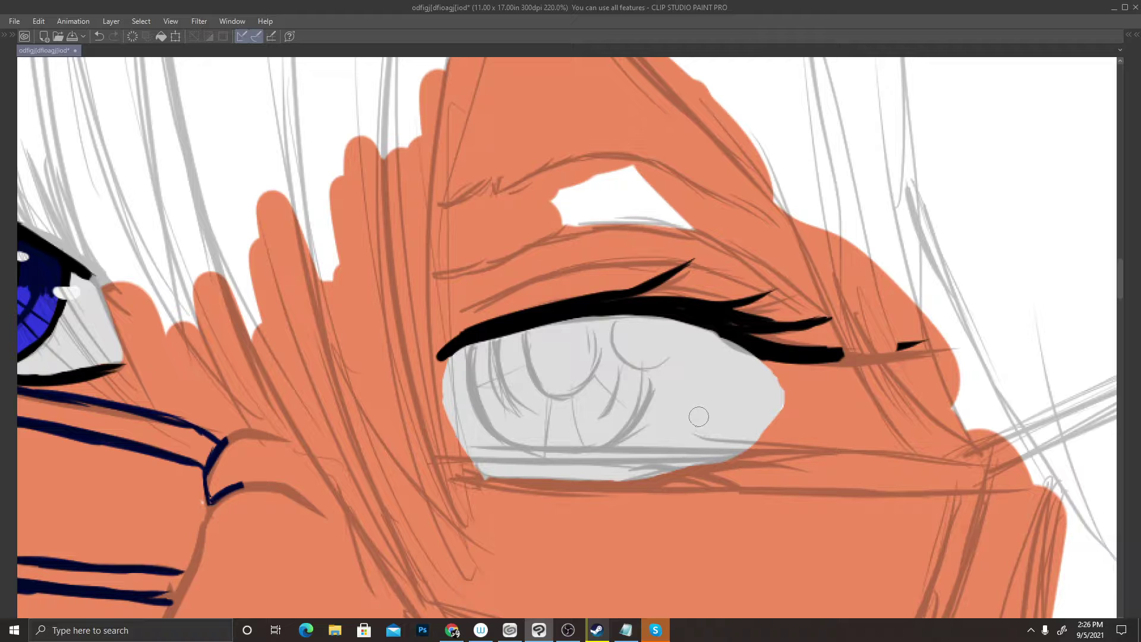
Outline the unfinished eye's iris with a thick dark blue ring, following the sketch and the underside of the upper lash
scroll(634, 421, up, 3)
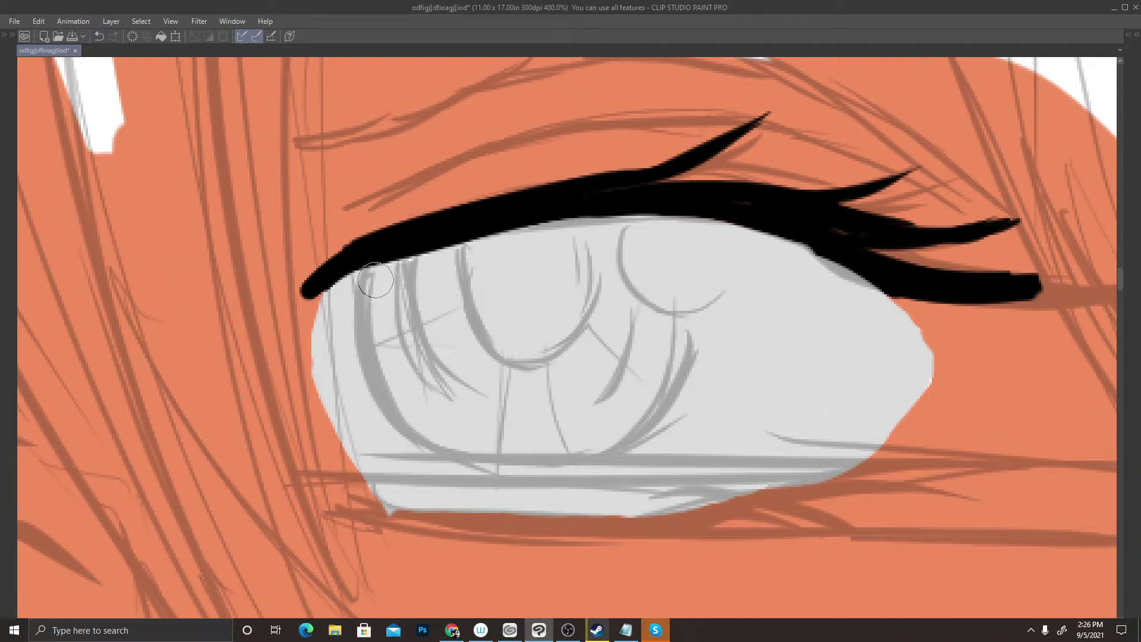
mouse_move(375, 280)
mouse_down()
mouse_move(423, 271)
mouse_move(367, 281)
mouse_move(373, 359)
mouse_move(402, 409)
mouse_move(476, 456)
mouse_move(555, 457)
mouse_move(626, 429)
mouse_move(663, 371)
mouse_move(670, 281)
mouse_move(651, 229)
mouse_move(566, 234)
mouse_move(417, 274)
mouse_move(545, 229)
mouse_move(632, 233)
mouse_up()
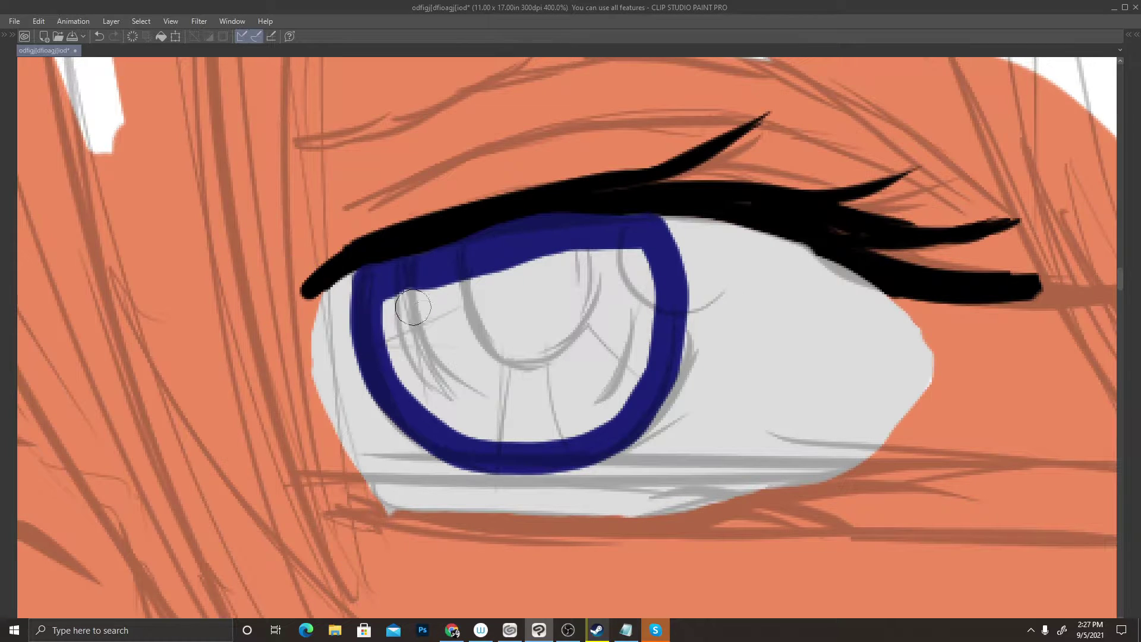
Draw a tapering dark blue curved streak down each side of the iris from the upper band
drag(406, 297, 429, 360)
mouse_move(409, 297)
mouse_down()
mouse_move(429, 357)
mouse_move(416, 341)
mouse_move(452, 384)
mouse_move(440, 357)
mouse_up()
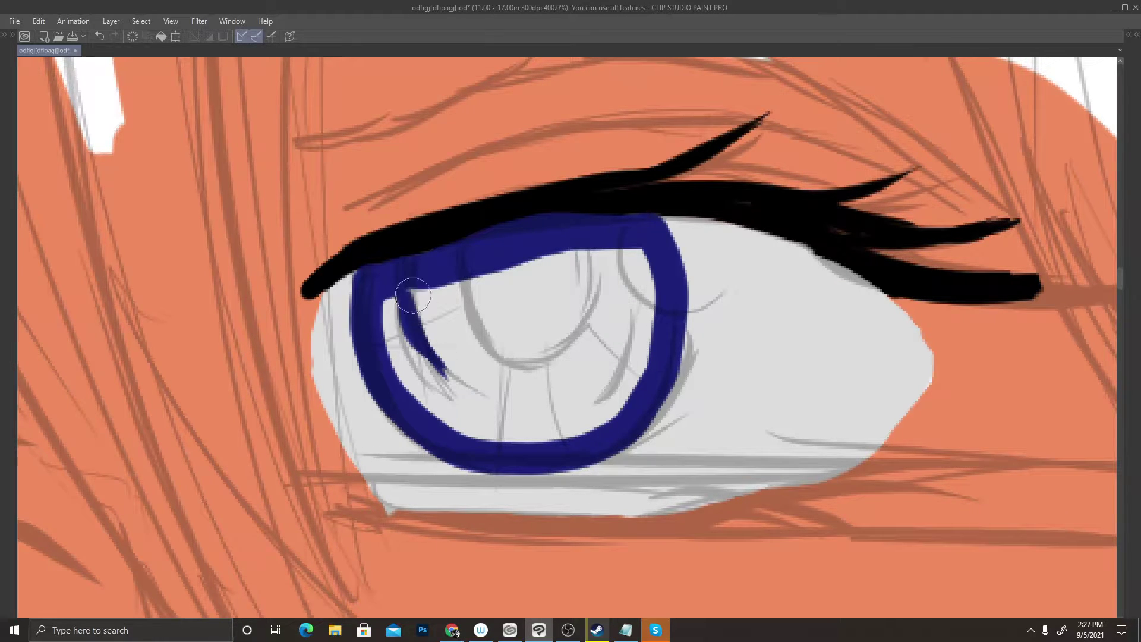
drag(397, 270, 479, 397)
mouse_move(436, 346)
mouse_down()
mouse_move(462, 382)
mouse_move(445, 371)
mouse_move(490, 401)
mouse_up()
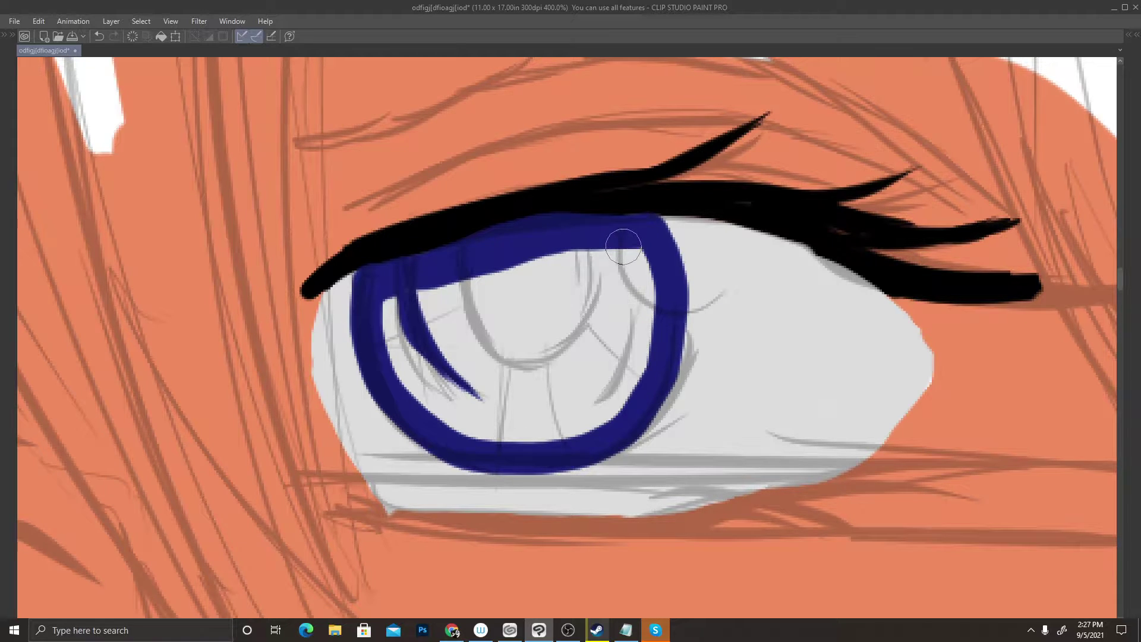
mouse_move(624, 248)
mouse_down()
mouse_move(619, 301)
mouse_move(596, 345)
mouse_up()
mouse_move(615, 312)
mouse_down()
mouse_move(586, 350)
mouse_move(628, 300)
mouse_move(601, 339)
mouse_move(635, 276)
mouse_move(610, 326)
mouse_move(632, 242)
mouse_move(603, 322)
mouse_up()
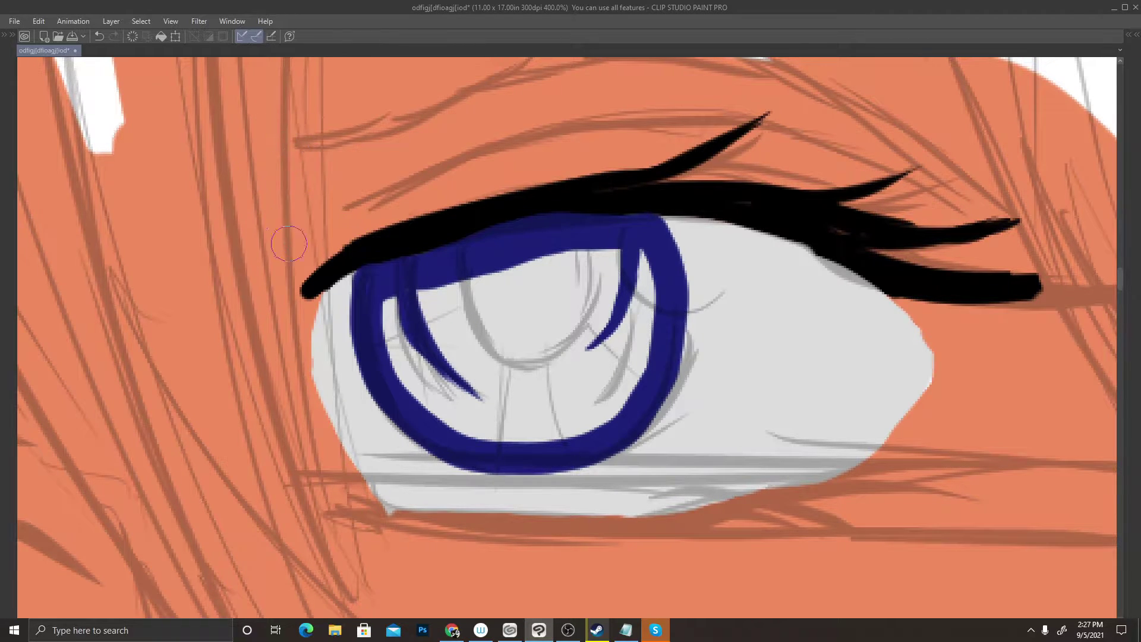
Fill the iris inside the dark blue ring with bright blue, leaving the pupil area uncovered
scroll(719, 273, down, 5)
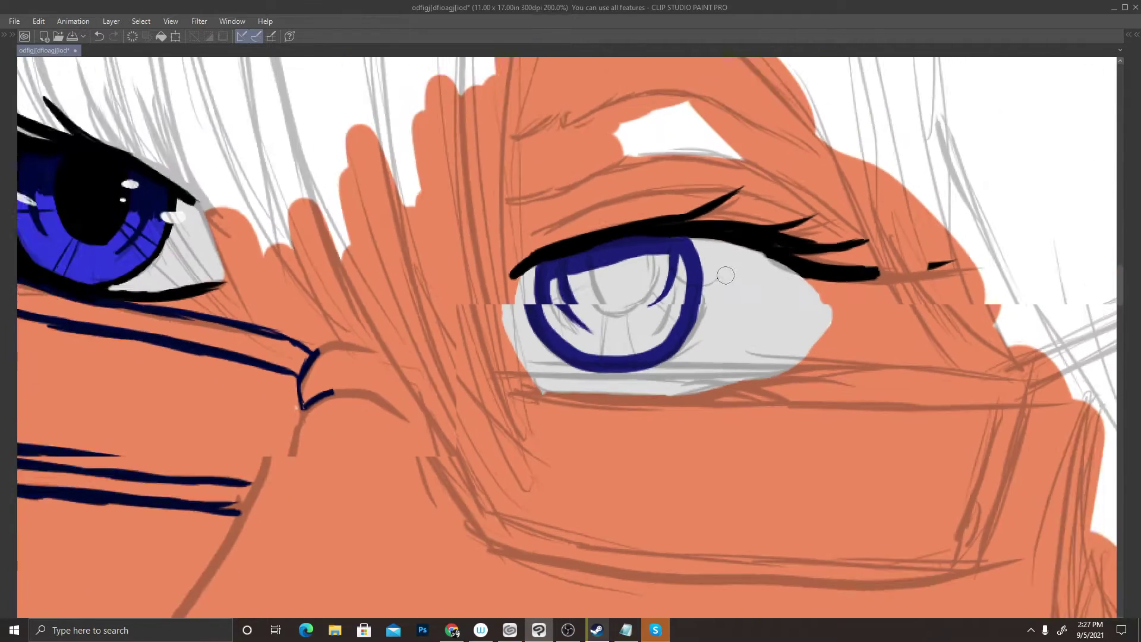
scroll(434, 222, up, 2)
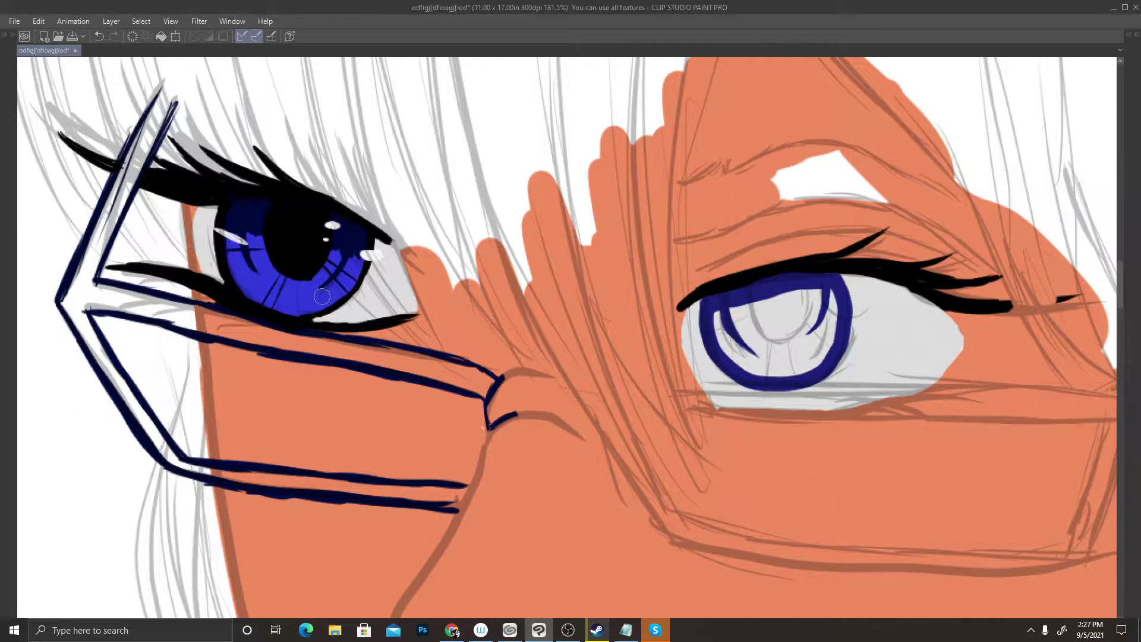
scroll(750, 279, up, 4)
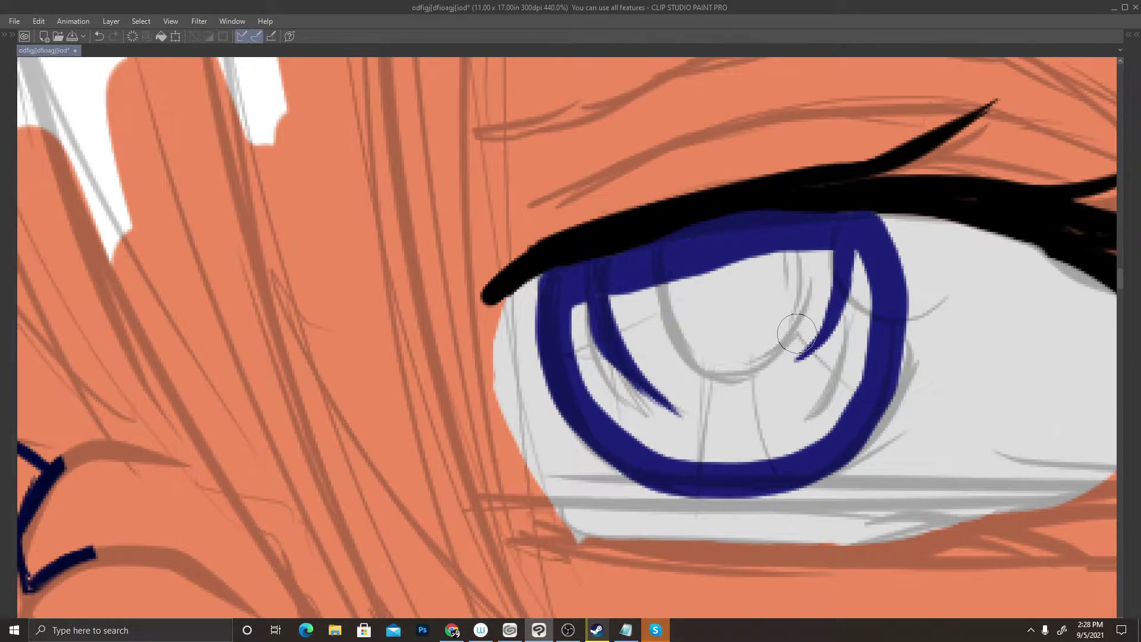
mouse_move(586, 378)
mouse_down()
mouse_move(579, 307)
mouse_move(573, 353)
mouse_move(587, 390)
mouse_move(629, 431)
mouse_move(681, 454)
mouse_move(779, 444)
mouse_move(850, 390)
mouse_up()
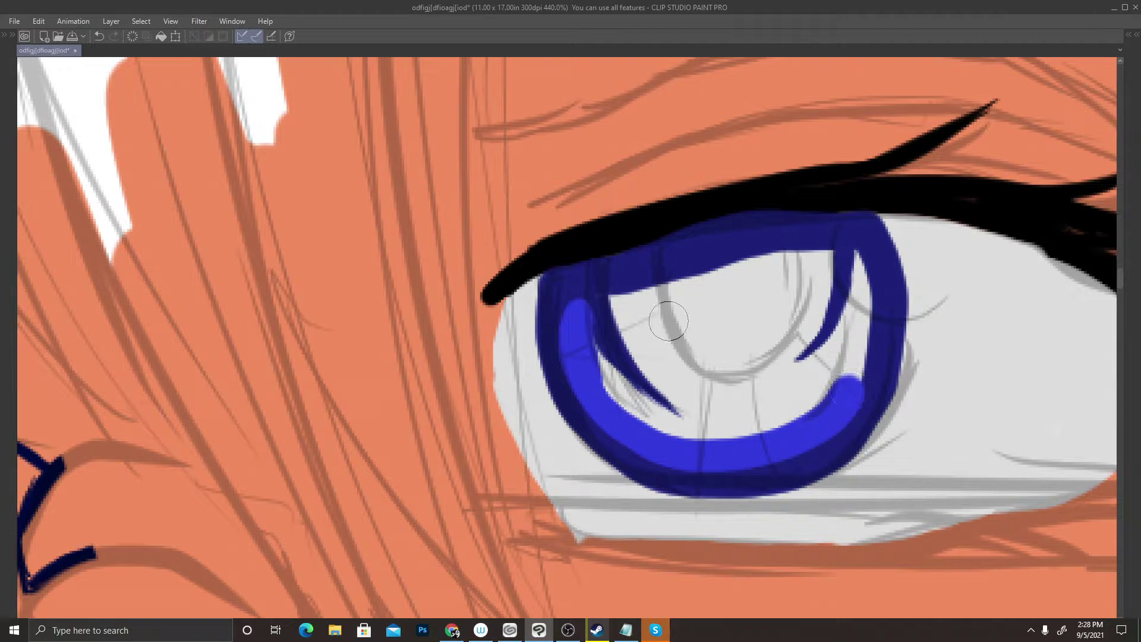
mouse_move(620, 300)
mouse_down()
mouse_move(641, 341)
mouse_move(617, 296)
mouse_move(631, 341)
mouse_move(675, 398)
mouse_move(627, 307)
mouse_move(695, 413)
mouse_move(627, 386)
mouse_move(620, 339)
mouse_up()
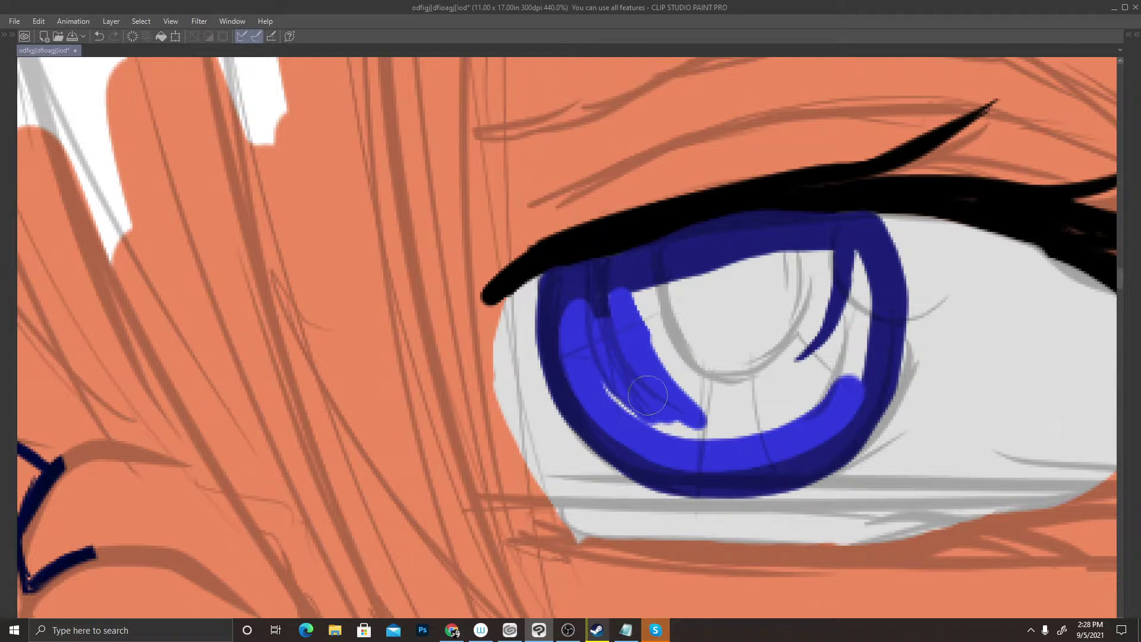
mouse_move(648, 395)
mouse_down()
mouse_move(666, 422)
mouse_move(624, 392)
mouse_move(707, 428)
mouse_move(773, 404)
mouse_move(728, 396)
mouse_move(635, 300)
mouse_move(649, 301)
mouse_move(624, 301)
mouse_move(634, 299)
mouse_up()
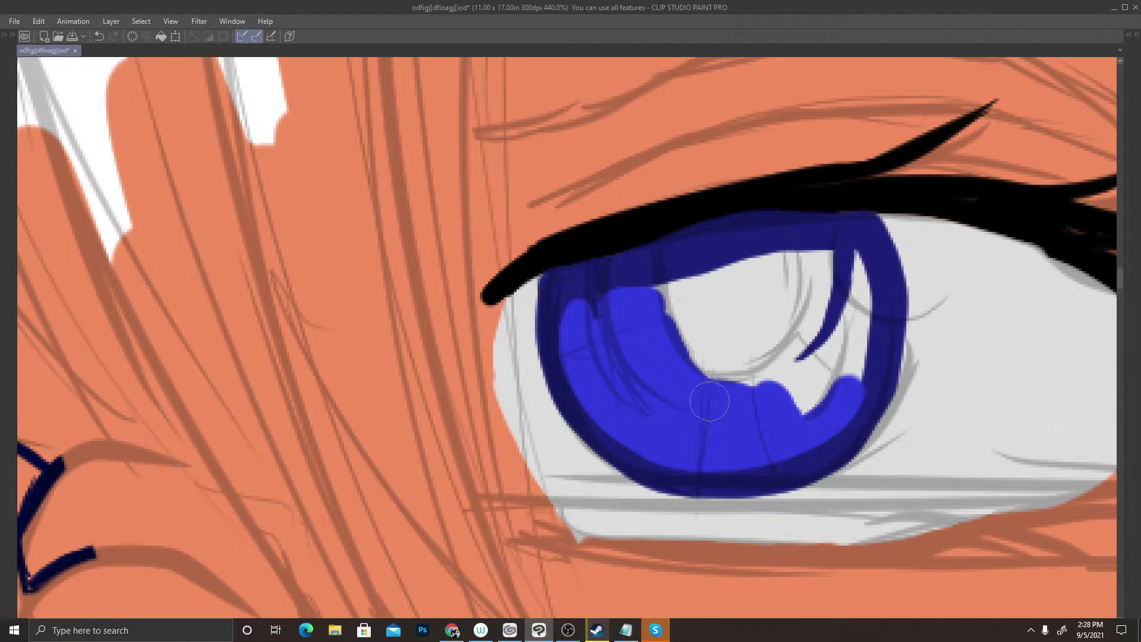
mouse_move(709, 401)
mouse_down()
mouse_move(764, 395)
mouse_move(698, 381)
mouse_move(738, 389)
mouse_move(793, 347)
mouse_move(808, 315)
mouse_move(804, 261)
mouse_move(828, 266)
mouse_move(821, 303)
mouse_move(858, 289)
mouse_move(862, 269)
mouse_move(859, 295)
mouse_move(784, 397)
mouse_move(828, 397)
mouse_move(866, 339)
mouse_move(842, 404)
mouse_move(865, 337)
mouse_move(853, 257)
mouse_move(865, 284)
mouse_up()
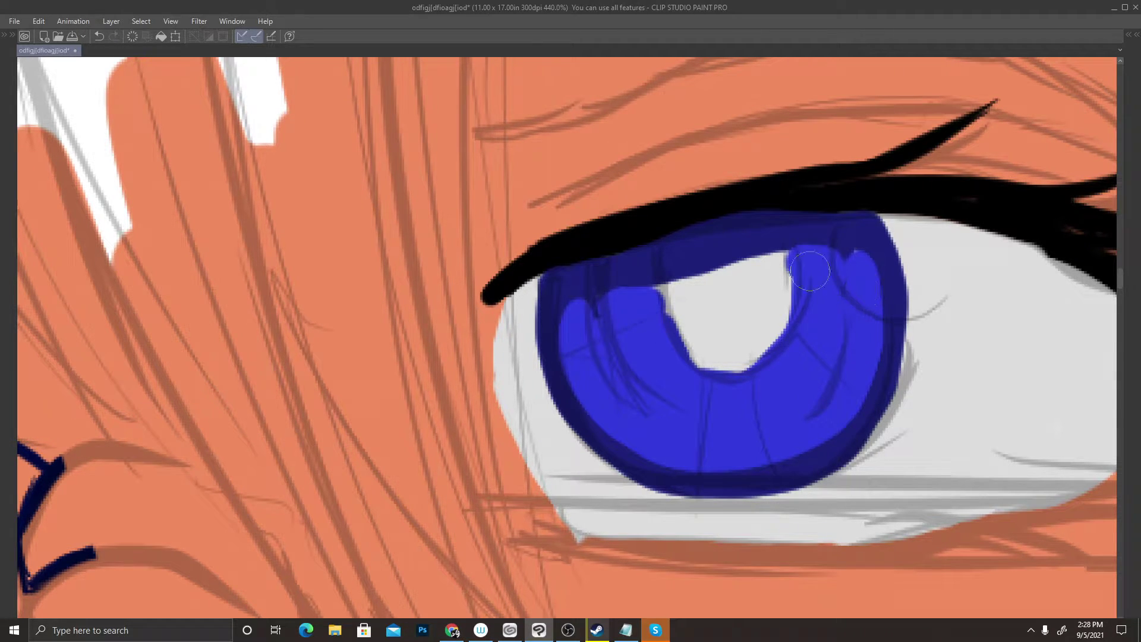
Sample the dark blue and paint a tapering curved streak down the iris's inner-corner side, over the bright blue
alt+click(723, 230)
mouse_move(604, 286)
mouse_down()
mouse_move(602, 347)
mouse_move(593, 304)
mouse_move(595, 337)
mouse_move(595, 295)
mouse_move(636, 401)
mouse_up()
drag(600, 321, 626, 382)
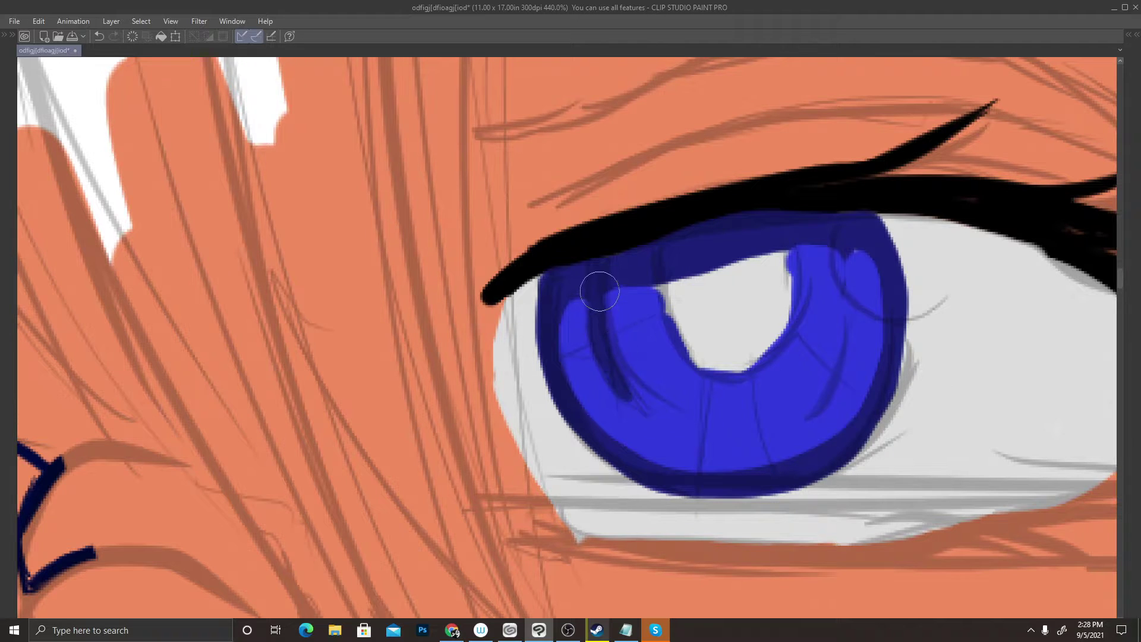
drag(599, 293, 654, 419)
drag(603, 310, 656, 419)
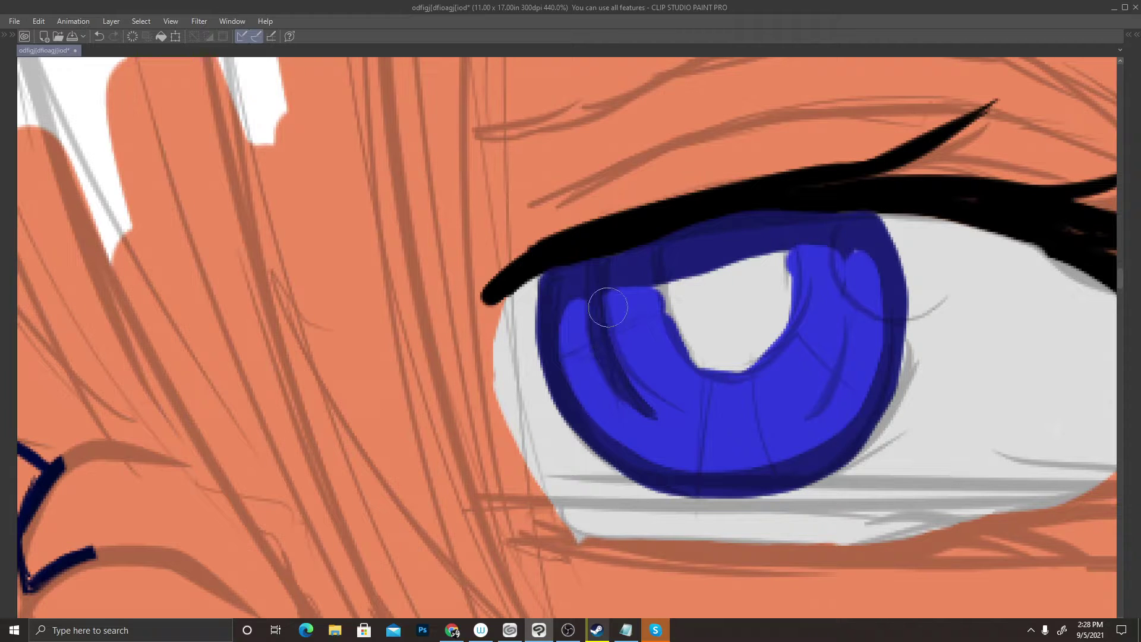
drag(609, 301, 632, 384)
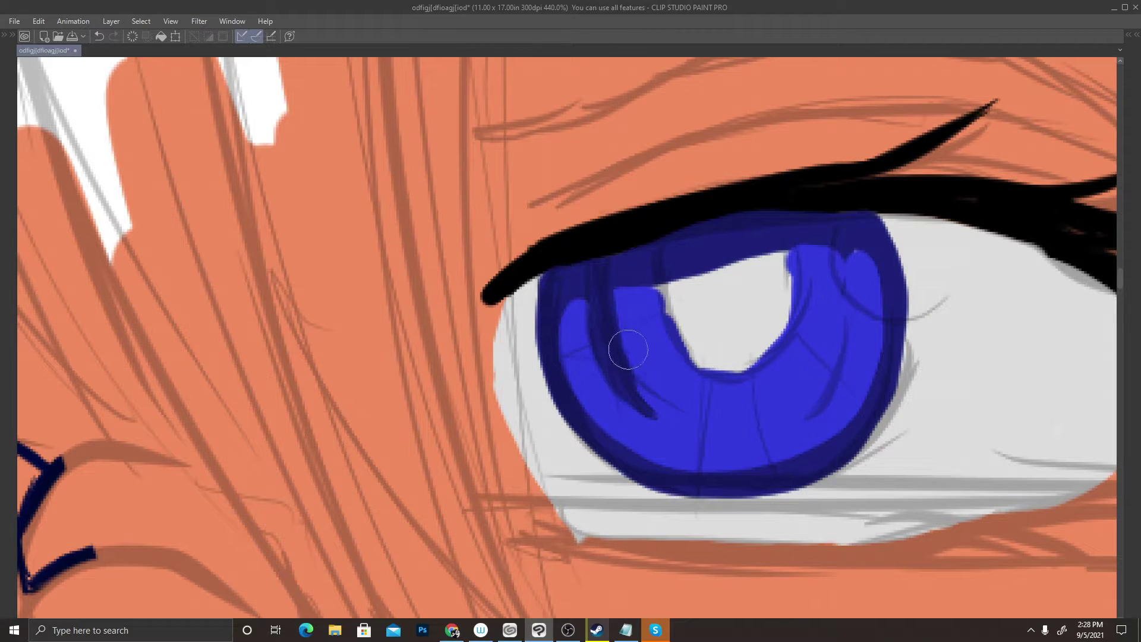
drag(614, 340, 664, 423)
Paint a matching dark blue curved streak on the iris's outer side and refine the upper band and the inner streak
mouse_move(846, 266)
mouse_down()
mouse_move(832, 243)
mouse_move(827, 297)
mouse_move(828, 245)
mouse_move(824, 323)
mouse_move(828, 254)
mouse_move(824, 308)
mouse_up()
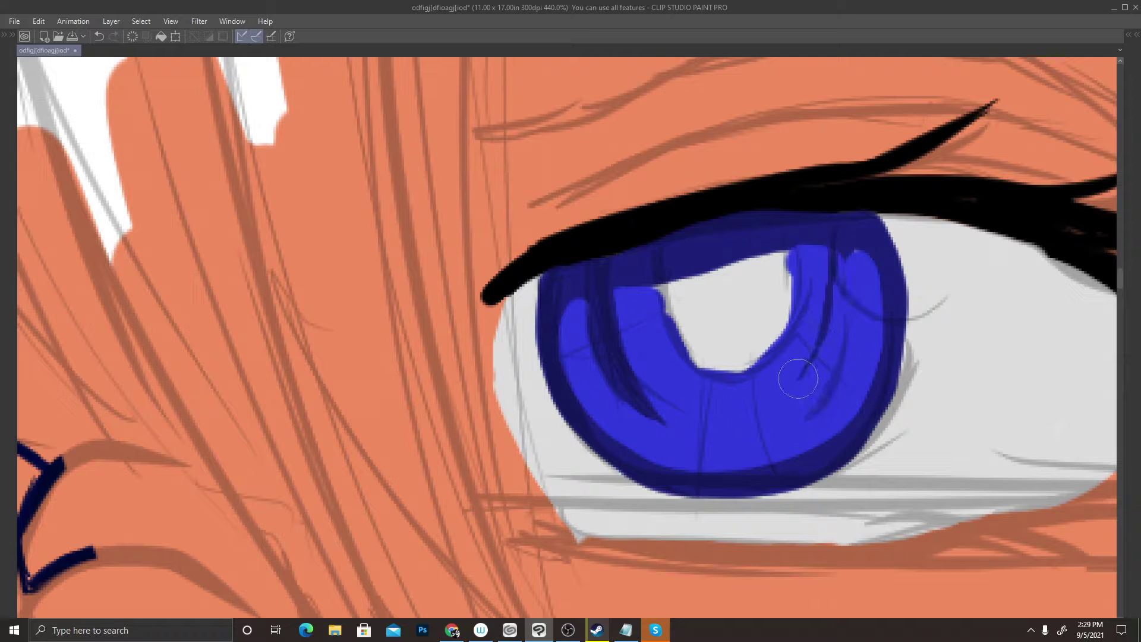
mouse_move(799, 380)
mouse_down()
mouse_move(845, 315)
mouse_move(805, 379)
mouse_move(848, 288)
mouse_up()
mouse_move(815, 363)
mouse_down()
mouse_move(845, 272)
mouse_move(819, 338)
mouse_move(841, 252)
mouse_move(841, 291)
mouse_move(838, 240)
mouse_move(838, 297)
mouse_move(805, 370)
mouse_up()
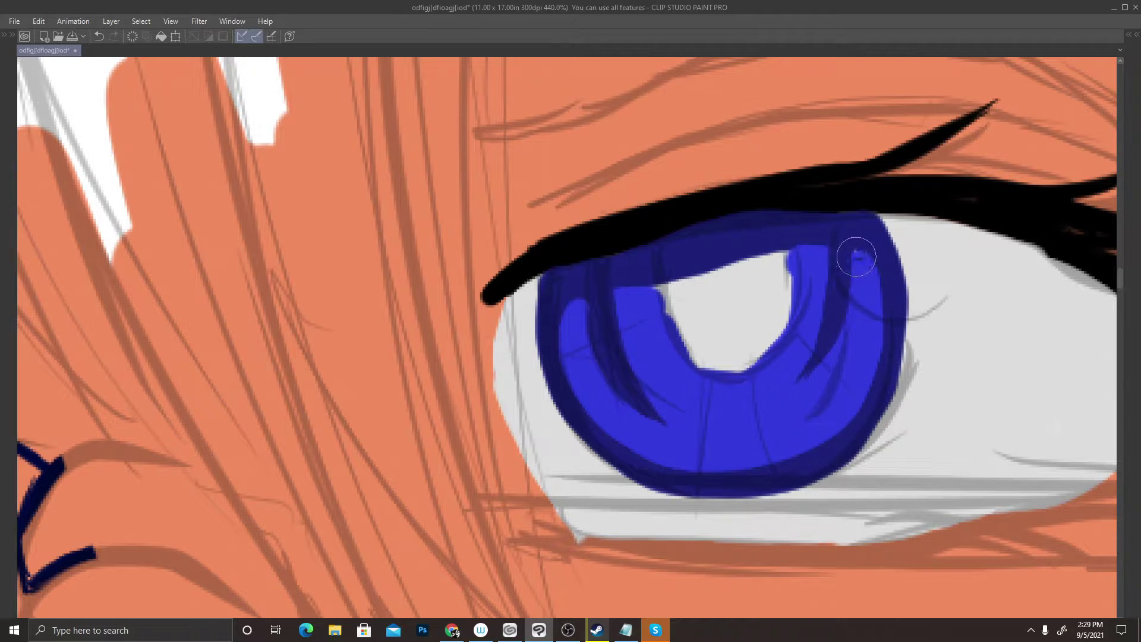
drag(857, 257, 880, 269)
drag(876, 229, 855, 229)
drag(597, 286, 612, 377)
mouse_move(597, 334)
mouse_down()
mouse_move(633, 408)
mouse_move(622, 388)
mouse_move(665, 426)
mouse_up()
drag(625, 382, 653, 415)
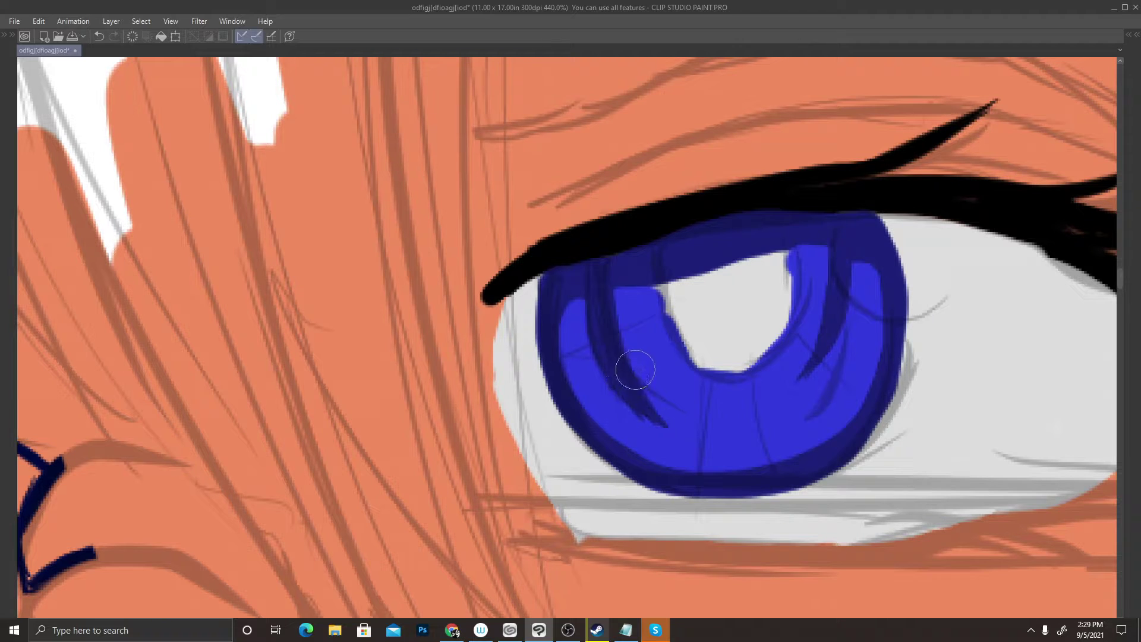
Draw thin dark blue lines radiating from the pupil area to the ring across the sides and lower part of the iris
drag(562, 356, 650, 334)
drag(592, 347, 687, 327)
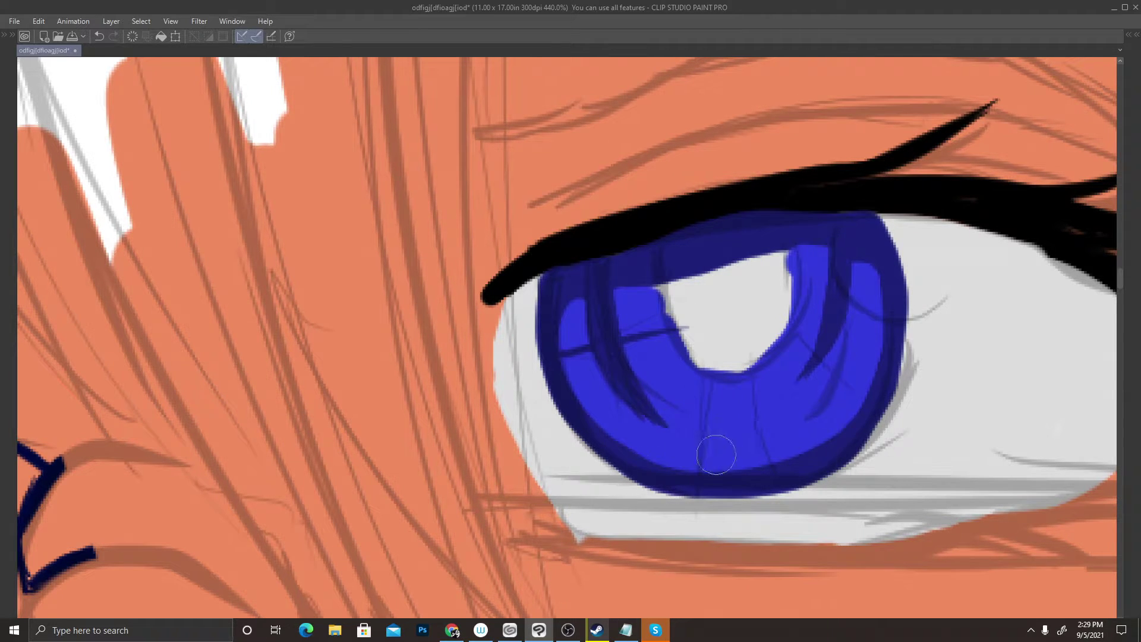
drag(699, 471, 717, 372)
mouse_move(708, 431)
mouse_down()
mouse_move(690, 479)
mouse_move(715, 368)
mouse_move(742, 400)
mouse_move(746, 378)
mouse_move(755, 420)
mouse_move(747, 370)
mouse_move(752, 468)
mouse_up()
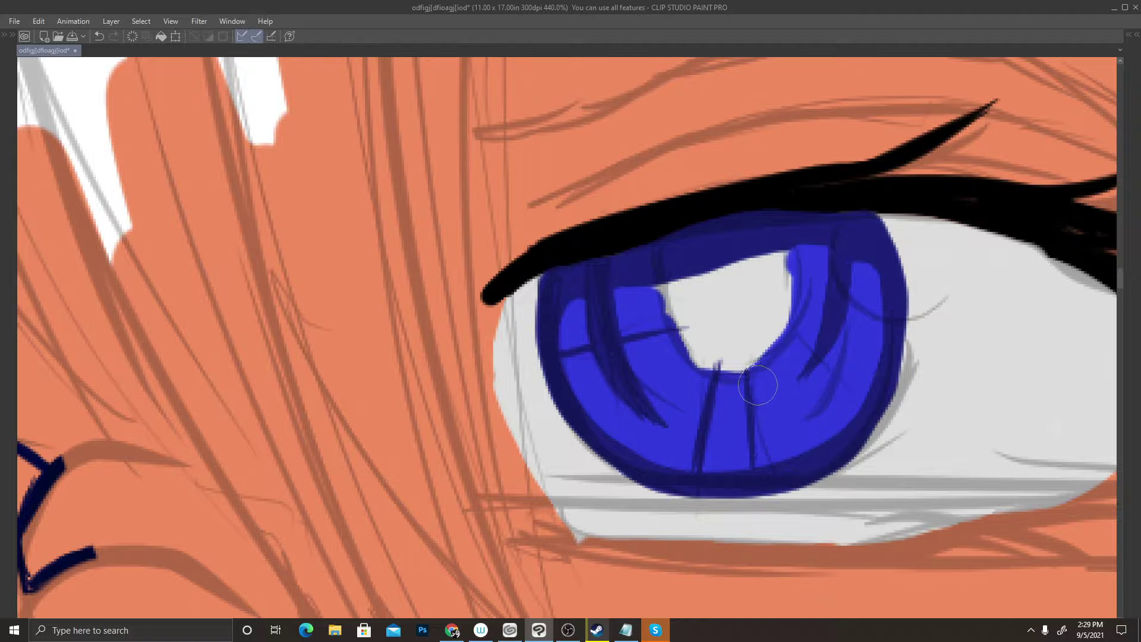
mouse_move(798, 333)
mouse_down()
mouse_move(848, 400)
mouse_move(848, 424)
mouse_up()
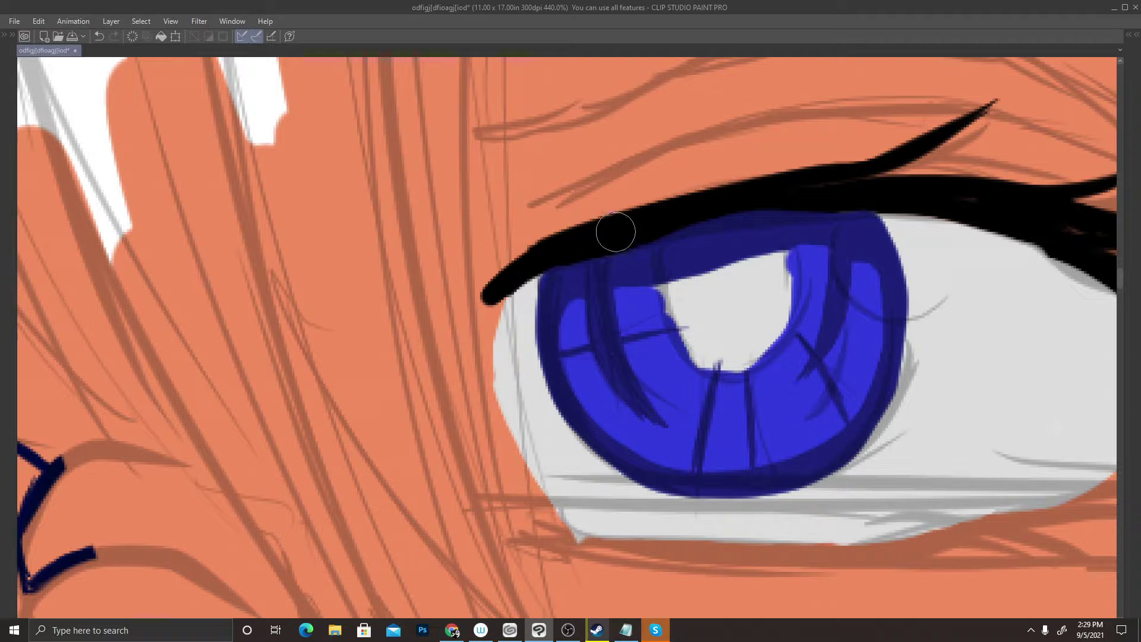
Paint the pupil solid black and outline the iris in black, with short spikes hanging from the upper lash
mouse_move(652, 241)
mouse_down()
mouse_move(694, 336)
mouse_move(740, 347)
mouse_move(777, 299)
mouse_move(768, 227)
mouse_move(791, 283)
mouse_move(785, 318)
mouse_move(748, 358)
mouse_move(698, 356)
mouse_move(662, 271)
mouse_move(670, 237)
mouse_move(690, 300)
mouse_move(728, 327)
mouse_move(741, 294)
mouse_move(733, 233)
mouse_move(752, 304)
mouse_move(749, 245)
mouse_move(687, 246)
mouse_move(720, 221)
mouse_move(765, 220)
mouse_up()
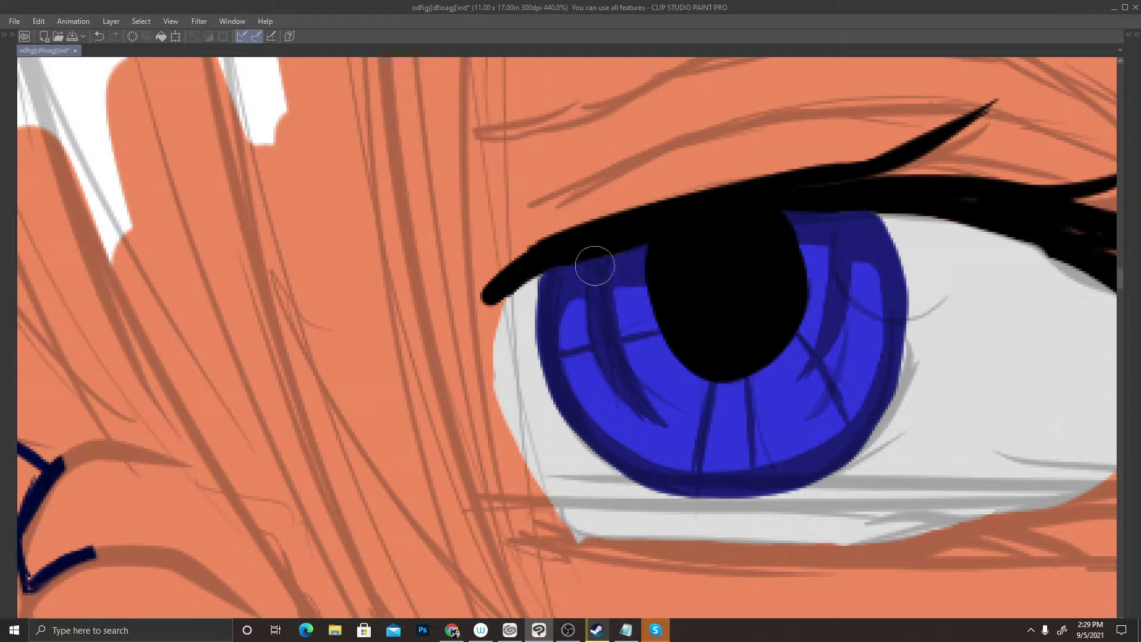
mouse_move(596, 282)
mouse_down()
mouse_move(610, 318)
mouse_move(587, 263)
mouse_move(608, 316)
mouse_move(579, 264)
mouse_move(543, 281)
mouse_move(648, 241)
mouse_move(570, 262)
mouse_move(545, 293)
mouse_move(537, 266)
mouse_move(561, 309)
mouse_move(595, 291)
mouse_move(569, 383)
mouse_move(546, 275)
mouse_move(541, 321)
mouse_up()
mouse_move(547, 267)
mouse_down()
mouse_move(549, 363)
mouse_move(543, 285)
mouse_up()
mouse_move(831, 214)
mouse_down()
mouse_move(838, 269)
mouse_move(839, 208)
mouse_move(839, 229)
mouse_move(821, 212)
mouse_move(788, 214)
mouse_move(882, 224)
mouse_move(903, 284)
mouse_move(883, 229)
mouse_move(898, 364)
mouse_up()
mouse_move(541, 319)
mouse_down()
mouse_move(592, 441)
mouse_move(554, 379)
mouse_move(637, 476)
mouse_move(564, 416)
mouse_move(674, 499)
mouse_move(796, 489)
mouse_move(666, 490)
mouse_move(789, 472)
mouse_move(740, 502)
mouse_move(764, 490)
mouse_up()
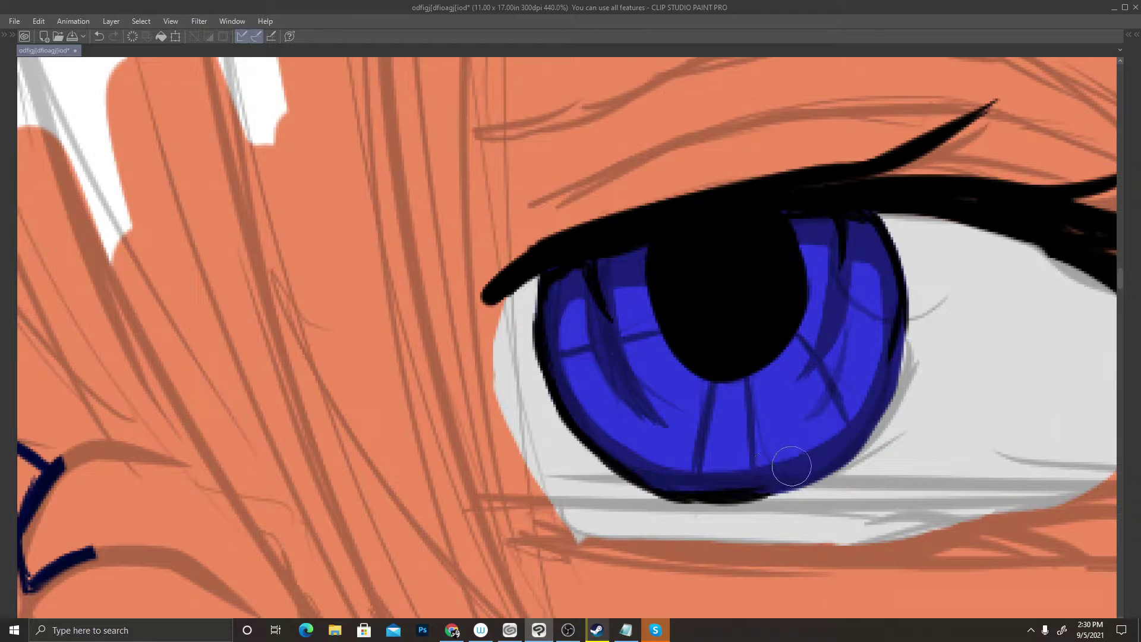
mouse_move(795, 479)
mouse_down()
mouse_move(750, 495)
mouse_move(835, 476)
mouse_move(760, 497)
mouse_move(836, 465)
mouse_move(792, 490)
mouse_move(845, 463)
mouse_move(798, 494)
mouse_move(851, 463)
mouse_move(831, 478)
mouse_move(855, 454)
mouse_move(818, 482)
mouse_move(867, 439)
mouse_move(826, 478)
mouse_move(874, 414)
mouse_move(846, 467)
mouse_move(887, 387)
mouse_move(883, 404)
mouse_move(899, 306)
mouse_move(846, 446)
mouse_move(852, 433)
mouse_move(718, 452)
mouse_move(687, 493)
mouse_move(721, 497)
mouse_move(676, 497)
mouse_move(816, 499)
mouse_up()
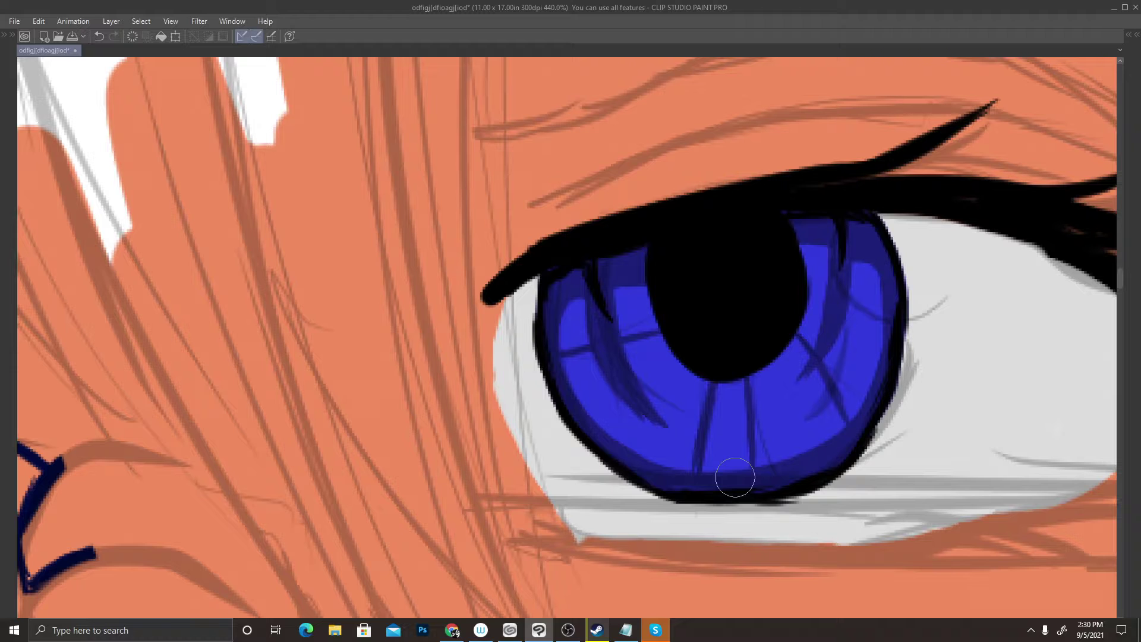
Draw short black spikes radiating outward from the pupil's edge into the iris, plus one longer line from the outline on the inner side
scroll(731, 452, down, 5)
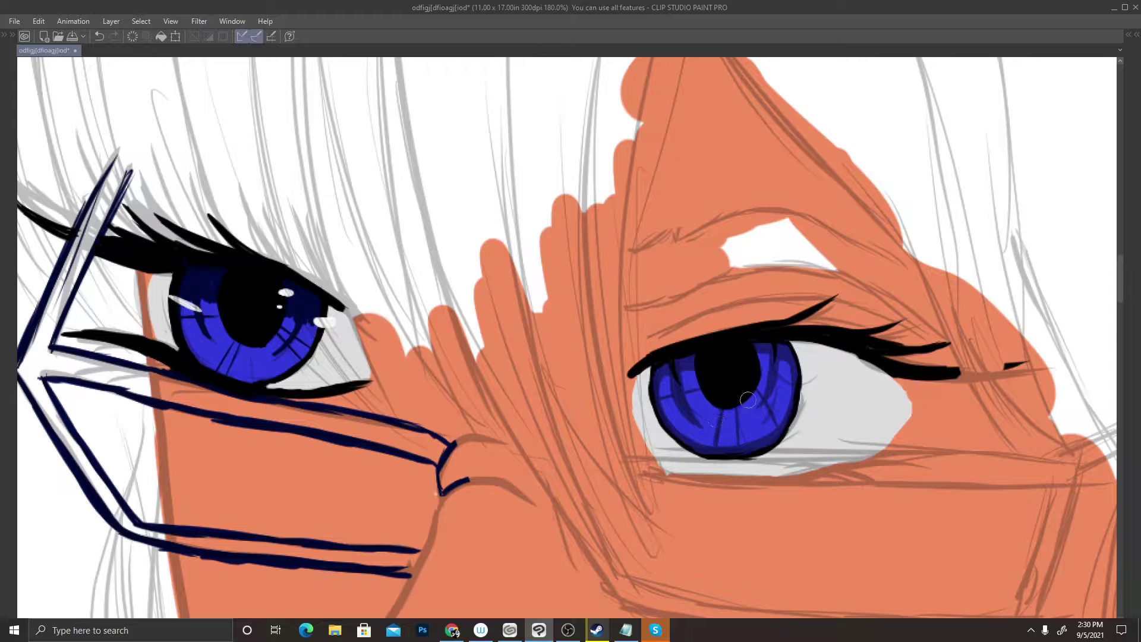
scroll(748, 400, up, 4)
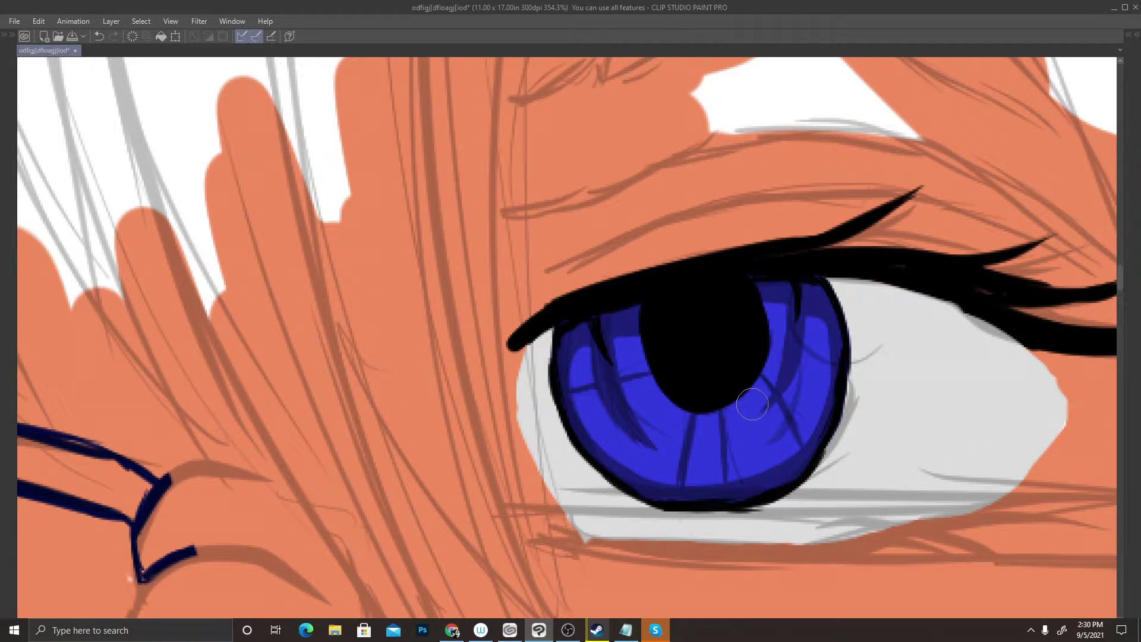
mouse_move(570, 433)
mouse_down()
mouse_move(631, 409)
mouse_move(656, 419)
mouse_up()
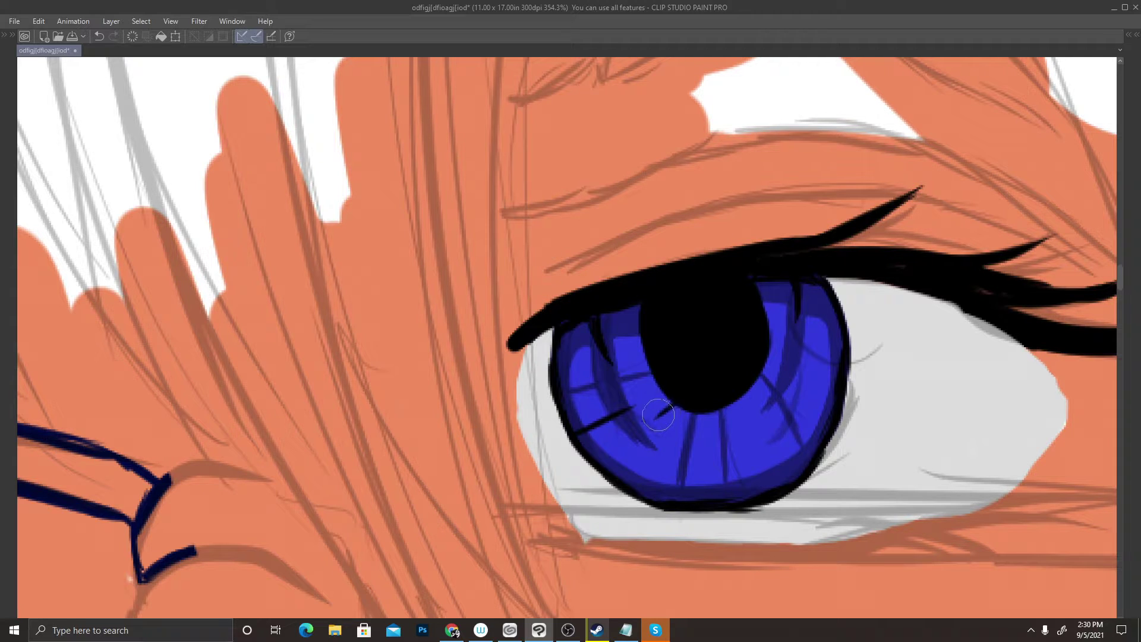
drag(629, 358, 645, 360)
mouse_move(731, 402)
mouse_down()
mouse_move(769, 386)
mouse_move(744, 390)
mouse_move(764, 412)
mouse_move(747, 390)
mouse_up()
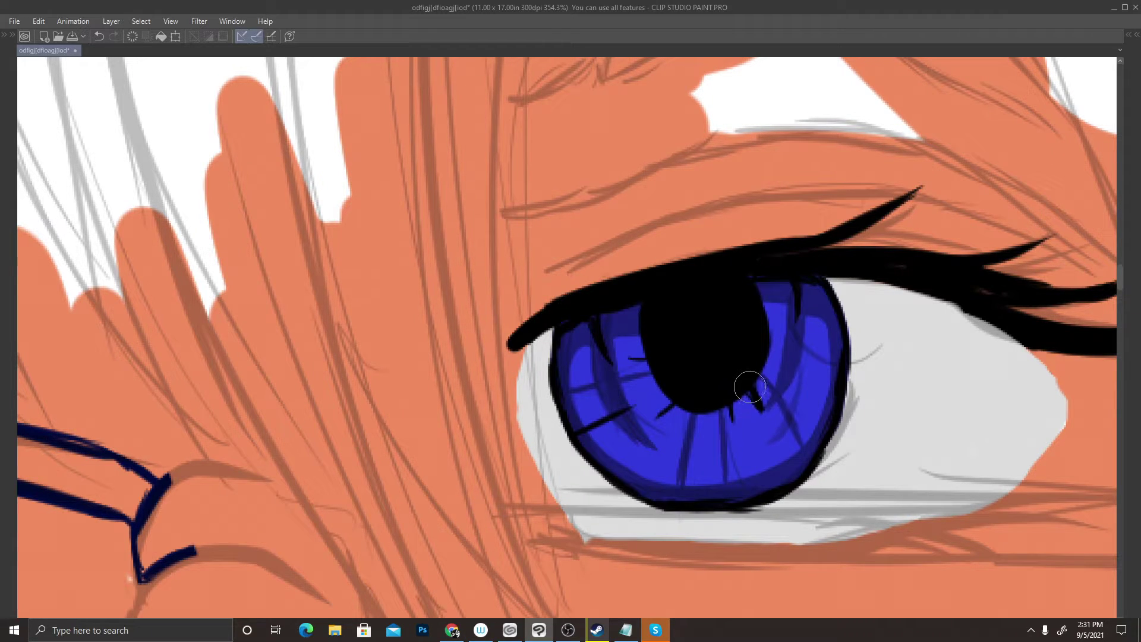
key(ctrl+z)
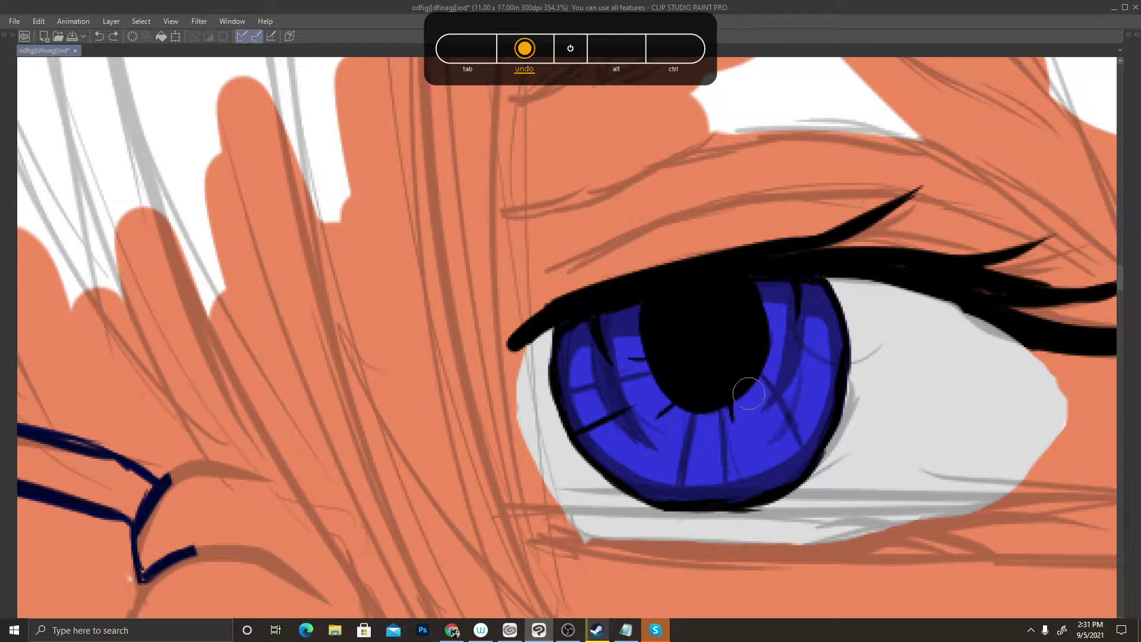
drag(749, 384, 761, 403)
drag(775, 337, 793, 348)
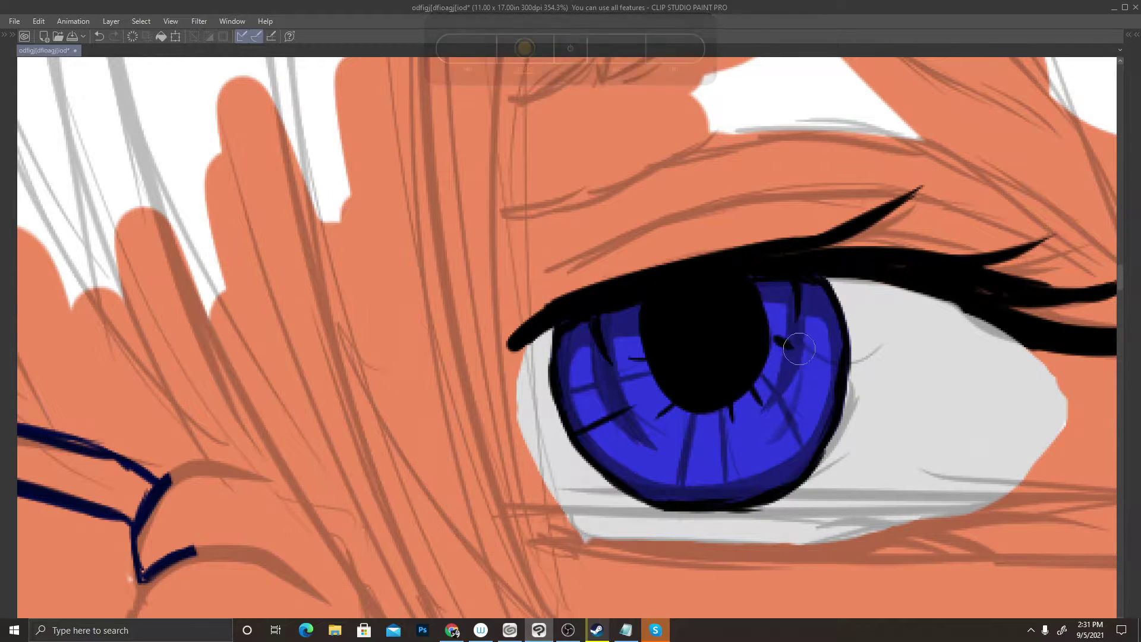
key(ctrl+z)
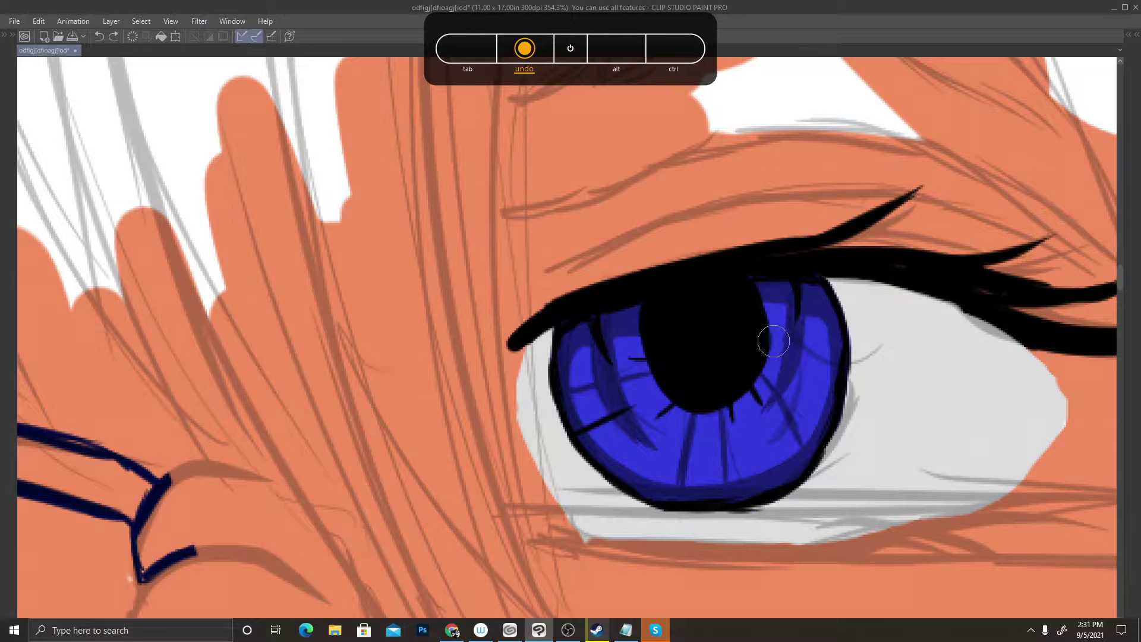
Paint black spikes pointing inward from the iris outline along its lower edge and both sides, and lengthen the spike on the pupil's outer side
drag(748, 498, 756, 476)
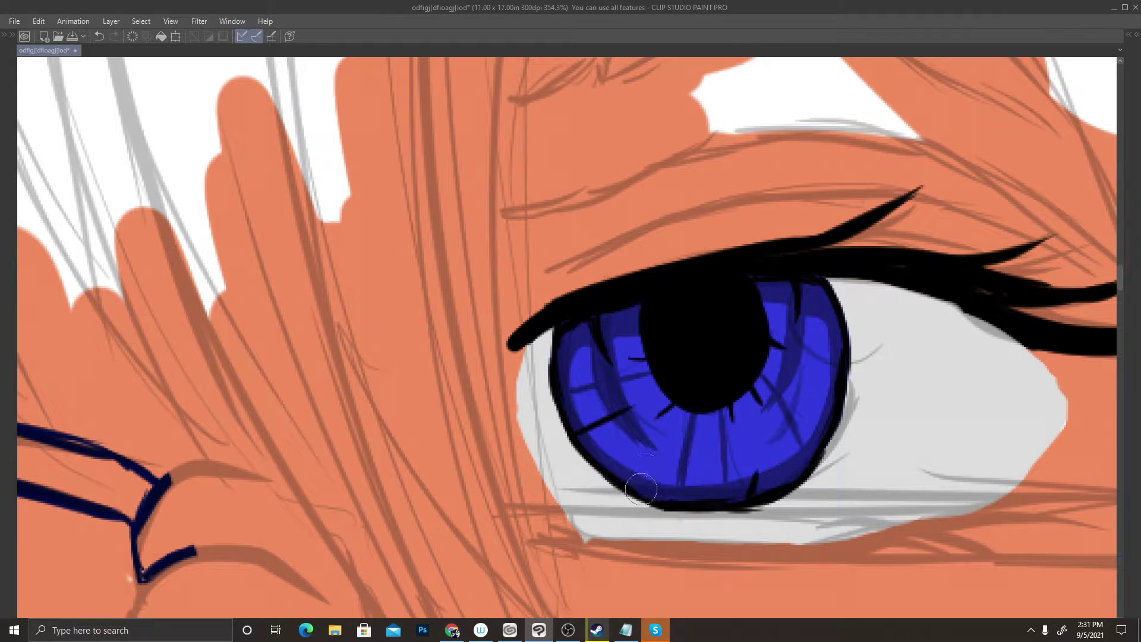
drag(641, 489, 656, 479)
mouse_move(565, 351)
mouse_down()
mouse_move(596, 352)
mouse_move(558, 366)
mouse_move(565, 343)
mouse_up()
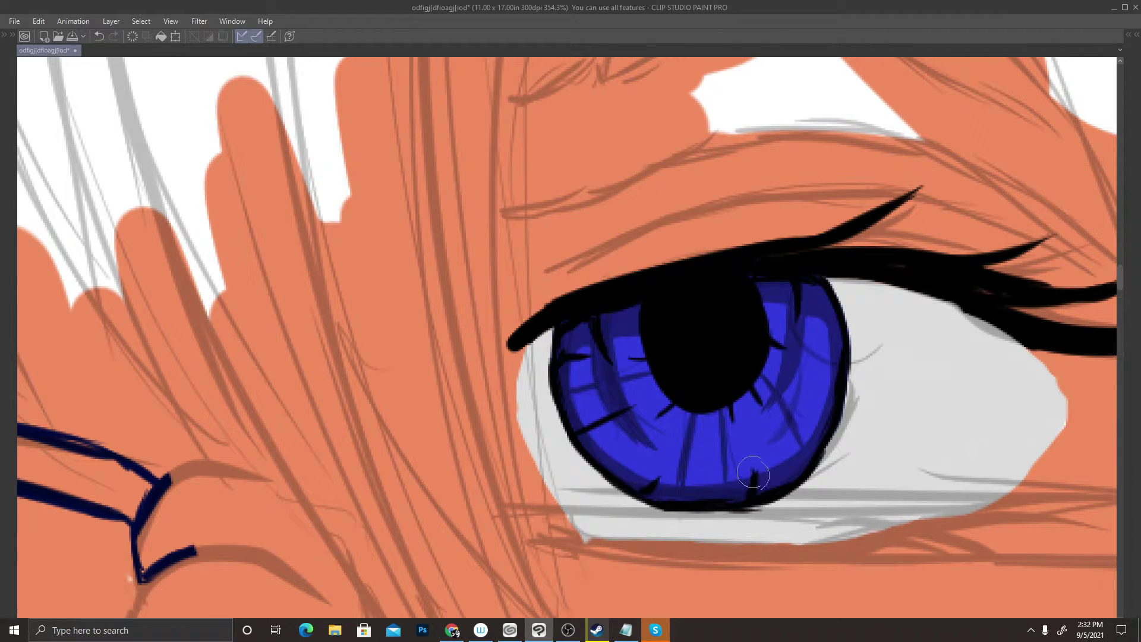
drag(753, 488, 754, 457)
drag(828, 426, 792, 393)
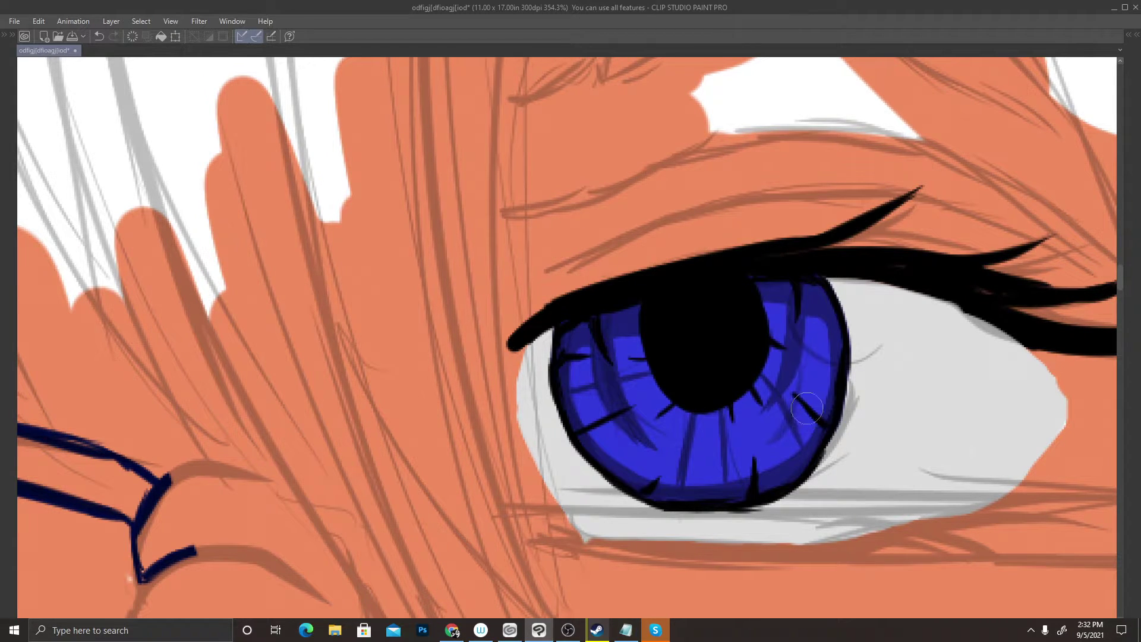
drag(774, 348, 803, 367)
Add white highlights over the pupil's edge, across the iris's outer edge, and at its lower outer, lower inner and upper inner areas
drag(756, 318, 763, 316)
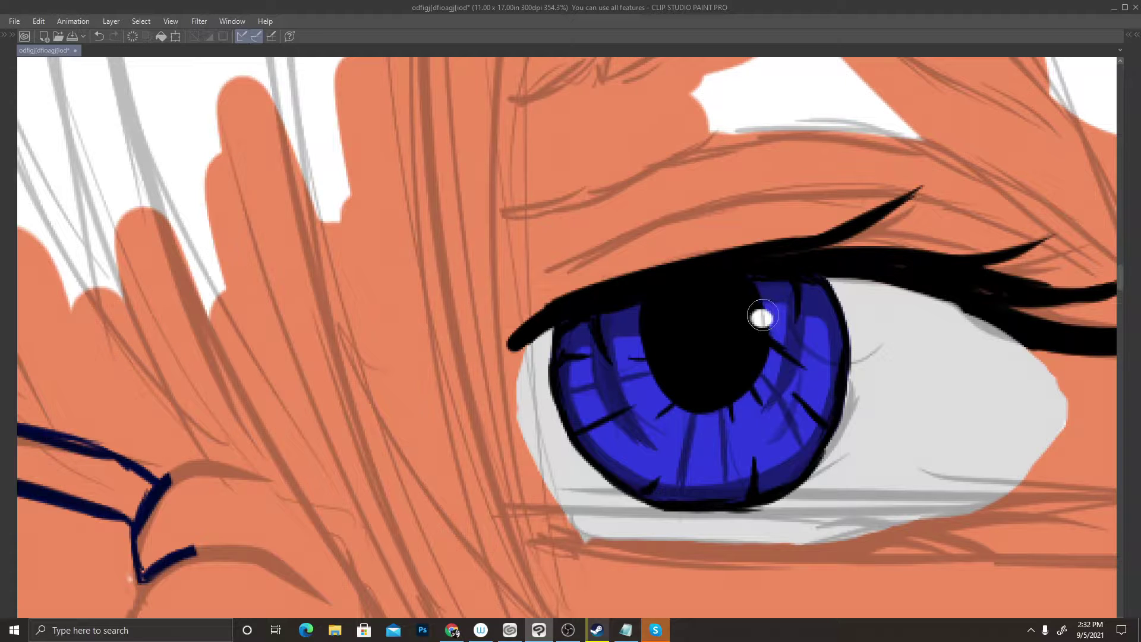
mouse_move(830, 373)
mouse_down()
mouse_move(873, 375)
mouse_move(835, 371)
mouse_up()
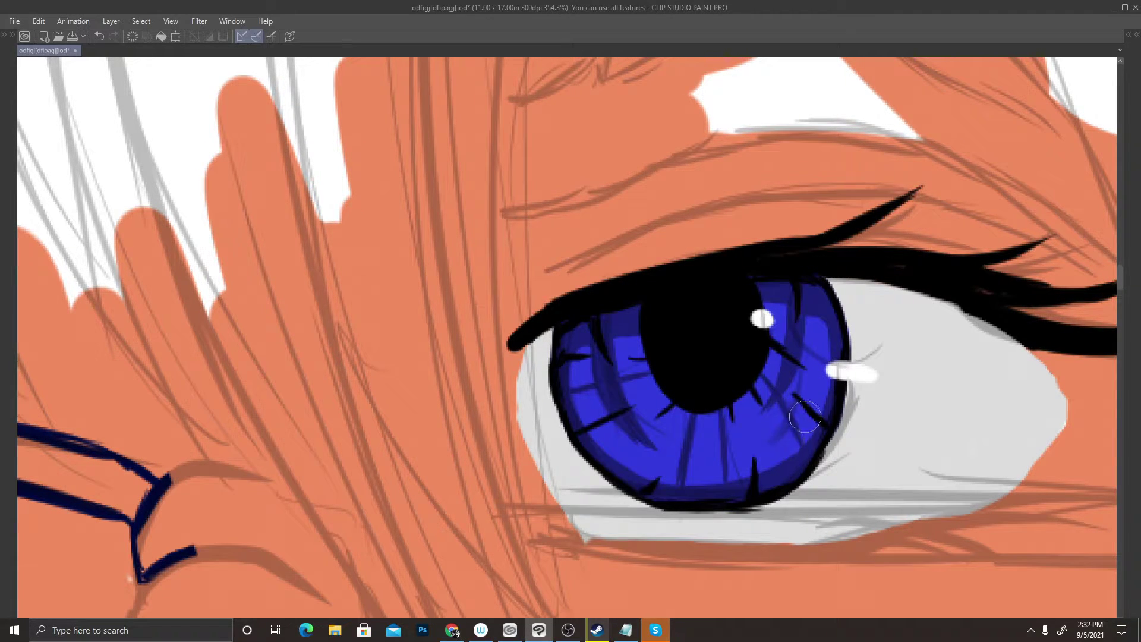
drag(806, 416, 798, 418)
drag(606, 422, 587, 455)
drag(623, 361, 619, 368)
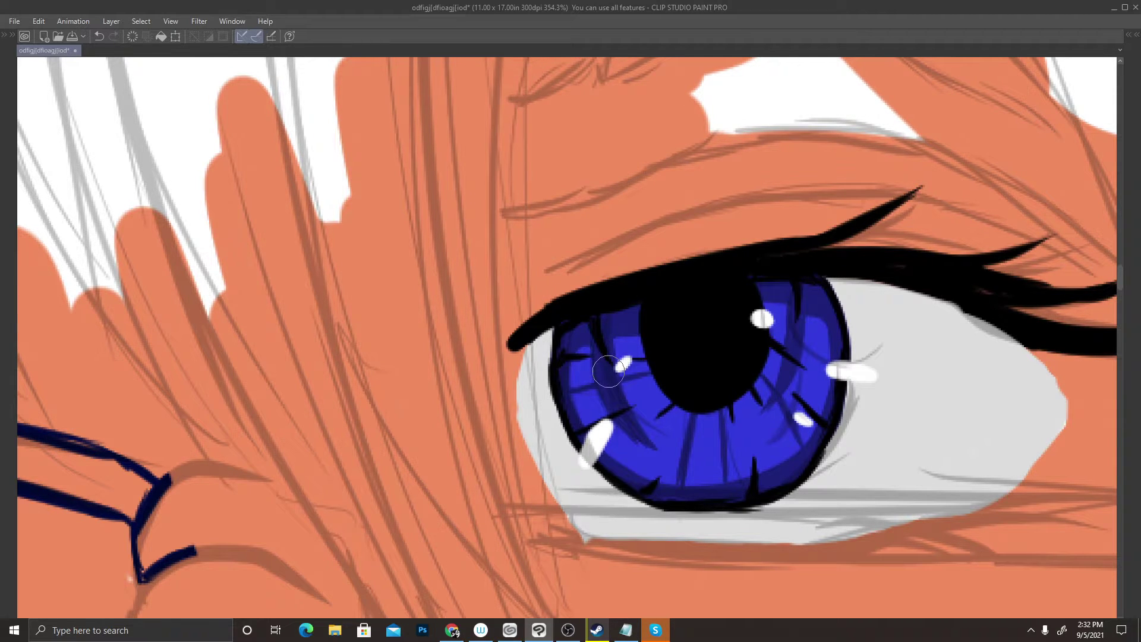
Compare the newly highlighted eye with the finished eye, both close up and within the whole face
scroll(608, 371, down, 5)
scroll(764, 465, up, 1)
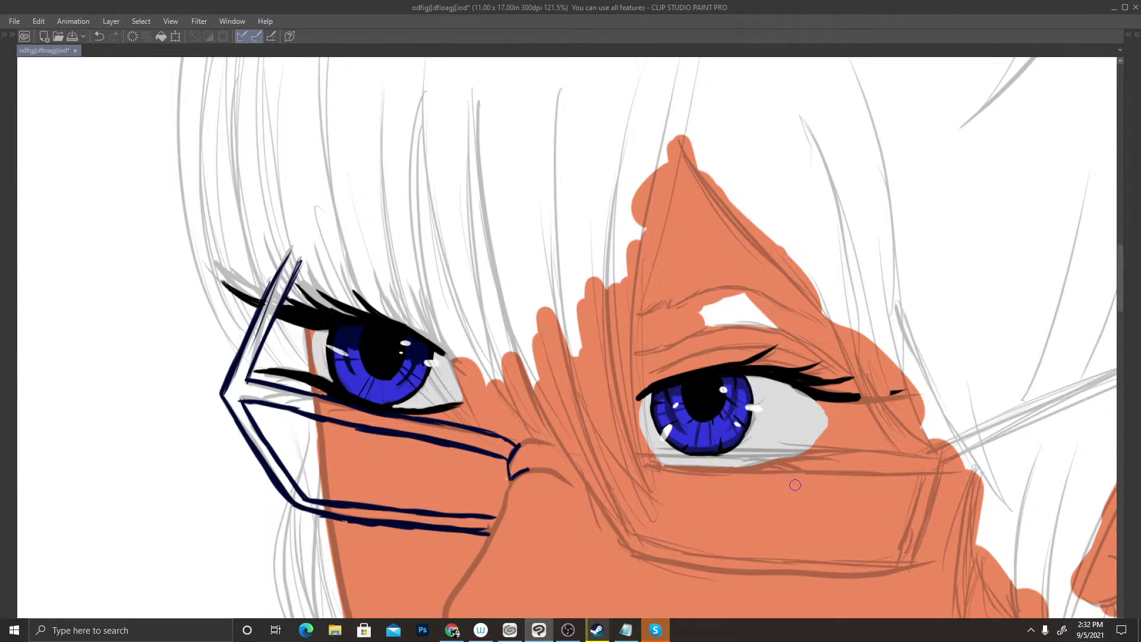
scroll(800, 481, down, 2)
scroll(504, 337, down, 1)
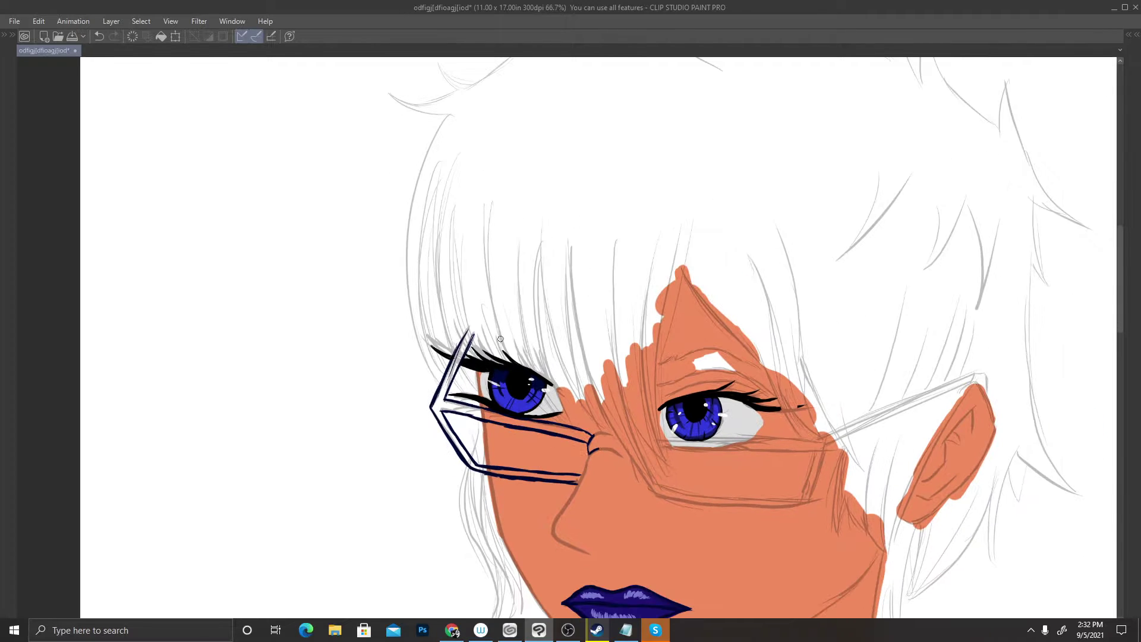
scroll(755, 472, up, 1)
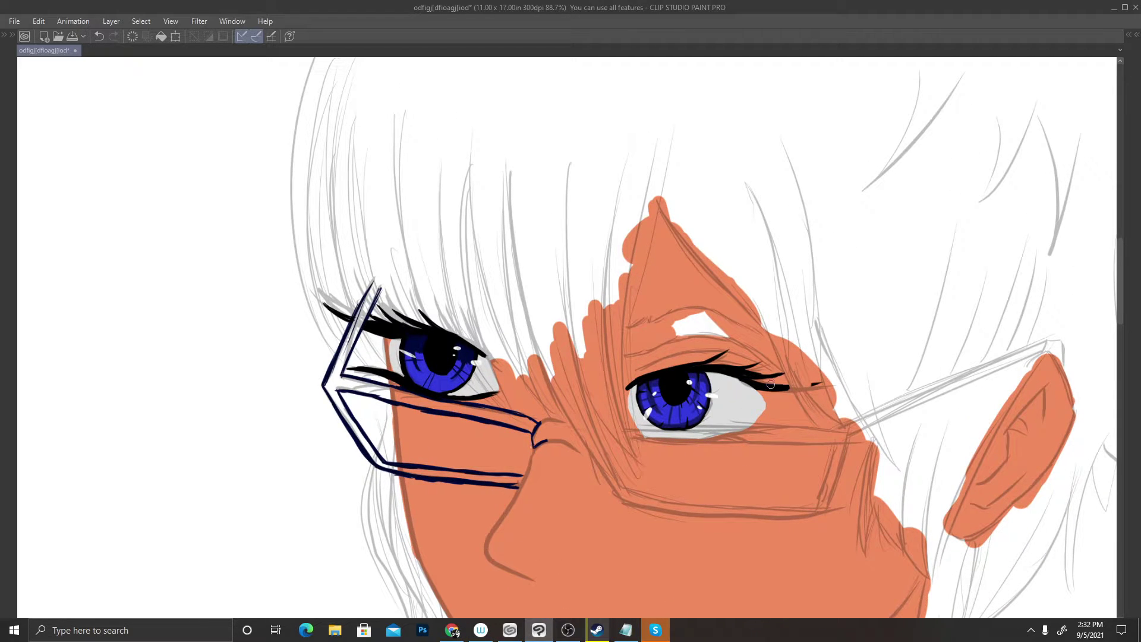
scroll(771, 384, up, 3)
scroll(784, 392, up, 2)
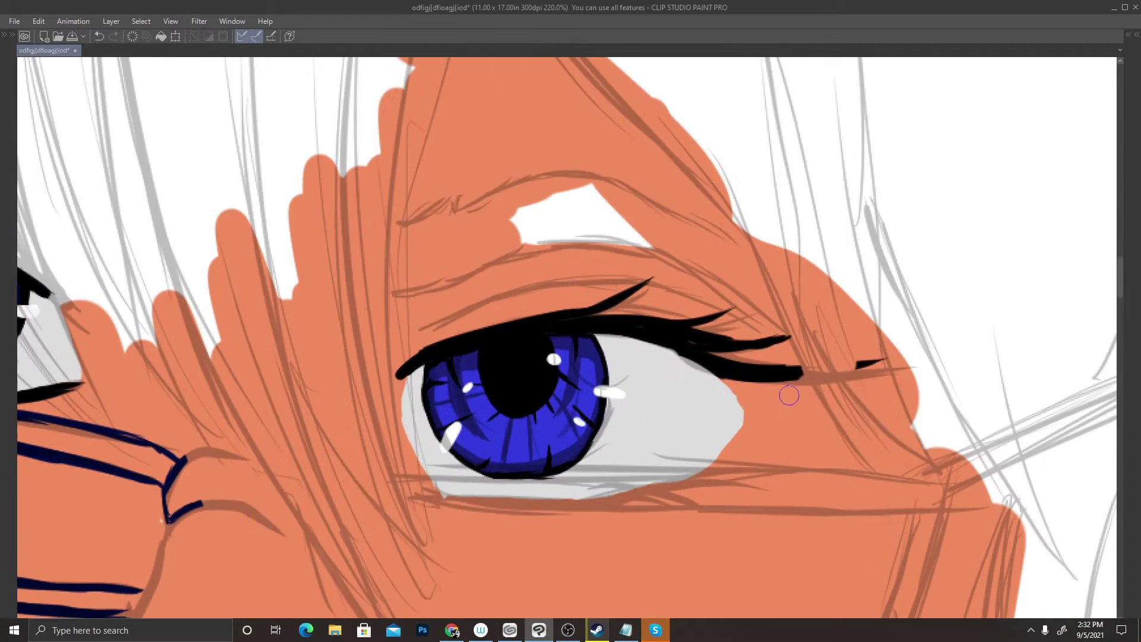
scroll(789, 395, up, 1)
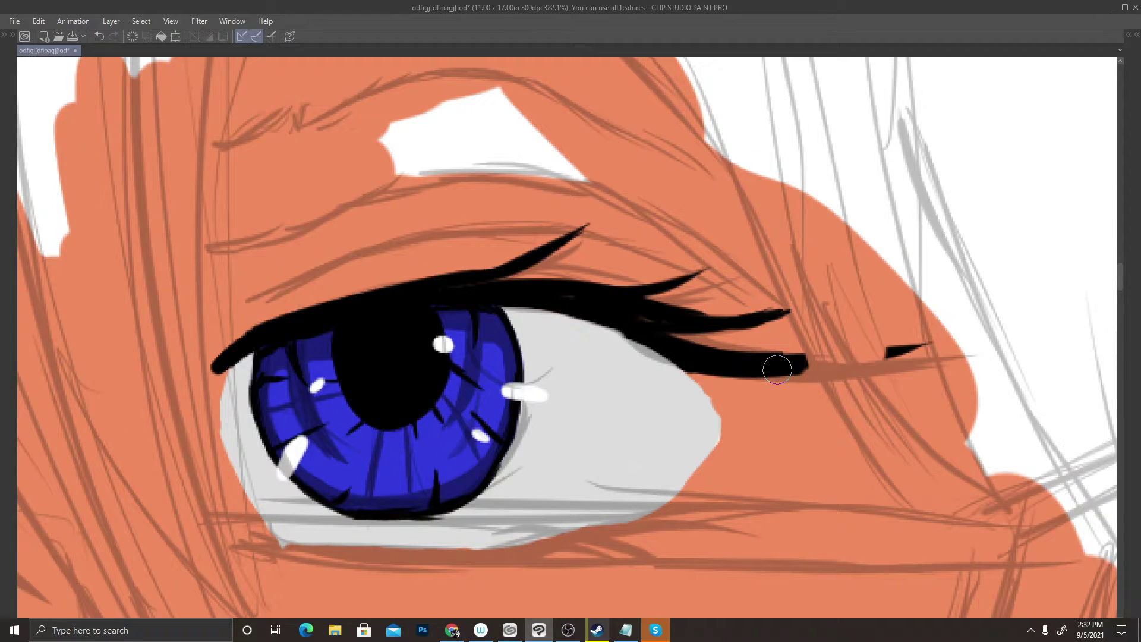
Draw a thick black lower lash line from the inner corner along the underside of the eye, tapering past the outer corner
drag(254, 551, 377, 545)
drag(297, 549, 479, 540)
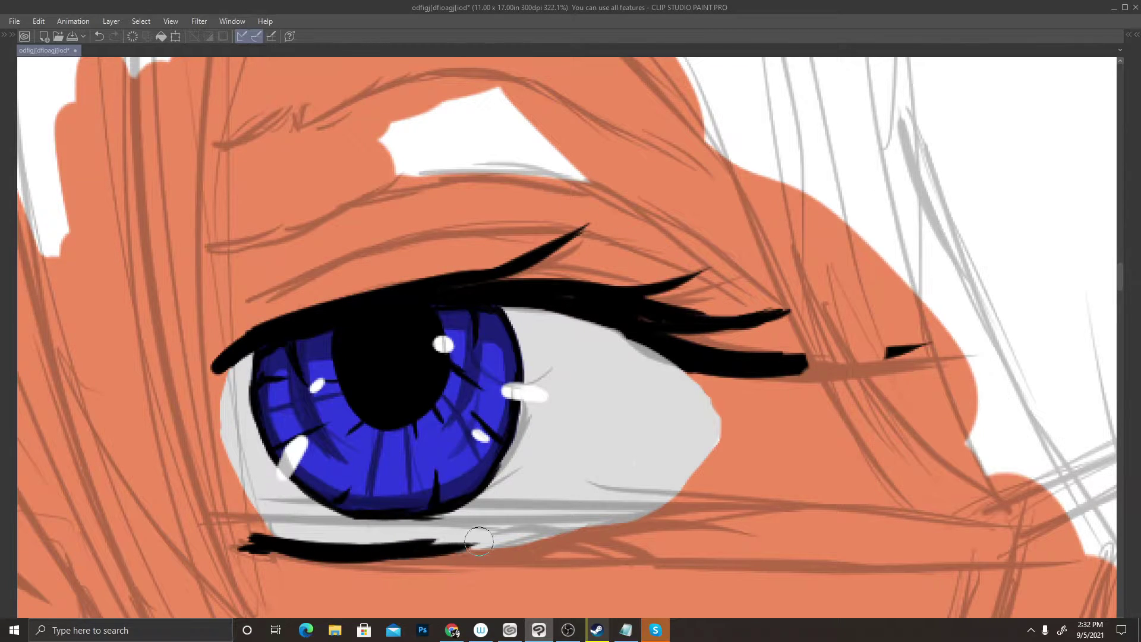
mouse_move(342, 551)
mouse_down()
mouse_move(495, 546)
mouse_move(547, 535)
mouse_move(587, 506)
mouse_up()
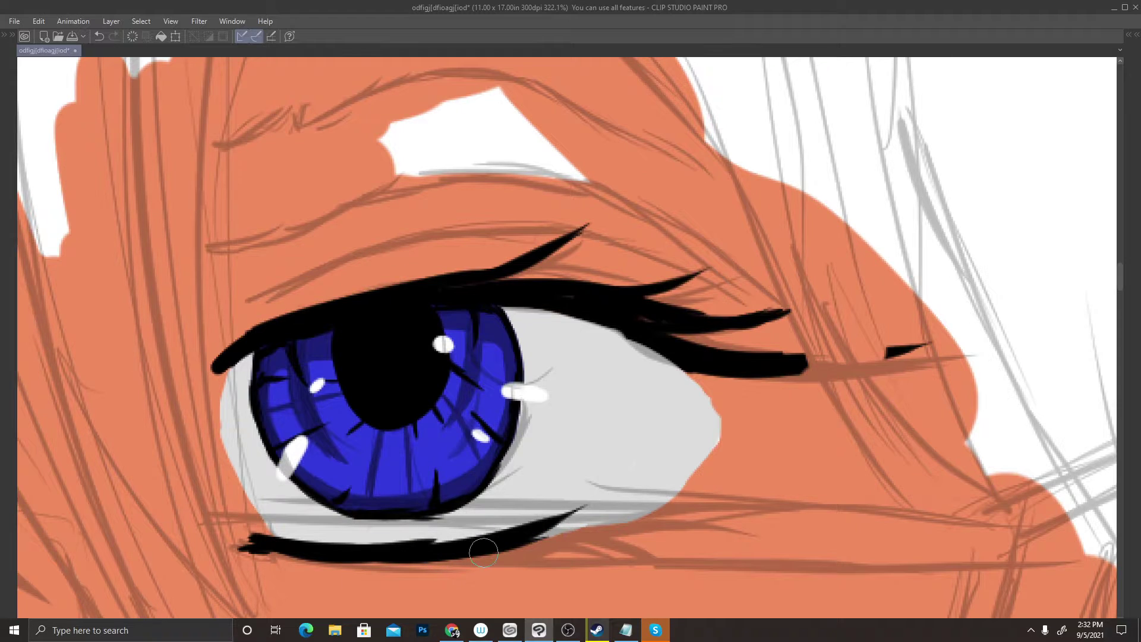
key(ctrl+z)
key(ctrl+z)
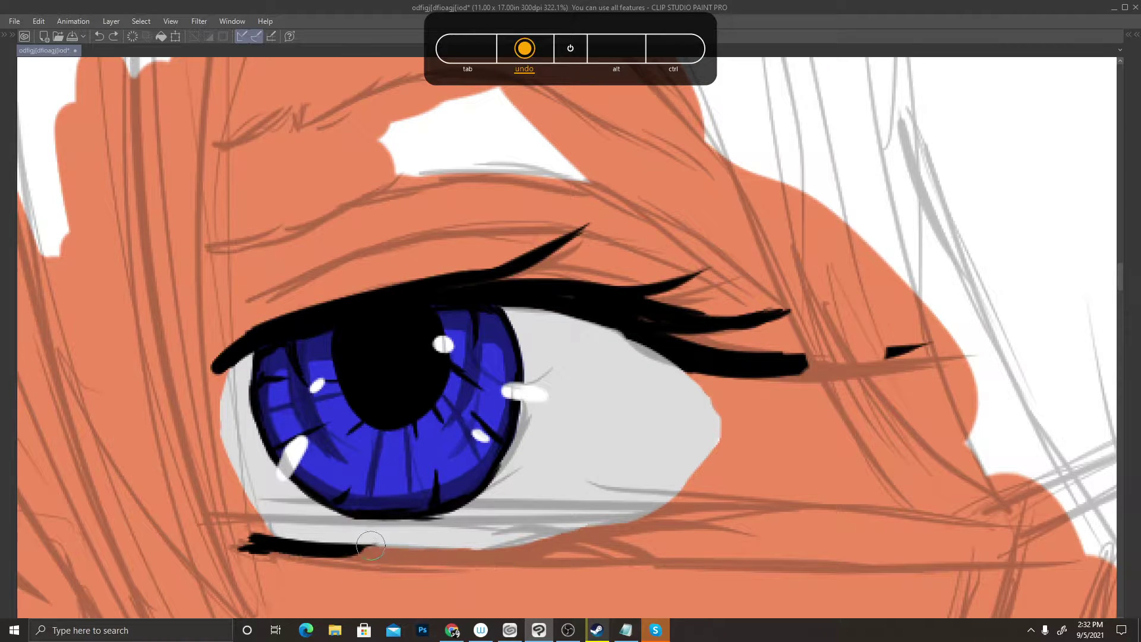
mouse_move(252, 546)
mouse_down()
mouse_move(362, 556)
mouse_move(761, 500)
mouse_up()
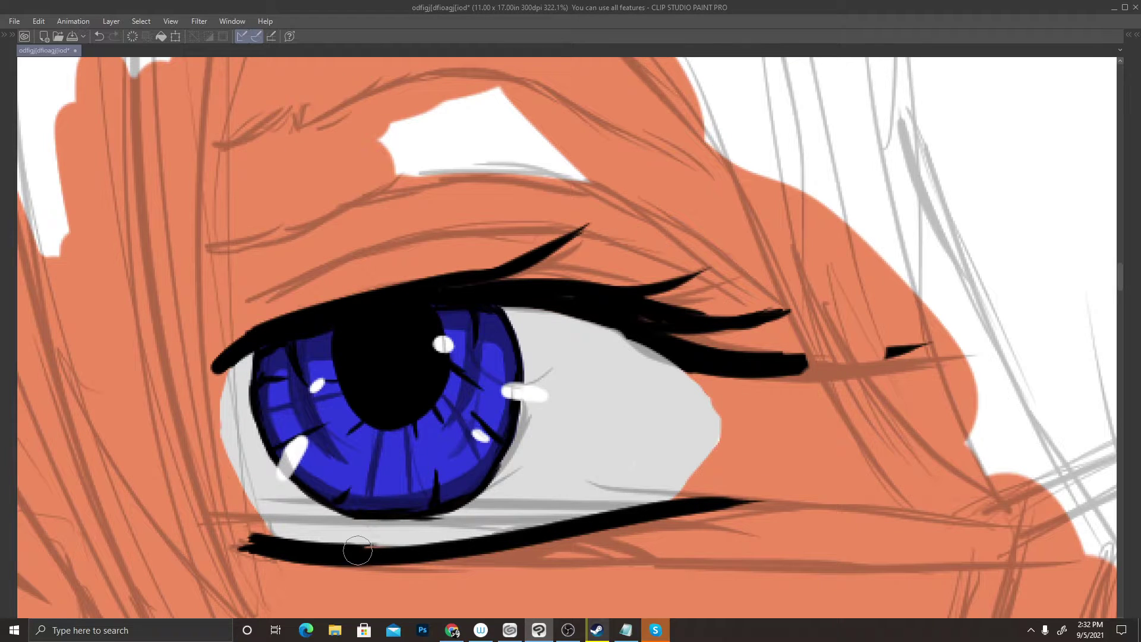
Add short pointed black lashes under the lower lash line and one longer upward-curving lash at its outer end
drag(360, 544, 613, 540)
drag(485, 551, 611, 554)
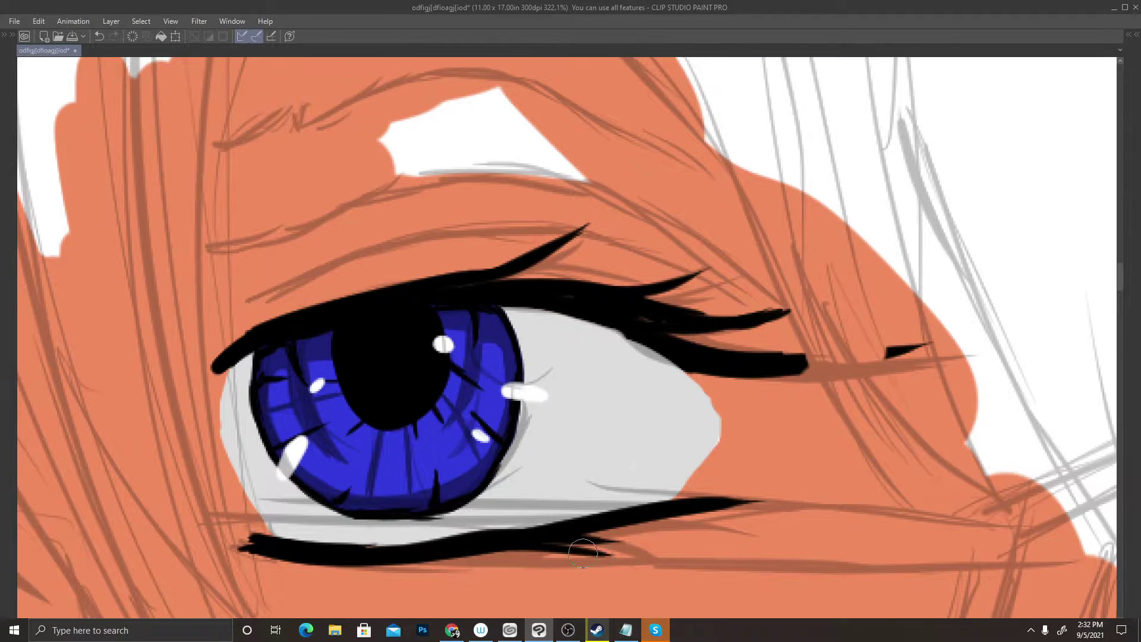
drag(360, 554, 483, 564)
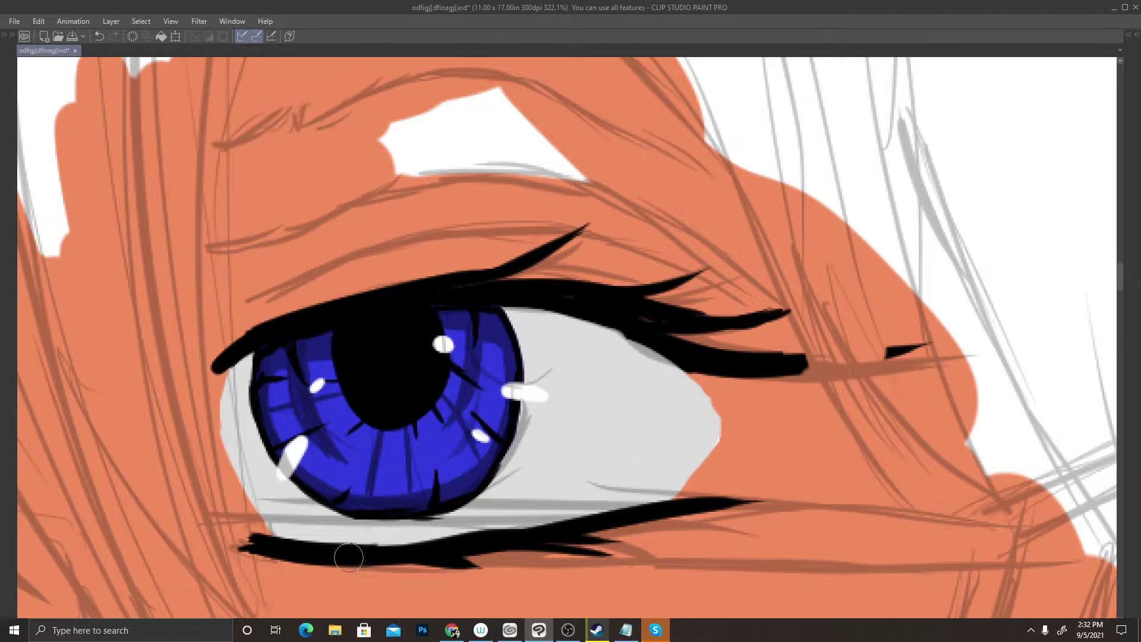
drag(301, 555, 408, 555)
drag(660, 501, 773, 460)
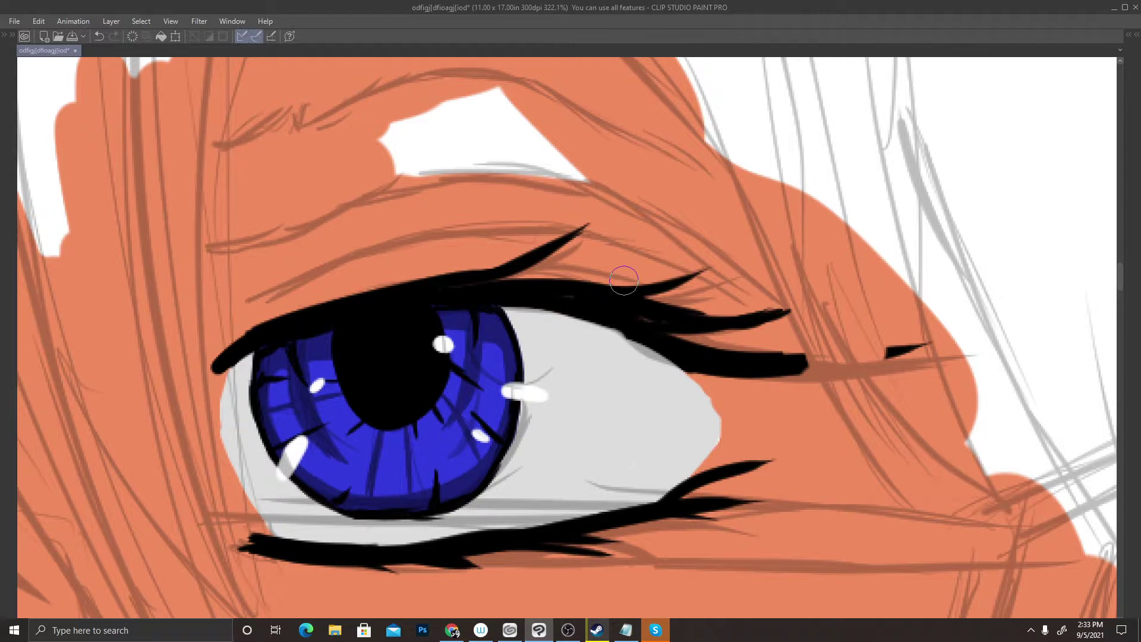
Extend the upper lid's longest outer lash in black to join the detached tip, tapering it to a point
drag(761, 363, 920, 342)
key(ctrl+z)
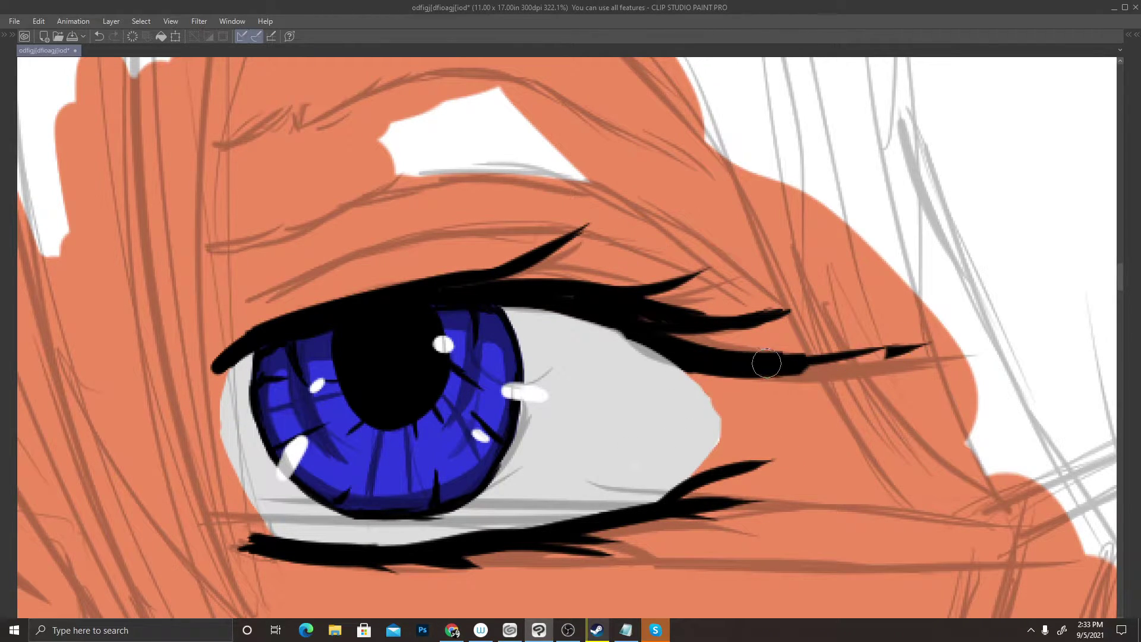
drag(764, 363, 933, 341)
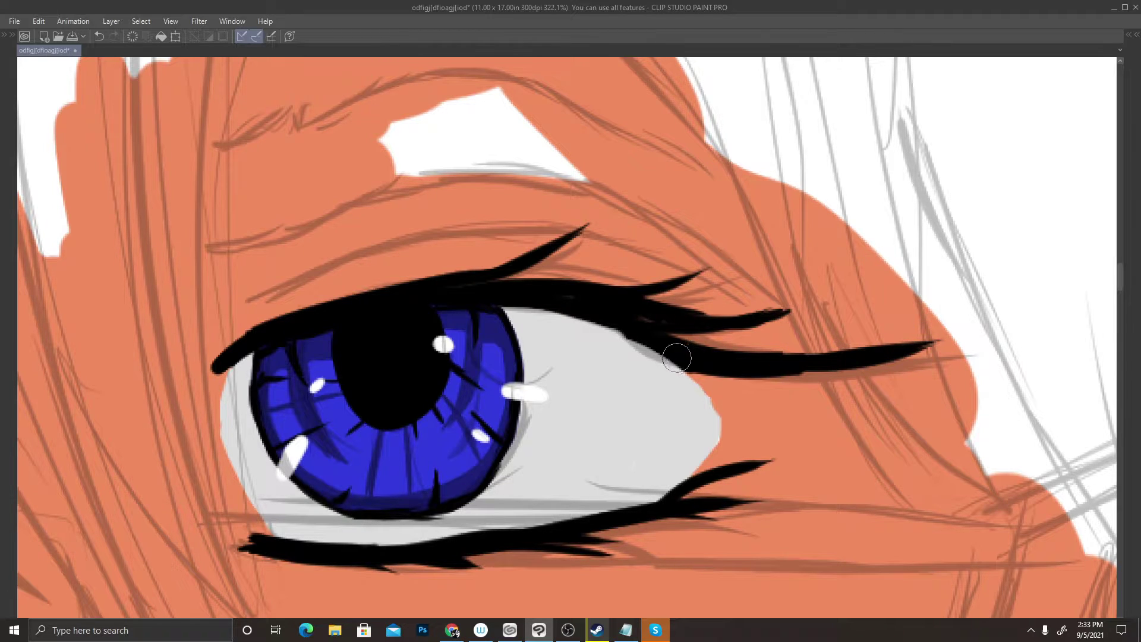
Add thin black lashes beneath the upper lid's outer corner and one above the pupil, and smooth the lid's lower outer edge
drag(693, 373, 820, 405)
drag(679, 373, 785, 418)
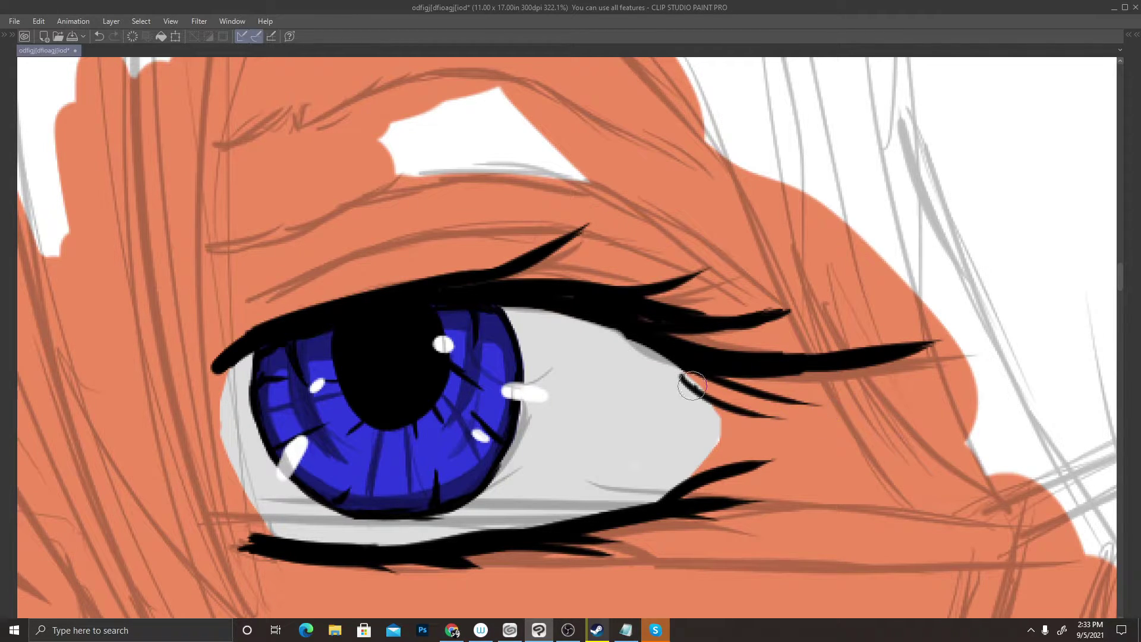
mouse_move(659, 354)
mouse_down()
mouse_move(706, 385)
mouse_move(750, 389)
mouse_move(710, 388)
mouse_up()
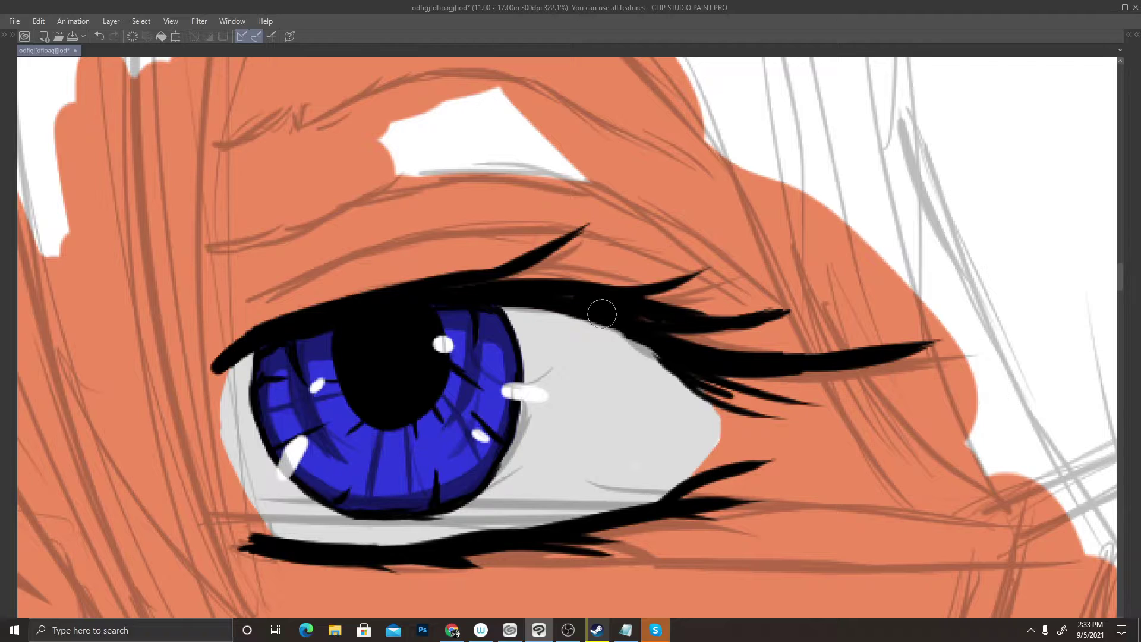
drag(371, 290, 443, 247)
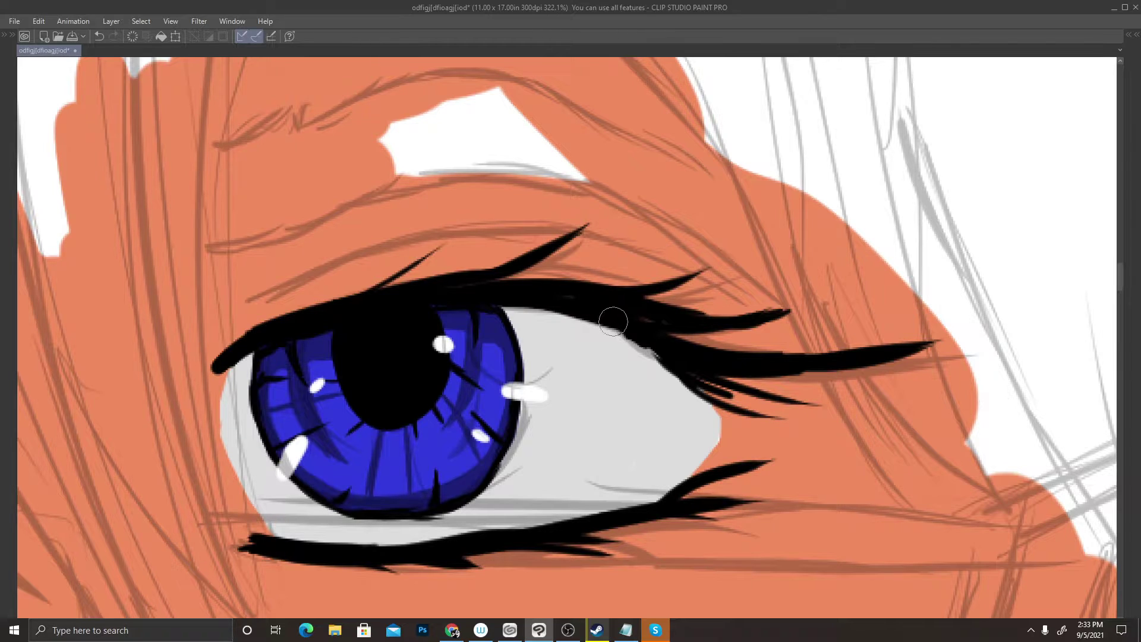
mouse_move(644, 351)
mouse_down()
mouse_move(723, 412)
mouse_move(656, 357)
mouse_move(746, 415)
mouse_up()
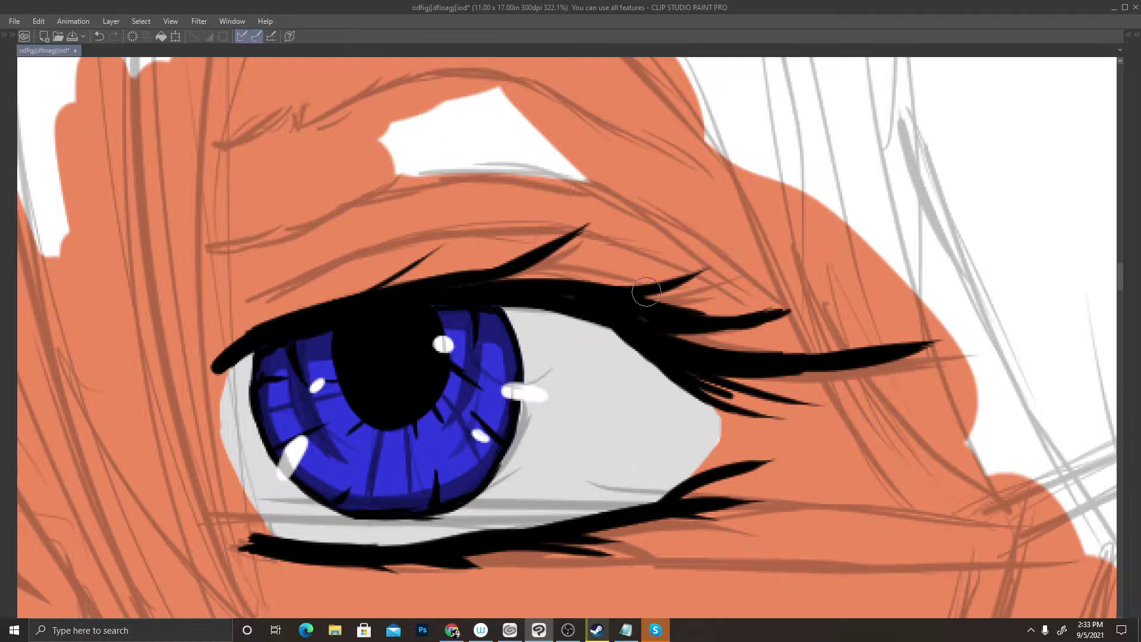
scroll(791, 321, down, 5)
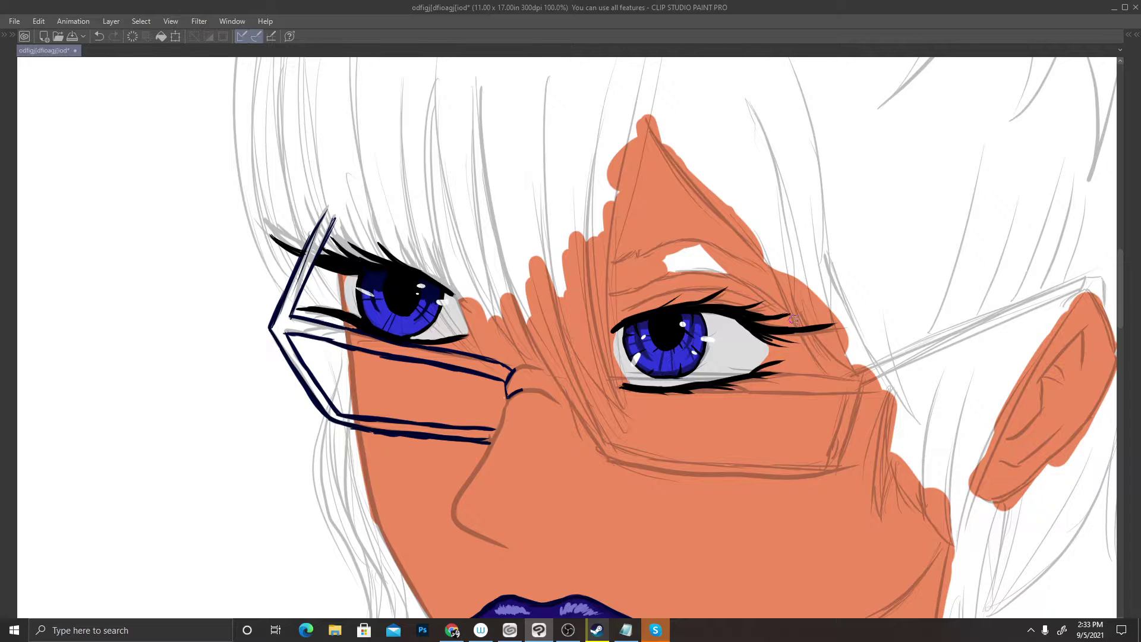
scroll(795, 329, up, 1)
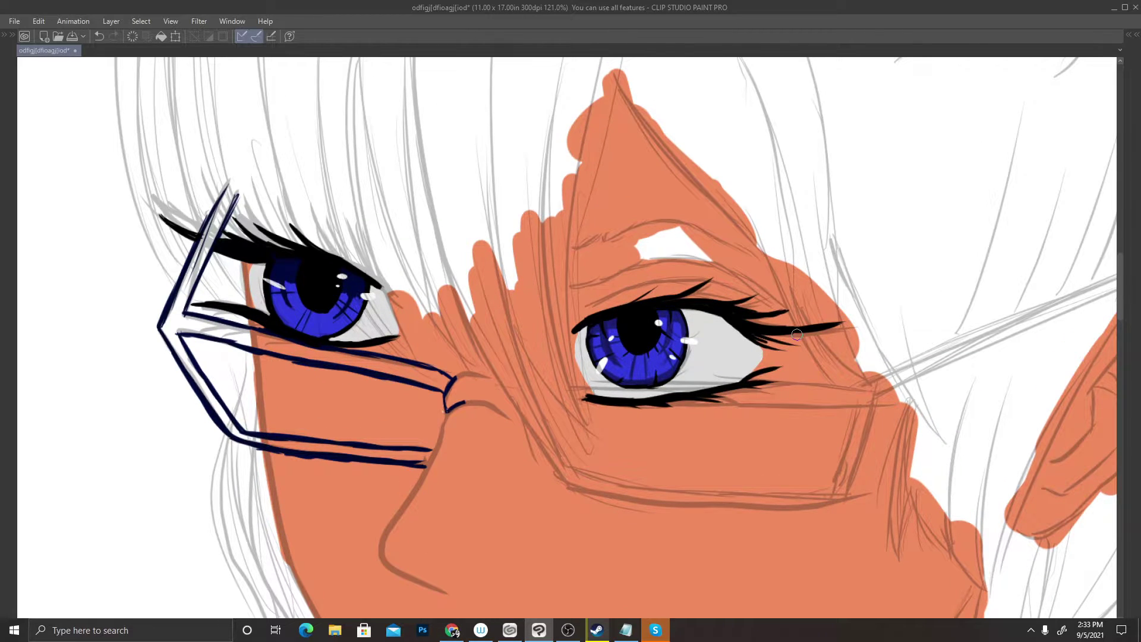
scroll(796, 335, down, 3)
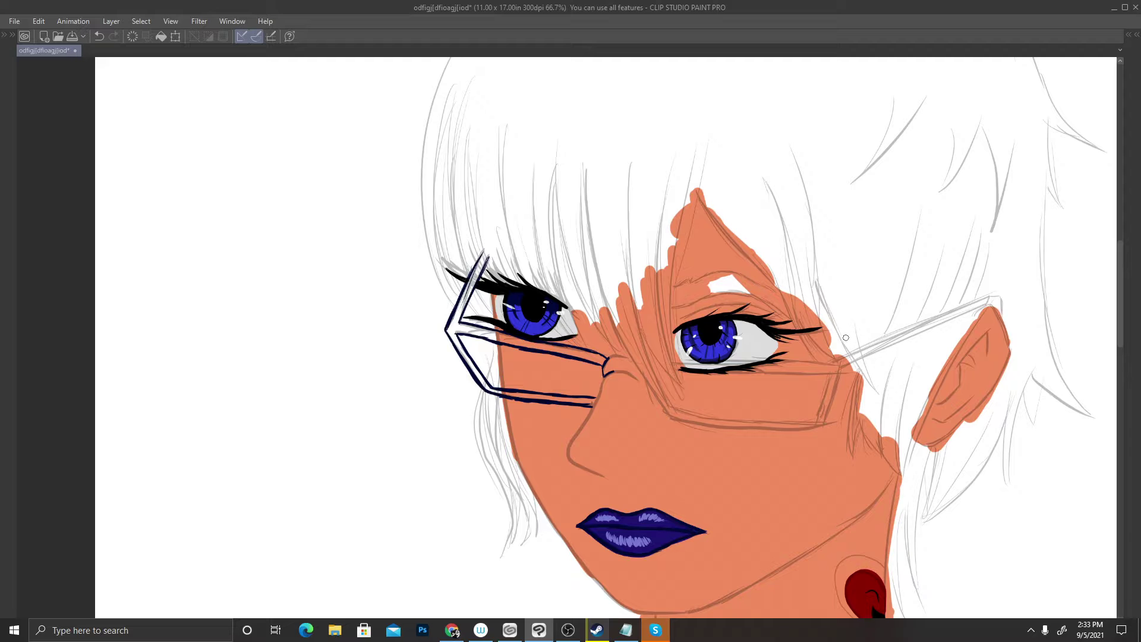
scroll(758, 348, up, 4)
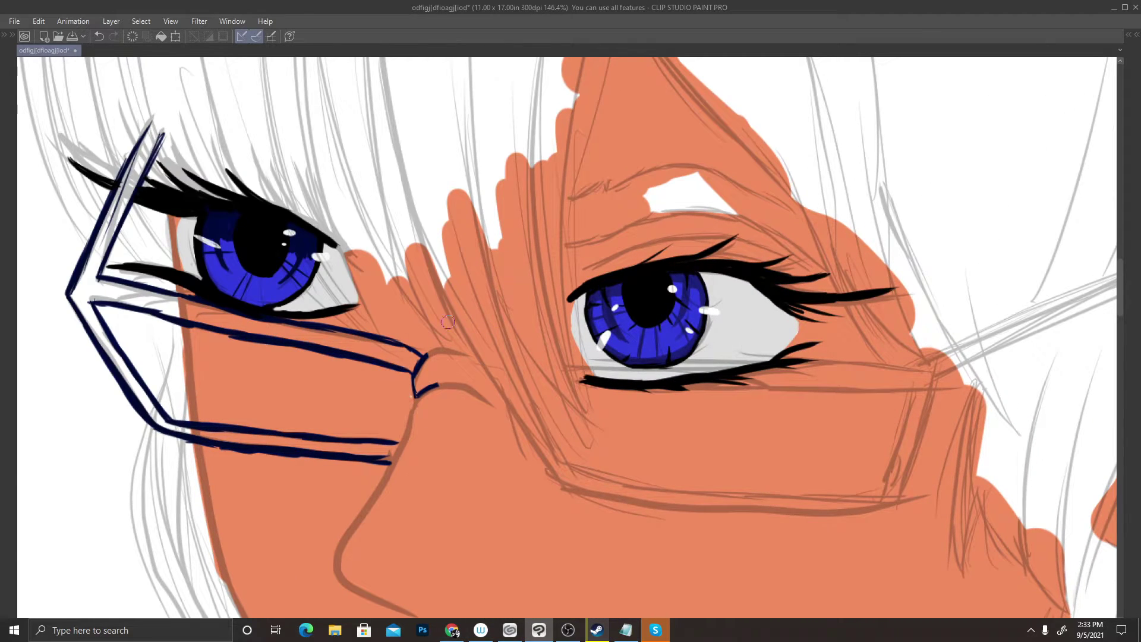
Fill the gap between the two upper frame lines of the glasses beneath the partly hair-covered eye with dark navy
scroll(409, 292, down, 2)
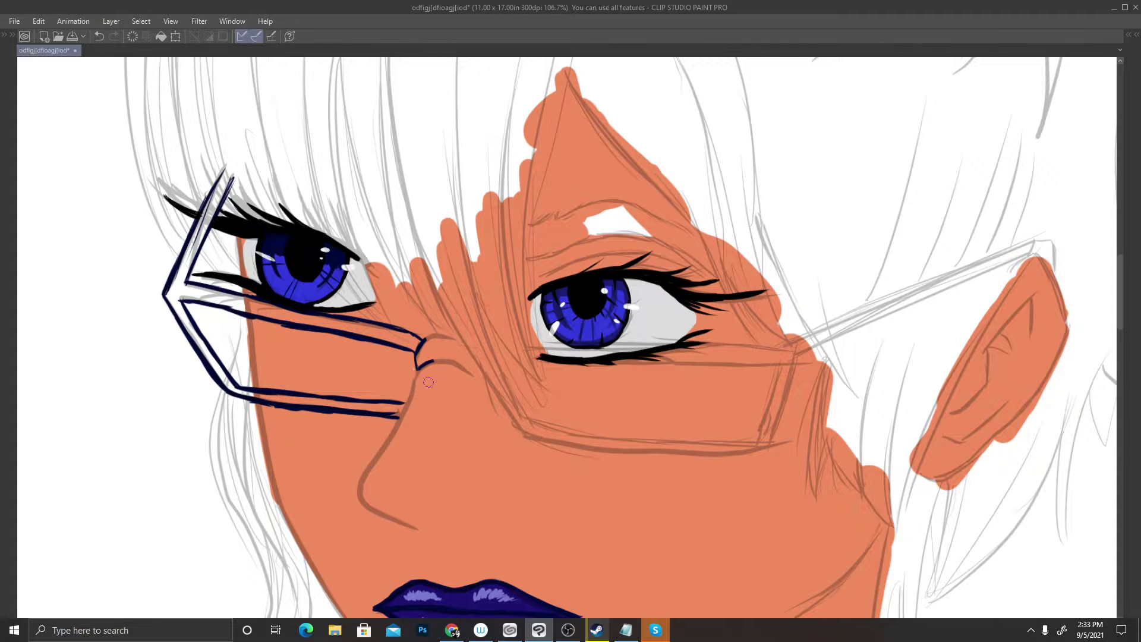
scroll(428, 382, down, 3)
scroll(428, 382, up, 5)
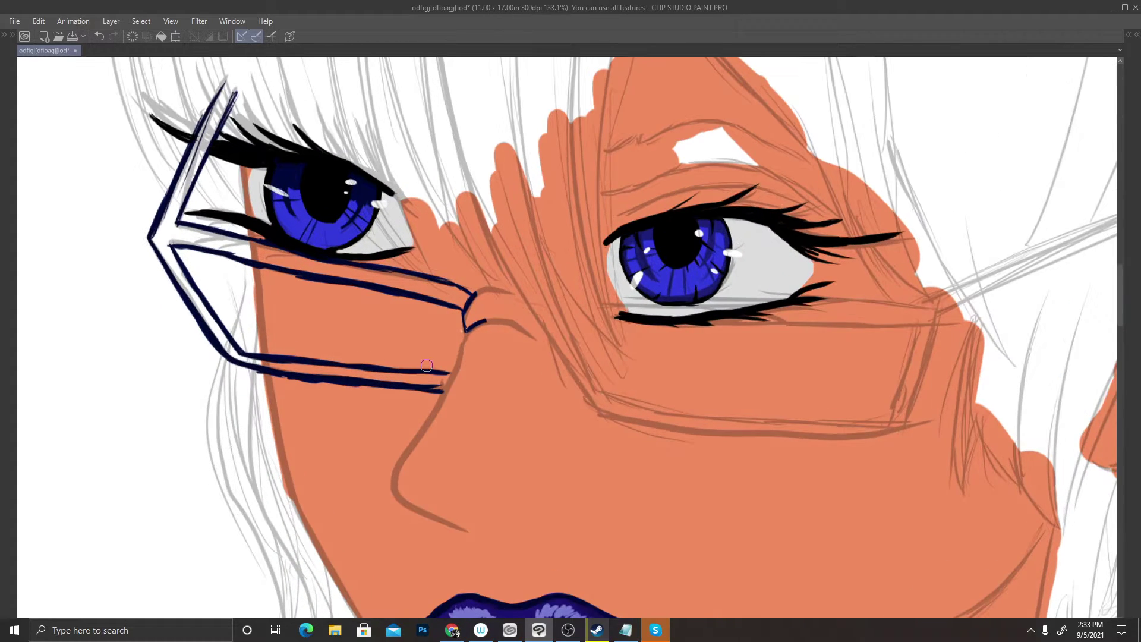
scroll(426, 365, up, 1)
scroll(431, 363, down, 10)
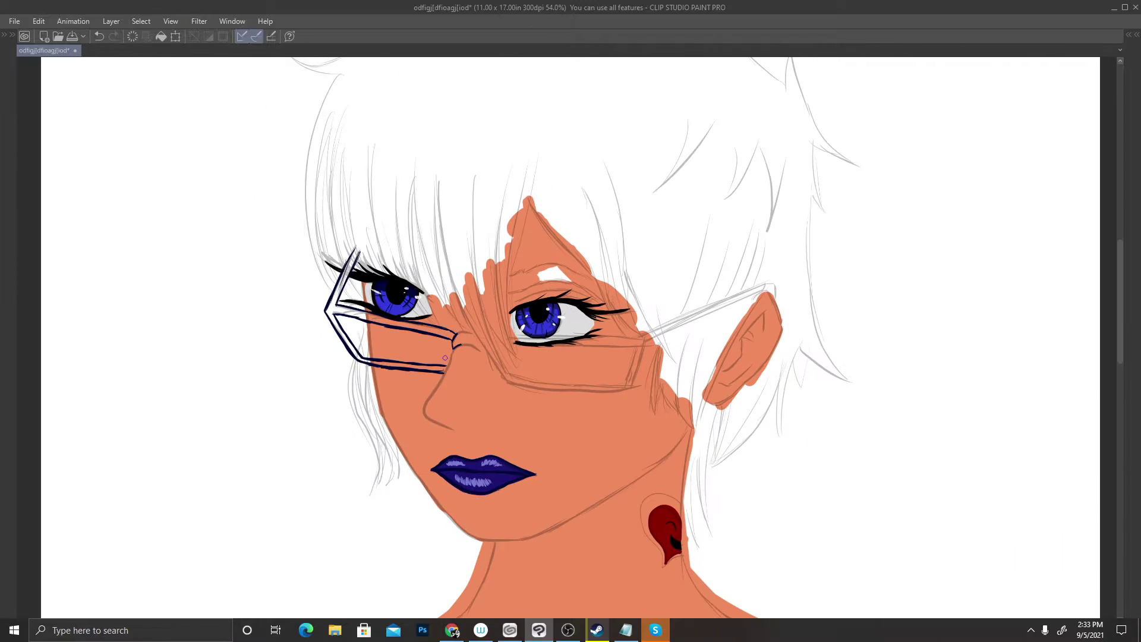
scroll(444, 355, up, 12)
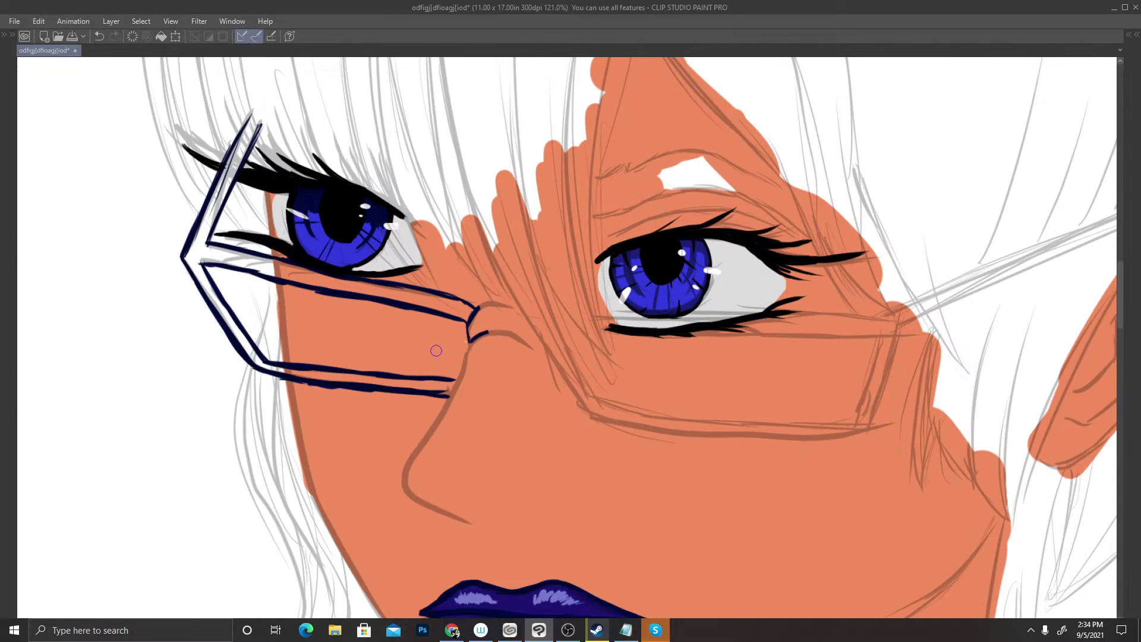
scroll(33, 239, up, 3)
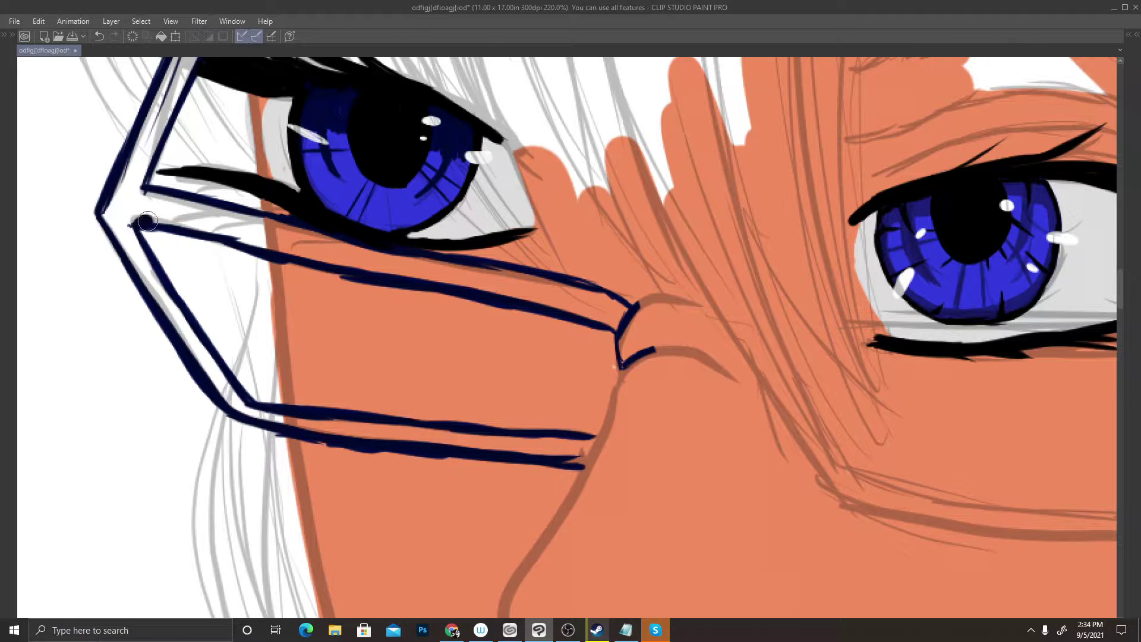
drag(148, 221, 445, 271)
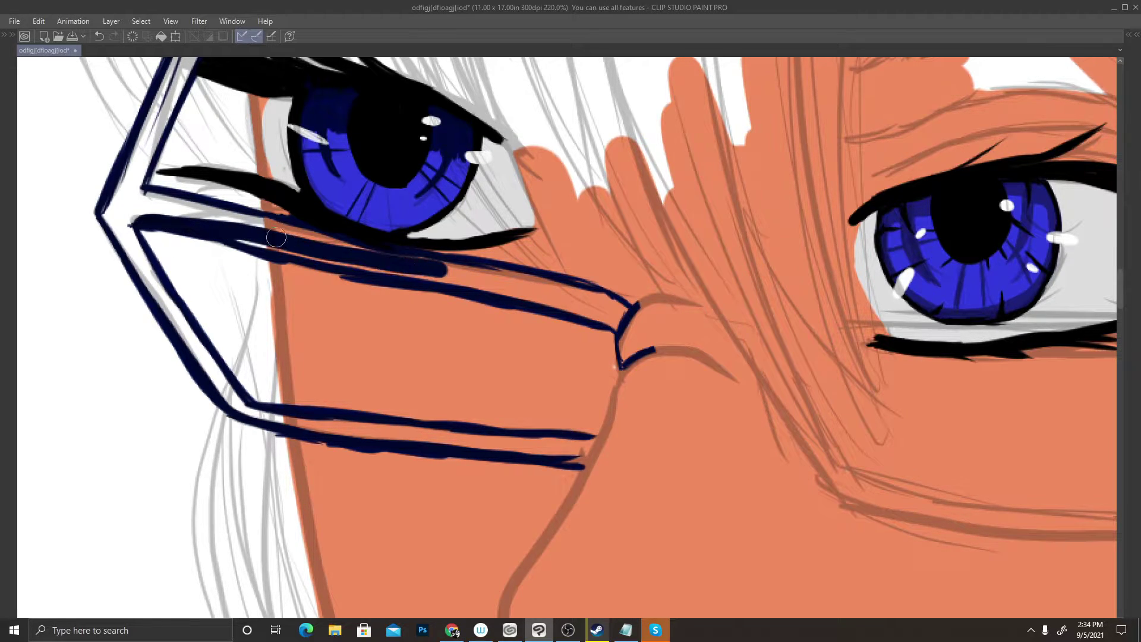
mouse_move(275, 237)
mouse_down()
mouse_move(342, 253)
mouse_move(242, 246)
mouse_move(554, 289)
mouse_move(437, 266)
mouse_move(573, 295)
mouse_move(471, 285)
mouse_move(614, 308)
mouse_move(497, 288)
mouse_move(616, 325)
mouse_move(591, 314)
mouse_move(618, 306)
mouse_move(596, 295)
mouse_up()
Undo the dark navy fill strokes in the upper rim of the glasses
key(ctrl+z)
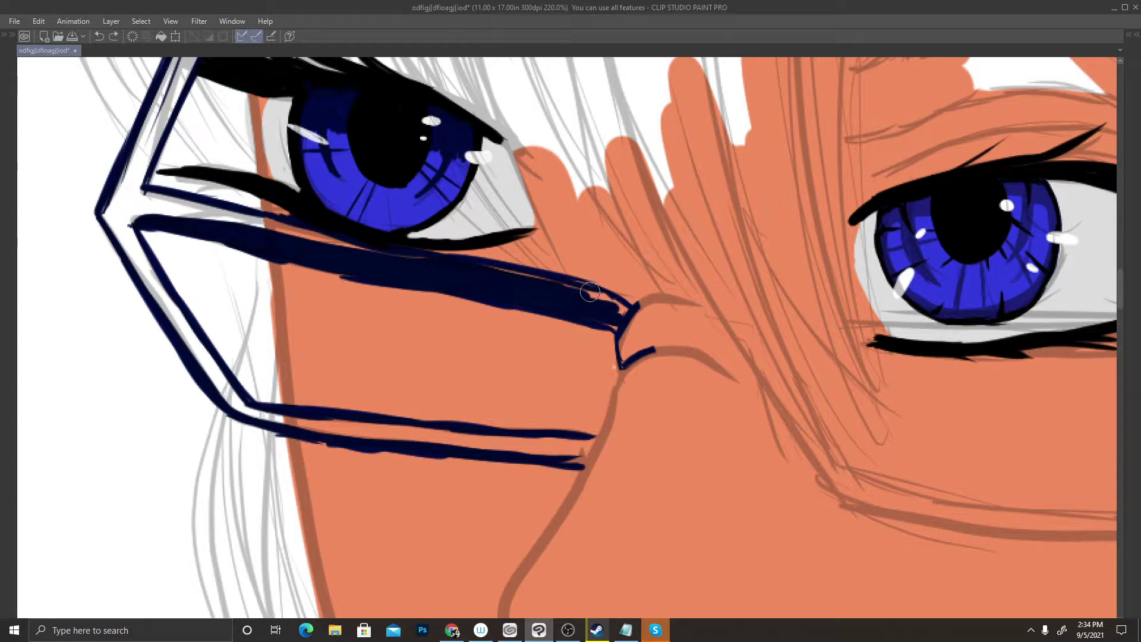
key(ctrl+z)
key(ctrl+z)
key(ctrl+z)
key(ctrl+z)
key(ctrl+z)
key(ctrl+z)
key(ctrl+z)
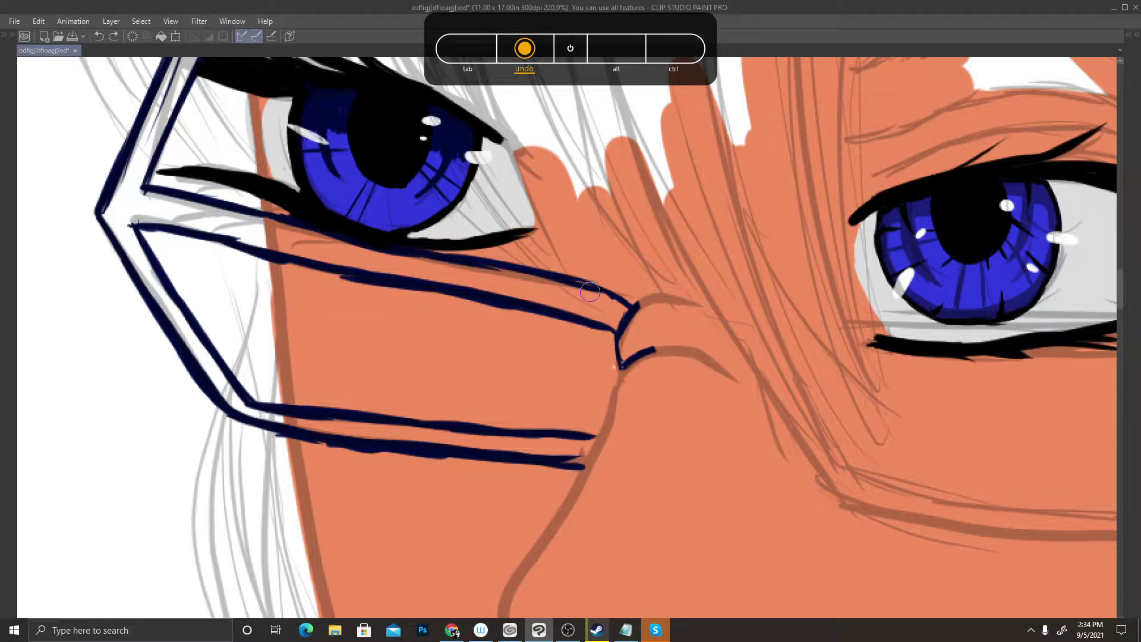
key(ctrl+x)
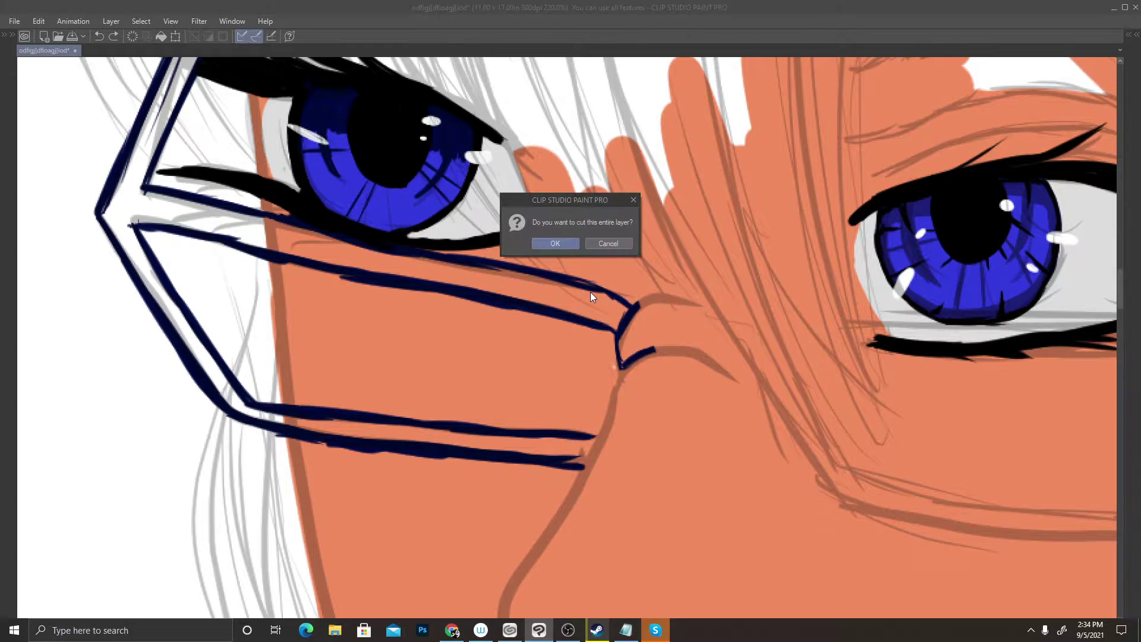
click(607, 244)
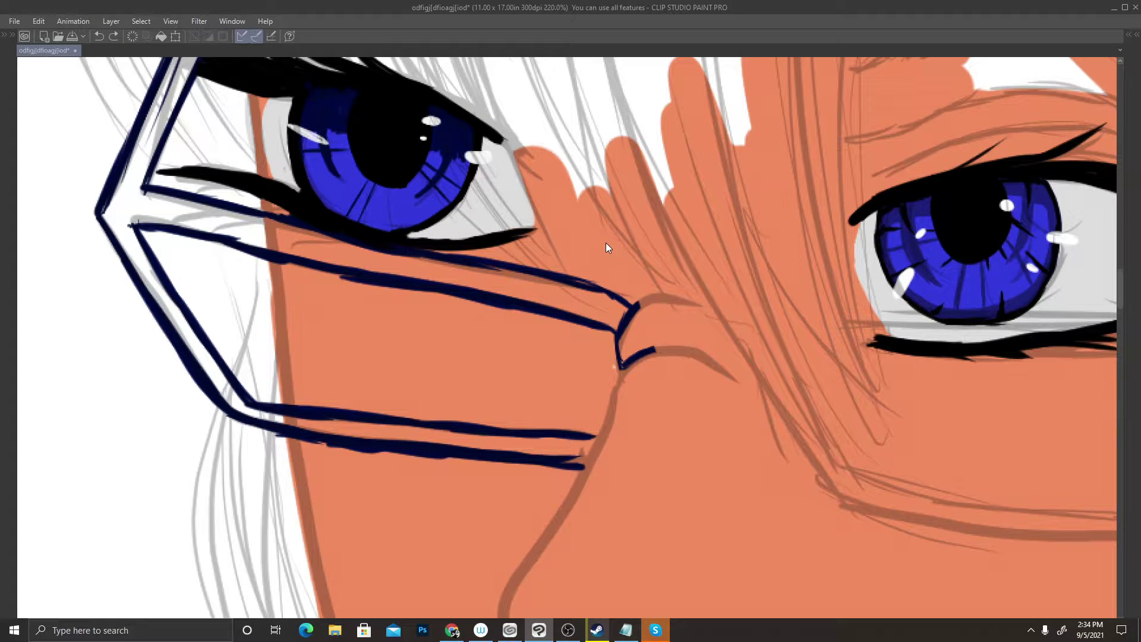
key(ctrl+y)
key(ctrl+z)
Choose a slightly brighter navy blue and fill the upper rim of the glasses from below the eye to the nose bridge
key(Tab)
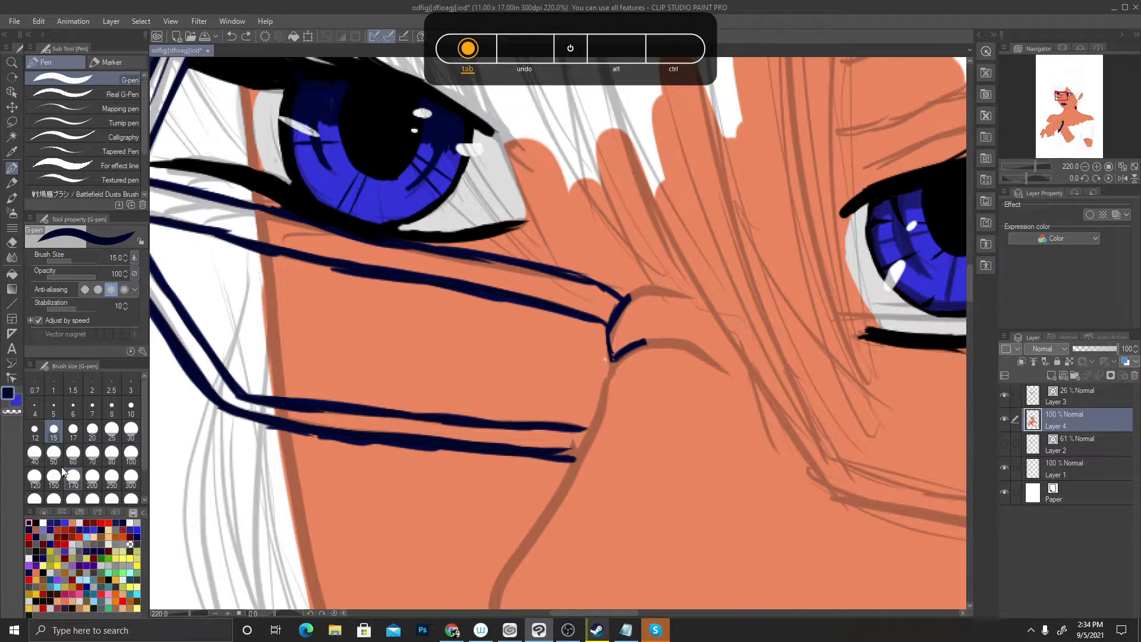
click(46, 513)
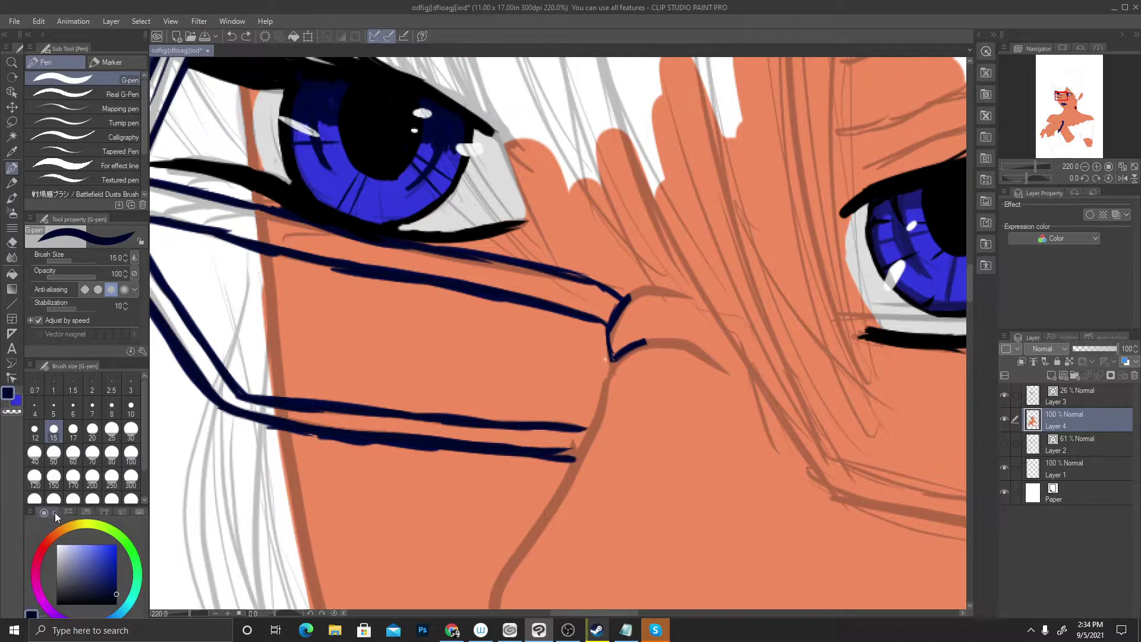
drag(117, 590, 117, 581)
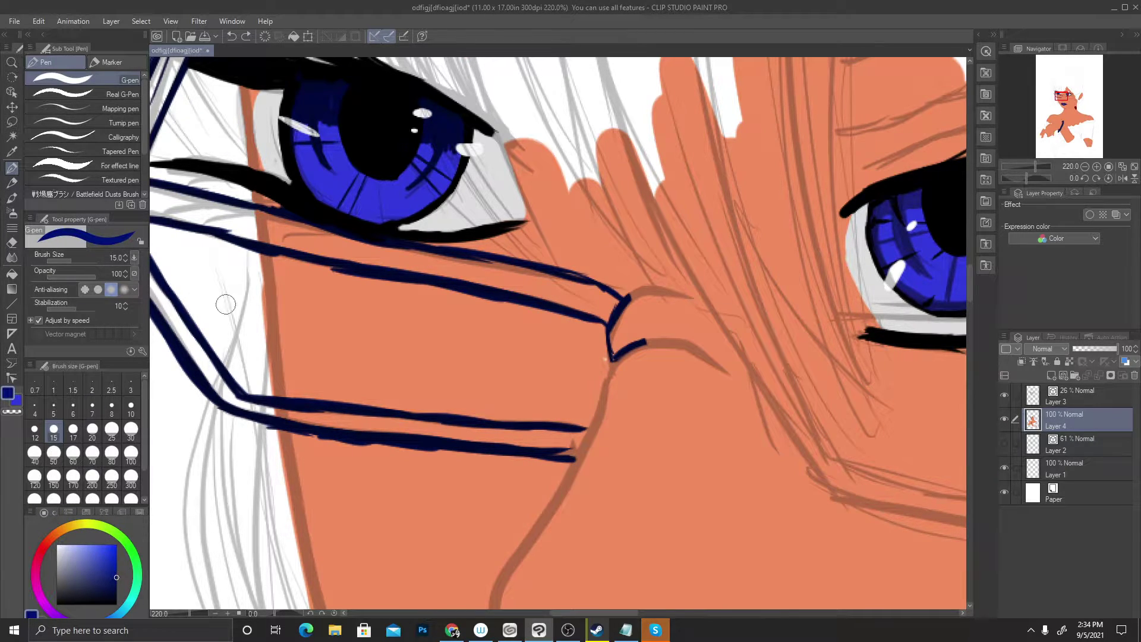
mouse_move(292, 236)
mouse_down()
mouse_move(514, 290)
mouse_move(488, 277)
mouse_move(609, 321)
mouse_move(618, 297)
mouse_move(604, 306)
mouse_move(612, 300)
mouse_move(594, 293)
mouse_move(617, 300)
mouse_move(560, 288)
mouse_move(599, 306)
mouse_move(463, 265)
mouse_move(559, 283)
mouse_move(510, 265)
mouse_move(594, 290)
mouse_move(545, 276)
mouse_up()
Examine the eyes and the glasses against the whole portrait from several distances
scroll(677, 375, down, 4)
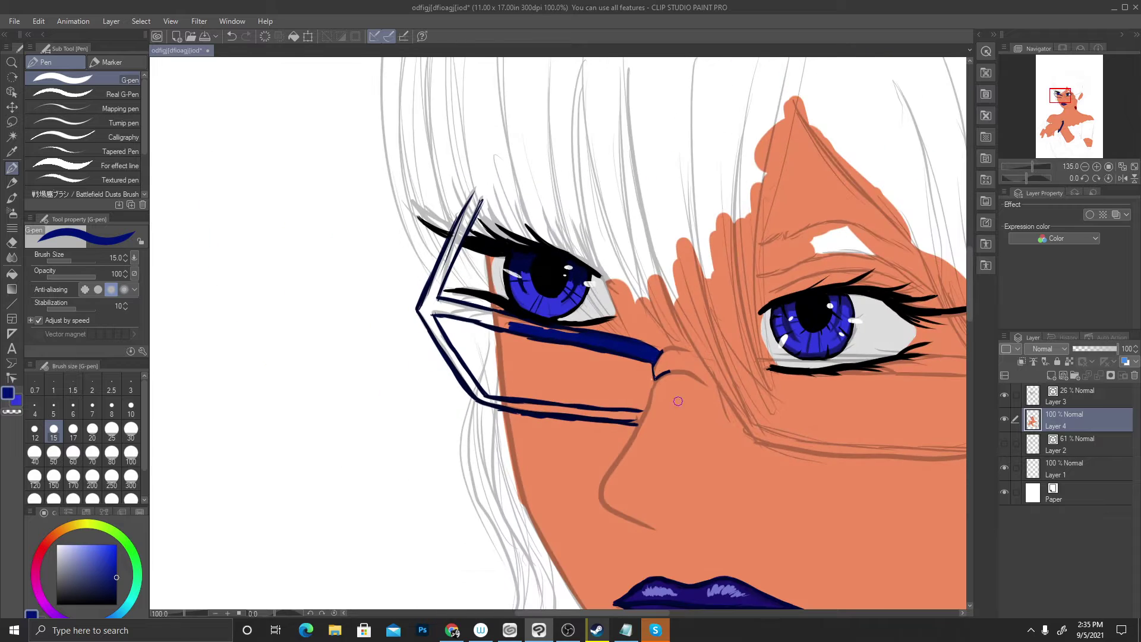
scroll(496, 194, up, 3)
scroll(449, 255, down, 5)
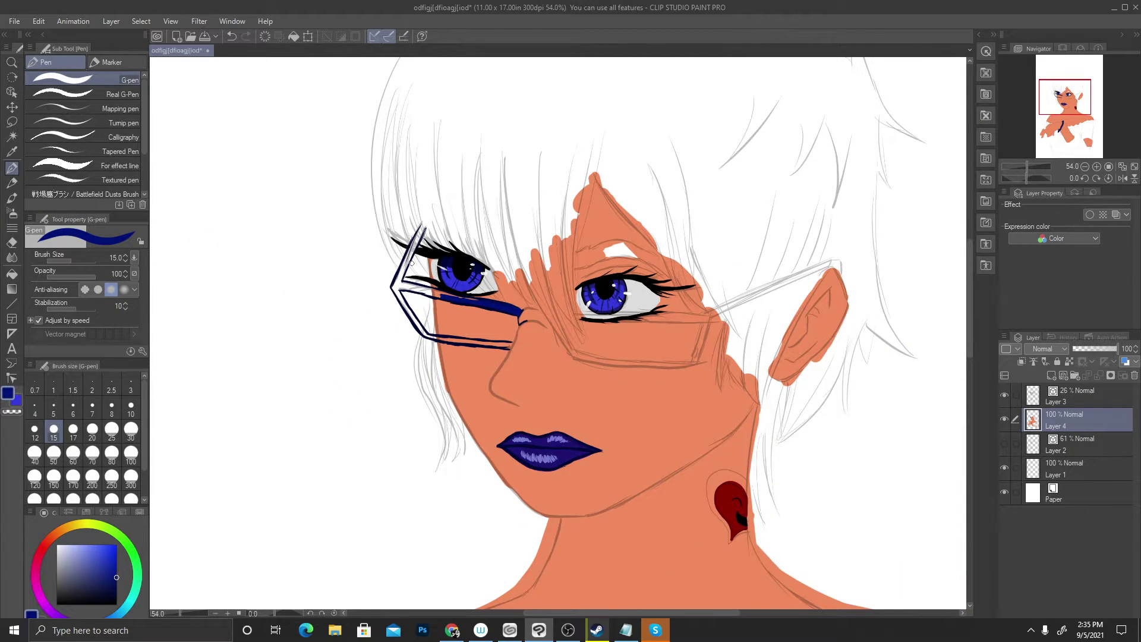
scroll(400, 236, up, 3)
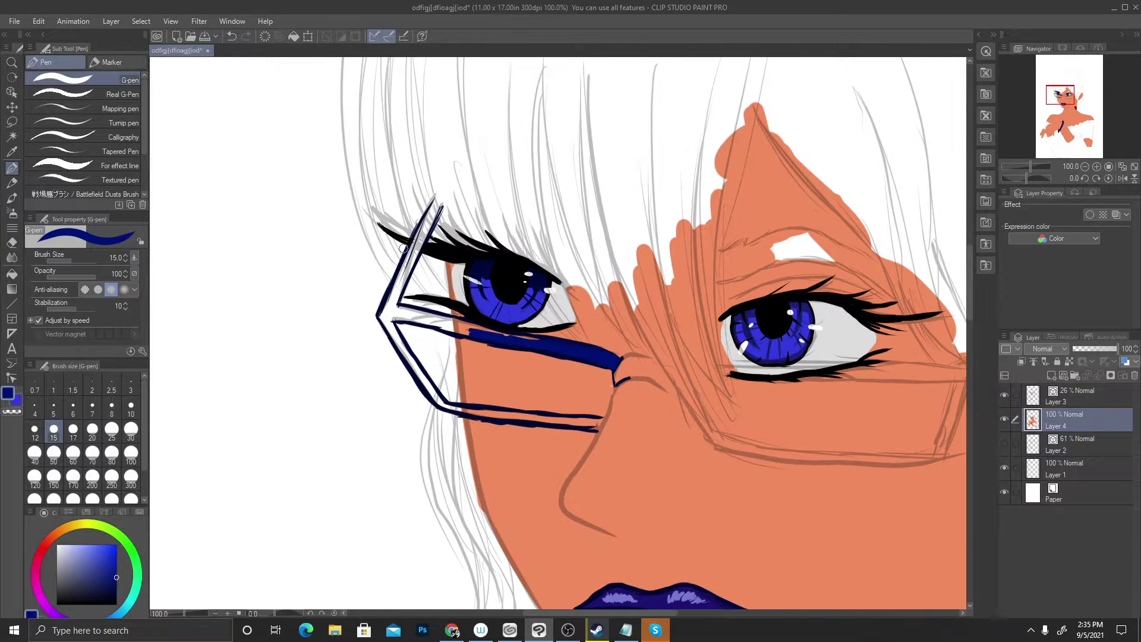
scroll(410, 276, down, 2)
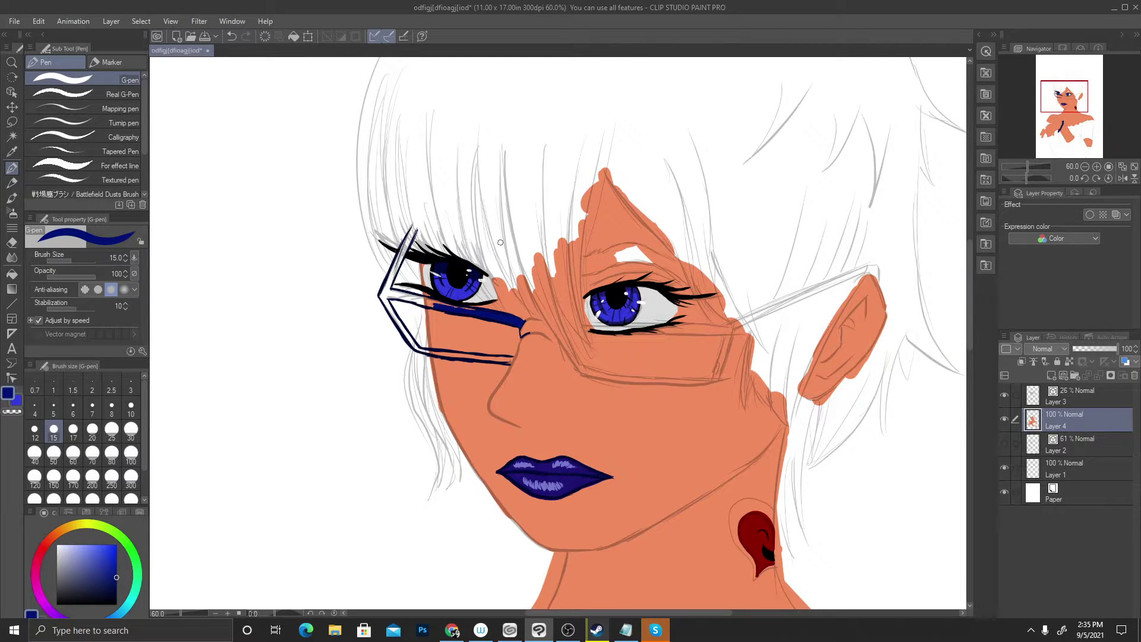
scroll(467, 300, down, 2)
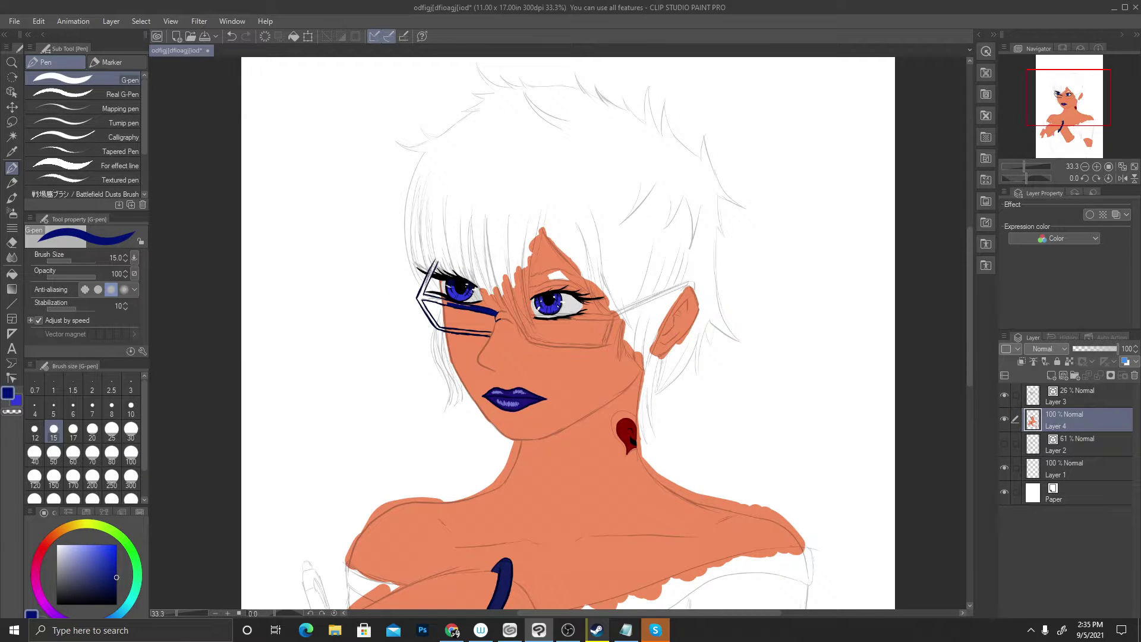
scroll(488, 293, down, 1)
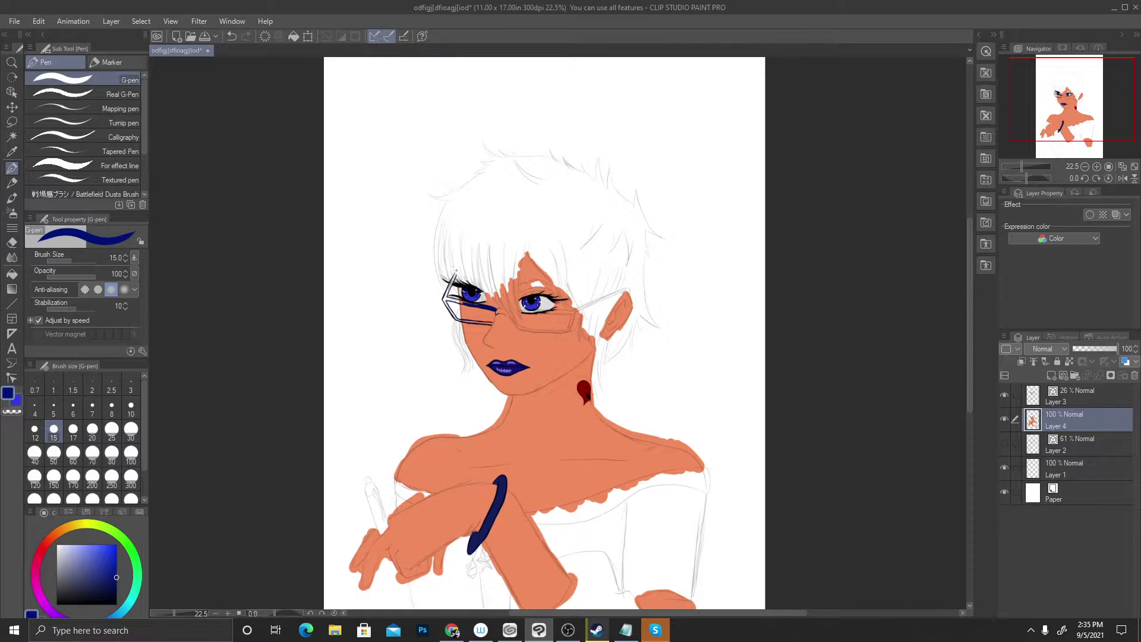
scroll(457, 271, up, 3)
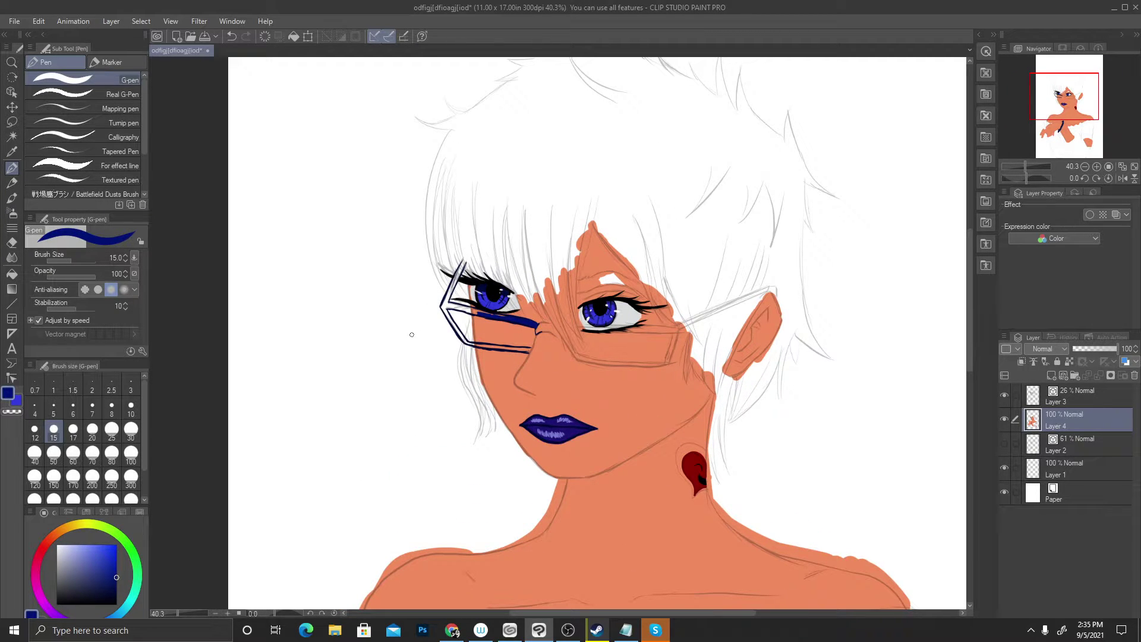
scroll(414, 335, down, 1)
scroll(420, 307, down, 1)
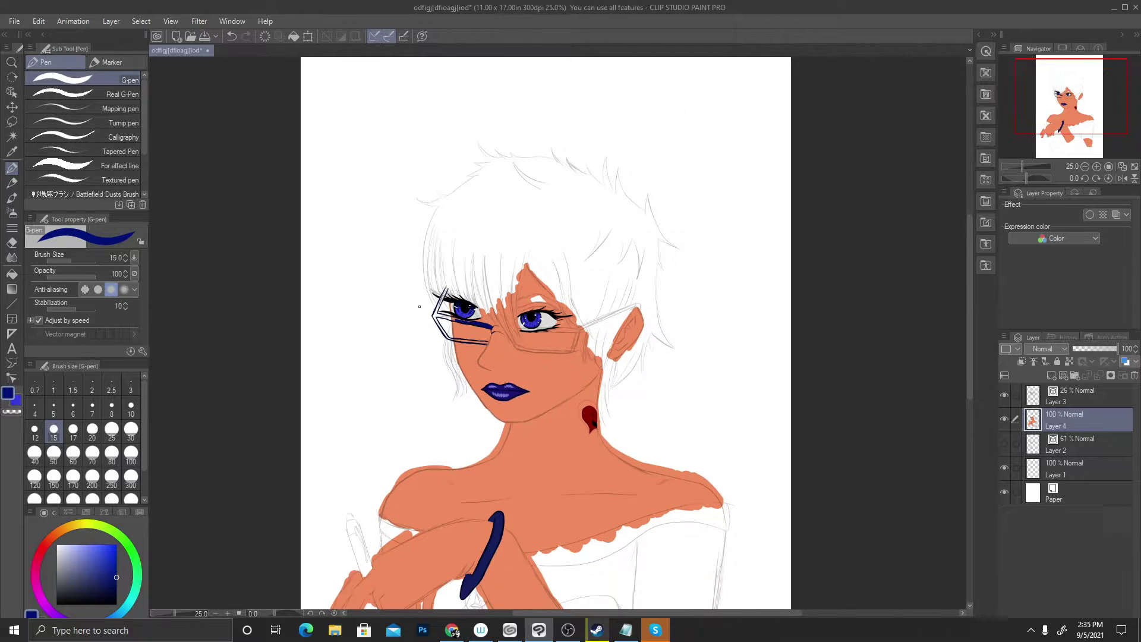
scroll(414, 303, down, 2)
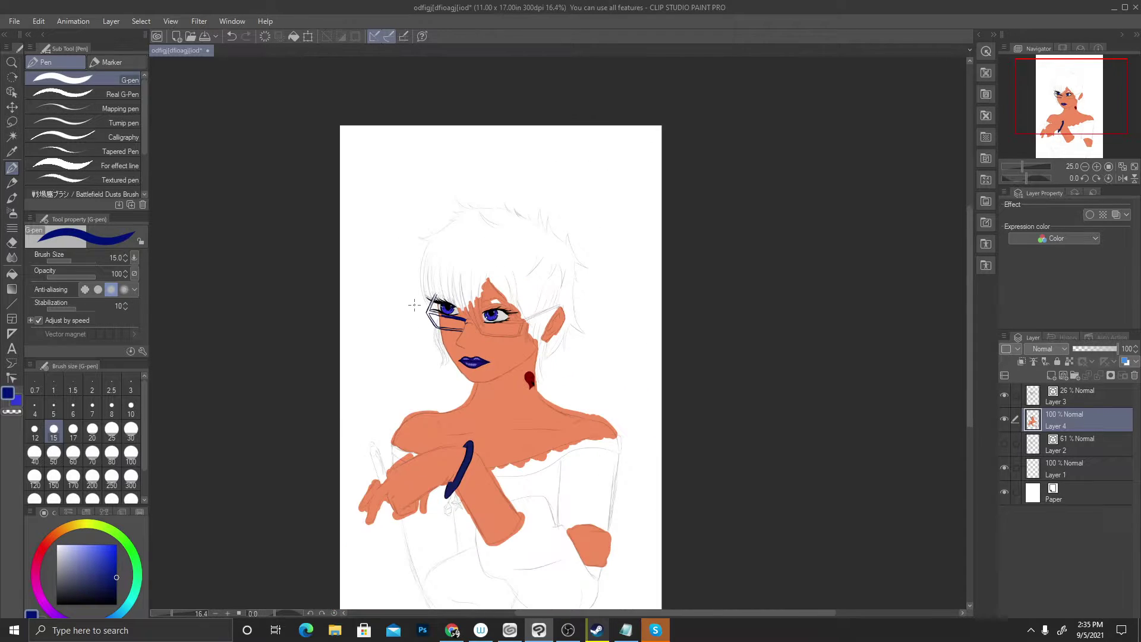
scroll(440, 306, up, 3)
scroll(444, 307, up, 2)
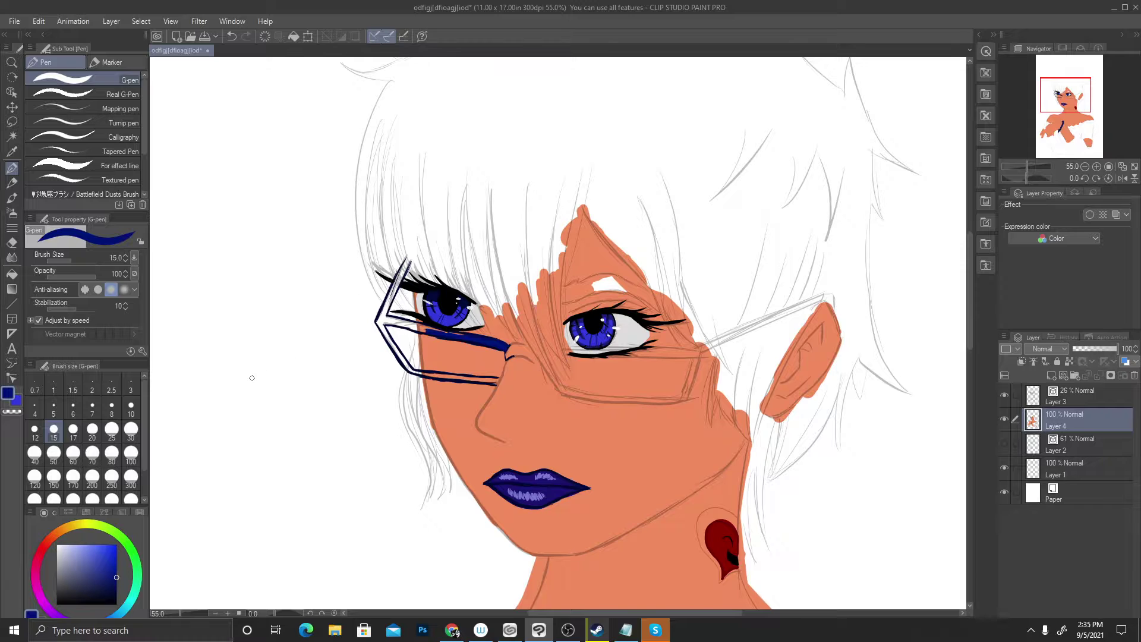
key(ctrl+t)
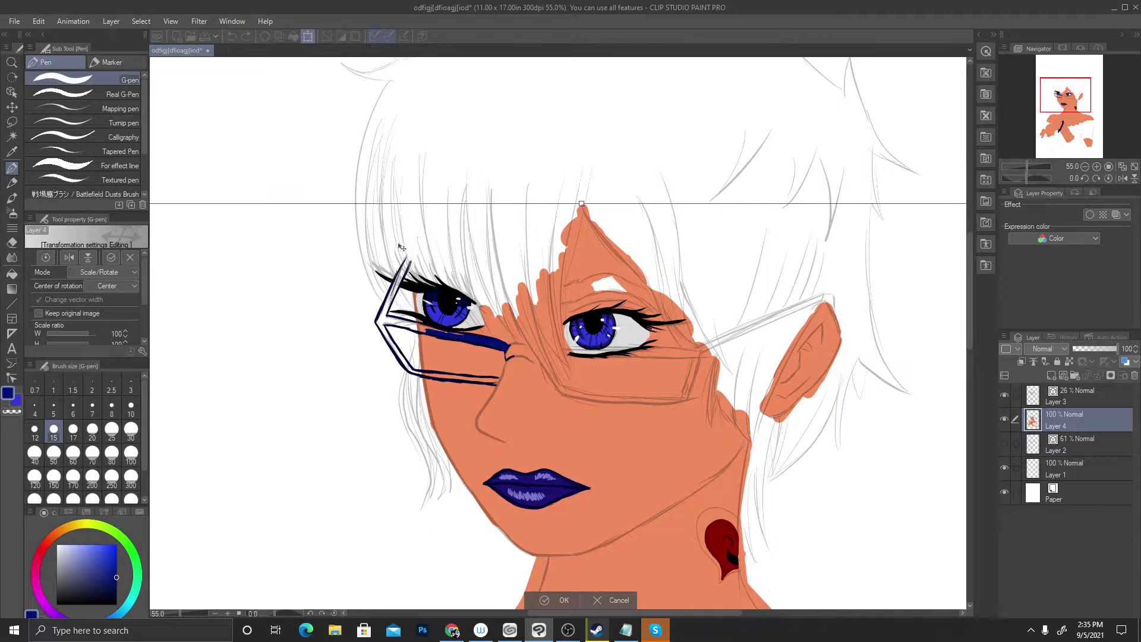
scroll(404, 262, down, 2)
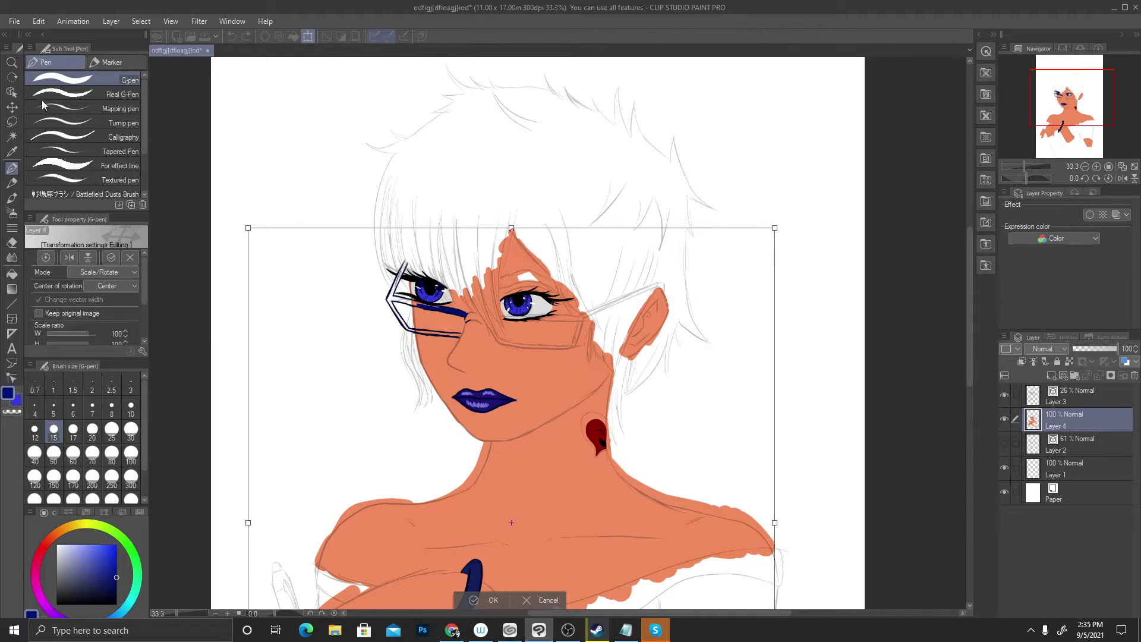
click(15, 122)
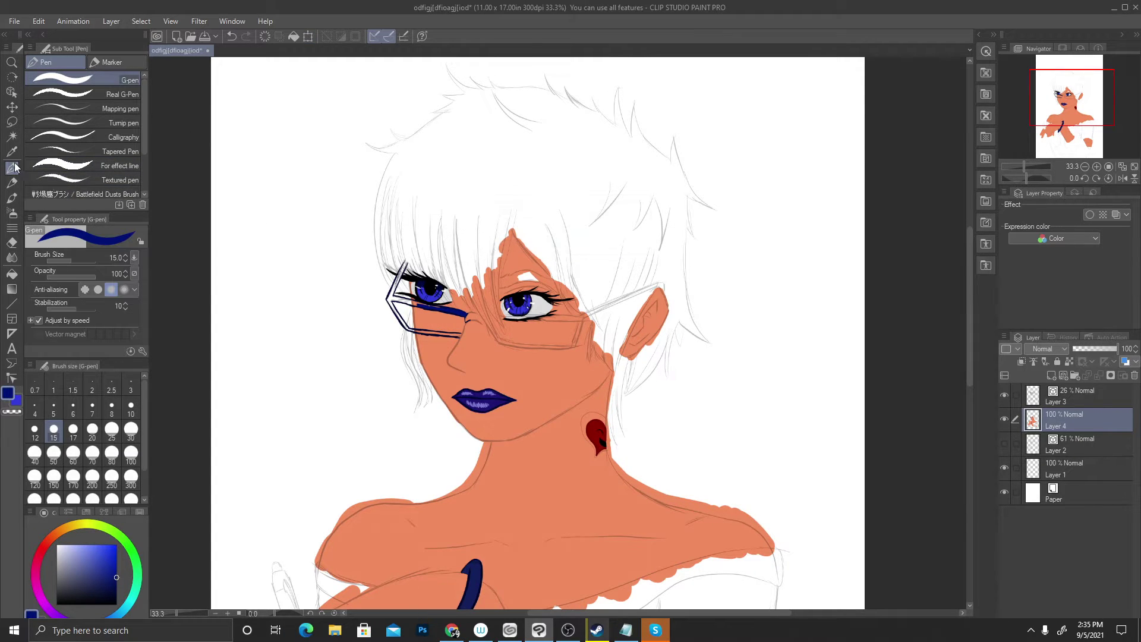
Select a rectangular area around the eye behind the outlined lens and move it slightly down and toward the nose
click(12, 122)
click(67, 82)
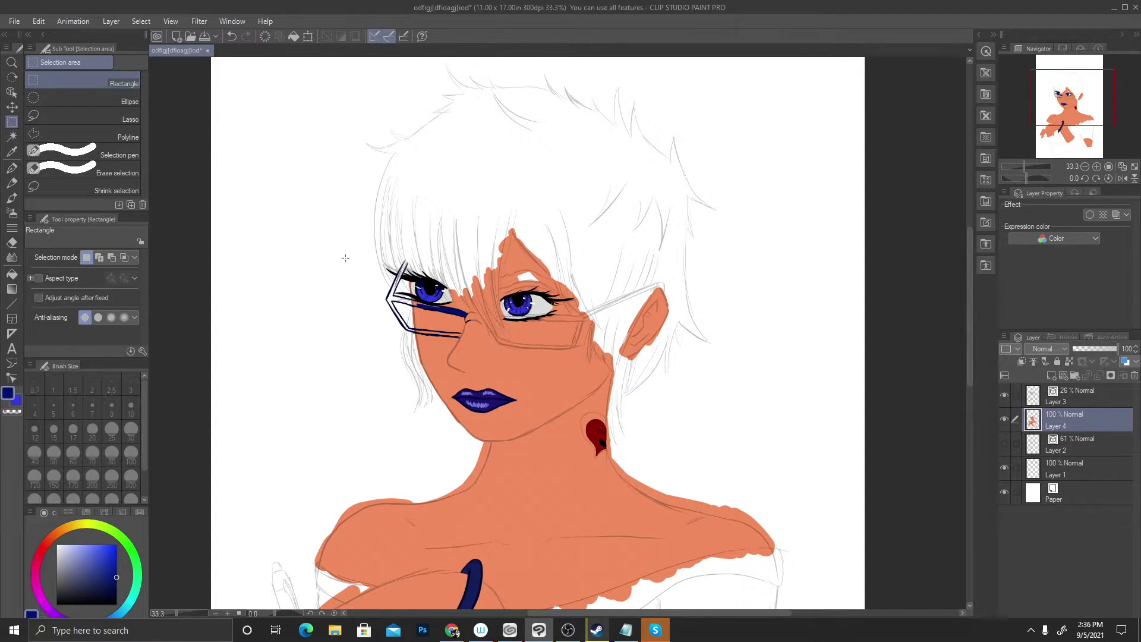
scroll(374, 283, up, 2)
drag(390, 232, 552, 330)
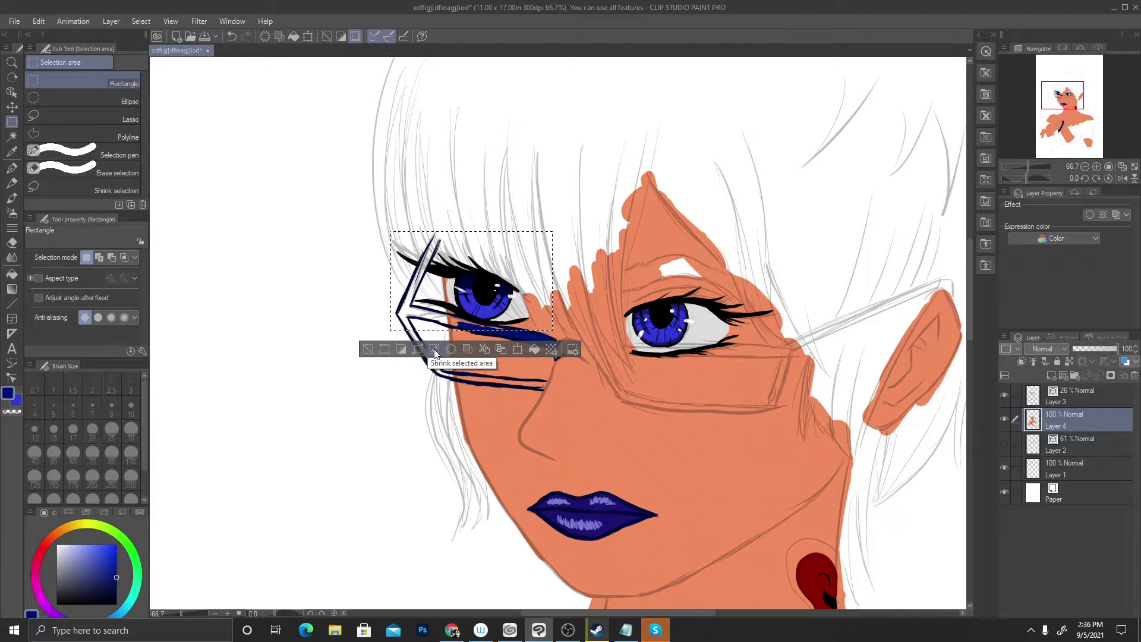
click(517, 350)
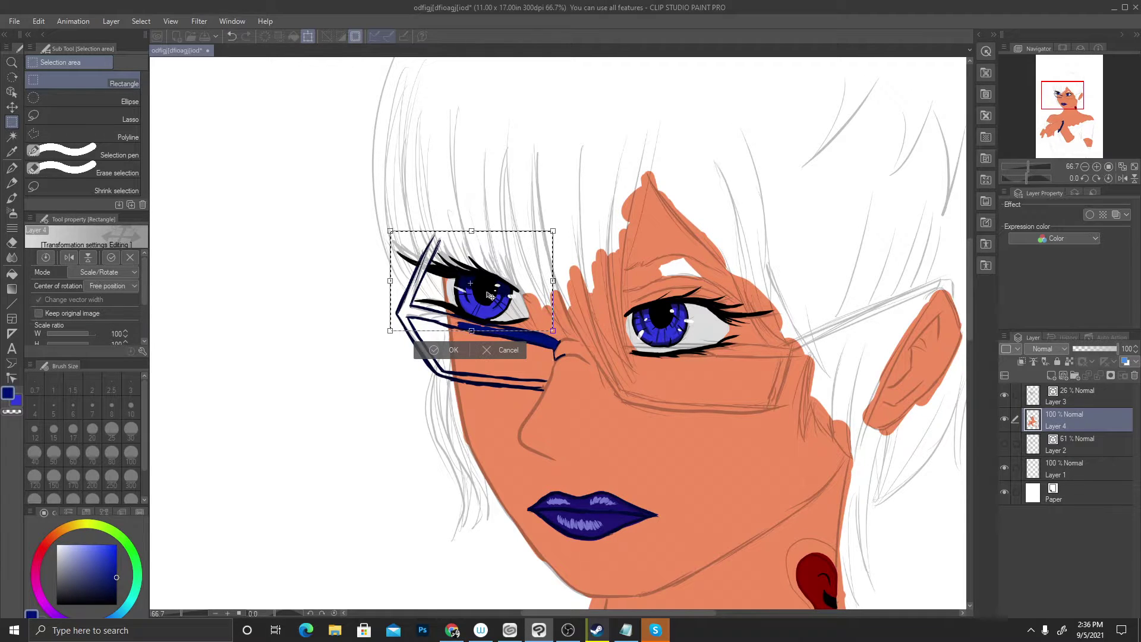
drag(490, 296, 504, 319)
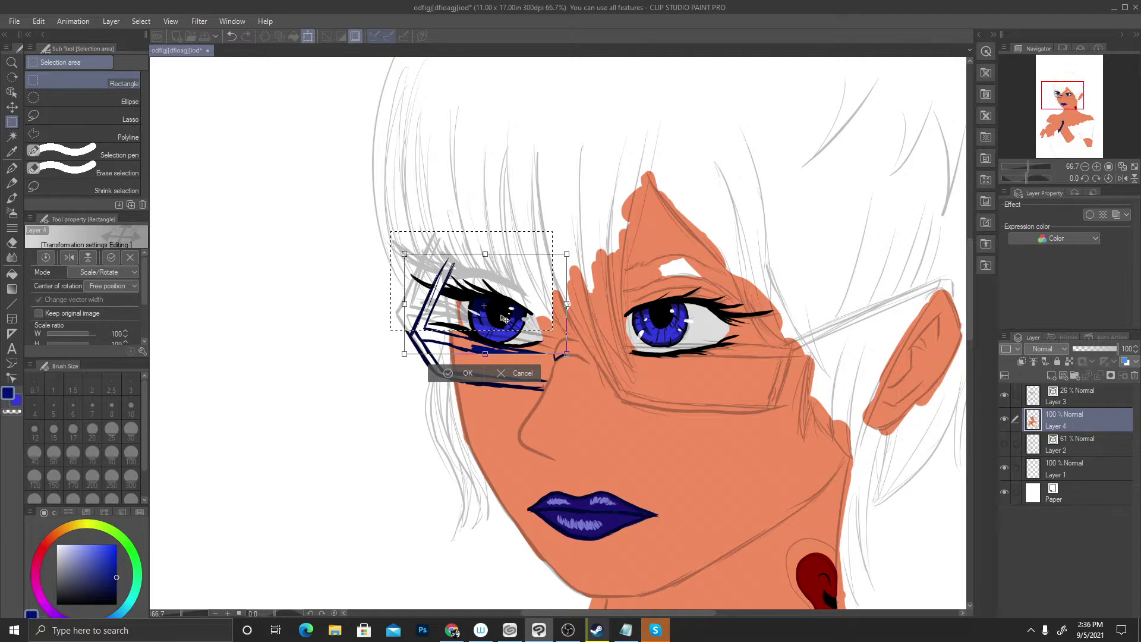
scroll(504, 319, down, 1)
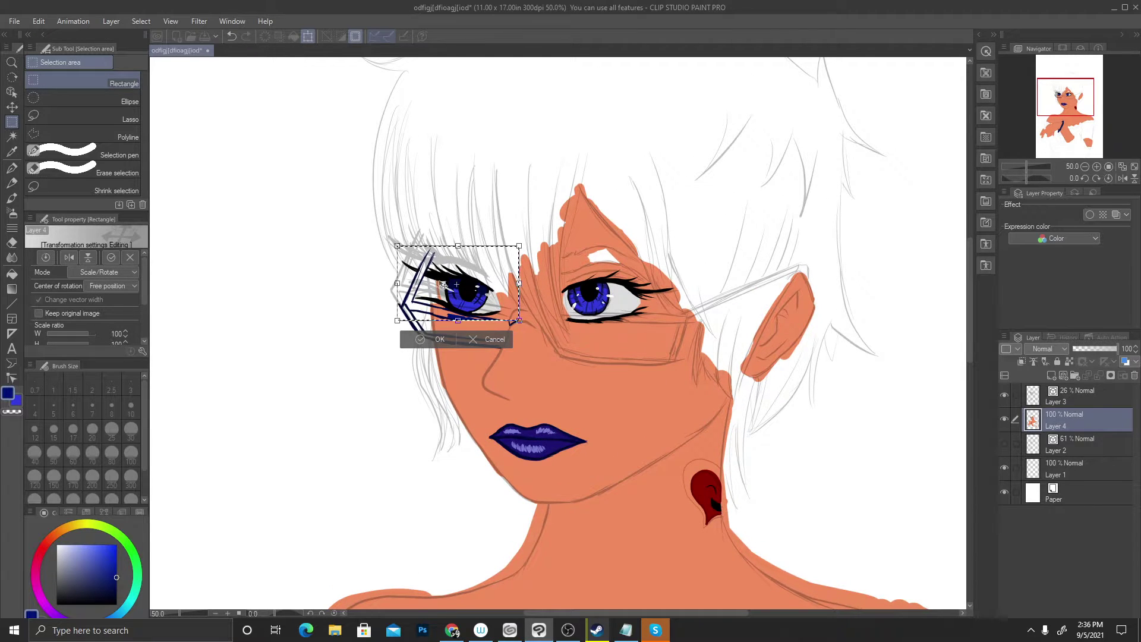
drag(462, 297, 464, 296)
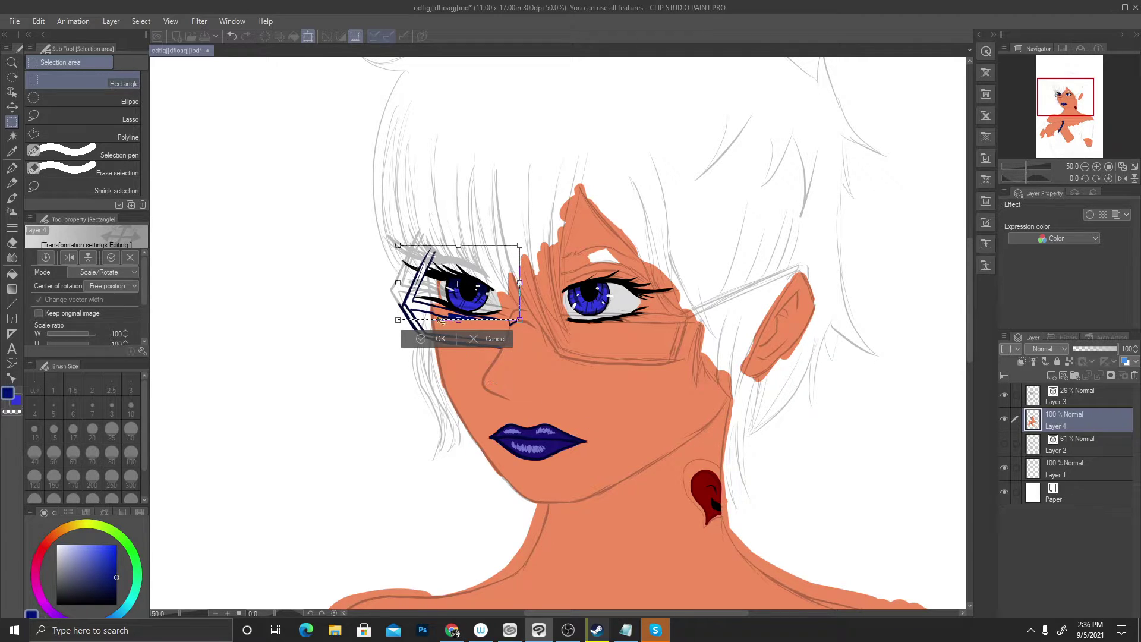
click(431, 341)
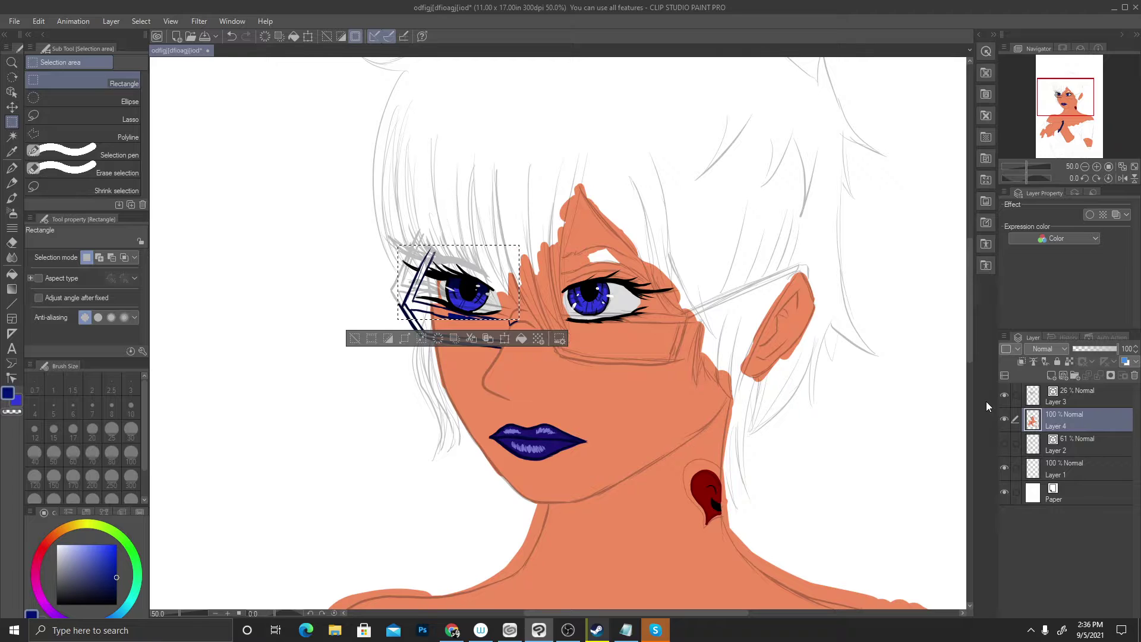
key(ctrl+t)
click(416, 341)
right_click(989, 384)
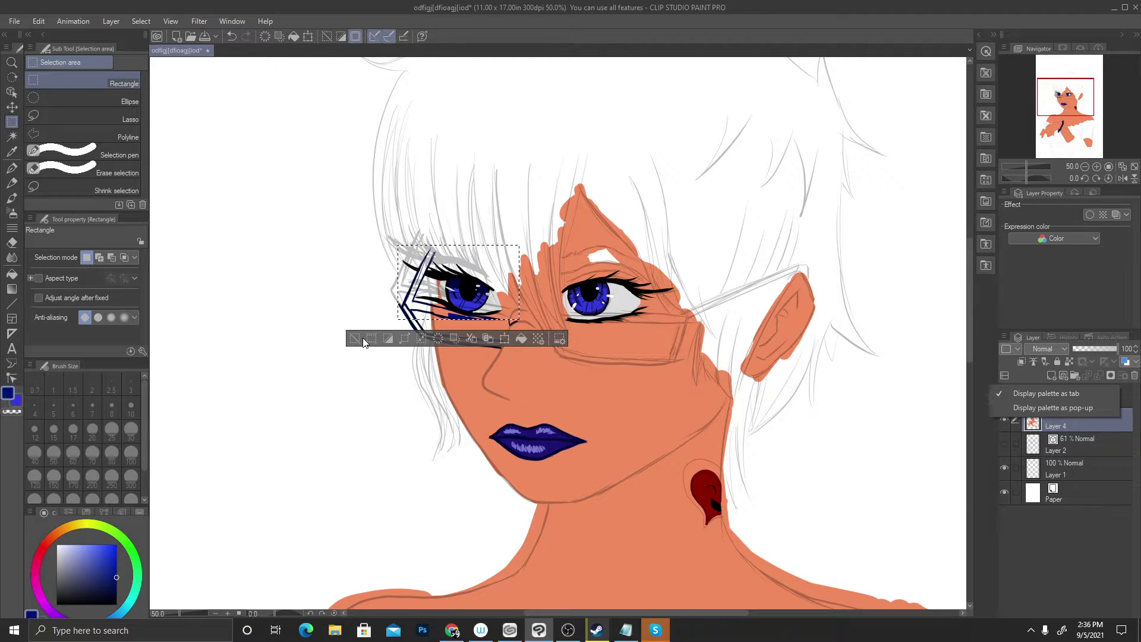
click(17, 120)
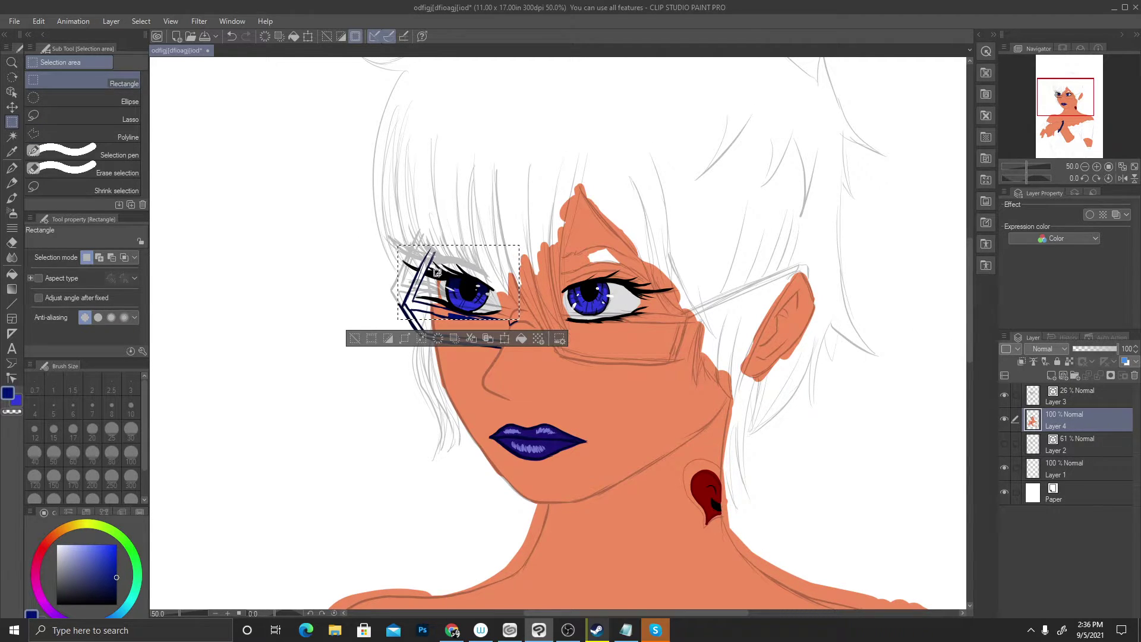
Deselect the moved eye area, switch to the Mechanical pencil and check the eye's placement against the whole portrait
click(363, 273)
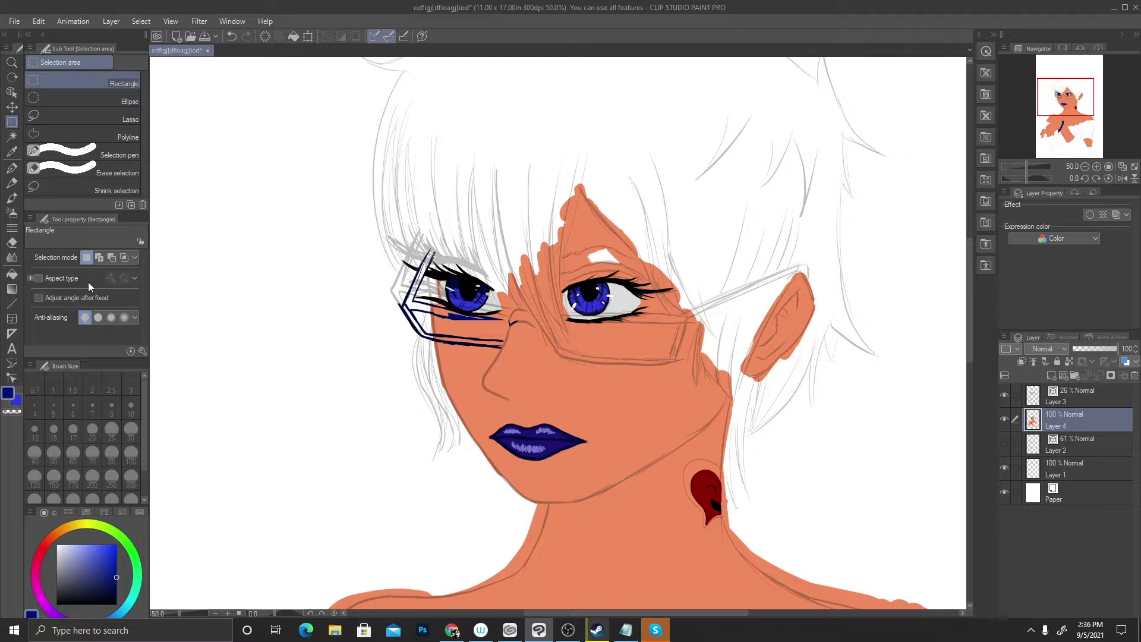
key(p)
scroll(386, 422, down, 3)
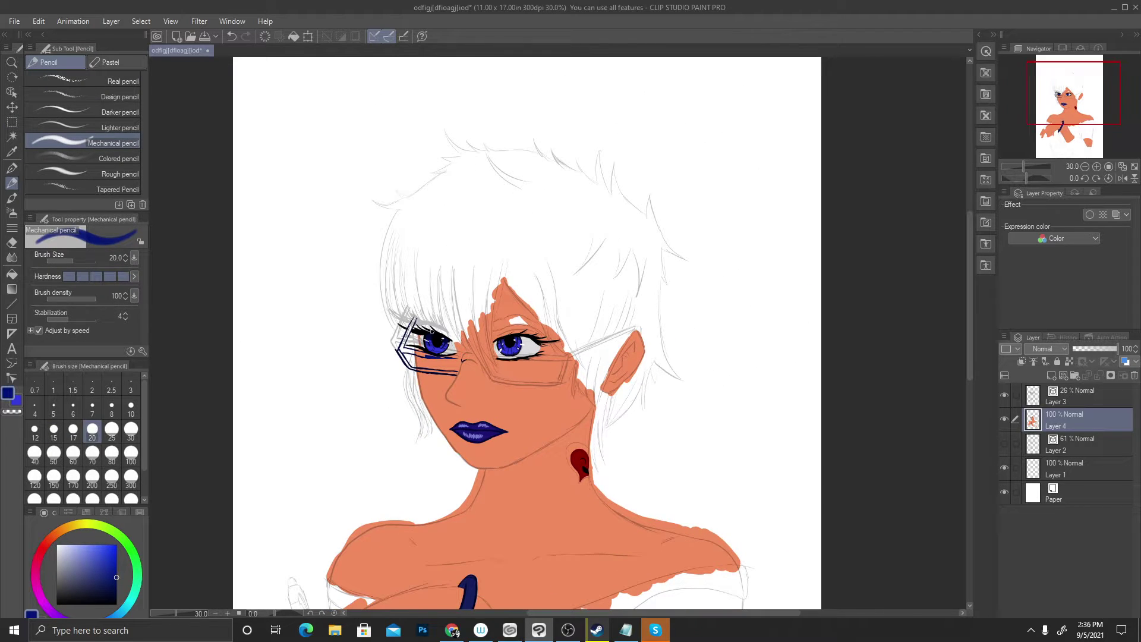
scroll(483, 344, up, 2)
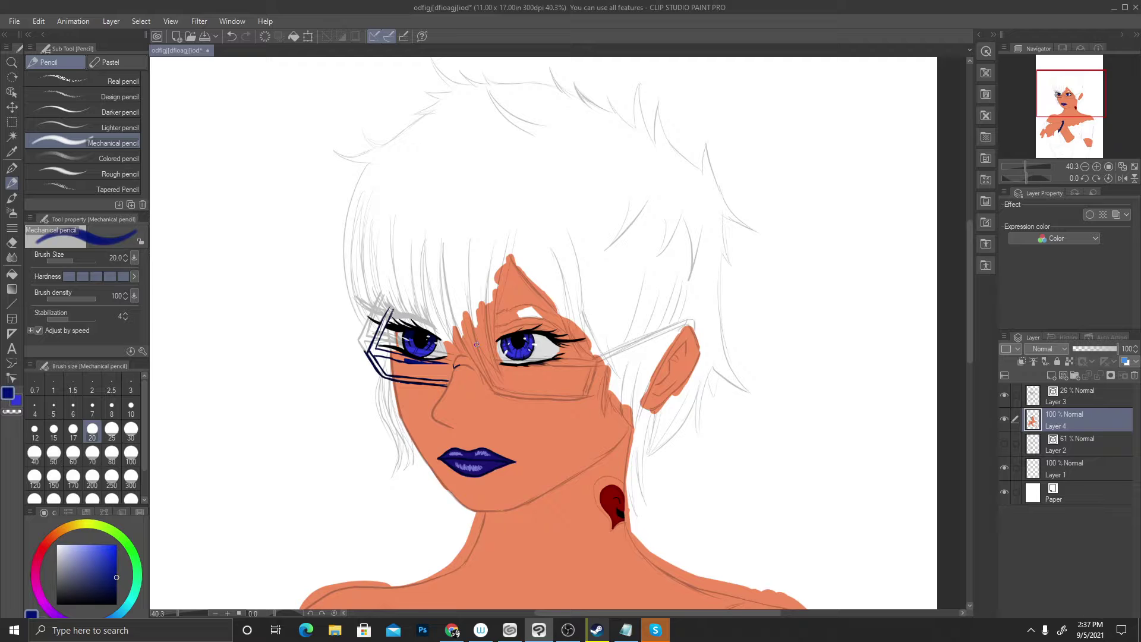
Flip the canvas view horizontally and examine the mirrored face for the alignment of the eyes
click(199, 22)
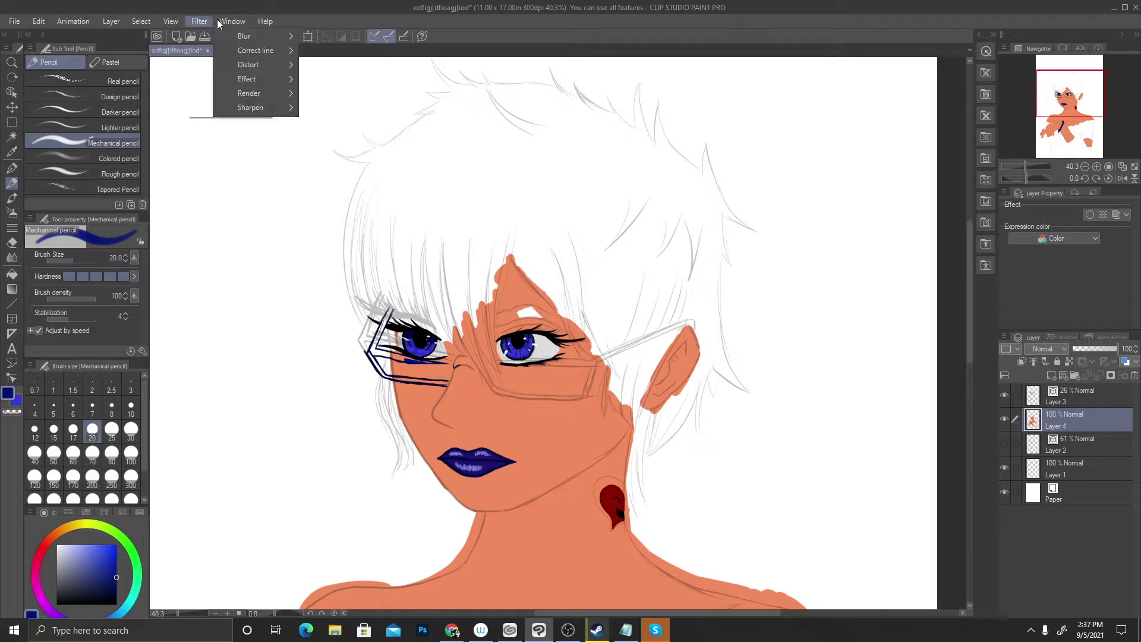
mouse_move(182, 25)
mouse_move(237, 37)
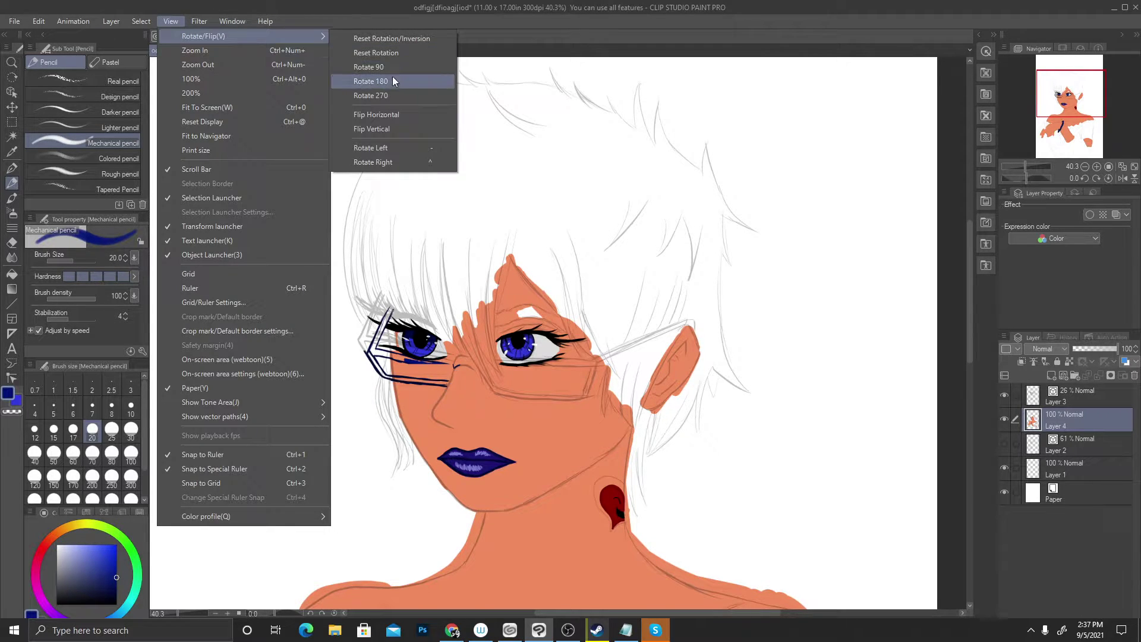
click(394, 115)
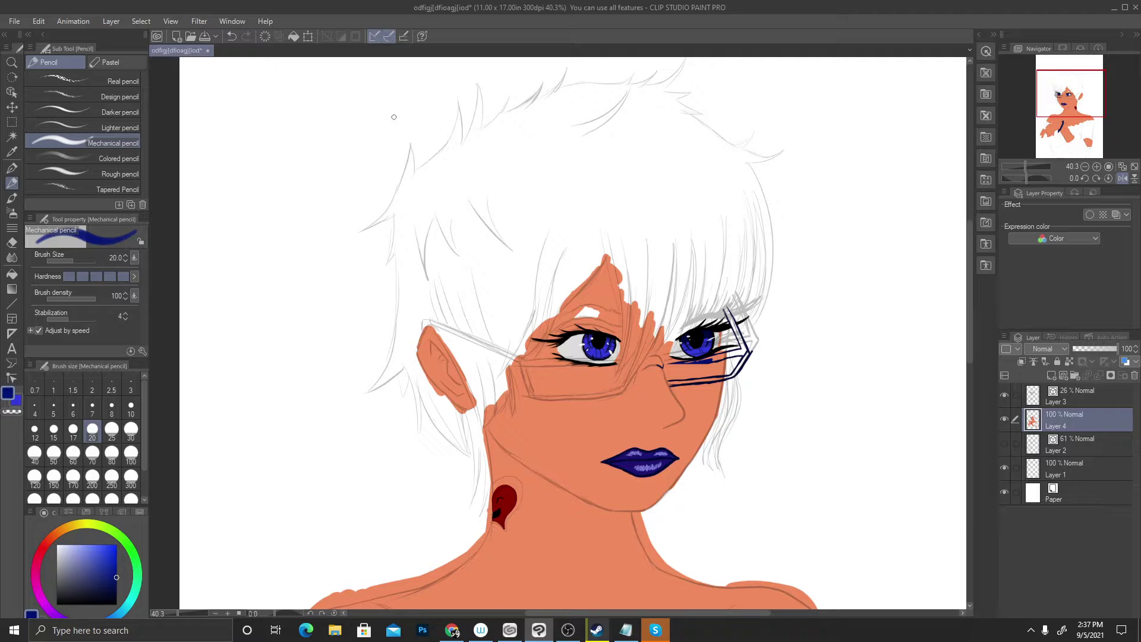
scroll(394, 117, down, 2)
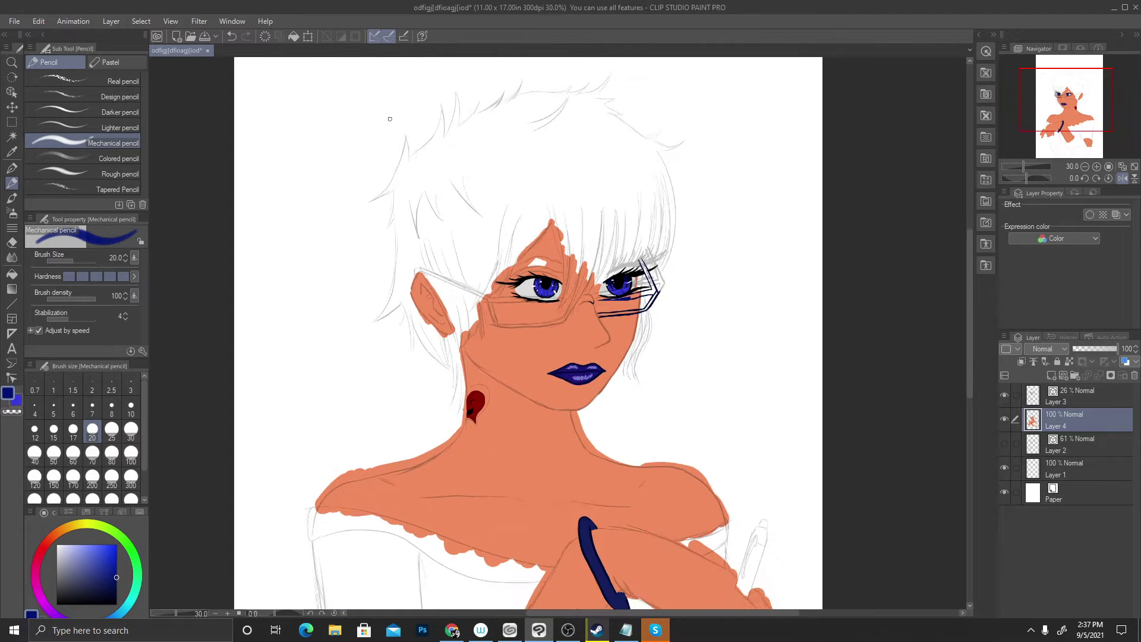
scroll(348, 165, up, 1)
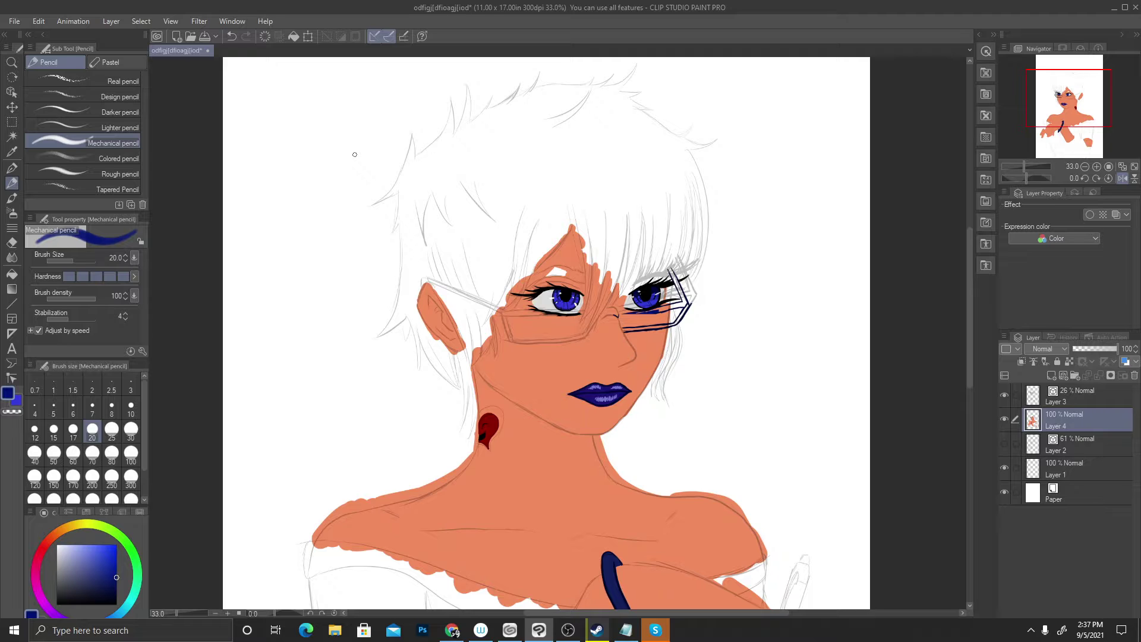
Turn off the horizontal flip of the view and examine the face in its normal orientation
click(200, 22)
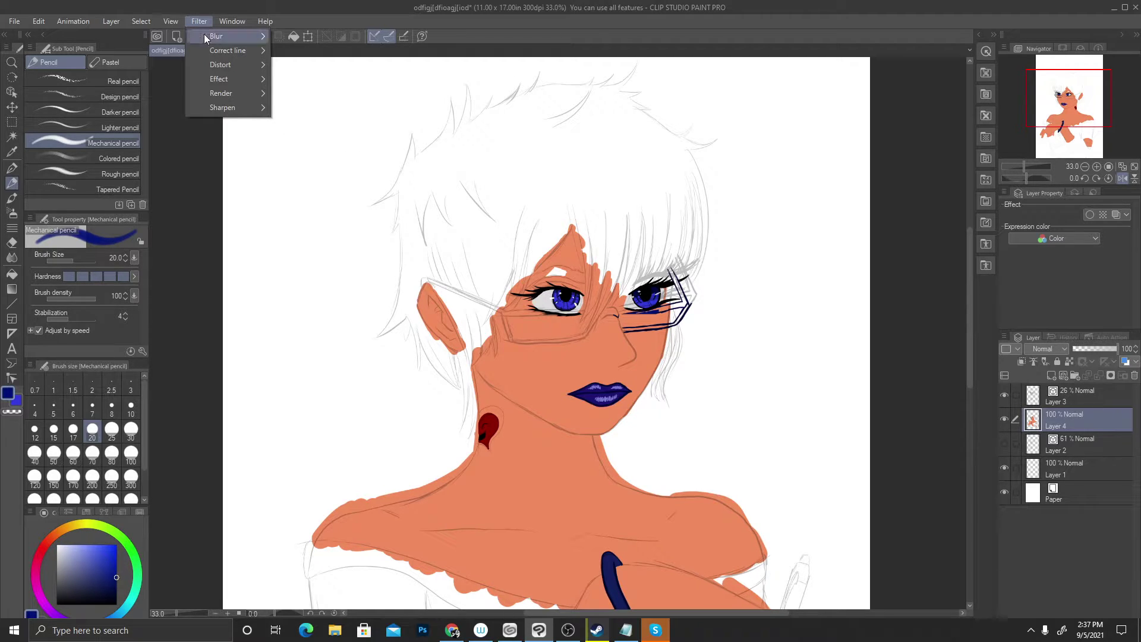
mouse_move(177, 23)
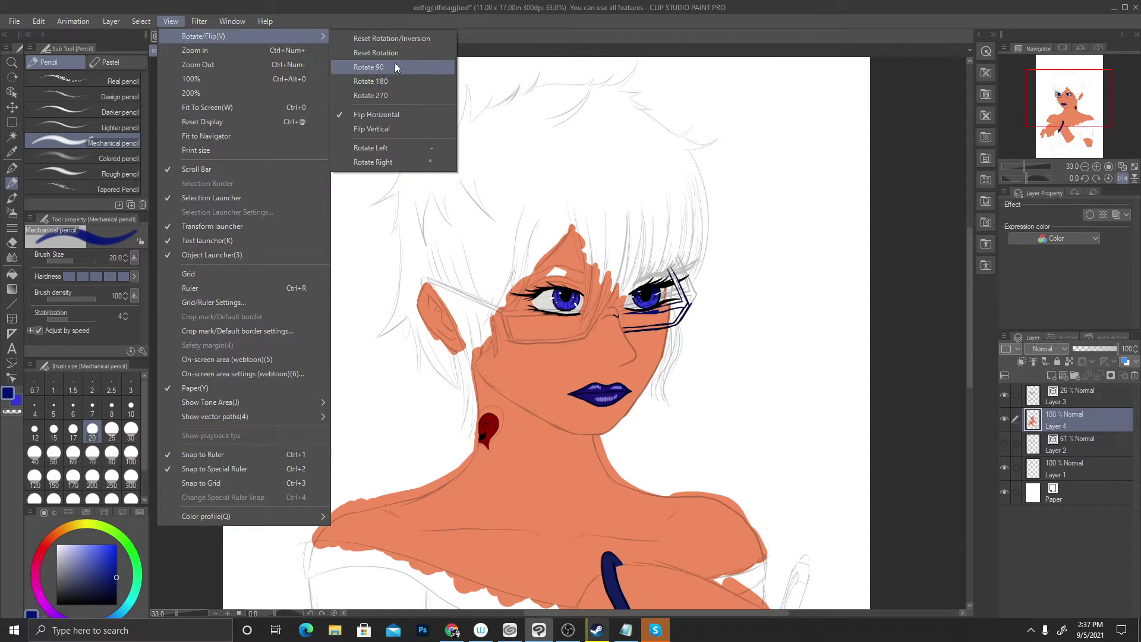
click(424, 118)
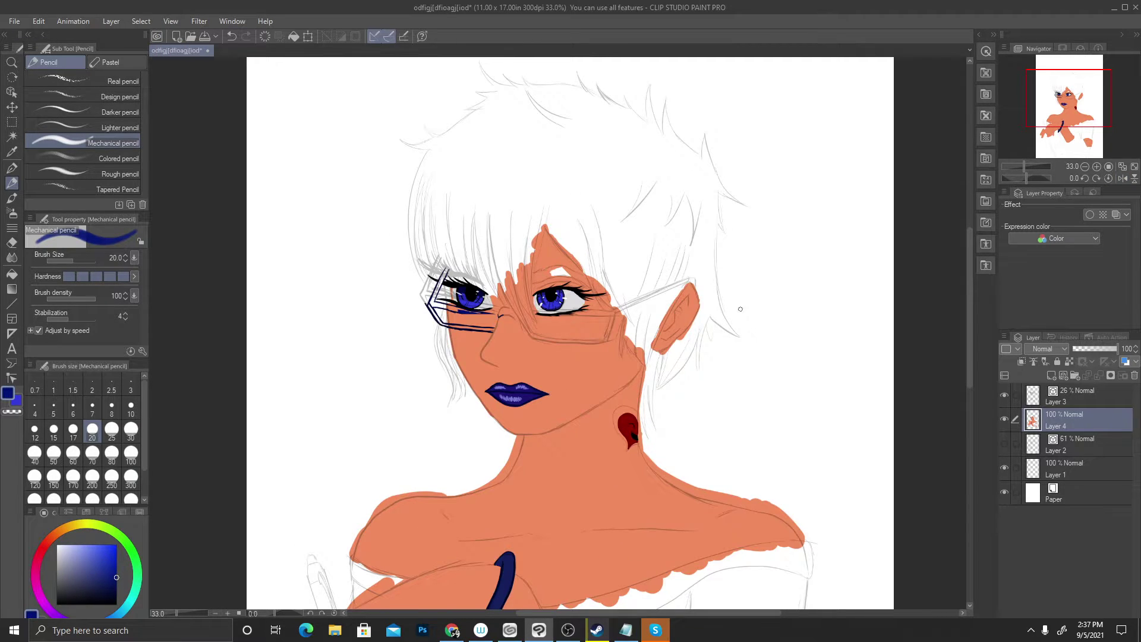
scroll(728, 318, up, 4)
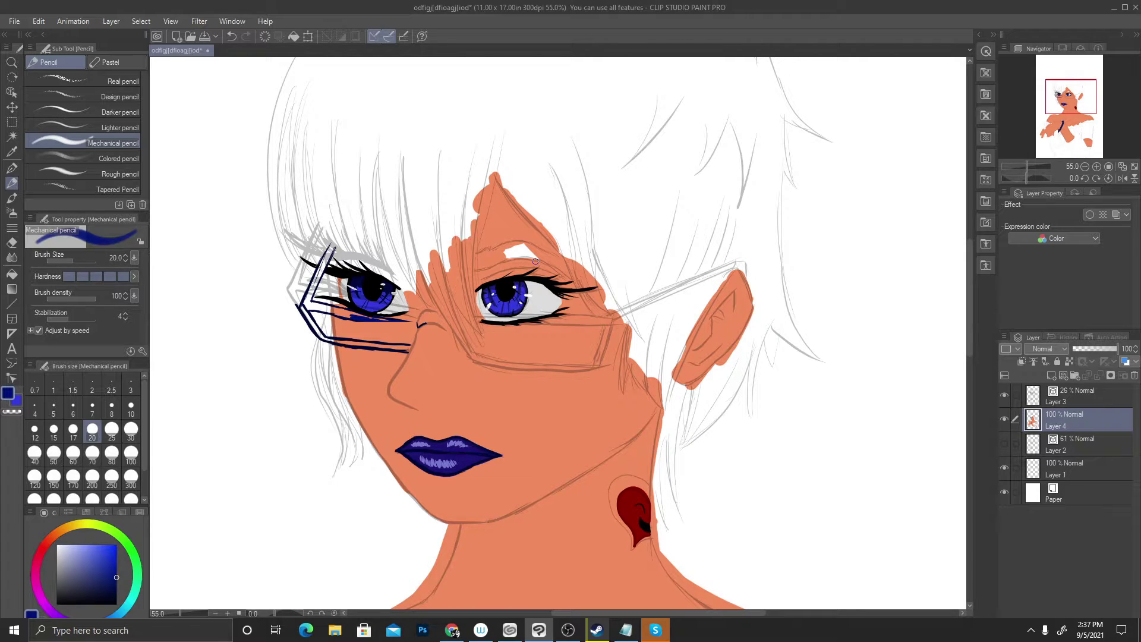
scroll(534, 260, down, 2)
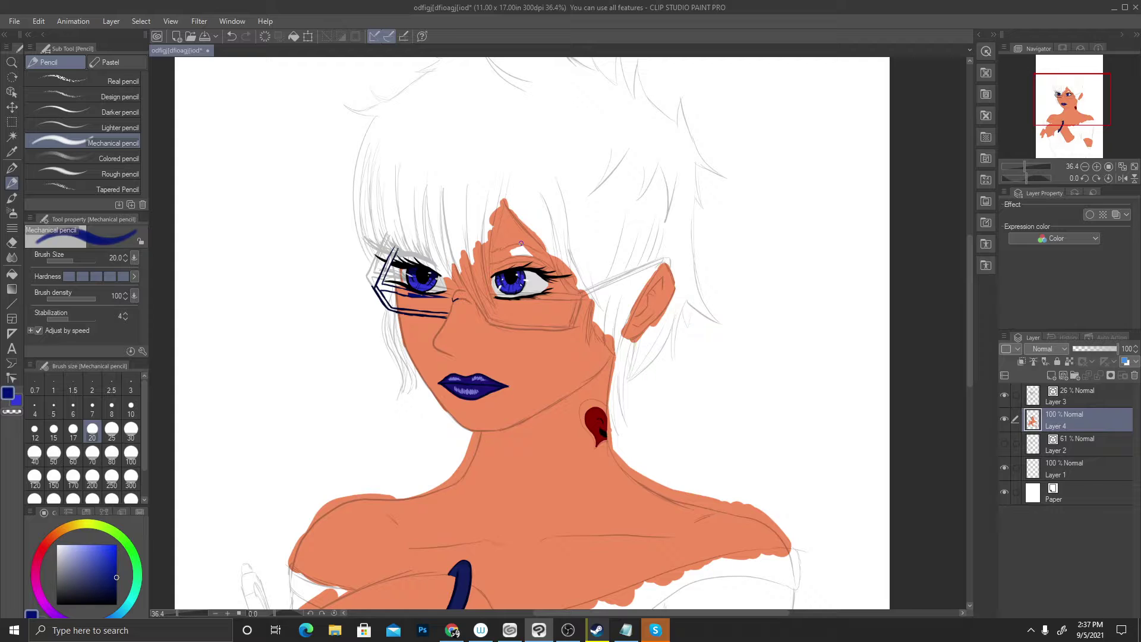
Undo and redo the move of the eye behind the outlined lens to compare its two positions
key(ctrl+z)
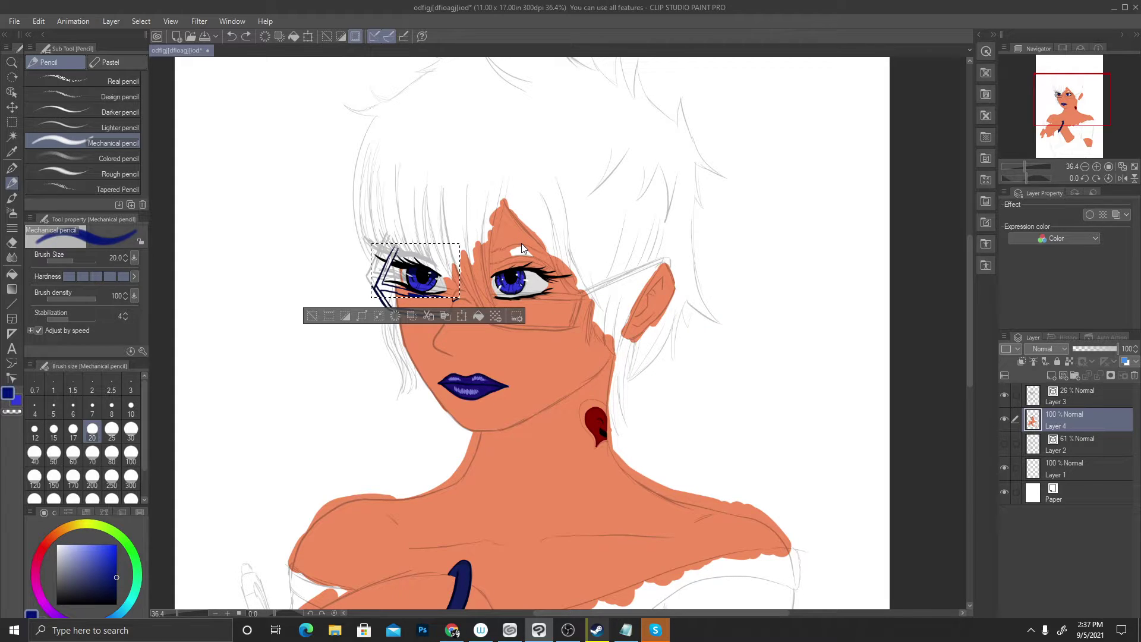
key(ctrl+z)
key(ctrl+z)
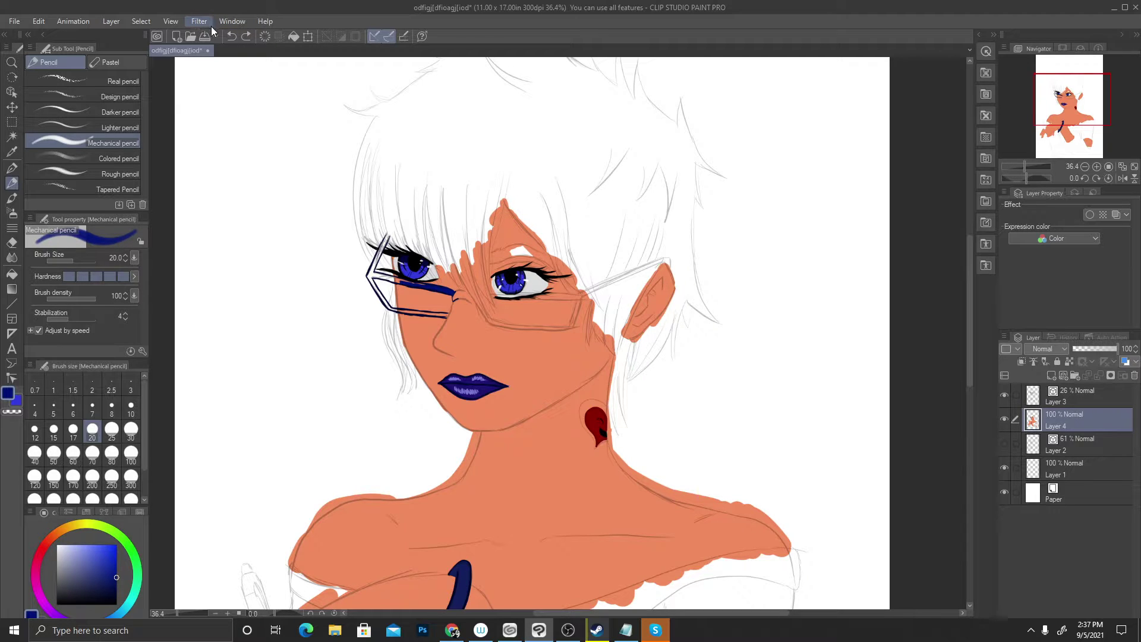
key(ctrl+y)
key(ctrl+y)
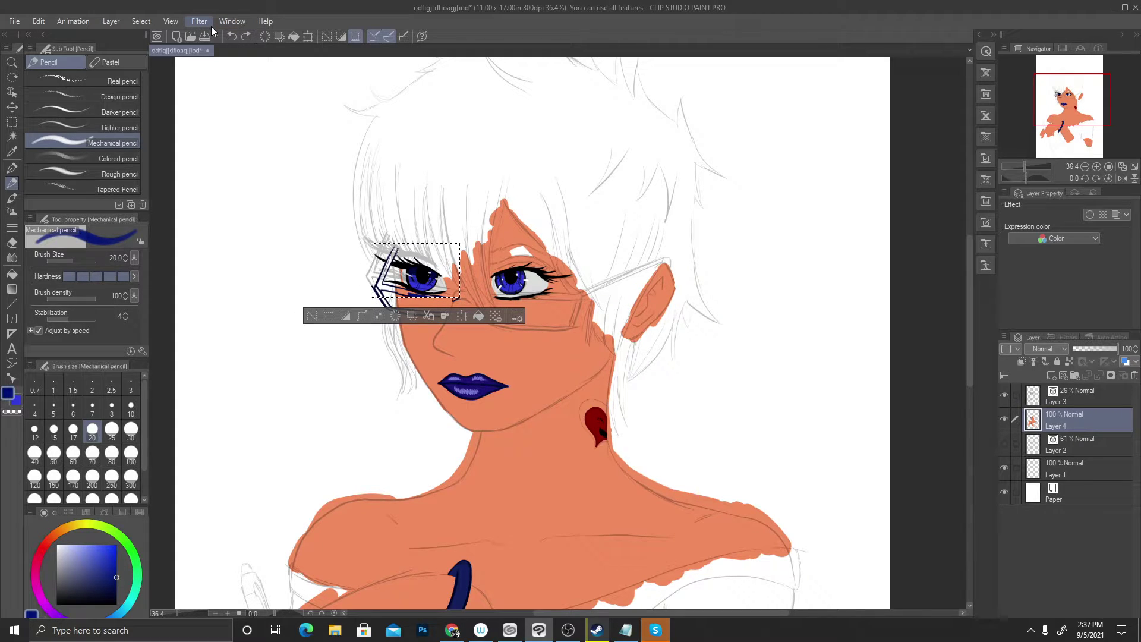
key(ctrl+y)
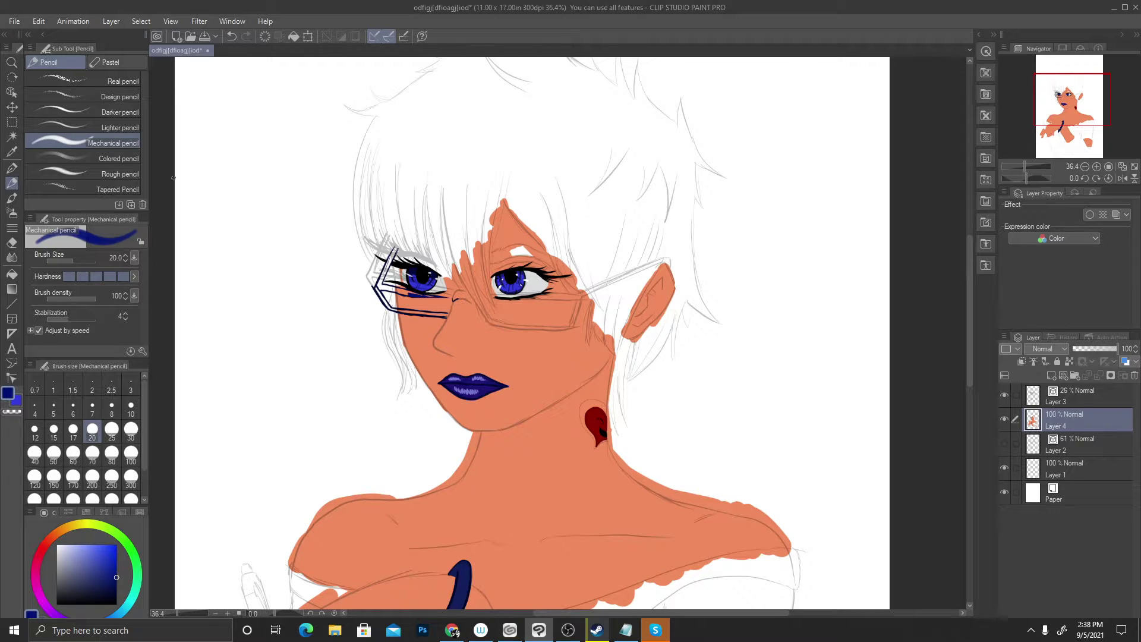
Save the illustration under its existing file name
click(14, 21)
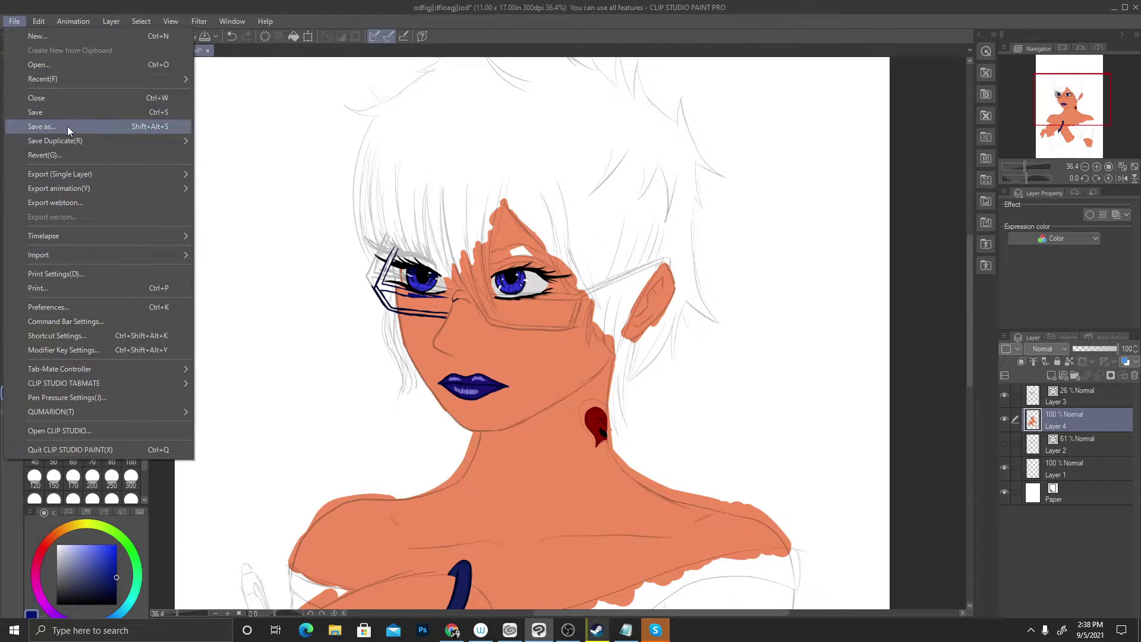
click(65, 110)
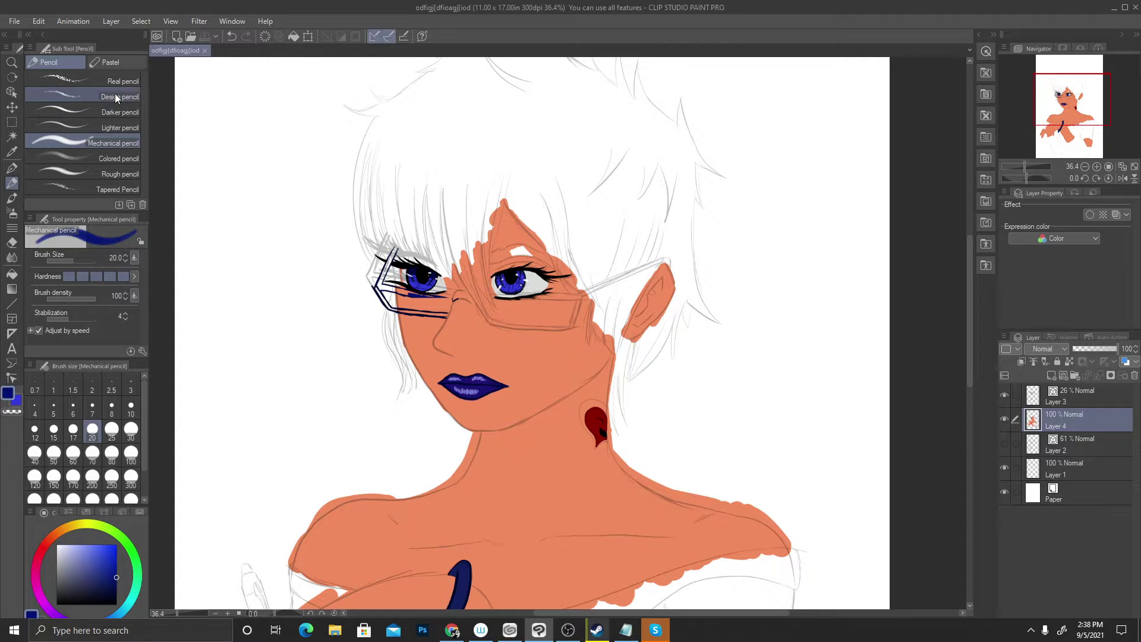
Sample black from the upper lash line of the eye nearer the ear
scroll(590, 278, up, 5)
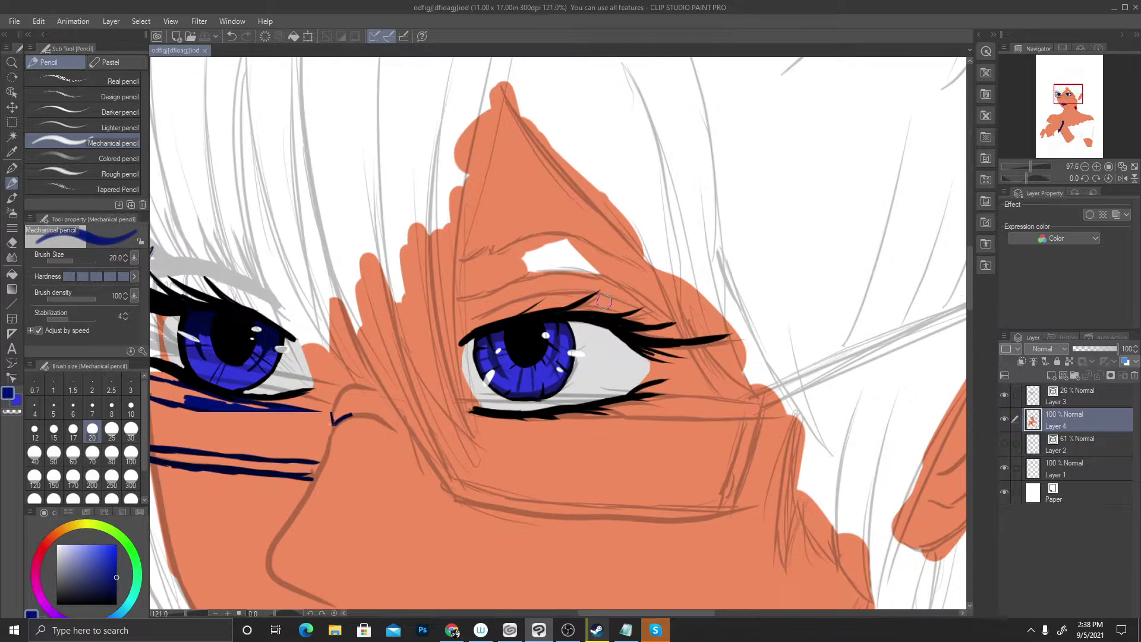
scroll(590, 279, up, 1)
alt+click(591, 315)
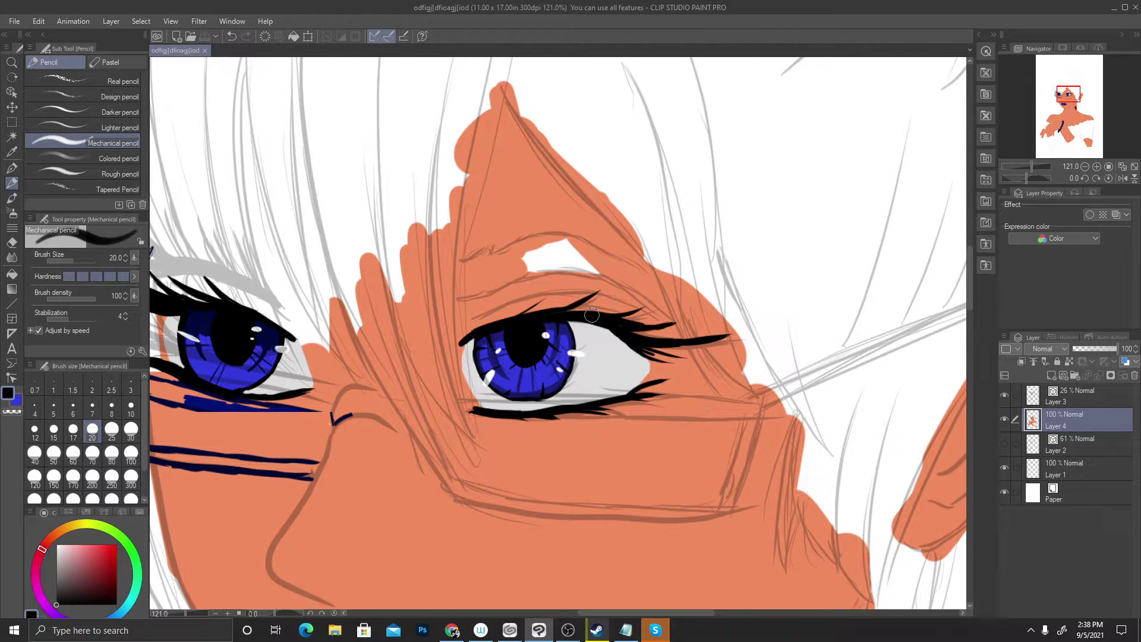
drag(470, 337, 560, 292)
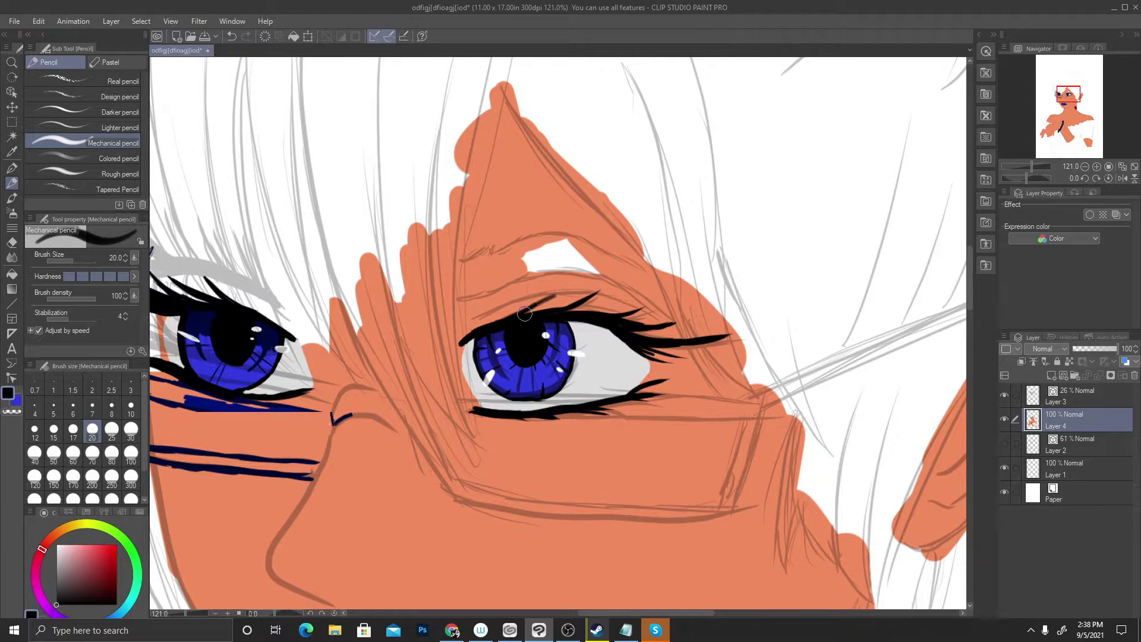
key(ctrl+z)
key(ctrl+z)
key(ctrl+z)
key(b)
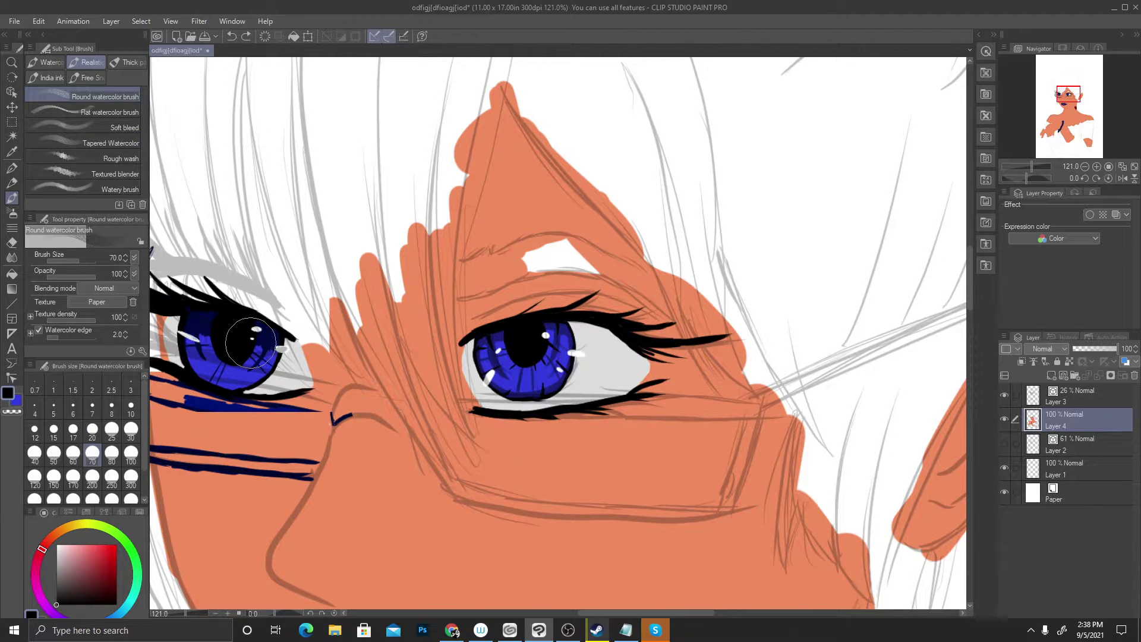
Draw black lashes along the upper and lower lids of the eye nearer the ear with the G-pen at size 15
key(p)
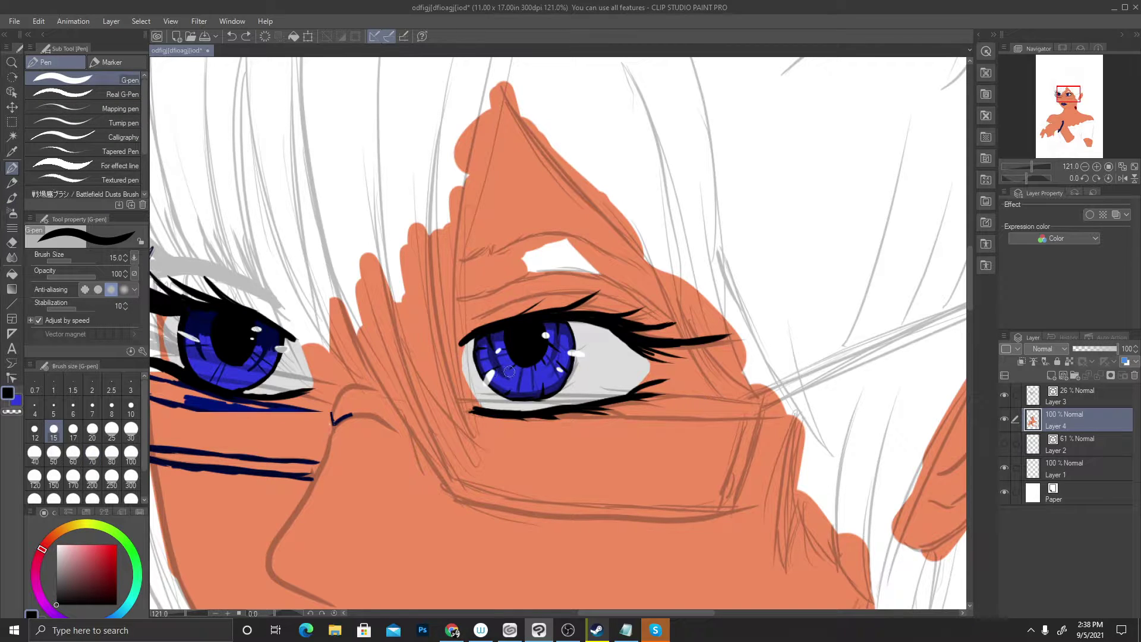
mouse_move(482, 331)
mouse_down()
mouse_move(509, 299)
mouse_move(492, 325)
mouse_move(582, 288)
mouse_move(570, 299)
mouse_move(638, 301)
mouse_up()
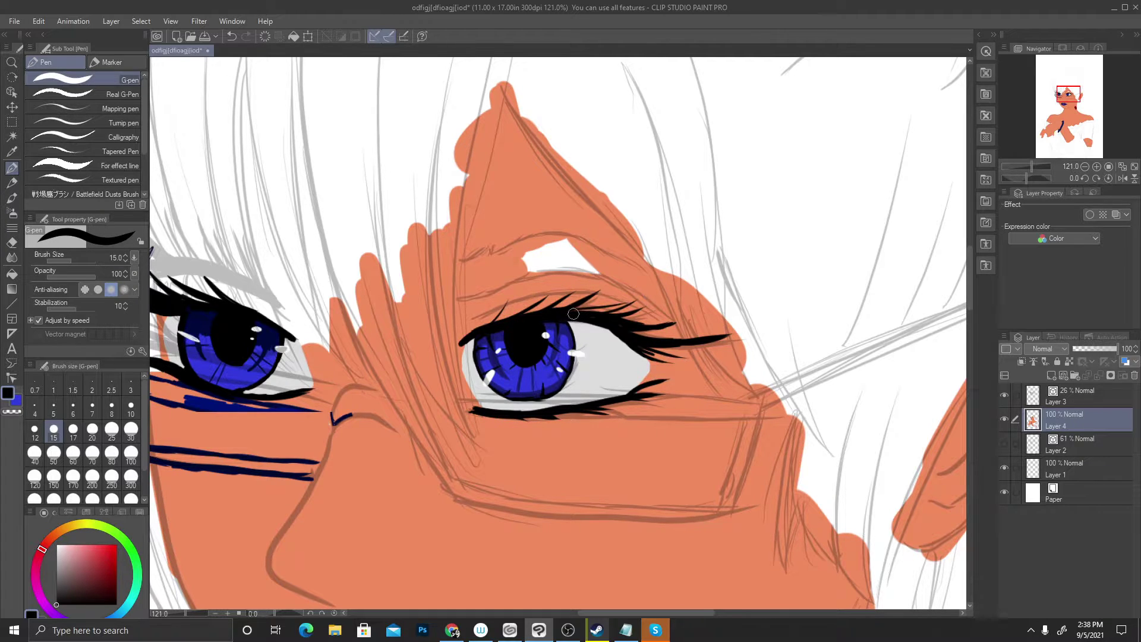
drag(573, 314, 645, 292)
mouse_move(570, 312)
mouse_down()
mouse_move(643, 291)
mouse_move(624, 296)
mouse_move(620, 323)
mouse_move(608, 315)
mouse_move(684, 306)
mouse_move(657, 327)
mouse_move(624, 330)
mouse_move(692, 327)
mouse_up()
drag(690, 327, 715, 312)
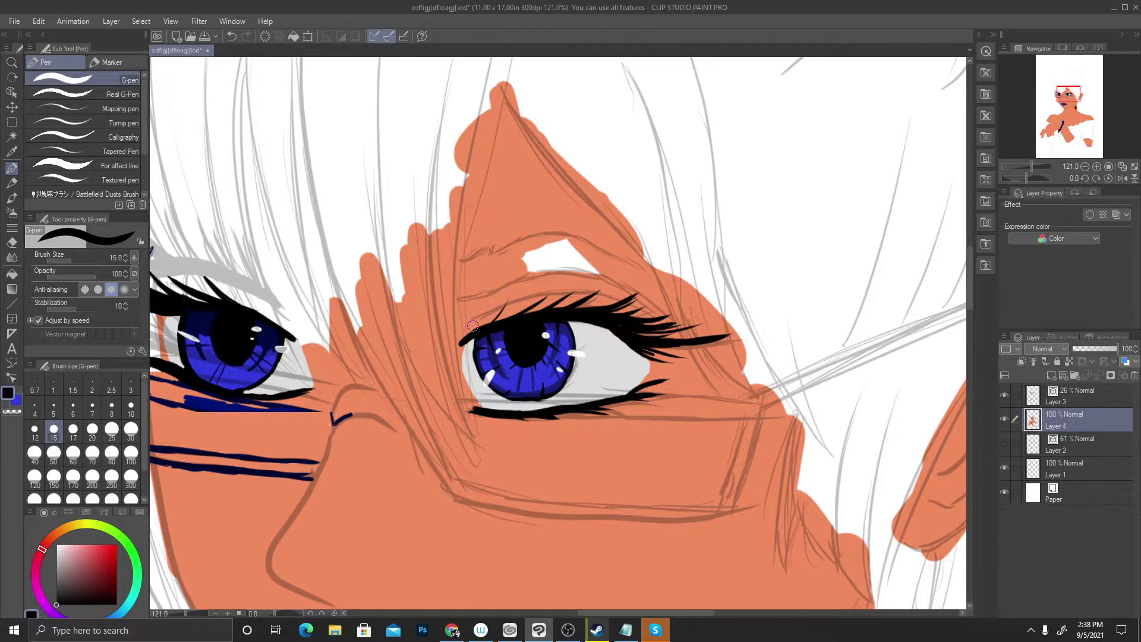
mouse_move(474, 333)
mouse_down()
mouse_move(451, 348)
mouse_move(477, 334)
mouse_move(453, 349)
mouse_move(575, 289)
mouse_up()
mouse_move(463, 406)
mouse_down()
mouse_move(589, 423)
mouse_move(563, 411)
mouse_move(677, 392)
mouse_move(645, 395)
mouse_move(659, 372)
mouse_up()
Add black lashes to the eye behind the outlined lens, extending its upper lid line toward the nose
scroll(665, 276, down, 3)
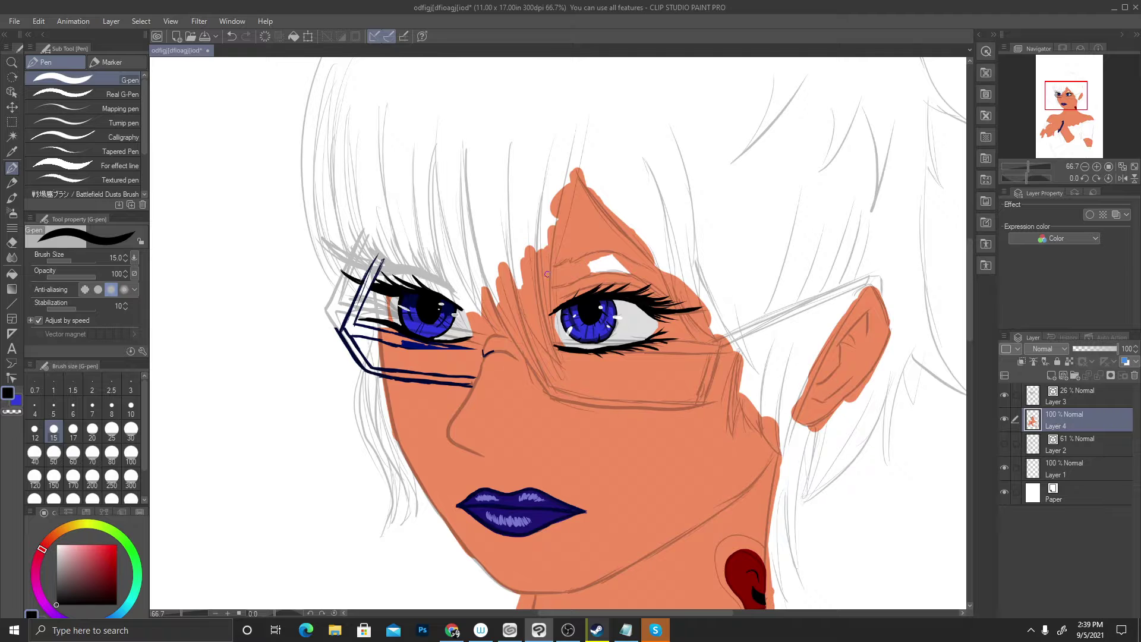
scroll(400, 279, up, 4)
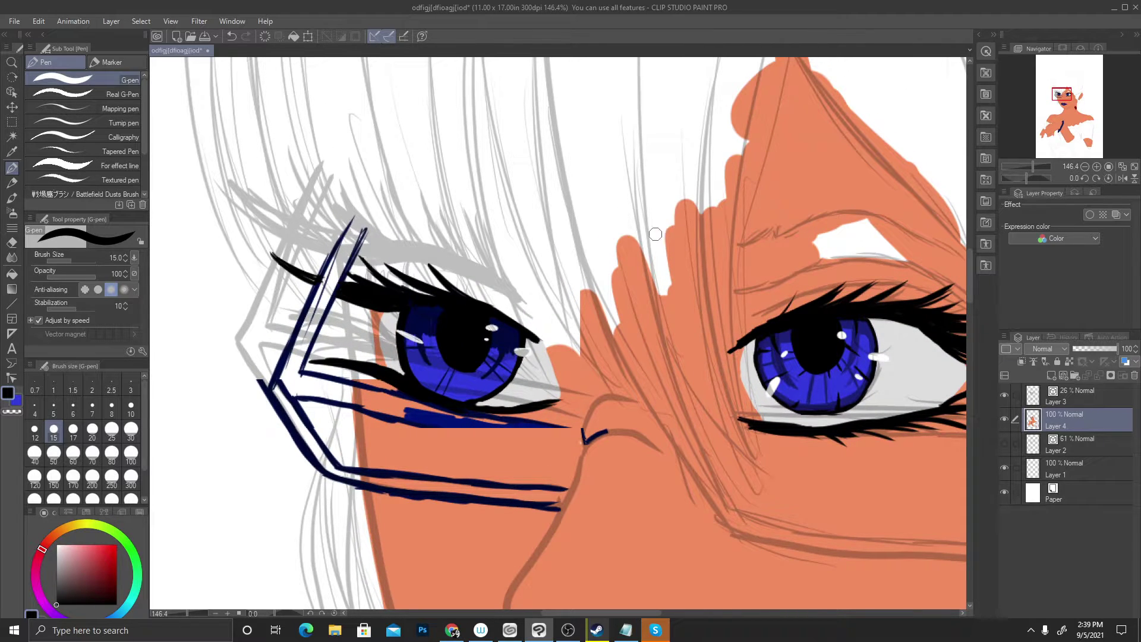
drag(498, 312, 460, 268)
mouse_move(493, 307)
mouse_down()
mouse_move(462, 272)
mouse_move(465, 281)
mouse_up()
drag(522, 327, 553, 350)
mouse_move(349, 312)
mouse_down()
mouse_move(384, 310)
mouse_move(336, 309)
mouse_move(404, 306)
mouse_move(400, 317)
mouse_move(360, 314)
mouse_move(406, 306)
mouse_up()
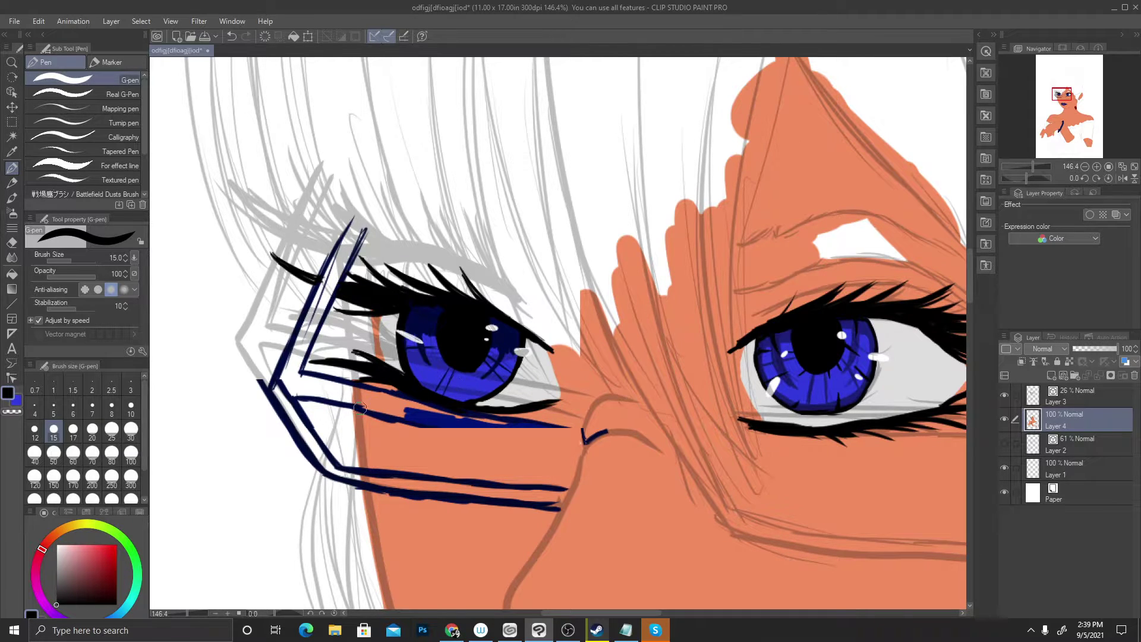
Extend and thicken the black upper lid line at the inner corner of the eye nearer the ear
scroll(330, 419, down, 2)
scroll(523, 383, up, 3)
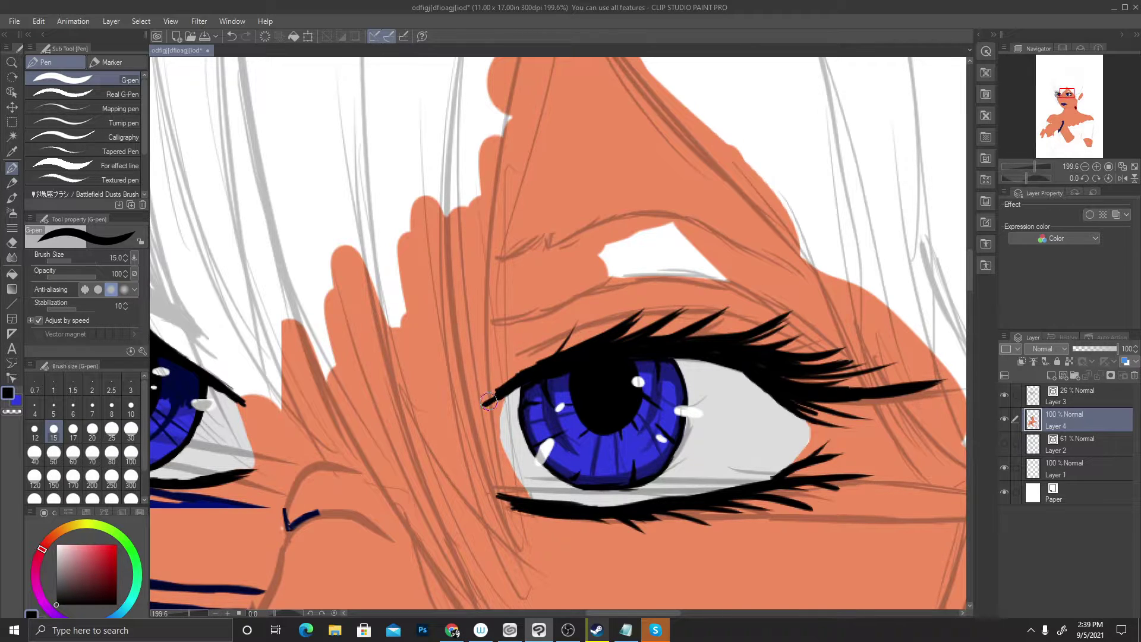
drag(485, 406, 528, 379)
Extend the eye white into the inner corner with sampled light grey and clean its edge with the orange skin colour
alt+click(745, 454)
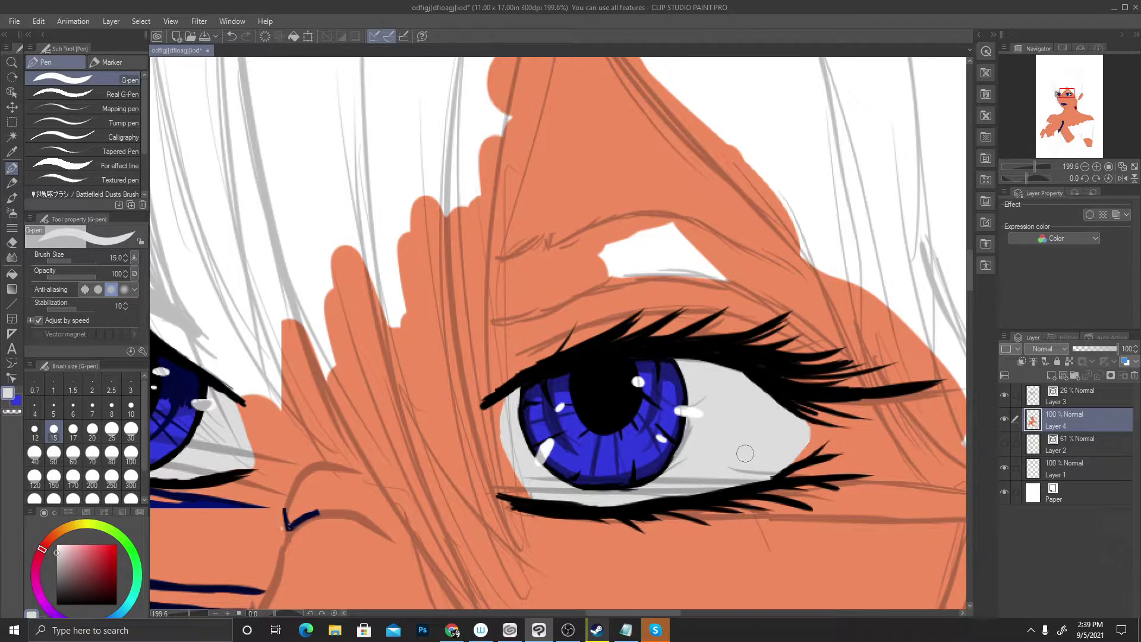
key(ctrl+z)
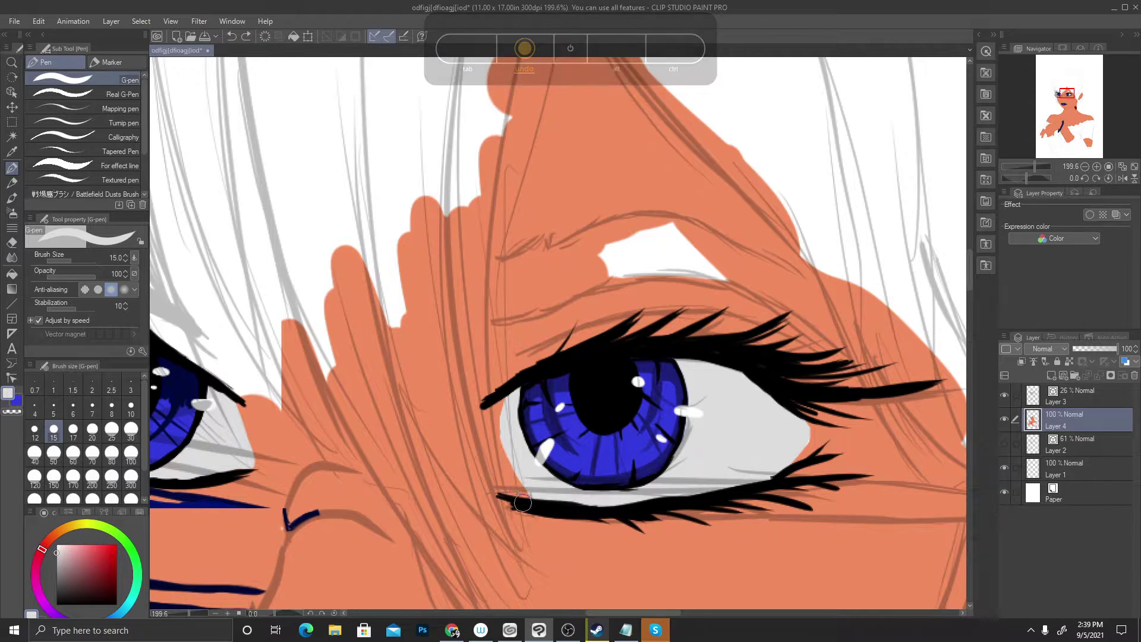
mouse_move(503, 472)
mouse_down()
mouse_move(538, 495)
mouse_move(510, 491)
mouse_move(534, 495)
mouse_move(498, 438)
mouse_move(517, 484)
mouse_move(499, 421)
mouse_move(507, 487)
mouse_move(519, 496)
mouse_move(494, 423)
mouse_move(507, 407)
mouse_move(489, 421)
mouse_move(504, 403)
mouse_move(489, 414)
mouse_move(486, 458)
mouse_move(525, 479)
mouse_up()
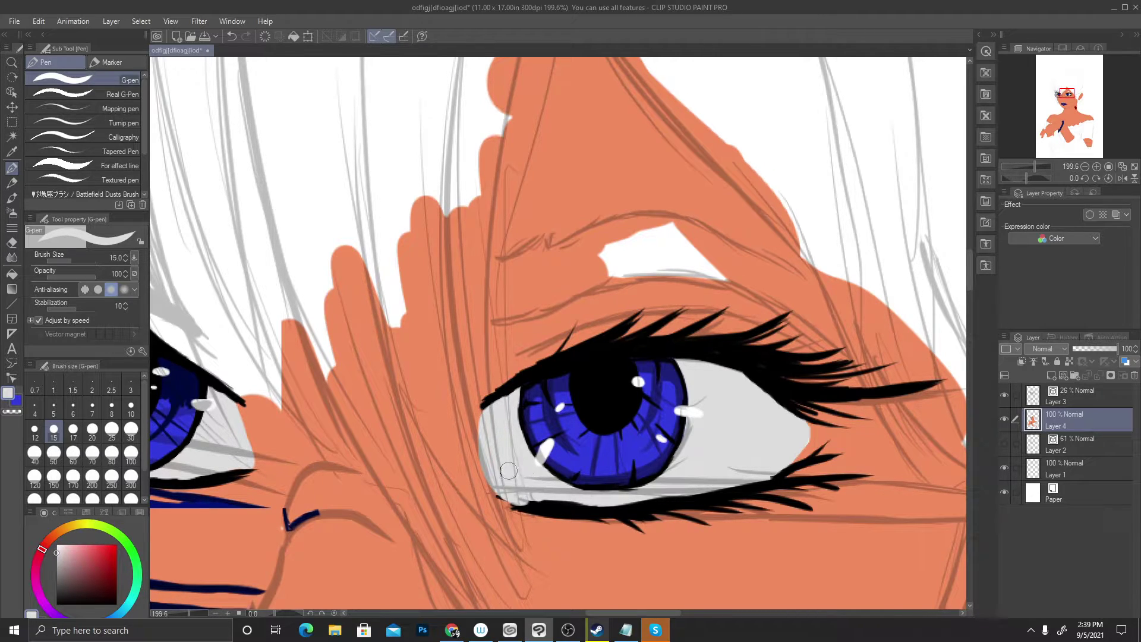
alt+click(529, 544)
drag(480, 433, 498, 492)
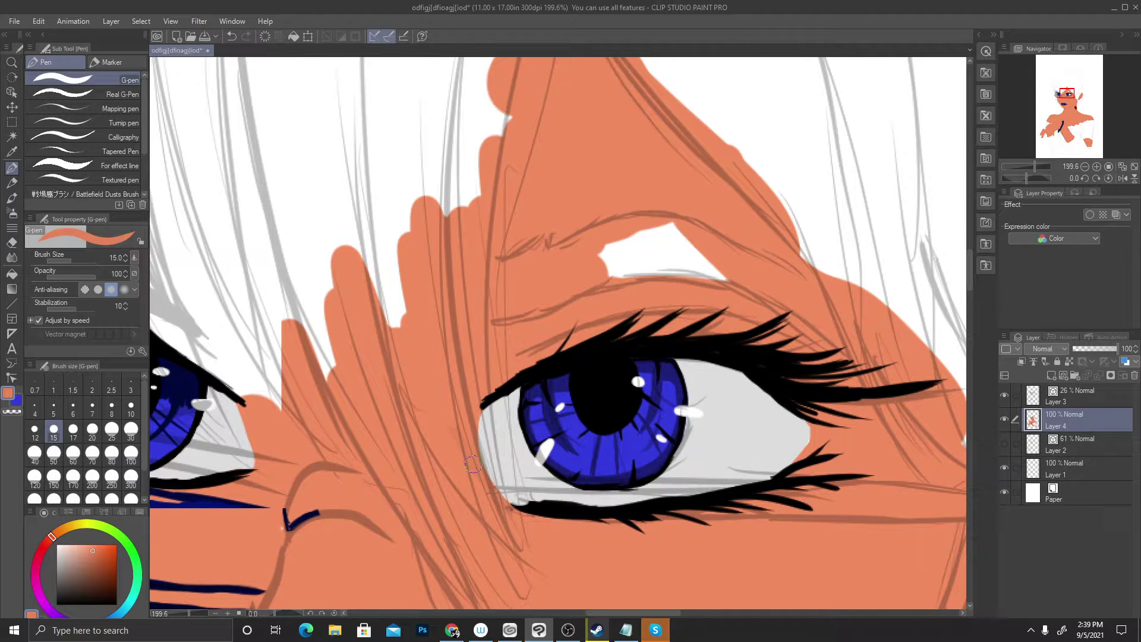
Touch up the inner ends of the upper and lower lid lines on the eye nearer the ear with sampled black
alt+click(547, 371)
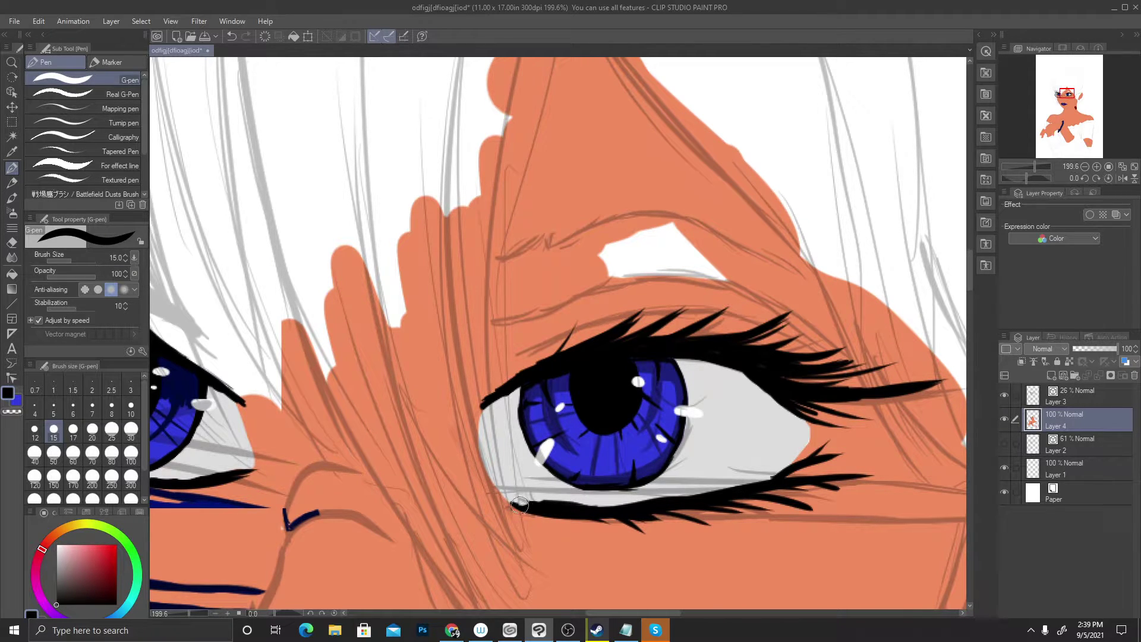
mouse_move(513, 503)
mouse_down()
mouse_move(557, 508)
mouse_move(514, 501)
mouse_up()
drag(486, 403, 535, 364)
scroll(599, 353, down, 6)
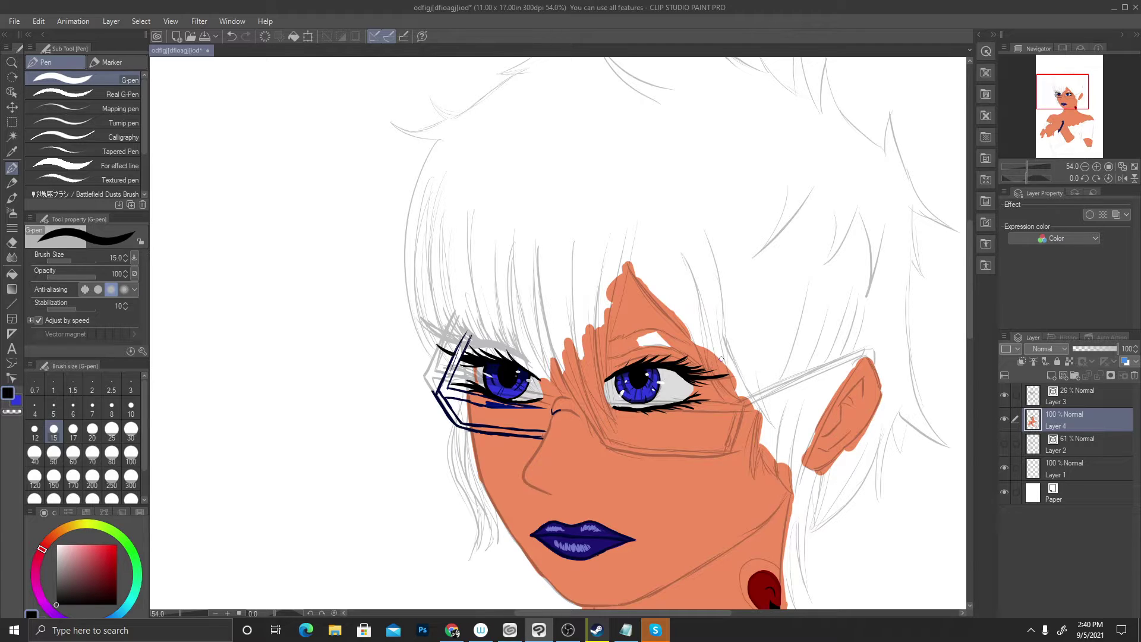
Flip the canvas view horizontally and examine both eyes against the whole portrait
click(166, 20)
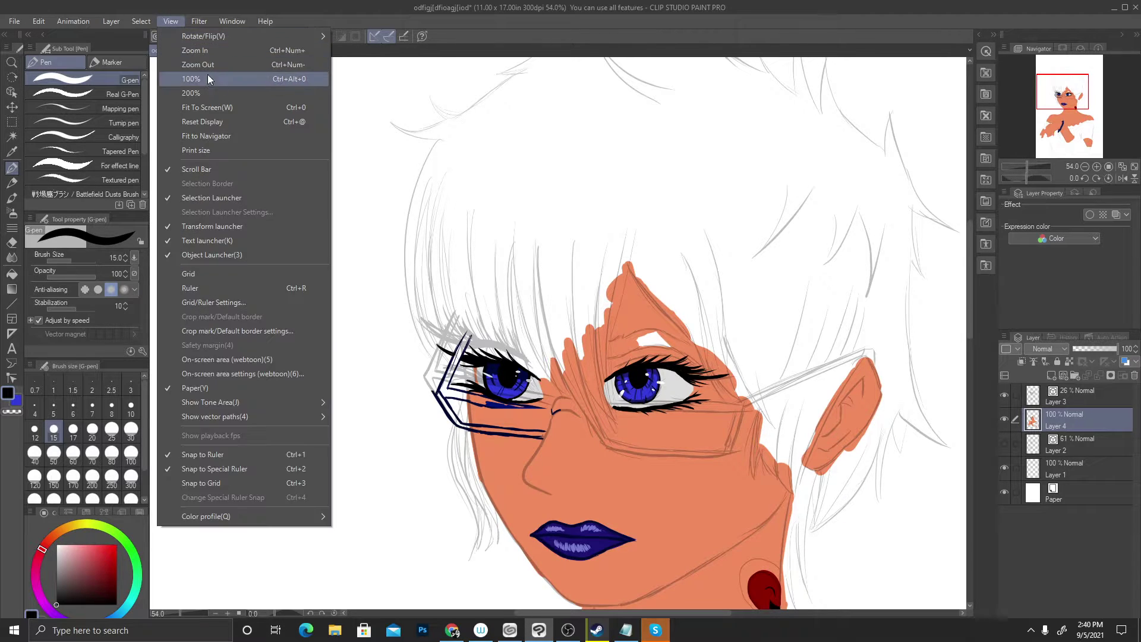
mouse_move(222, 37)
click(408, 114)
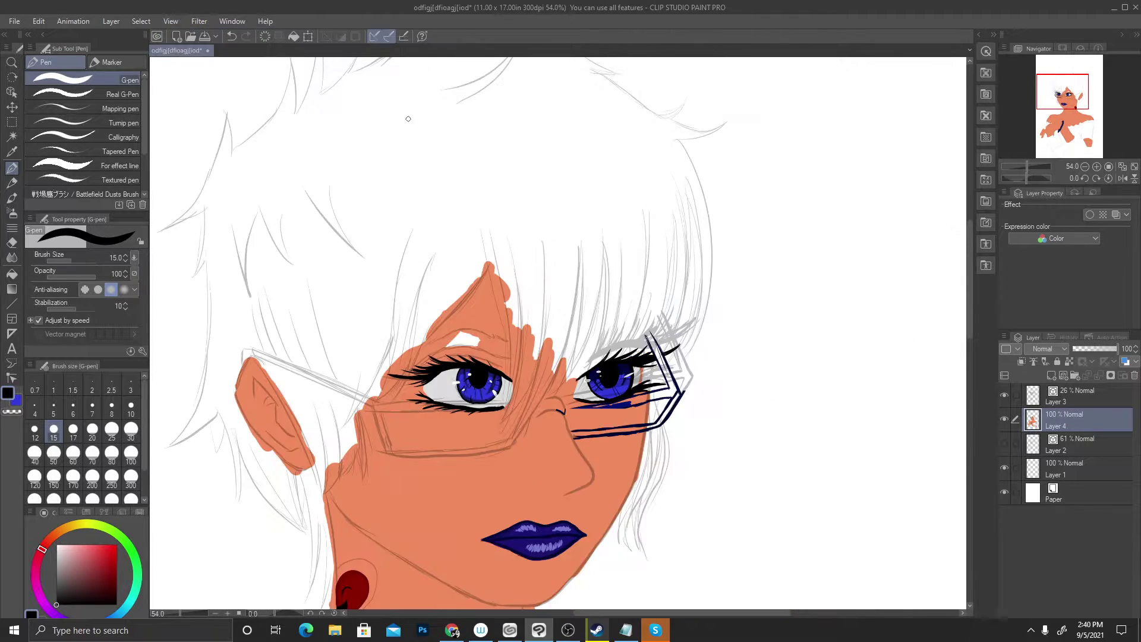
scroll(635, 253, down, 3)
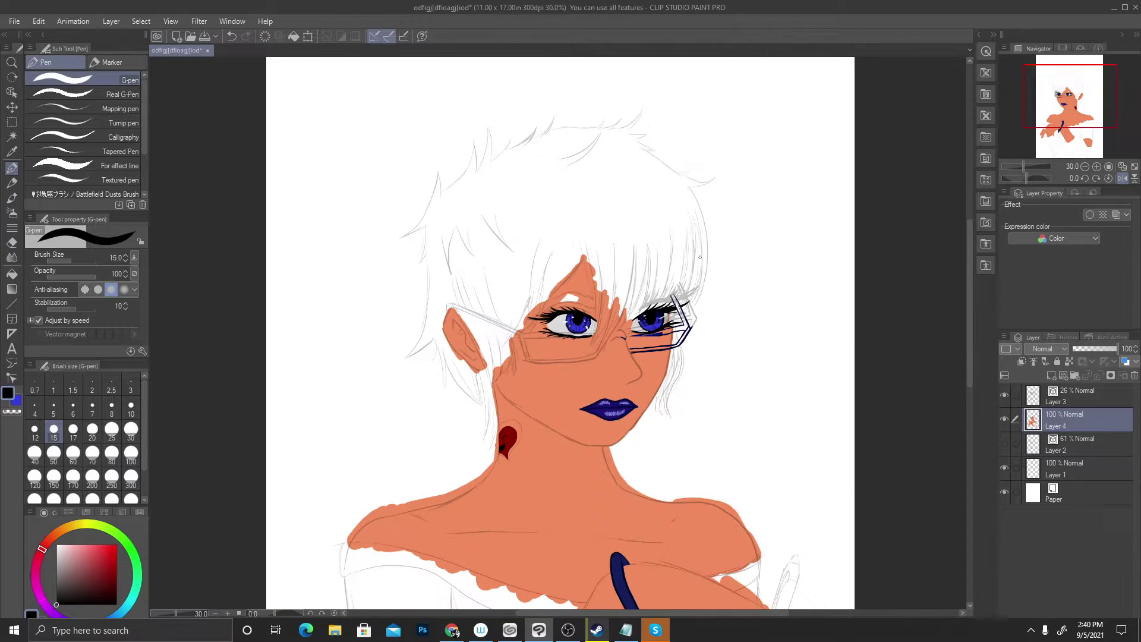
scroll(700, 252, down, 1)
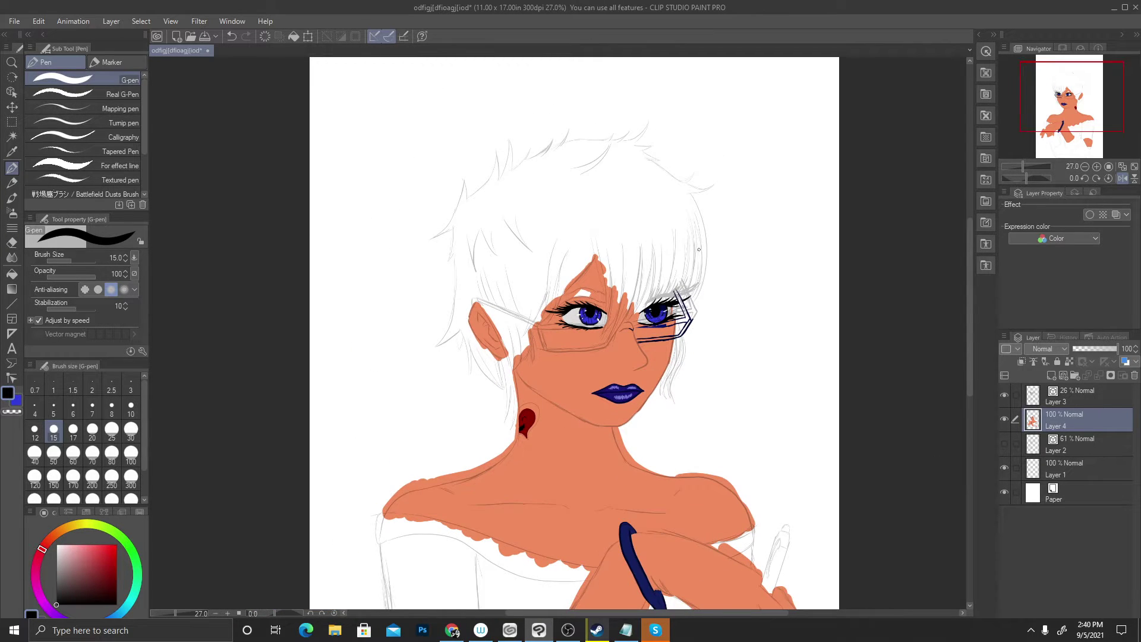
scroll(601, 290, up, 3)
scroll(601, 291, up, 6)
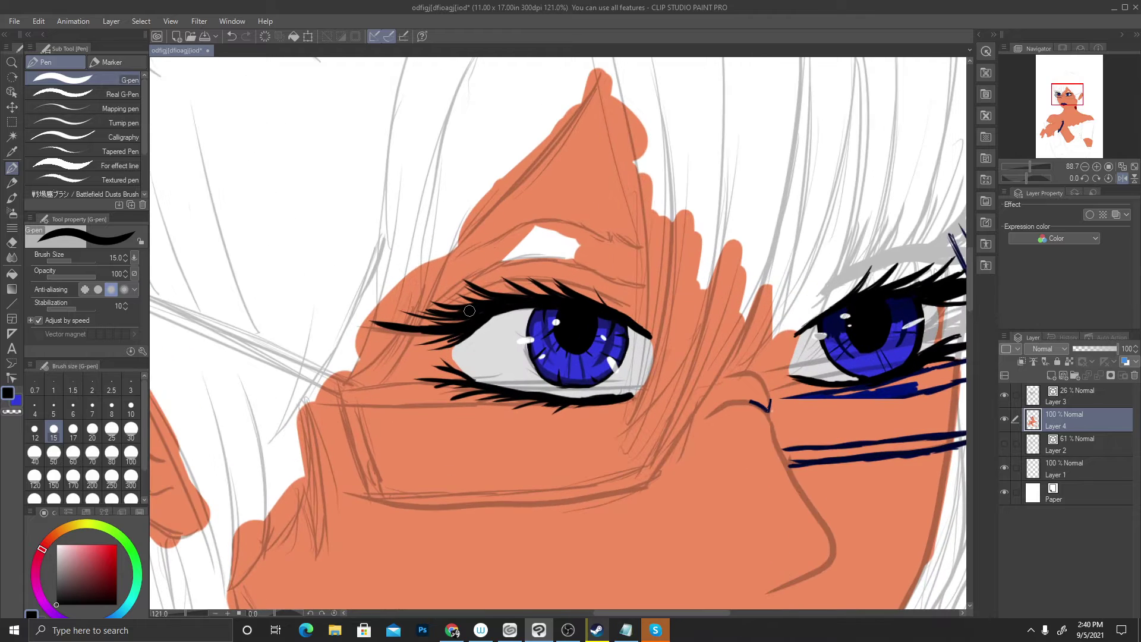
scroll(476, 309, down, 2)
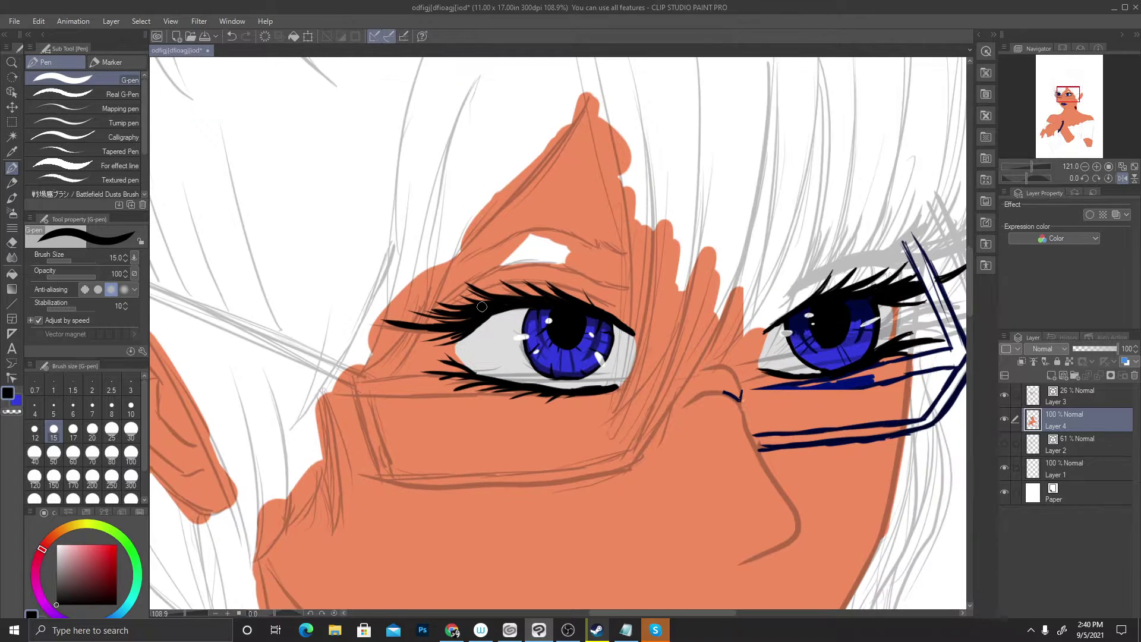
scroll(505, 295, up, 2)
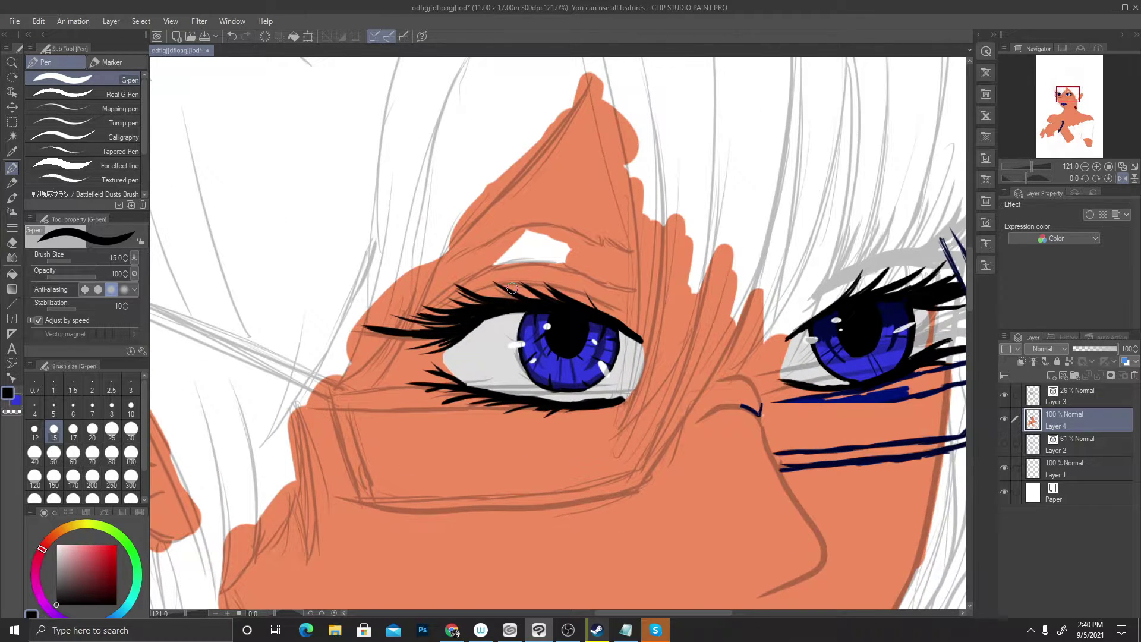
scroll(511, 289, down, 1)
scroll(511, 289, up, 2)
Set the G-pen size to 30 and try a sampled white stroke across the outer upper lashes
alt+click(564, 251)
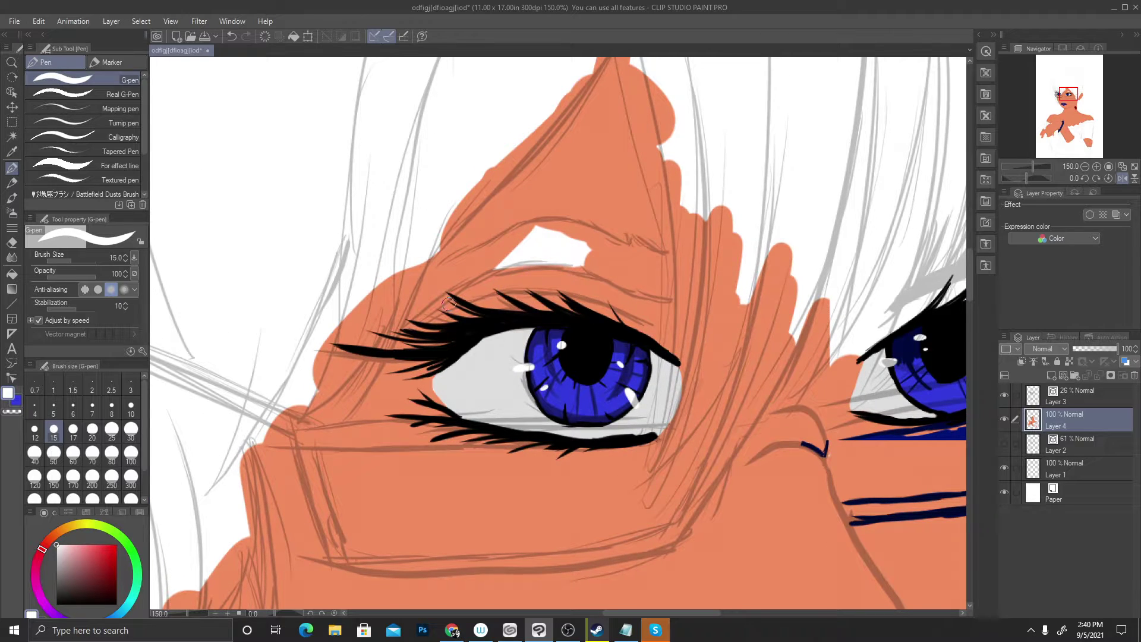
click(130, 430)
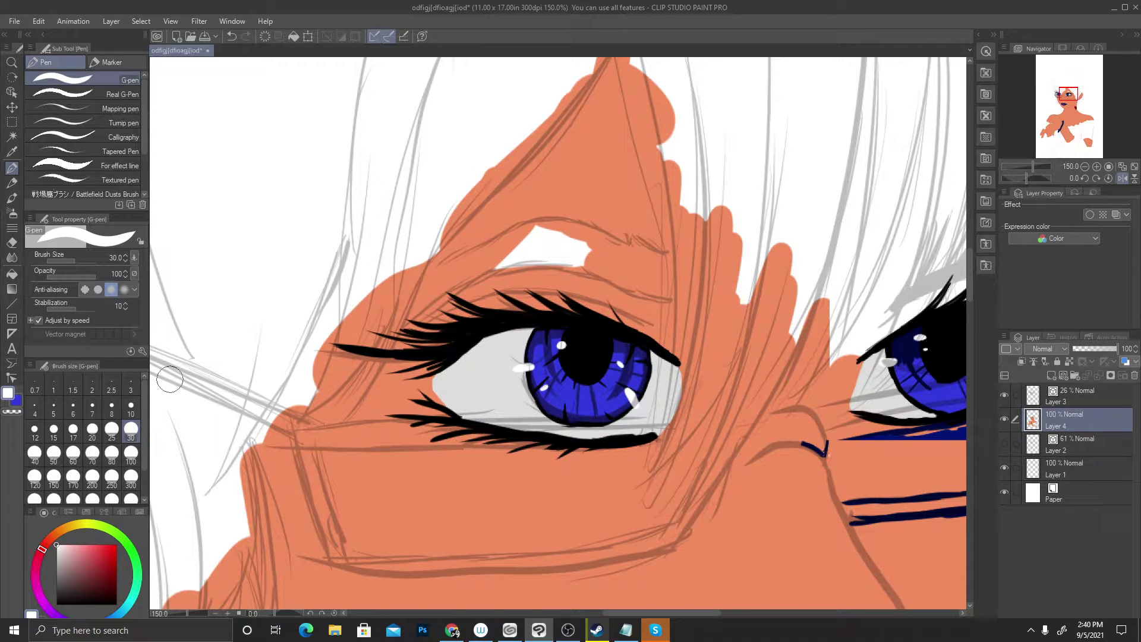
mouse_move(508, 264)
mouse_down()
mouse_move(384, 383)
mouse_move(415, 334)
mouse_move(381, 363)
mouse_up()
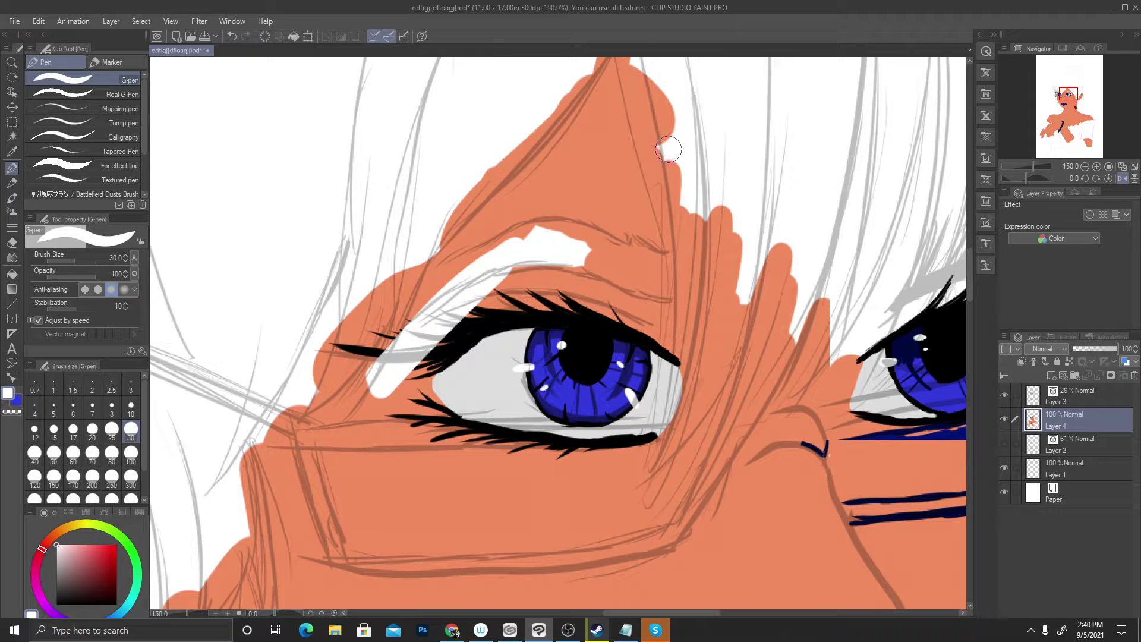
key(ctrl+z)
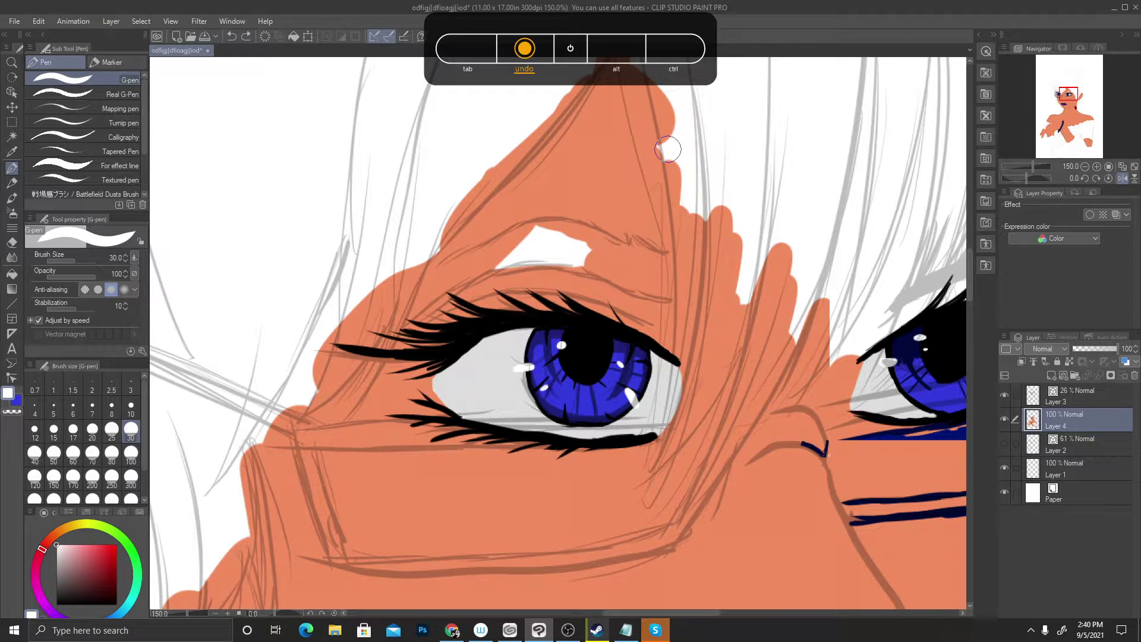
Paint over the lashes of the eye nearer the ear with sampled orange skin colour, then sample the lid line's black
alt+click(595, 173)
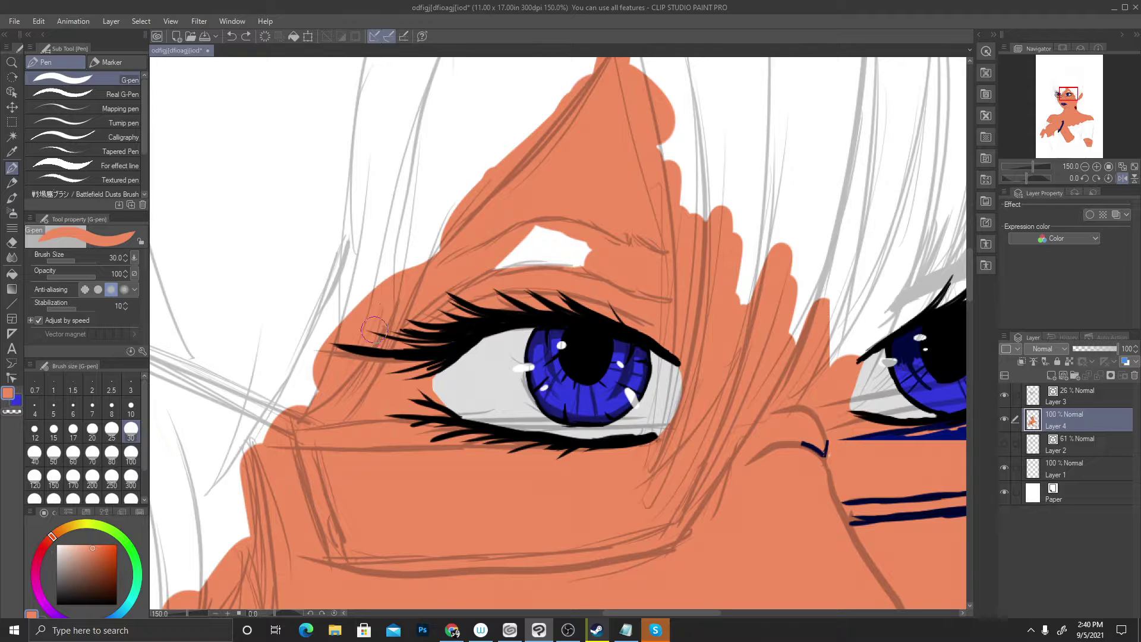
mouse_move(374, 329)
mouse_down()
mouse_move(404, 309)
mouse_move(354, 334)
mouse_move(337, 362)
mouse_move(351, 378)
mouse_move(462, 279)
mouse_move(353, 409)
mouse_move(424, 320)
mouse_move(487, 282)
mouse_move(378, 386)
mouse_move(490, 280)
mouse_move(376, 382)
mouse_move(478, 301)
mouse_move(403, 349)
mouse_move(509, 281)
mouse_move(419, 335)
mouse_move(562, 281)
mouse_move(465, 302)
mouse_move(542, 296)
mouse_move(452, 308)
mouse_move(611, 295)
mouse_move(534, 285)
mouse_move(586, 295)
mouse_move(526, 299)
mouse_move(625, 314)
mouse_move(584, 278)
mouse_move(413, 307)
mouse_move(385, 330)
mouse_move(409, 413)
mouse_move(390, 438)
mouse_move(373, 401)
mouse_move(408, 444)
mouse_move(396, 389)
mouse_move(448, 446)
mouse_move(430, 429)
mouse_move(495, 454)
mouse_move(625, 460)
mouse_move(461, 437)
mouse_move(422, 405)
mouse_move(446, 431)
mouse_move(412, 382)
mouse_move(455, 340)
mouse_up()
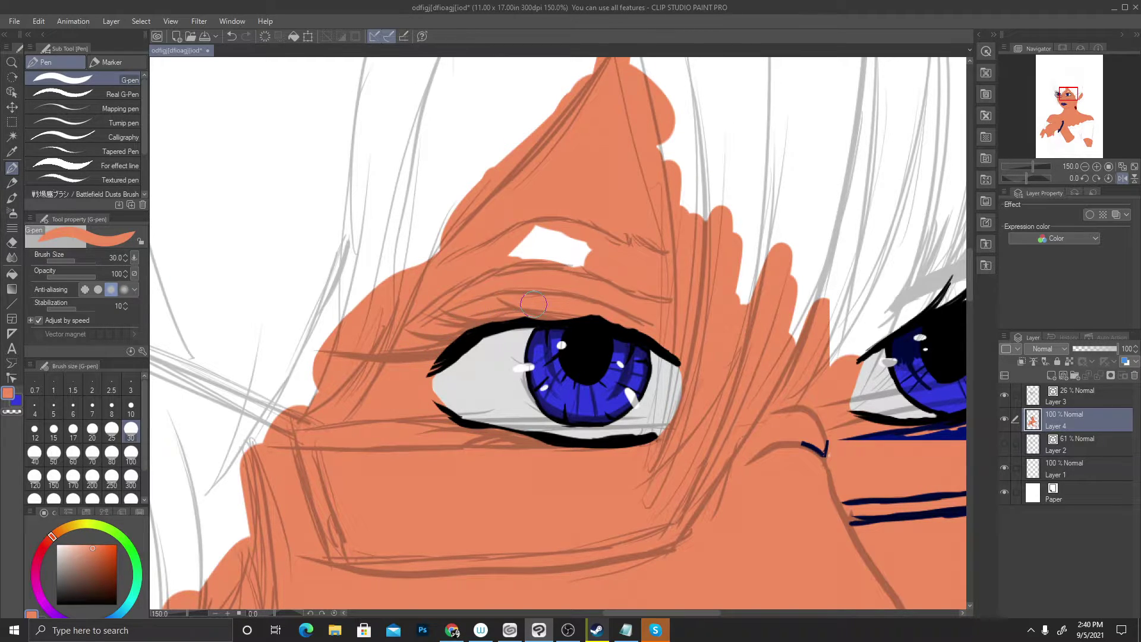
alt+click(519, 331)
alt+click(531, 322)
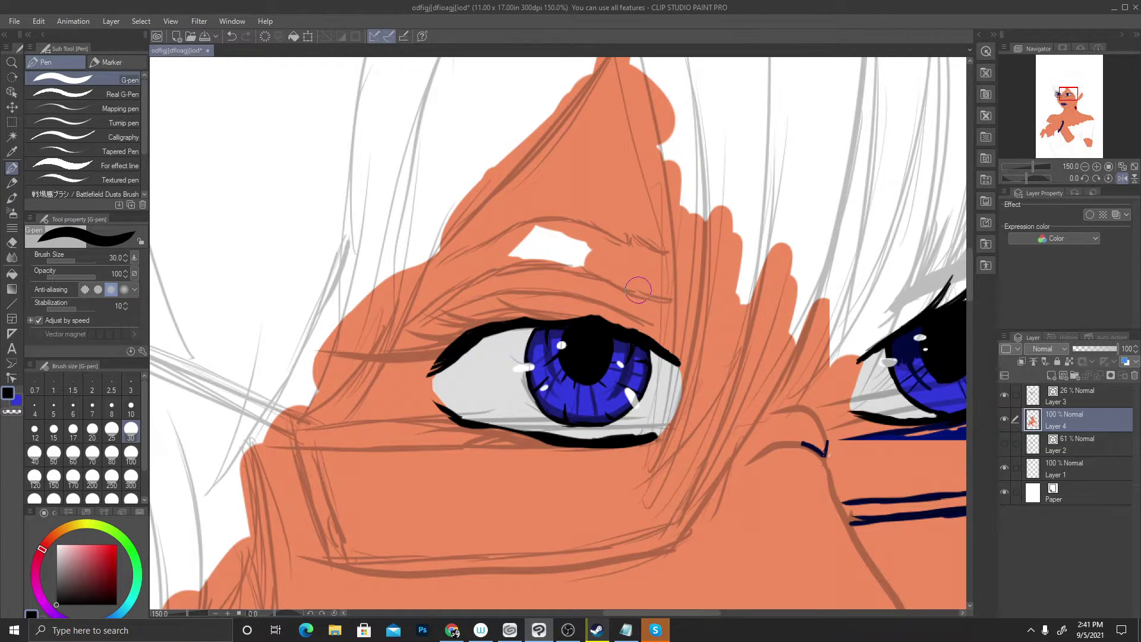
scroll(633, 383, up, 3)
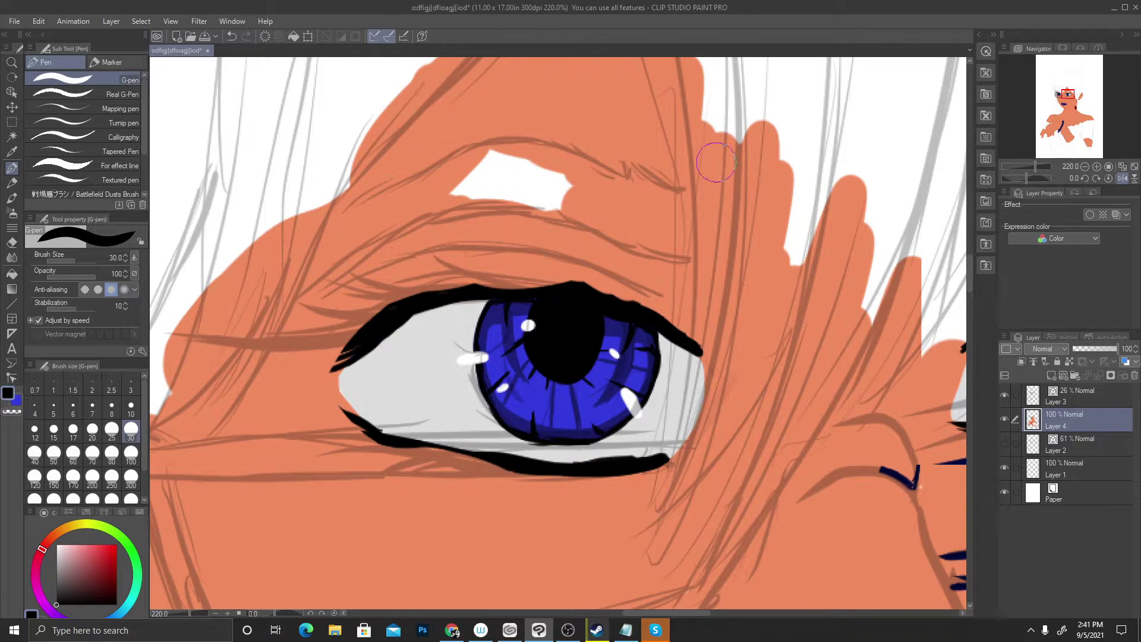
drag(699, 342, 681, 325)
key(ctrl+z)
mouse_move(672, 325)
mouse_down()
mouse_move(598, 296)
mouse_move(510, 292)
mouse_move(428, 259)
mouse_up()
key(ctrl+z)
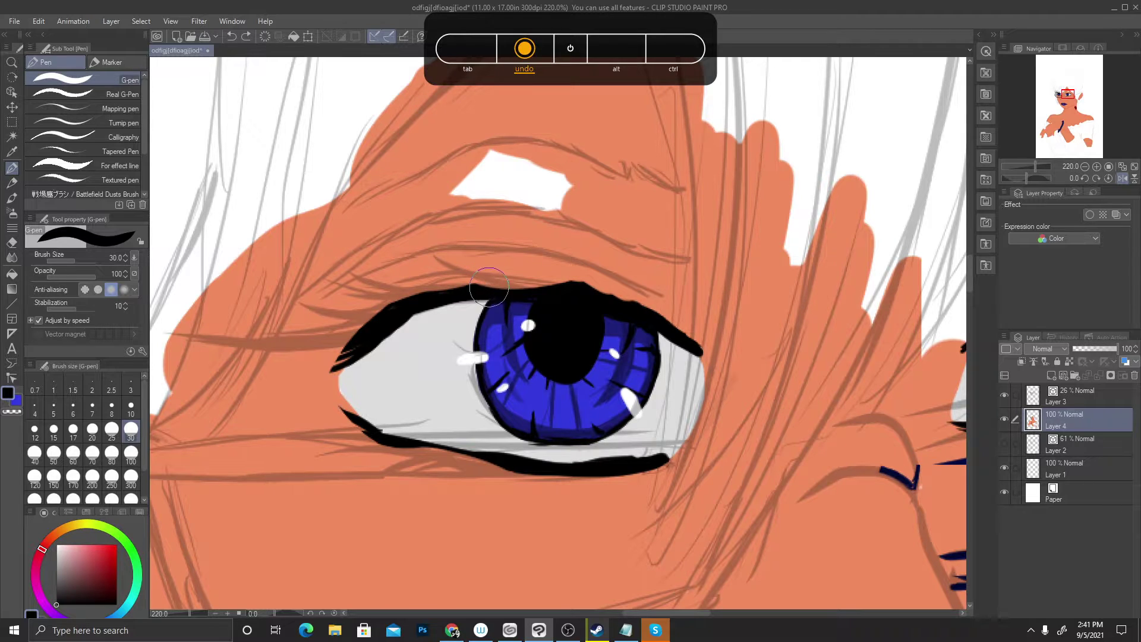
Draw one long curved black lash sweeping outward from the outer corner of the upper lid
scroll(445, 446, up, 3)
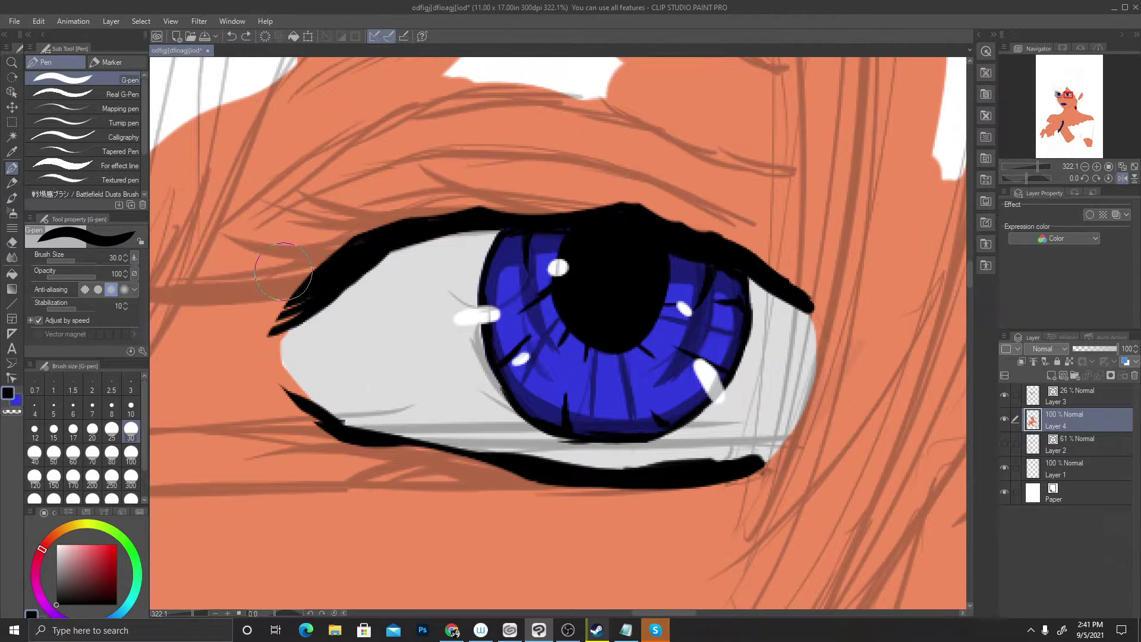
mouse_move(297, 306)
mouse_down()
mouse_move(263, 307)
mouse_move(152, 262)
mouse_up()
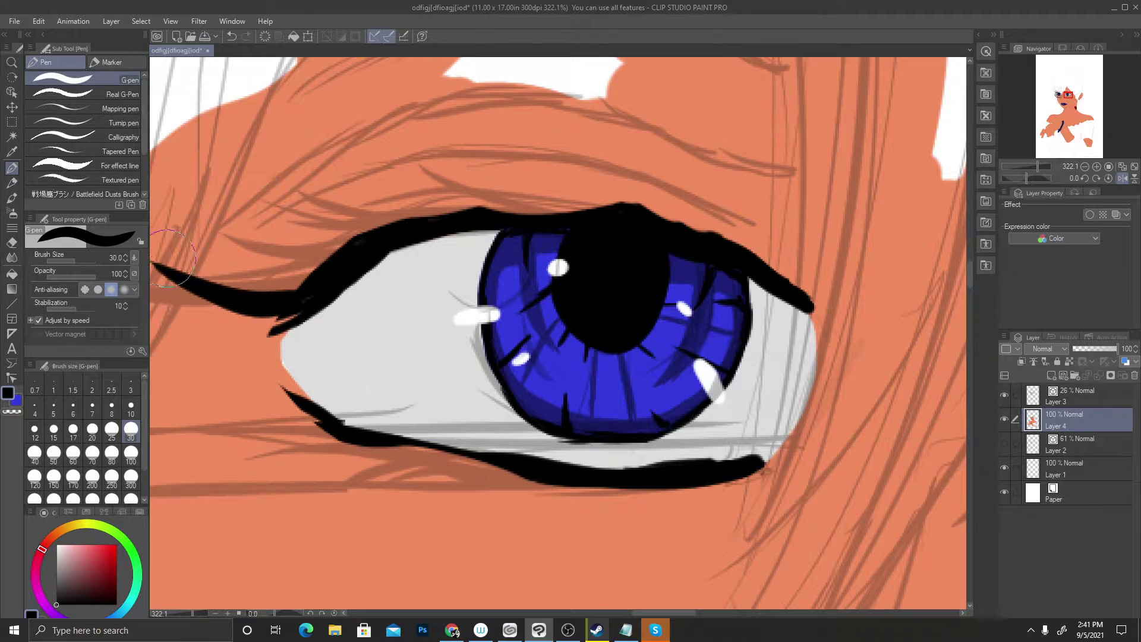
drag(321, 258, 200, 246)
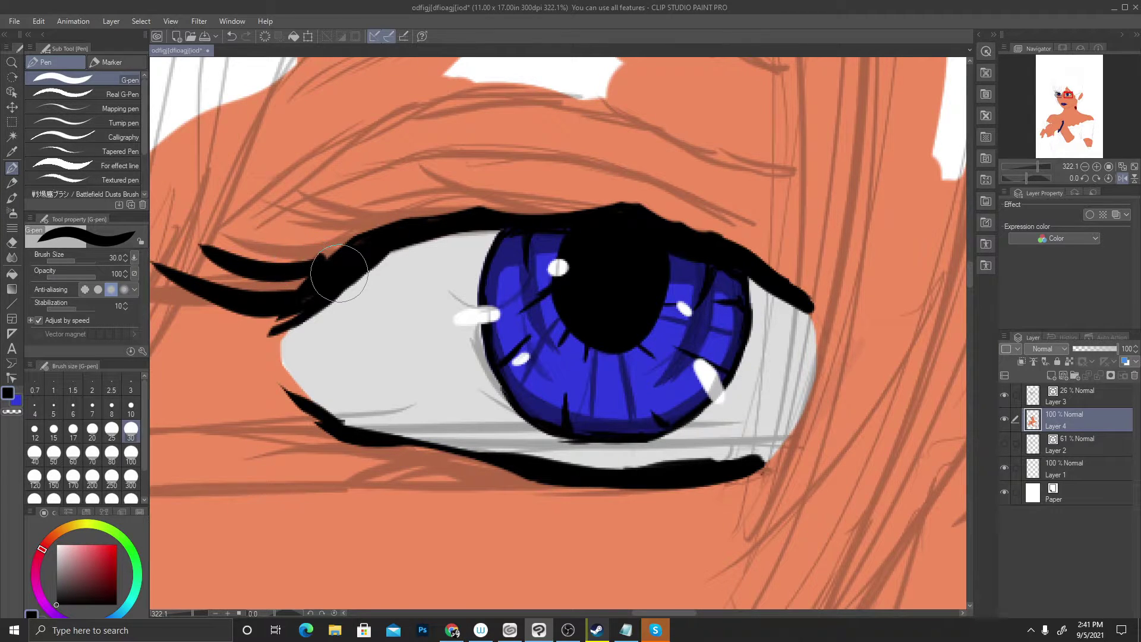
key(Tab)
Hide the palettes and draw a second, shorter black lash just above the long outer one
key(Tab)
key(ctrl+z)
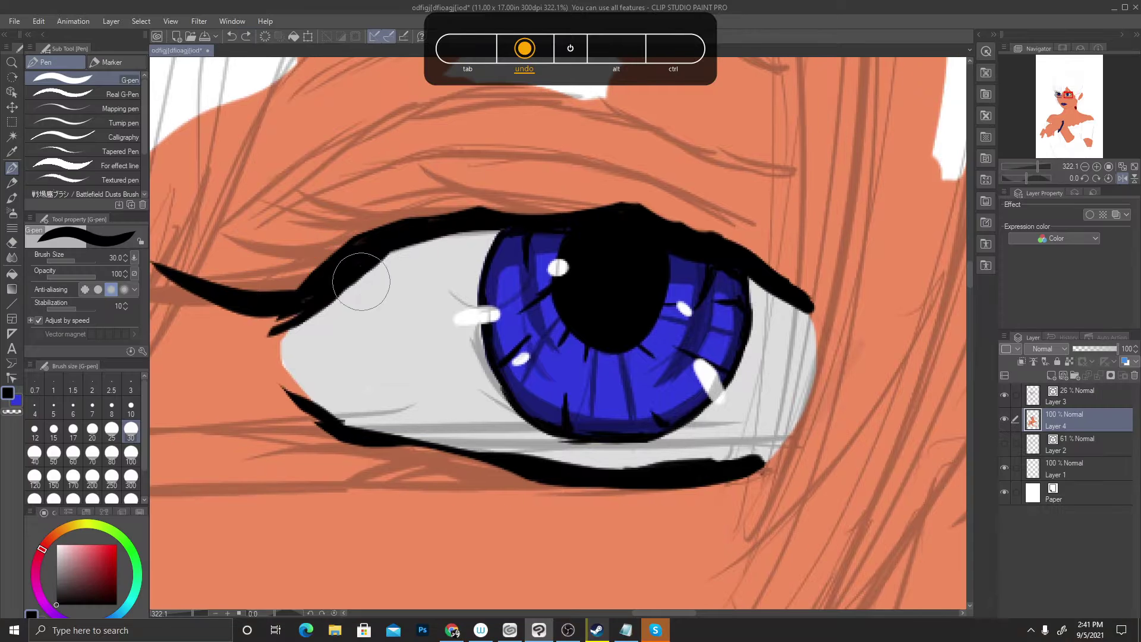
scroll(621, 318, down, 3)
scroll(469, 291, up, 3)
key(Tab)
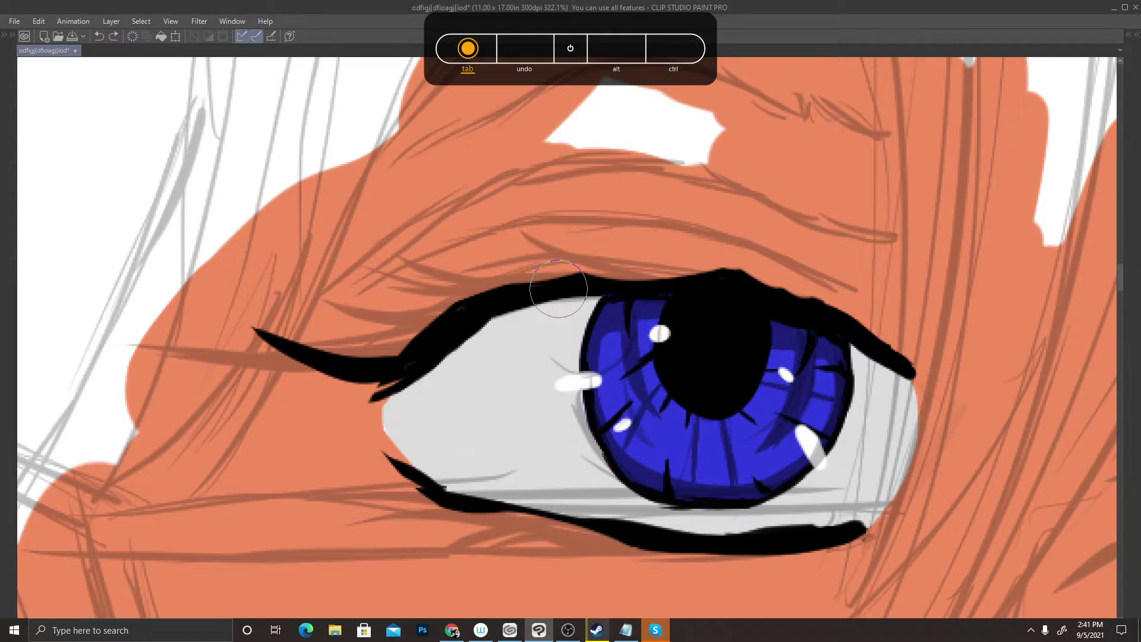
mouse_move(401, 347)
mouse_down()
mouse_move(311, 314)
mouse_move(427, 333)
mouse_move(325, 329)
mouse_move(372, 335)
mouse_move(266, 290)
mouse_up()
key(ctrl+z)
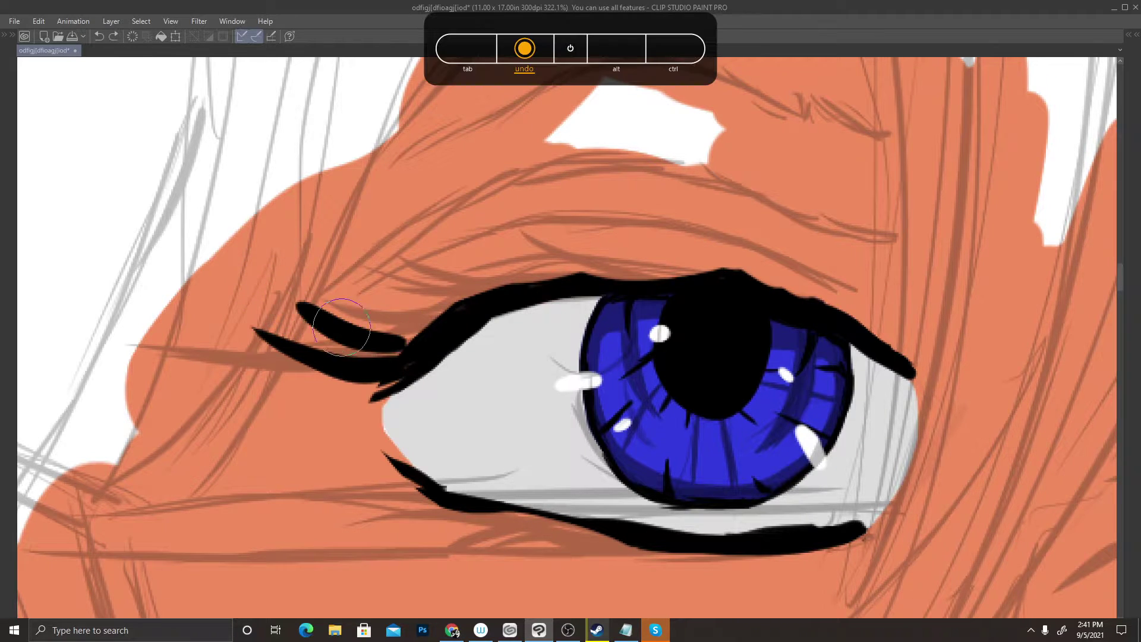
key(ctrl+z)
drag(304, 315, 419, 337)
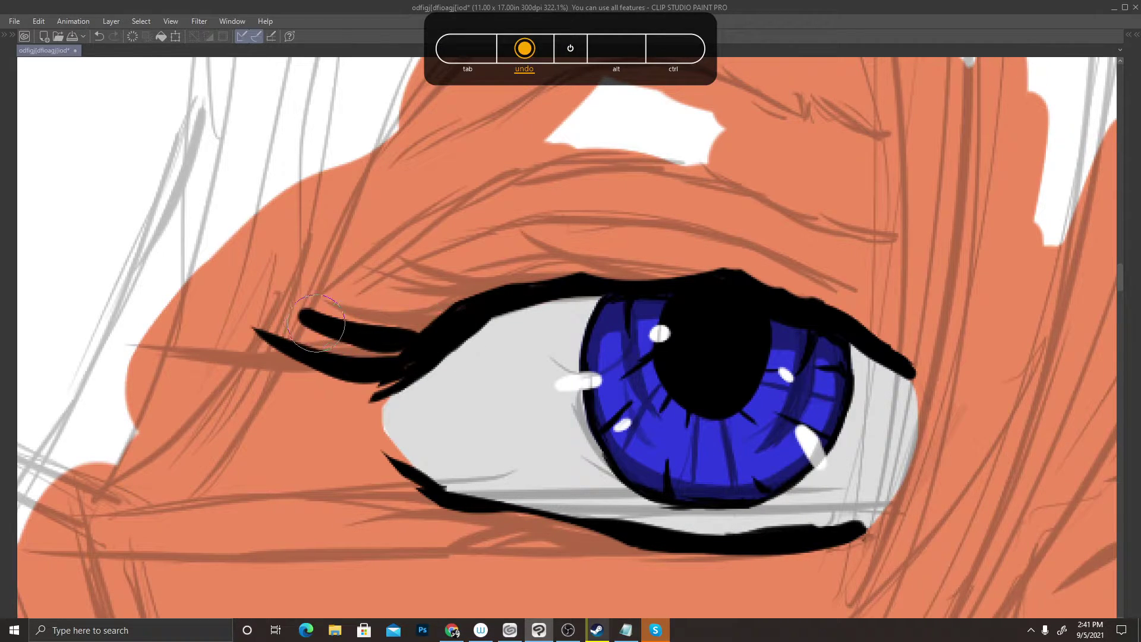
Add more short black lashes at the upper lid's outer end and thicken the lid line to the inner corner
drag(290, 320, 459, 319)
drag(325, 330, 443, 316)
mouse_move(330, 296)
mouse_down()
mouse_move(428, 304)
mouse_move(408, 286)
mouse_move(626, 258)
mouse_move(794, 288)
mouse_move(909, 348)
mouse_move(897, 347)
mouse_move(901, 356)
mouse_move(853, 328)
mouse_move(889, 342)
mouse_up()
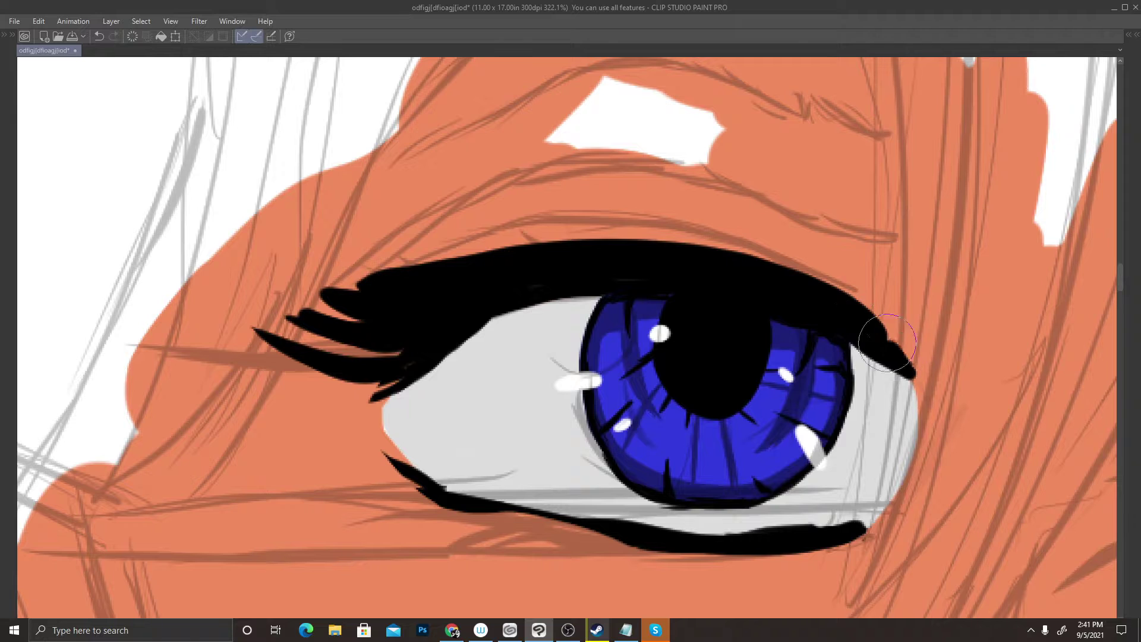
mouse_move(376, 375)
mouse_down()
mouse_move(196, 361)
mouse_move(320, 373)
mouse_up()
key(ctrl+z)
key(ctrl+z)
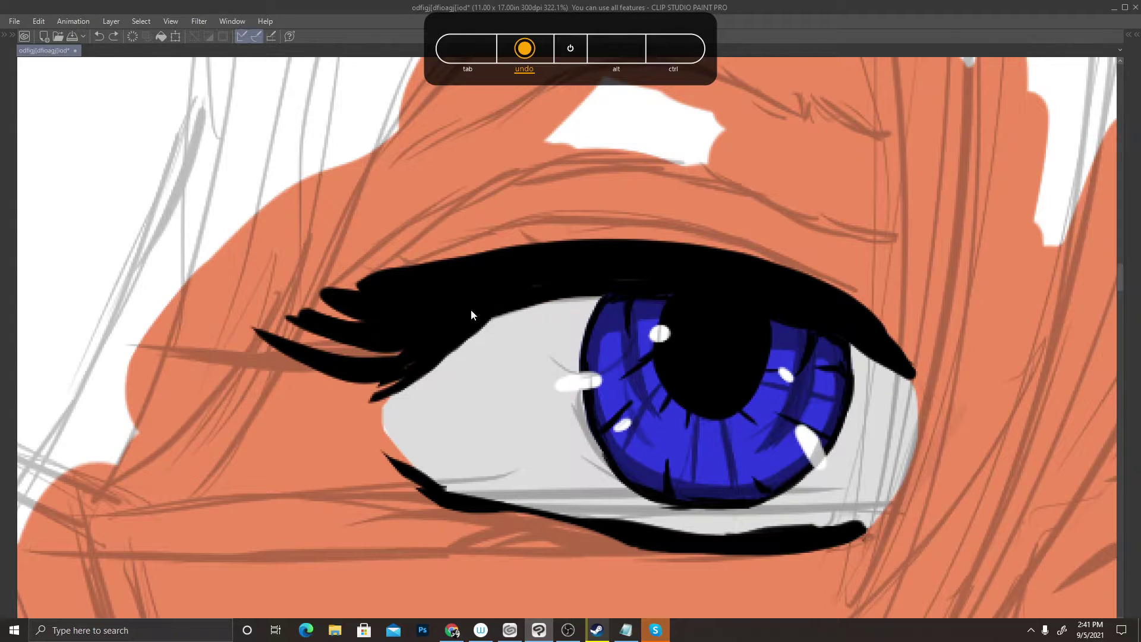
Show the palettes again and reshape the G-pen's pen-pressure curve for brush size so light pressure gives much lower output
key(Tab)
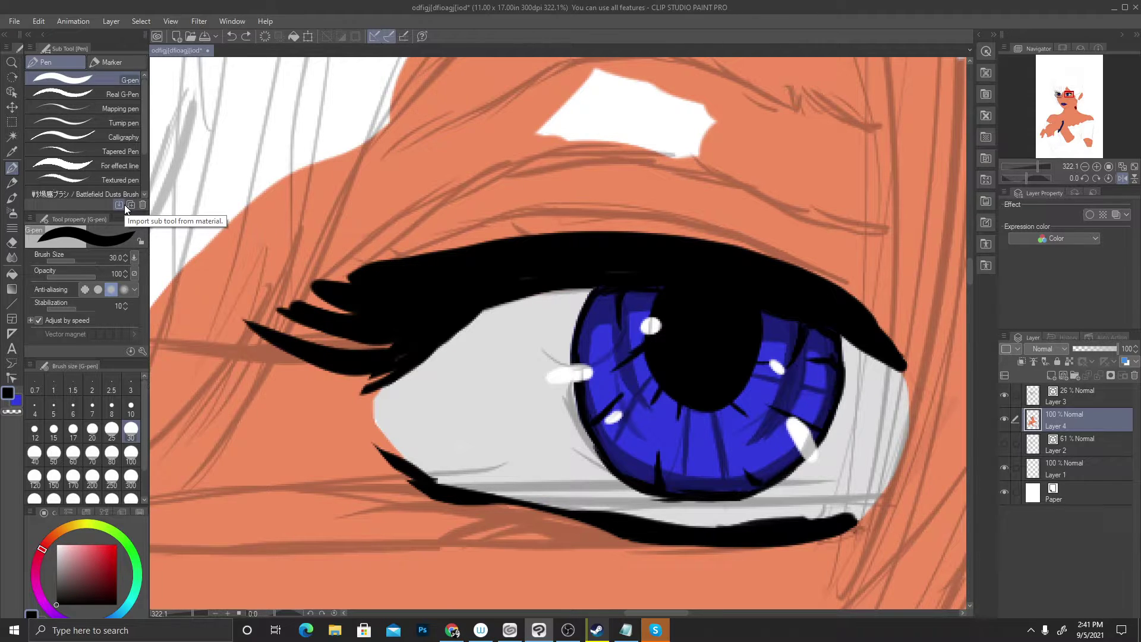
click(134, 258)
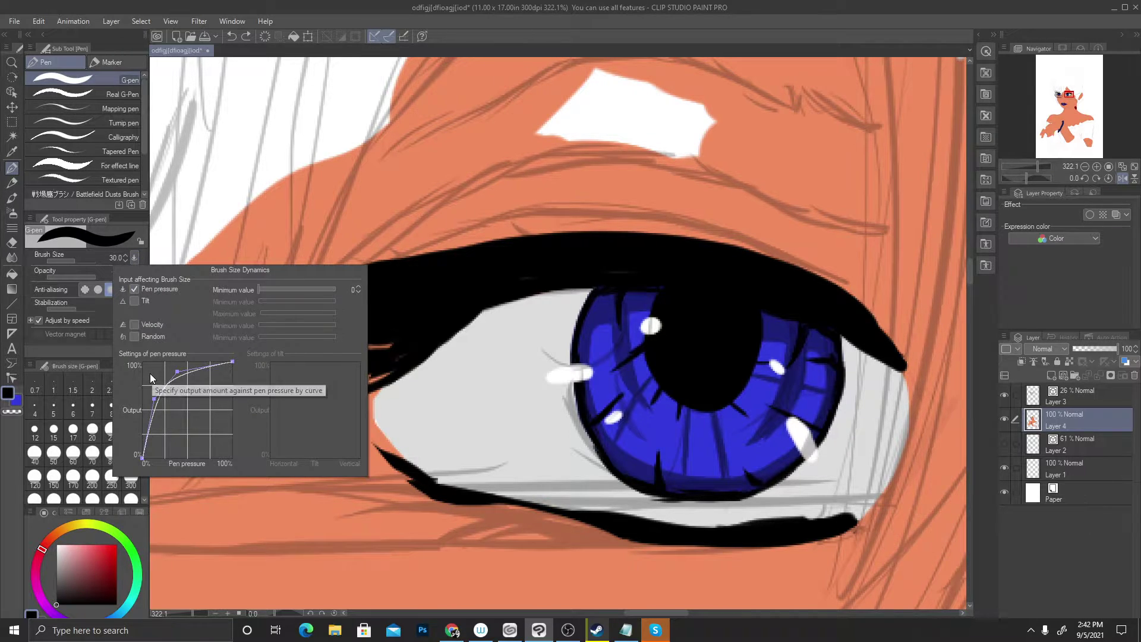
click(154, 397)
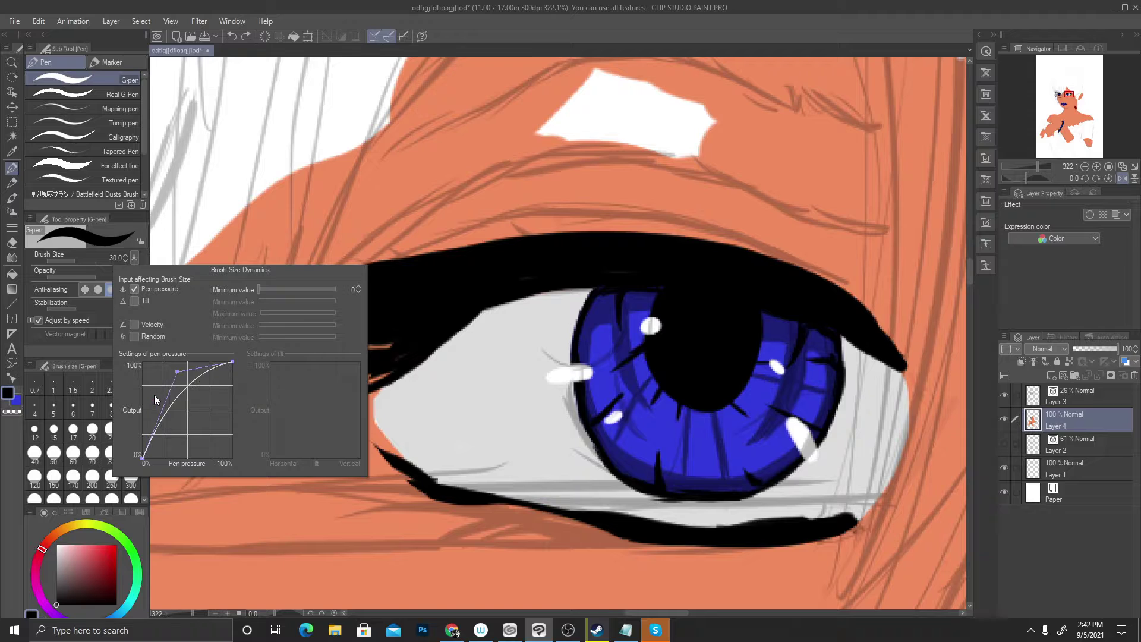
click(183, 440)
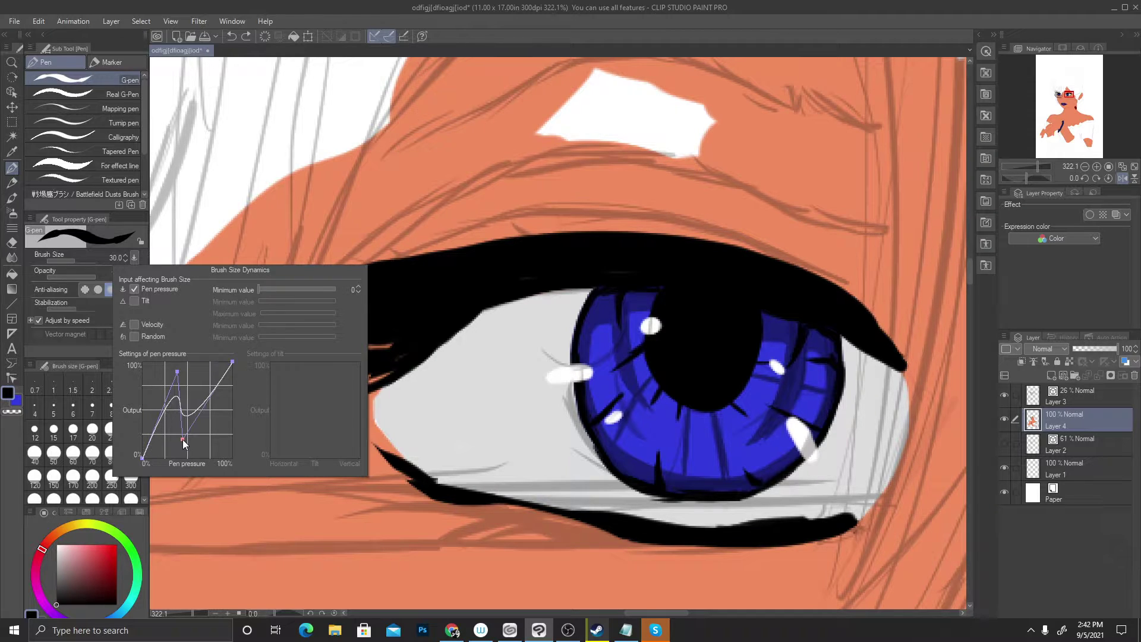
click(171, 438)
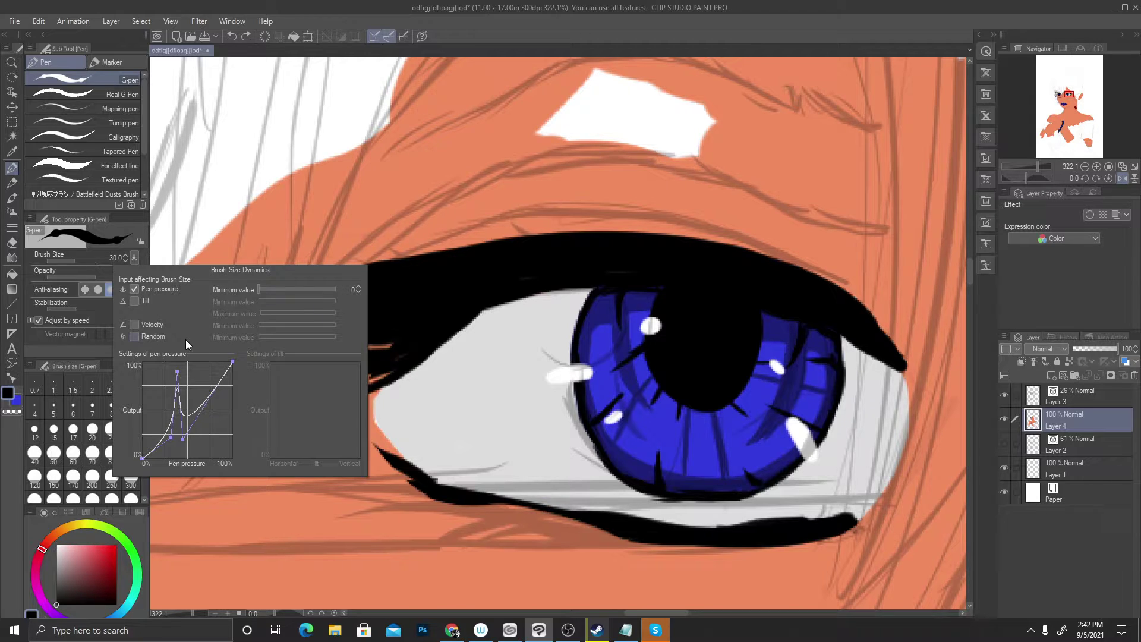
mouse_move(182, 440)
mouse_down()
mouse_move(201, 369)
mouse_move(203, 416)
mouse_move(180, 446)
mouse_up()
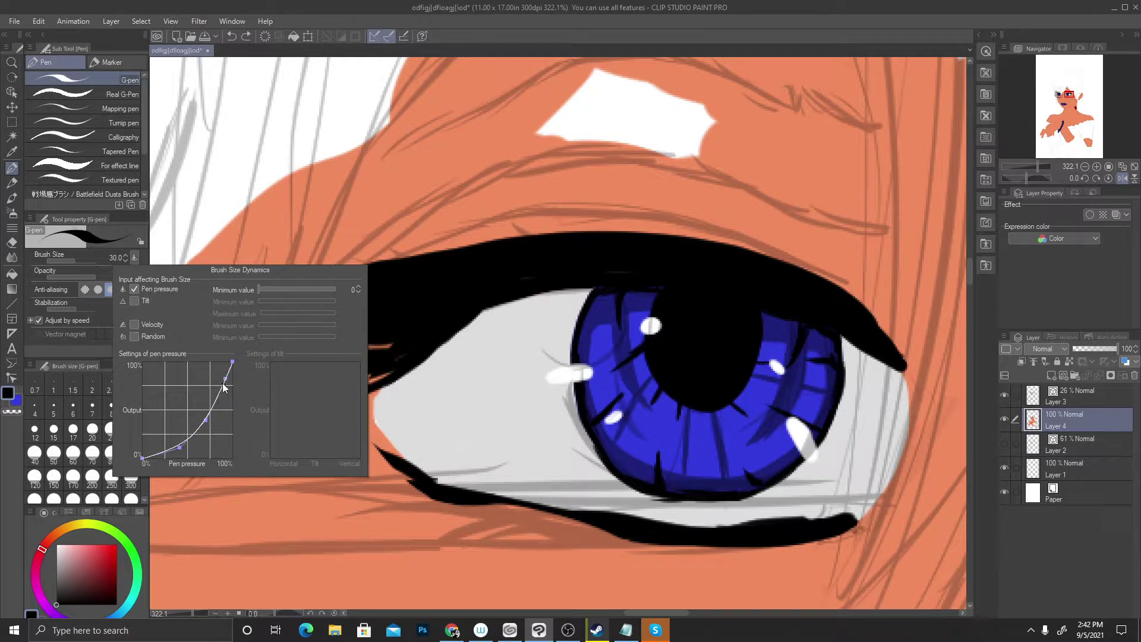
drag(210, 425, 224, 404)
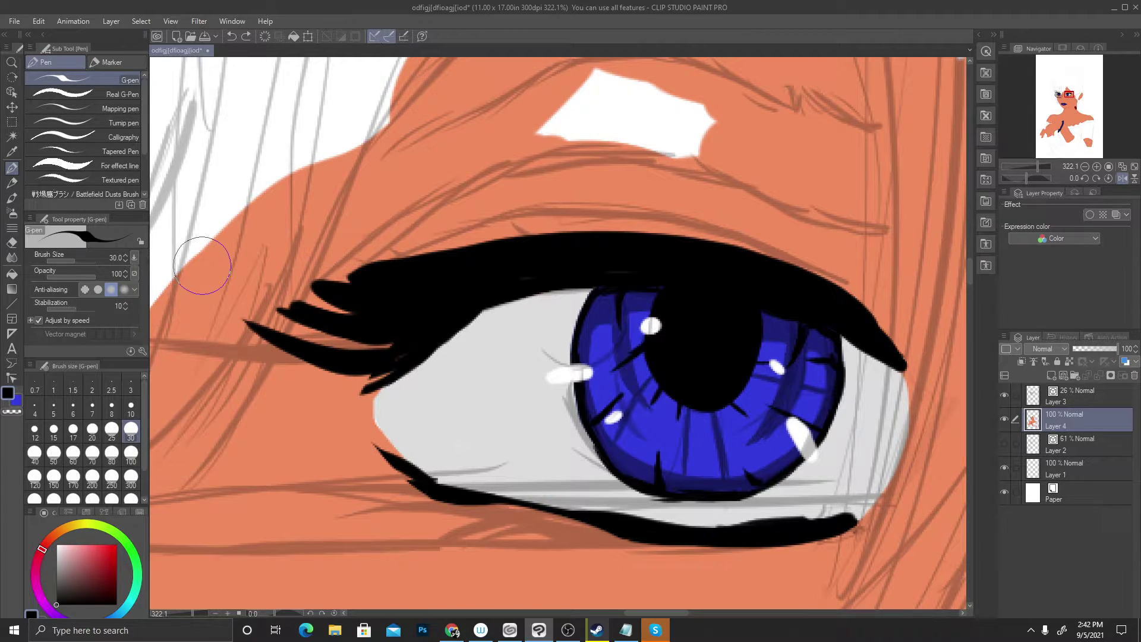
Try several thin, tapered black lashes fanning out from the upper lid's outer end, undoing the strokes each time
mouse_move(347, 229)
mouse_down()
mouse_move(474, 247)
mouse_move(344, 244)
mouse_move(491, 256)
mouse_move(354, 250)
mouse_move(422, 267)
mouse_up()
drag(529, 239, 561, 217)
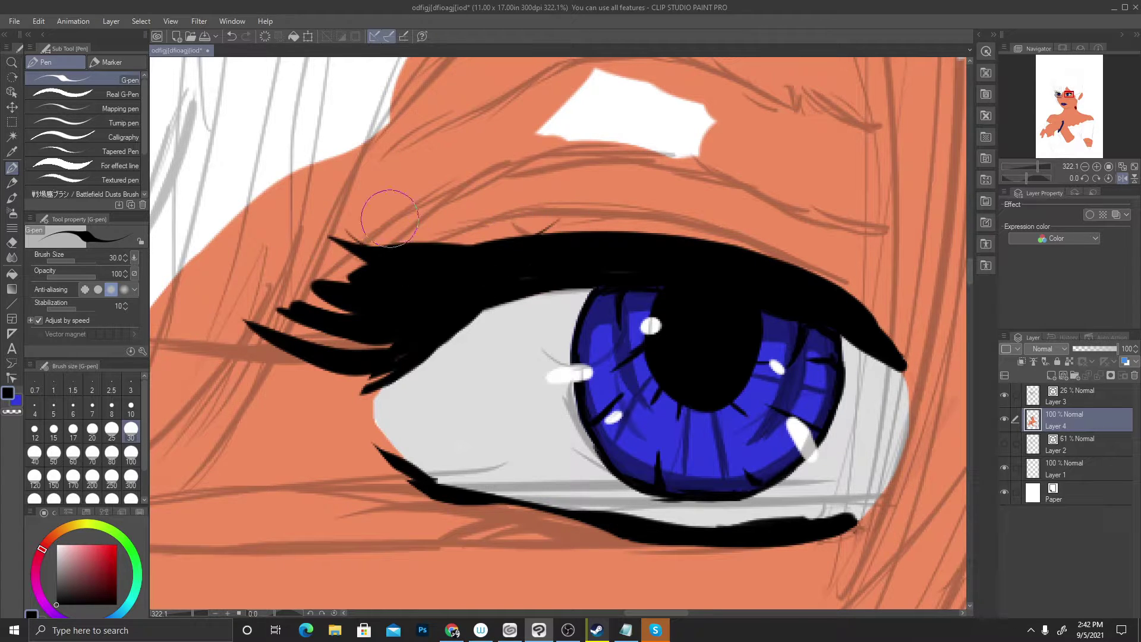
drag(386, 215, 618, 197)
key(ctrl+z)
key(ctrl+z)
key(ctrl+z)
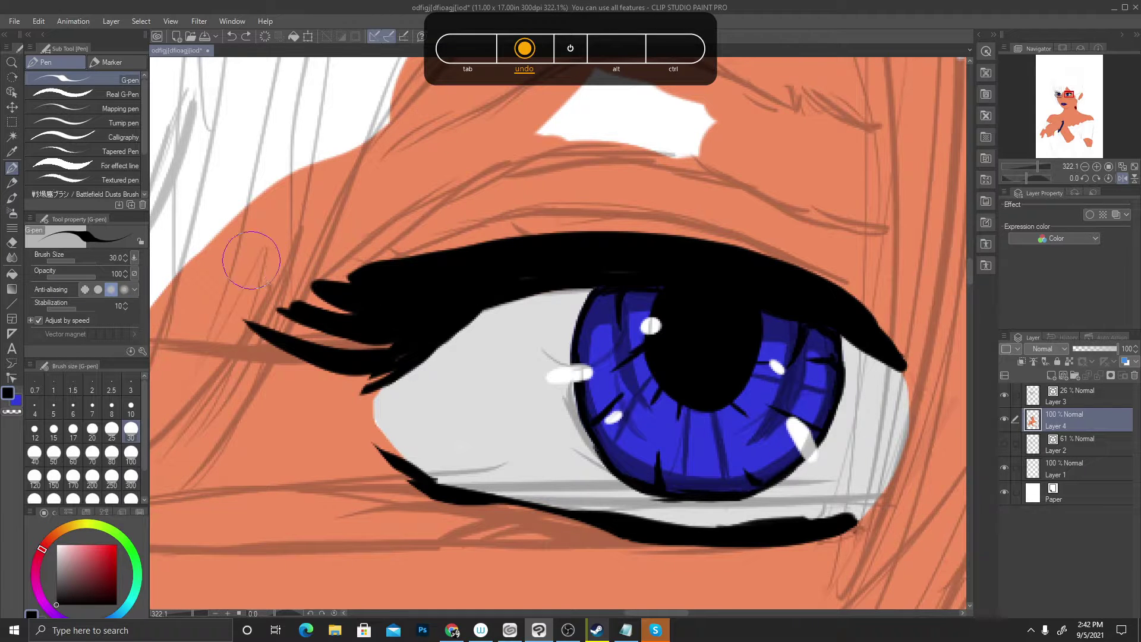
drag(252, 260, 333, 281)
mouse_move(301, 237)
mouse_down()
mouse_move(466, 266)
mouse_move(493, 242)
mouse_up()
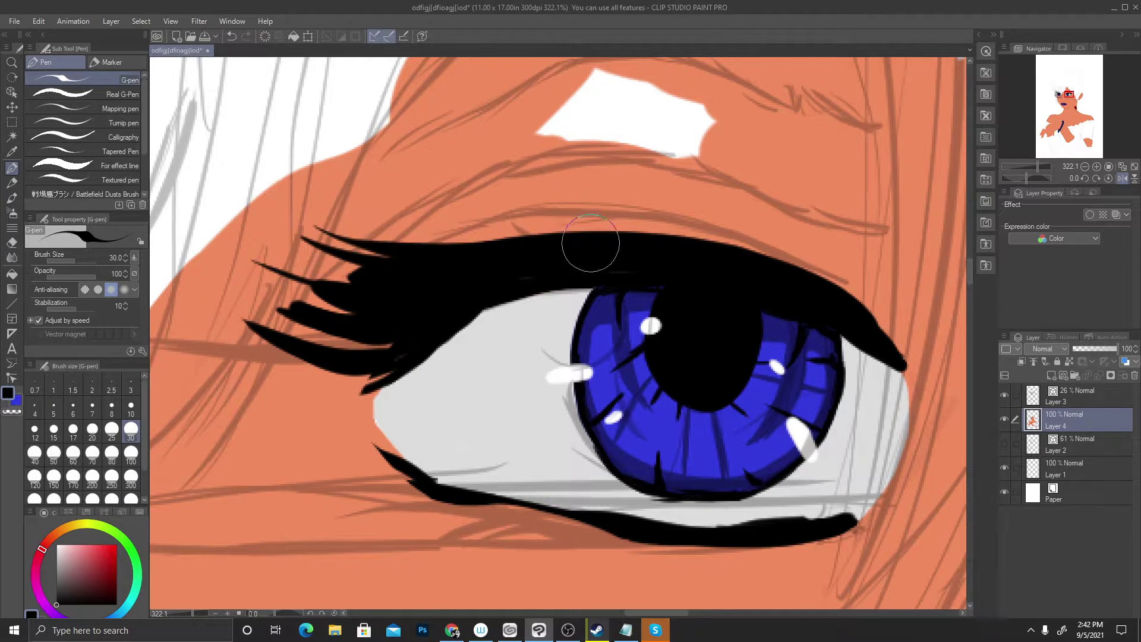
drag(285, 251, 467, 270)
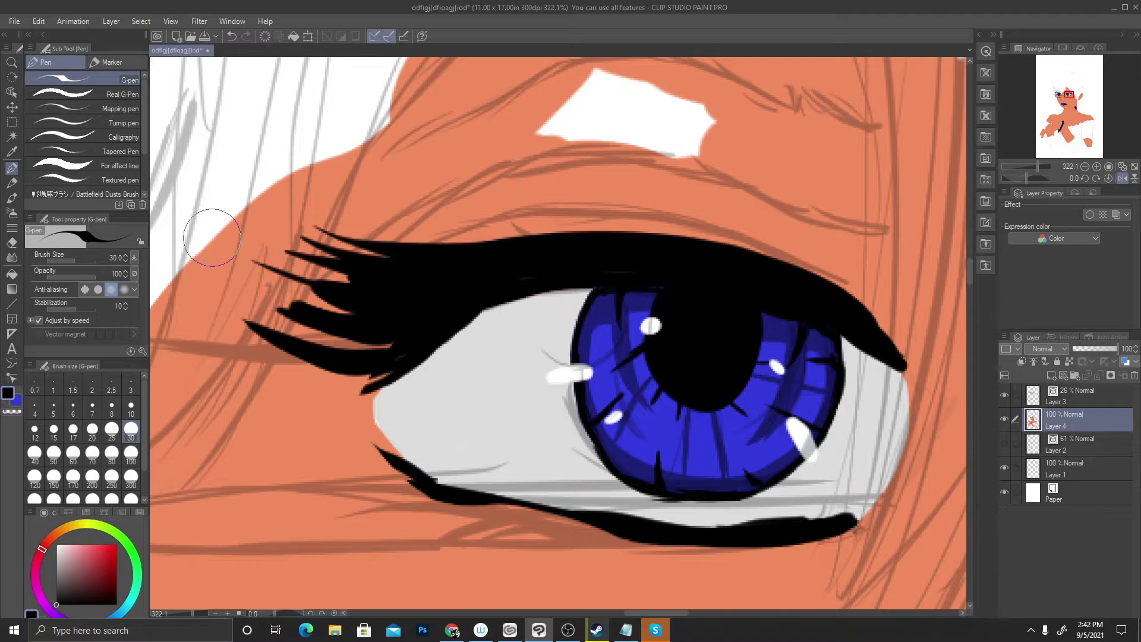
key(ctrl+z)
key(ctrl+z)
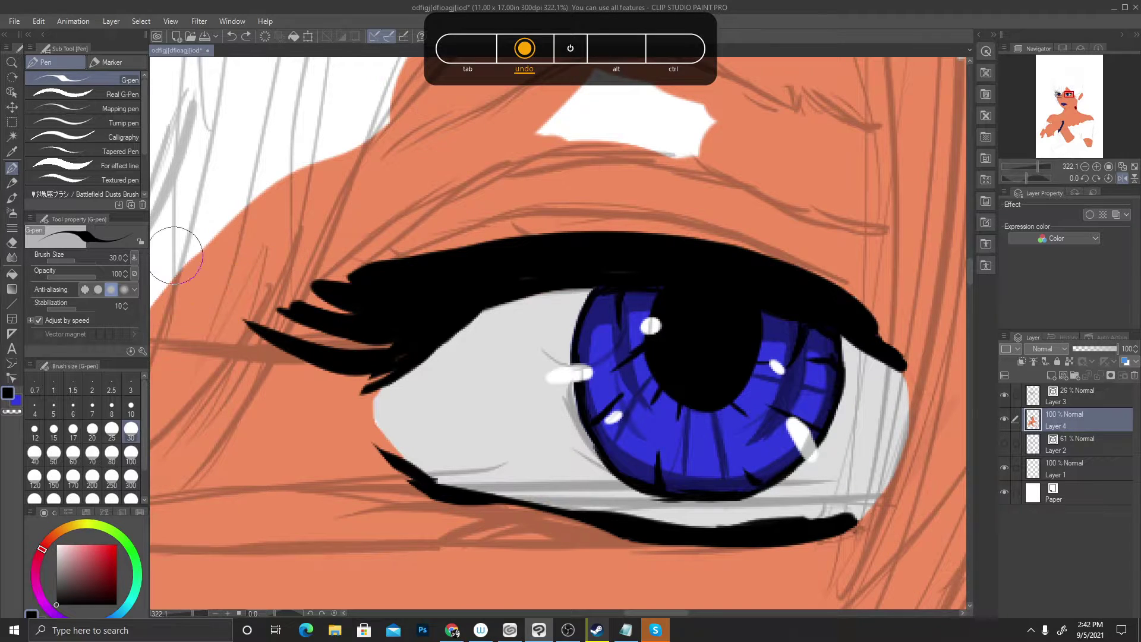
Raise the lower part of the G-pen's pen-pressure curve for brush size into a gentler bend
click(134, 258)
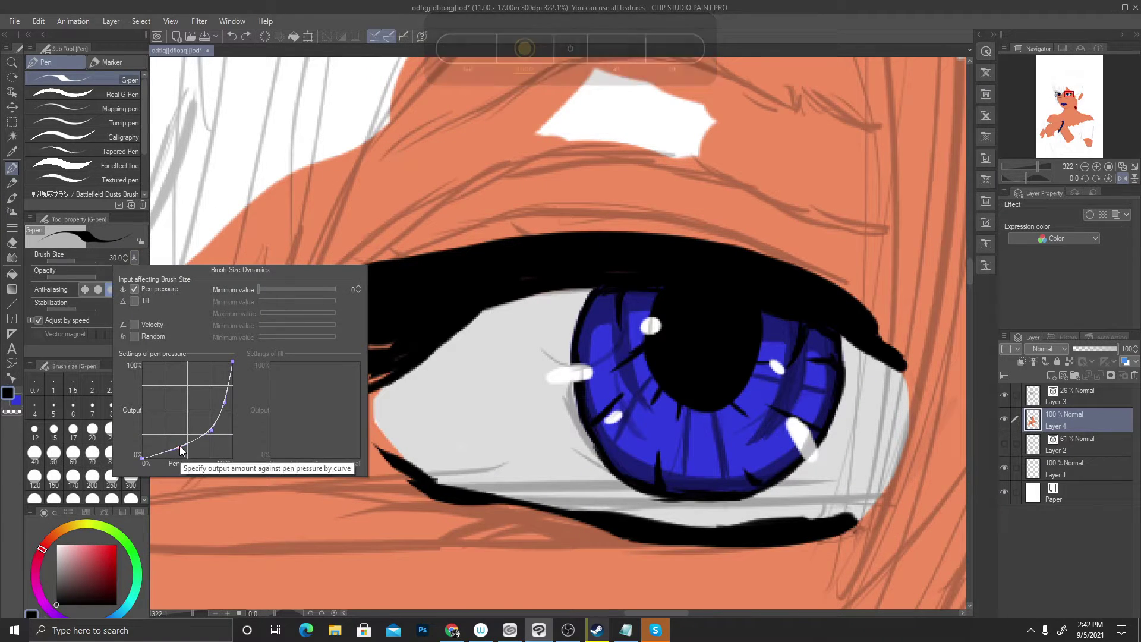
drag(179, 447, 204, 426)
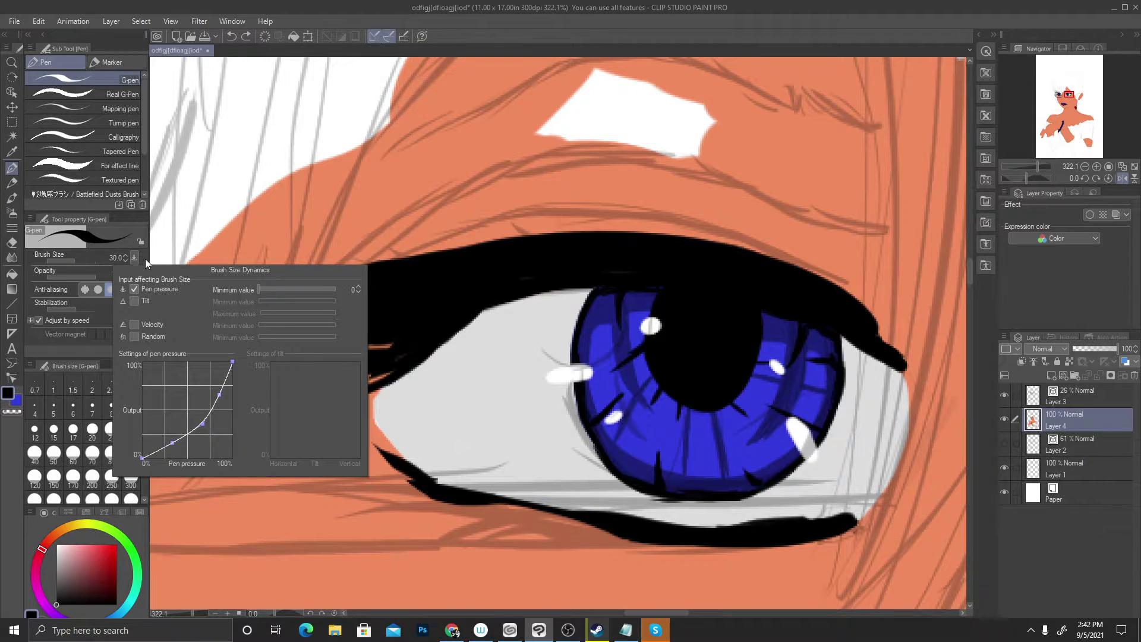
Draw a few short, tapered black lashes above the existing ones at the upper lid's outer end
drag(375, 228, 438, 260)
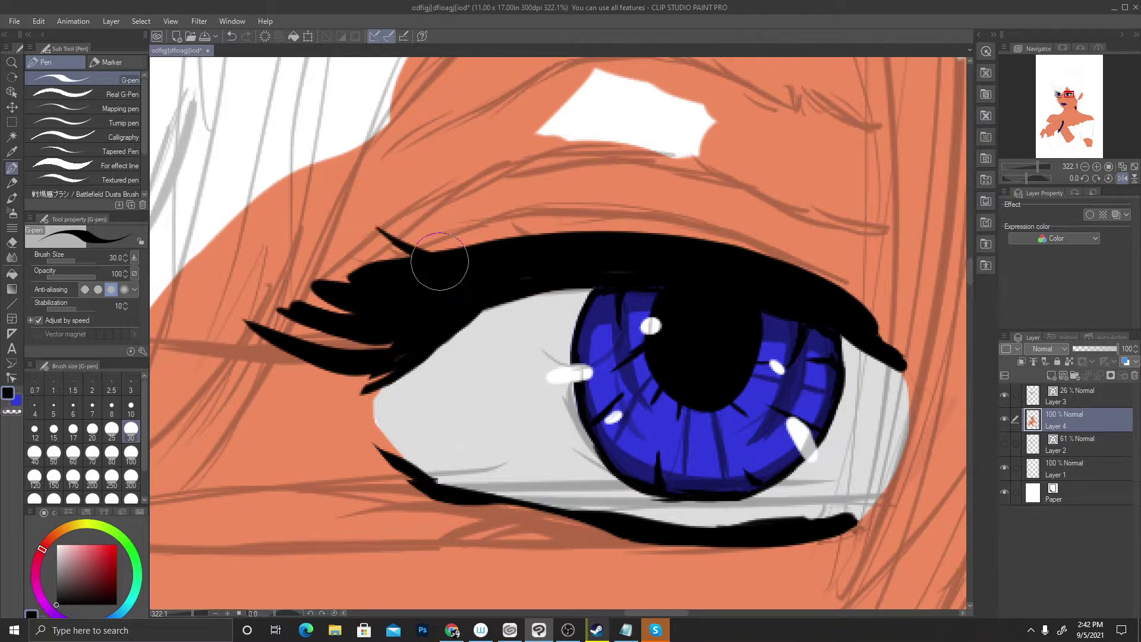
drag(367, 223, 502, 269)
drag(310, 247, 437, 266)
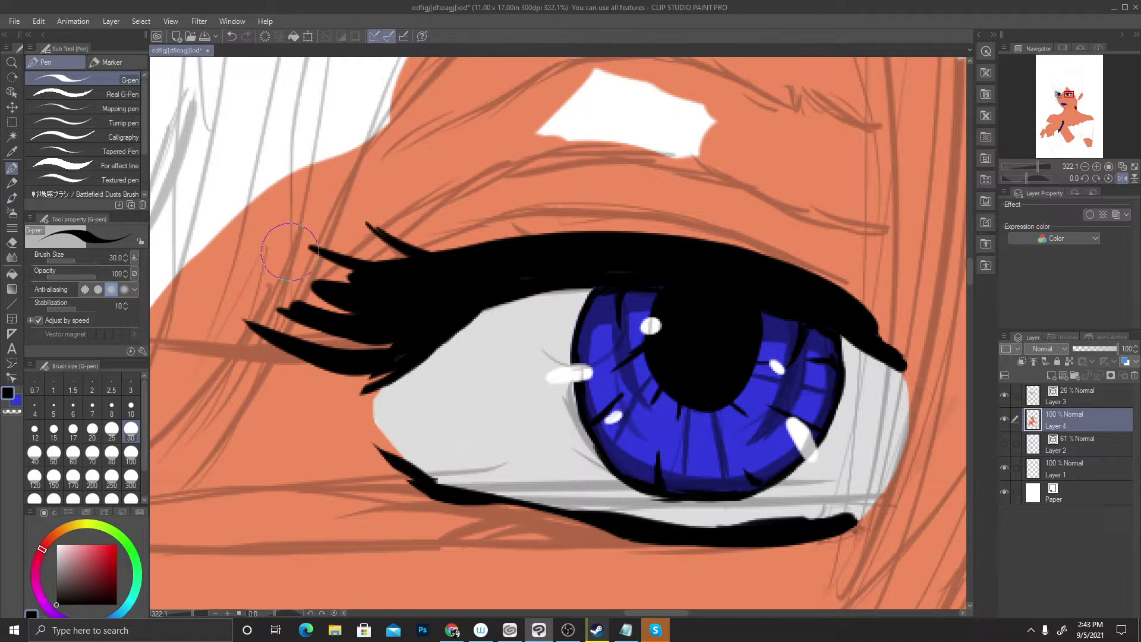
drag(271, 250, 460, 266)
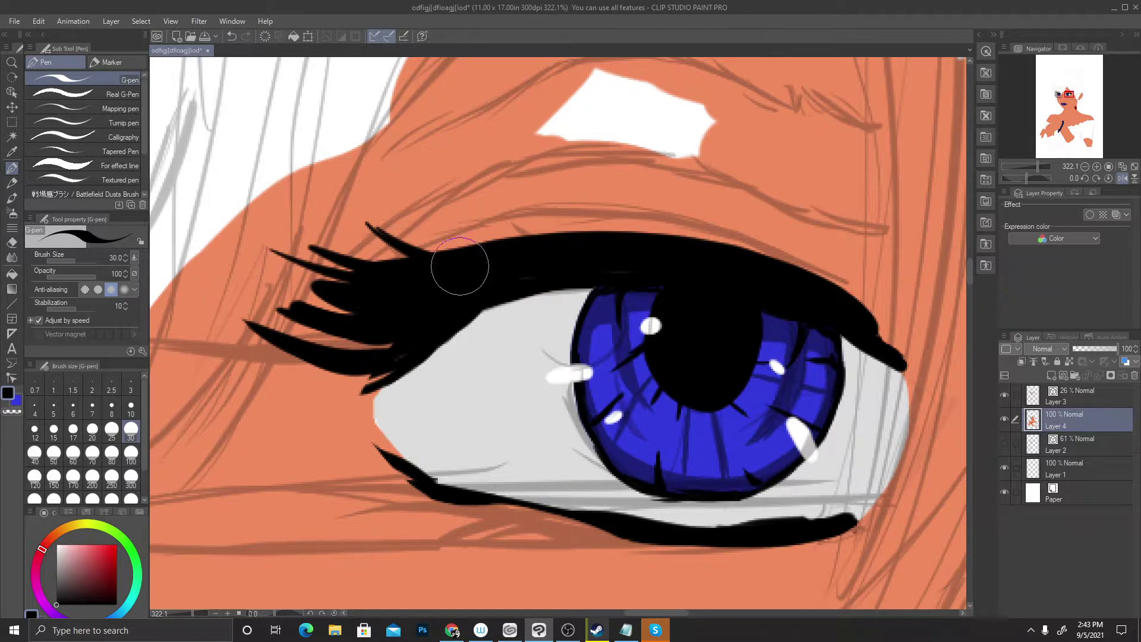
Paint over the outer lashes and trim the lid line's upper edge with the sampled skin orange, then resample the lid's black
alt+click(239, 384)
mouse_move(239, 385)
mouse_down()
mouse_move(372, 250)
mouse_move(296, 345)
mouse_move(286, 330)
mouse_move(403, 195)
mouse_move(244, 382)
mouse_move(345, 258)
mouse_up()
alt+click(464, 140)
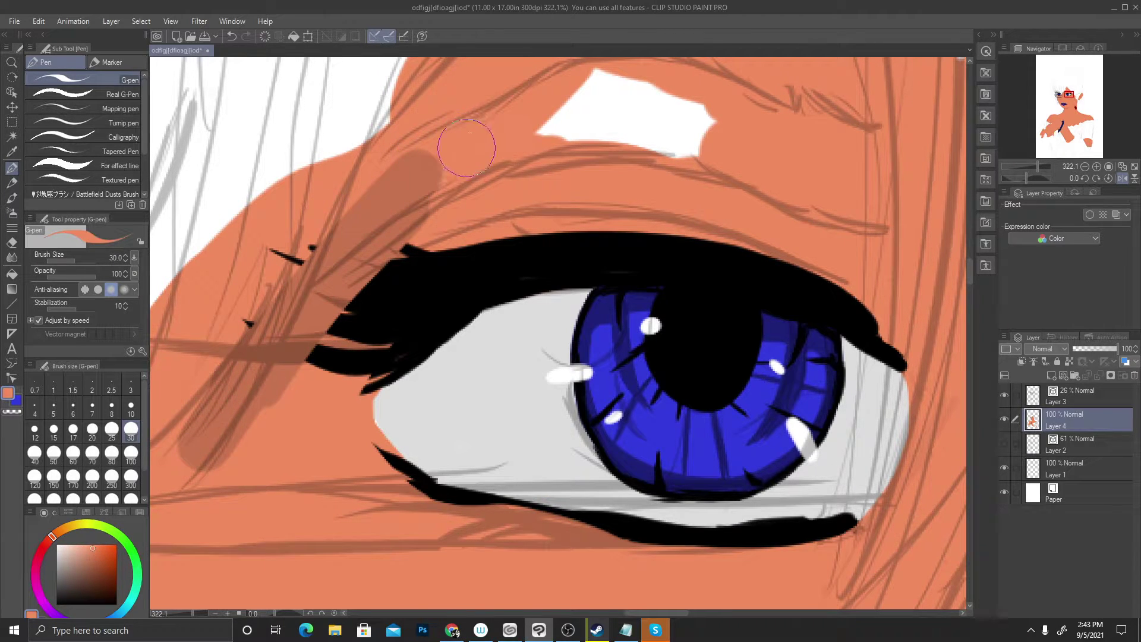
mouse_move(250, 385)
mouse_down()
mouse_move(389, 194)
mouse_move(344, 226)
mouse_move(204, 422)
mouse_move(332, 251)
mouse_move(249, 388)
mouse_move(377, 210)
mouse_move(290, 360)
mouse_move(448, 165)
mouse_move(286, 386)
mouse_move(430, 175)
mouse_move(302, 257)
mouse_move(399, 284)
mouse_move(493, 231)
mouse_move(635, 212)
mouse_move(778, 249)
mouse_up()
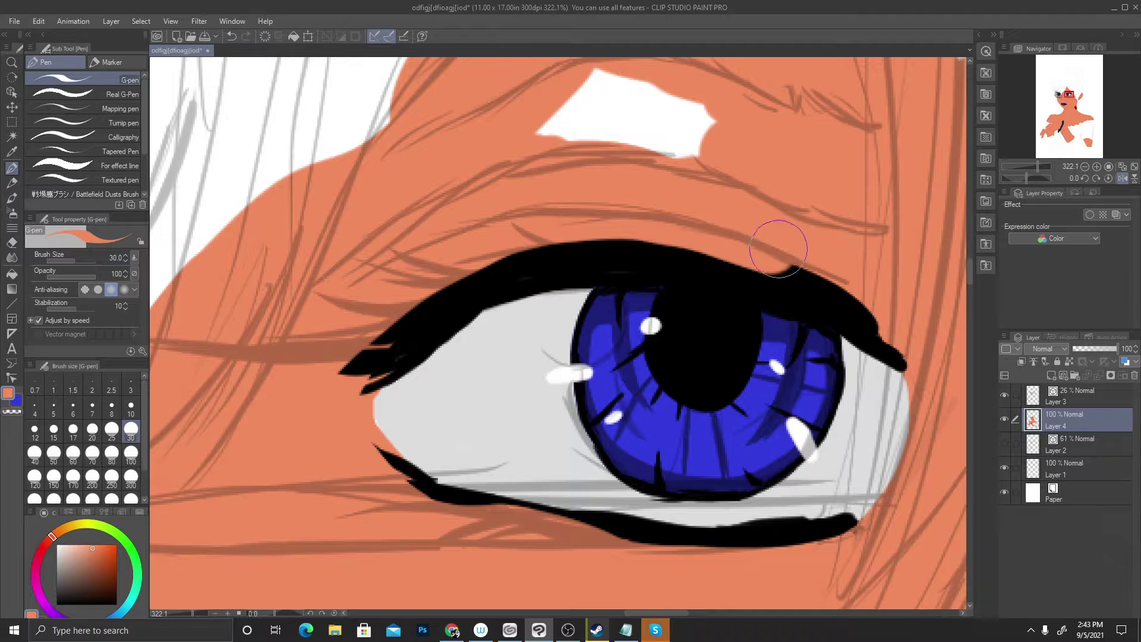
alt+click(528, 264)
drag(528, 264, 544, 267)
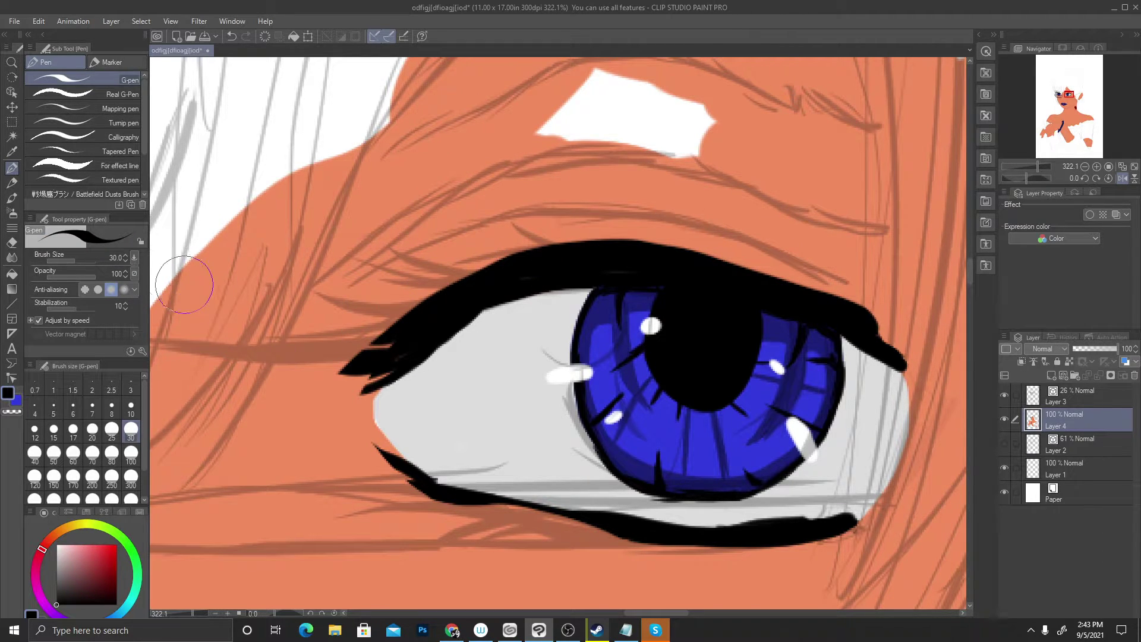
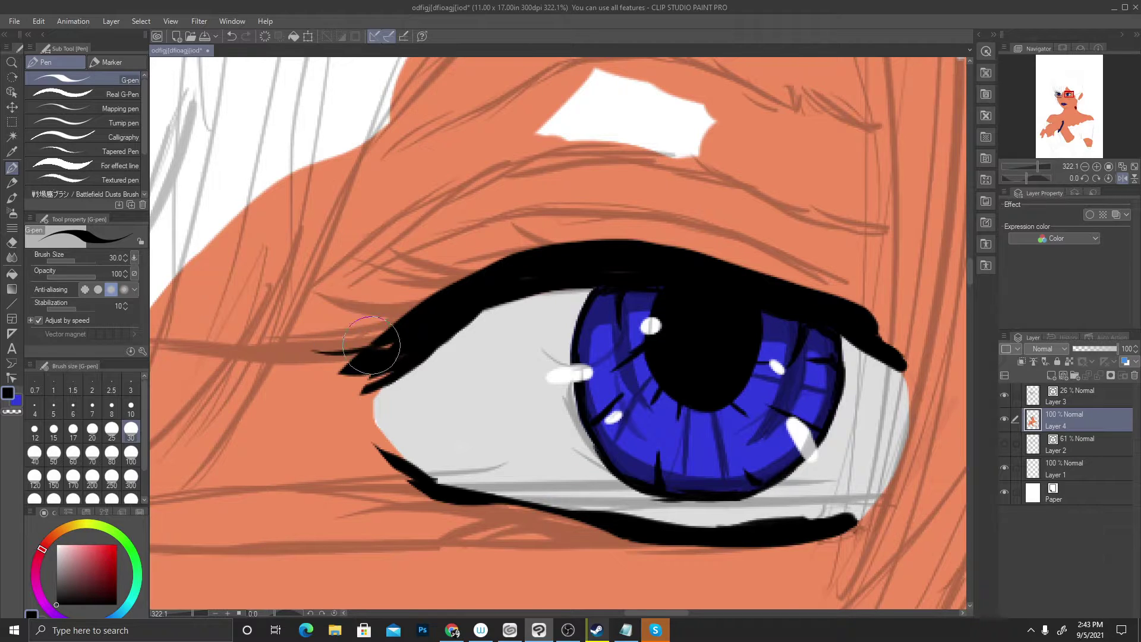
Draw two long, tapered black lashes sweeping out from the upper lid's outer end, undoing the extra stroke
mouse_move(387, 340)
mouse_down()
mouse_move(247, 346)
mouse_move(387, 354)
mouse_up()
mouse_move(285, 351)
mouse_down()
mouse_move(409, 348)
mouse_move(310, 350)
mouse_move(359, 354)
mouse_move(407, 300)
mouse_move(388, 334)
mouse_move(345, 331)
mouse_move(403, 335)
mouse_move(330, 326)
mouse_move(516, 236)
mouse_move(616, 216)
mouse_move(712, 235)
mouse_up()
key(ctrl+z)
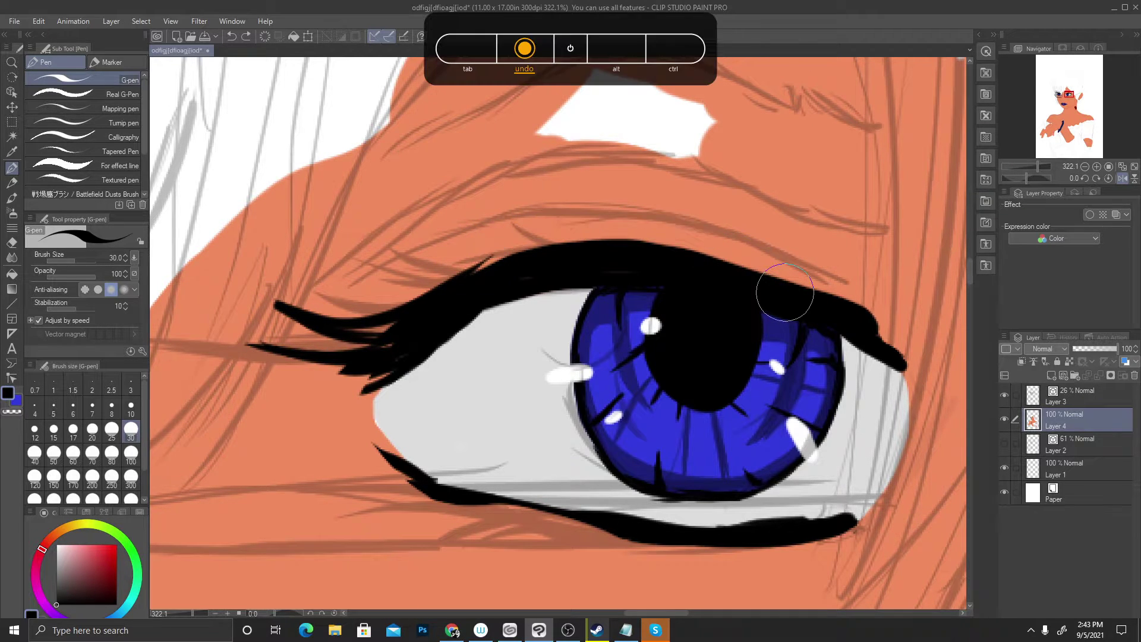
Try a black stroke along the upper lid line from its inner corner, then undo it
scroll(510, 352, down, 4)
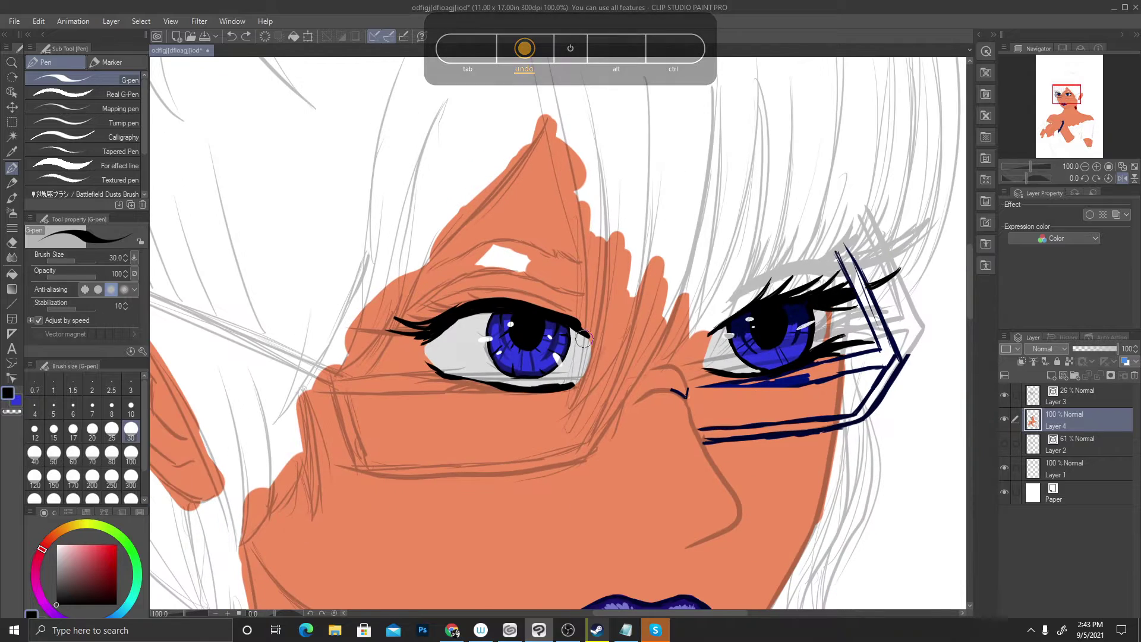
scroll(439, 332, up, 1)
scroll(439, 333, up, 1)
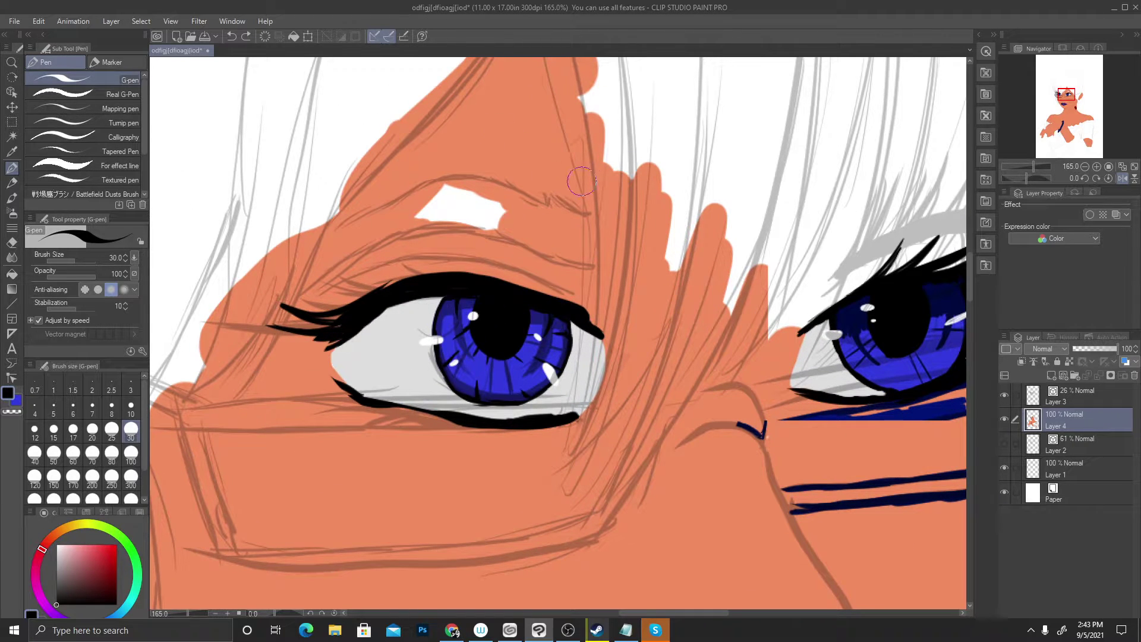
drag(596, 329, 486, 235)
key(ctrl+z)
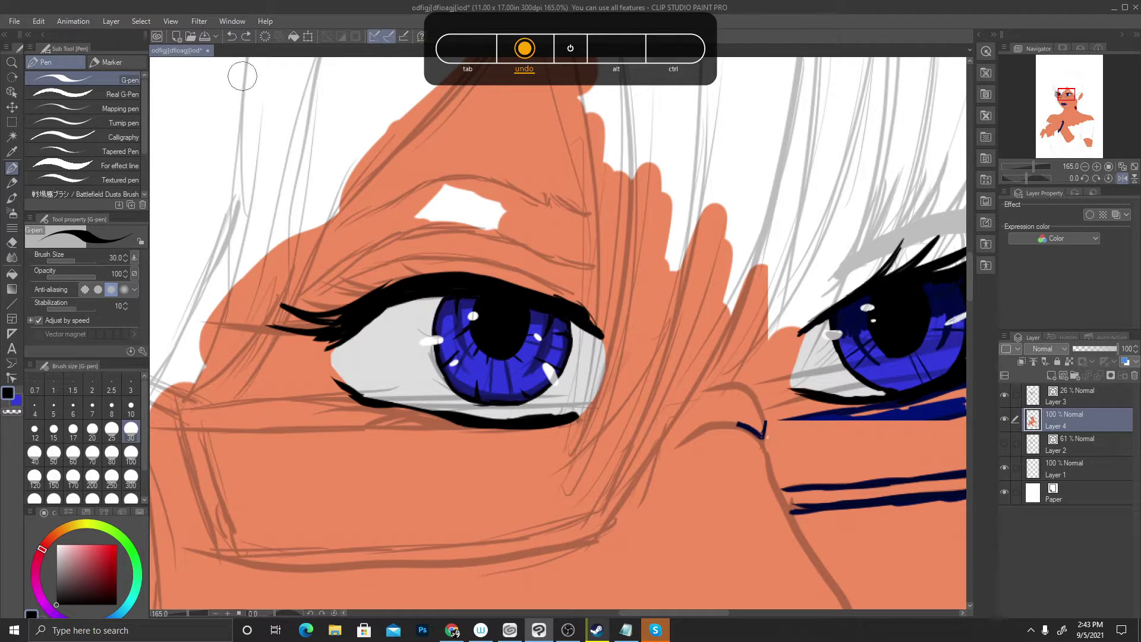
Turn off the horizontal flip of the canvas view and frame the same eye again
click(177, 22)
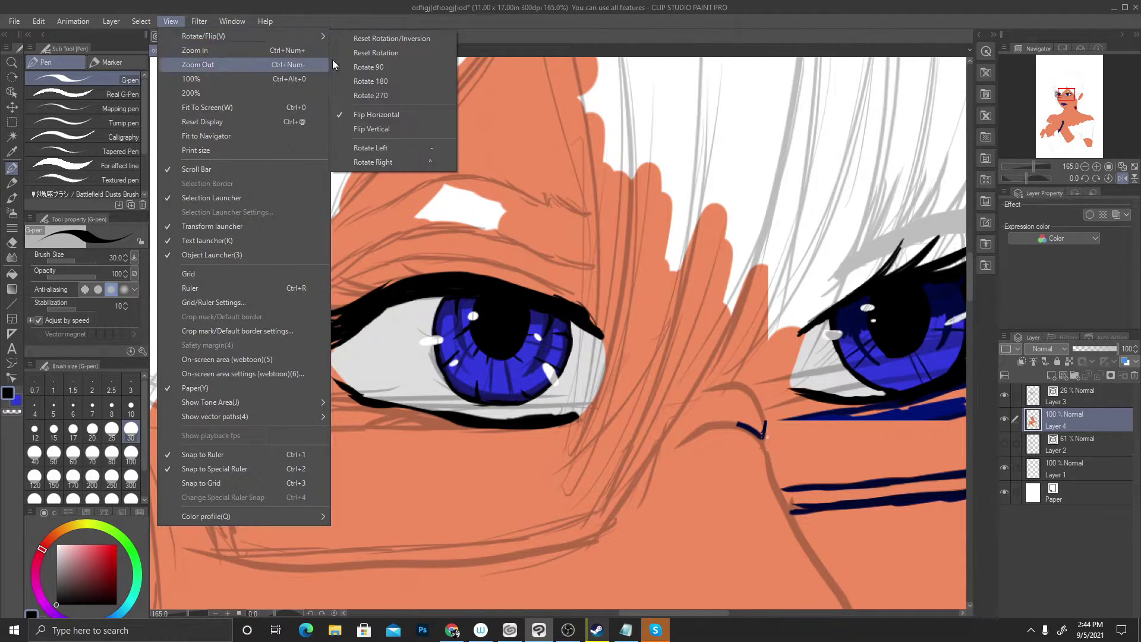
click(363, 112)
scroll(545, 232, down, 2)
scroll(545, 231, up, 3)
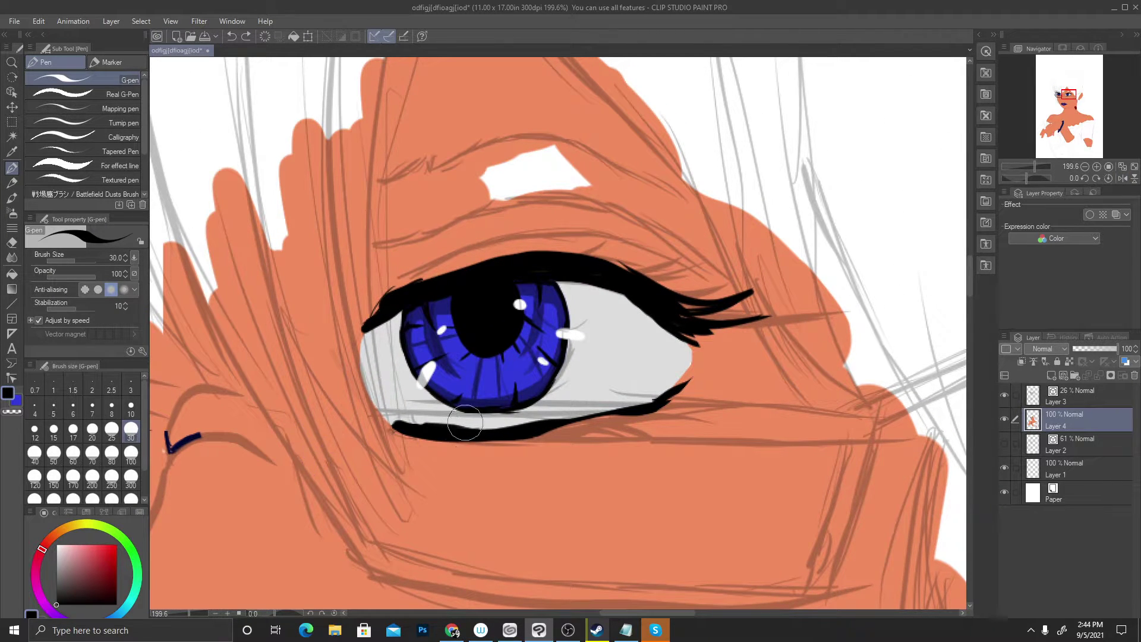
Draw several tapered black lashes along the lower lid line, sweeping outward toward the eye's outer corner
mouse_move(493, 441)
mouse_down()
mouse_move(550, 458)
mouse_move(657, 437)
mouse_up()
drag(538, 429, 706, 414)
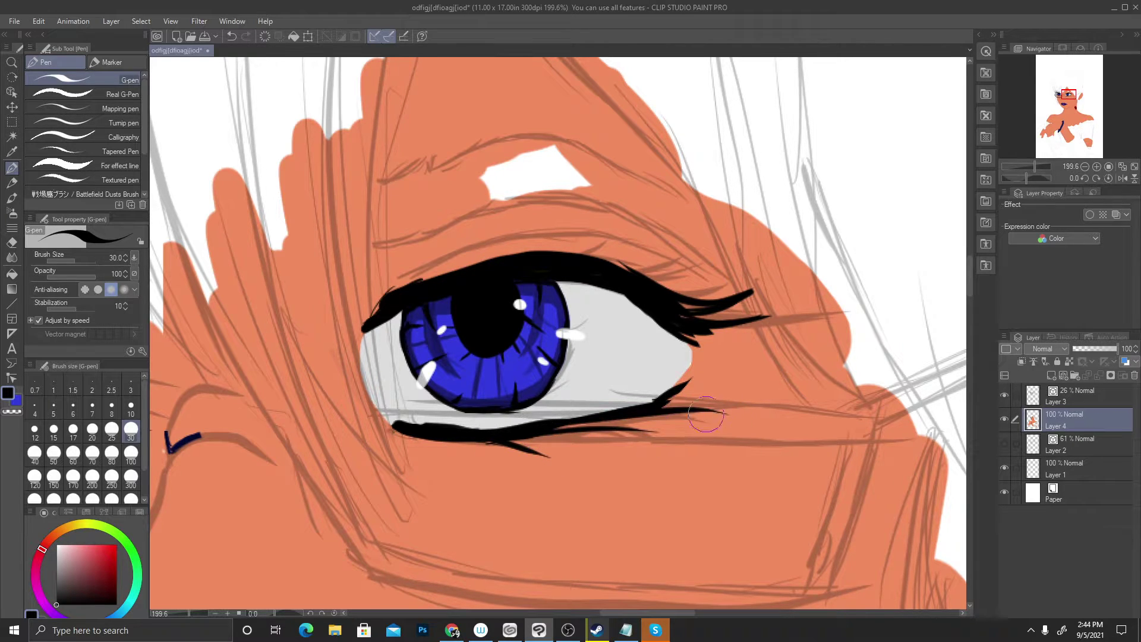
drag(622, 409, 768, 362)
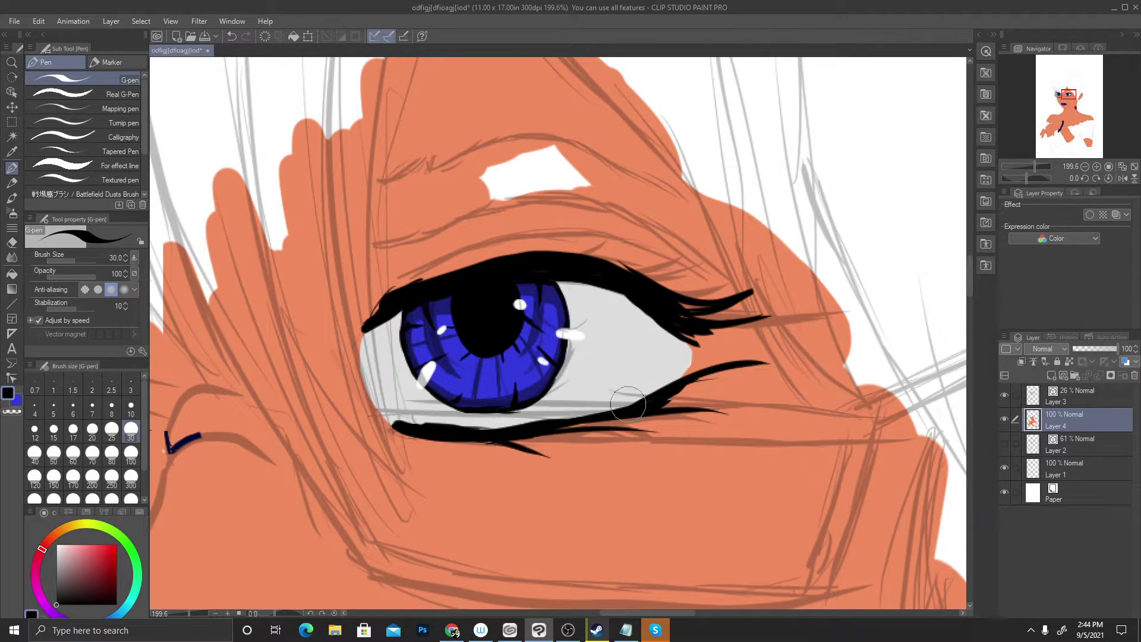
drag(535, 422, 698, 381)
drag(589, 416, 728, 408)
Add thin, tapered black lashes sweeping outward above the existing ones at the upper lid's outer end
drag(618, 274, 761, 262)
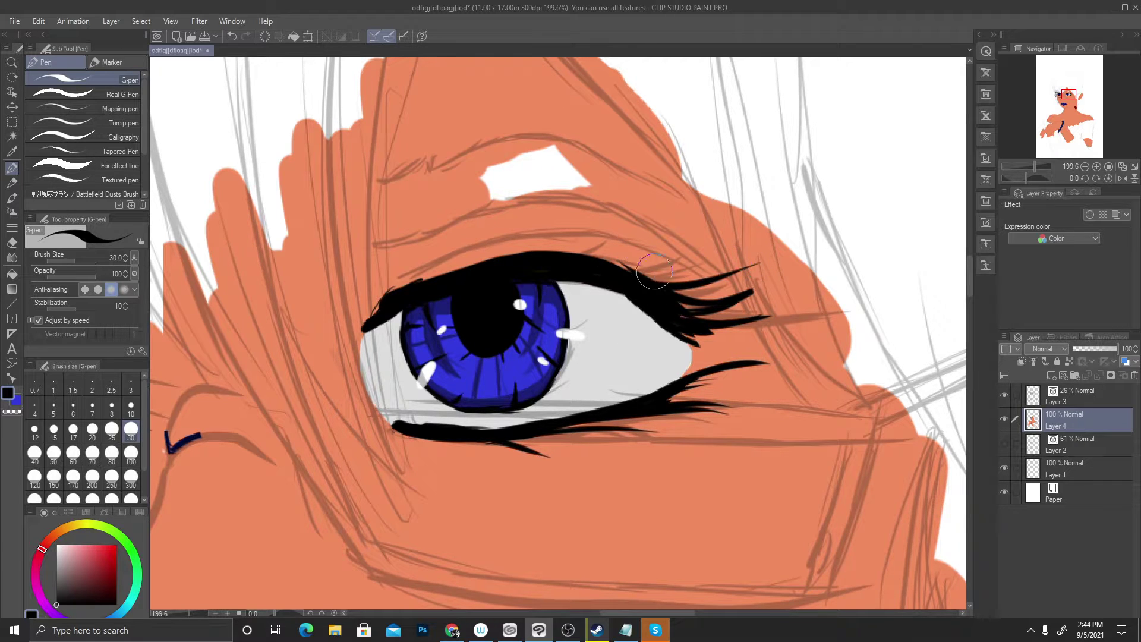
drag(591, 261, 755, 252)
drag(553, 257, 749, 241)
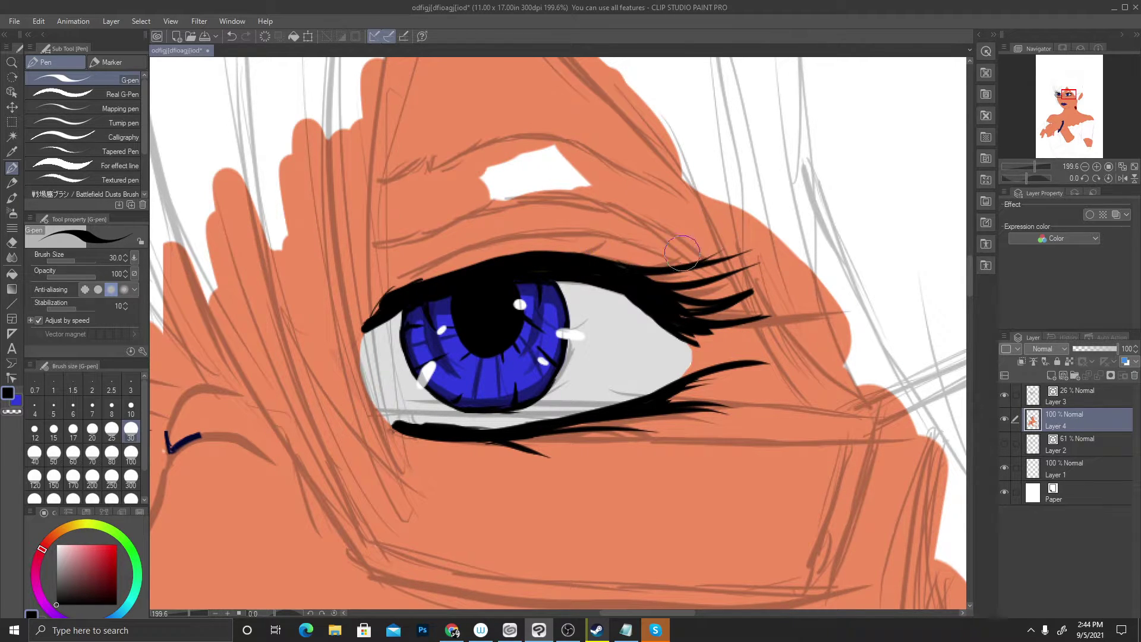
Extend the upper lid line down at the inner corner and add two fine lashes above its outer half
mouse_move(524, 254)
mouse_down()
mouse_move(372, 306)
mouse_move(363, 321)
mouse_move(406, 292)
mouse_move(360, 330)
mouse_up()
drag(402, 297, 349, 349)
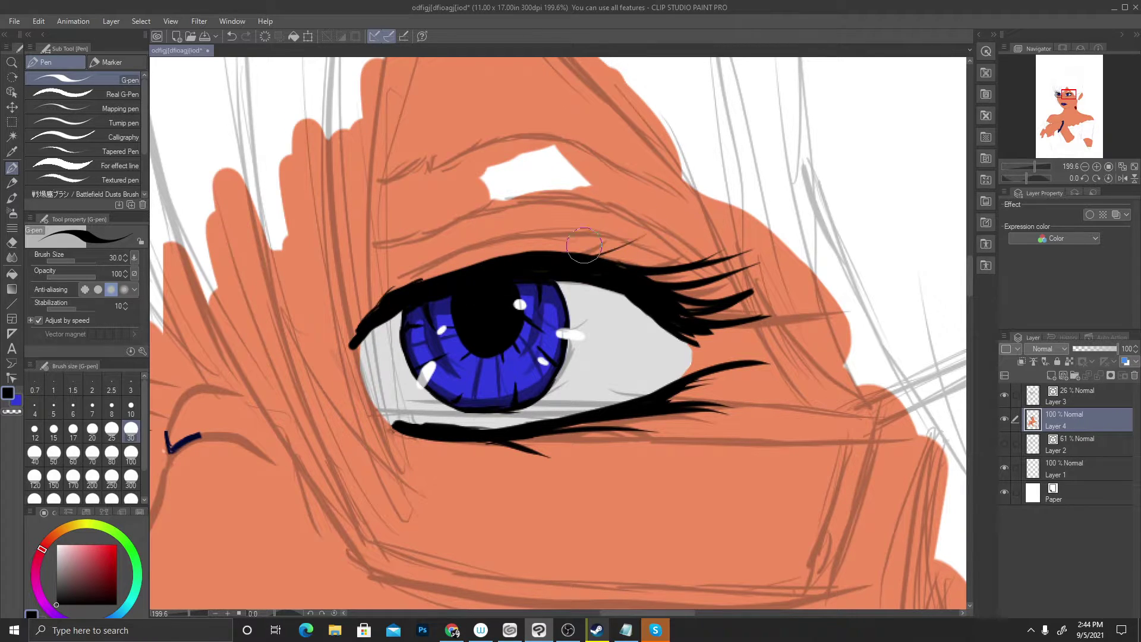
drag(543, 254, 665, 228)
drag(581, 254, 671, 240)
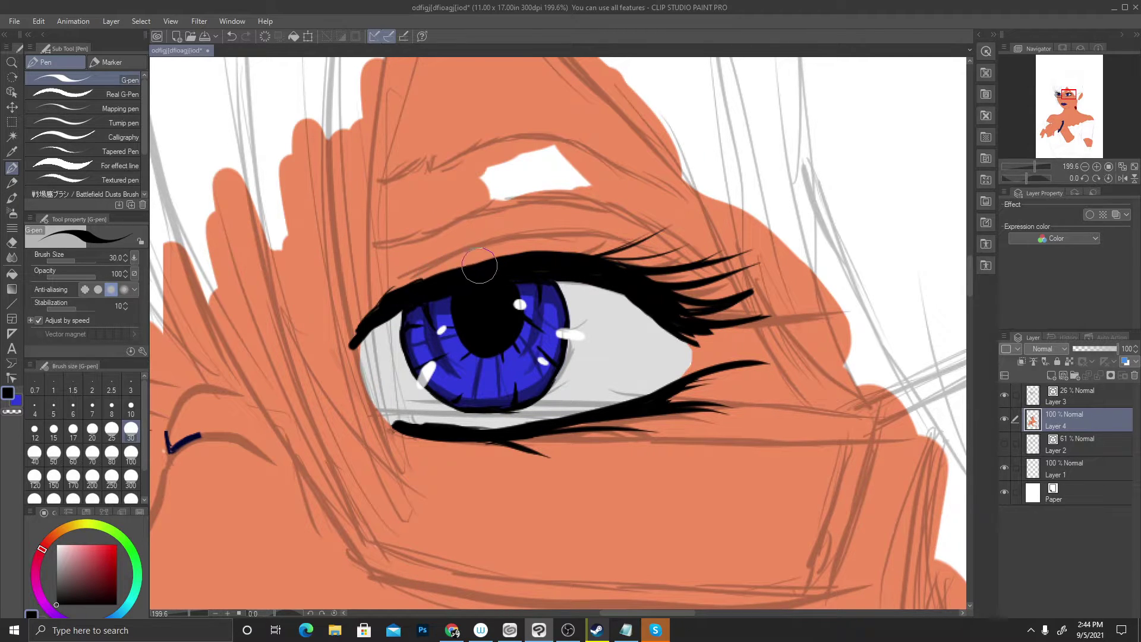
Try two longer, thicker lashes rising from the outer half of the upper lid, then undo both
drag(573, 249, 690, 214)
drag(591, 261, 740, 224)
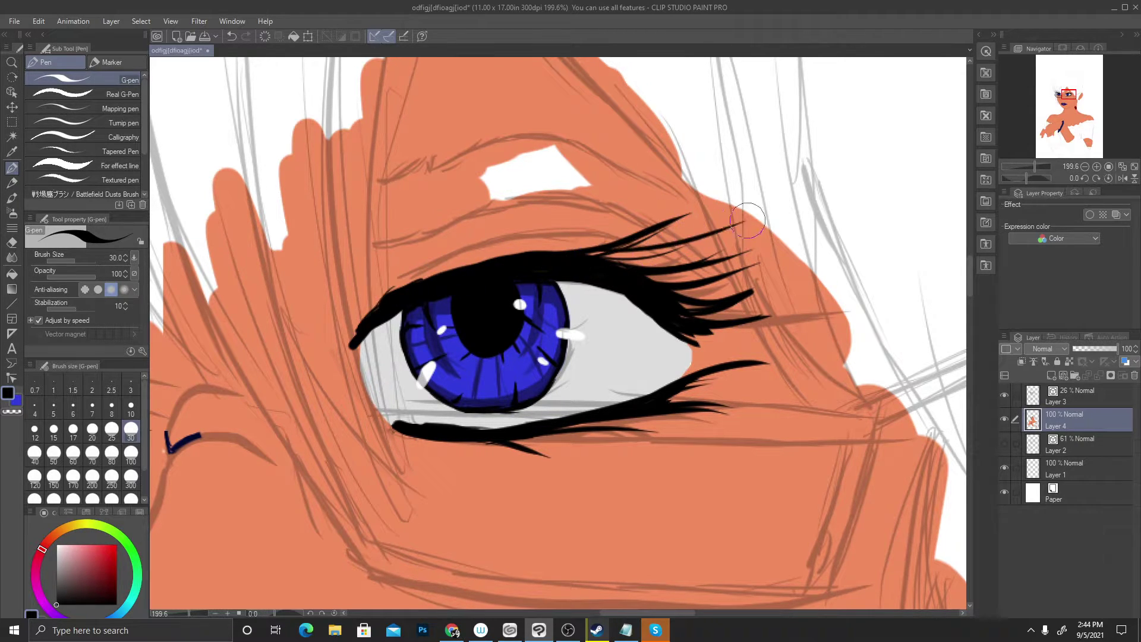
key(ctrl+z)
key(ctrl+z)
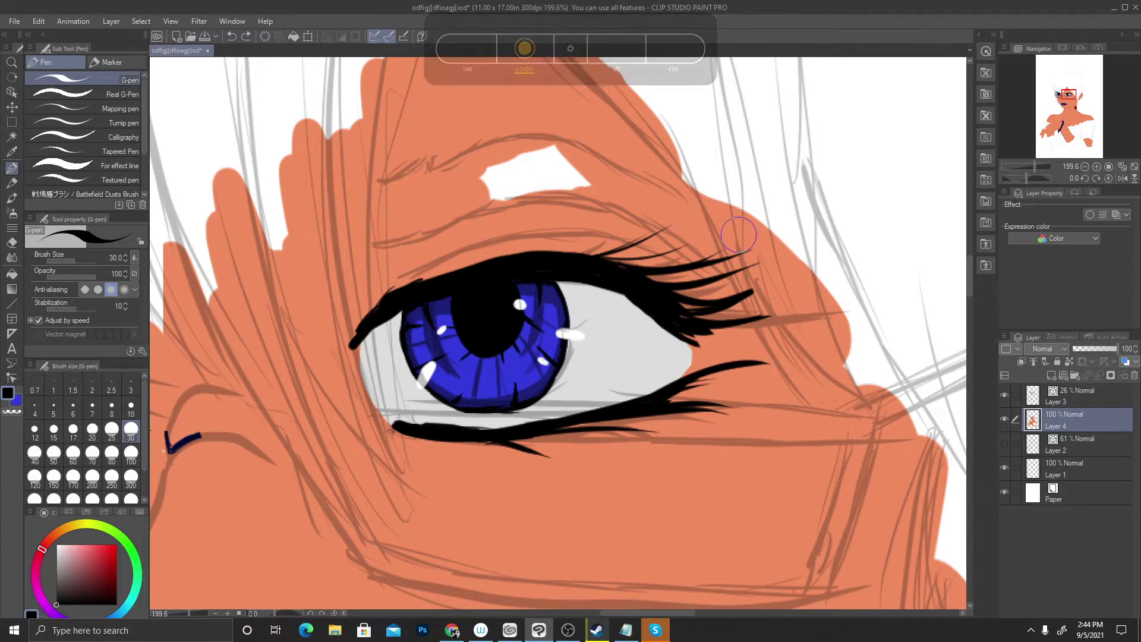
key(ctrl)
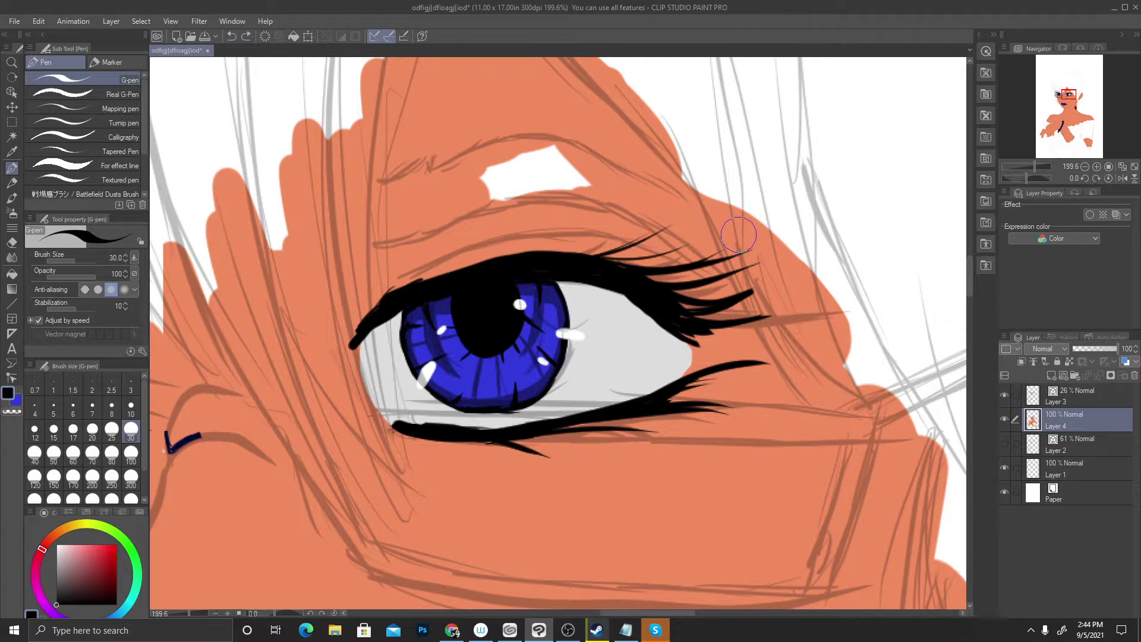
Try thin, curved lid lines with an upward lash in the blank hair area beside the eye, undoing the strokes
scroll(740, 232, down, 3)
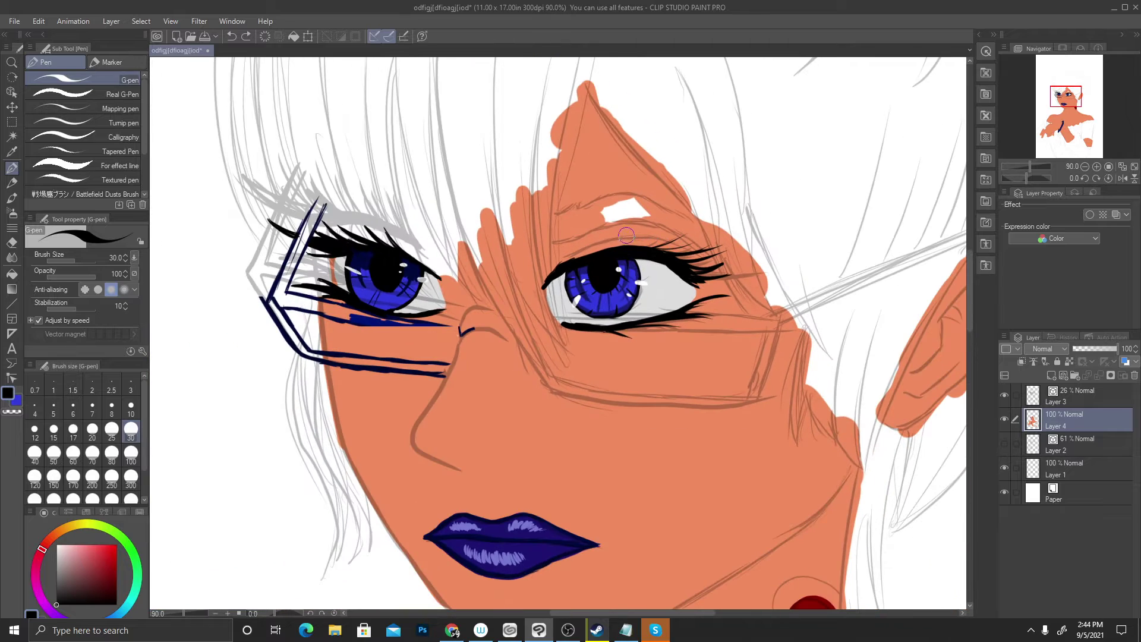
scroll(747, 233, up, 2)
scroll(747, 234, up, 1)
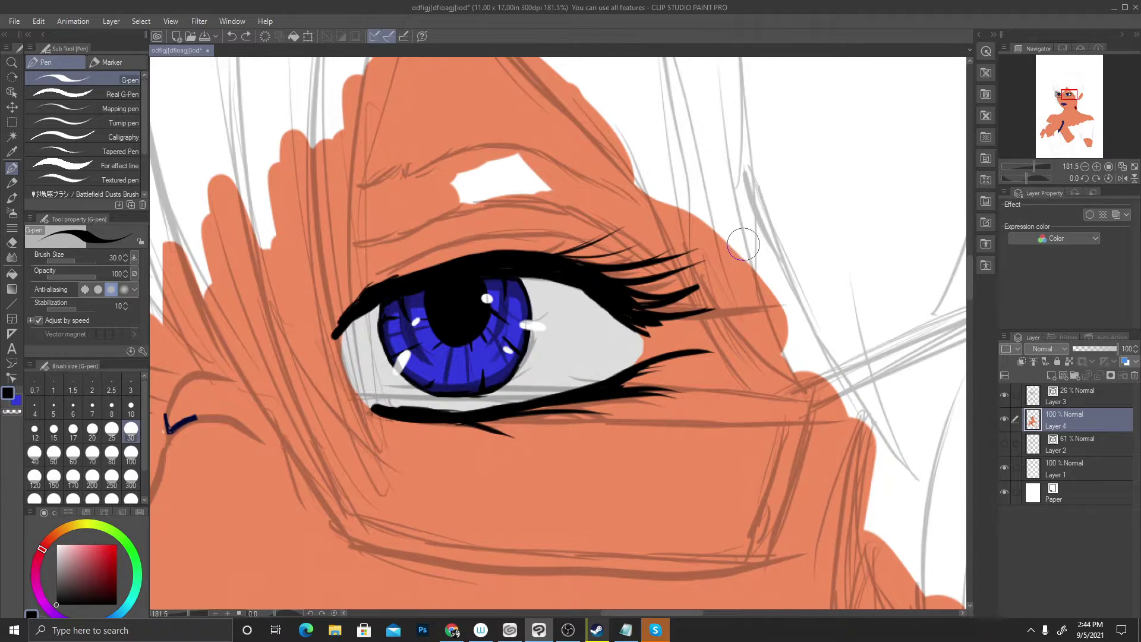
scroll(741, 237, down, 3)
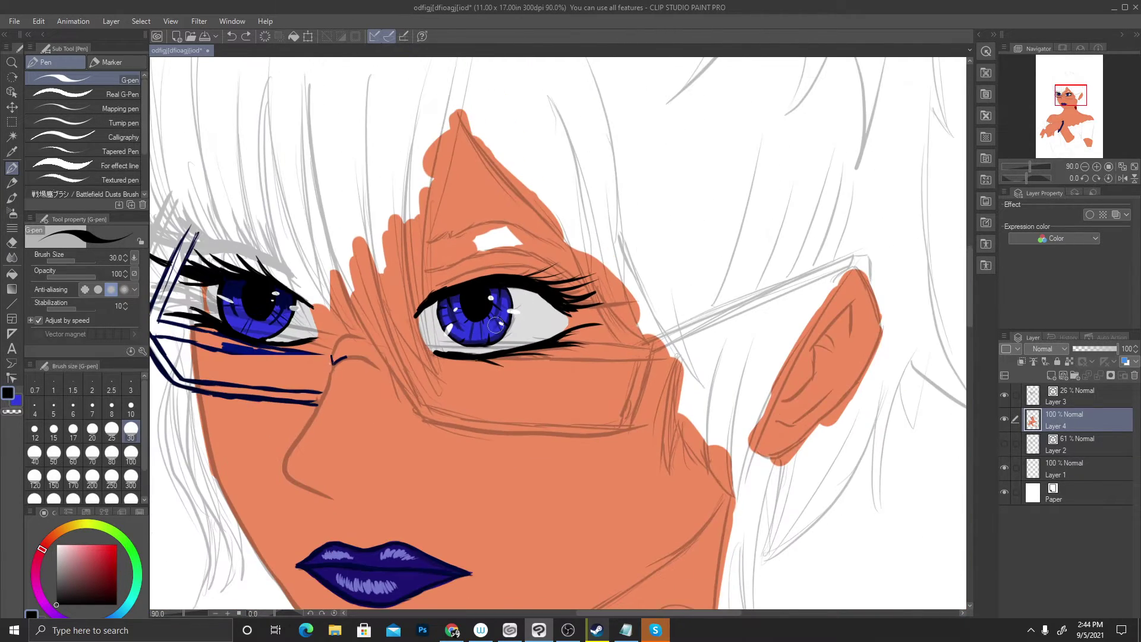
scroll(703, 189, up, 2)
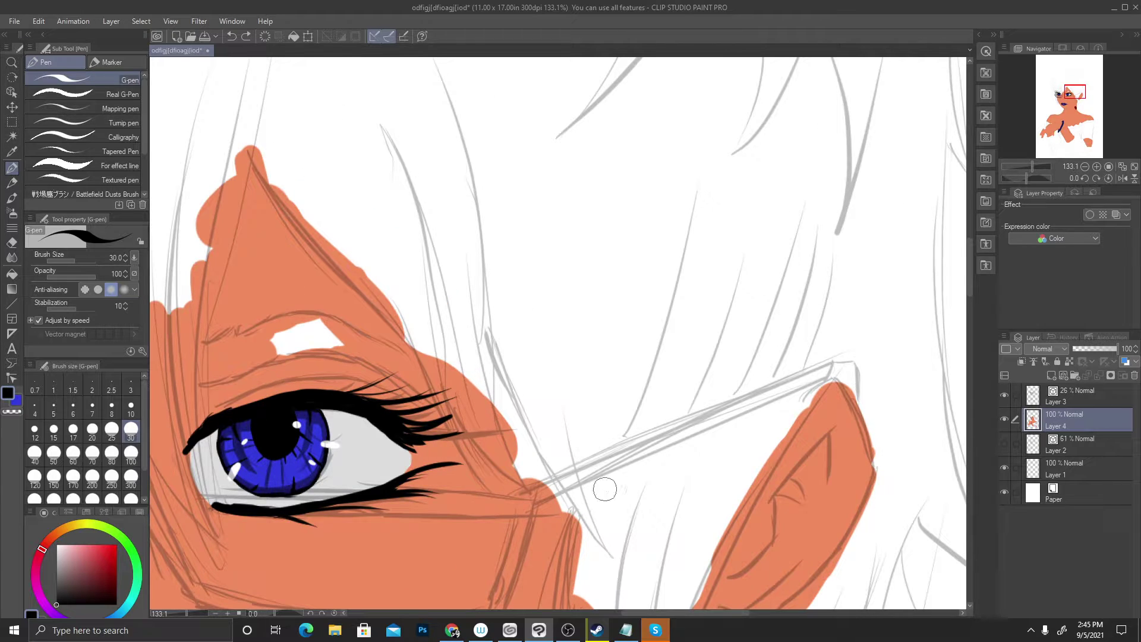
mouse_move(558, 241)
mouse_down()
mouse_move(817, 200)
mouse_move(858, 172)
mouse_up()
key(ctrl+z)
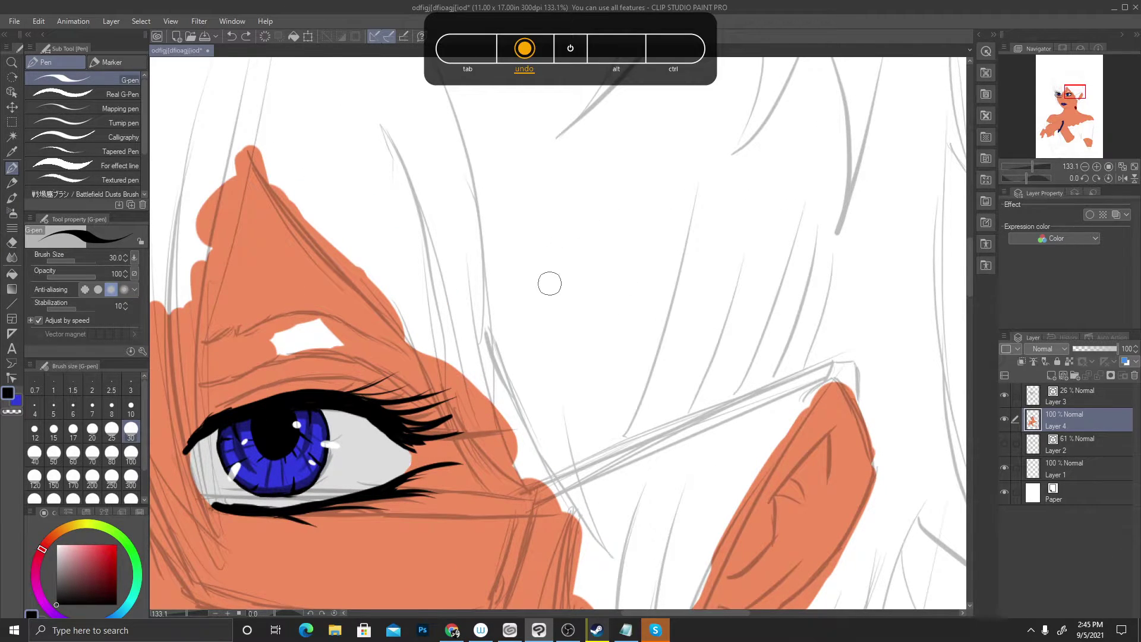
drag(549, 283, 750, 238)
drag(578, 338, 734, 333)
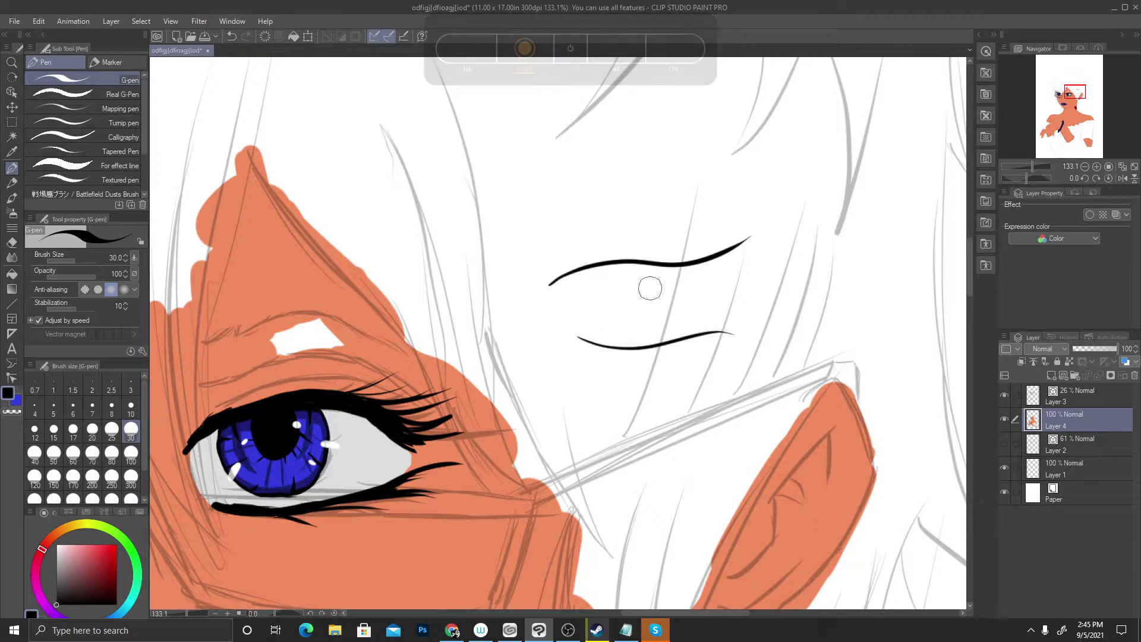
drag(553, 284, 694, 218)
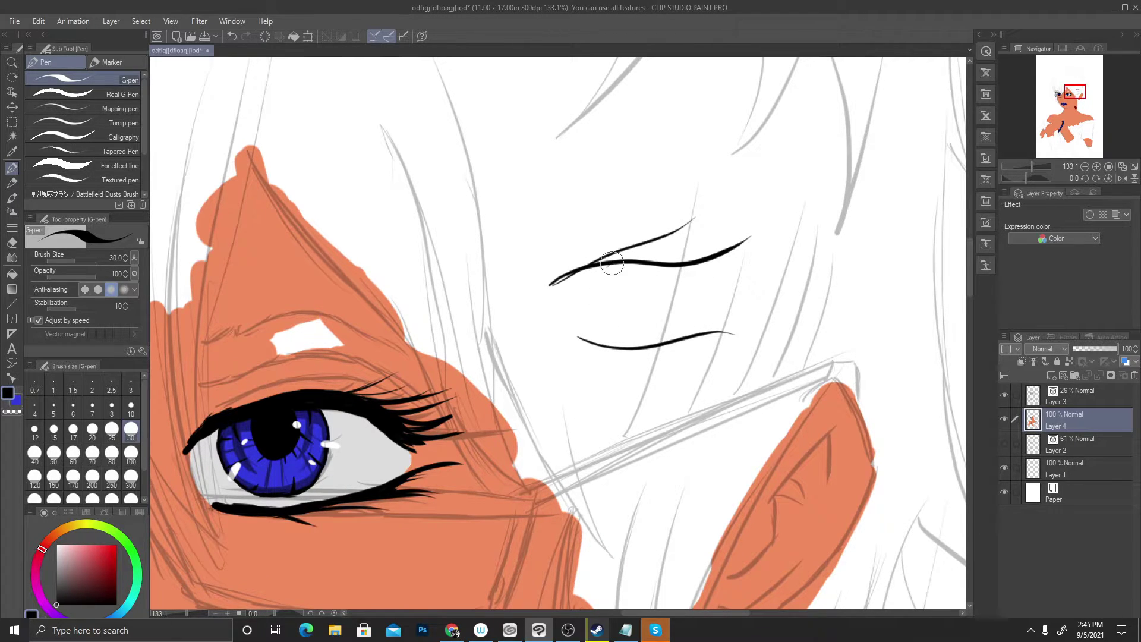
mouse_move(630, 264)
mouse_down()
mouse_move(714, 230)
mouse_move(712, 214)
mouse_up()
key(ctrl+z)
key(ctrl+z)
key(ctrl+z)
key(ctrl+z)
key(ctrl+z)
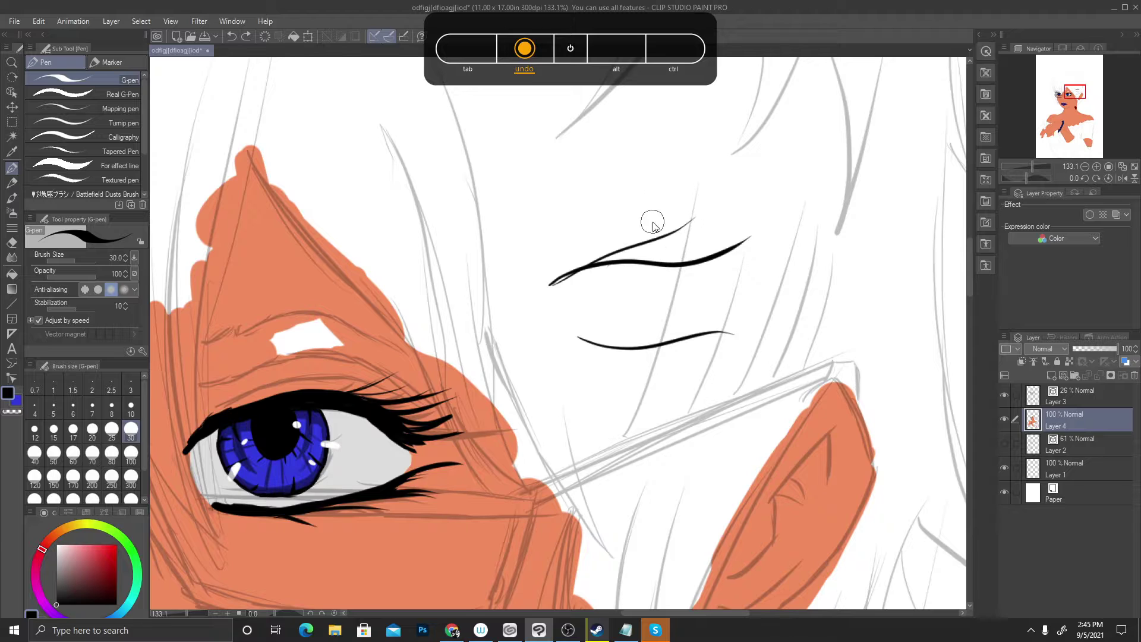
Try a thicker, wavy upper lid line with a lower line beneath it in the blank area, then undo them
mouse_move(578, 318)
mouse_down()
mouse_move(654, 281)
mouse_move(708, 286)
mouse_move(809, 255)
mouse_up()
mouse_move(612, 375)
mouse_down()
mouse_move(679, 375)
mouse_move(771, 333)
mouse_move(794, 340)
mouse_up()
key(ctrl+z)
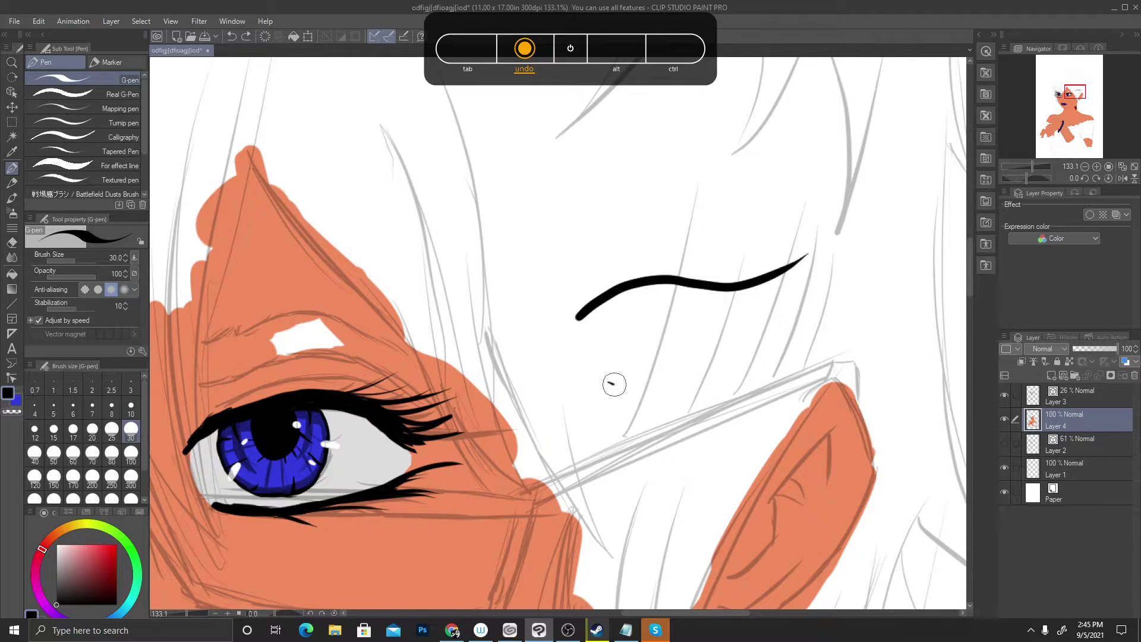
mouse_move(615, 384)
mouse_down()
mouse_move(746, 326)
mouse_move(786, 321)
mouse_up()
key(ctrl+z)
key(ctrl+z)
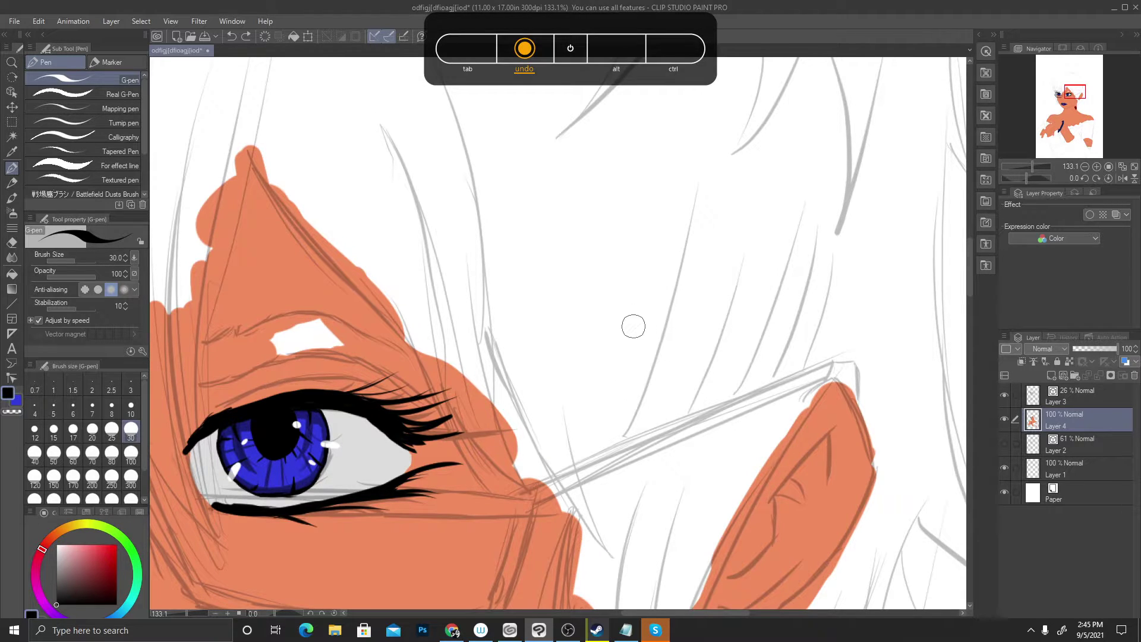
Try an almond-shaped pair of lid curves with thin strokes at one corner in the blank area, then undo everything
drag(604, 278, 788, 312)
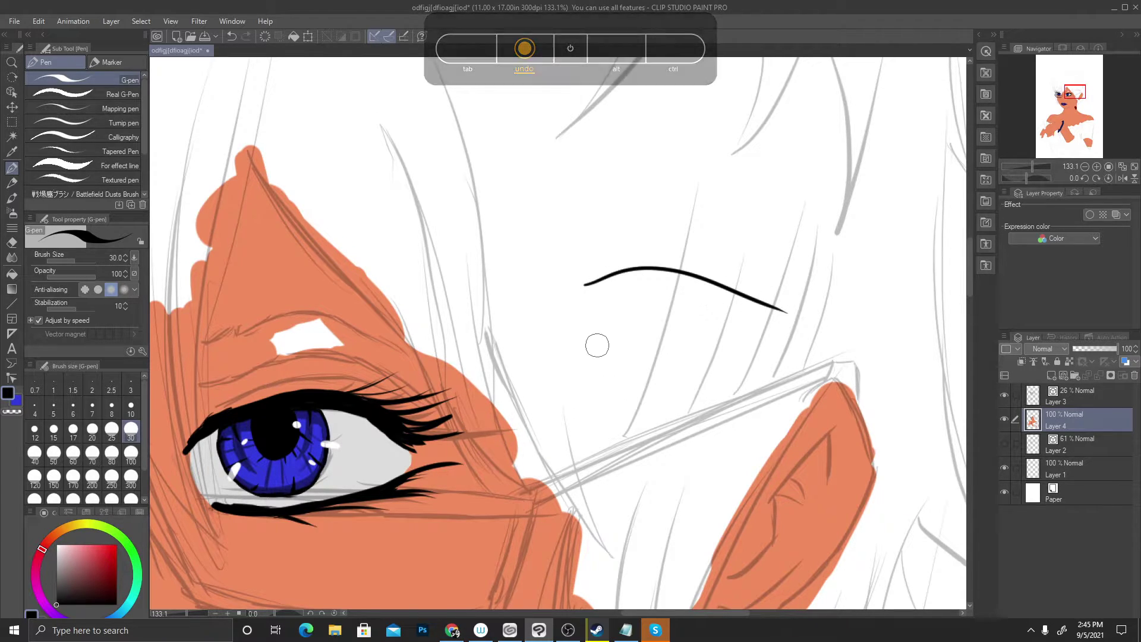
drag(597, 346, 807, 348)
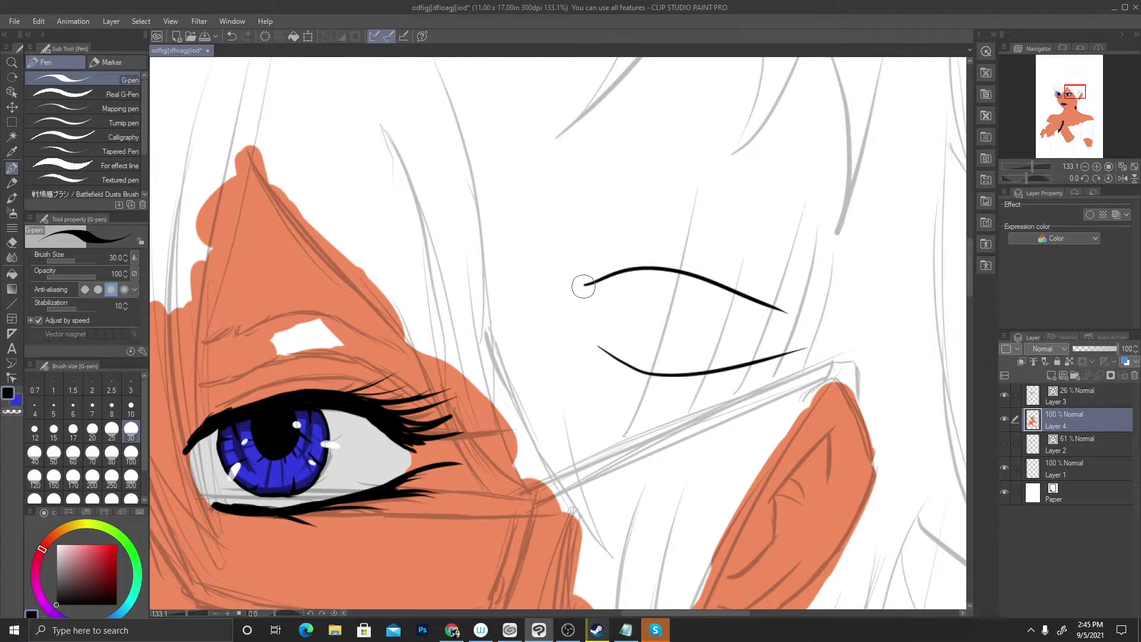
mouse_move(583, 285)
mouse_down()
mouse_move(598, 323)
mouse_move(518, 215)
mouse_move(605, 260)
mouse_up()
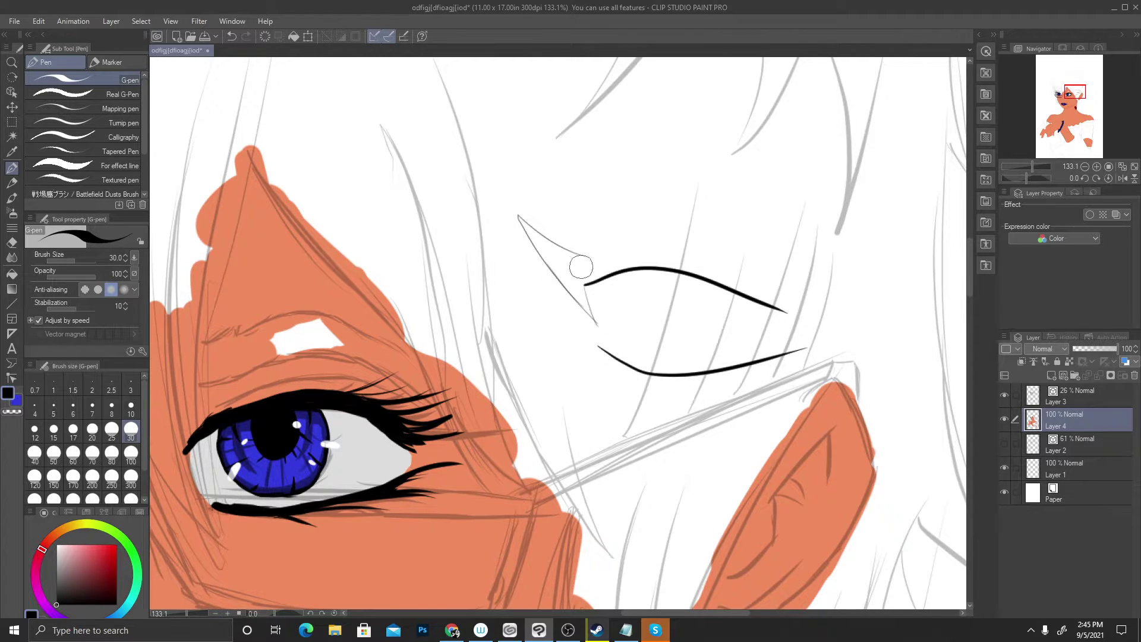
key(ctrl+z)
mouse_move(594, 321)
mouse_down()
mouse_move(505, 252)
mouse_move(607, 281)
mouse_move(555, 252)
mouse_move(654, 262)
mouse_move(608, 234)
mouse_move(696, 280)
mouse_up()
key(ctrl+z)
key(ctrl+z)
key(ctrl+z)
key(ctrl+z)
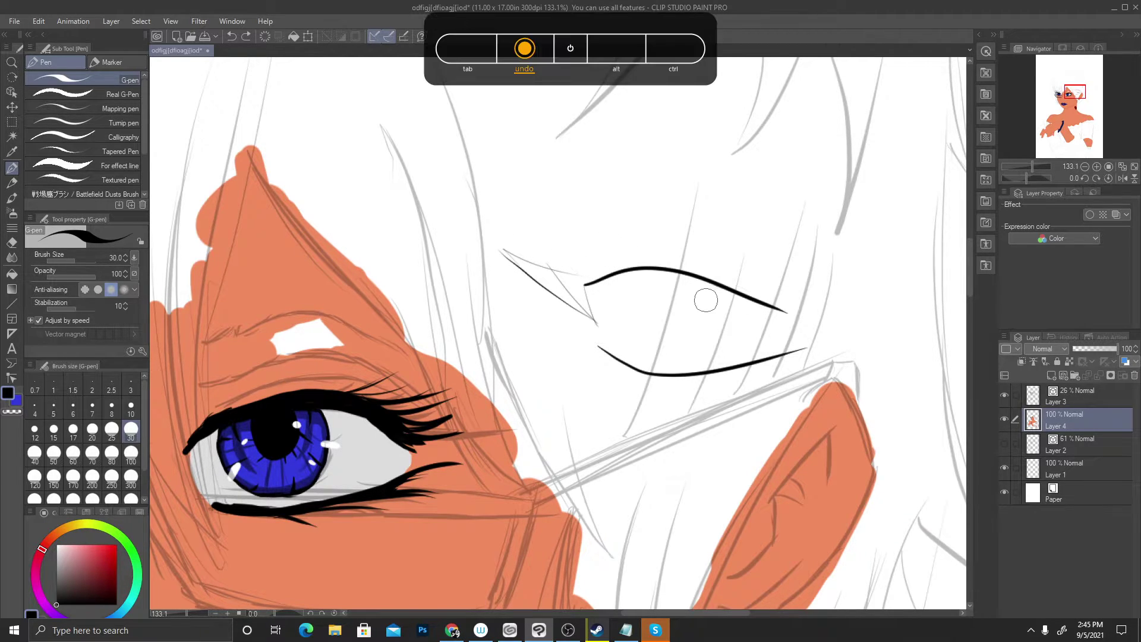
key(ctrl+z)
key(ctrl+z)
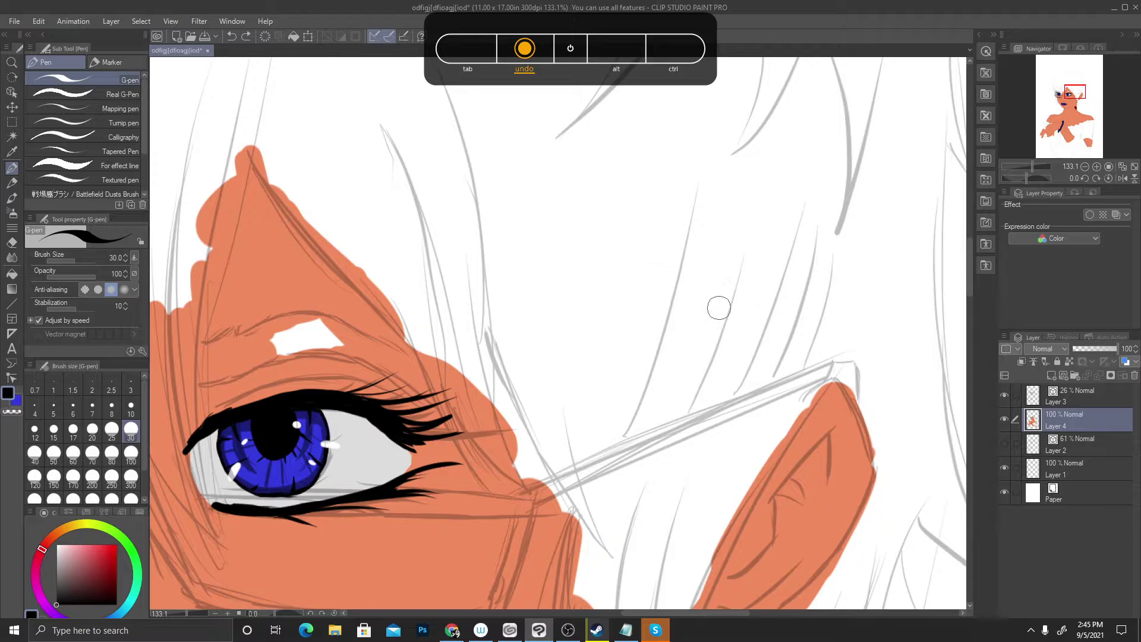
Paint over both lids' outer lashes and thin the upper lid line with the sampled skin orange, then resample the black
scroll(725, 315, down, 2)
scroll(505, 424, up, 4)
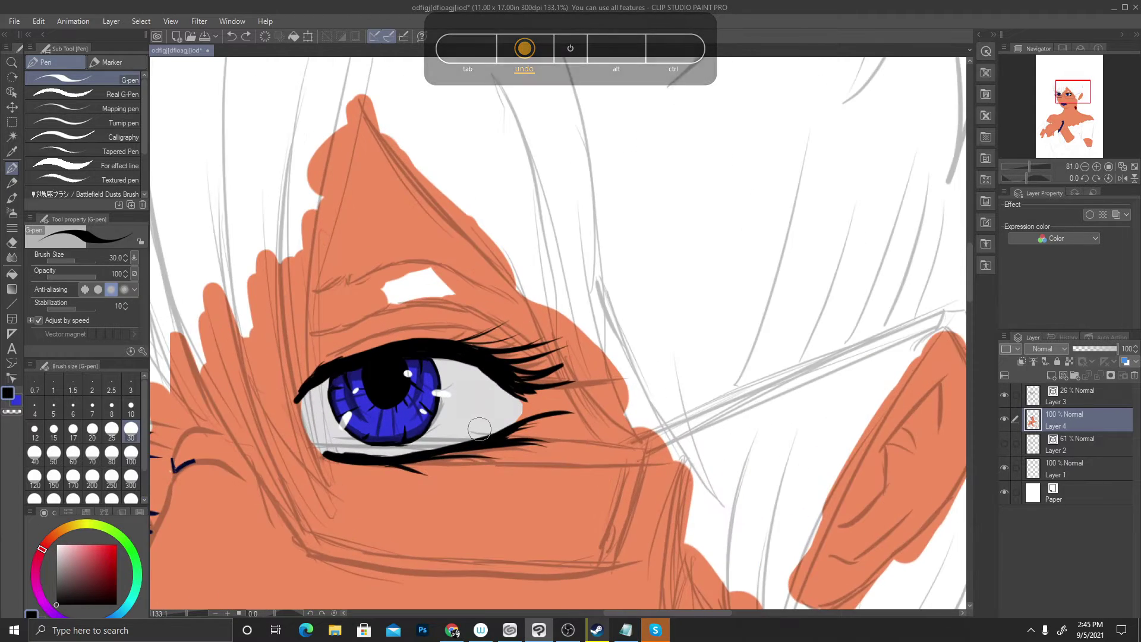
alt+click(368, 141)
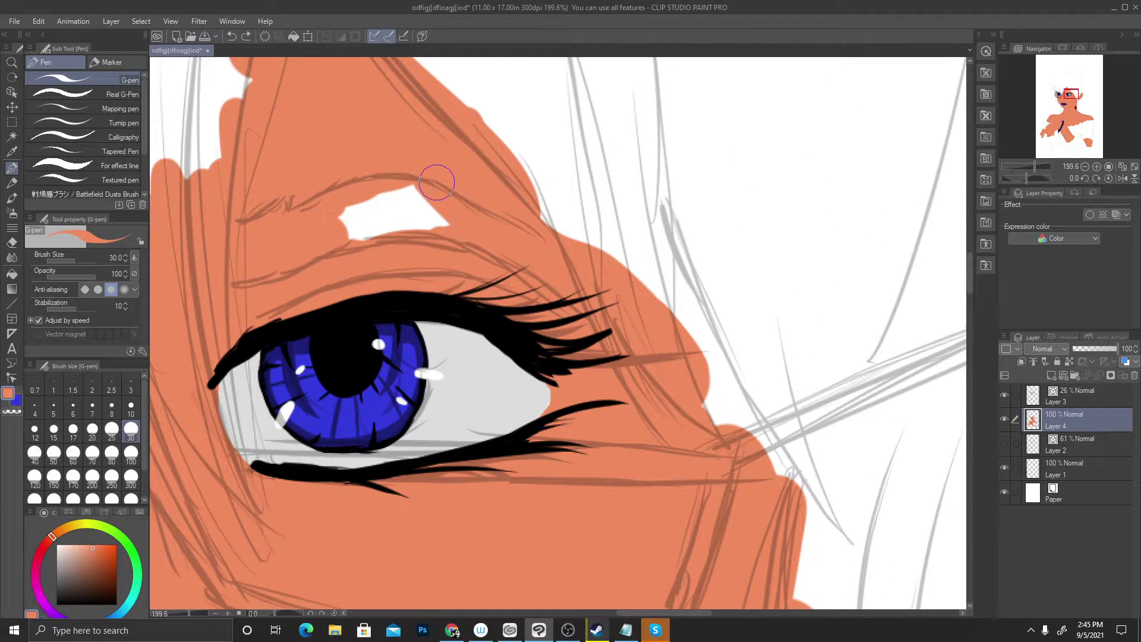
mouse_move(512, 287)
mouse_down()
mouse_move(488, 289)
mouse_move(588, 344)
mouse_move(565, 355)
mouse_up()
drag(545, 304, 647, 348)
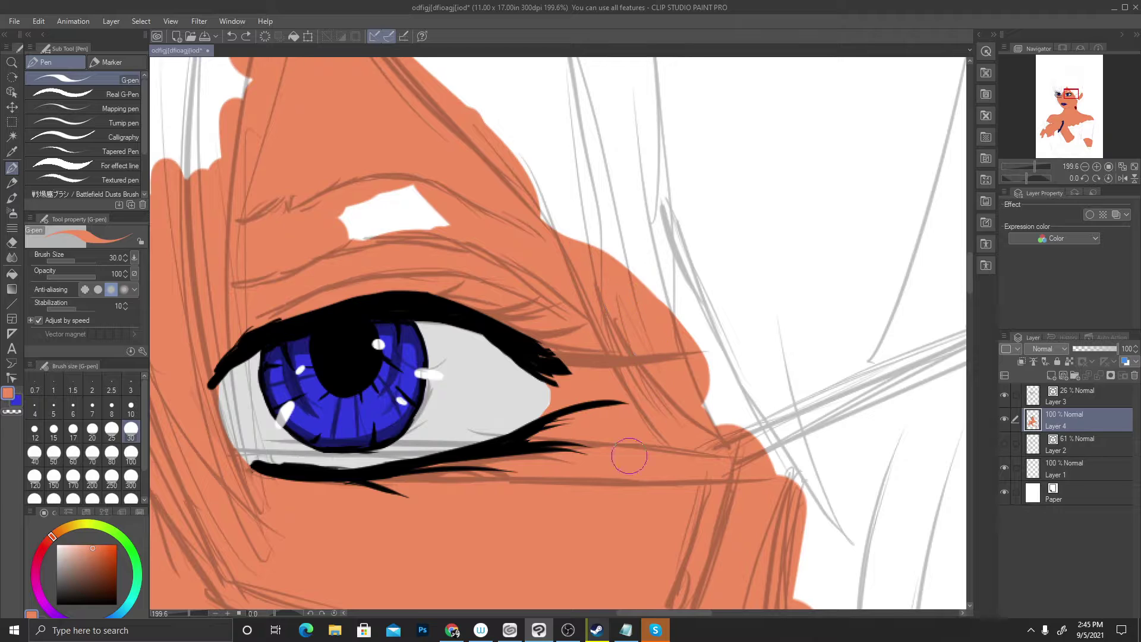
mouse_move(629, 456)
mouse_down()
mouse_move(604, 425)
mouse_move(565, 462)
mouse_up()
mouse_move(596, 240)
mouse_down()
mouse_move(580, 426)
mouse_move(570, 373)
mouse_move(487, 306)
mouse_move(389, 291)
mouse_move(300, 306)
mouse_move(191, 362)
mouse_up()
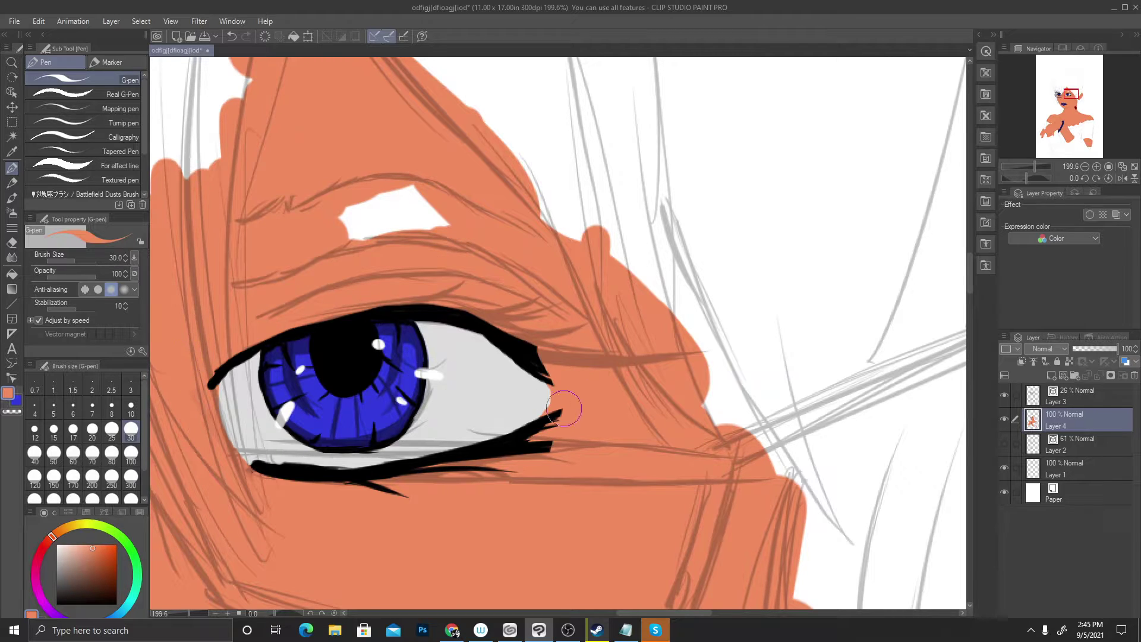
alt+click(514, 353)
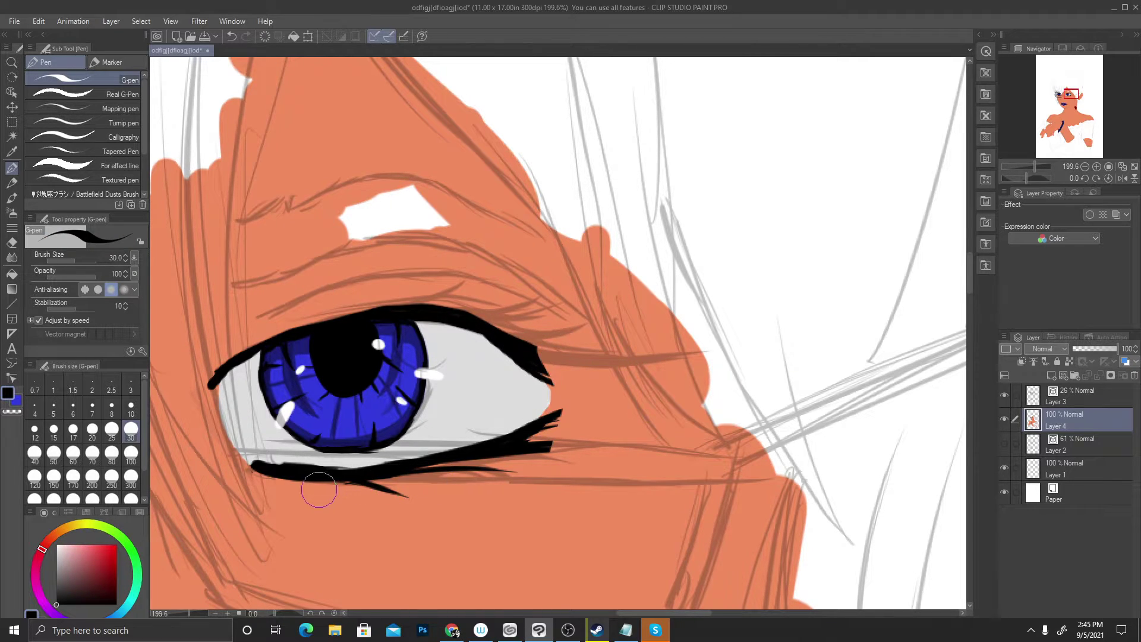
Try thickening the inner half of the upper lid line with overlapping thin black strokes at brush size 15
mouse_move(208, 385)
mouse_down()
mouse_move(219, 355)
mouse_move(266, 311)
mouse_up()
key(ctrl+z)
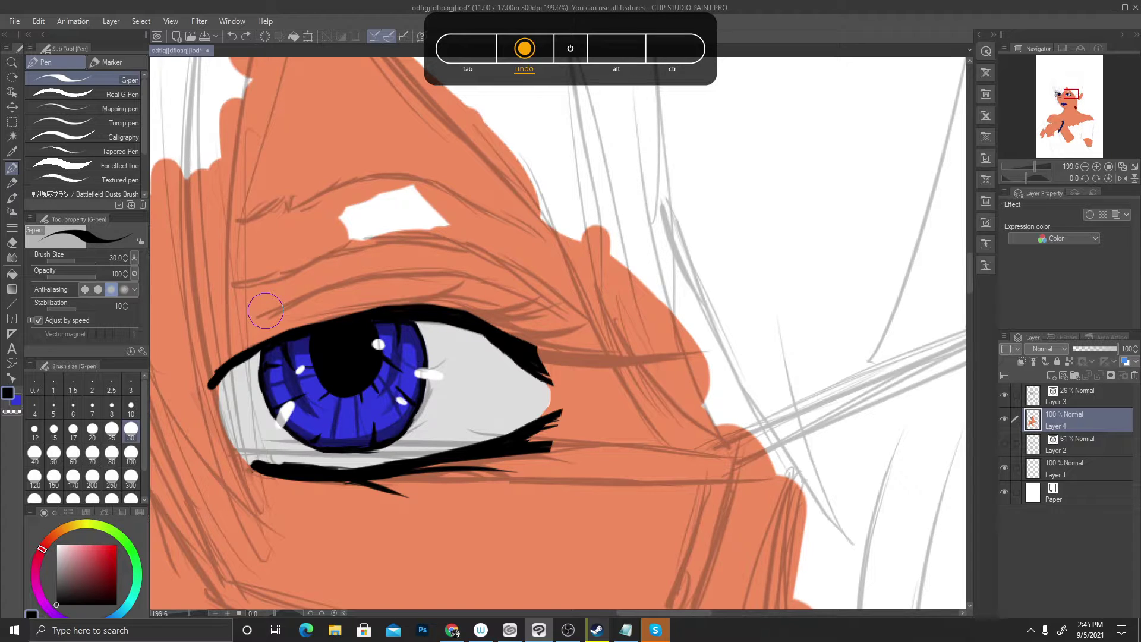
scroll(607, 400, down, 2)
scroll(315, 410, up, 4)
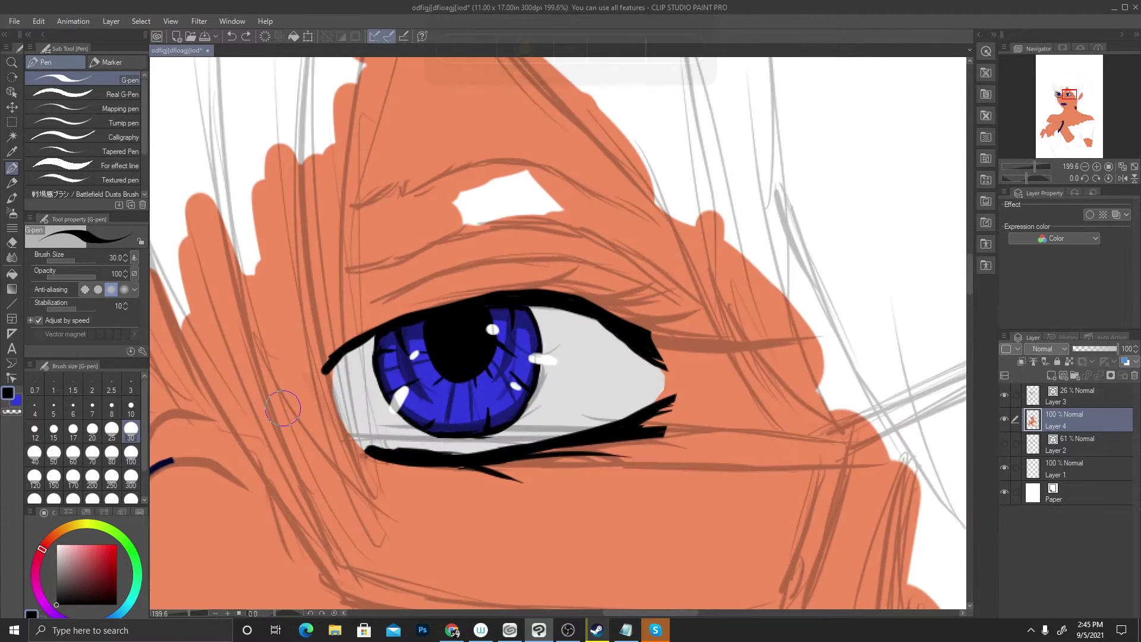
click(54, 429)
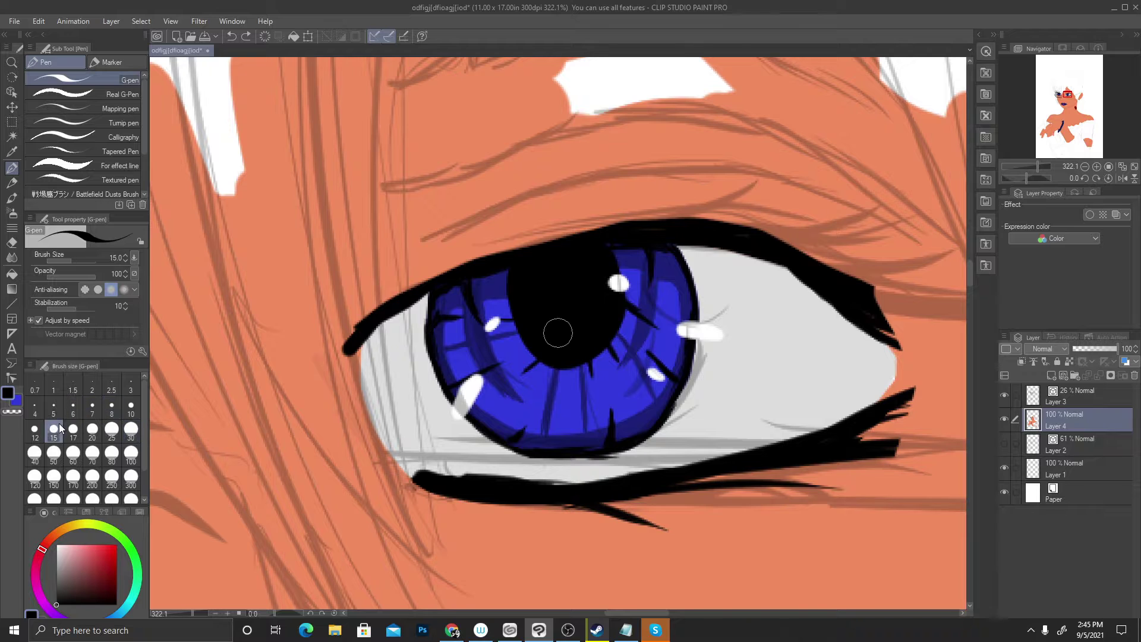
drag(359, 330, 373, 318)
mouse_move(356, 342)
mouse_down()
mouse_move(402, 305)
mouse_move(359, 326)
mouse_move(433, 274)
mouse_move(358, 327)
mouse_move(429, 261)
mouse_up()
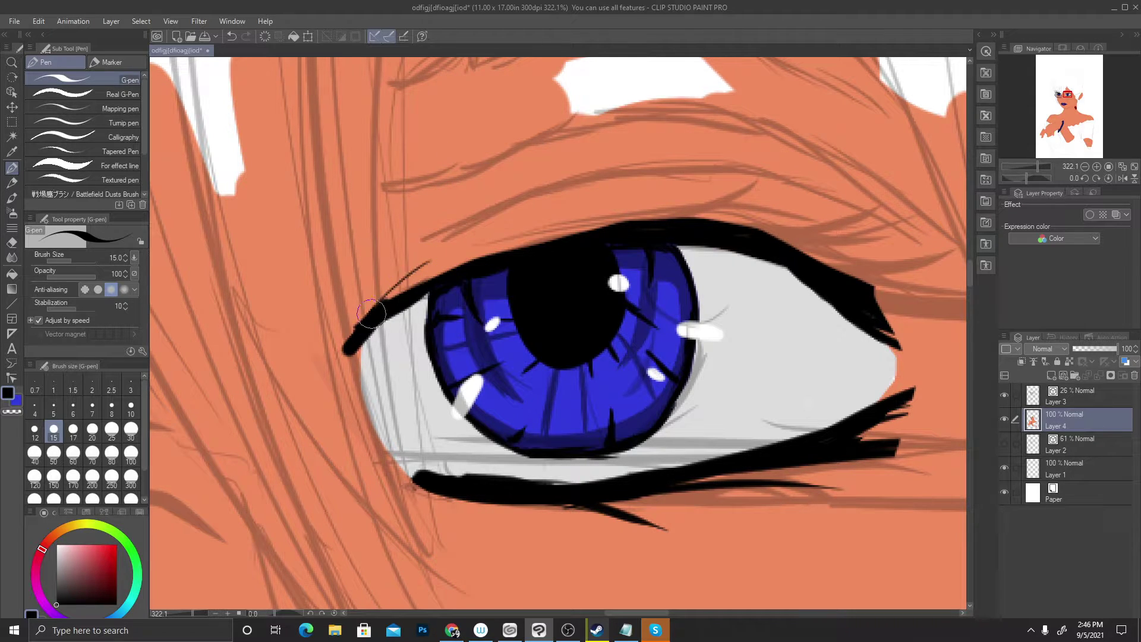
mouse_move(379, 305)
mouse_down()
mouse_move(505, 241)
mouse_move(381, 302)
mouse_move(558, 248)
mouse_move(377, 293)
mouse_move(486, 251)
mouse_move(376, 310)
mouse_move(515, 248)
mouse_move(424, 275)
mouse_move(575, 237)
mouse_up()
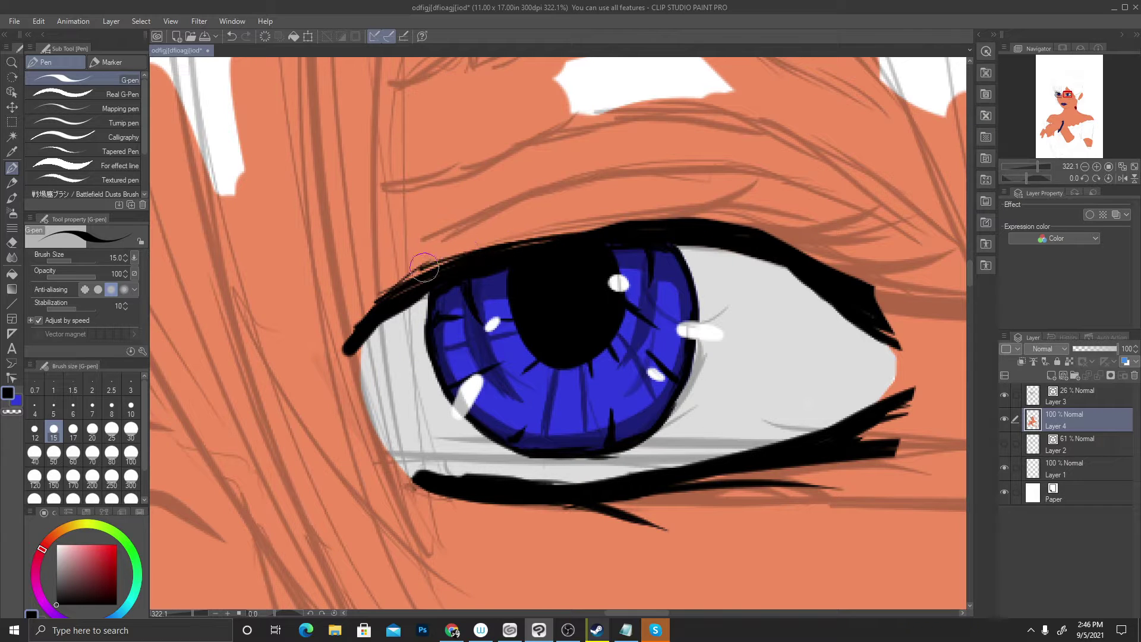
drag(423, 268, 648, 230)
mouse_move(468, 245)
mouse_down()
mouse_move(614, 219)
mouse_move(472, 239)
mouse_move(679, 233)
mouse_move(459, 241)
mouse_move(596, 221)
mouse_move(568, 229)
mouse_up()
drag(408, 260, 605, 232)
drag(370, 295, 529, 250)
drag(408, 276, 349, 316)
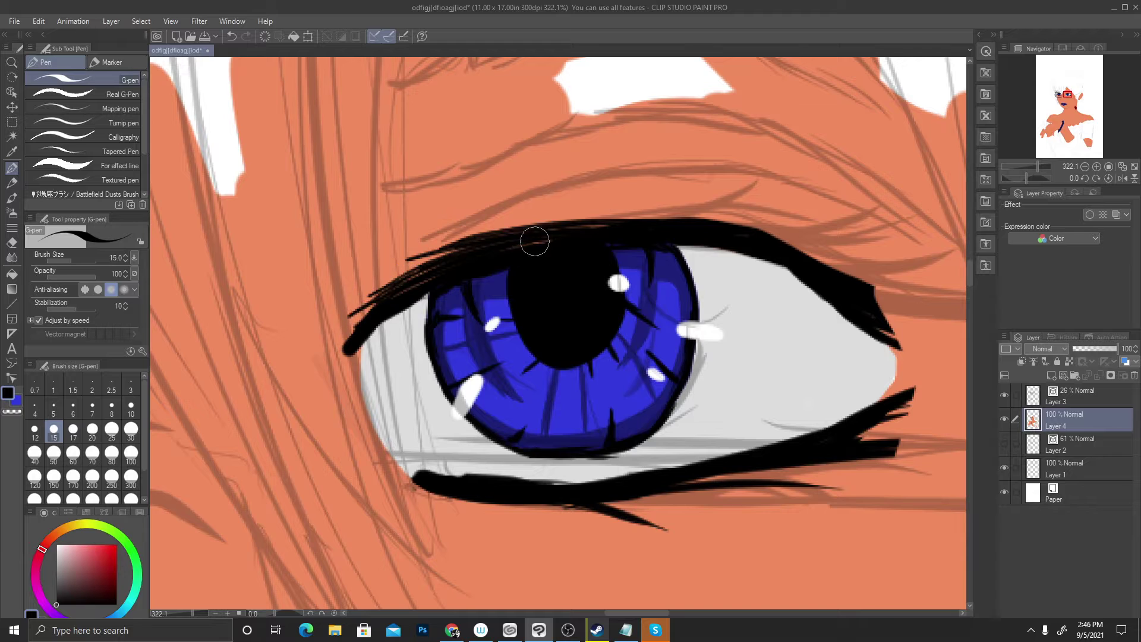
Try flicked black lashes along the outer half of the upper lid, then undo all the thin lid strokes
drag(621, 216, 875, 221)
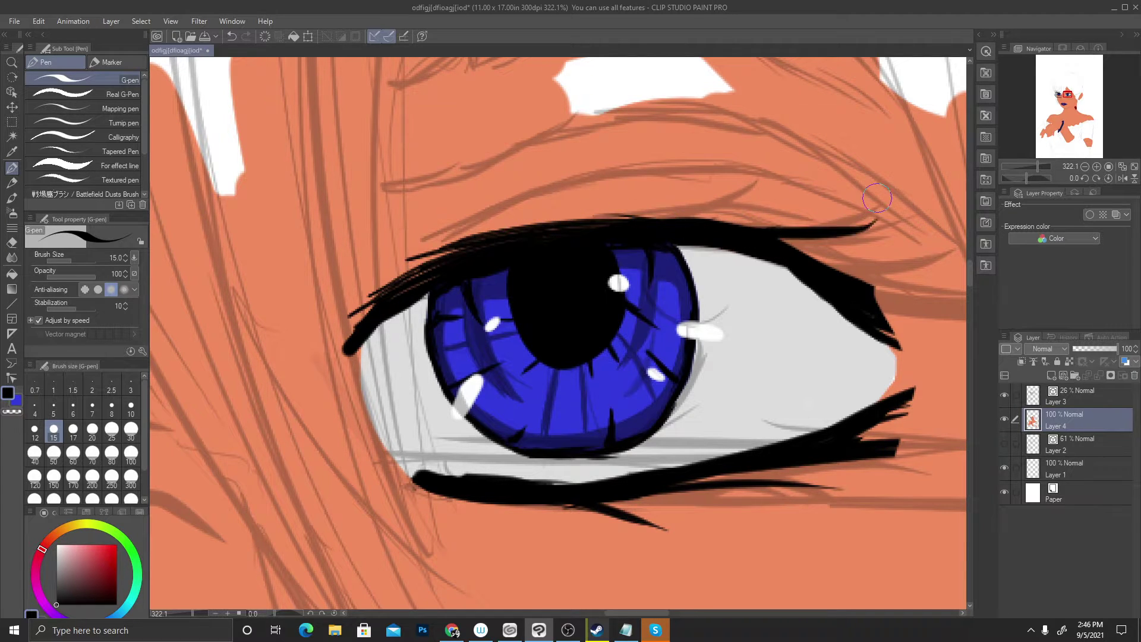
mouse_move(698, 214)
mouse_down()
mouse_move(766, 186)
mouse_move(785, 191)
mouse_up()
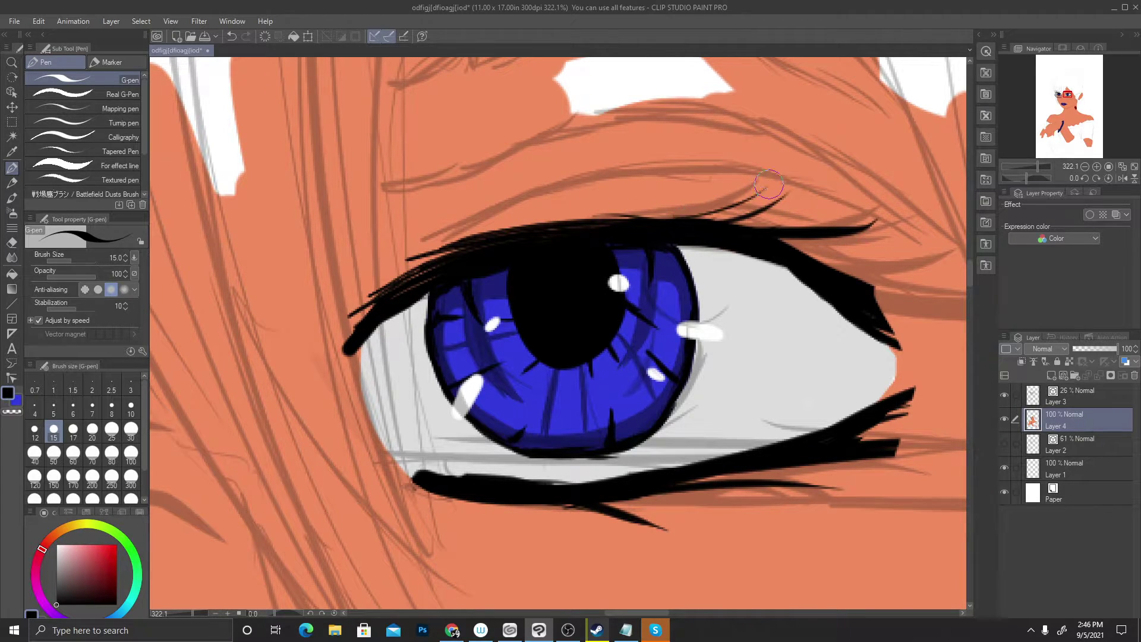
drag(732, 223, 808, 200)
drag(634, 213, 798, 182)
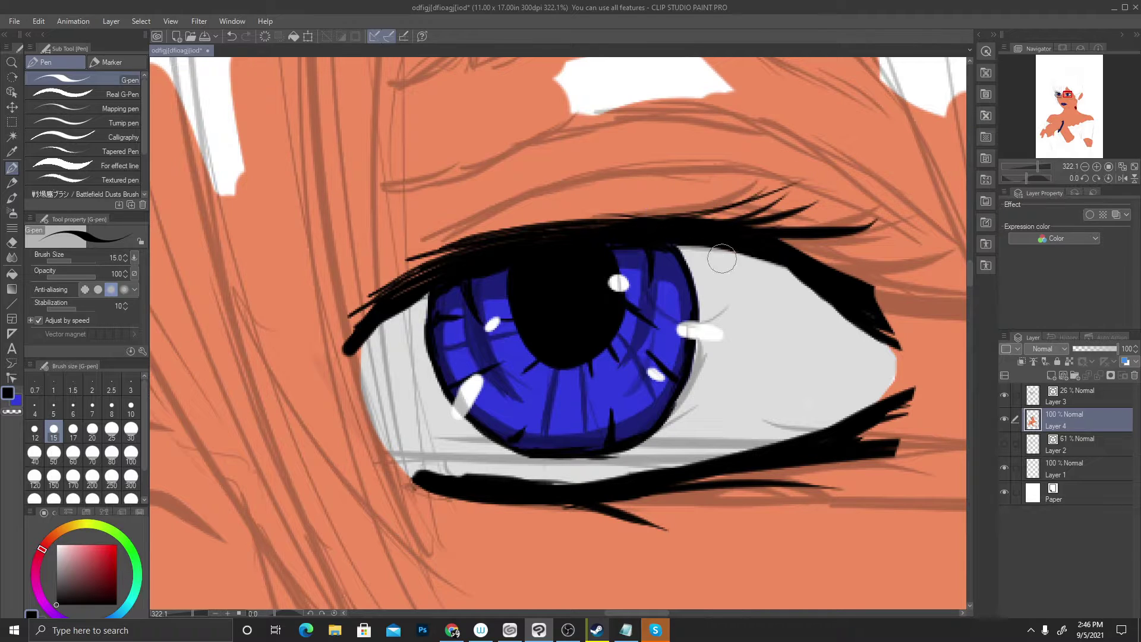
mouse_move(722, 237)
mouse_down()
mouse_move(797, 287)
mouse_move(924, 308)
mouse_up()
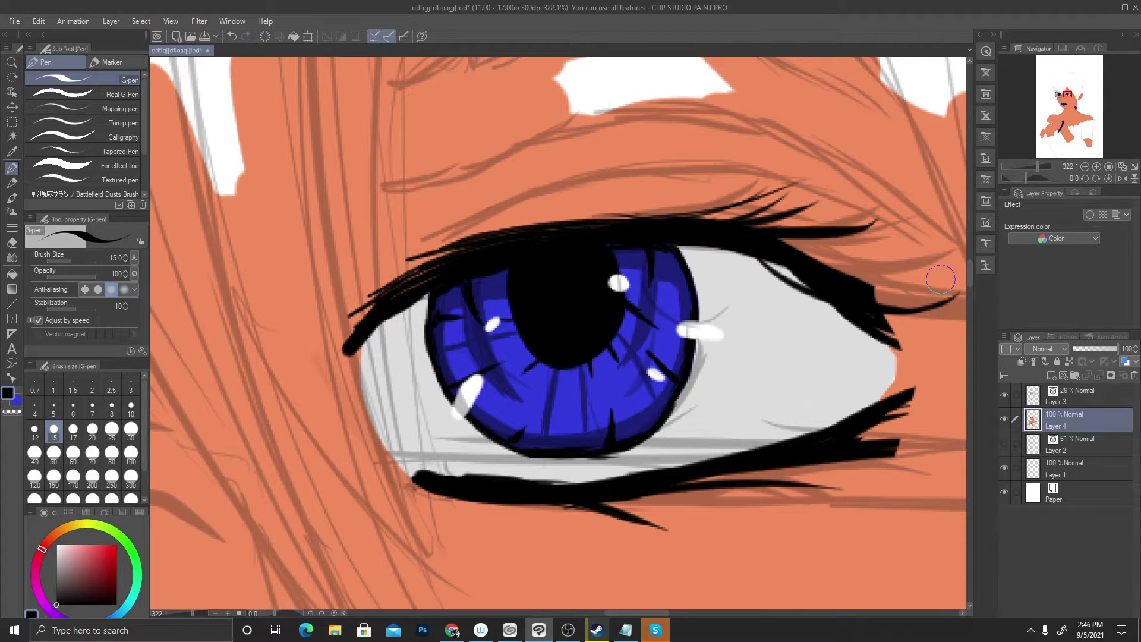
scroll(667, 293, down, 5)
scroll(660, 290, down, 1)
key(ctrl+z)
key(ctrl+z)
key(ctrl+z)
key(ctrl+z)
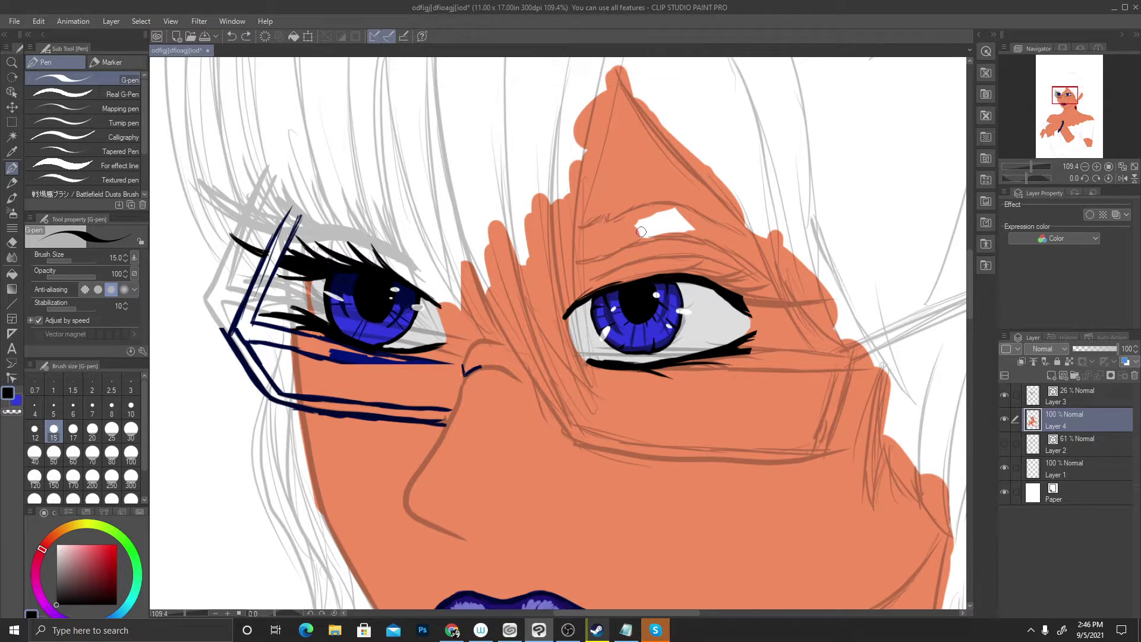
Set the G-pen's brush size to 20 for the upper lashes
click(92, 430)
scroll(696, 297, down, 3)
scroll(695, 297, up, 5)
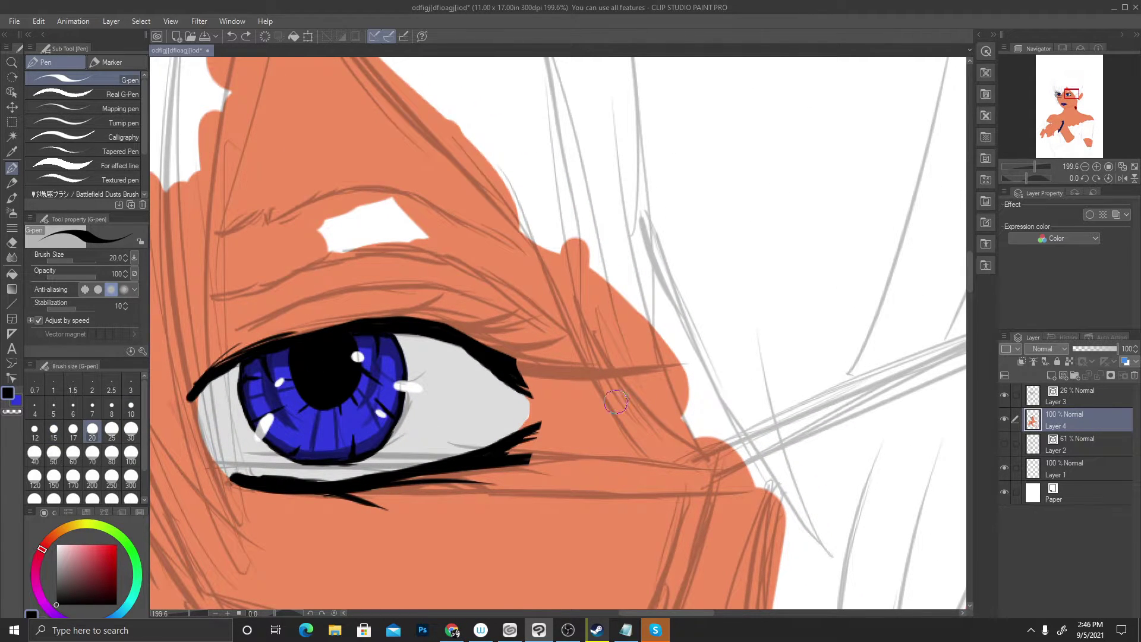
Try shallow, upturned black lash strokes at the upper lid's outer corner, then undo them
drag(528, 375, 588, 364)
drag(516, 377, 607, 359)
mouse_move(525, 390)
mouse_down()
mouse_move(584, 375)
mouse_move(608, 355)
mouse_up()
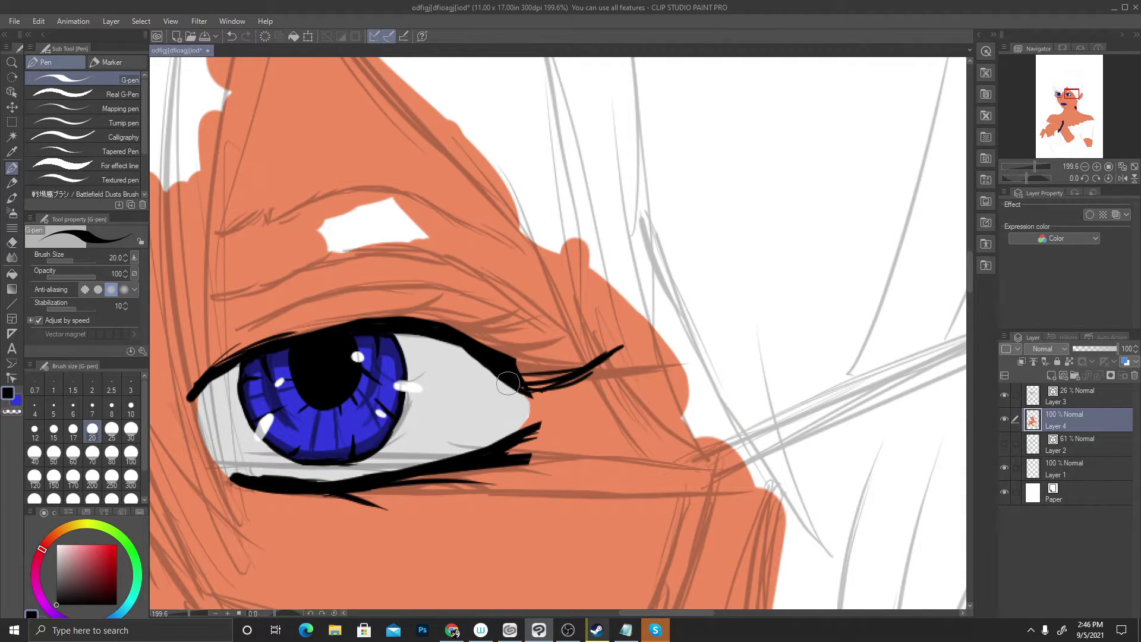
key(ctrl+z)
key(ctrl+z)
key(ctrl+z)
key(ctrl+z)
key(ctrl+z)
key(ctrl+z)
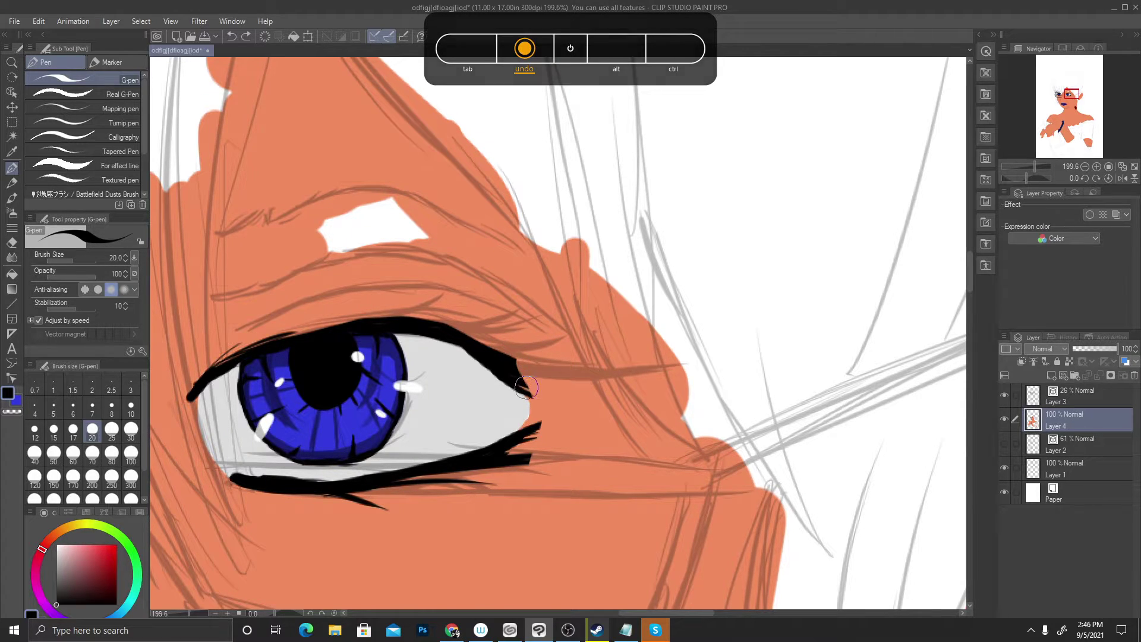
Draw a steep black wing stroke from the eye's outer corner and a curved lash rising from the inner upper lid
drag(529, 402, 598, 321)
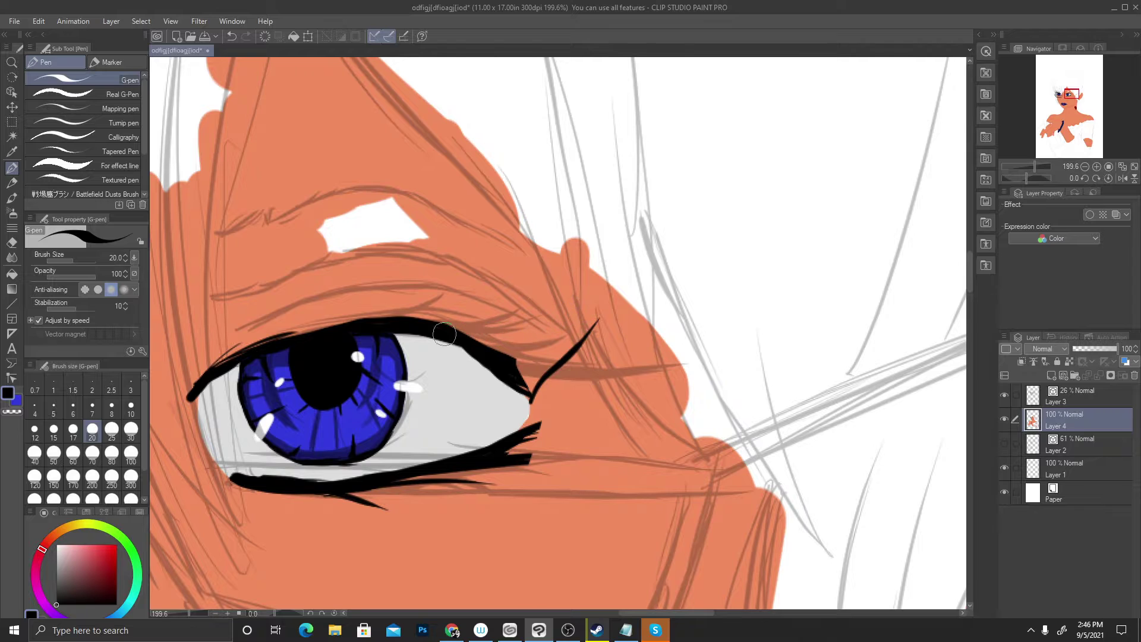
mouse_move(201, 396)
mouse_down()
mouse_move(253, 334)
mouse_move(389, 268)
mouse_up()
key(ctrl+z)
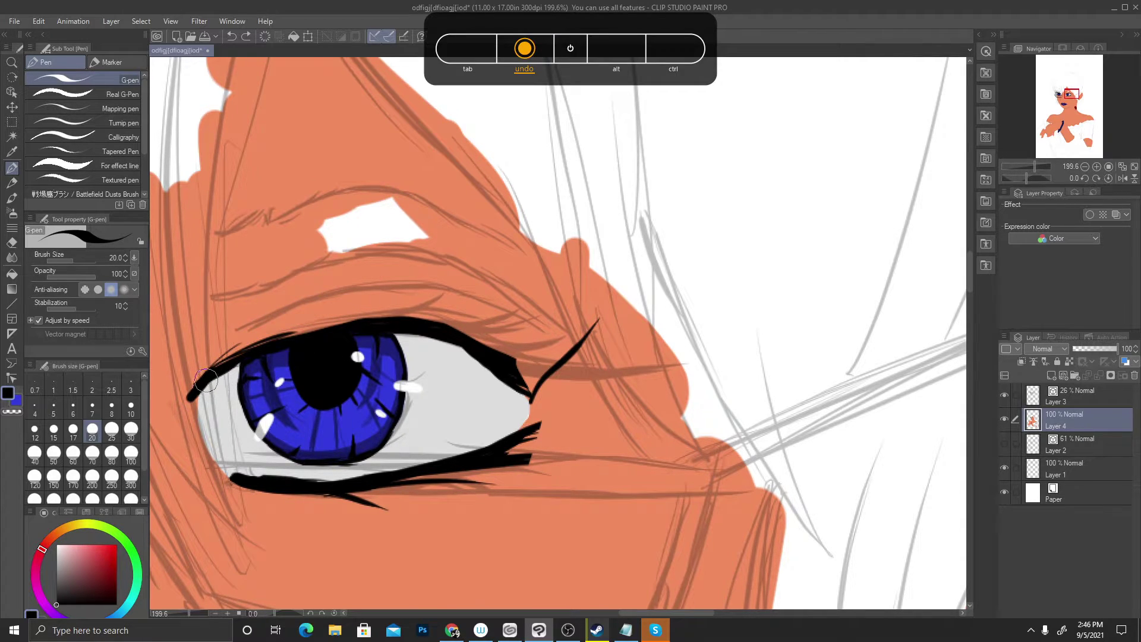
drag(206, 380, 351, 275)
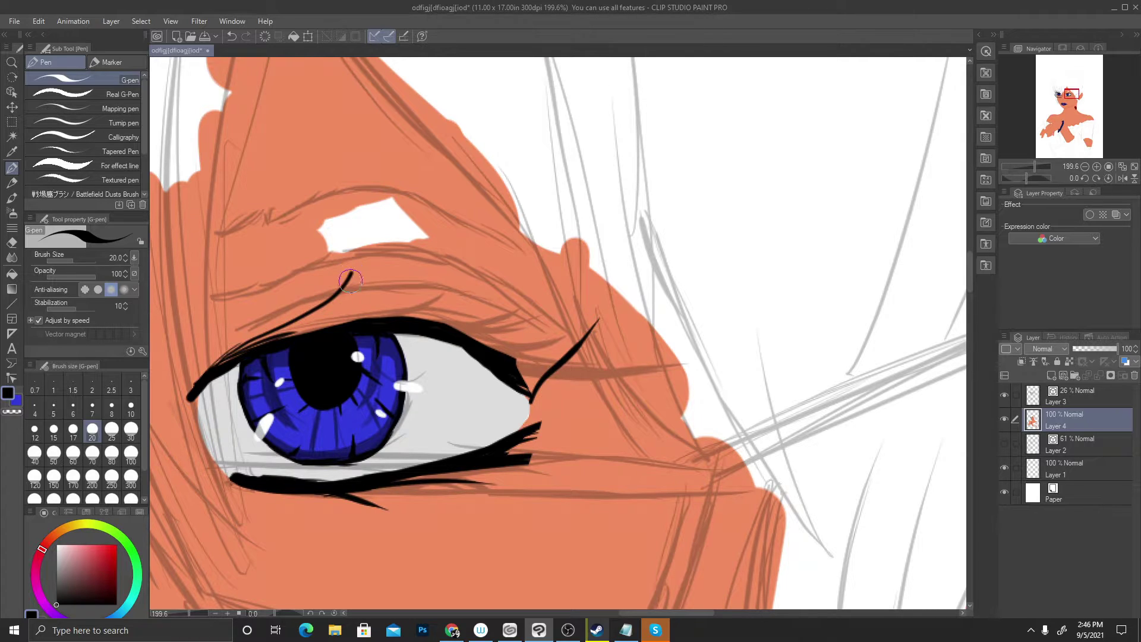
mouse_move(233, 358)
mouse_down()
mouse_move(284, 317)
mouse_move(364, 283)
mouse_up()
key(ctrl+z)
Add three curved black lashes sweeping outward from the middle and outer part of the upper lid
drag(282, 345, 433, 278)
key(ctrl+z)
mouse_move(336, 327)
mouse_down()
mouse_move(444, 287)
mouse_move(471, 270)
mouse_up()
drag(354, 327, 559, 302)
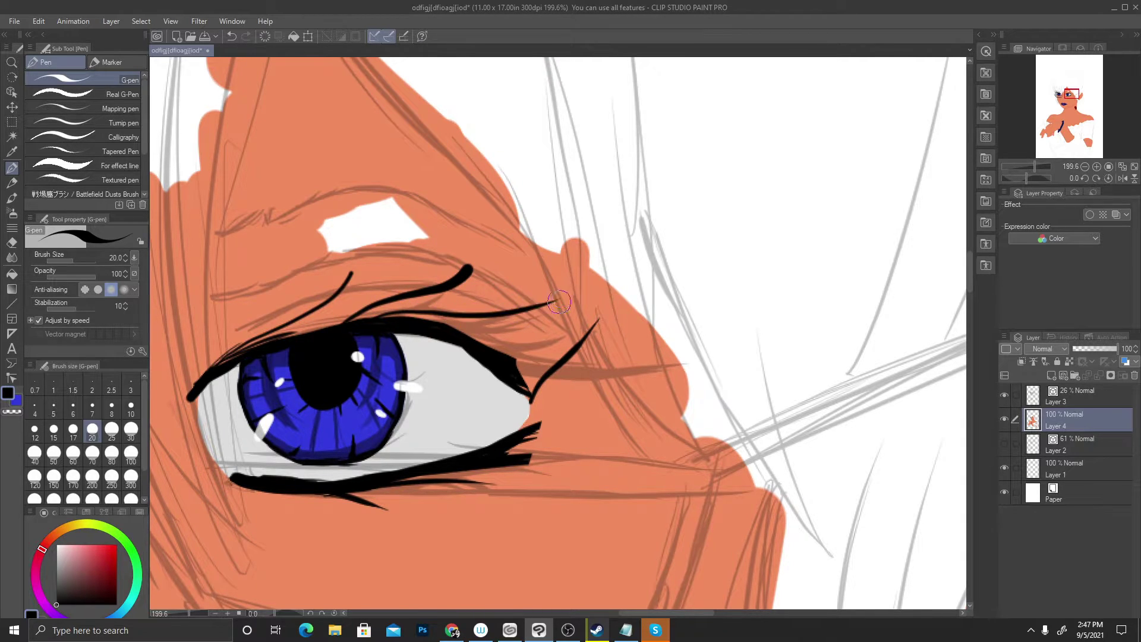
drag(443, 328, 575, 311)
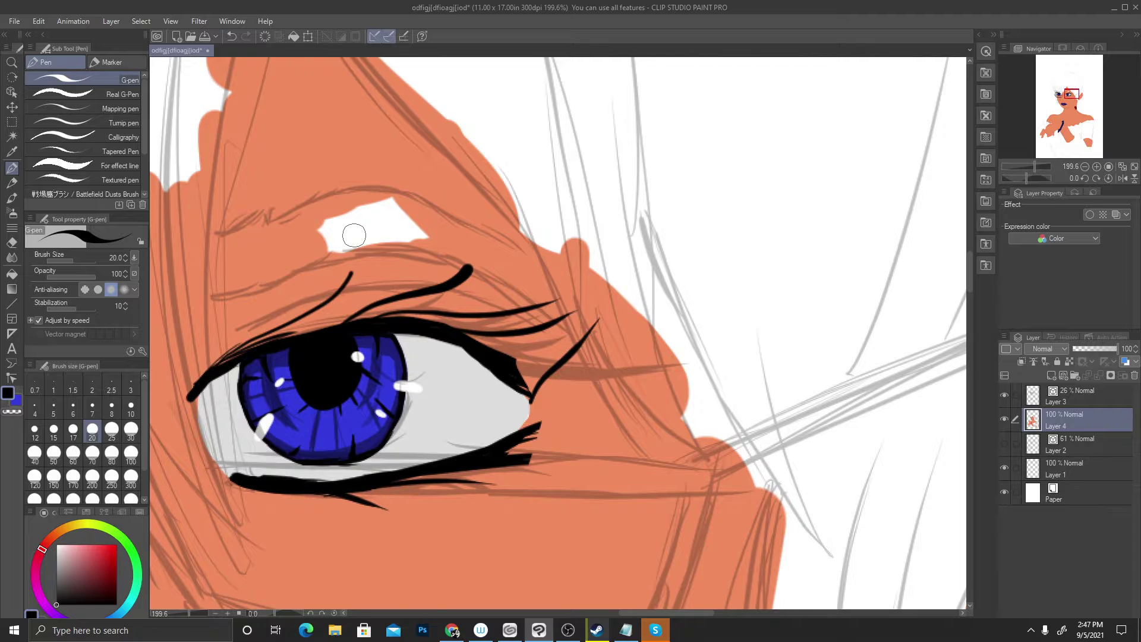
Thicken the upper lid line in black into a solid pointed wing at the outer corner and fill out the upper lashes
mouse_move(247, 338)
mouse_down()
mouse_move(200, 385)
mouse_move(268, 332)
mouse_move(402, 312)
mouse_move(459, 328)
mouse_move(533, 375)
mouse_move(546, 354)
mouse_move(512, 355)
mouse_move(526, 406)
mouse_move(529, 372)
mouse_move(524, 408)
mouse_move(613, 302)
mouse_up()
drag(528, 383, 603, 303)
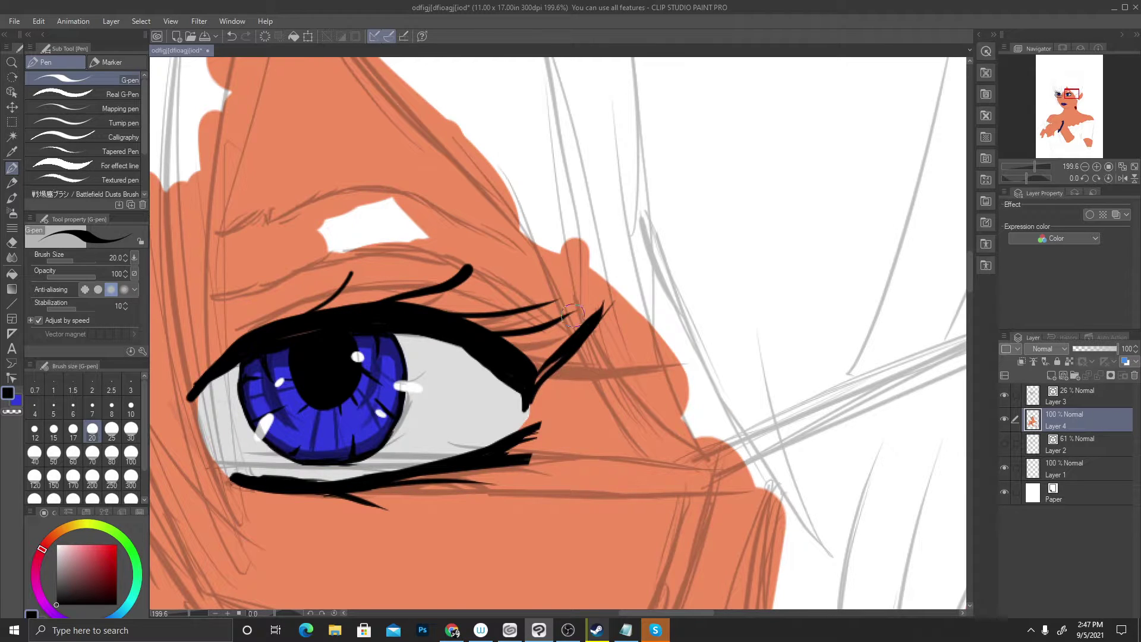
mouse_move(533, 378)
mouse_down()
mouse_move(572, 341)
mouse_move(536, 378)
mouse_move(560, 348)
mouse_move(547, 358)
mouse_move(528, 344)
mouse_up()
mouse_move(520, 351)
mouse_down()
mouse_move(545, 329)
mouse_move(514, 347)
mouse_move(541, 350)
mouse_move(521, 368)
mouse_move(535, 344)
mouse_move(593, 315)
mouse_move(569, 338)
mouse_up()
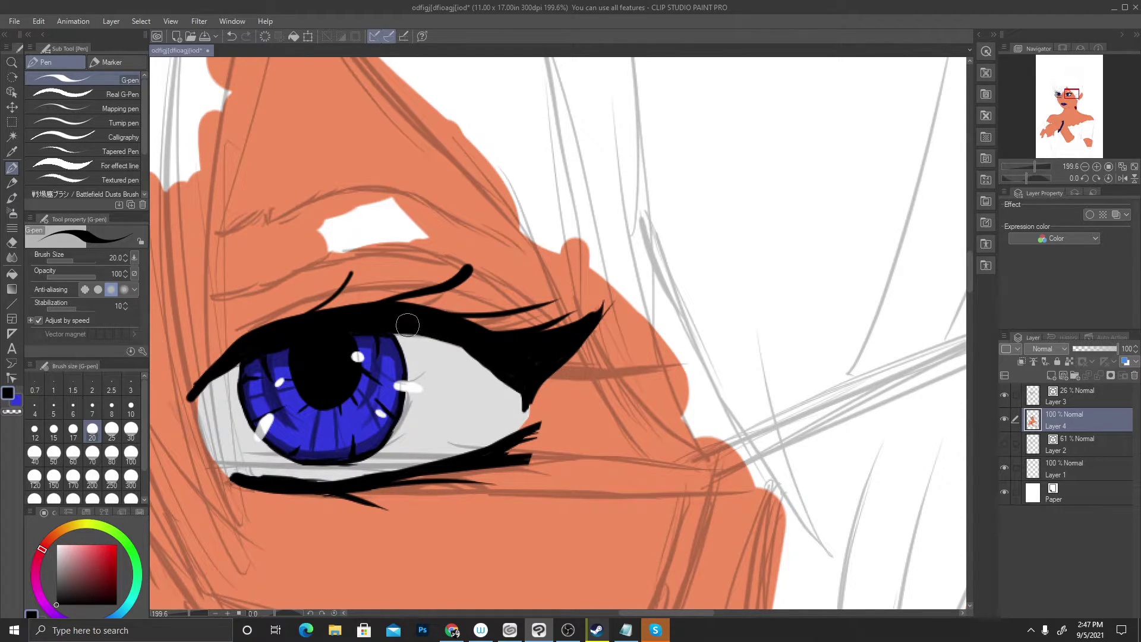
drag(302, 308, 267, 335)
mouse_move(354, 269)
mouse_down()
mouse_move(236, 352)
mouse_move(349, 277)
mouse_move(337, 288)
mouse_move(405, 282)
mouse_move(416, 267)
mouse_move(375, 291)
mouse_move(510, 296)
mouse_move(496, 320)
mouse_move(557, 323)
mouse_move(614, 292)
mouse_move(560, 325)
mouse_move(607, 300)
mouse_move(573, 333)
mouse_move(602, 308)
mouse_move(587, 308)
mouse_move(584, 318)
mouse_move(612, 298)
mouse_move(597, 321)
mouse_up()
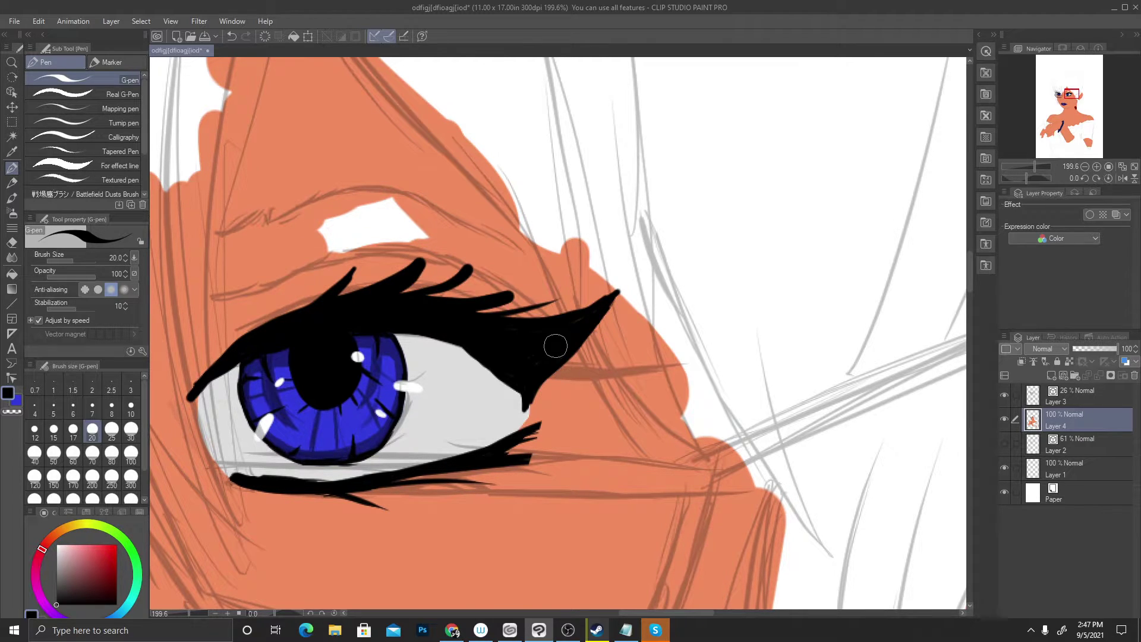
Paint over the upper lashes with the sampled skin orange, keeping the wing, and reduce the brush size to 10
scroll(555, 346, down, 5)
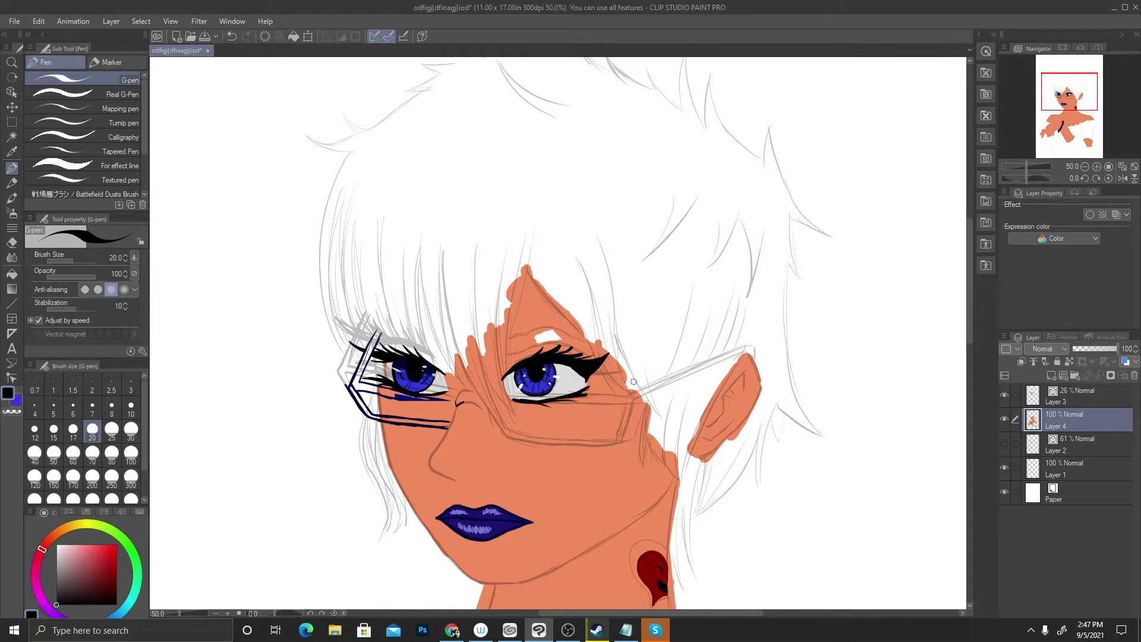
scroll(633, 381, up, 5)
alt+click(409, 207)
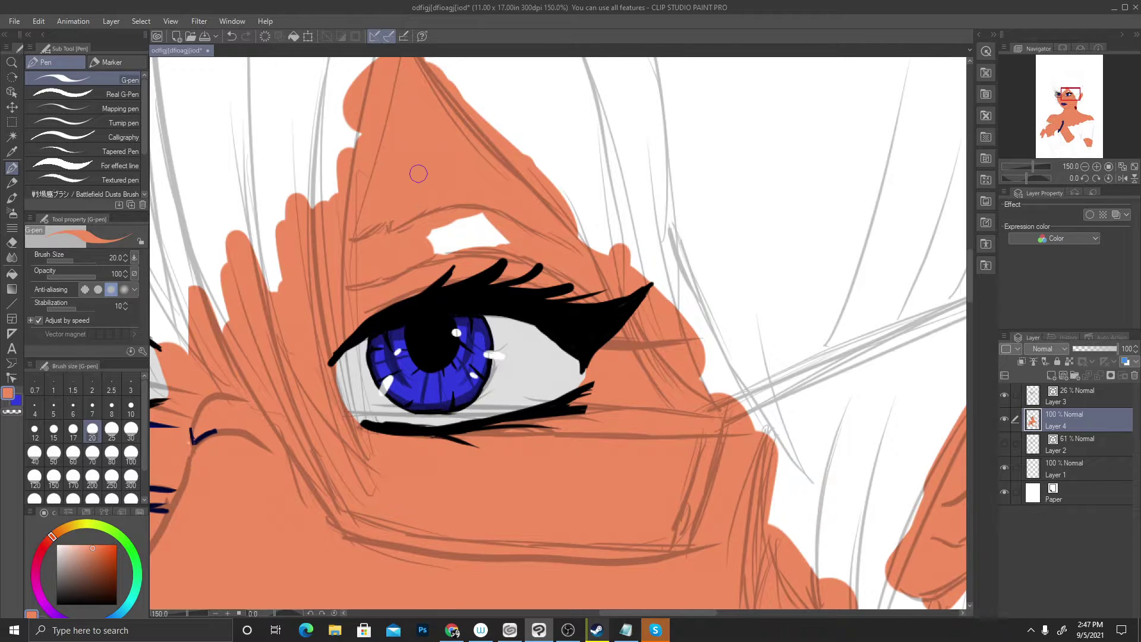
scroll(408, 216, up, 3)
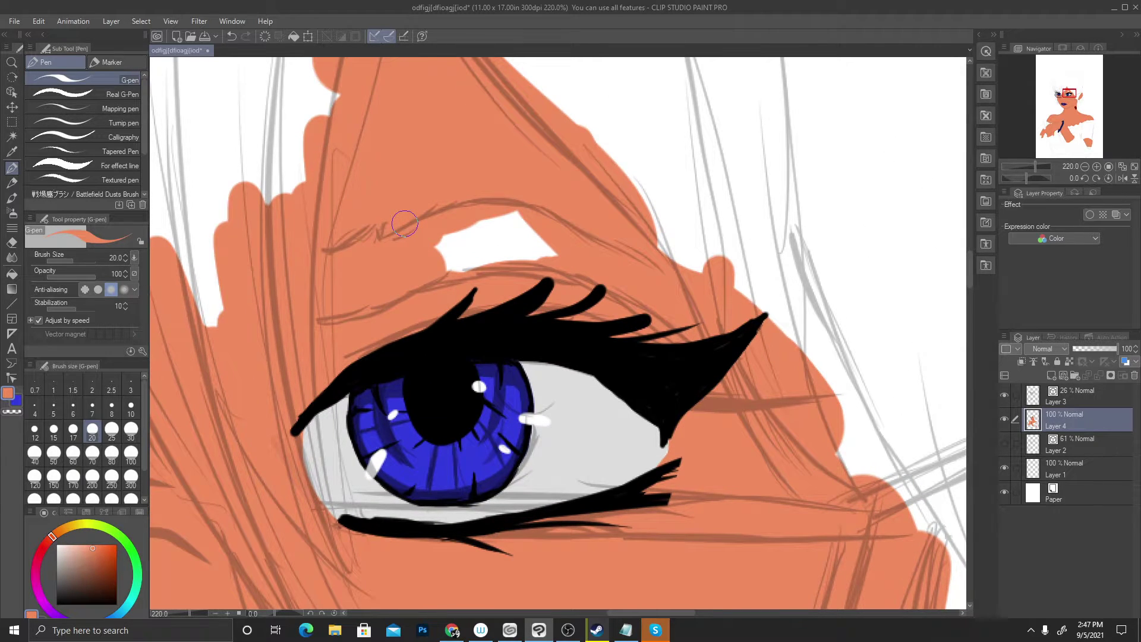
mouse_move(449, 316)
mouse_down()
mouse_move(541, 282)
mouse_move(519, 295)
mouse_move(598, 291)
mouse_move(547, 308)
mouse_move(588, 303)
mouse_move(662, 327)
mouse_move(707, 315)
mouse_move(649, 338)
mouse_move(611, 331)
mouse_up()
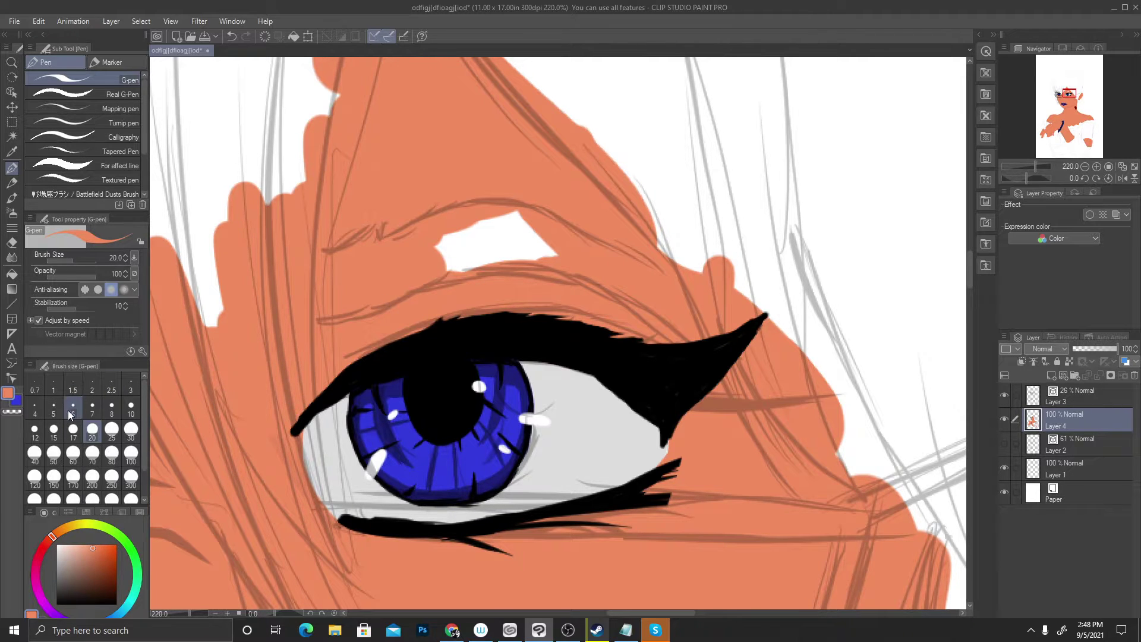
click(131, 409)
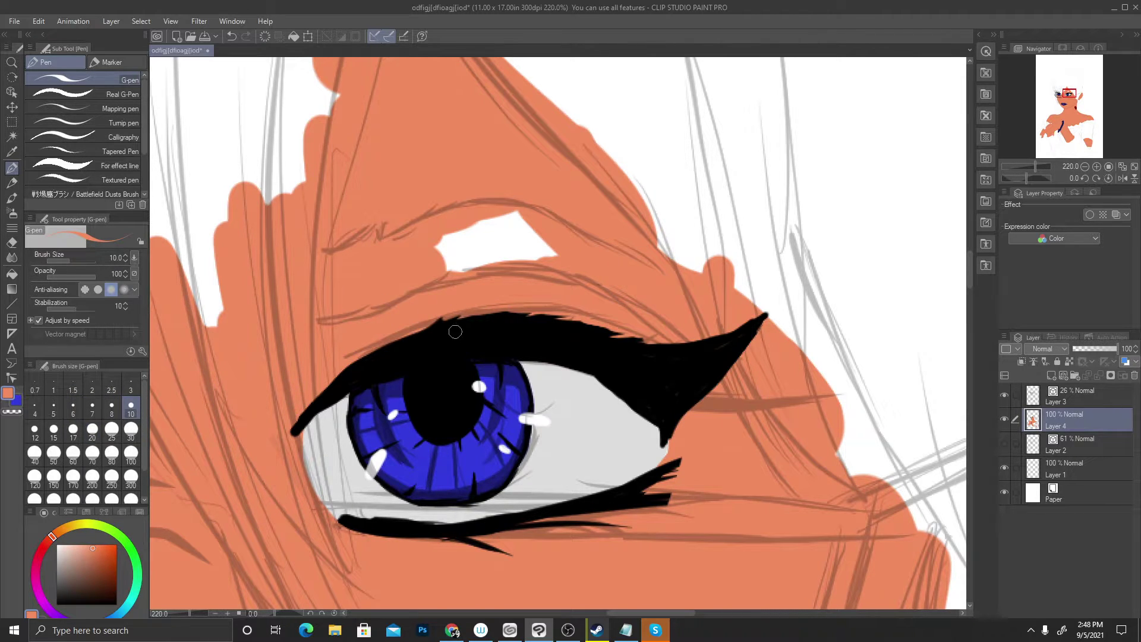
Try thin skin-orange streaks across the upper edge of the black lid, then undo them
mouse_move(454, 338)
mouse_down()
mouse_move(523, 312)
mouse_move(567, 318)
mouse_up()
drag(533, 342, 603, 326)
drag(587, 343, 630, 331)
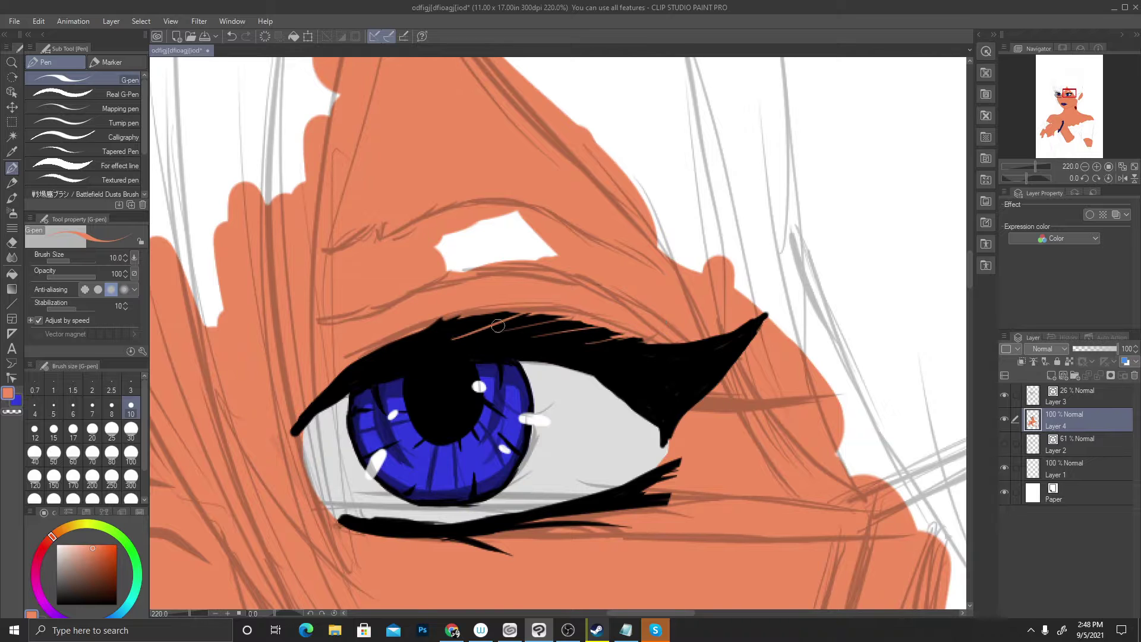
drag(391, 373, 442, 322)
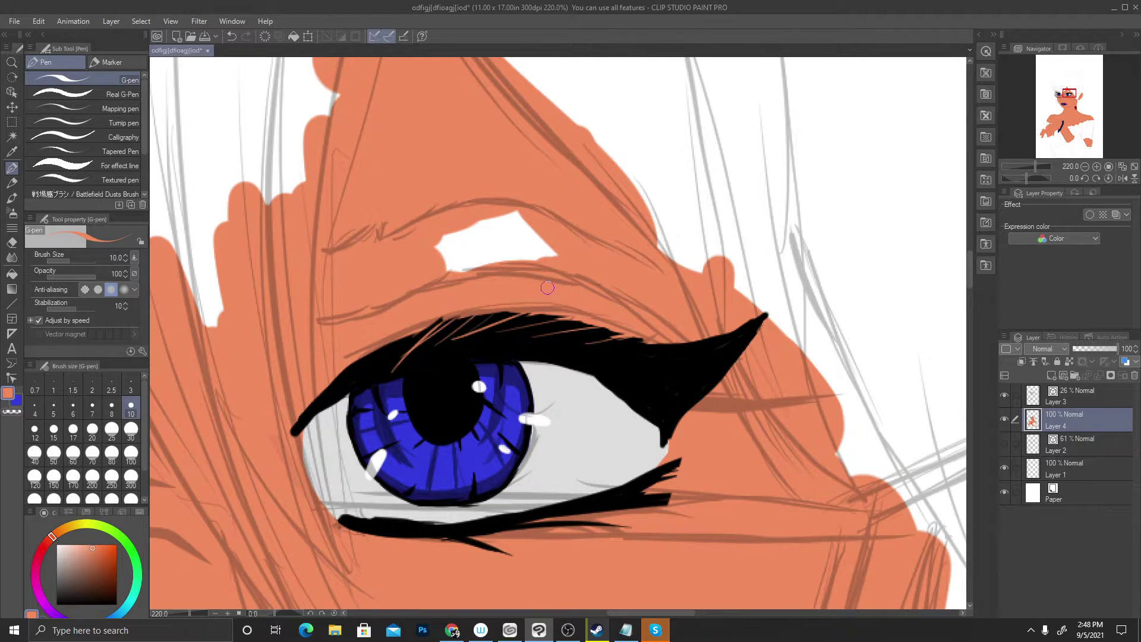
key(ctrl+z)
key(ctrl+z)
key(ctrl+z)
key(ctrl+z)
key(ctrl+z)
key(ctrl+z)
key(ctrl+z)
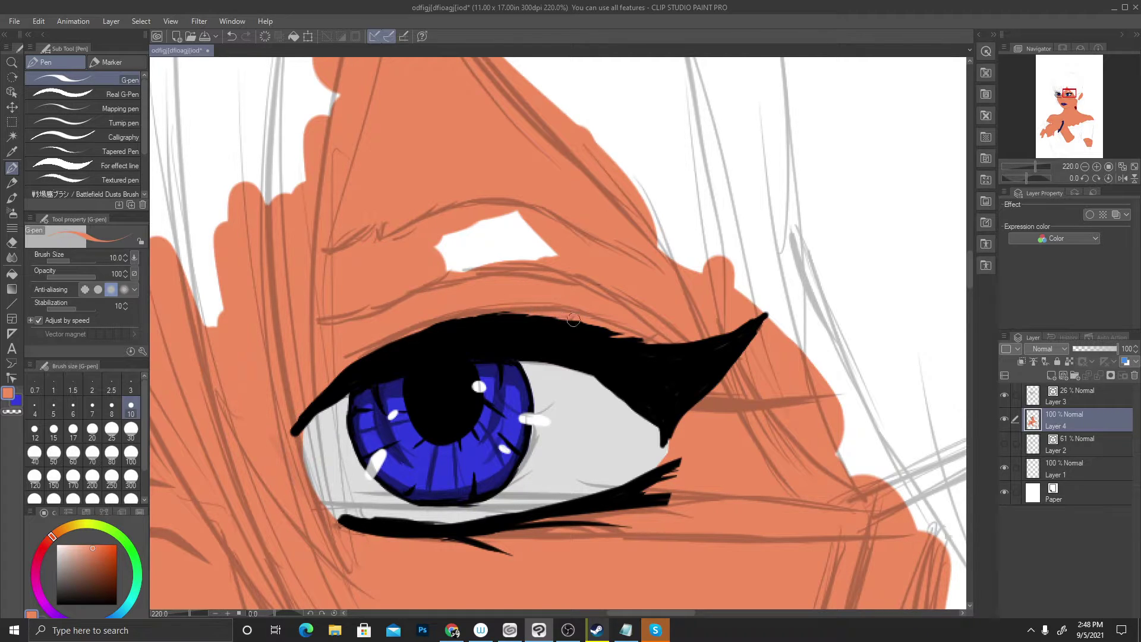
Smooth the jagged upper edge of the black upper lid with skin-orange strokes, undoing the stray ones
drag(561, 317, 615, 331)
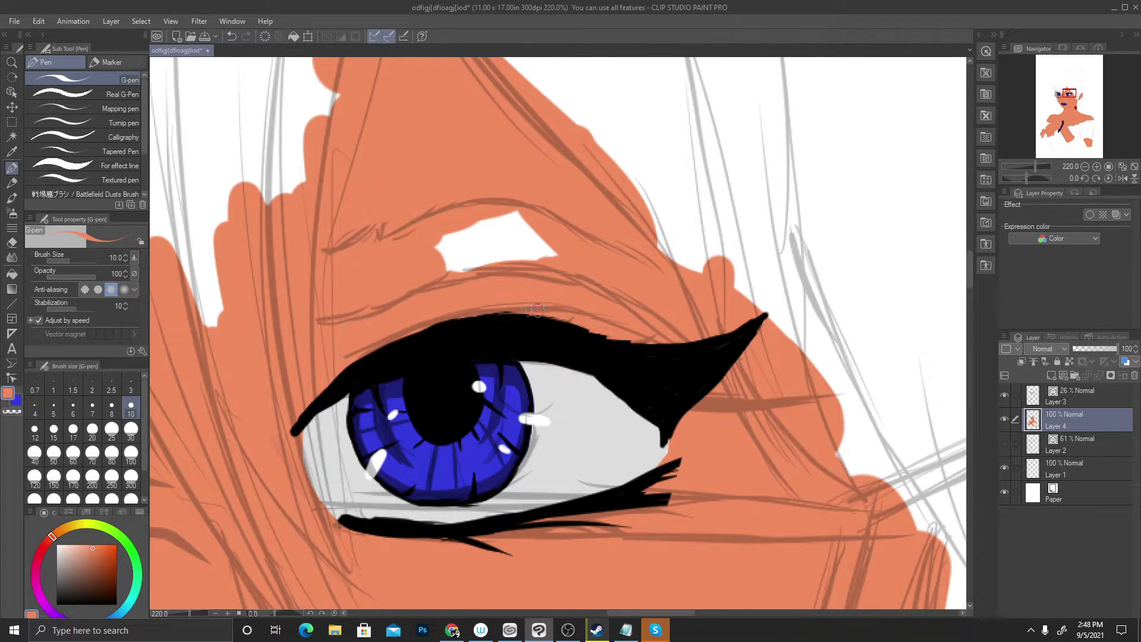
drag(478, 314, 543, 317)
drag(444, 316, 614, 337)
key(ctrl+z)
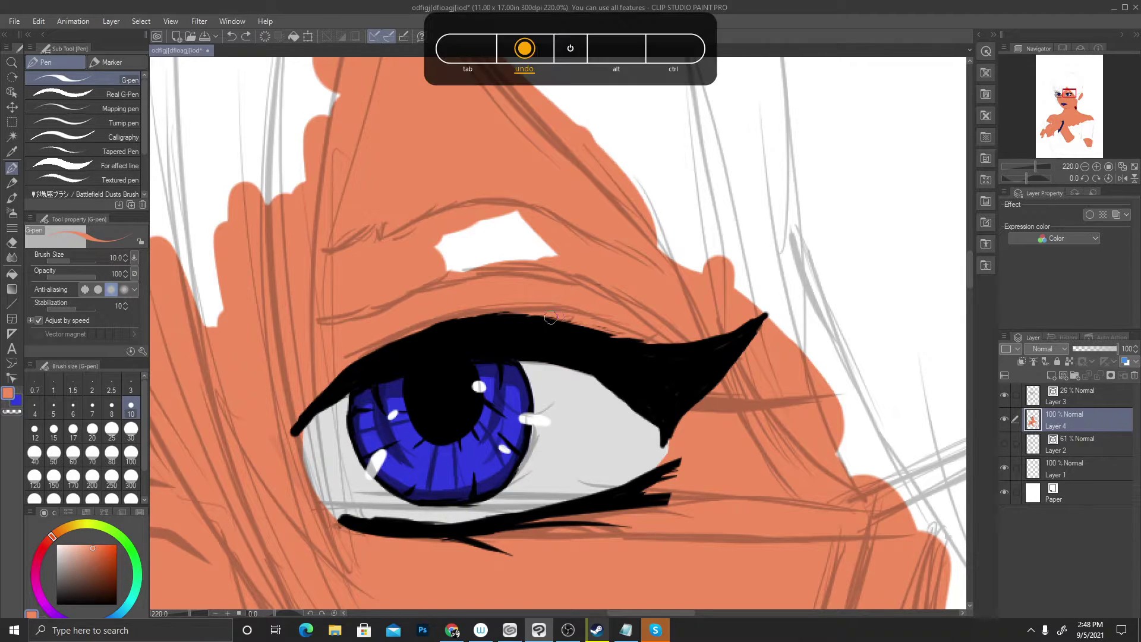
mouse_move(422, 331)
mouse_down()
mouse_move(495, 316)
mouse_move(637, 335)
mouse_up()
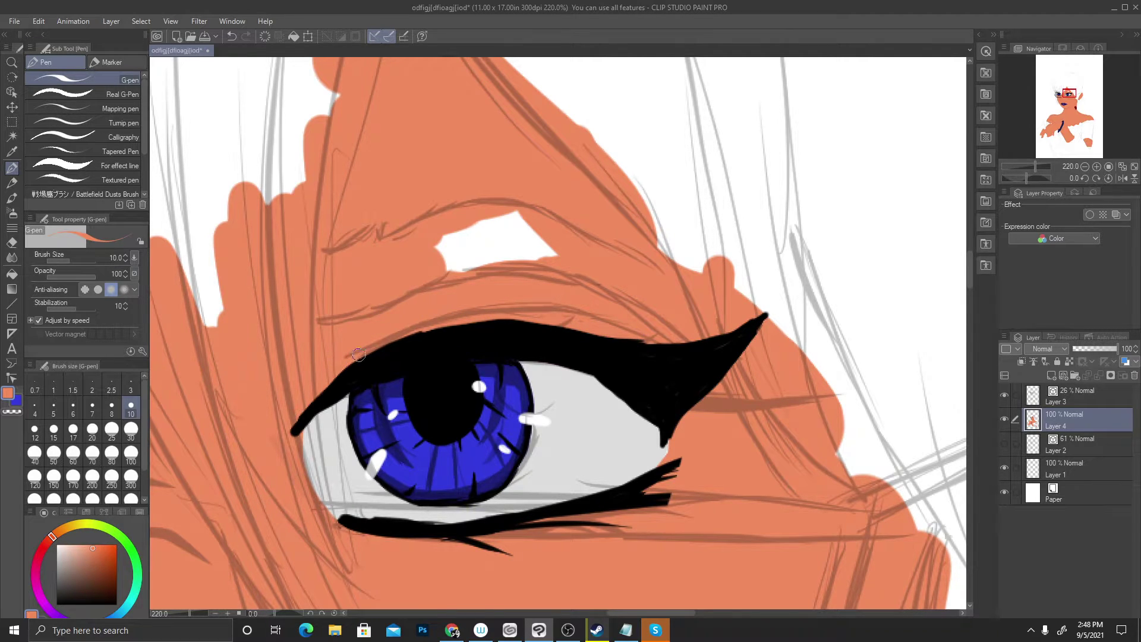
key(ctrl+z)
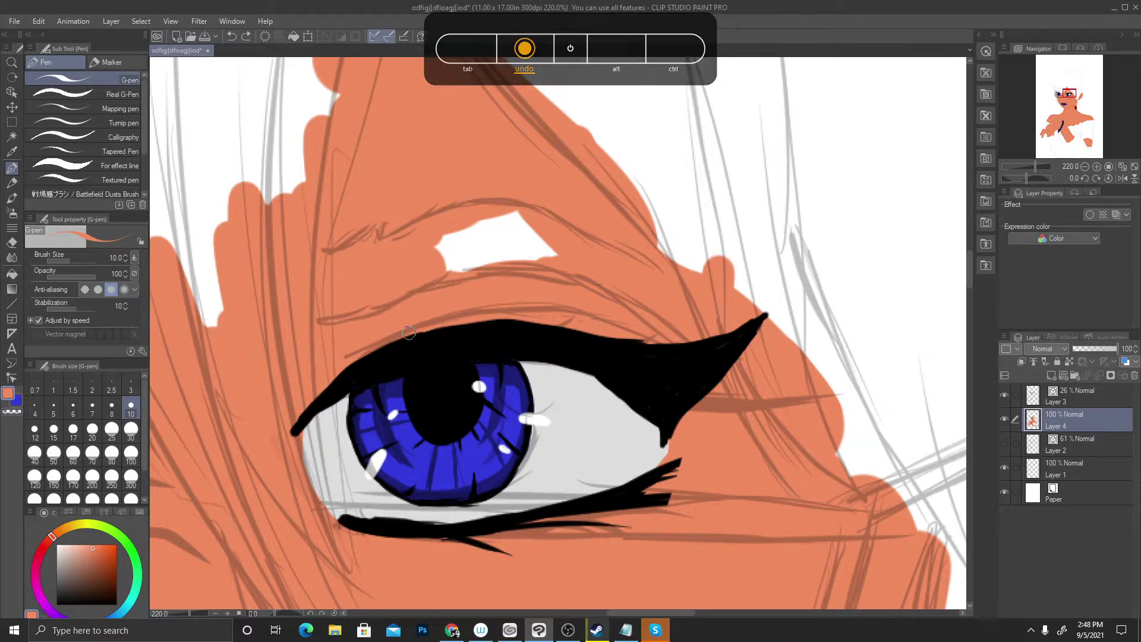
key(ctrl+z)
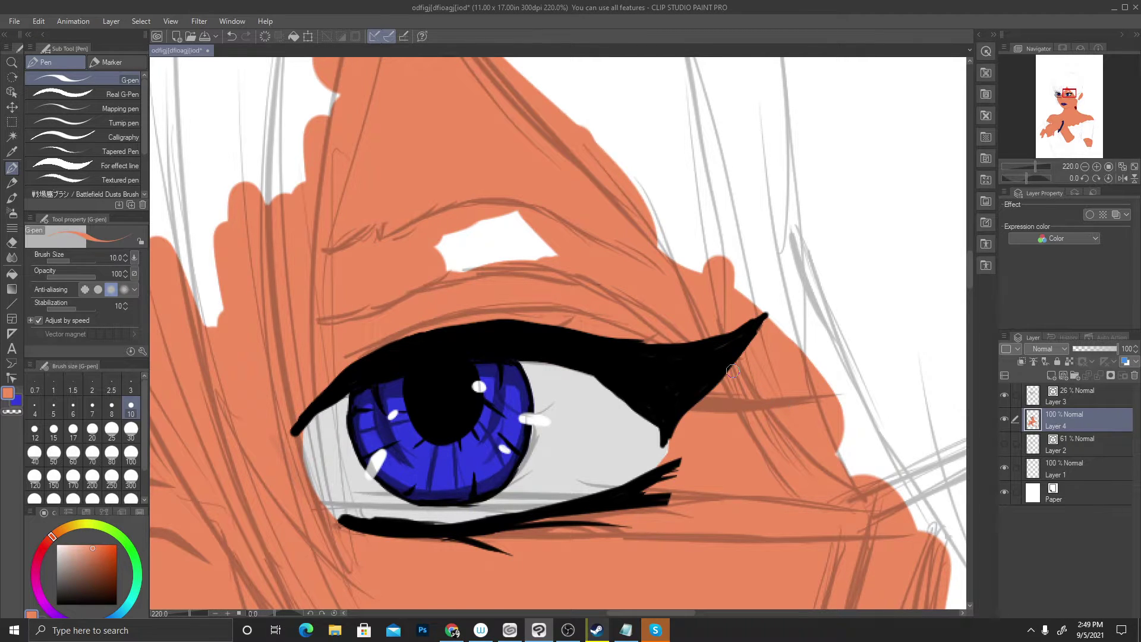
Extend the lower lid line to the inner corner in sampled black and thicken its outer half
scroll(720, 359, down, 5)
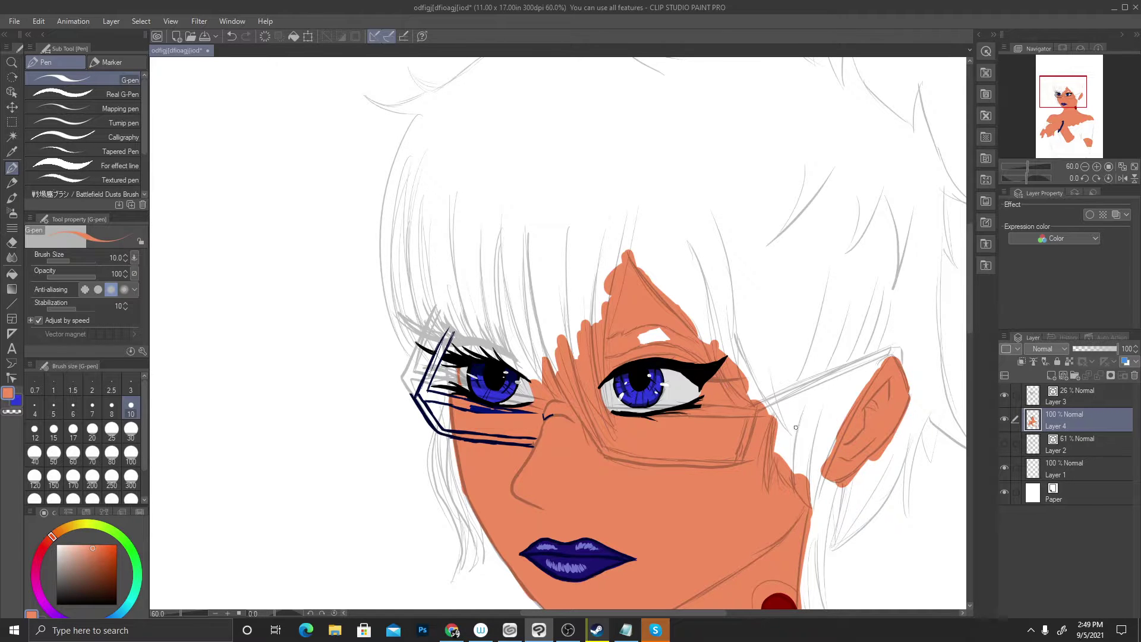
scroll(795, 427, up, 5)
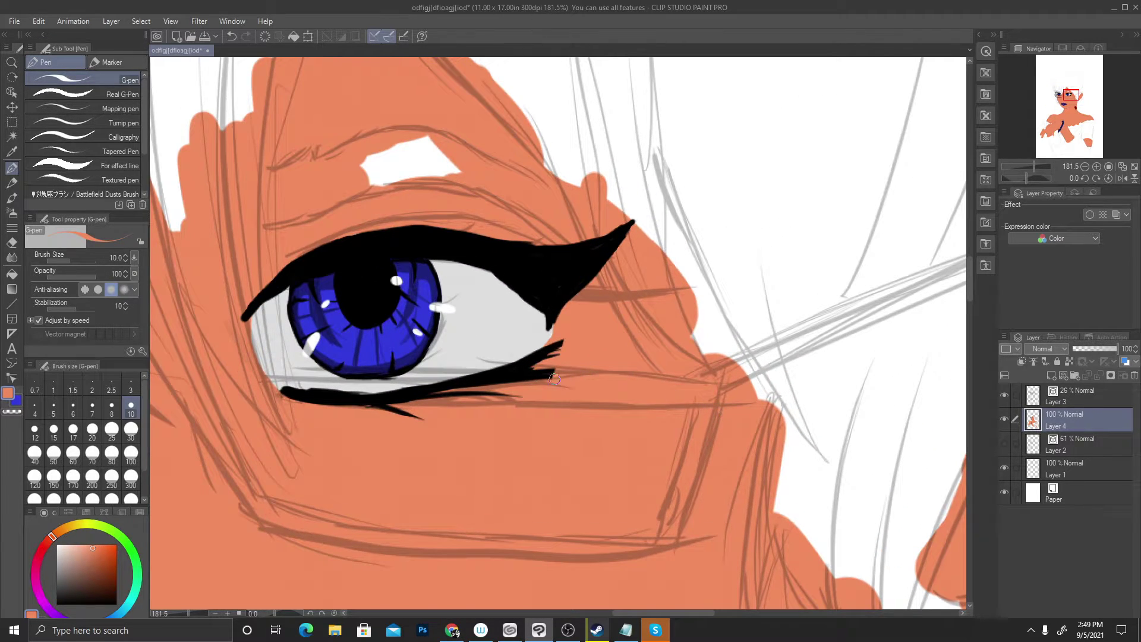
scroll(509, 367, up, 1)
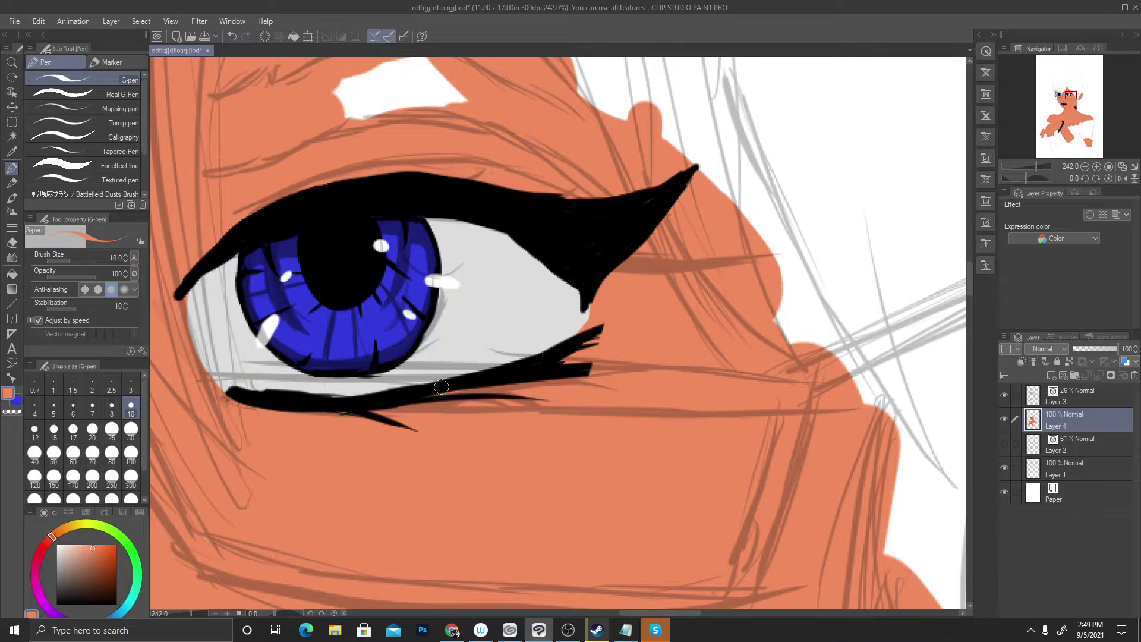
alt+click(358, 403)
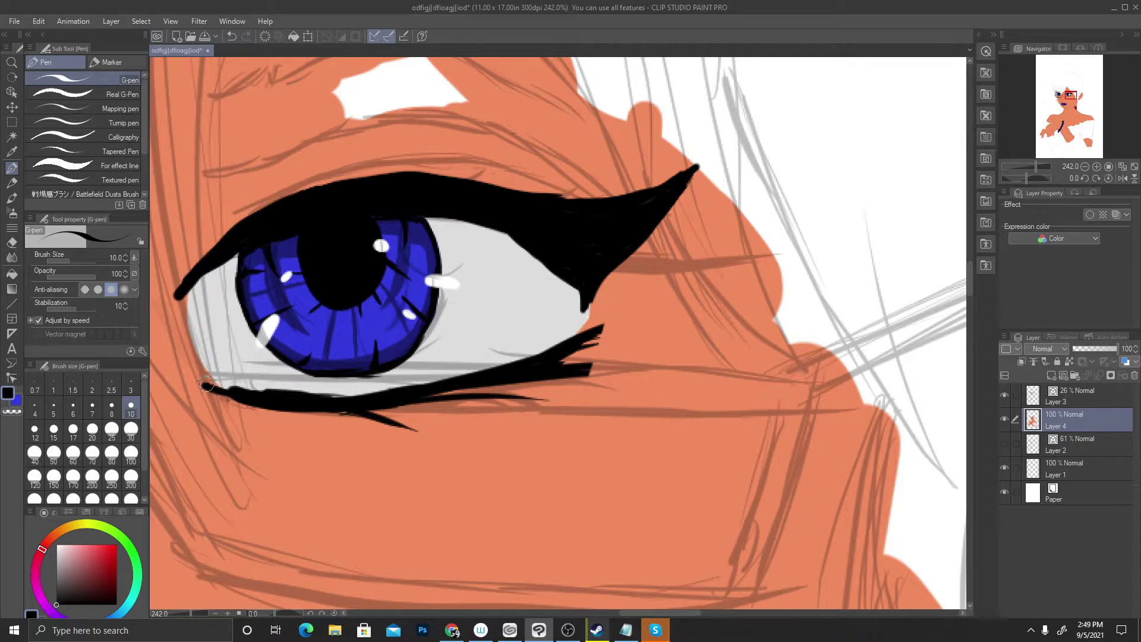
drag(223, 386, 275, 398)
mouse_move(411, 399)
mouse_down()
mouse_move(577, 394)
mouse_move(623, 410)
mouse_move(571, 379)
mouse_move(473, 388)
mouse_move(593, 389)
mouse_move(513, 380)
mouse_up()
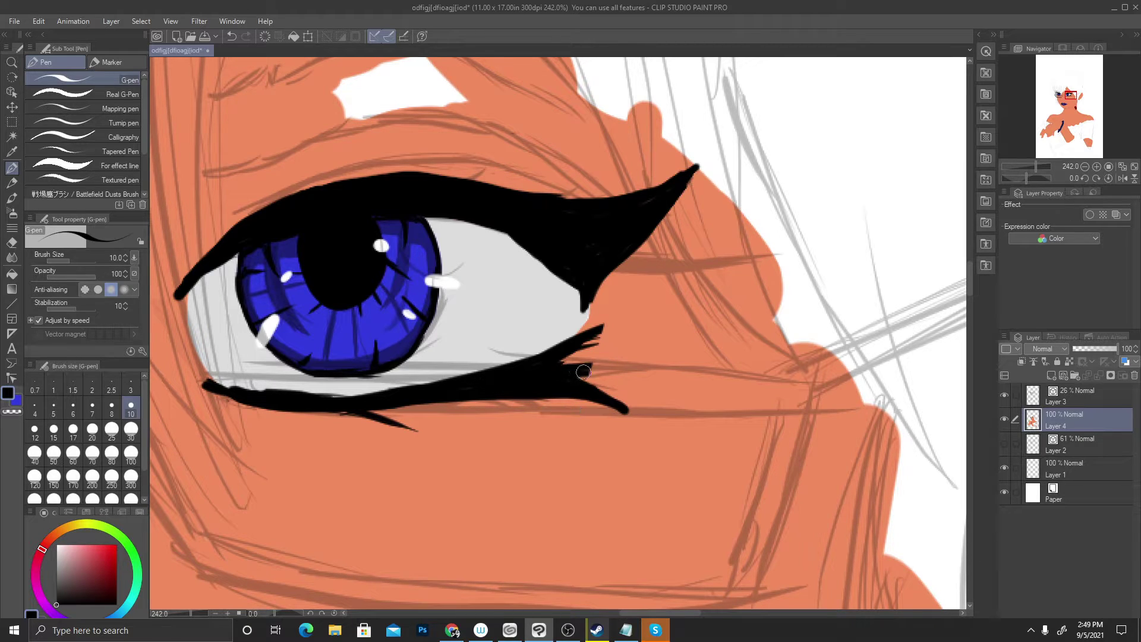
Fork the outer end of the lower lid line into two pointed black lashes, undoing a stray stroke
drag(583, 369, 629, 395)
key(ctrl+z)
drag(635, 411, 644, 420)
drag(593, 390, 645, 422)
mouse_move(591, 336)
mouse_down()
mouse_move(598, 329)
mouse_move(552, 376)
mouse_move(600, 330)
mouse_move(568, 369)
mouse_move(598, 329)
mouse_move(585, 354)
mouse_up()
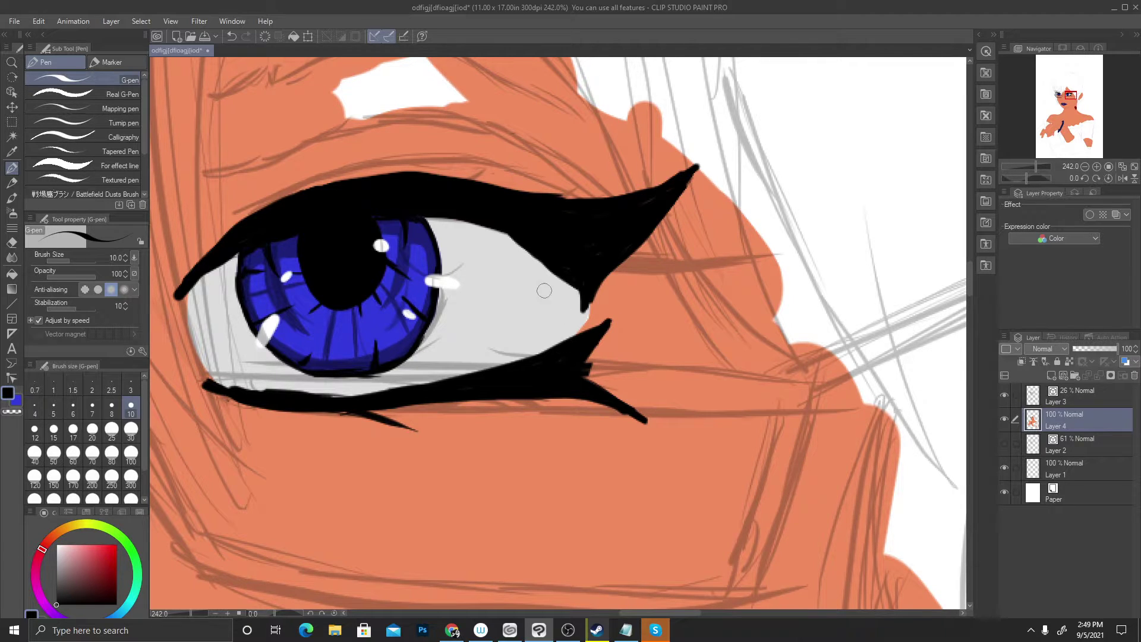
Clean the jagged notch between the two outer lower lashes with skin orange, and resample the lid's black
scroll(543, 290, down, 5)
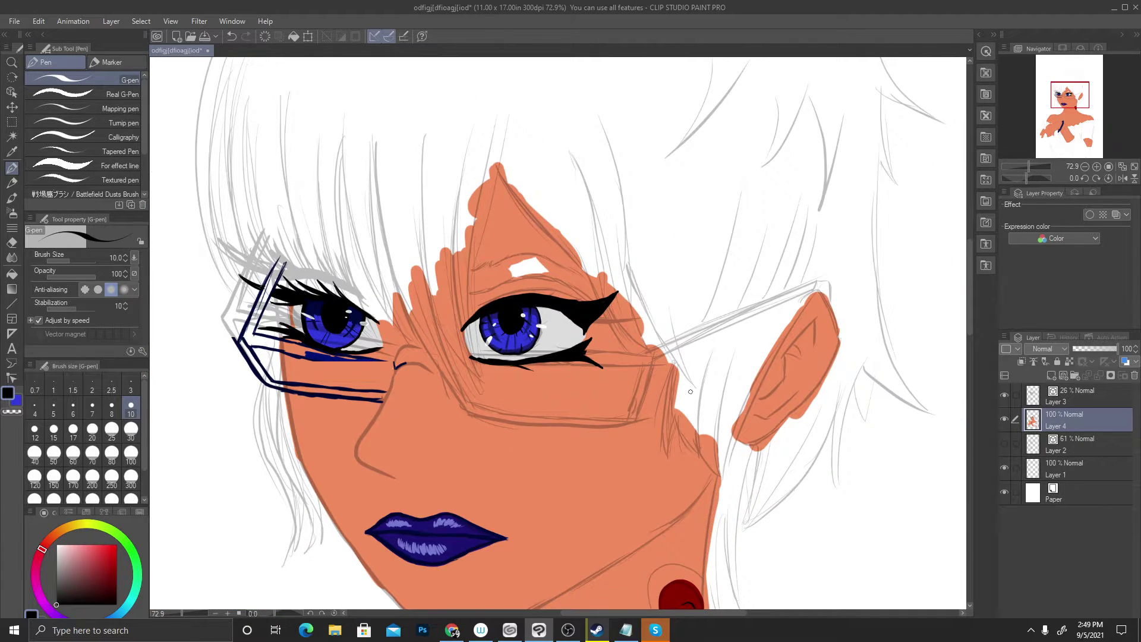
scroll(516, 297, up, 8)
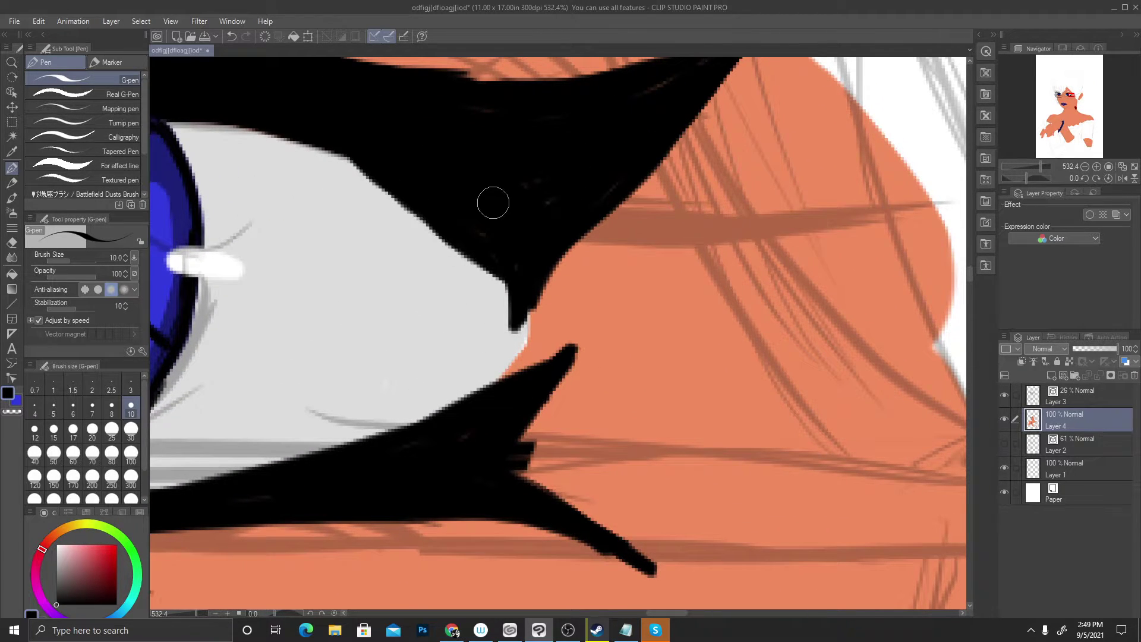
scroll(501, 428, up, 1)
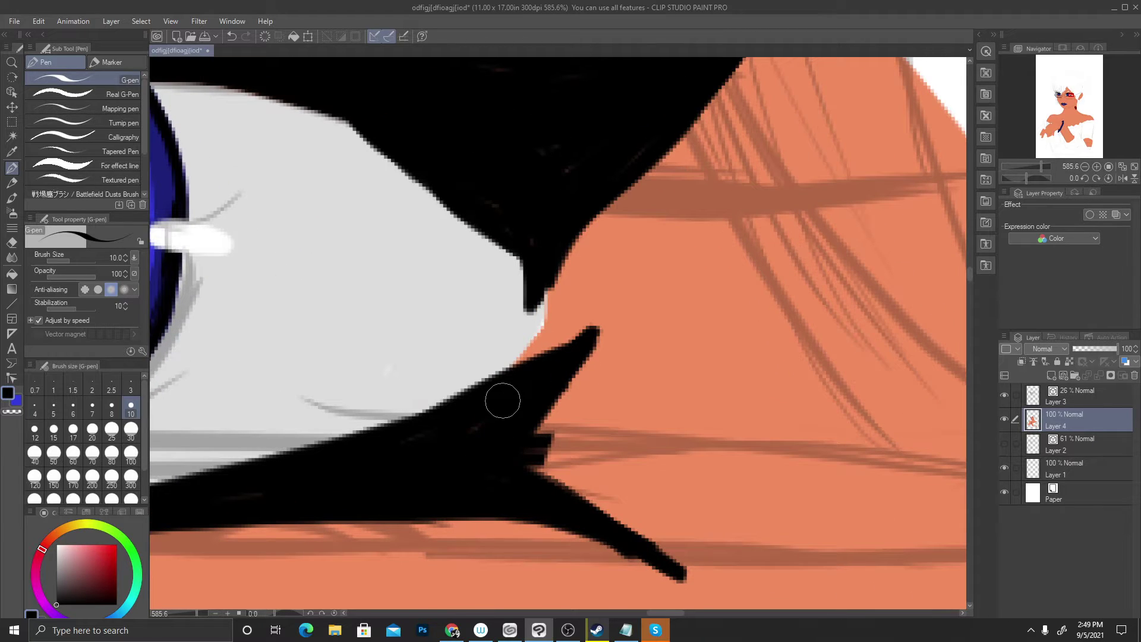
alt+click(707, 341)
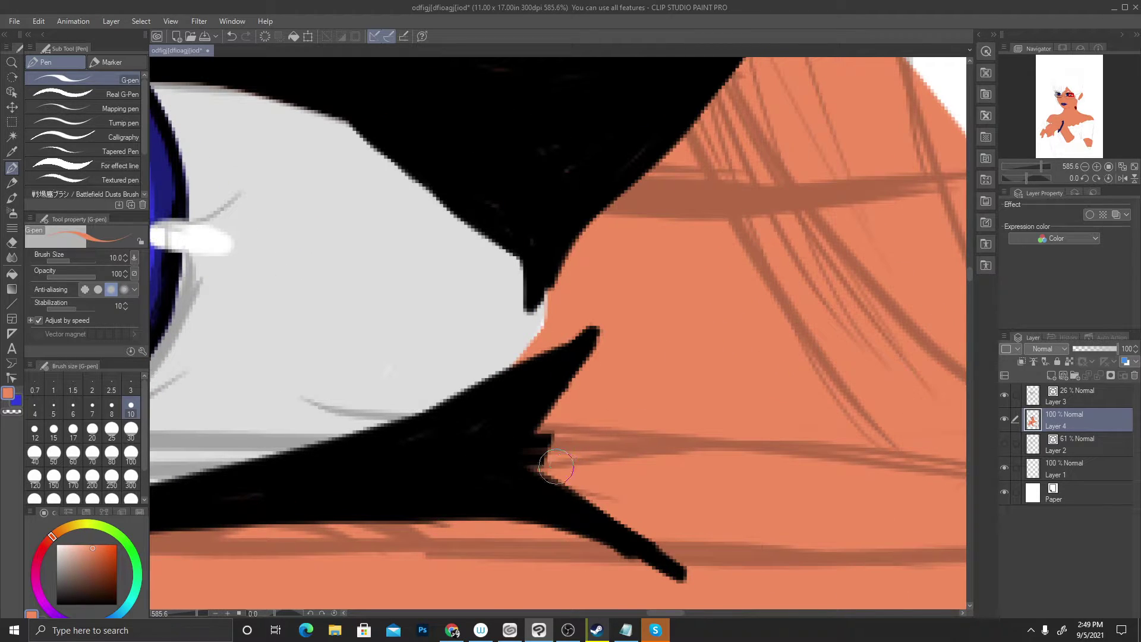
mouse_move(556, 466)
mouse_down()
mouse_move(540, 450)
mouse_move(557, 439)
mouse_move(540, 448)
mouse_move(550, 430)
mouse_move(550, 464)
mouse_up()
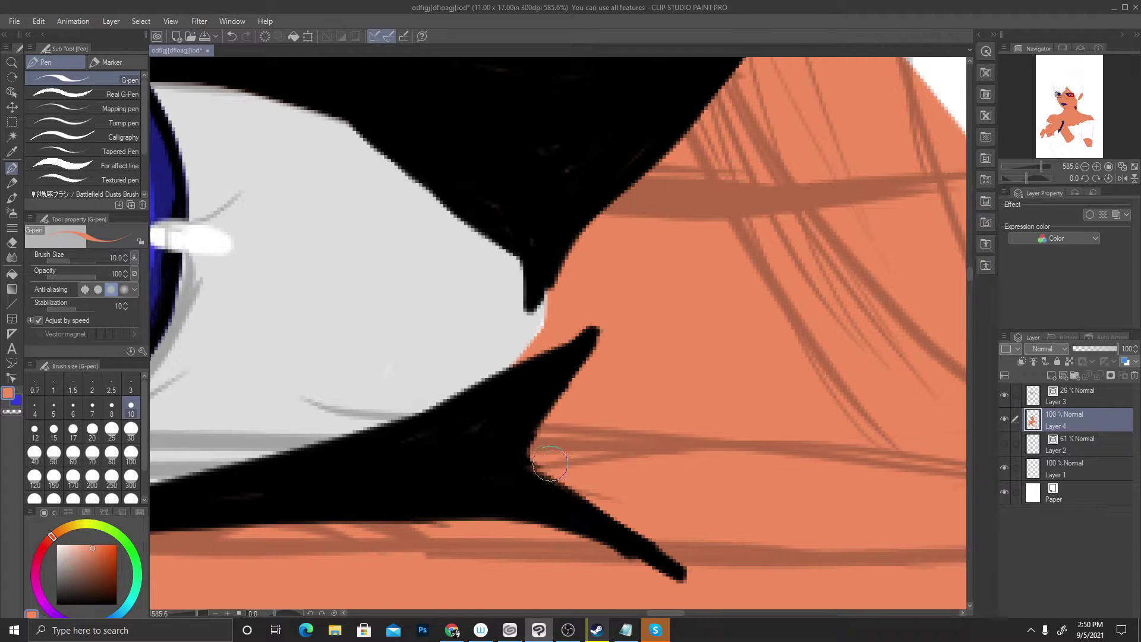
alt+click(484, 470)
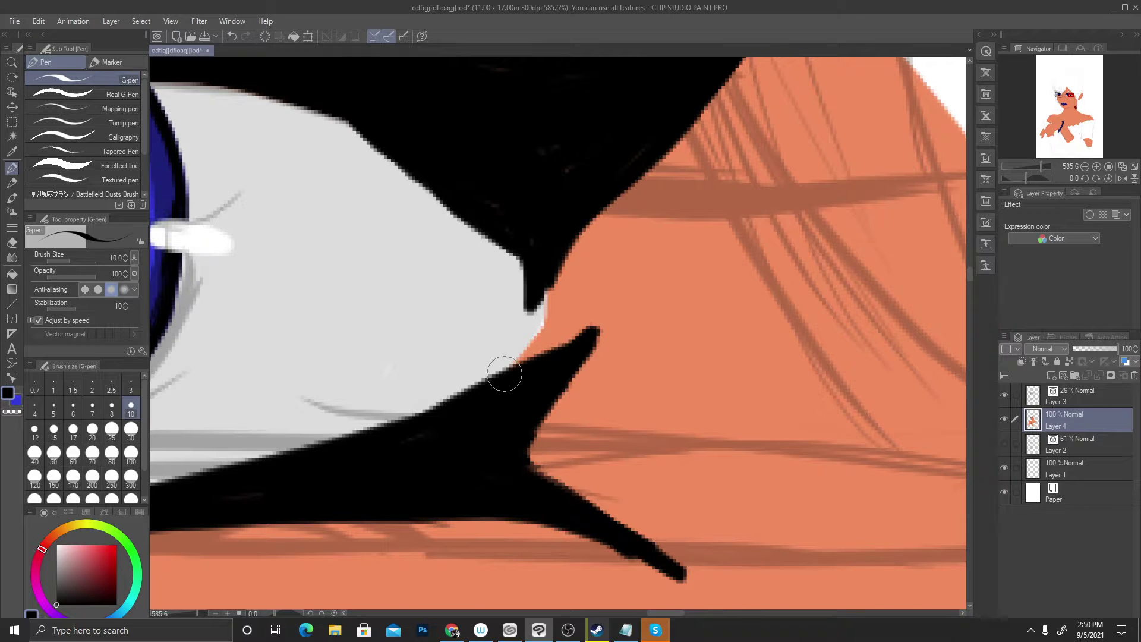
Smooth the bumpy upper edge of the lower lid line near the inner corner with the eye white's light grey
scroll(504, 374, down, 7)
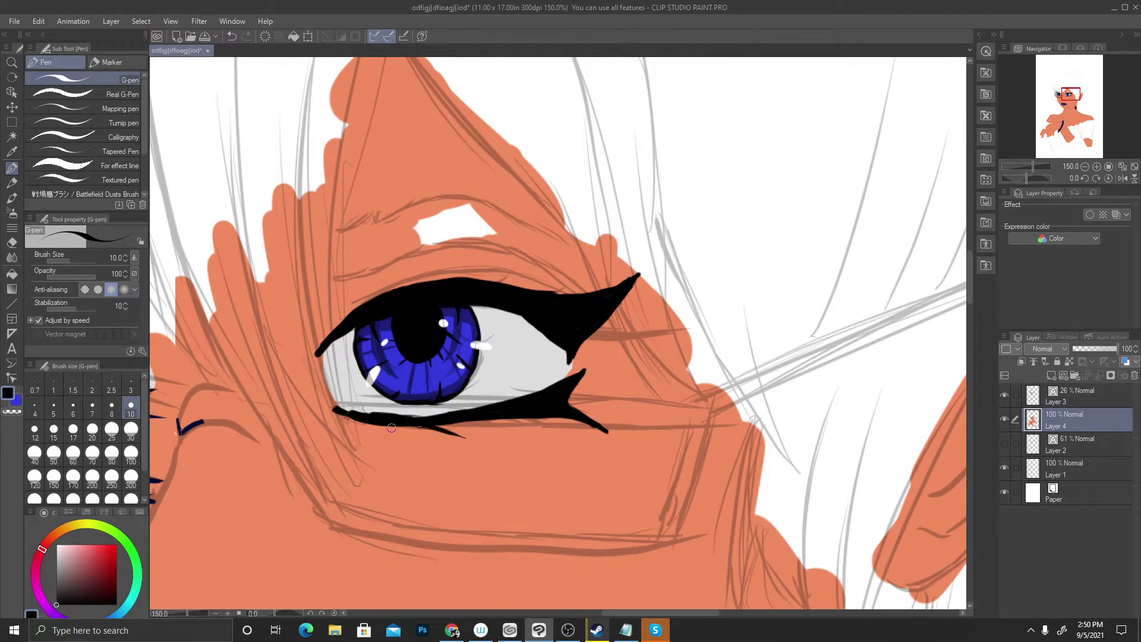
scroll(391, 427, up, 7)
alt+click(464, 348)
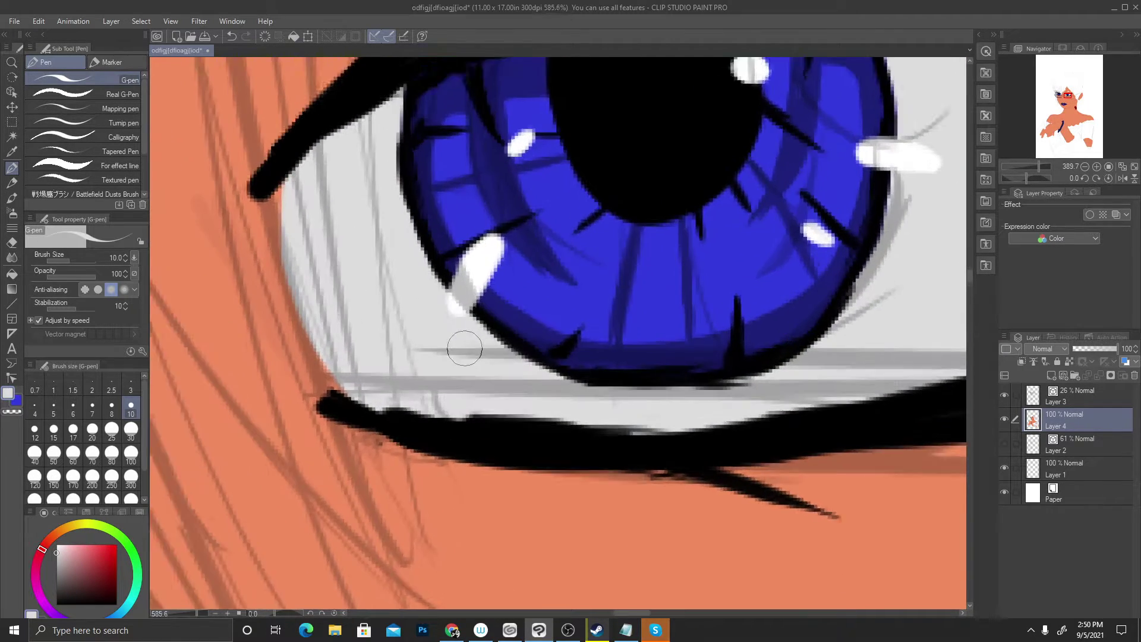
scroll(464, 349, up, 1)
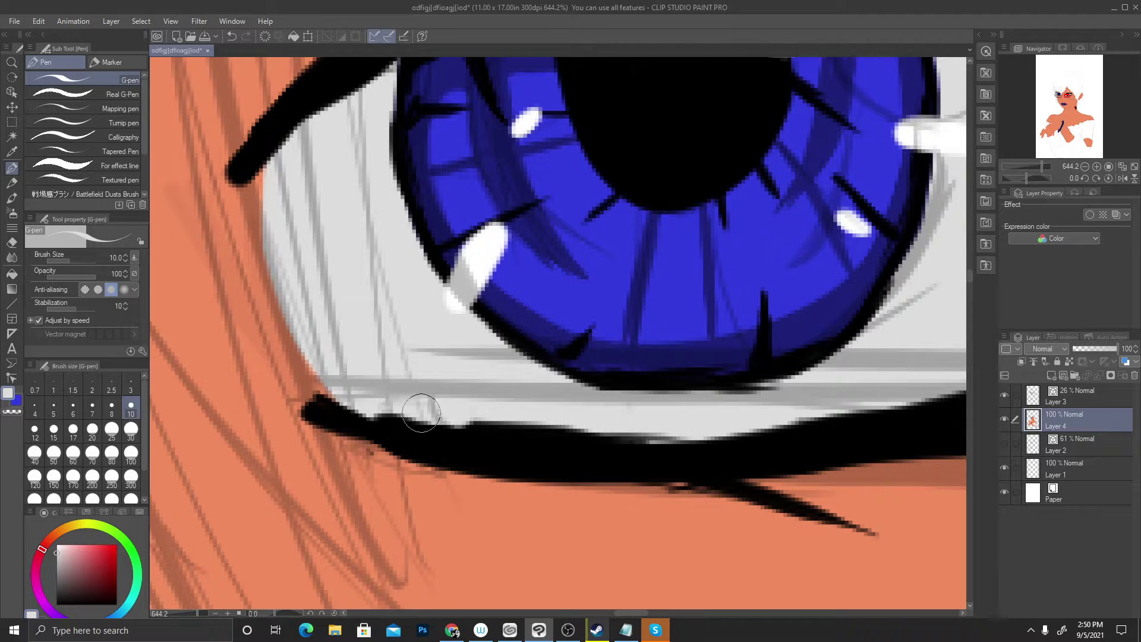
mouse_move(421, 413)
mouse_down()
mouse_move(366, 399)
mouse_move(416, 420)
mouse_move(370, 406)
mouse_move(472, 426)
mouse_move(426, 416)
mouse_move(657, 433)
mouse_up()
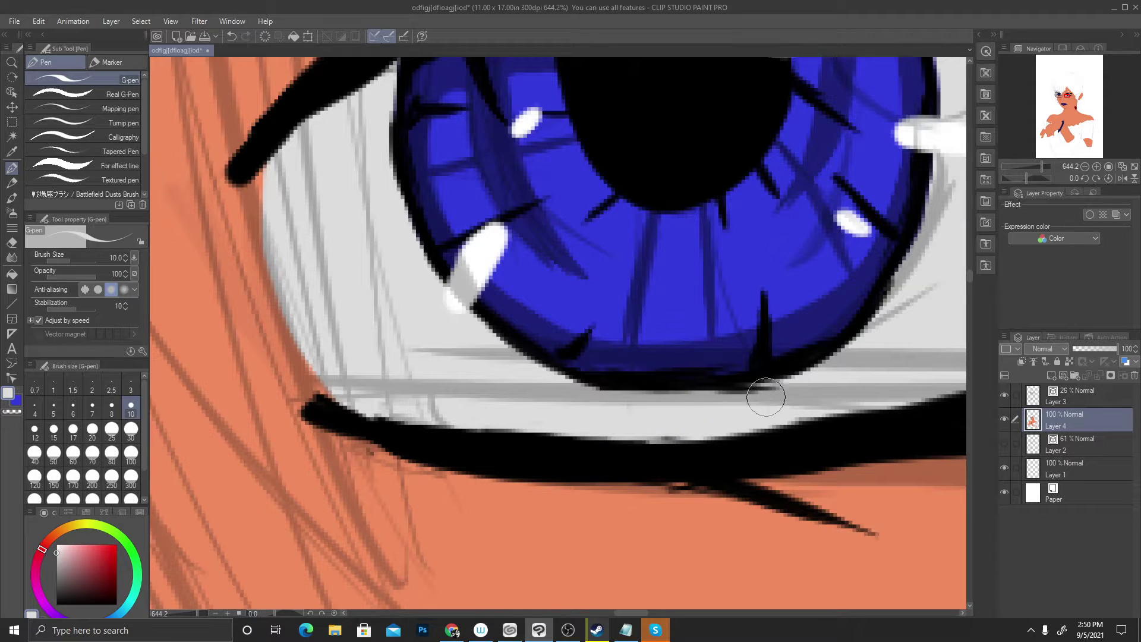
Tidy the iris's bottom outline with light grey and widen the eye white at the inner corner
drag(766, 397, 711, 402)
drag(858, 411, 874, 416)
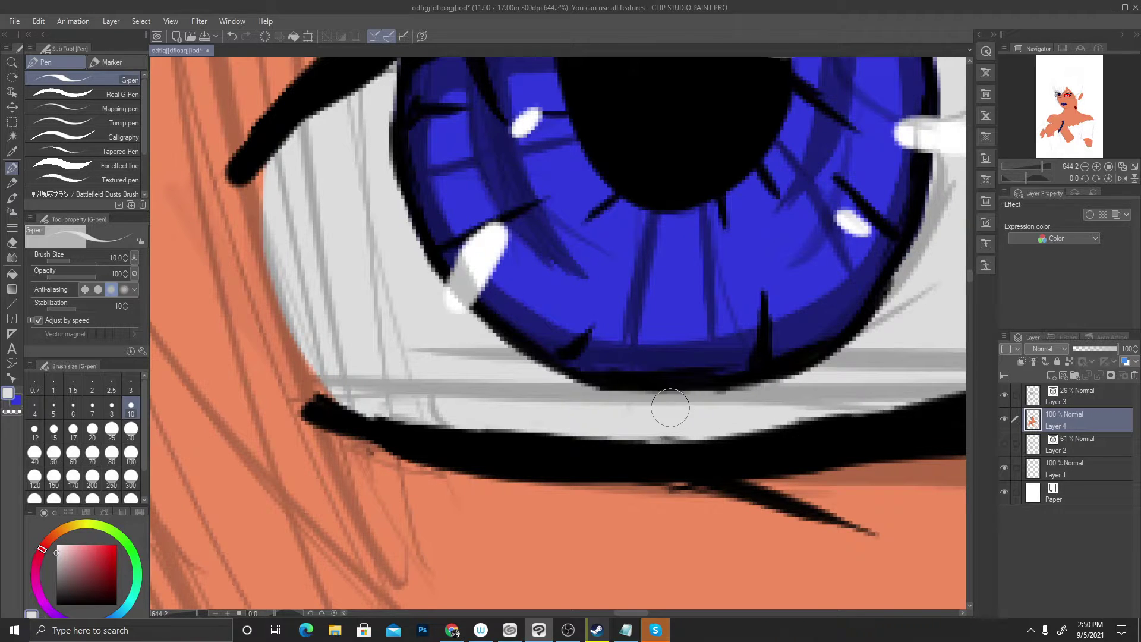
mouse_move(670, 407)
mouse_down()
mouse_move(376, 406)
mouse_move(361, 394)
mouse_move(450, 418)
mouse_move(529, 423)
mouse_move(332, 385)
mouse_move(345, 395)
mouse_move(309, 366)
mouse_move(340, 396)
mouse_move(288, 335)
mouse_move(321, 381)
mouse_move(263, 213)
mouse_move(277, 273)
mouse_move(269, 187)
mouse_move(263, 229)
mouse_move(267, 177)
mouse_move(257, 214)
mouse_move(265, 168)
mouse_move(262, 254)
mouse_move(258, 189)
mouse_move(269, 272)
mouse_move(262, 178)
mouse_move(254, 204)
mouse_move(299, 344)
mouse_move(283, 311)
mouse_up()
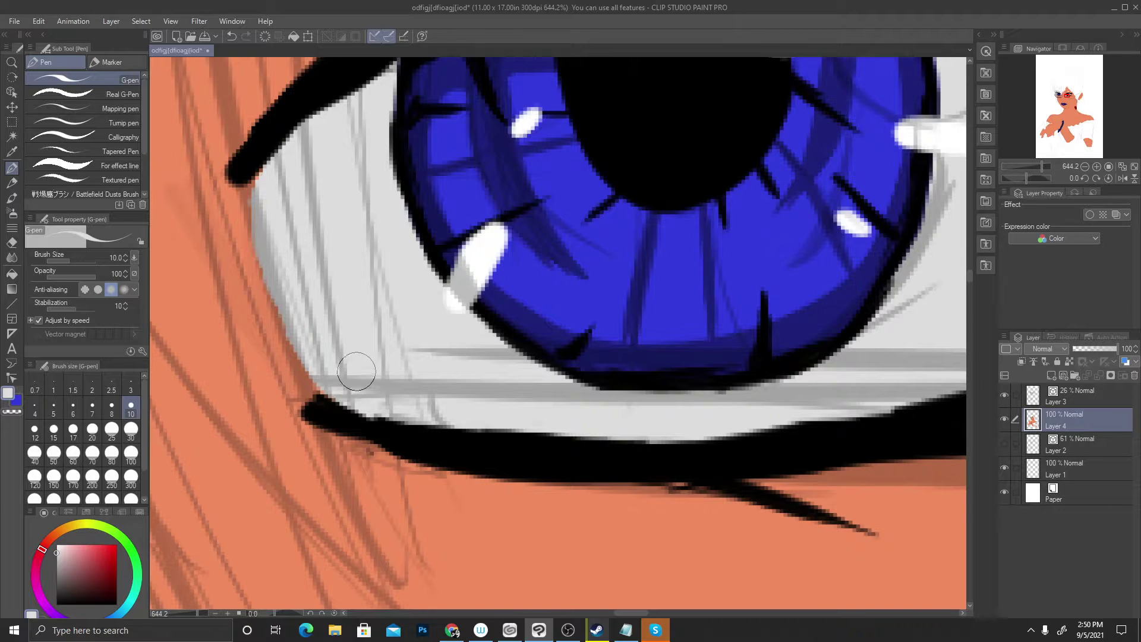
Toggle the visibility of the Layer 3 sketch to check the painted colours with and without it, leaving it shown
scroll(357, 371, down, 10)
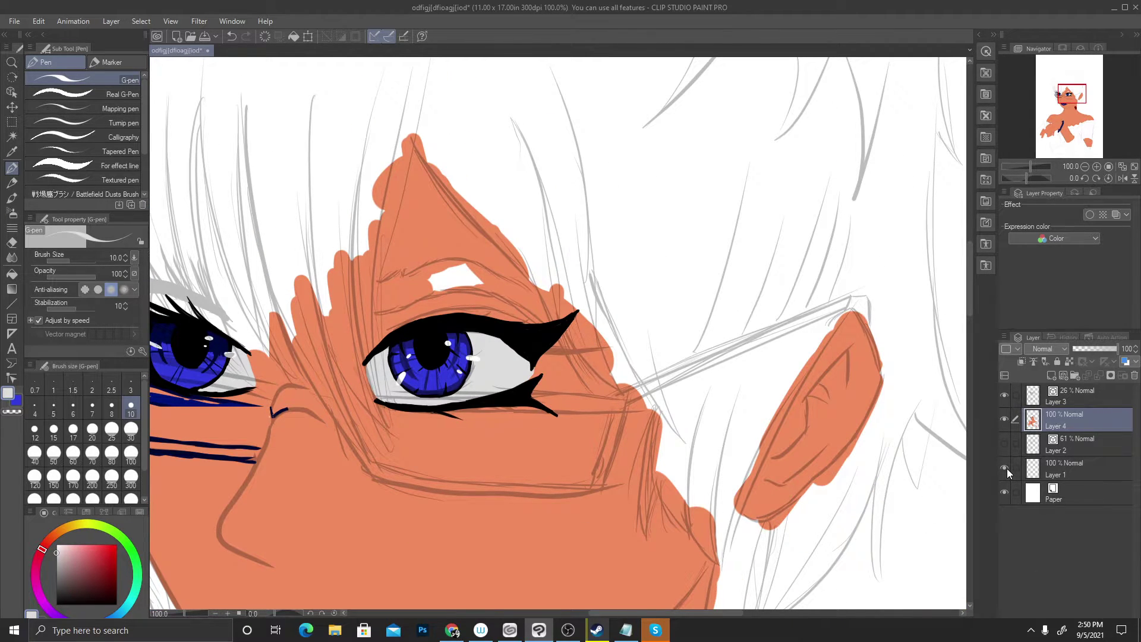
click(1007, 395)
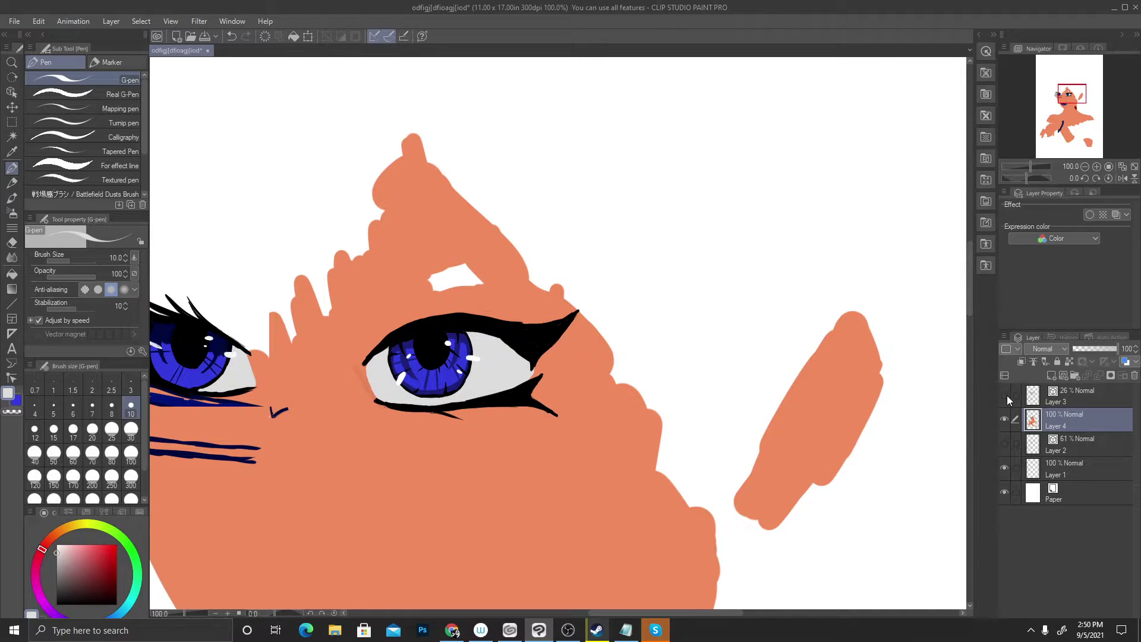
click(1007, 395)
click(1007, 394)
click(1007, 391)
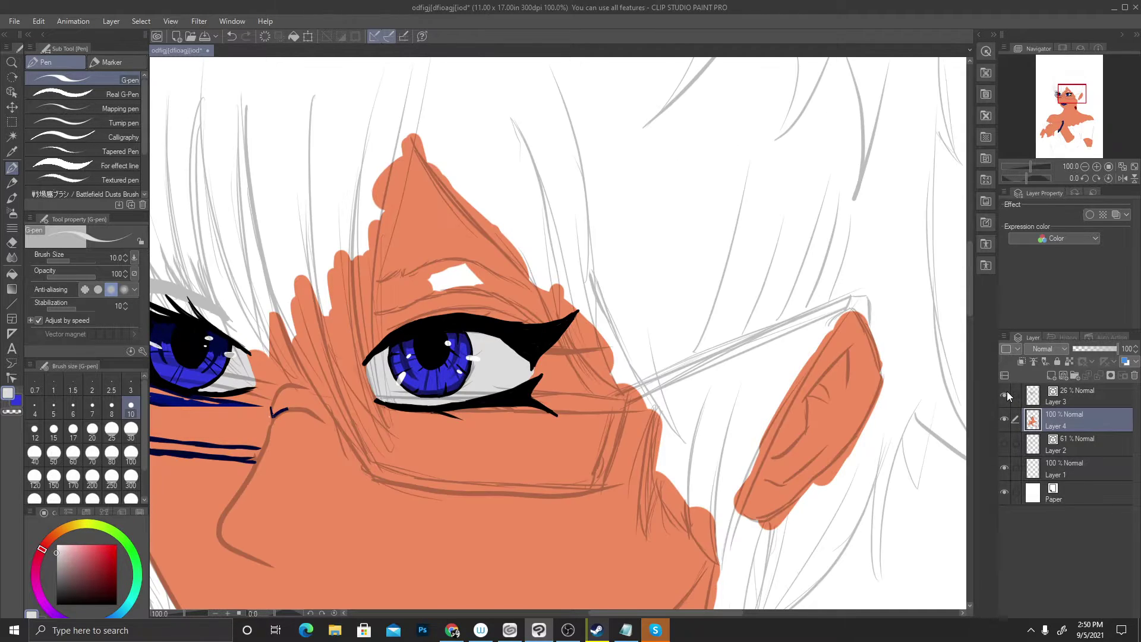
click(1007, 391)
scroll(713, 347, down, 4)
scroll(452, 292, down, 1)
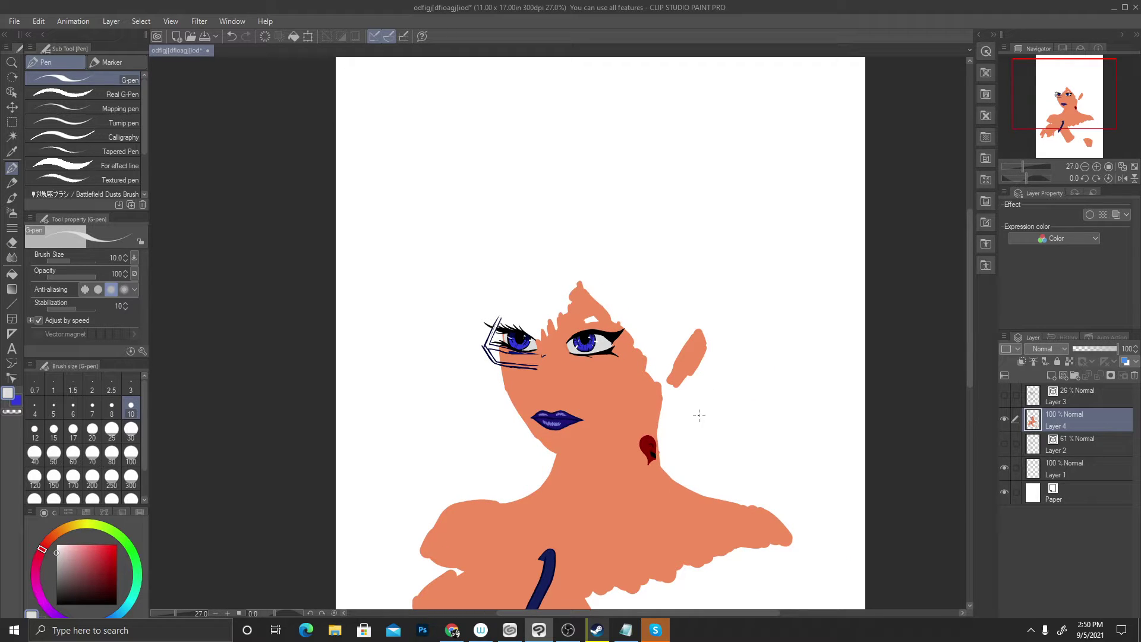
scroll(699, 415, down, 1)
scroll(650, 385, up, 2)
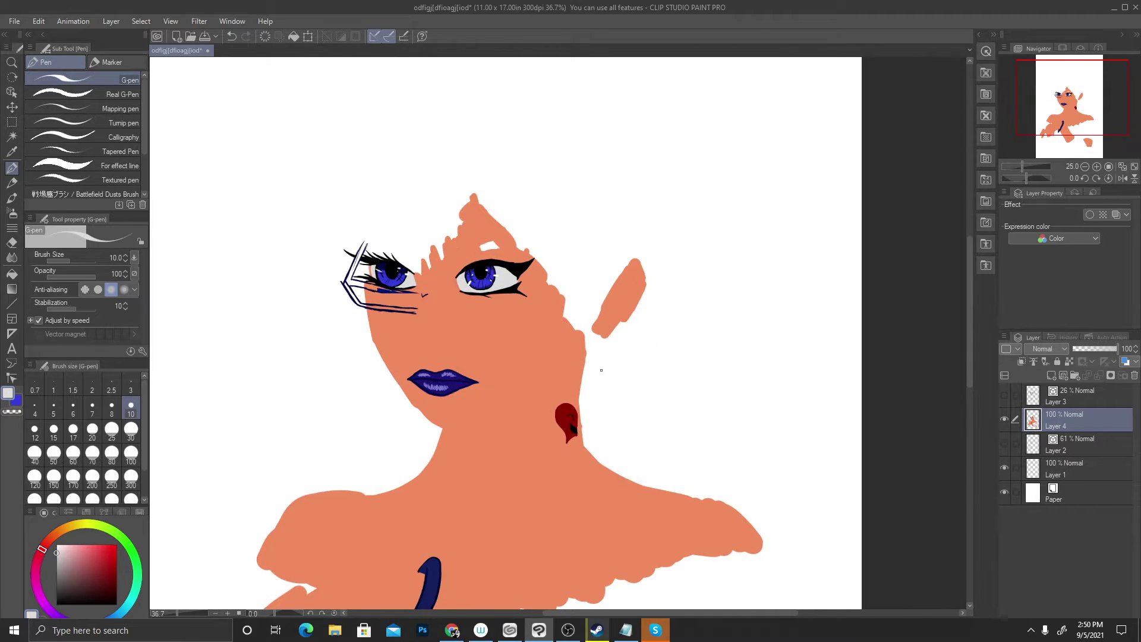
scroll(601, 370, up, 2)
click(1004, 395)
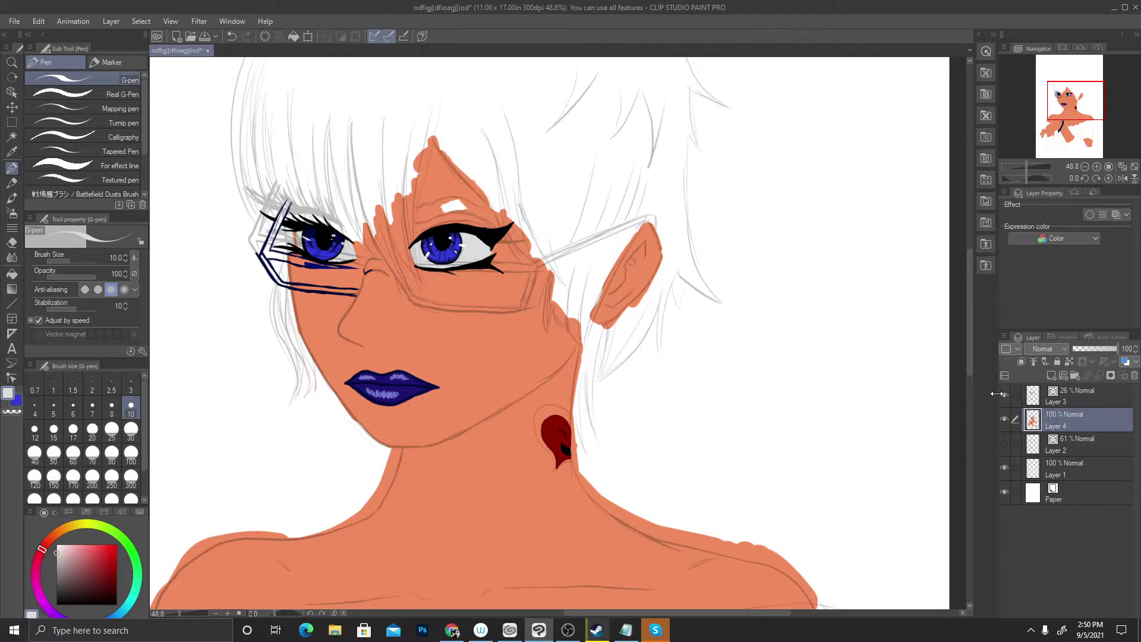
Compare the two eyes' lids and lashes close up and within the whole portrait
scroll(567, 264, up, 2)
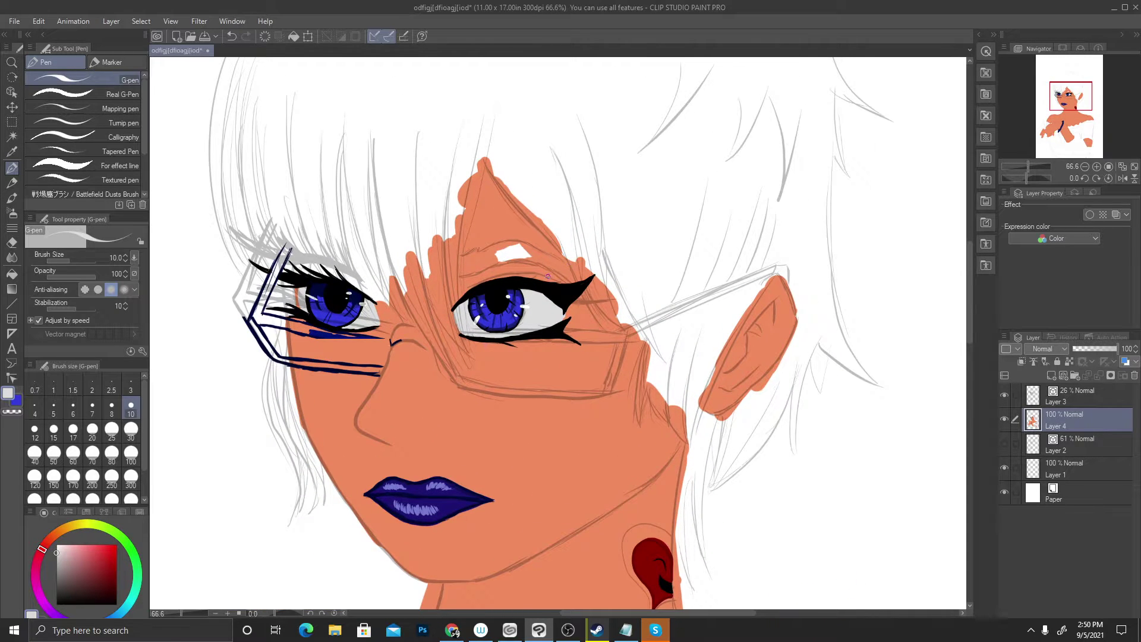
scroll(546, 276, down, 3)
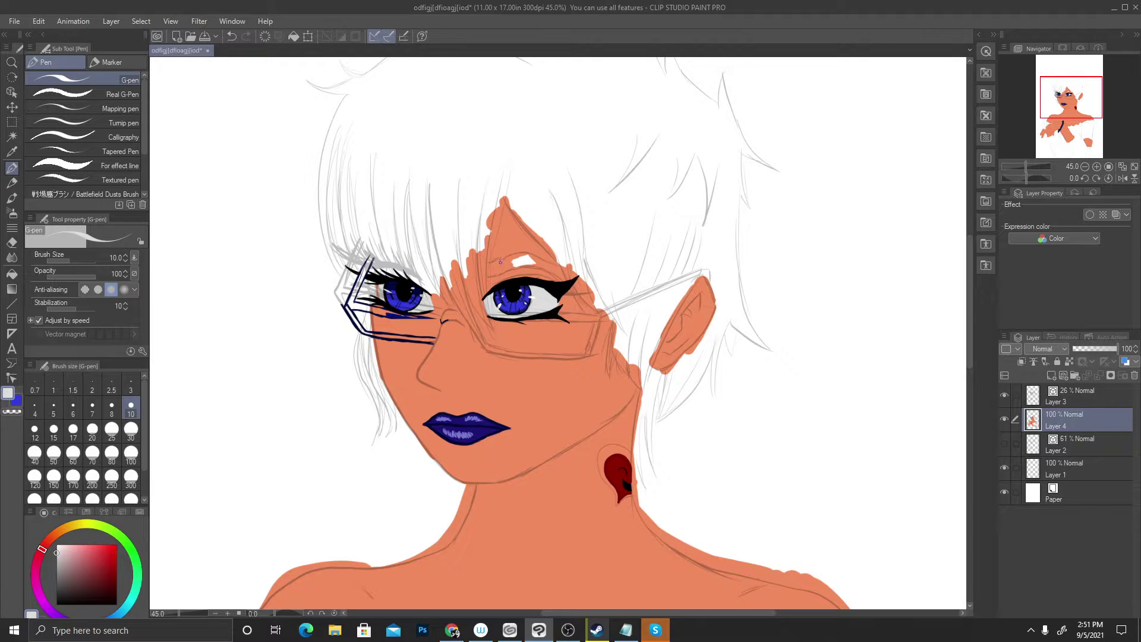
scroll(507, 268, down, 2)
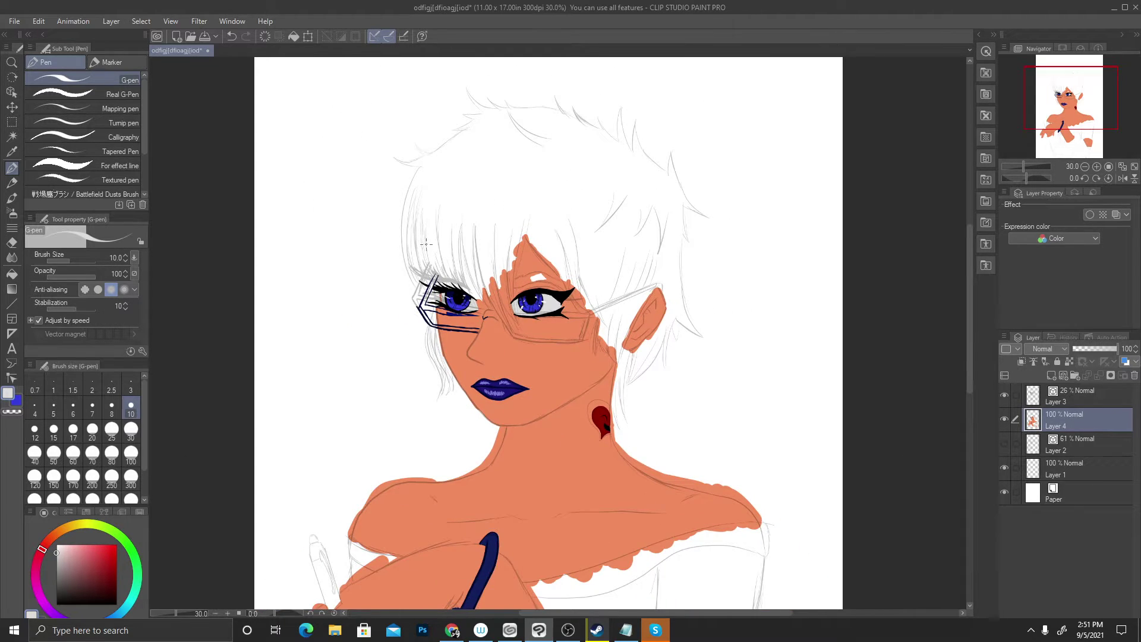
scroll(426, 244, up, 1)
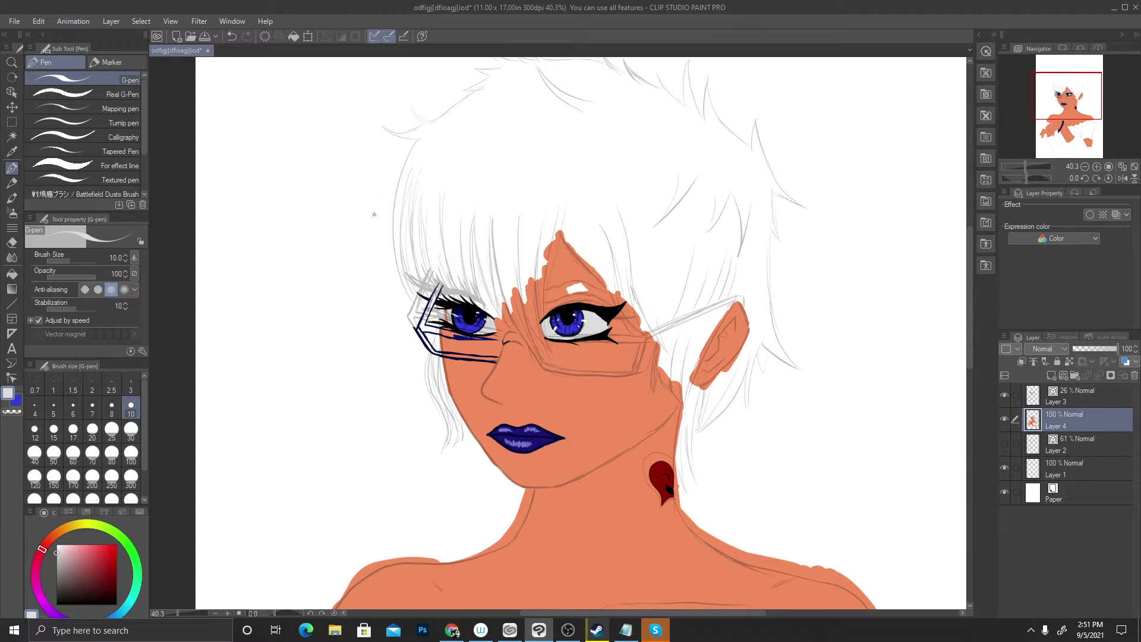
scroll(491, 244, up, 1)
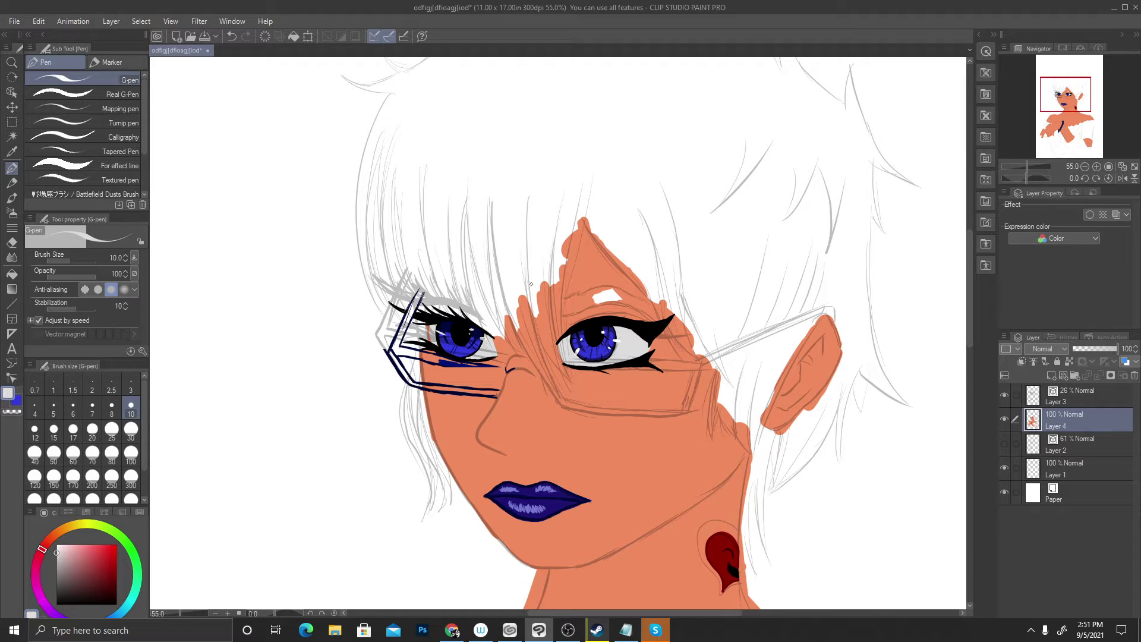
scroll(640, 279, up, 2)
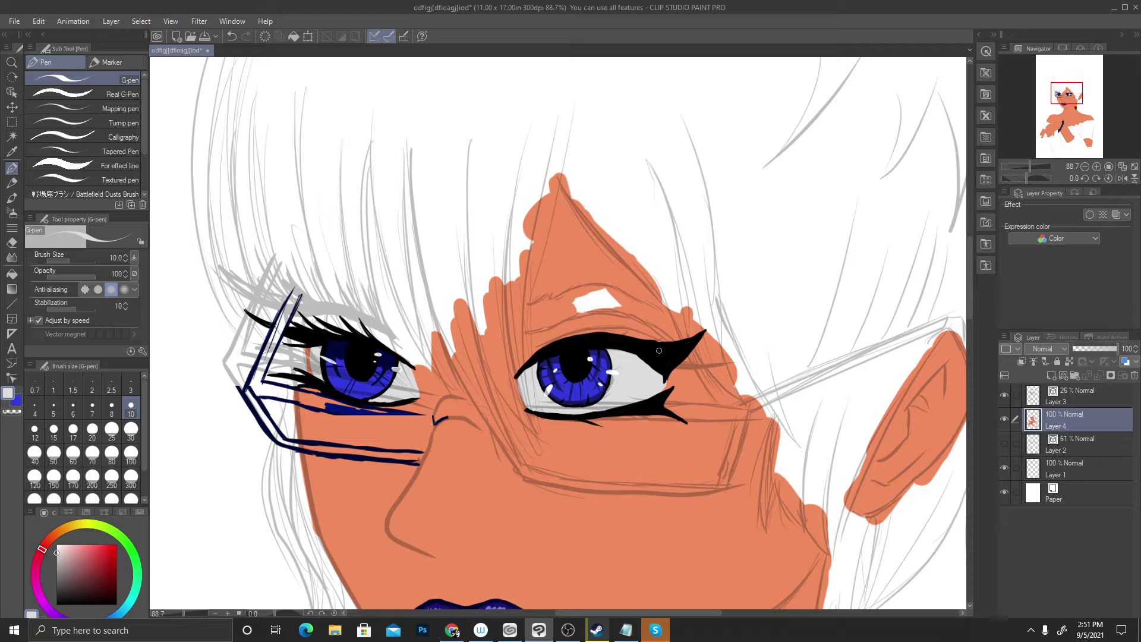
scroll(342, 357, up, 4)
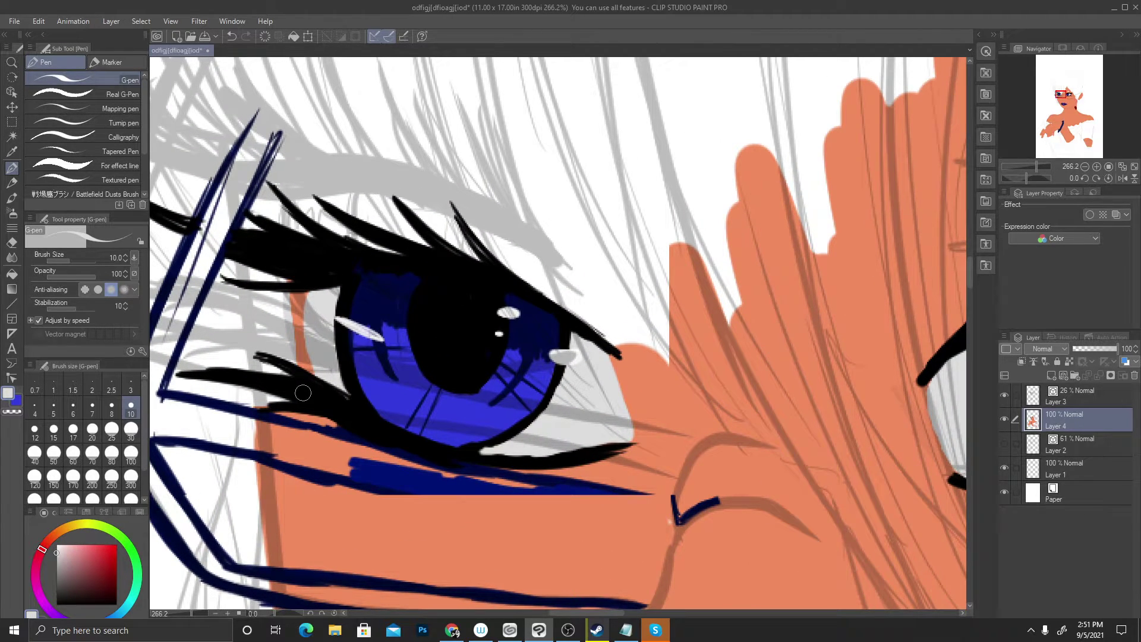
scroll(304, 393, down, 2)
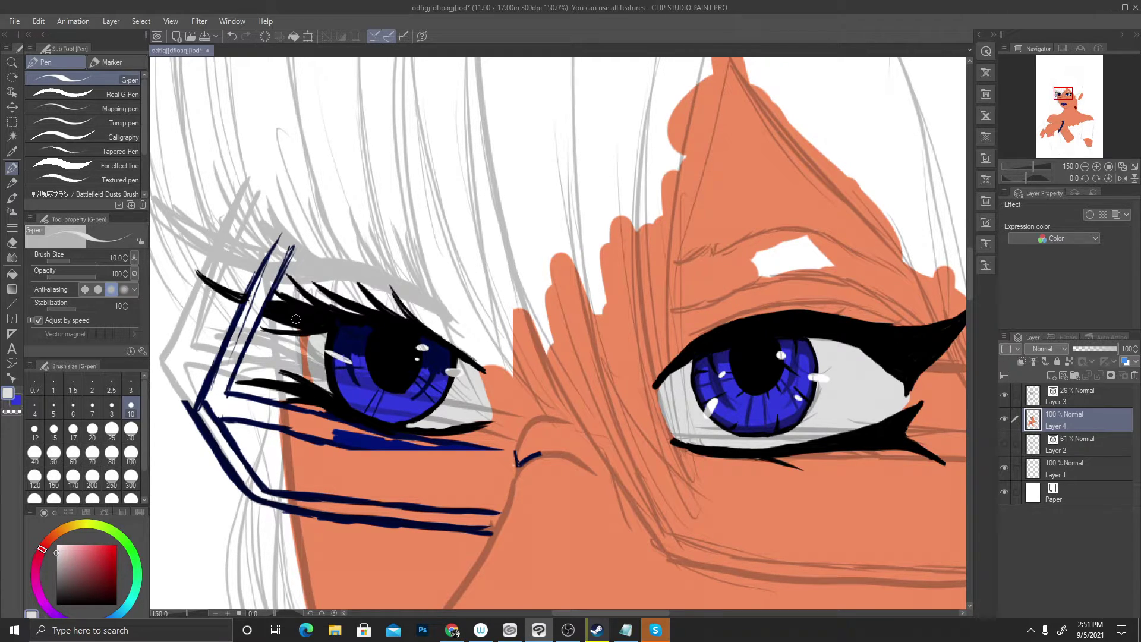
Pick up the iris's dark blue and outline the upper and lower edges of the eyebrow above the winged eye
scroll(328, 355, up, 2)
alt+click(332, 379)
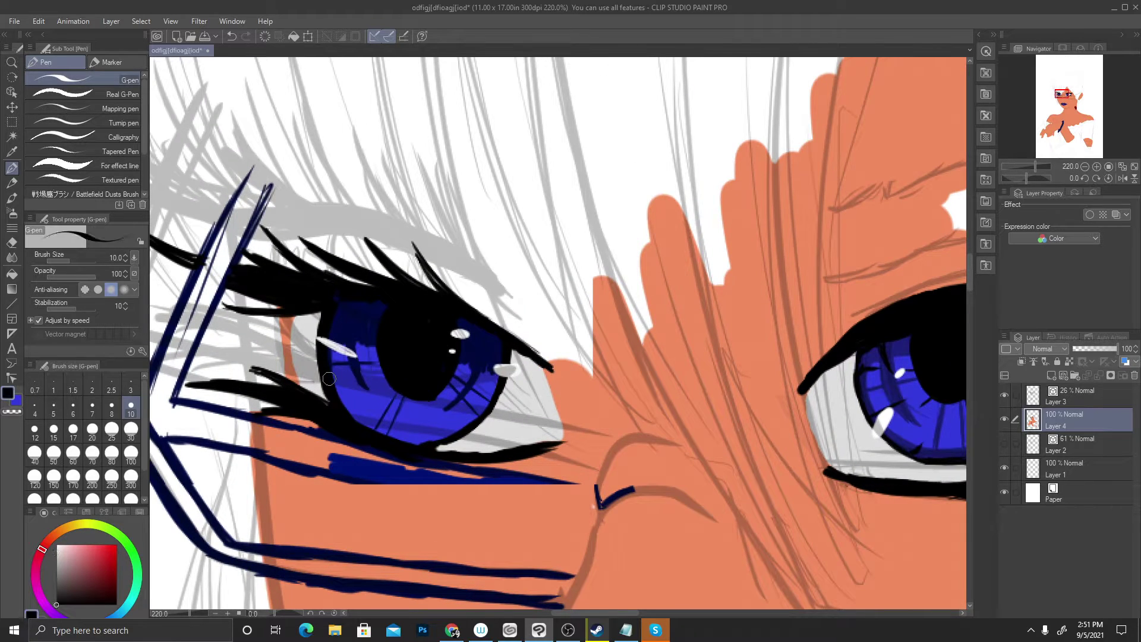
scroll(355, 374, up, 3)
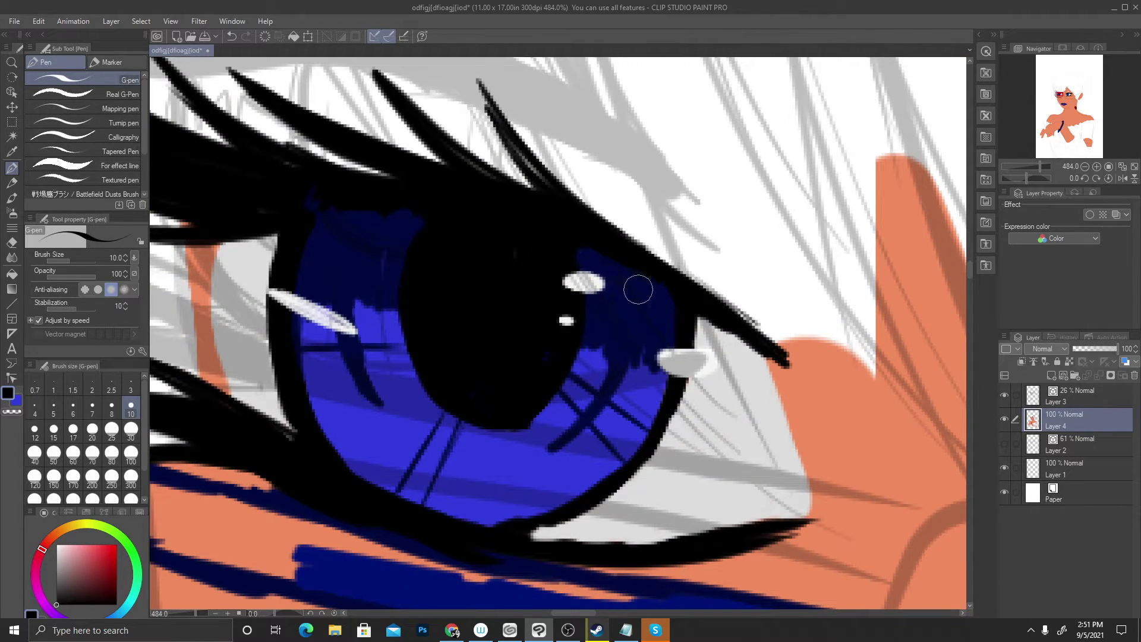
alt+click(634, 293)
scroll(514, 393, down, 4)
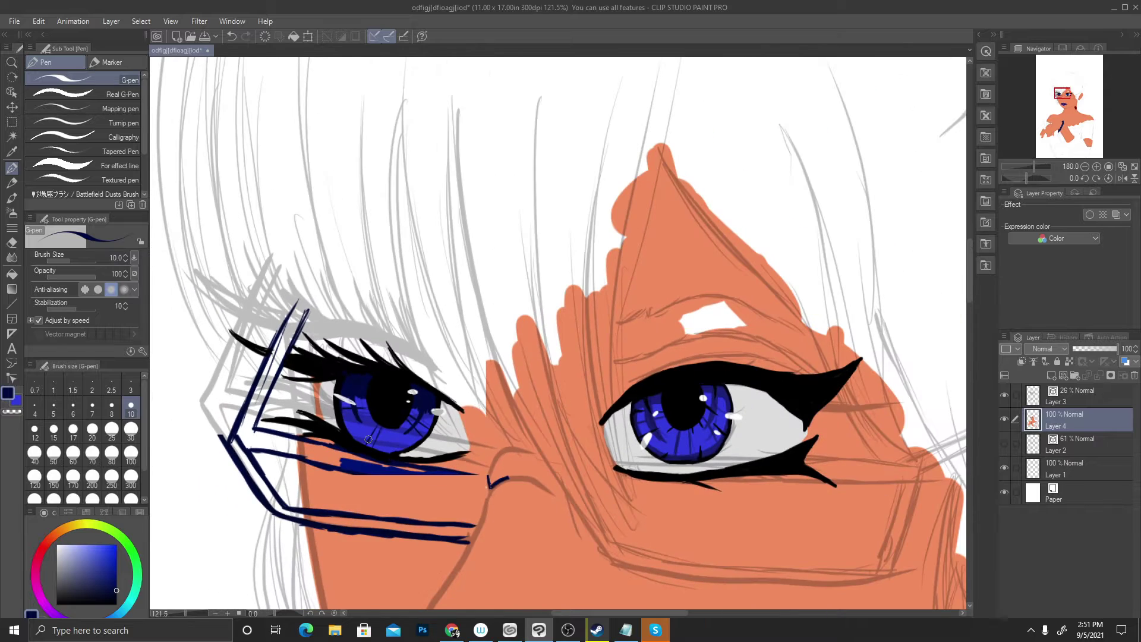
scroll(407, 367, down, 2)
scroll(675, 301, up, 2)
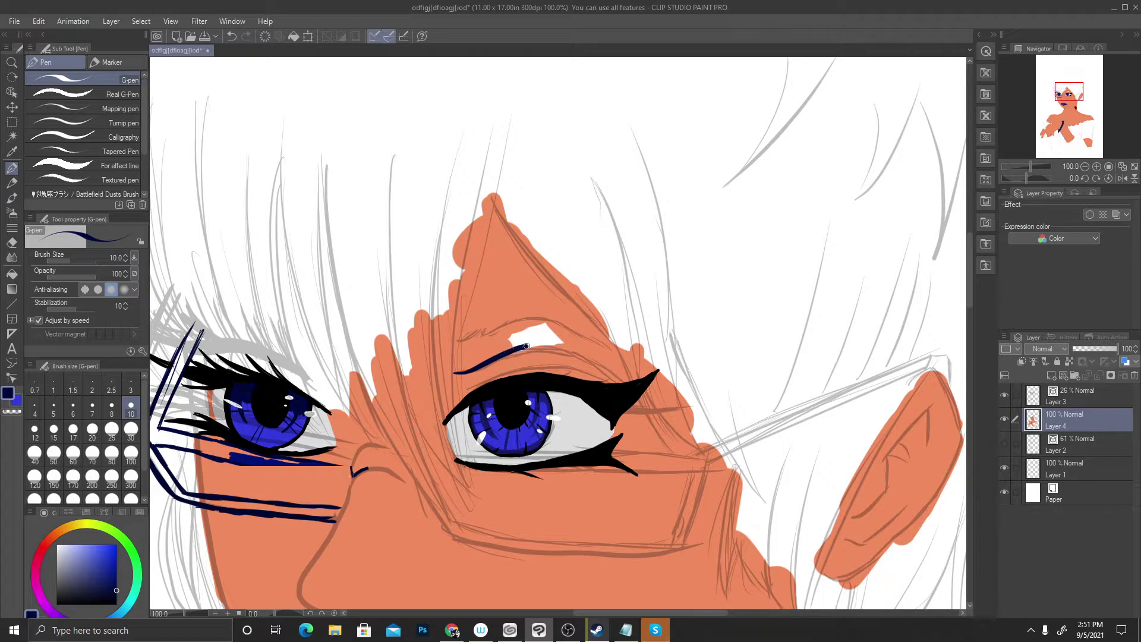
drag(589, 352, 627, 380)
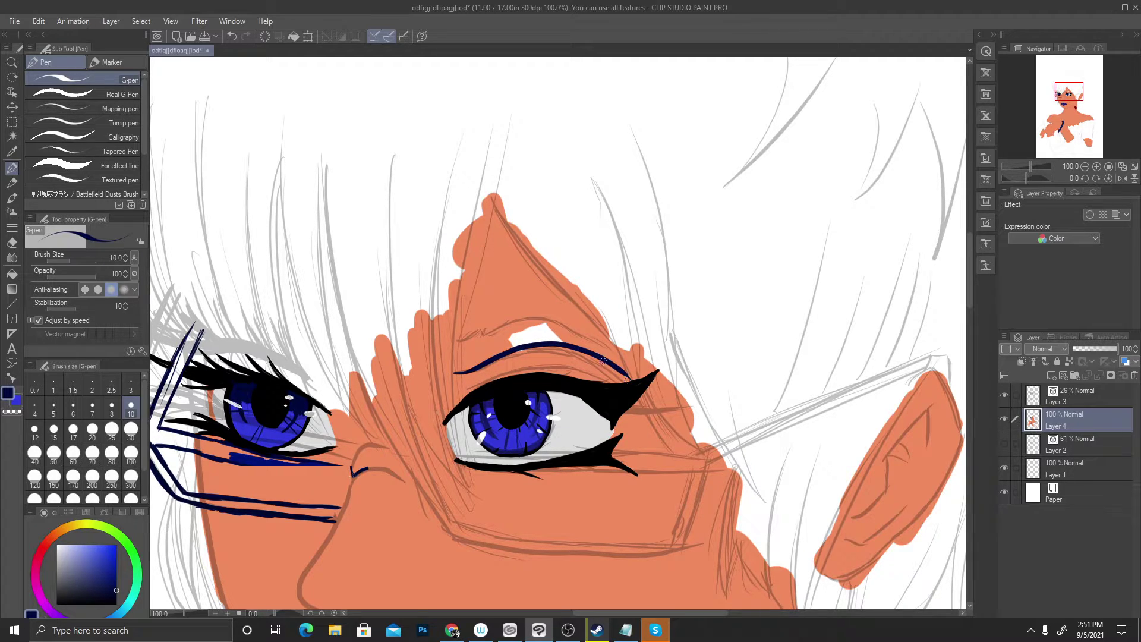
key(ctrl+z)
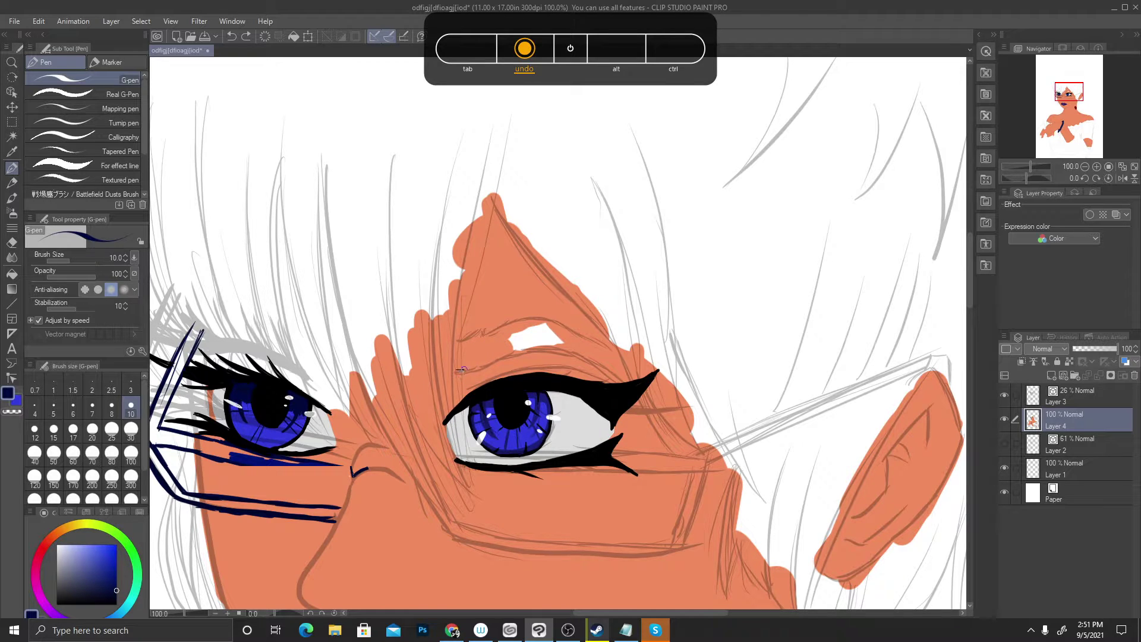
mouse_move(495, 361)
mouse_down()
mouse_move(576, 351)
mouse_move(624, 380)
mouse_up()
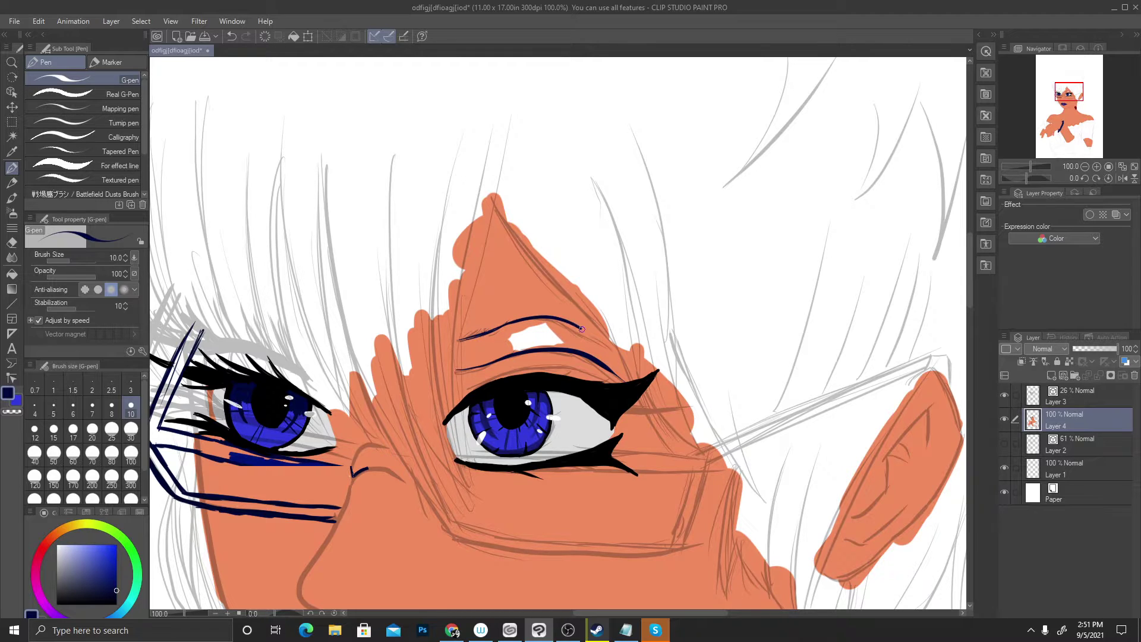
drag(458, 372, 504, 365)
key(ctrl+z)
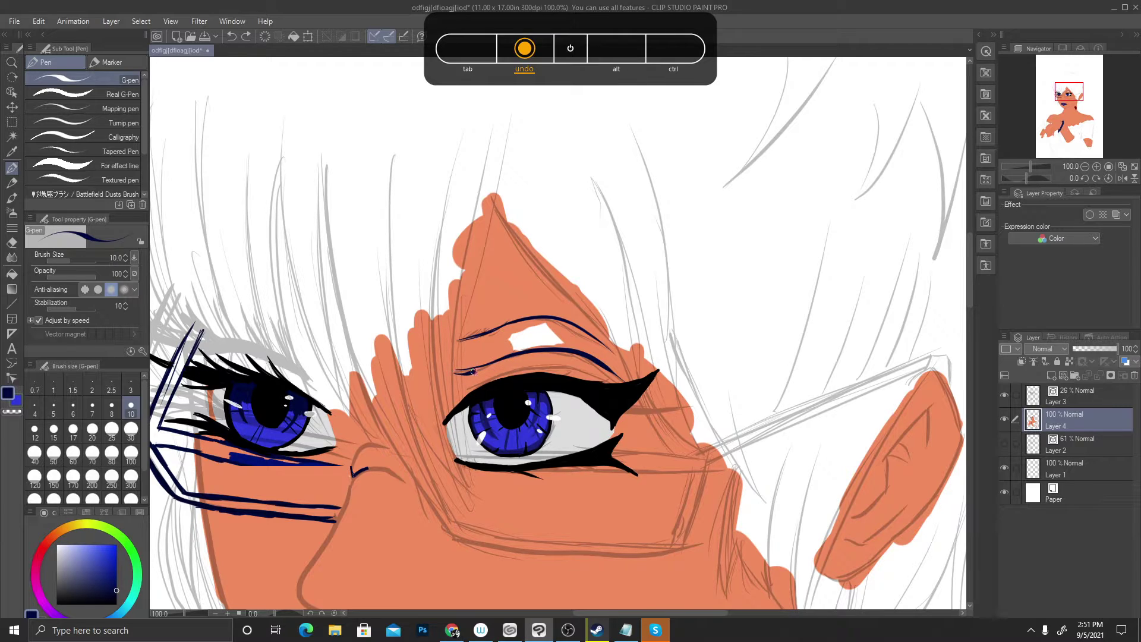
Thicken the eyebrow's lower outline and fill the shape solid dark blue, enlarging the G-pen to 30
mouse_move(533, 349)
mouse_down()
mouse_move(585, 355)
mouse_move(622, 378)
mouse_up()
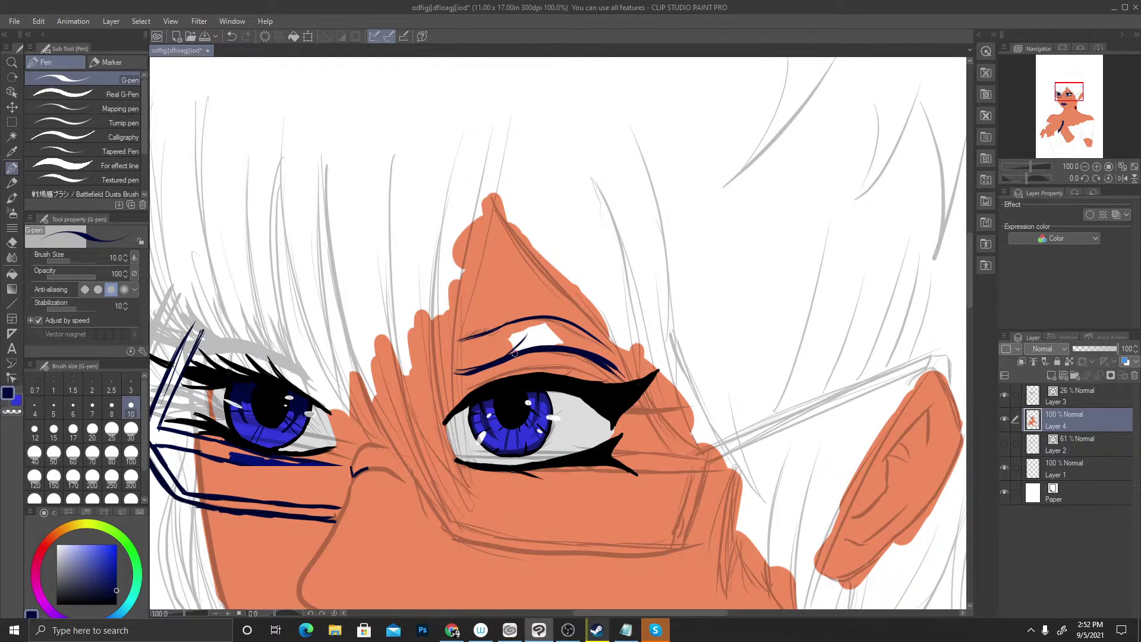
drag(506, 353, 557, 337)
drag(526, 343, 491, 358)
click(131, 429)
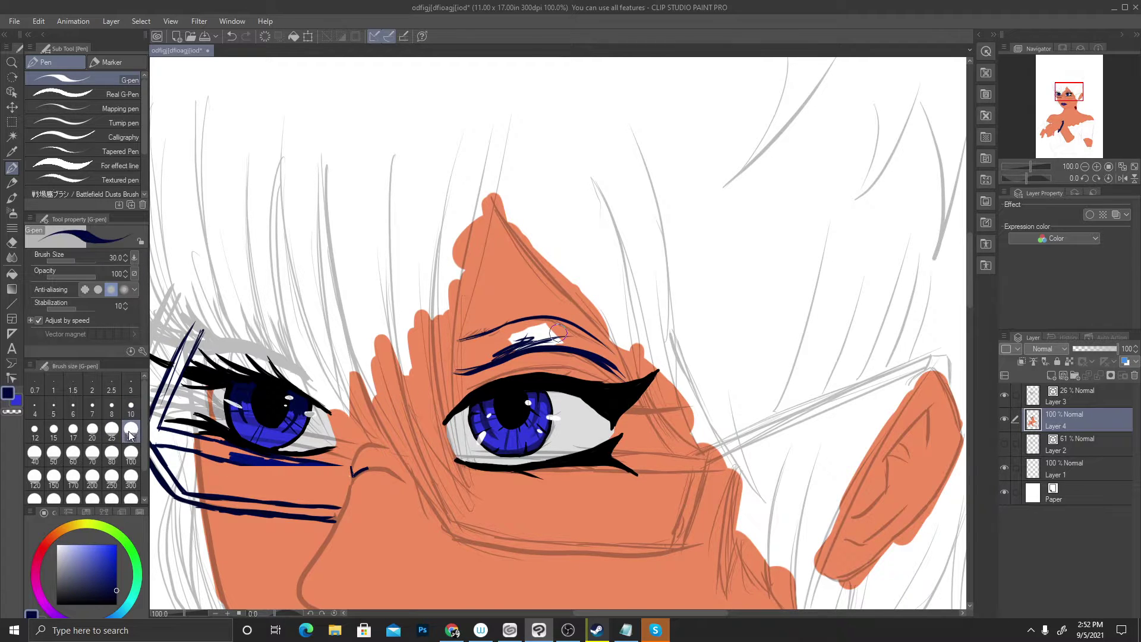
mouse_move(546, 335)
mouse_down()
mouse_move(532, 340)
mouse_move(592, 343)
mouse_move(523, 340)
mouse_move(465, 362)
mouse_move(511, 354)
mouse_move(502, 337)
mouse_move(559, 331)
mouse_move(606, 357)
mouse_move(529, 331)
mouse_move(460, 353)
mouse_move(482, 342)
mouse_move(473, 348)
mouse_up()
drag(511, 362, 498, 369)
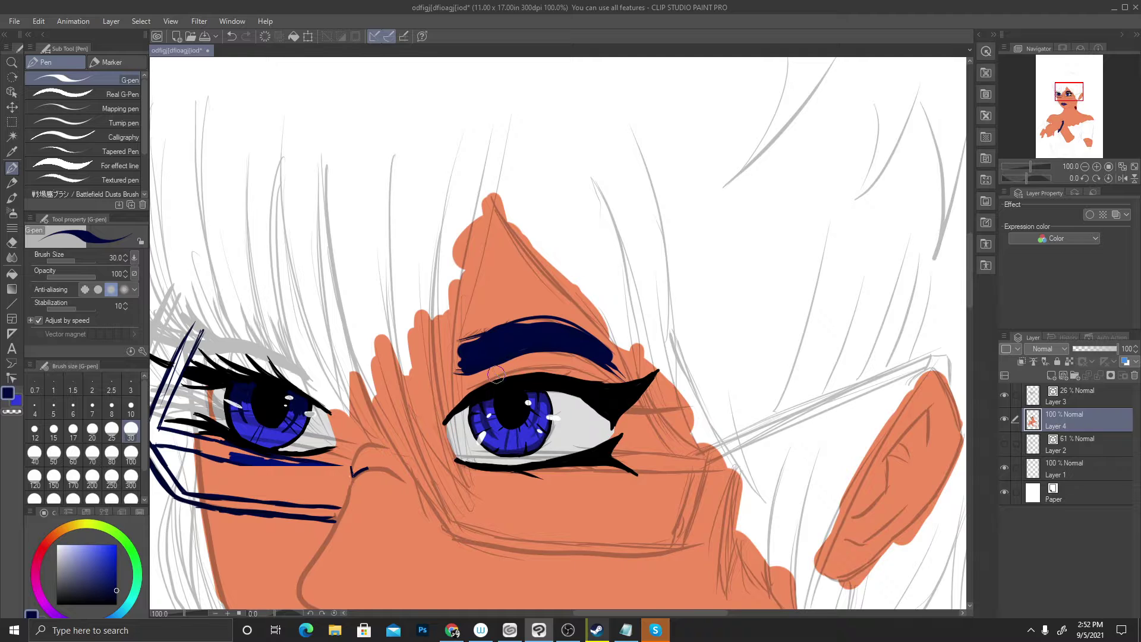
Refine the eyebrow with the G-pen at size 12, smoothing its edges, rounding the inner end and extending the outer tail
click(34, 429)
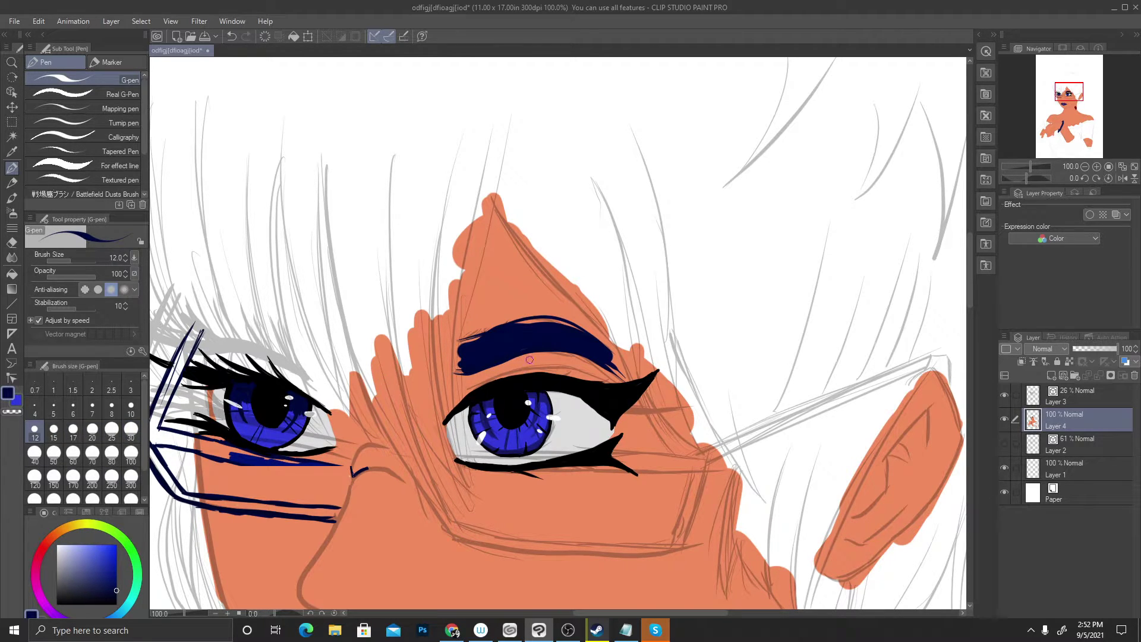
scroll(530, 360, up, 5)
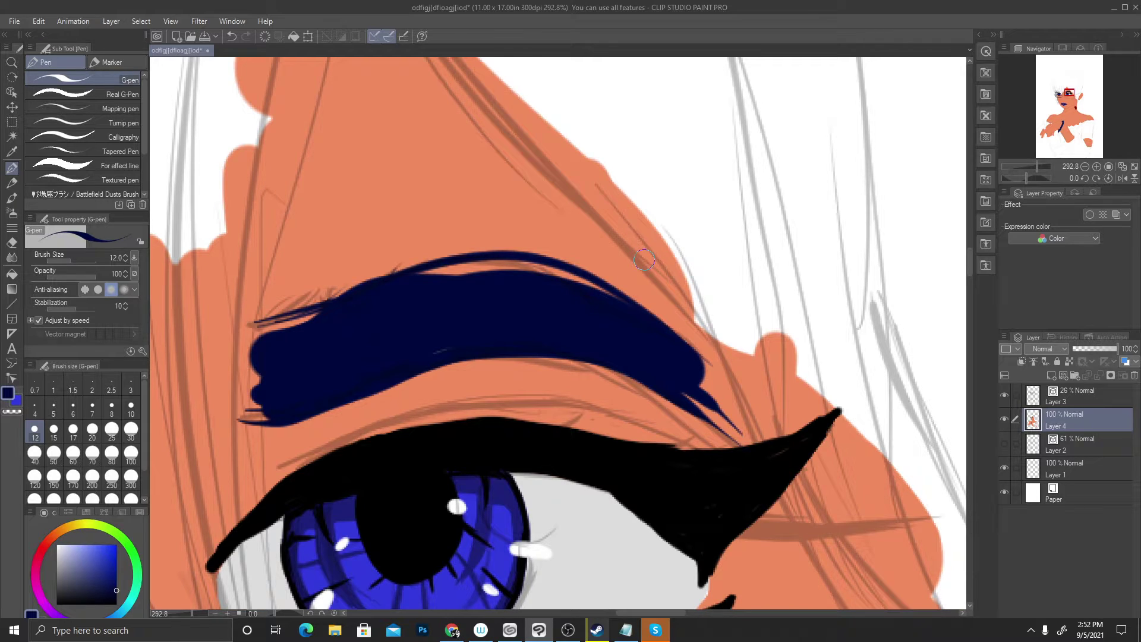
drag(456, 357, 428, 351)
mouse_move(467, 304)
mouse_down()
mouse_move(457, 272)
mouse_move(414, 281)
mouse_move(507, 256)
mouse_move(555, 265)
mouse_move(666, 328)
mouse_move(580, 283)
mouse_move(516, 271)
mouse_move(457, 282)
mouse_move(577, 271)
mouse_move(668, 338)
mouse_move(722, 396)
mouse_move(667, 385)
mouse_move(697, 395)
mouse_move(688, 397)
mouse_move(732, 430)
mouse_move(679, 394)
mouse_move(739, 427)
mouse_move(675, 369)
mouse_move(732, 411)
mouse_move(663, 329)
mouse_move(722, 379)
mouse_move(744, 429)
mouse_move(699, 415)
mouse_move(742, 443)
mouse_move(662, 346)
mouse_move(685, 359)
mouse_move(661, 328)
mouse_move(715, 396)
mouse_up()
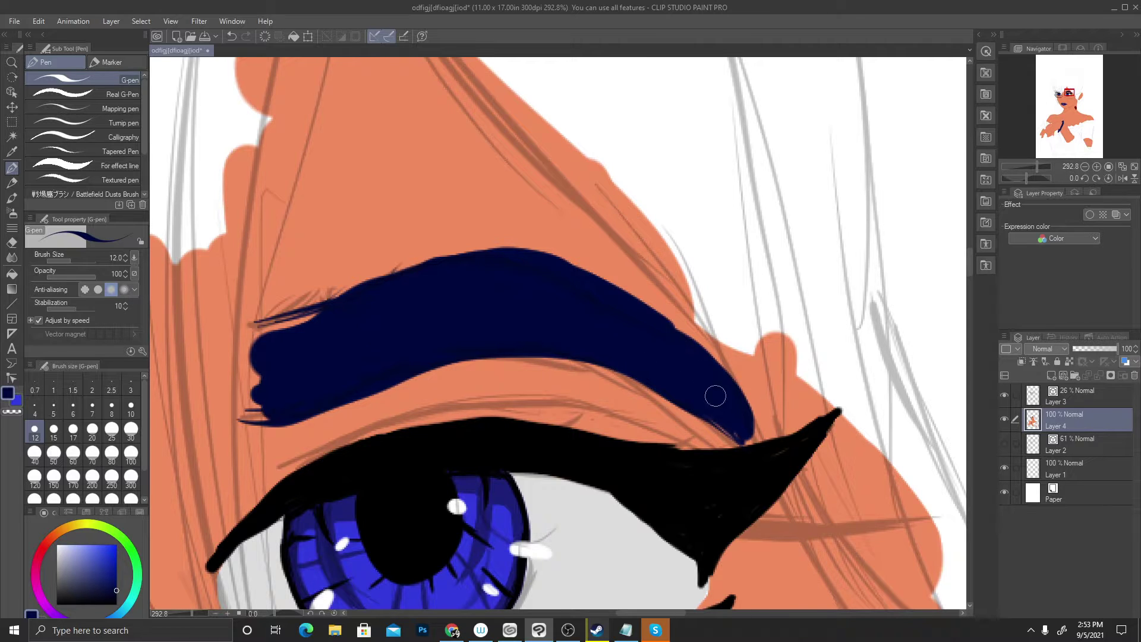
mouse_move(245, 409)
mouse_down()
mouse_move(273, 413)
mouse_move(233, 416)
mouse_move(218, 352)
mouse_move(313, 309)
mouse_move(229, 339)
mouse_move(236, 410)
mouse_move(227, 325)
mouse_up()
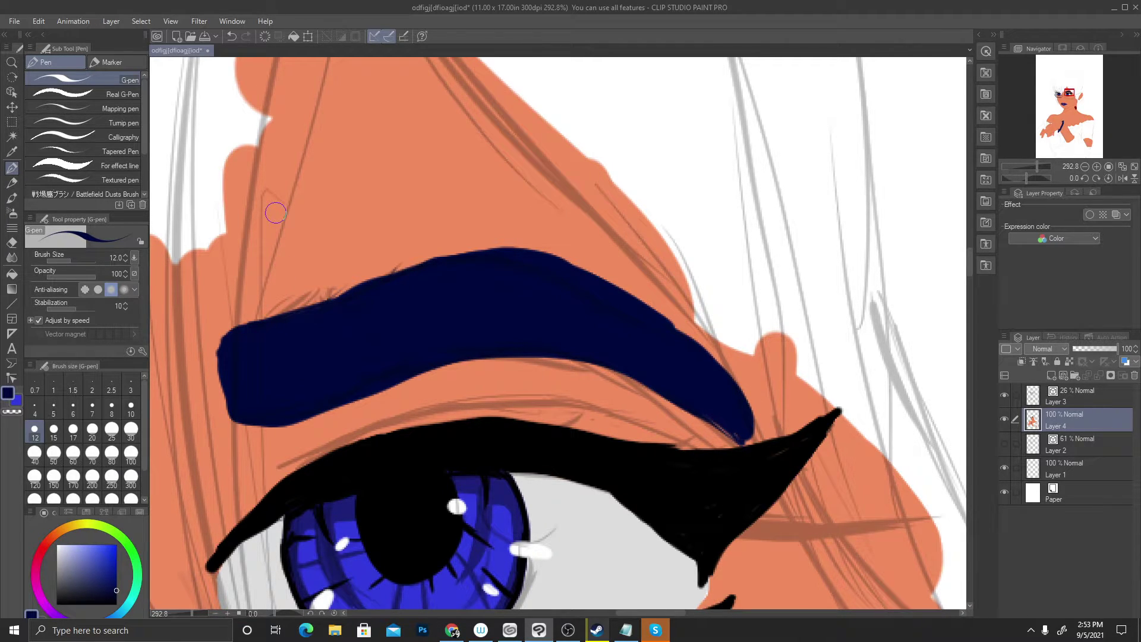
Draw two thin black eyelid crease lines between the eyebrow and the winged eye's upper lid
scroll(275, 212, down, 10)
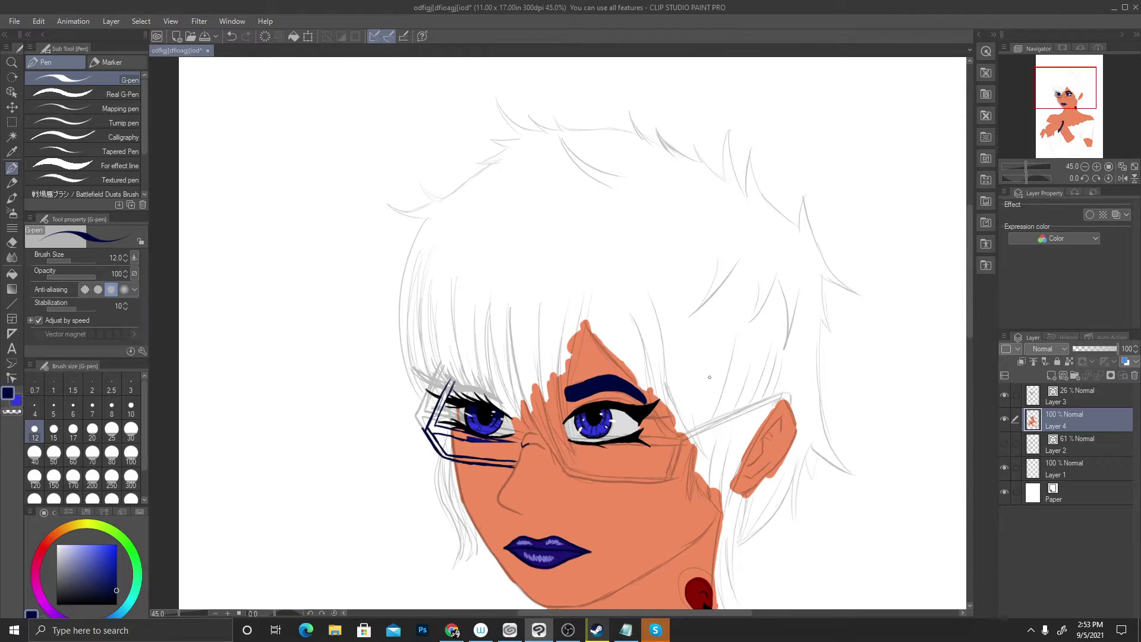
scroll(411, 303, down, 3)
scroll(623, 339, up, 10)
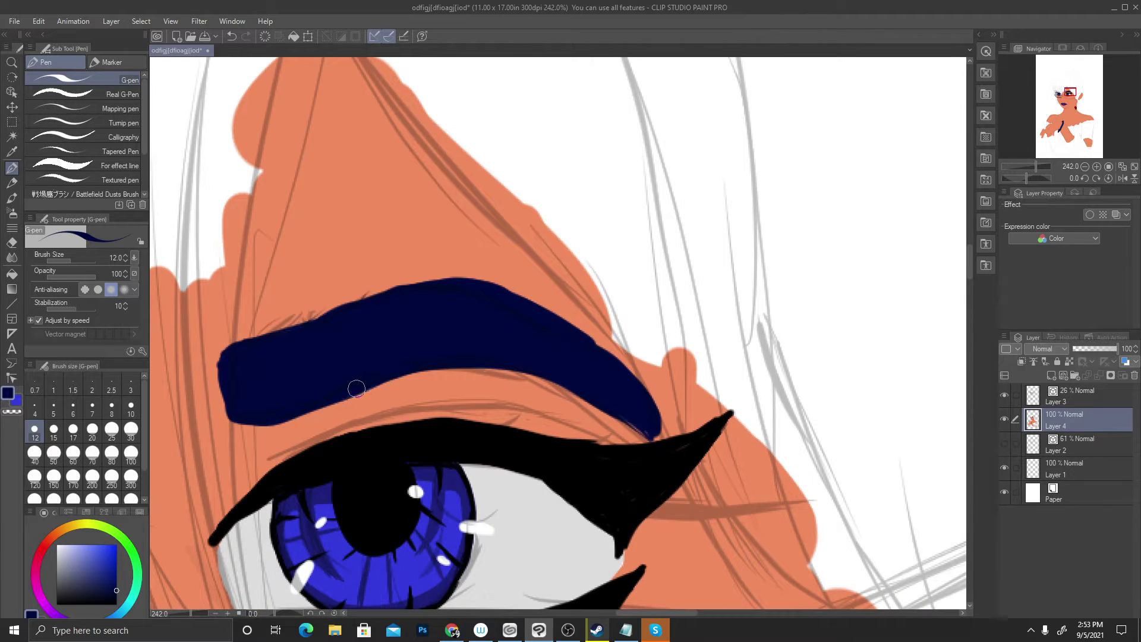
alt+click(376, 453)
scroll(283, 382, up, 2)
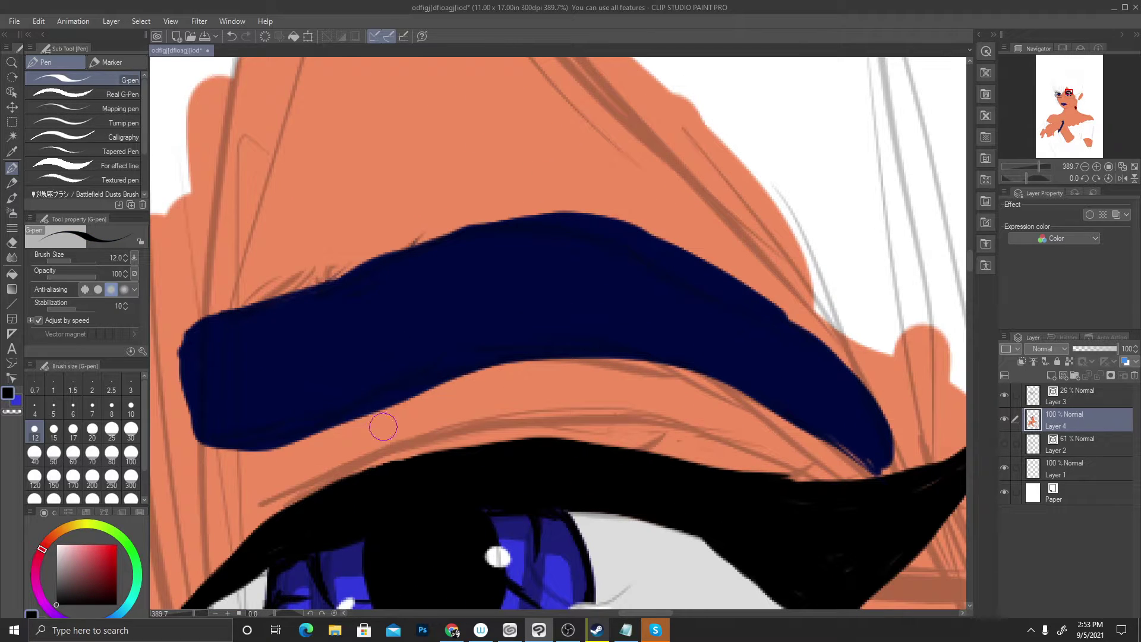
mouse_move(274, 501)
mouse_down()
mouse_move(403, 442)
mouse_move(501, 418)
mouse_move(705, 428)
mouse_move(824, 479)
mouse_up()
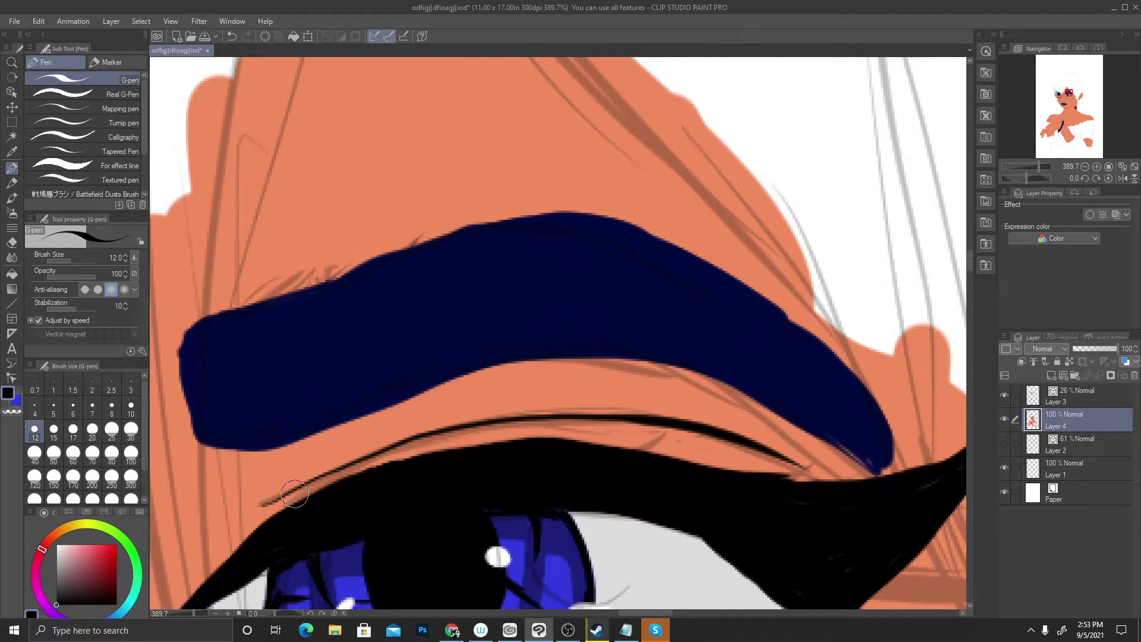
mouse_move(262, 502)
mouse_down()
mouse_move(395, 437)
mouse_move(534, 408)
mouse_move(689, 412)
mouse_move(791, 433)
mouse_up()
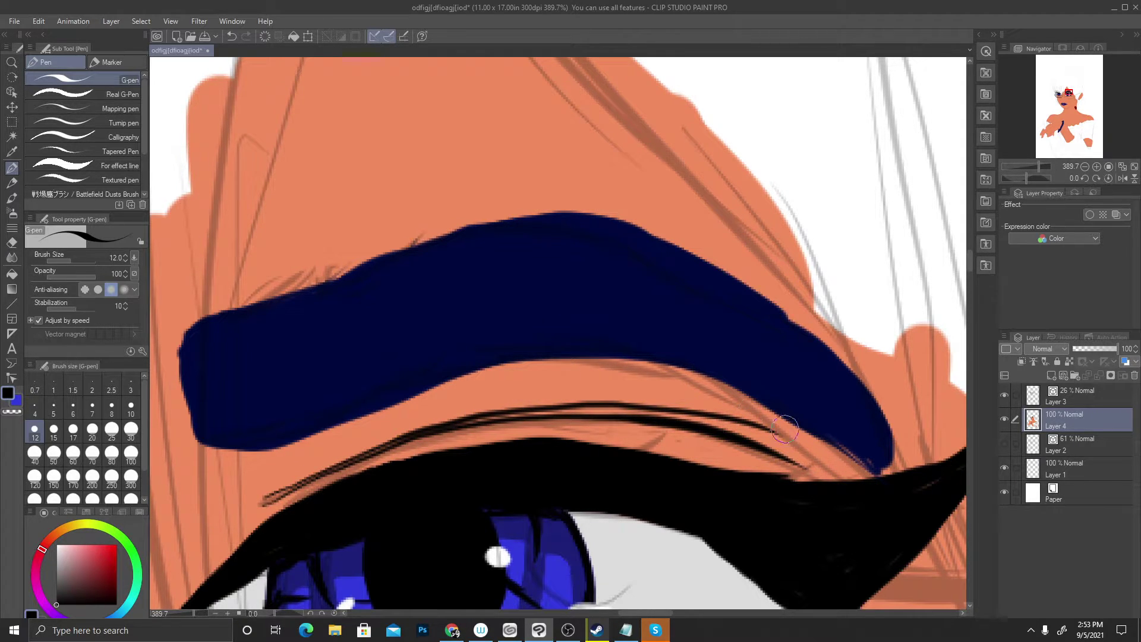
Add thin black hair strokes inside the dark blue eyebrow and check it against the whole face
scroll(731, 394, down, 7)
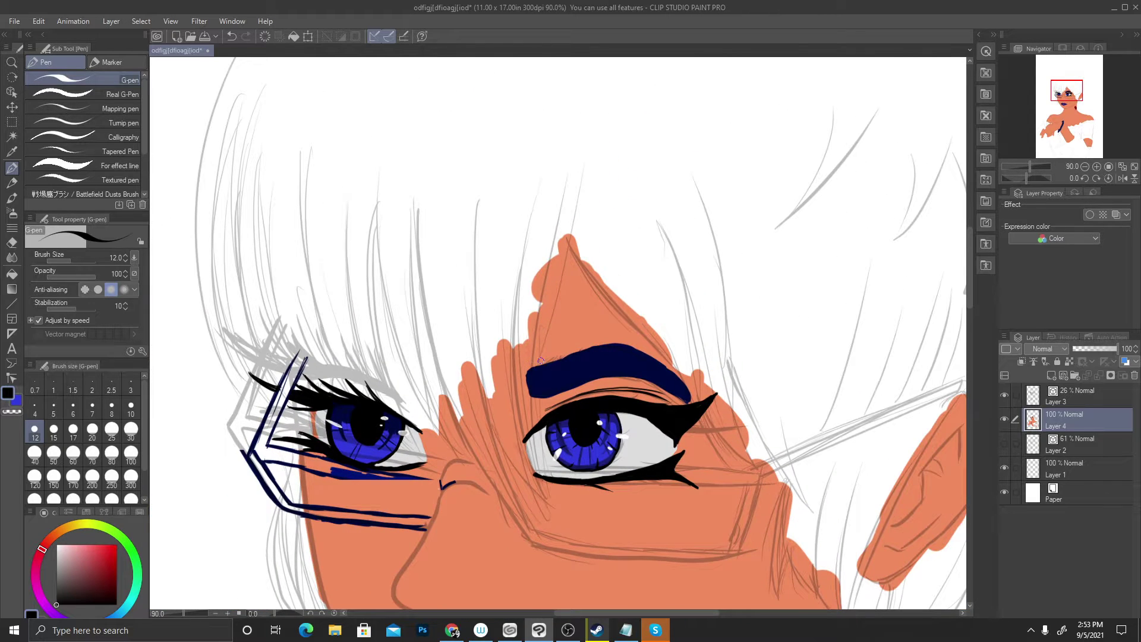
scroll(688, 400, up, 5)
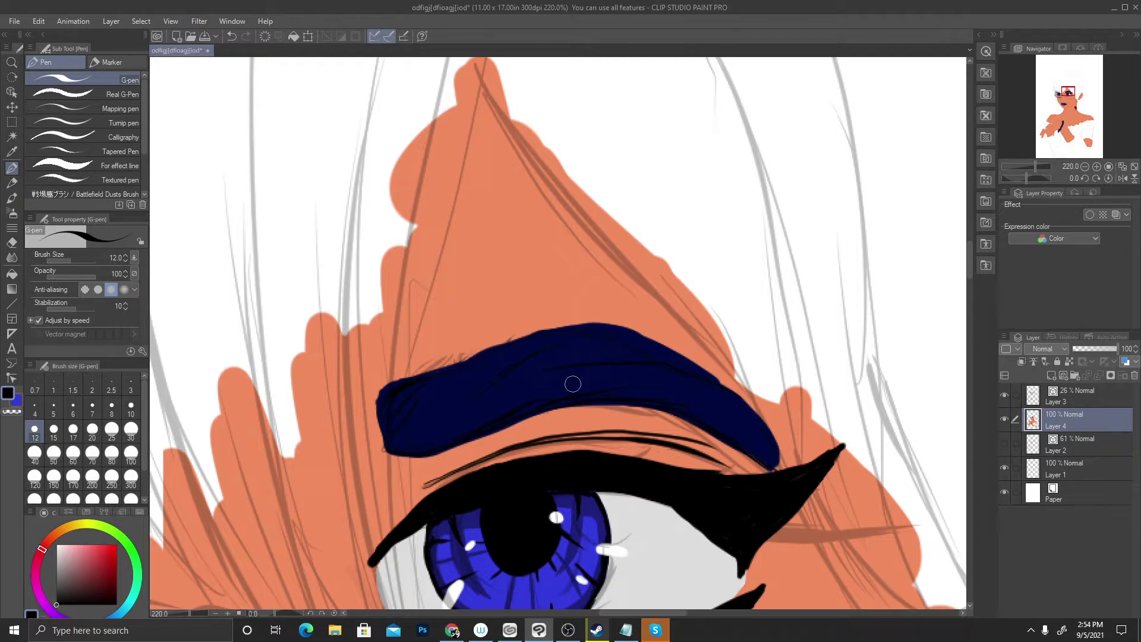
scroll(572, 384, down, 6)
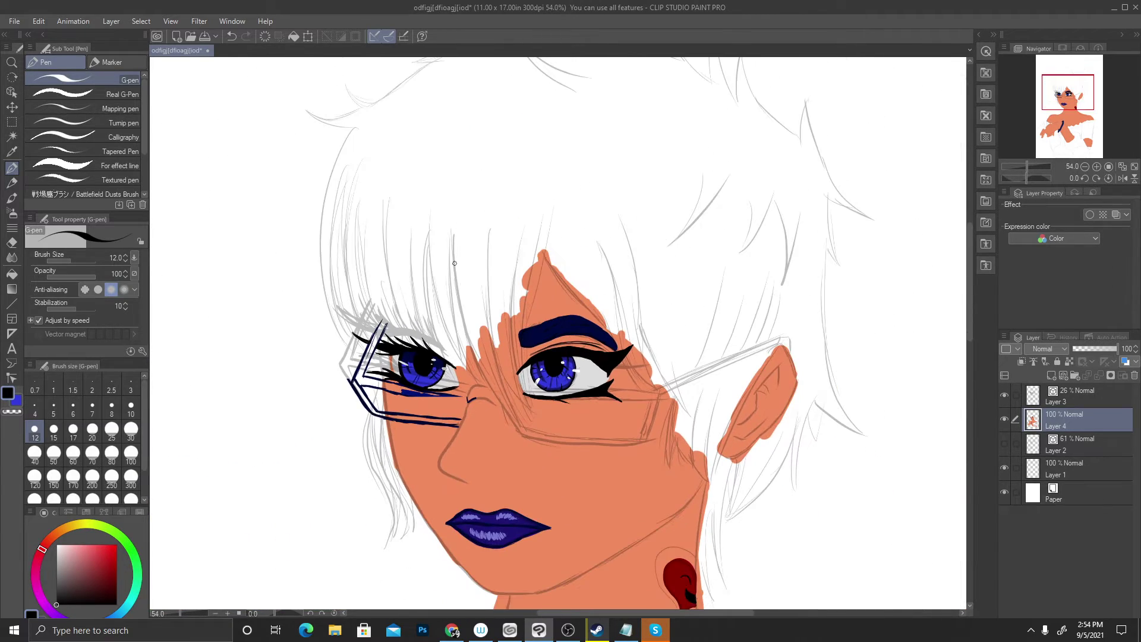
scroll(454, 262, up, 7)
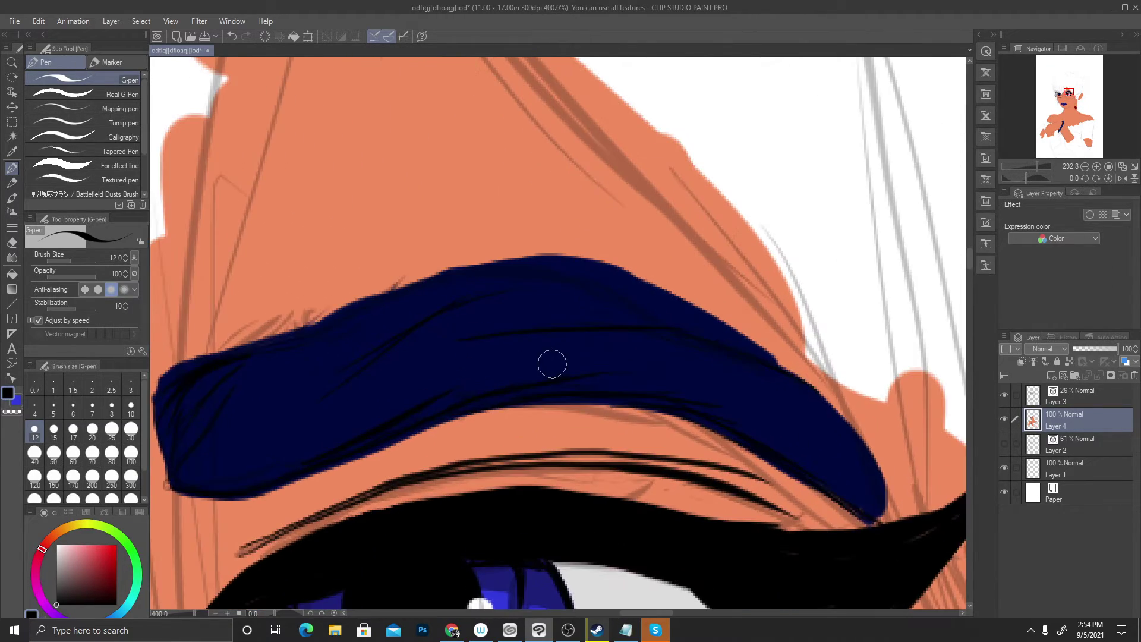
scroll(553, 364, down, 4)
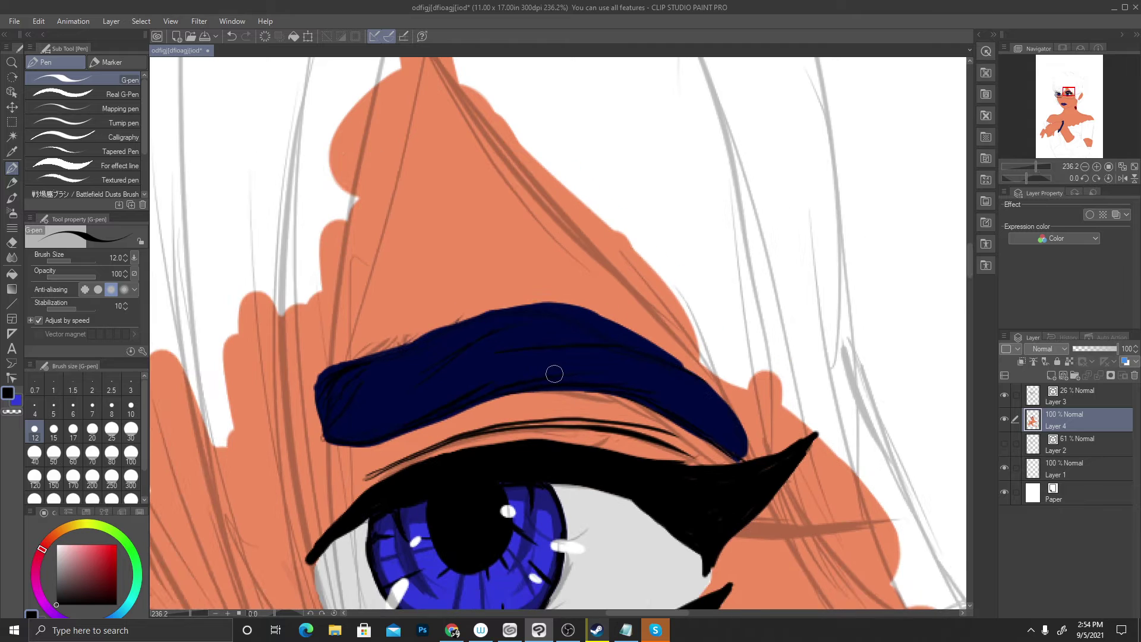
scroll(566, 365, down, 4)
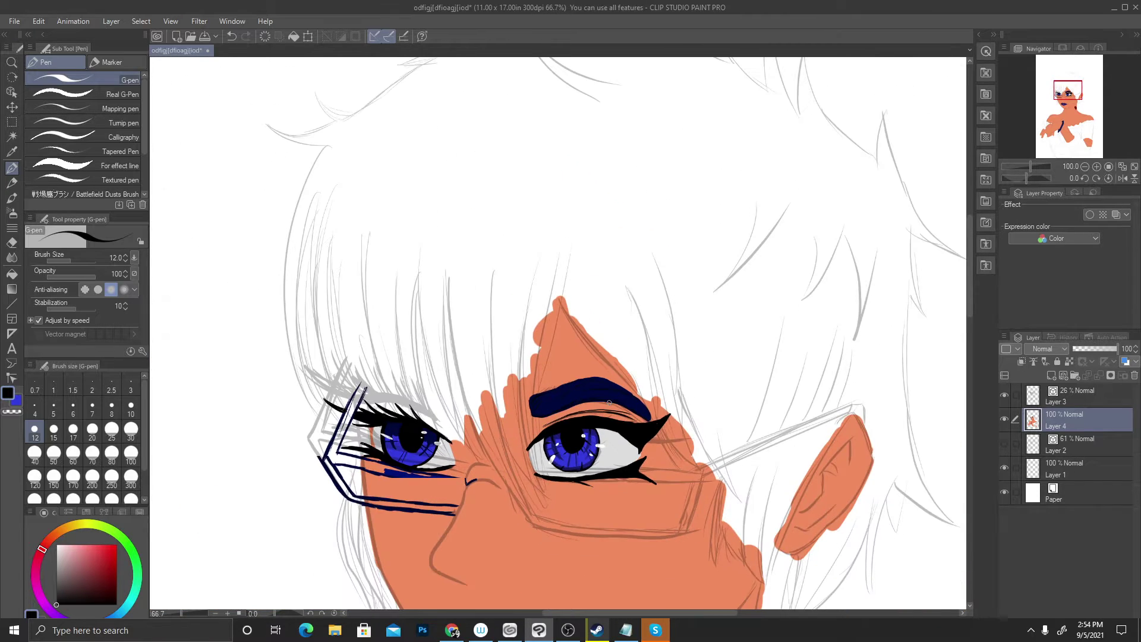
scroll(609, 403, down, 1)
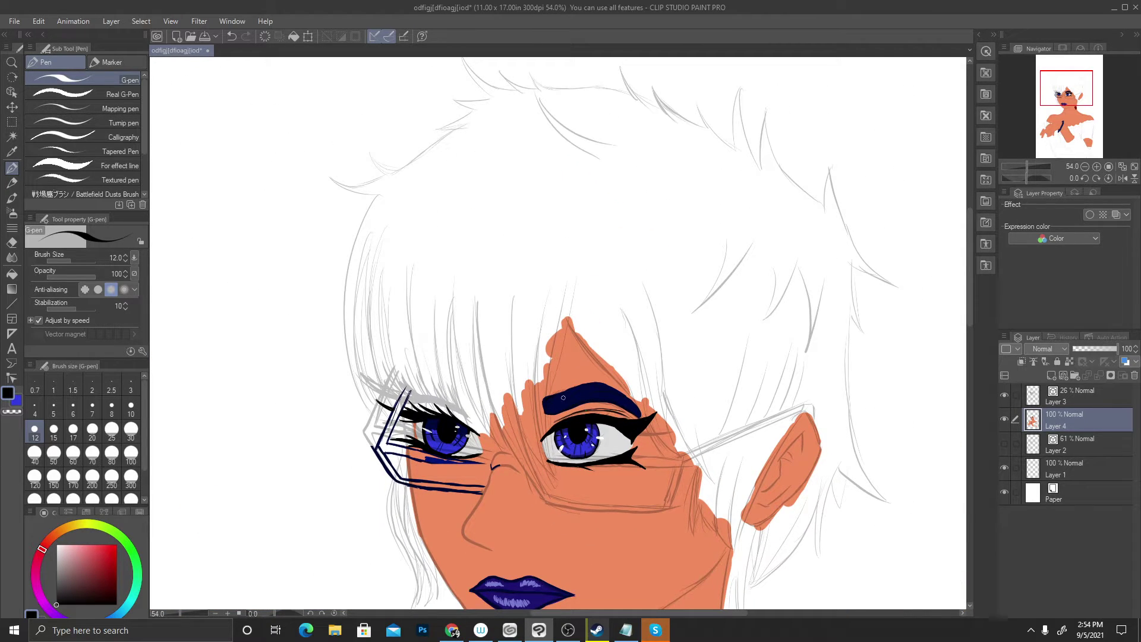
scroll(477, 402, up, 4)
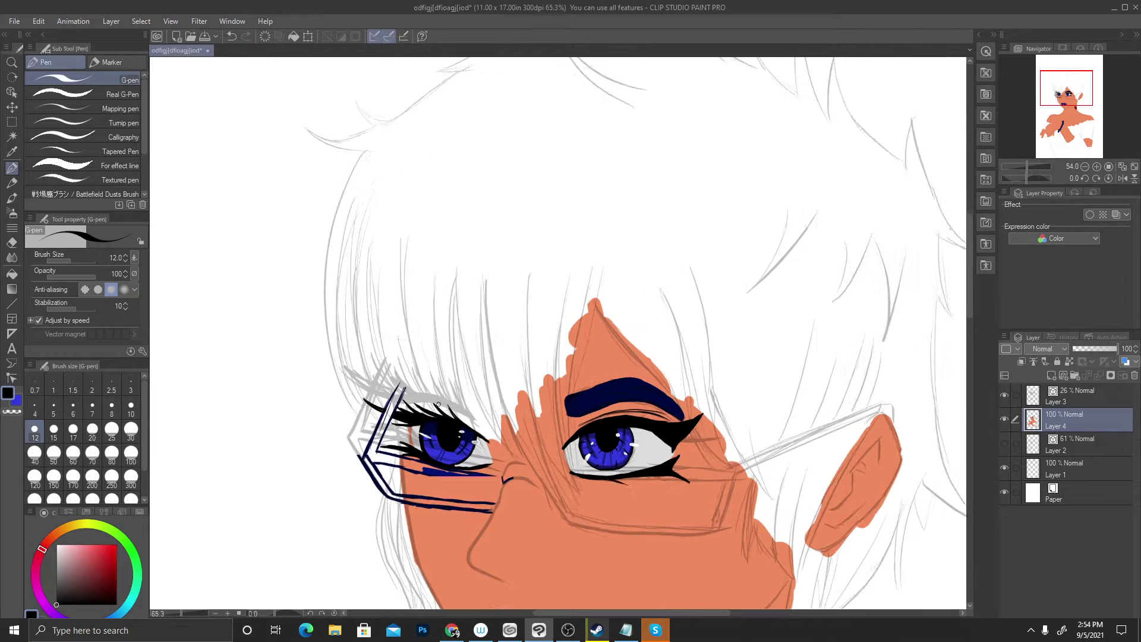
scroll(392, 434, down, 3)
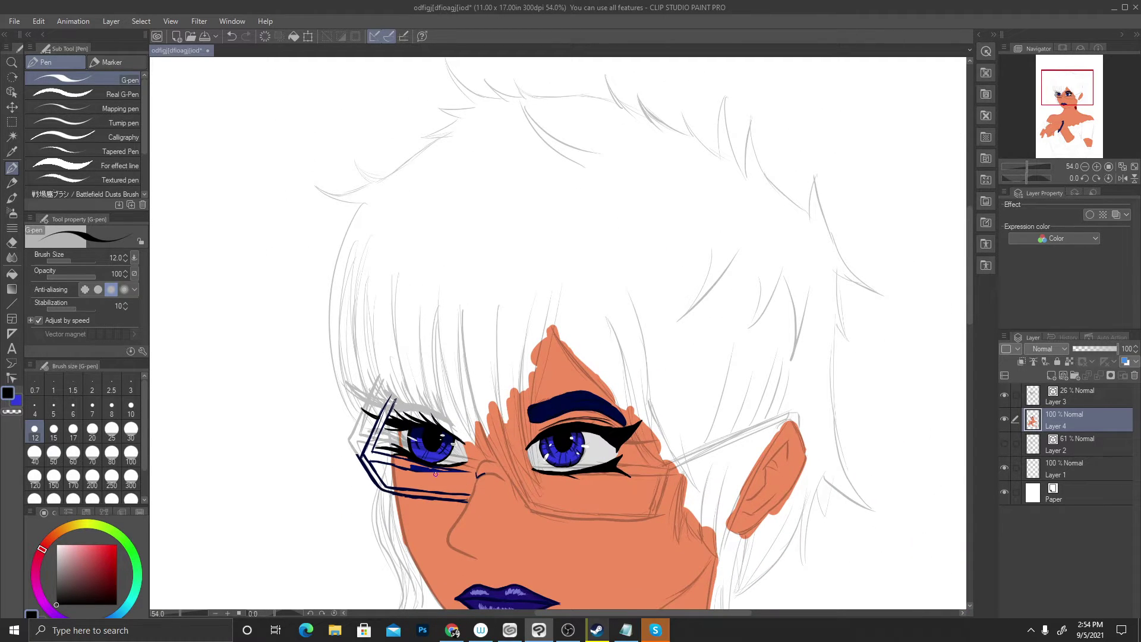
Pick up the glasses frame's blue and paint the solid curved bridge over the nose along the sketch
scroll(436, 474, up, 7)
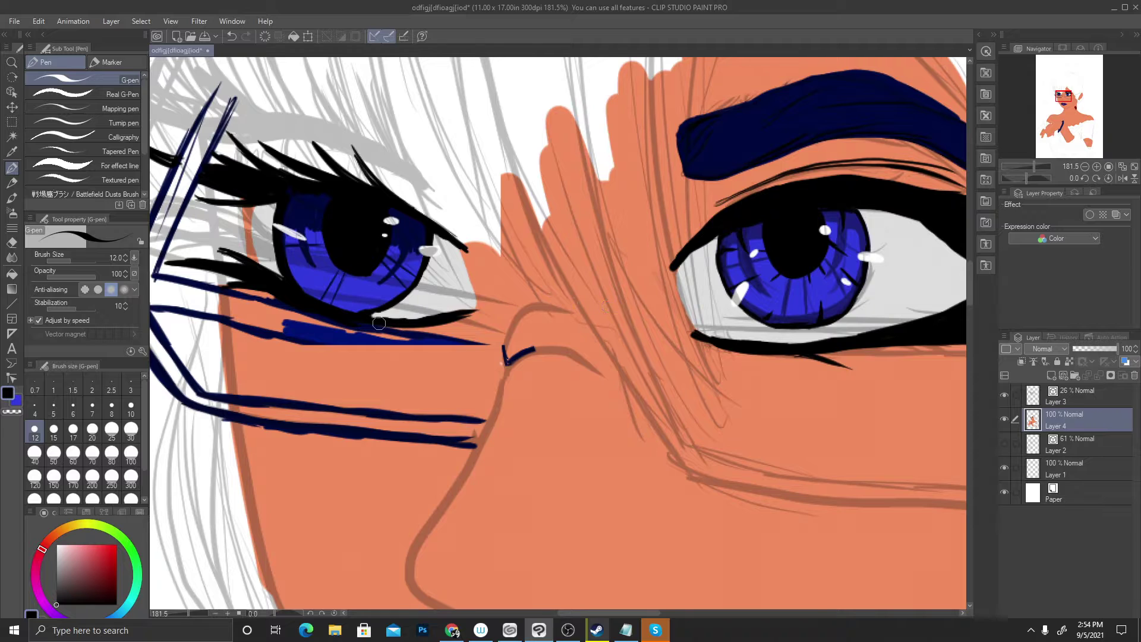
alt+click(327, 331)
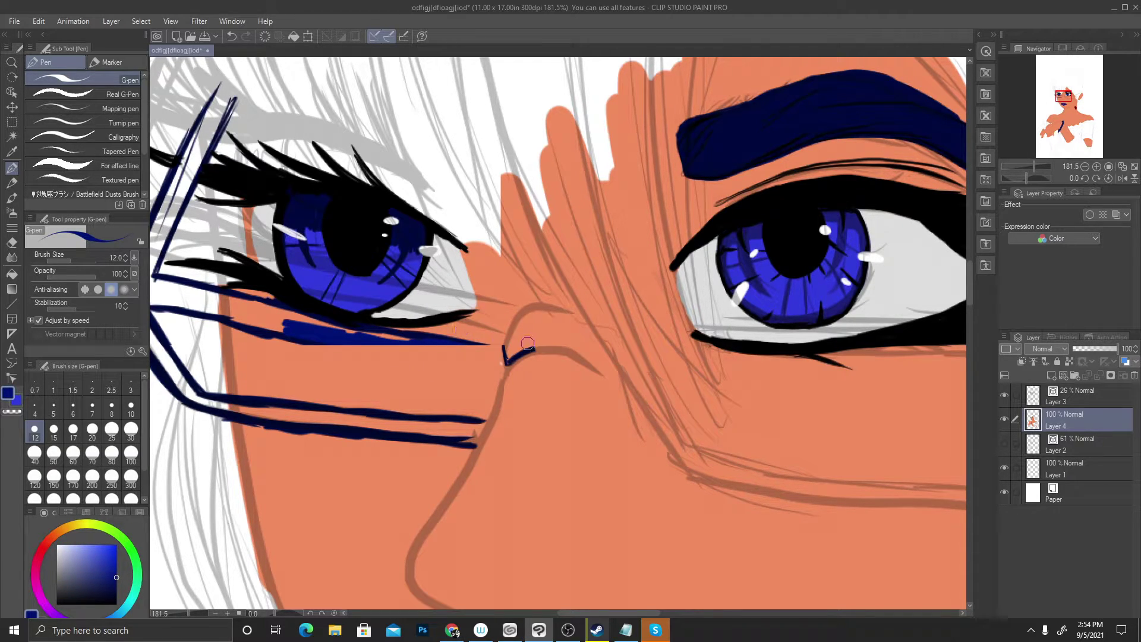
mouse_move(516, 356)
mouse_down()
mouse_move(556, 345)
mouse_move(612, 371)
mouse_up()
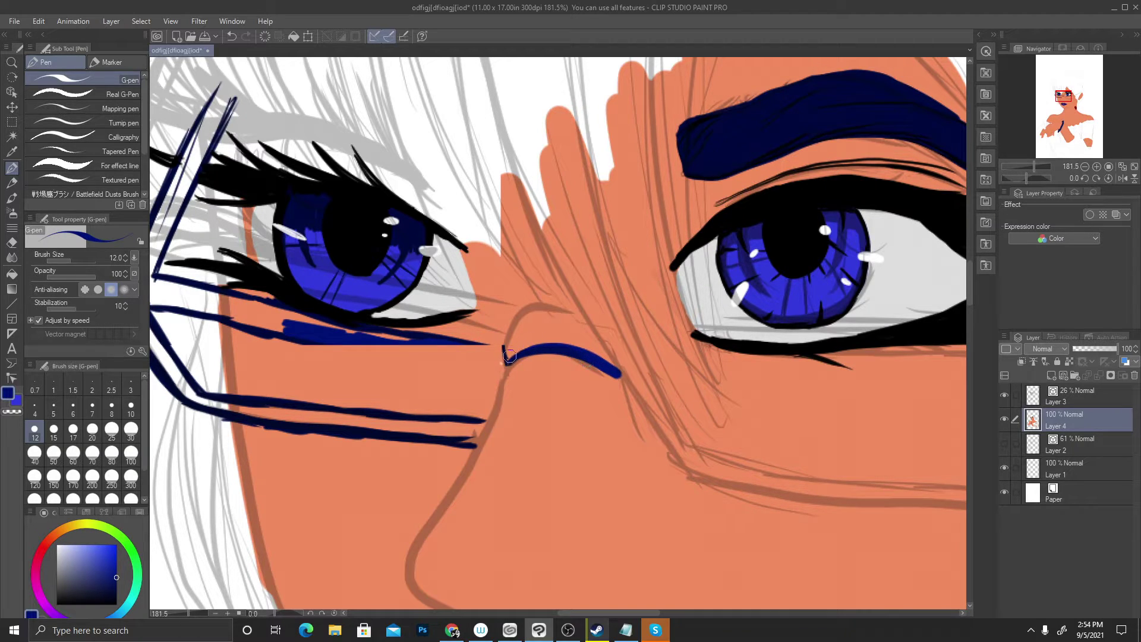
mouse_move(504, 345)
mouse_down()
mouse_move(540, 311)
mouse_move(579, 316)
mouse_move(613, 335)
mouse_move(623, 368)
mouse_move(572, 342)
mouse_move(503, 355)
mouse_move(533, 324)
mouse_move(511, 346)
mouse_move(521, 330)
mouse_move(561, 318)
mouse_move(528, 317)
mouse_move(532, 333)
mouse_move(601, 344)
mouse_move(616, 365)
mouse_move(584, 330)
mouse_up()
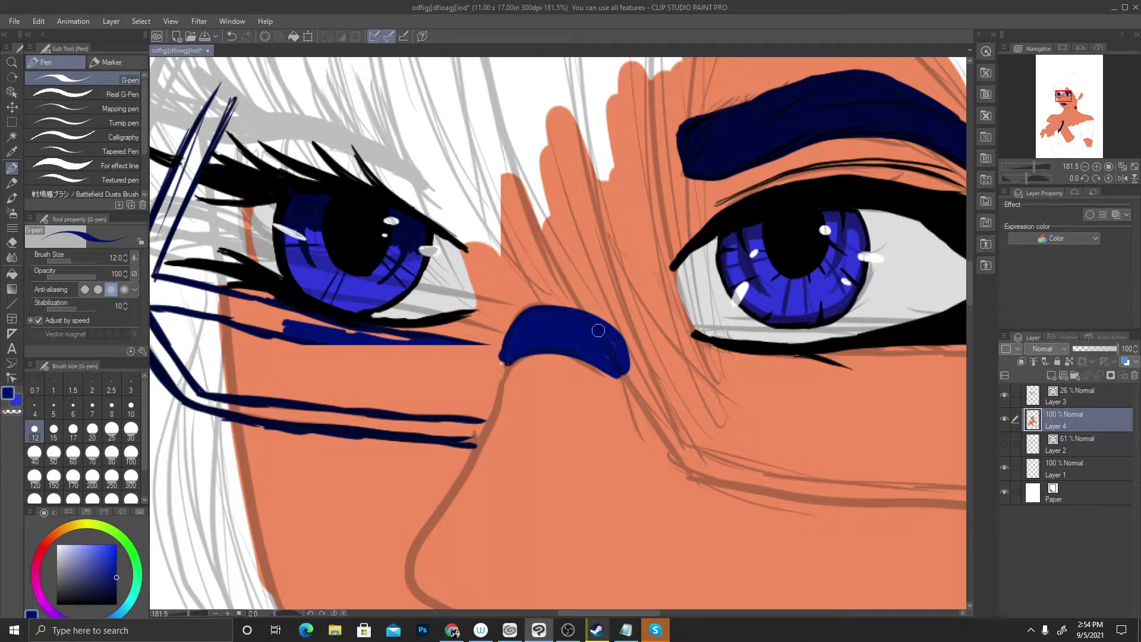
mouse_move(505, 345)
mouse_down()
mouse_move(500, 365)
mouse_move(516, 359)
mouse_up()
scroll(347, 303, down, 4)
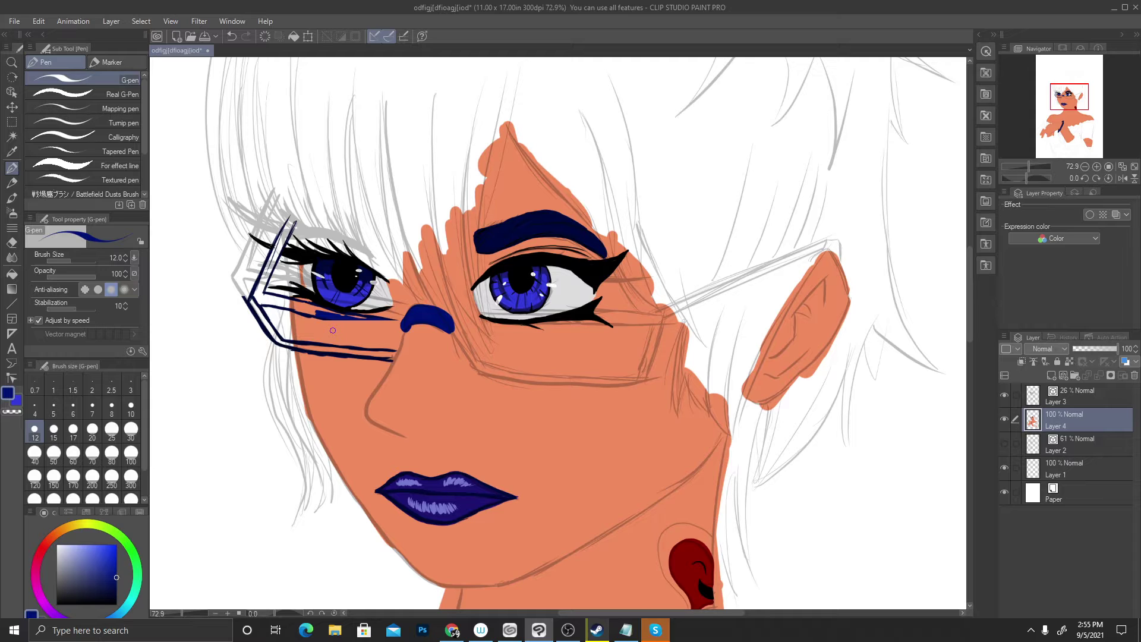
scroll(424, 310, down, 1)
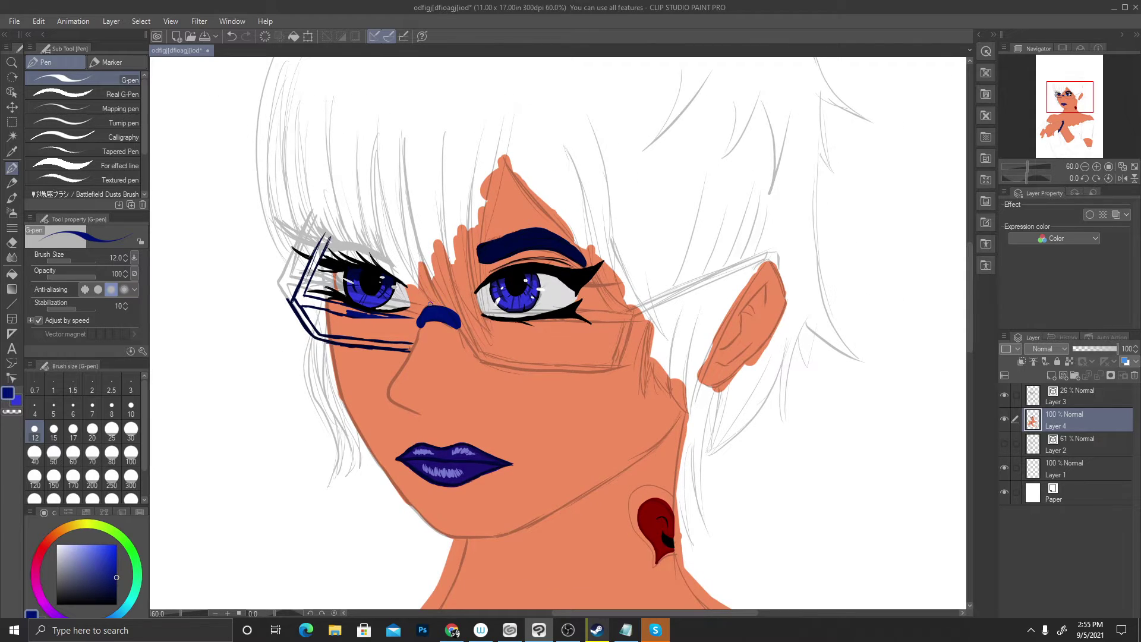
scroll(356, 292, up, 4)
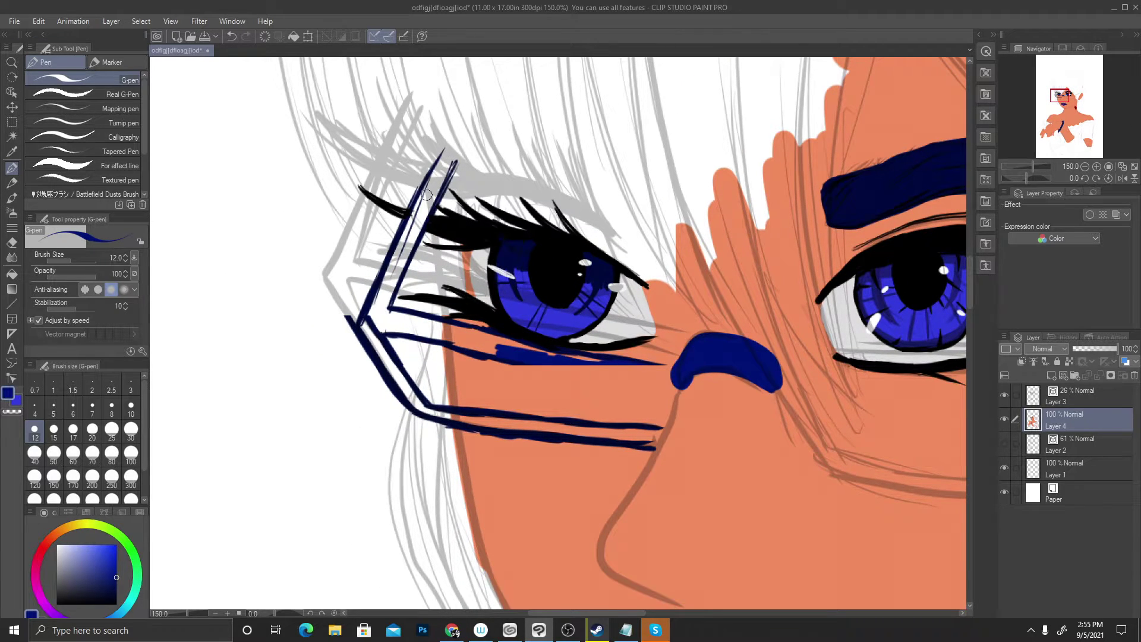
Paint over the glasses frame's upright side lines beside the left eye with white, down to the frame's lower corner
key(x)
mouse_move(443, 262)
mouse_down()
mouse_move(383, 284)
mouse_move(422, 164)
mouse_move(416, 223)
mouse_move(390, 281)
mouse_move(430, 166)
mouse_move(422, 174)
mouse_move(391, 252)
mouse_move(470, 134)
mouse_move(392, 299)
mouse_up()
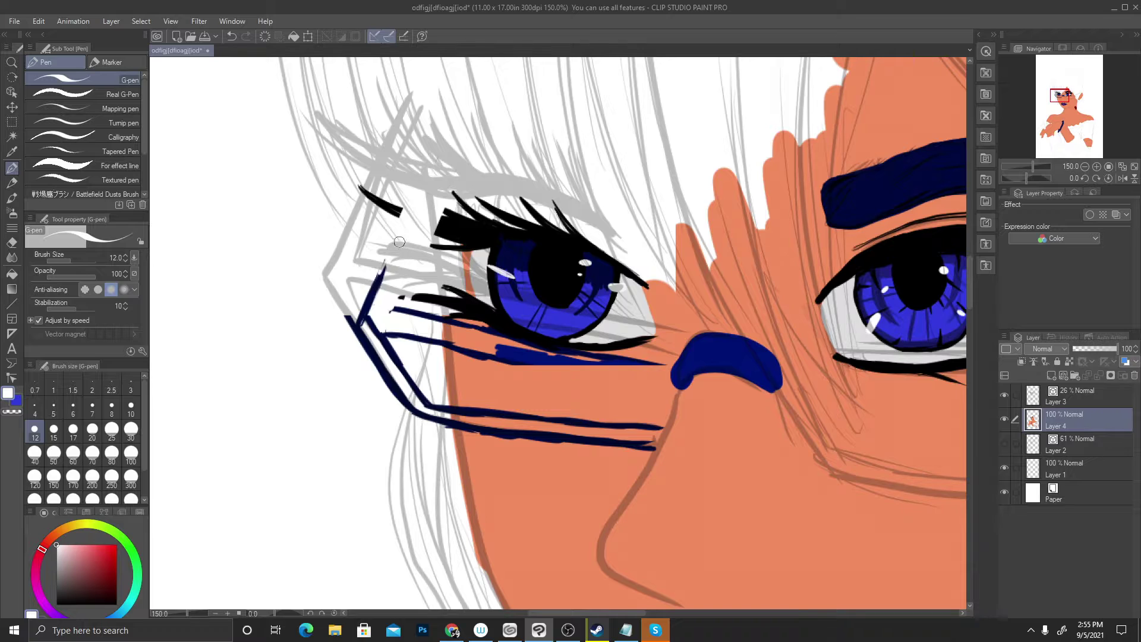
drag(399, 242, 368, 293)
Pick up black and thicken the left eye's upper lash line, joining the outer wing to it and strengthening the inner corner
alt+click(502, 234)
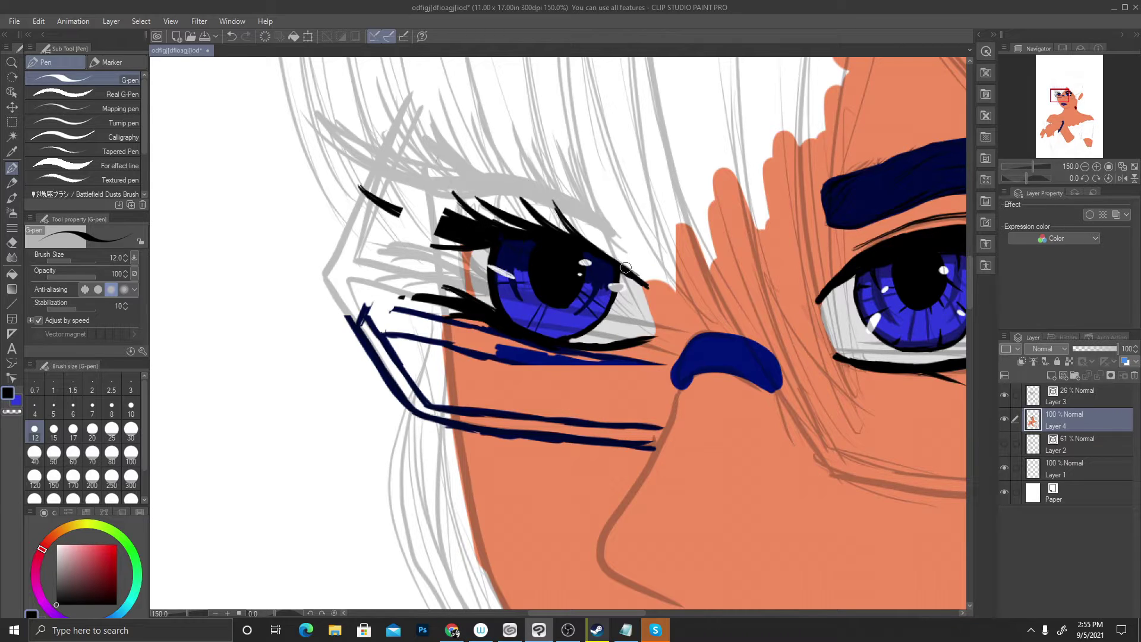
mouse_move(639, 277)
mouse_down()
mouse_move(579, 236)
mouse_move(537, 229)
mouse_up()
drag(462, 232, 396, 213)
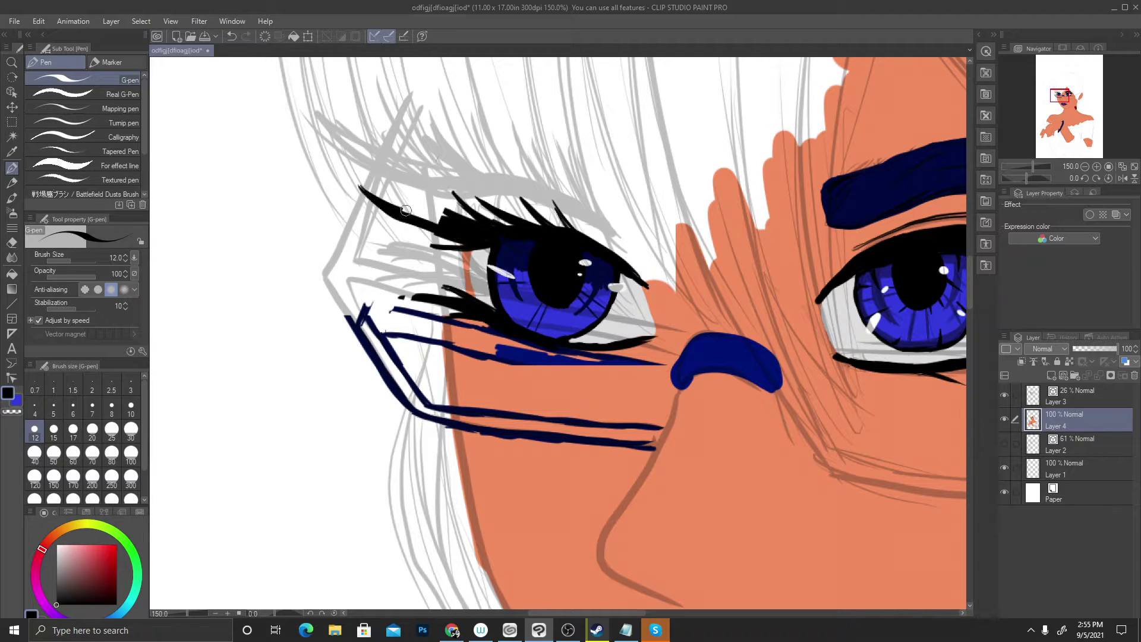
drag(454, 223, 395, 203)
key(ctrl+z)
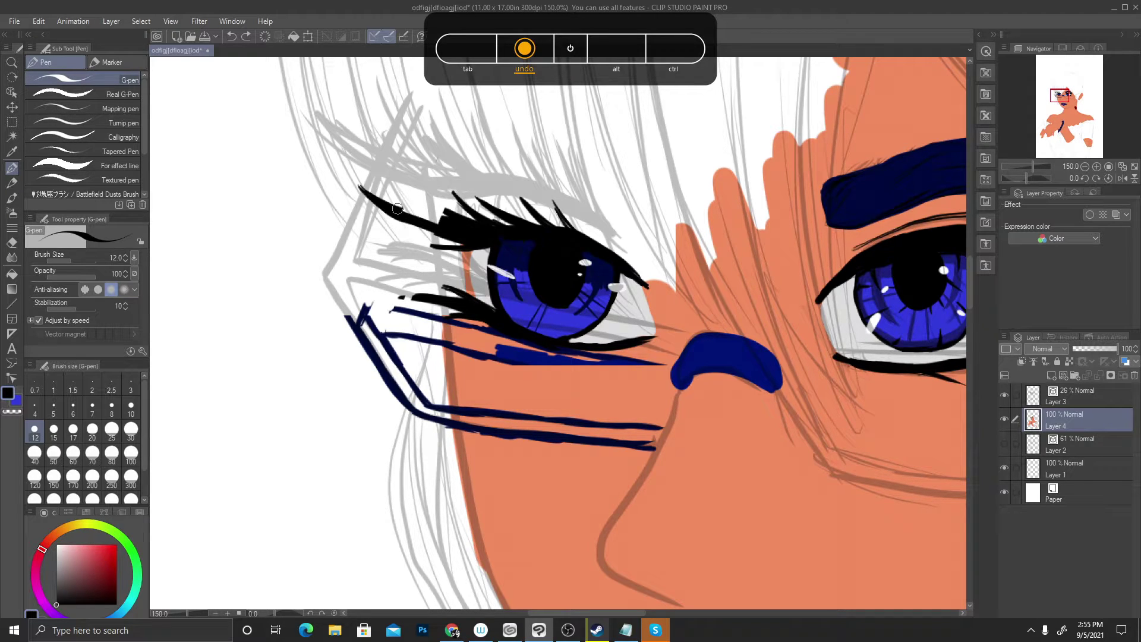
drag(390, 202, 532, 227)
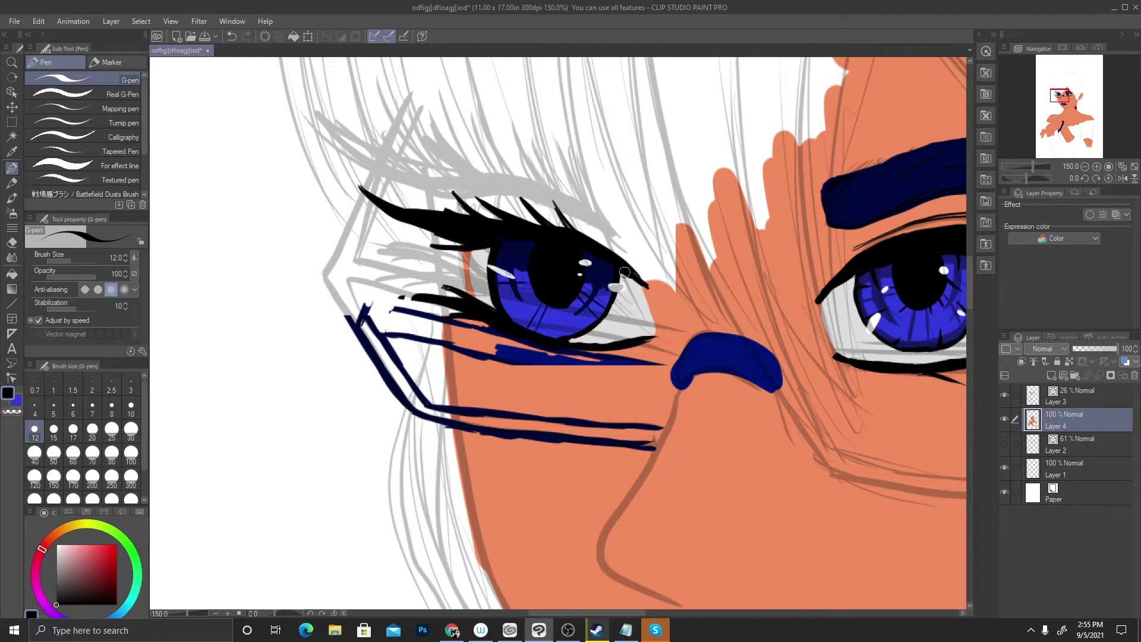
drag(644, 286, 576, 234)
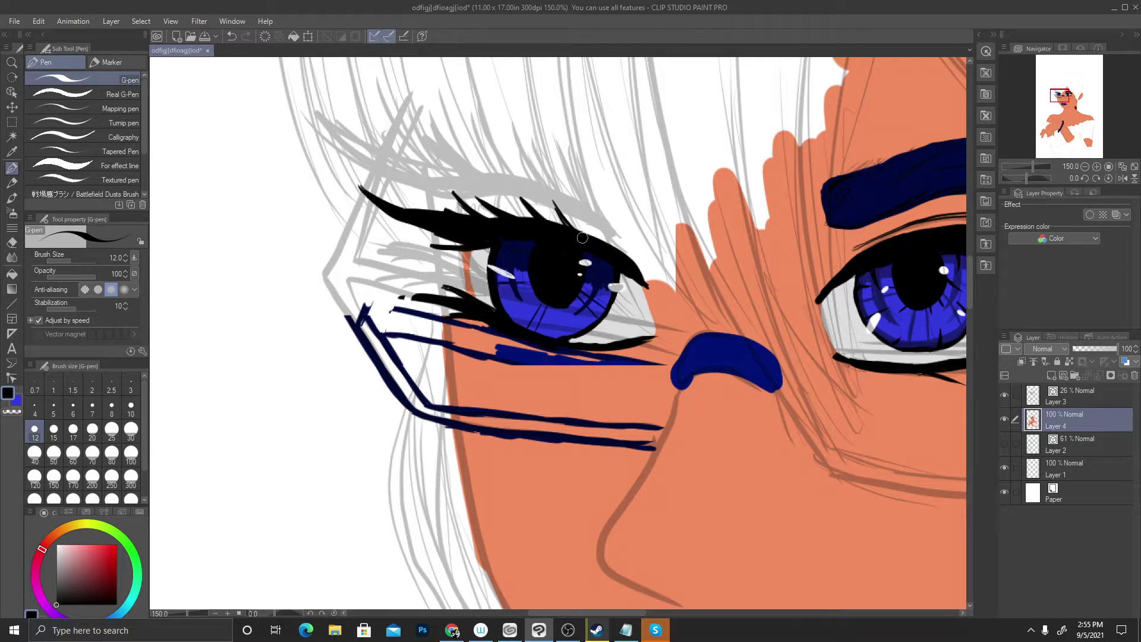
mouse_move(535, 219)
mouse_down()
mouse_move(428, 214)
mouse_move(465, 218)
mouse_move(465, 227)
mouse_move(390, 200)
mouse_up()
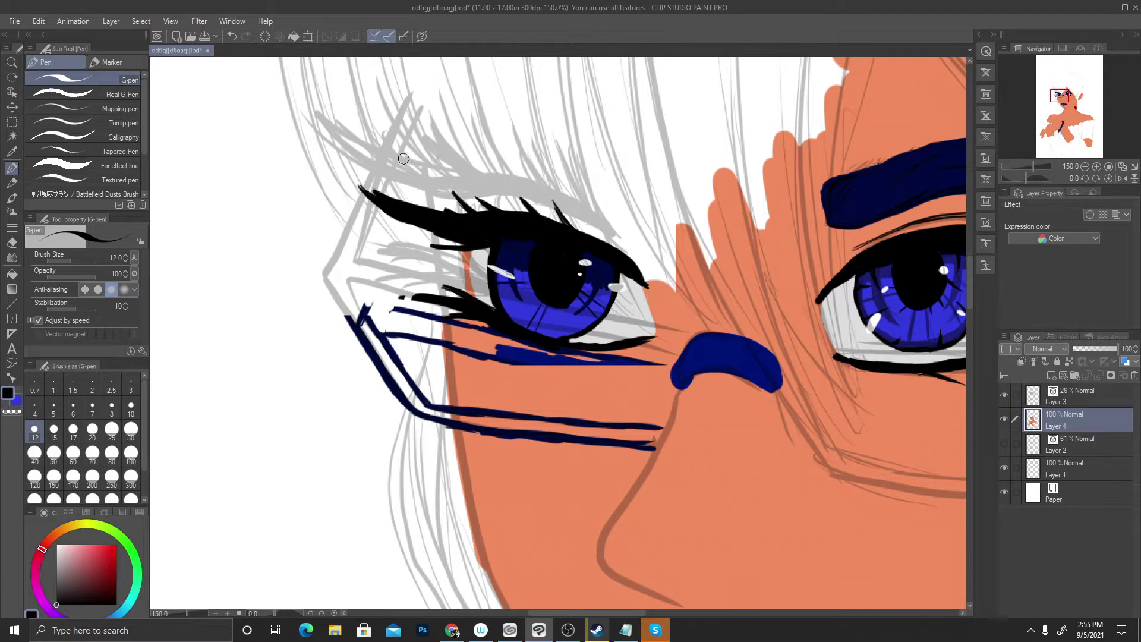
Trim the left eye's wing tip with white and paint out the separate upper lashes and stray lower lash strokes
key(x)
drag(385, 217, 360, 180)
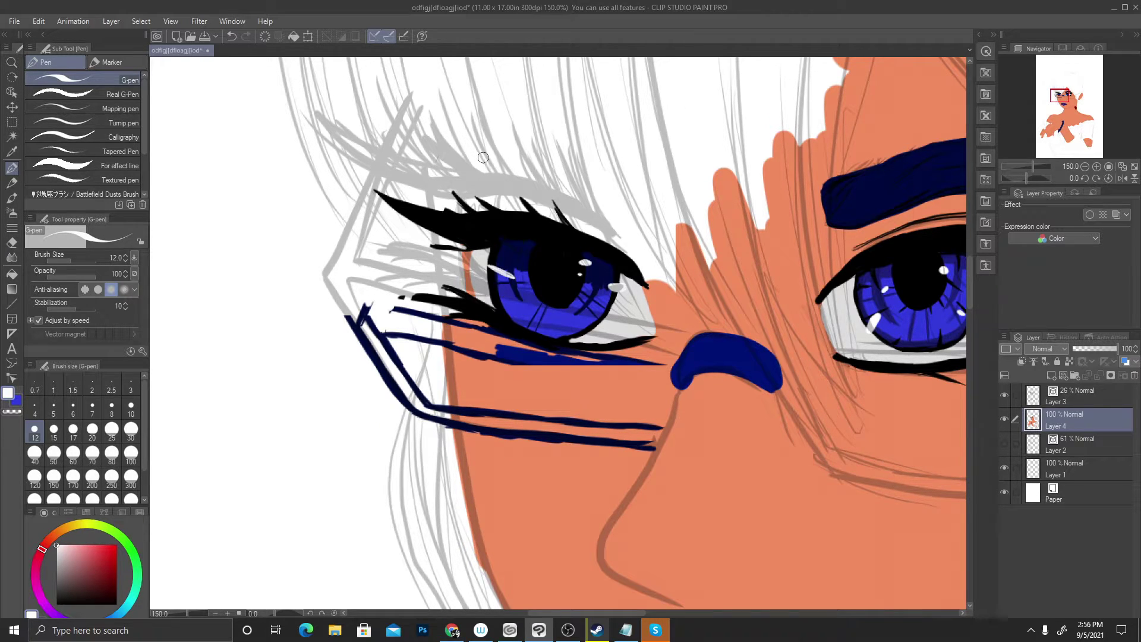
scroll(484, 157, up, 3)
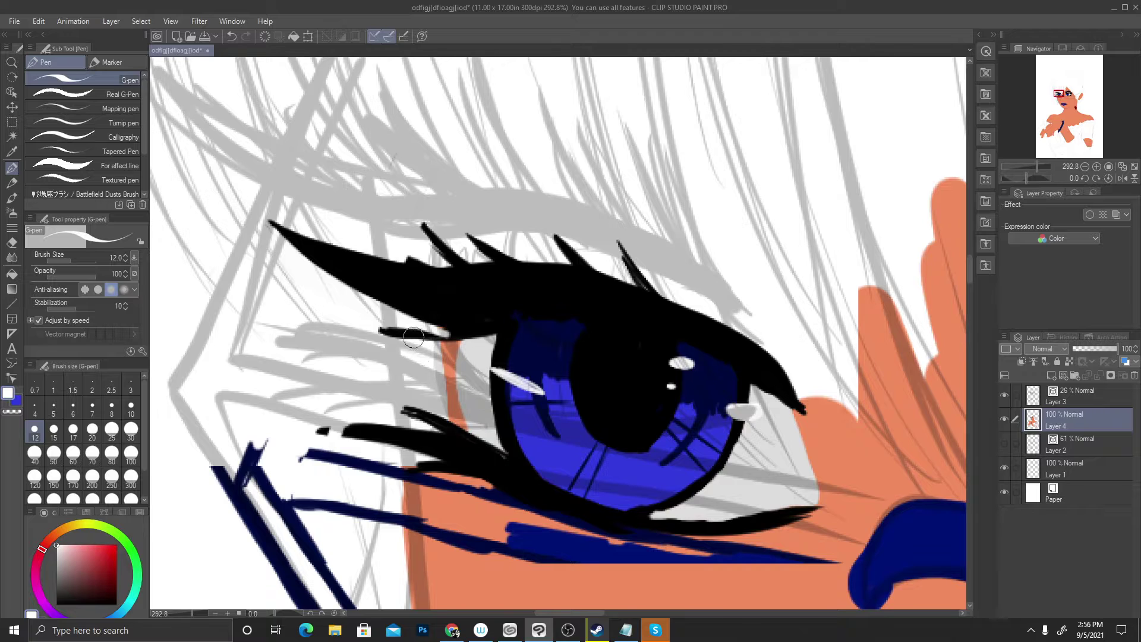
drag(382, 329, 429, 348)
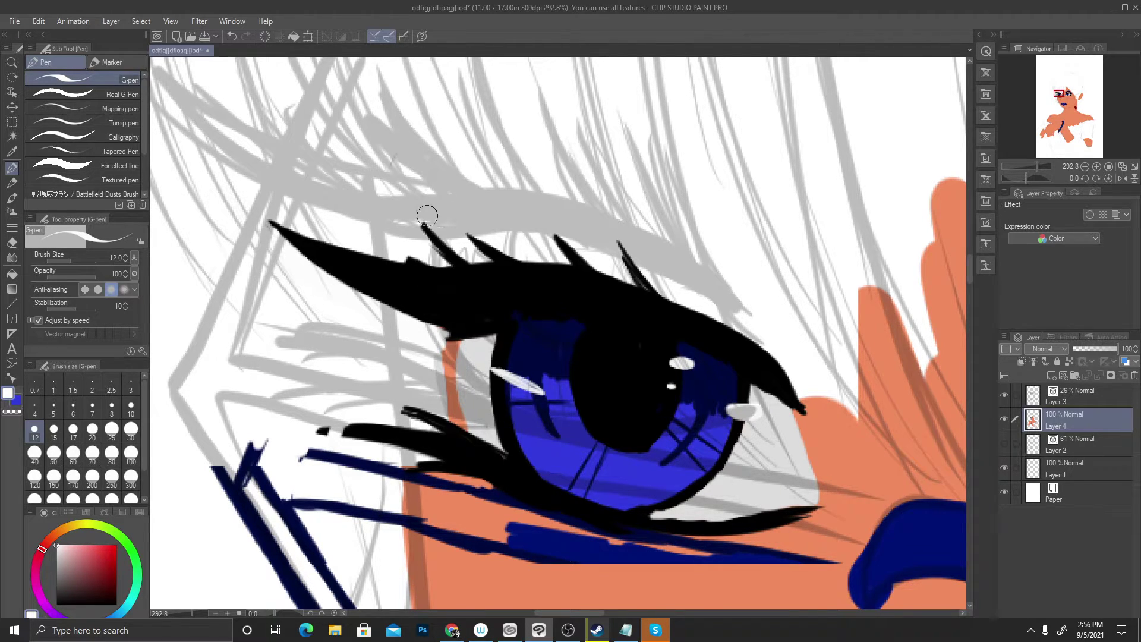
mouse_move(426, 215)
mouse_down()
mouse_move(451, 254)
mouse_move(416, 256)
mouse_move(486, 255)
mouse_move(455, 259)
mouse_move(467, 237)
mouse_up()
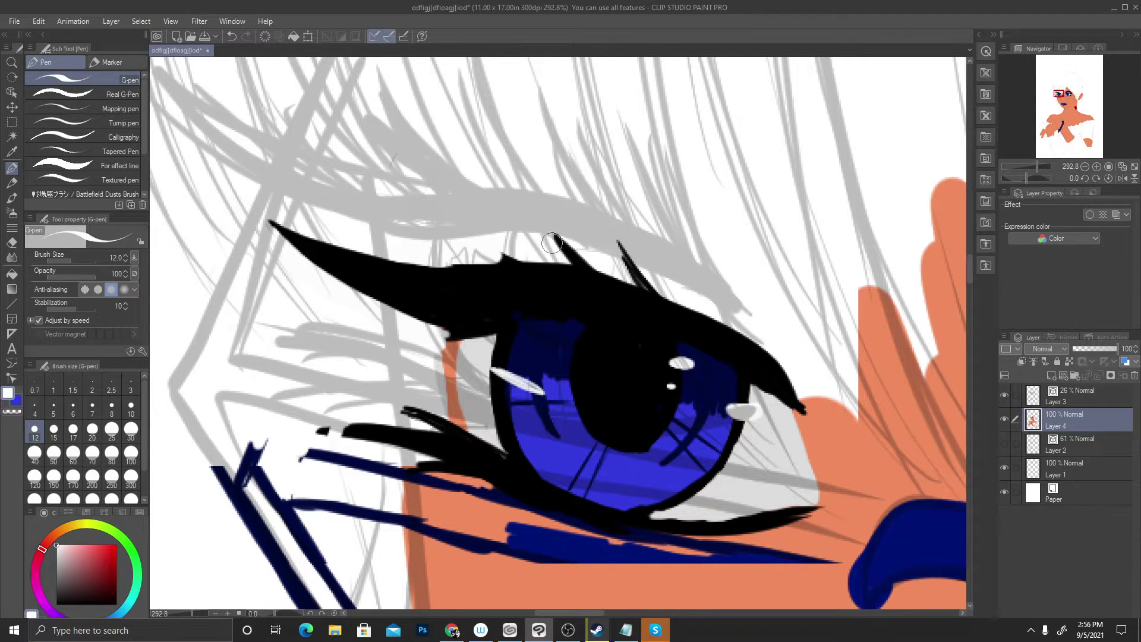
mouse_move(551, 243)
mouse_down()
mouse_move(495, 258)
mouse_move(588, 258)
mouse_move(527, 229)
mouse_move(673, 293)
mouse_move(597, 246)
mouse_move(629, 247)
mouse_up()
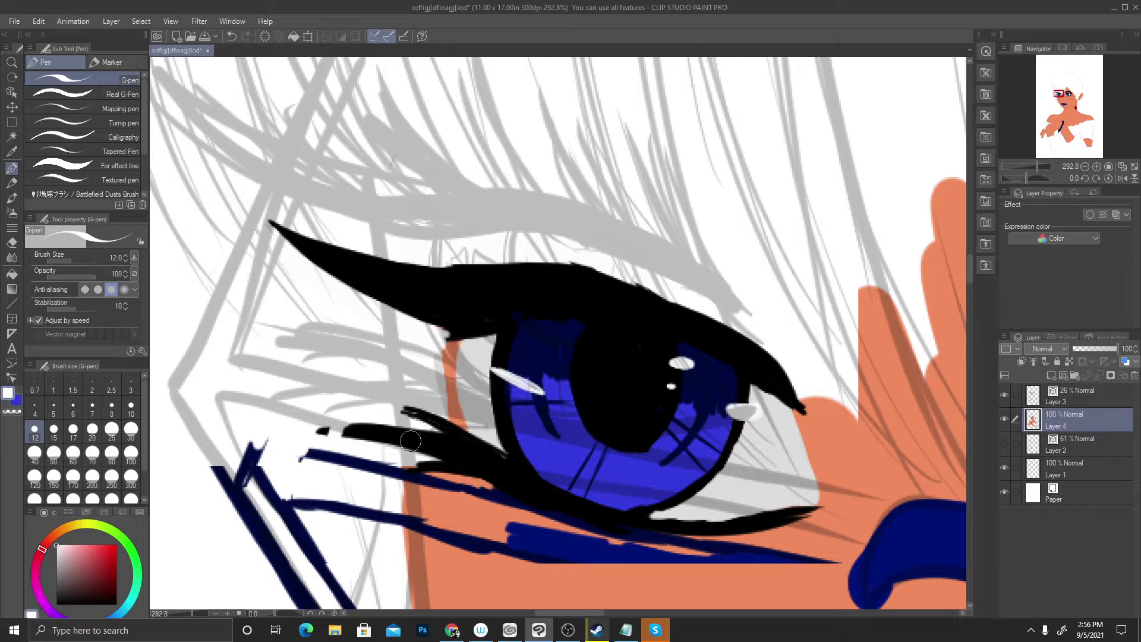
mouse_move(412, 413)
mouse_down()
mouse_move(321, 429)
mouse_move(405, 434)
mouse_move(380, 414)
mouse_move(429, 441)
mouse_move(439, 454)
mouse_move(414, 445)
mouse_move(431, 470)
mouse_move(449, 472)
mouse_move(437, 453)
mouse_move(455, 467)
mouse_move(423, 437)
mouse_move(471, 463)
mouse_move(469, 475)
mouse_move(454, 475)
mouse_up()
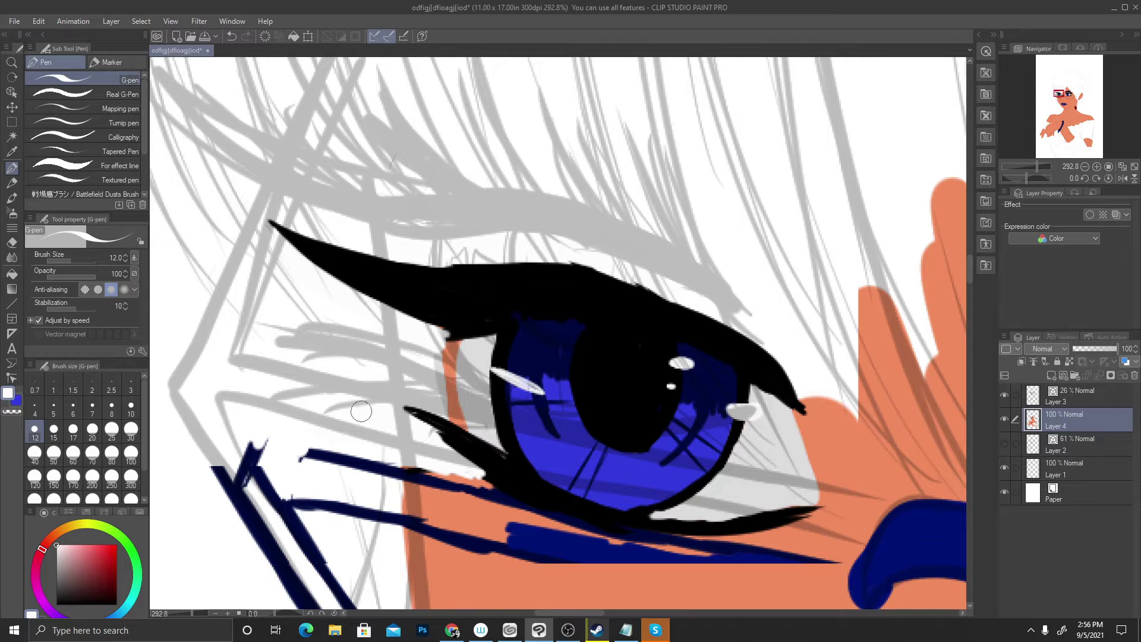
Pick up black and thicken the left eye's lower lash line with a thin outward tail, comparing it with the other eye
alt+click(599, 506)
mouse_move(443, 426)
mouse_down()
mouse_move(339, 415)
mouse_move(411, 427)
mouse_move(505, 485)
mouse_up()
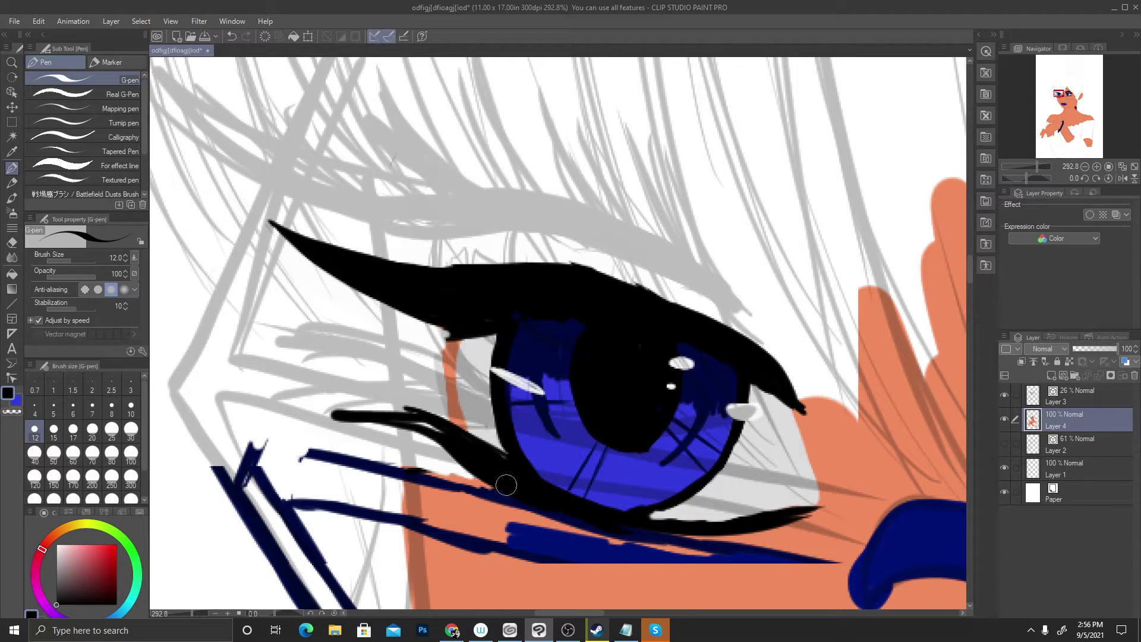
mouse_move(409, 422)
mouse_down()
mouse_move(465, 447)
mouse_move(416, 417)
mouse_move(360, 410)
mouse_up()
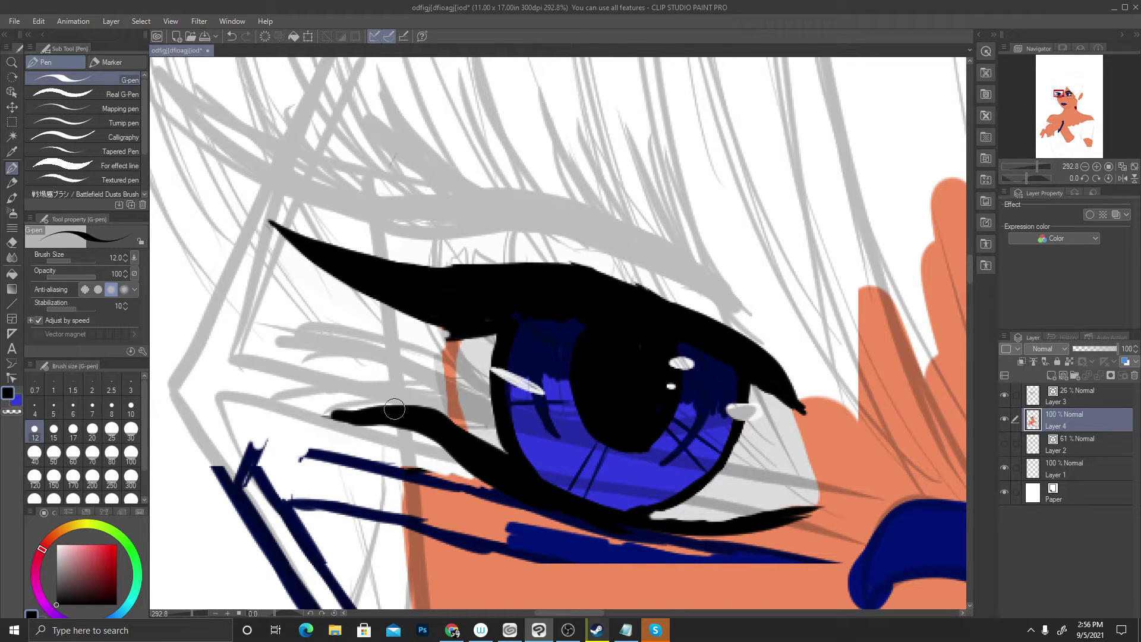
key(ctrl+z)
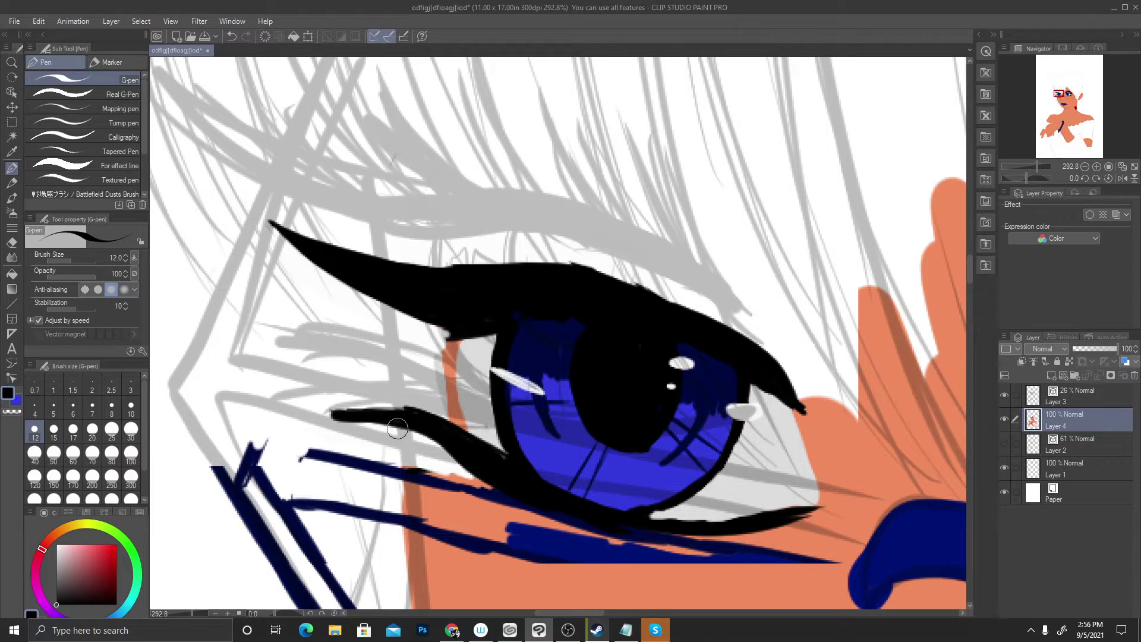
mouse_move(432, 436)
mouse_down()
mouse_move(465, 463)
mouse_move(421, 426)
mouse_move(508, 495)
mouse_up()
scroll(391, 404, down, 6)
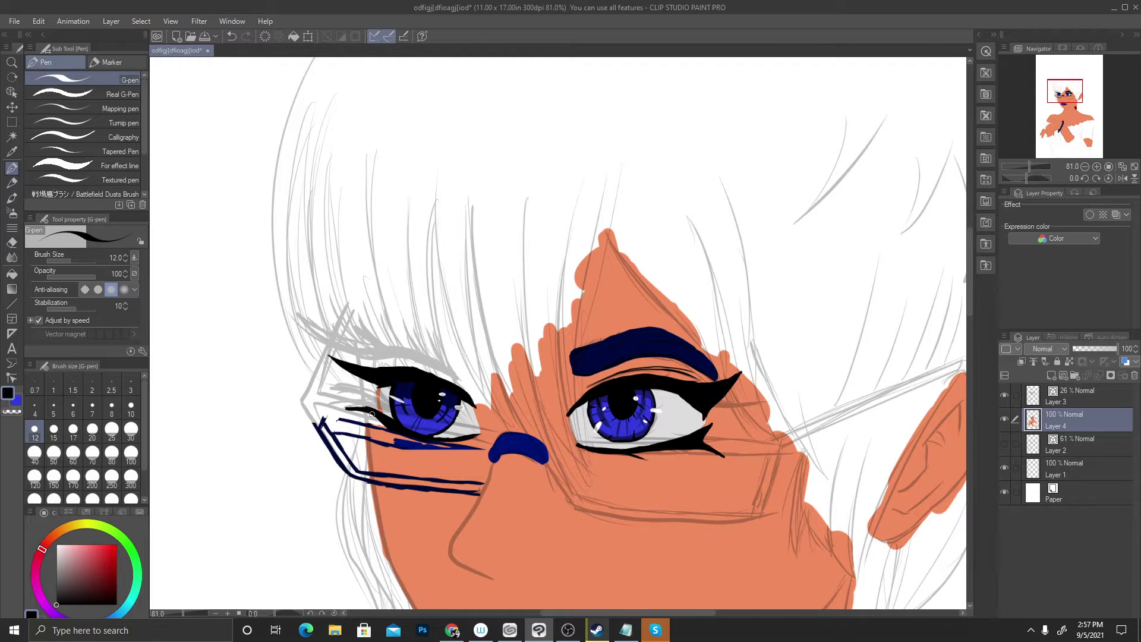
scroll(372, 413, up, 5)
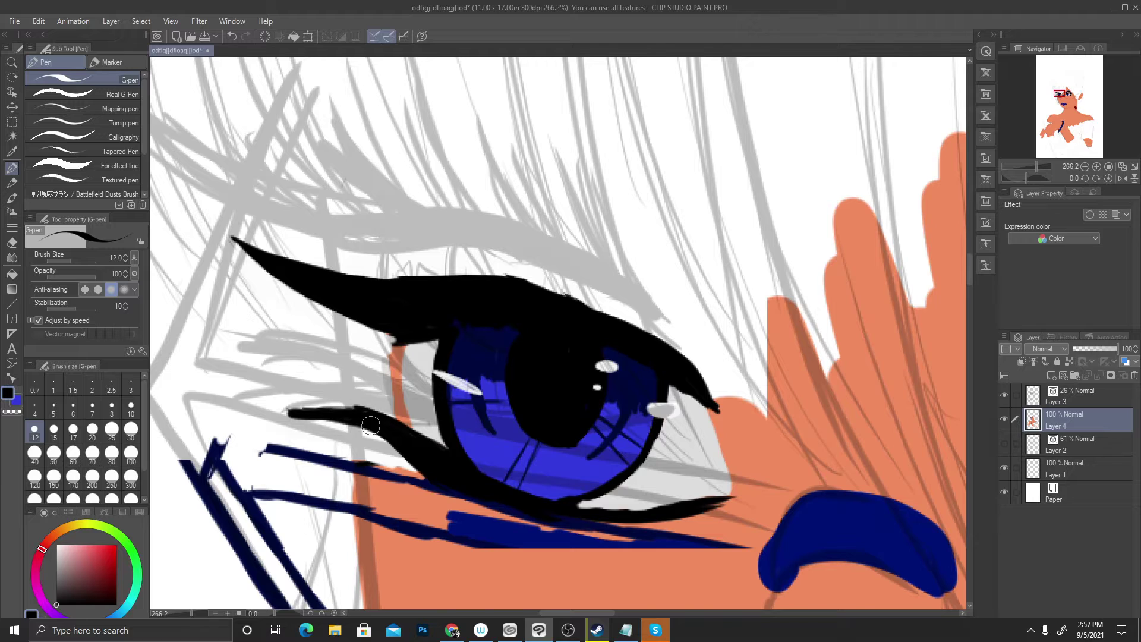
Pick up the orange skin colour and fill the gap between the upper and lower lashes at the left eye's outer corner
alt+click(402, 412)
mouse_move(366, 344)
mouse_down()
mouse_move(353, 378)
mouse_move(359, 396)
mouse_move(355, 375)
mouse_move(372, 358)
mouse_move(358, 390)
mouse_move(362, 352)
mouse_move(365, 470)
mouse_move(362, 422)
mouse_move(366, 467)
mouse_move(394, 490)
mouse_move(390, 465)
mouse_move(412, 488)
mouse_move(367, 409)
mouse_move(361, 368)
mouse_move(374, 409)
mouse_move(387, 395)
mouse_move(392, 405)
mouse_move(387, 362)
mouse_up()
drag(360, 402, 405, 397)
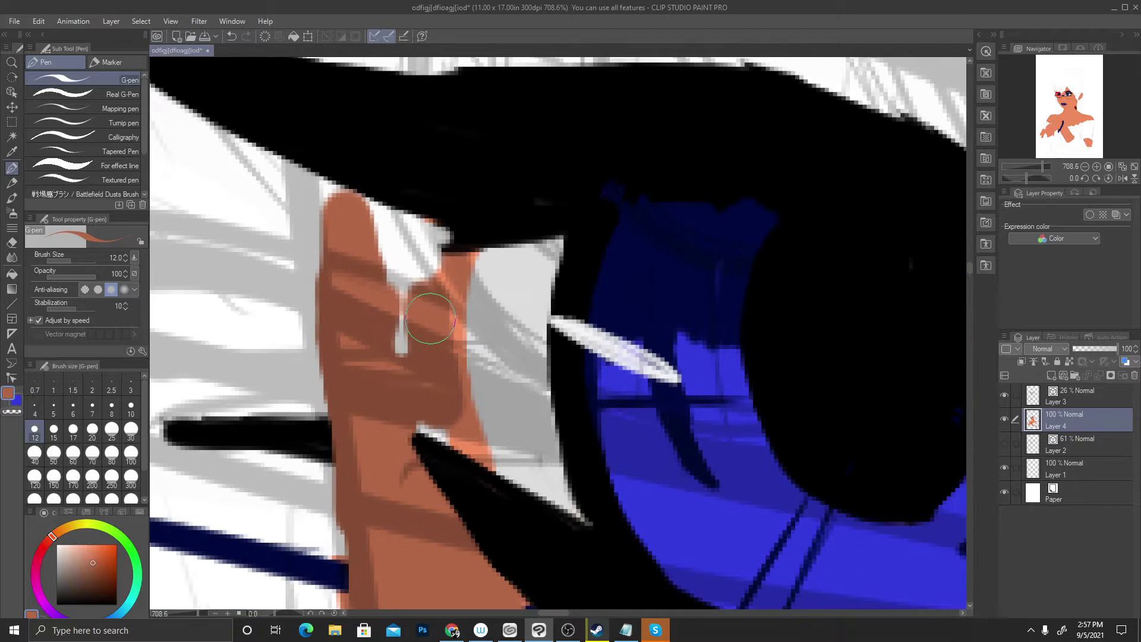
alt+click(449, 326)
alt+click(460, 330)
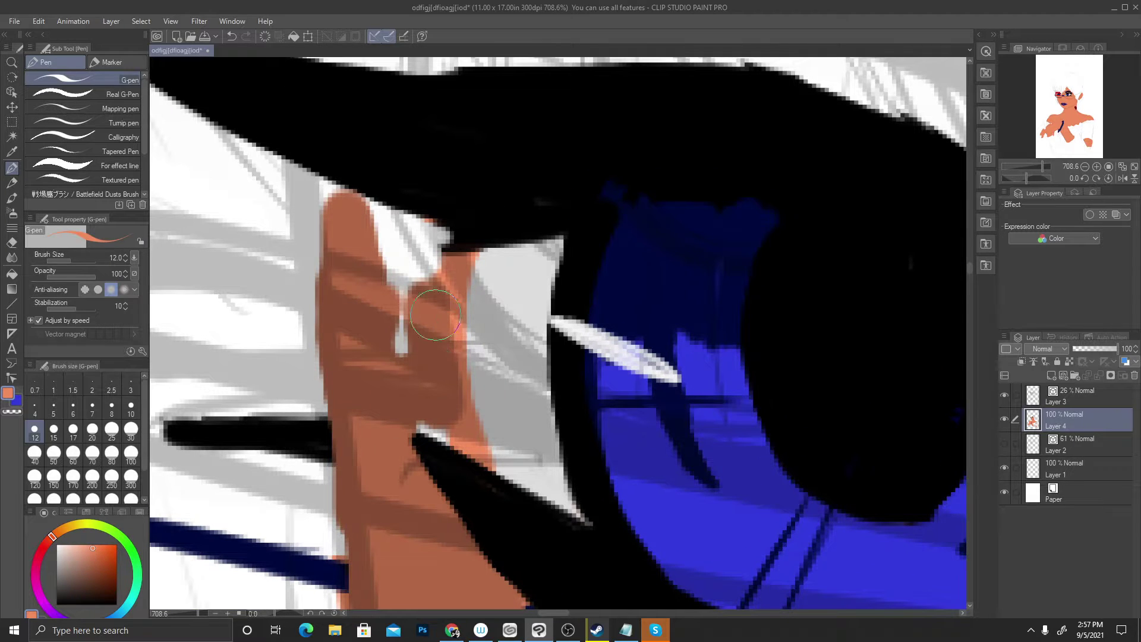
mouse_move(405, 287)
mouse_down()
mouse_move(414, 323)
mouse_move(424, 293)
mouse_move(437, 408)
mouse_move(381, 361)
mouse_move(357, 280)
mouse_move(360, 352)
mouse_move(324, 289)
mouse_move(346, 278)
mouse_move(326, 217)
mouse_move(346, 223)
mouse_move(384, 272)
mouse_move(356, 227)
mouse_move(328, 214)
mouse_move(334, 389)
mouse_move(361, 548)
mouse_move(361, 510)
mouse_move(391, 561)
mouse_move(393, 527)
mouse_move(434, 567)
mouse_move(424, 536)
mouse_move(459, 571)
mouse_move(409, 493)
mouse_move(378, 392)
mouse_move(388, 466)
mouse_move(399, 488)
mouse_move(401, 408)
mouse_up()
scroll(334, 333, down, 5)
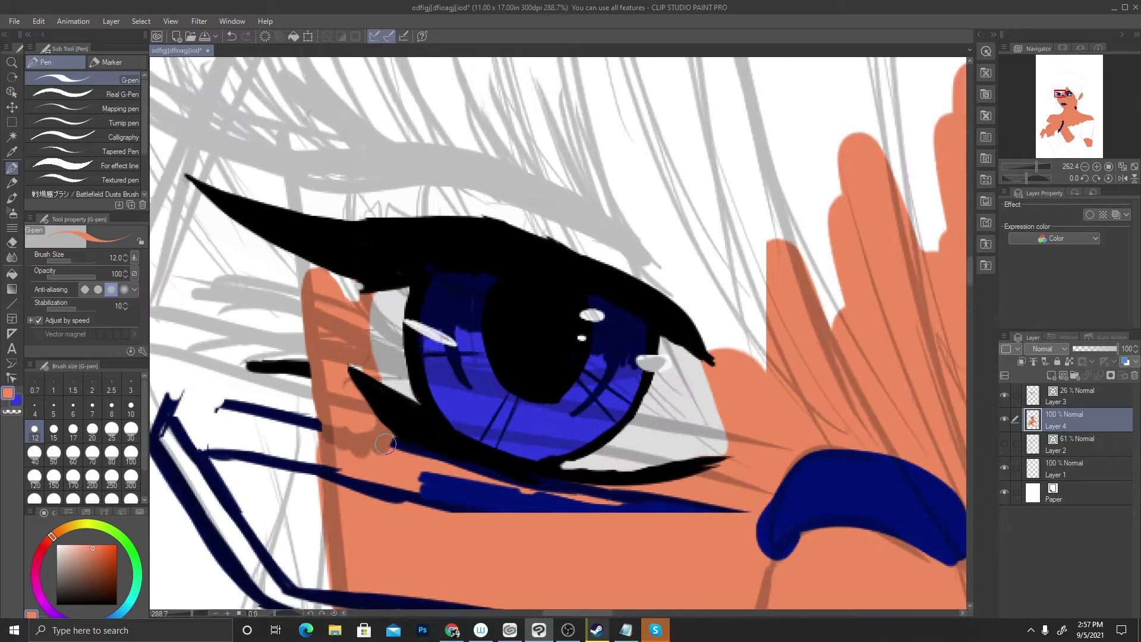
Paint skin colour along the underside of the left eye's lower lash line, covering the dark blue frame line there
scroll(380, 437, up, 5)
mouse_move(352, 451)
mouse_down()
mouse_move(326, 399)
mouse_move(314, 452)
mouse_move(289, 373)
mouse_move(305, 451)
mouse_move(370, 474)
mouse_move(343, 414)
mouse_move(415, 479)
mouse_move(356, 396)
mouse_move(417, 441)
mouse_move(384, 385)
mouse_move(463, 472)
mouse_up()
scroll(455, 451, down, 3)
scroll(451, 441, down, 5)
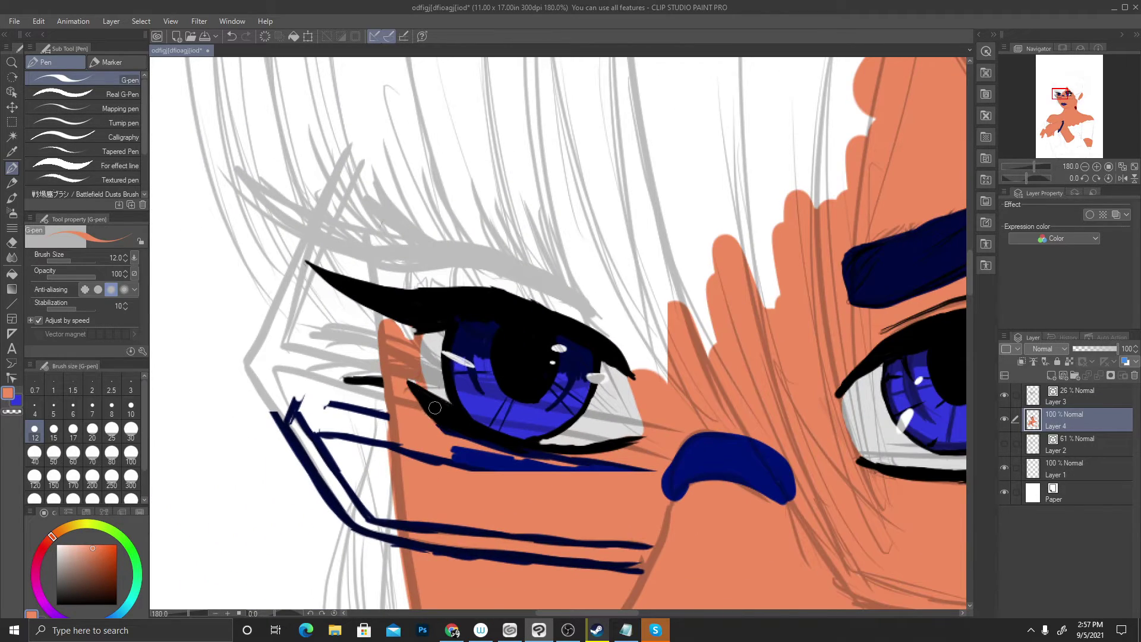
Paint out the leftover black tail of the left eye's lower lash with white, outside the face edge
scroll(385, 380, up, 4)
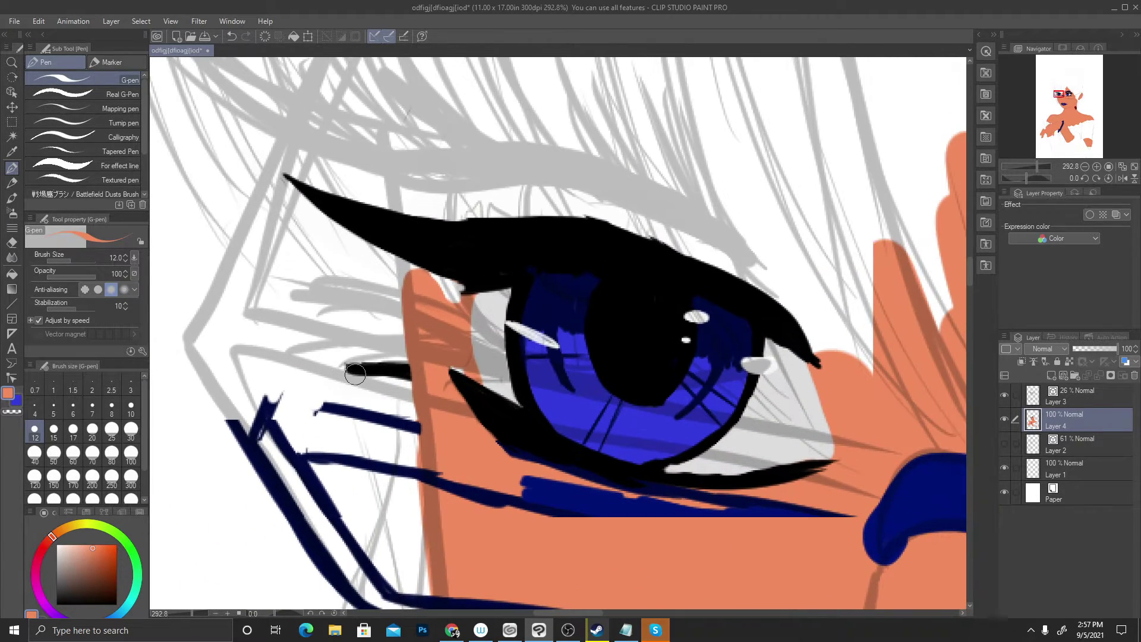
drag(399, 371, 338, 362)
key(ctrl+z)
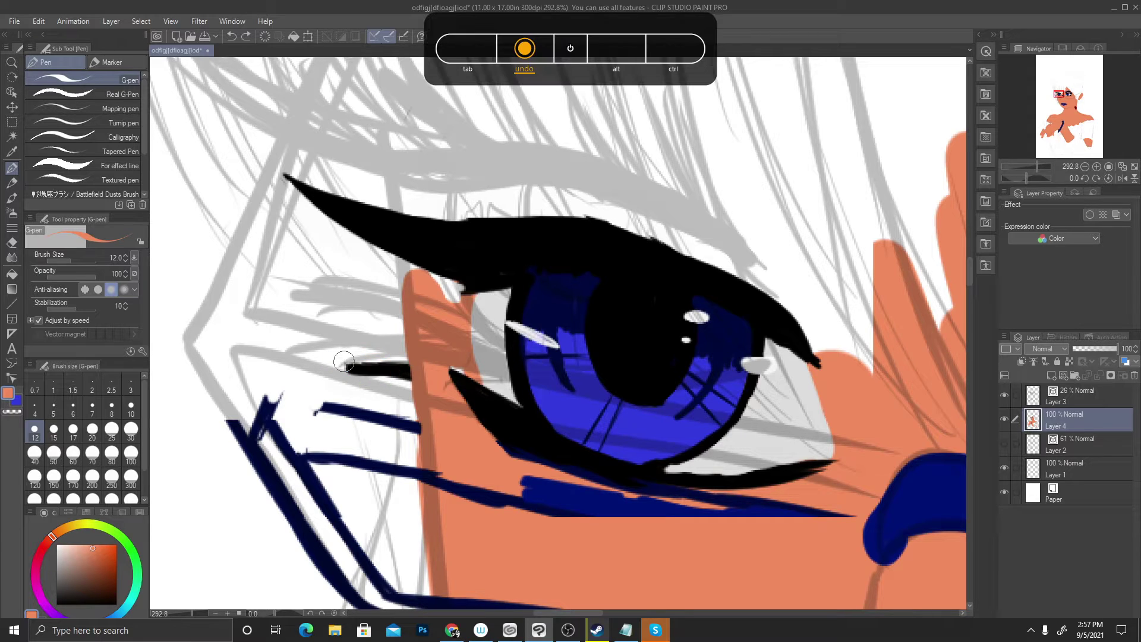
right_click(343, 239)
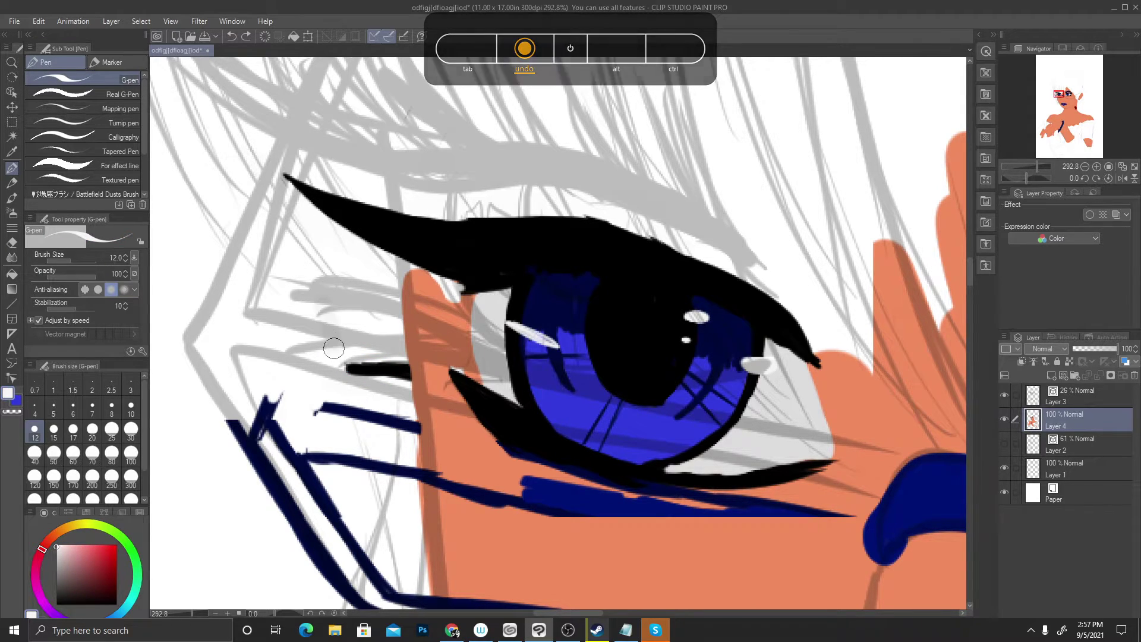
mouse_move(338, 351)
mouse_down()
mouse_move(358, 332)
mouse_move(345, 344)
mouse_move(401, 377)
mouse_up()
scroll(402, 376, down, 1)
scroll(416, 368, up, 3)
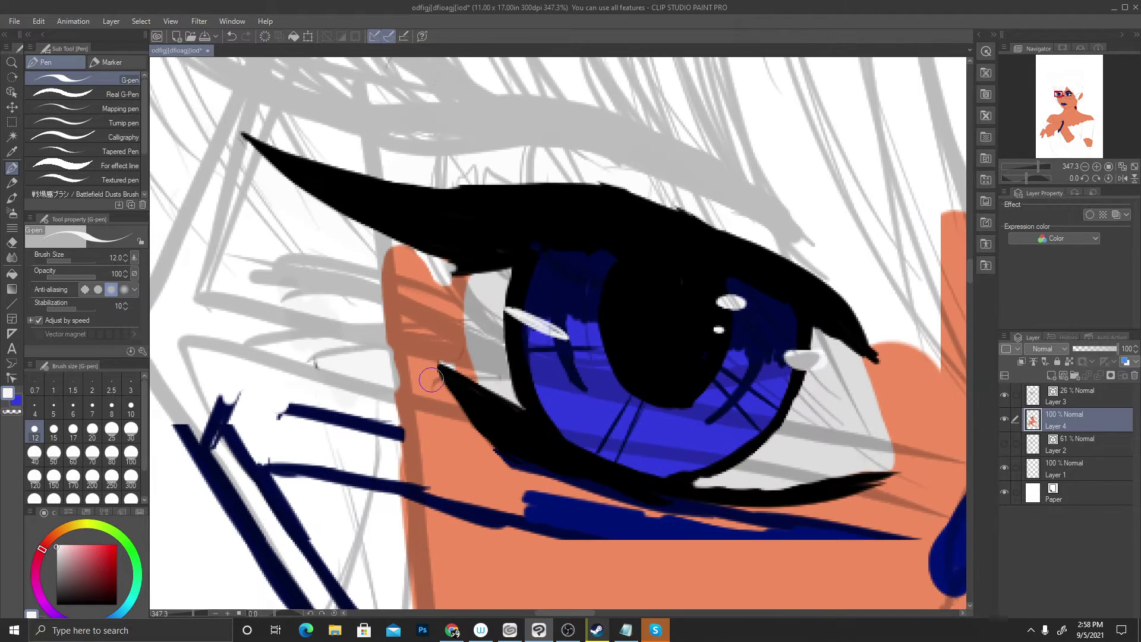
Touch up the skin beside the left eye's outer corner, and extend the eye white outward in light grey
alt+click(446, 436)
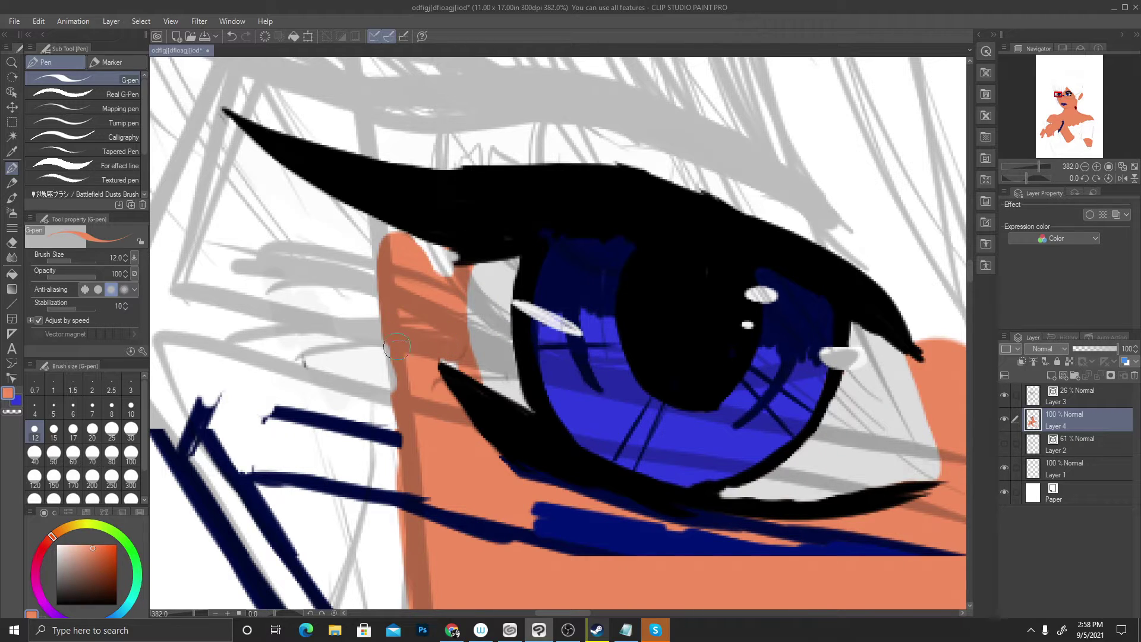
drag(392, 344, 411, 414)
drag(429, 245, 419, 256)
alt+click(466, 323)
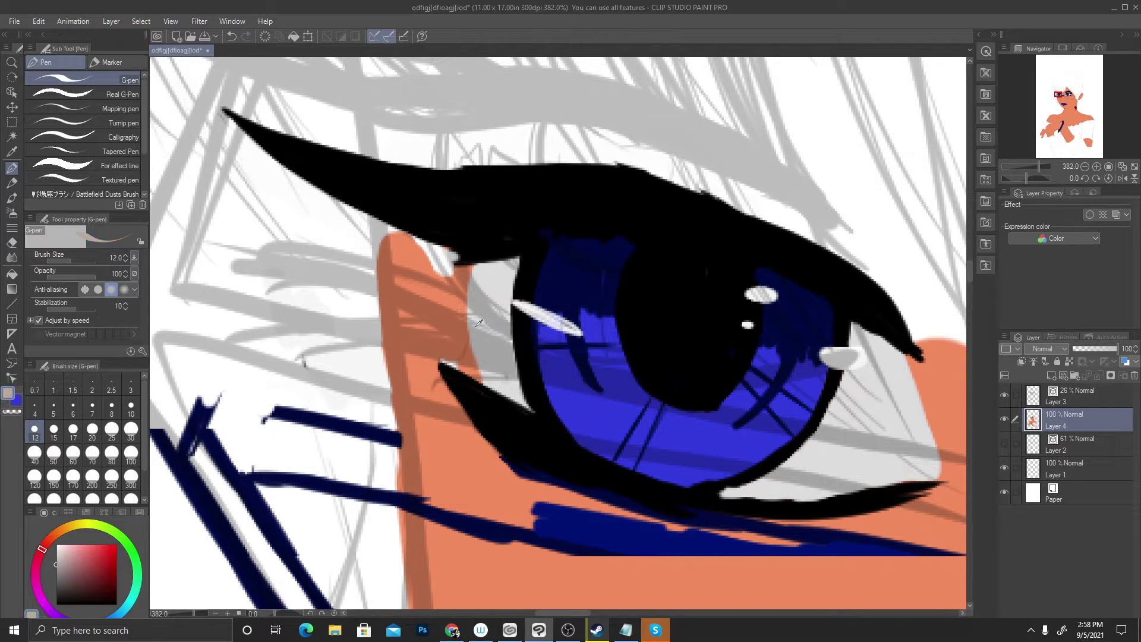
mouse_move(511, 390)
mouse_down()
mouse_move(468, 359)
mouse_move(503, 389)
mouse_move(453, 363)
mouse_move(494, 381)
mouse_move(468, 357)
mouse_move(465, 293)
mouse_move(476, 365)
mouse_move(456, 353)
mouse_move(465, 268)
mouse_move(456, 300)
mouse_move(481, 264)
mouse_move(474, 274)
mouse_move(508, 260)
mouse_move(466, 271)
mouse_move(513, 262)
mouse_move(458, 275)
mouse_move(449, 329)
mouse_move(466, 362)
mouse_move(440, 348)
mouse_up()
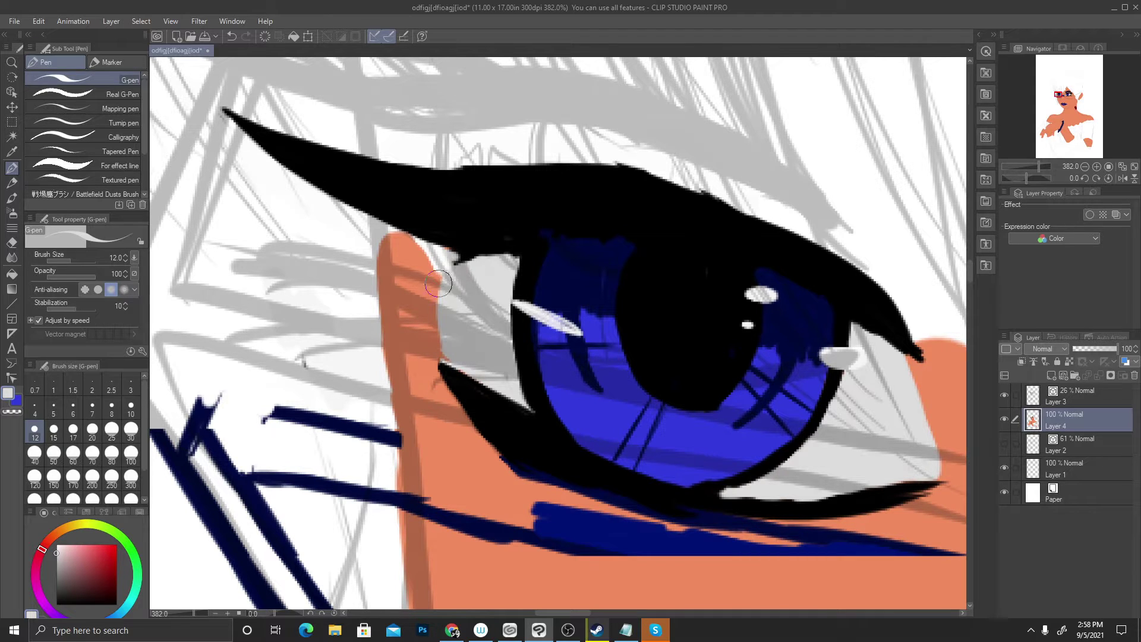
Pick up the skin colour, round off the eye white's outer corner and fill the skin up to the lash wing
alt+click(403, 255)
mouse_move(410, 250)
mouse_down()
mouse_move(452, 253)
mouse_move(409, 242)
mouse_move(447, 260)
mouse_move(434, 271)
mouse_move(453, 255)
mouse_move(428, 273)
mouse_up()
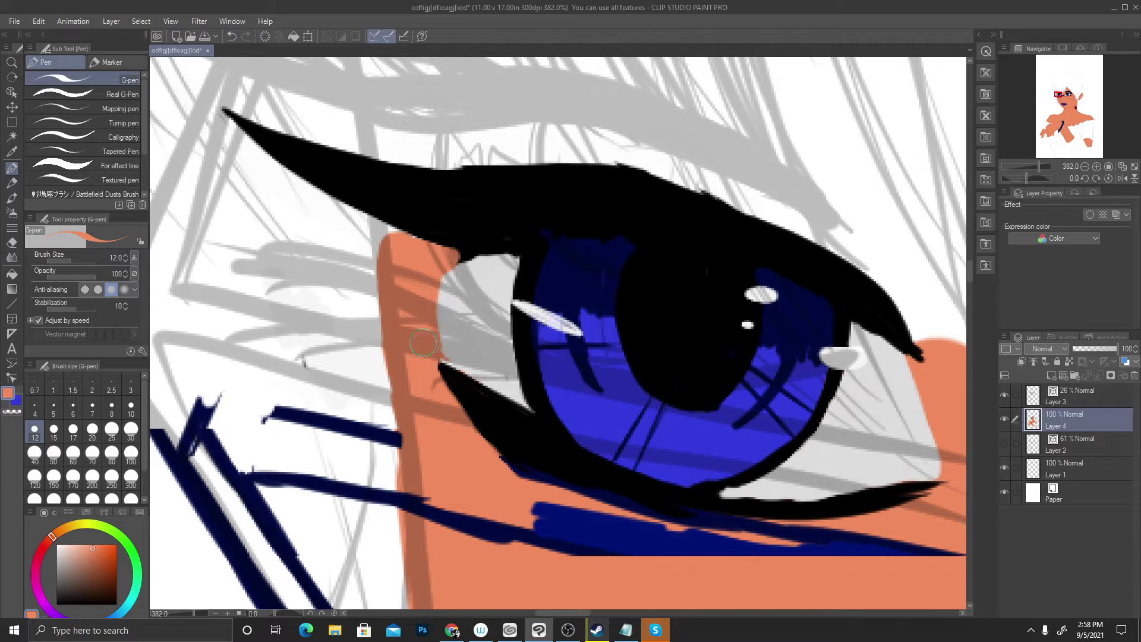
mouse_move(385, 276)
mouse_down()
mouse_move(378, 238)
mouse_move(391, 240)
mouse_move(381, 228)
mouse_move(402, 239)
mouse_move(372, 222)
mouse_move(464, 255)
mouse_up()
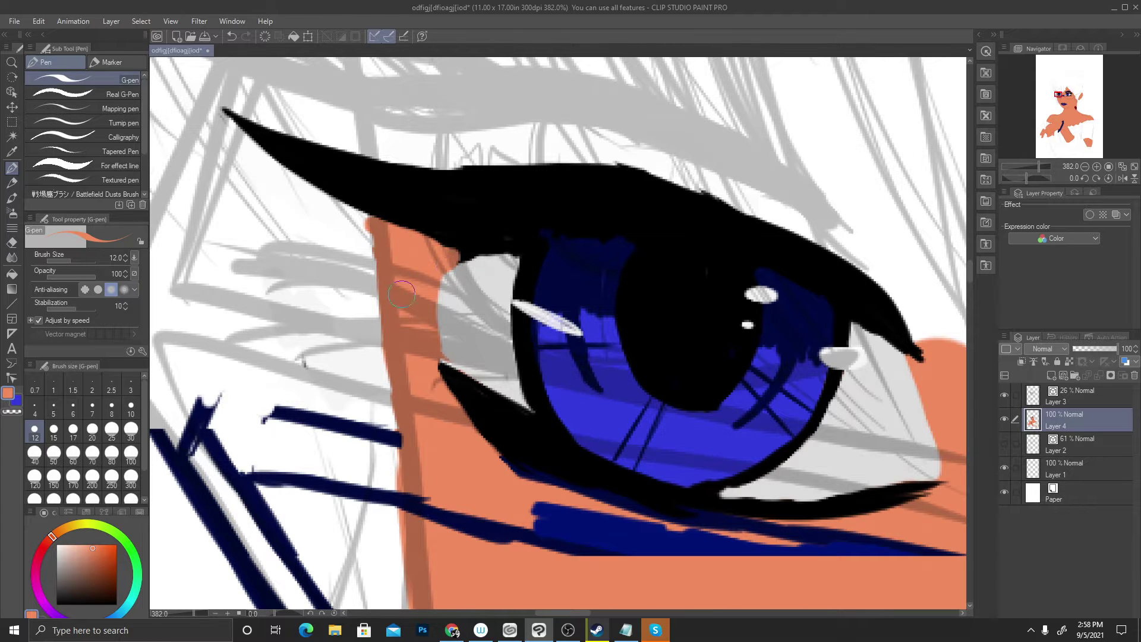
drag(376, 247, 379, 291)
scroll(379, 291, down, 5)
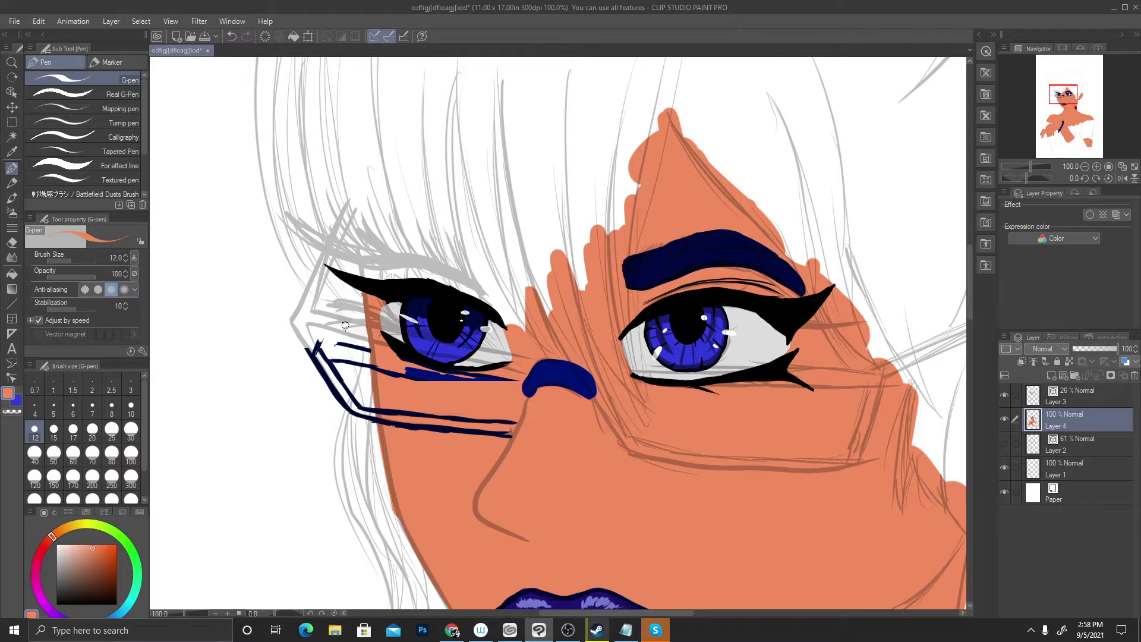
scroll(365, 319, up, 4)
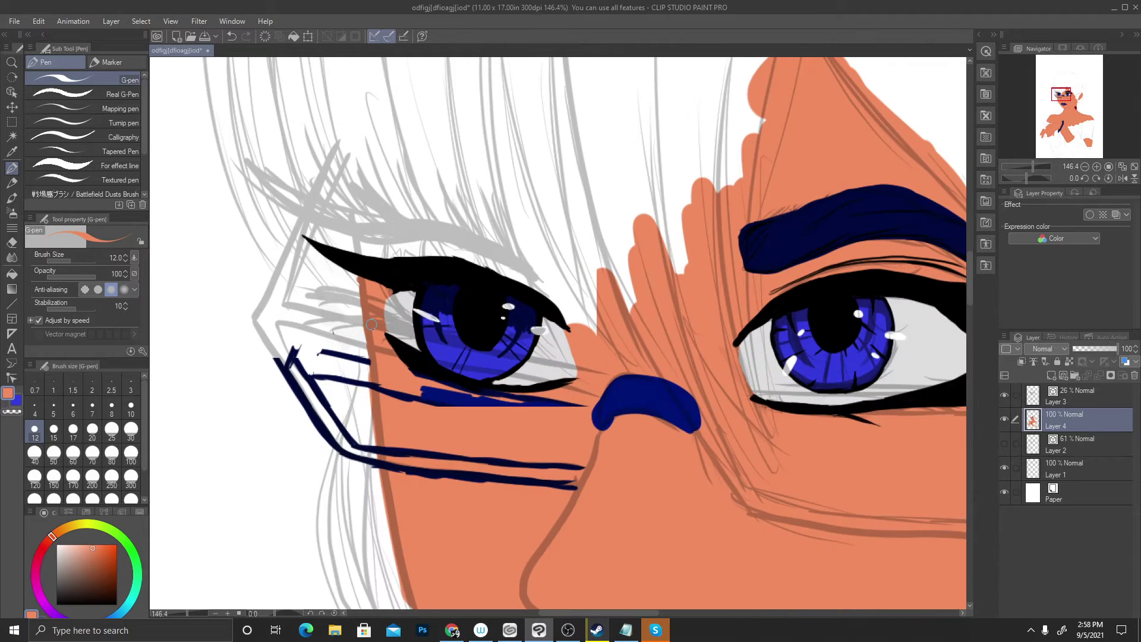
scroll(357, 315, down, 3)
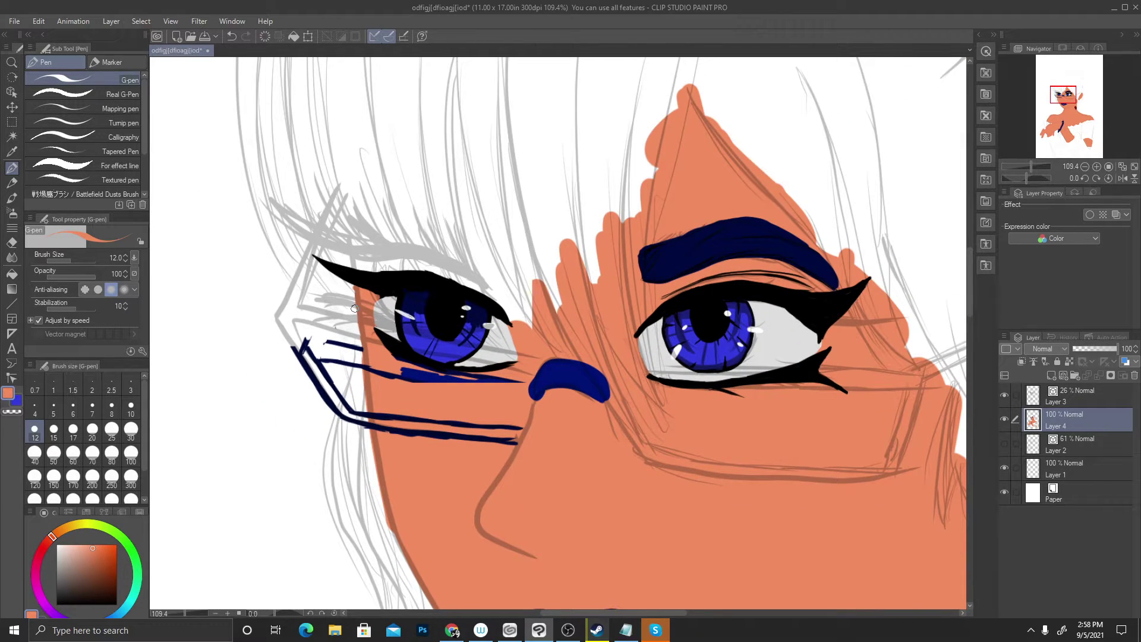
scroll(354, 308, up, 3)
scroll(353, 303, down, 2)
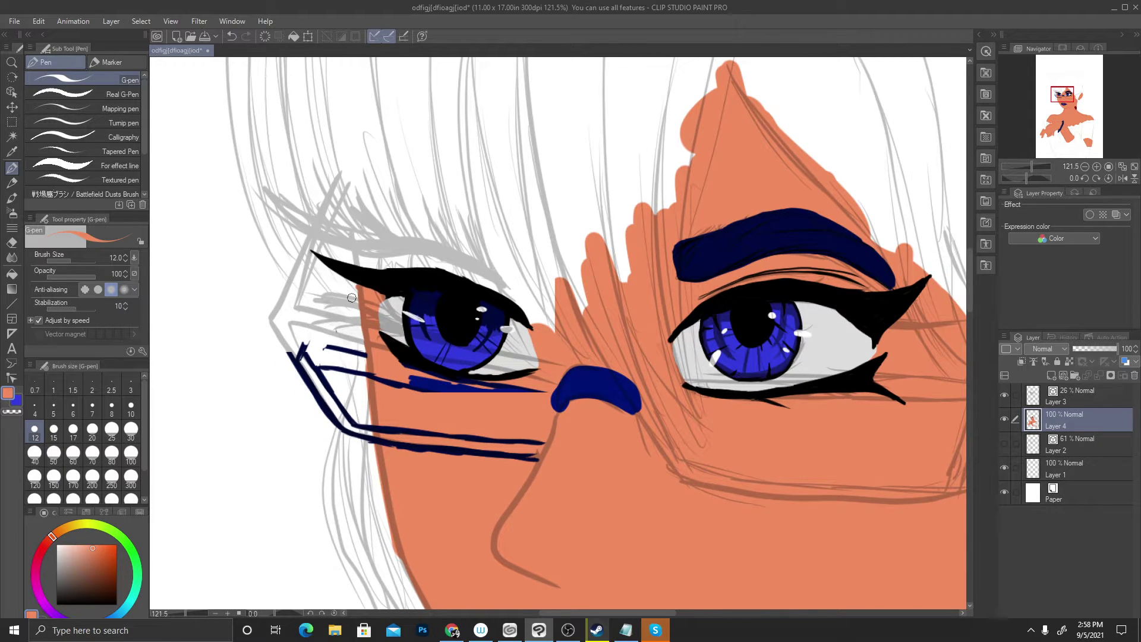
scroll(353, 297, down, 1)
scroll(357, 303, up, 1)
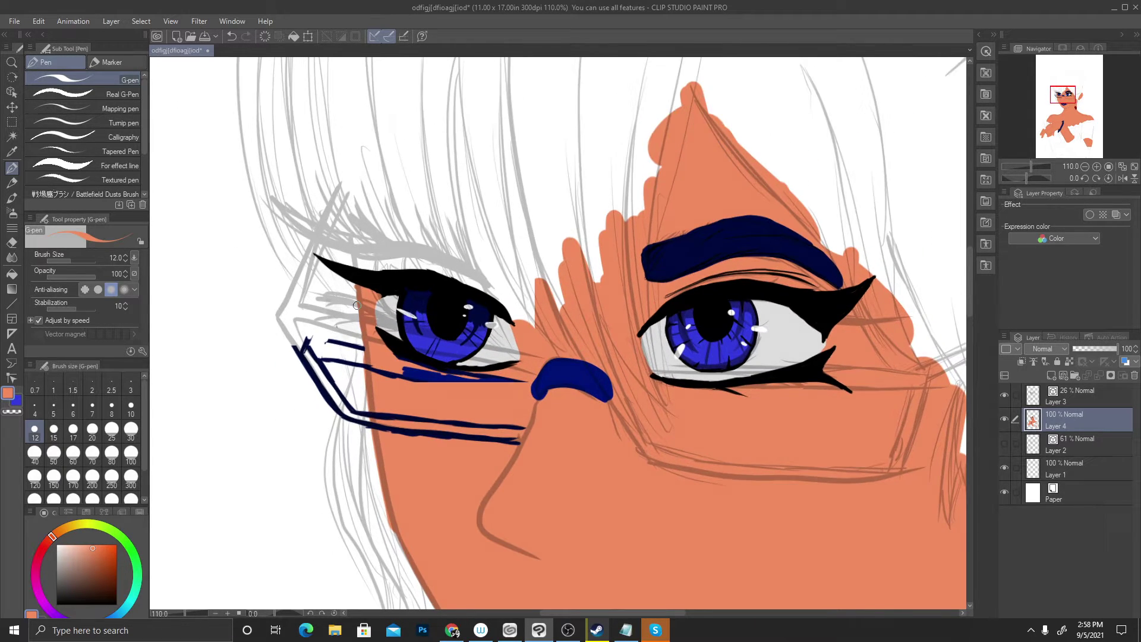
scroll(416, 338, down, 2)
scroll(449, 359, up, 1)
scroll(452, 359, up, 3)
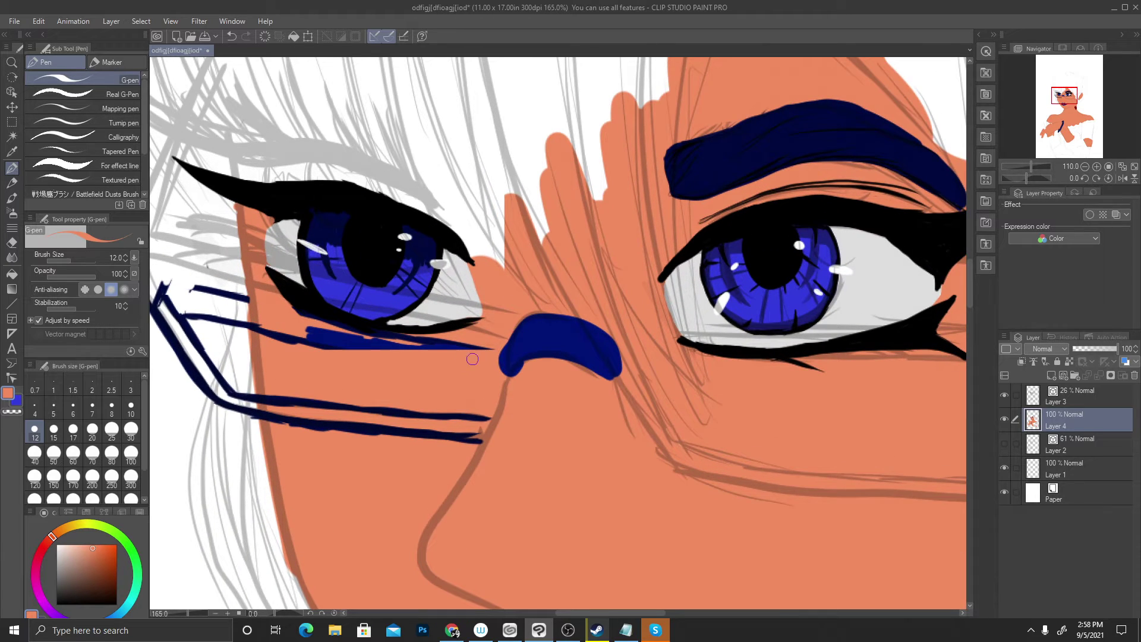
Pick up black from the left eye's upper lash line as the drawing colour
alt+click(520, 341)
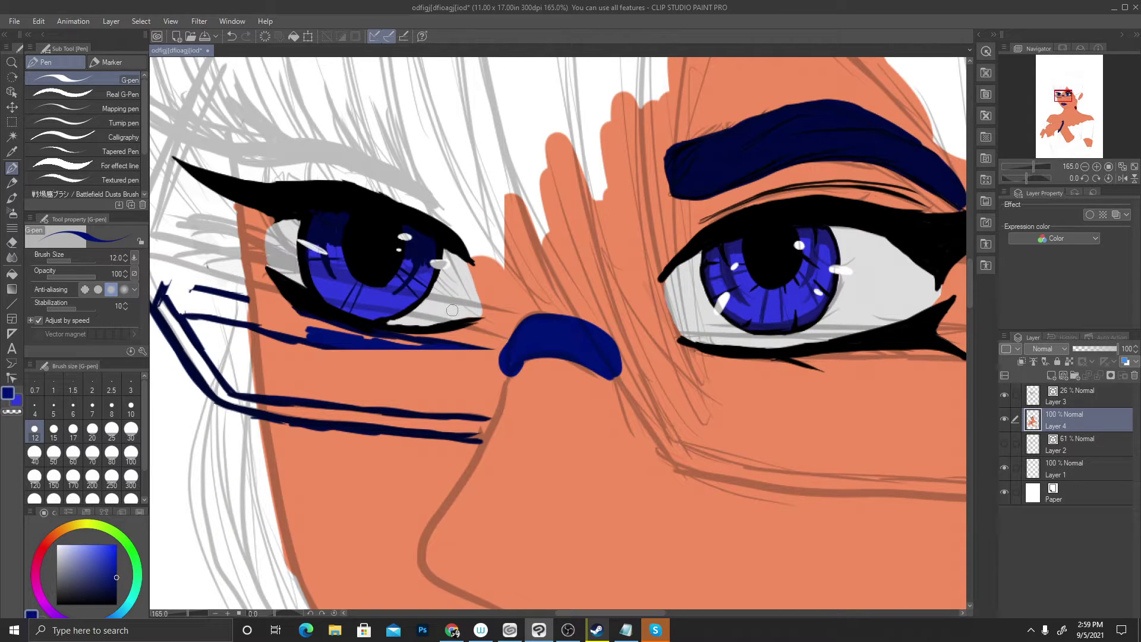
alt+click(326, 199)
scroll(315, 202, up, 2)
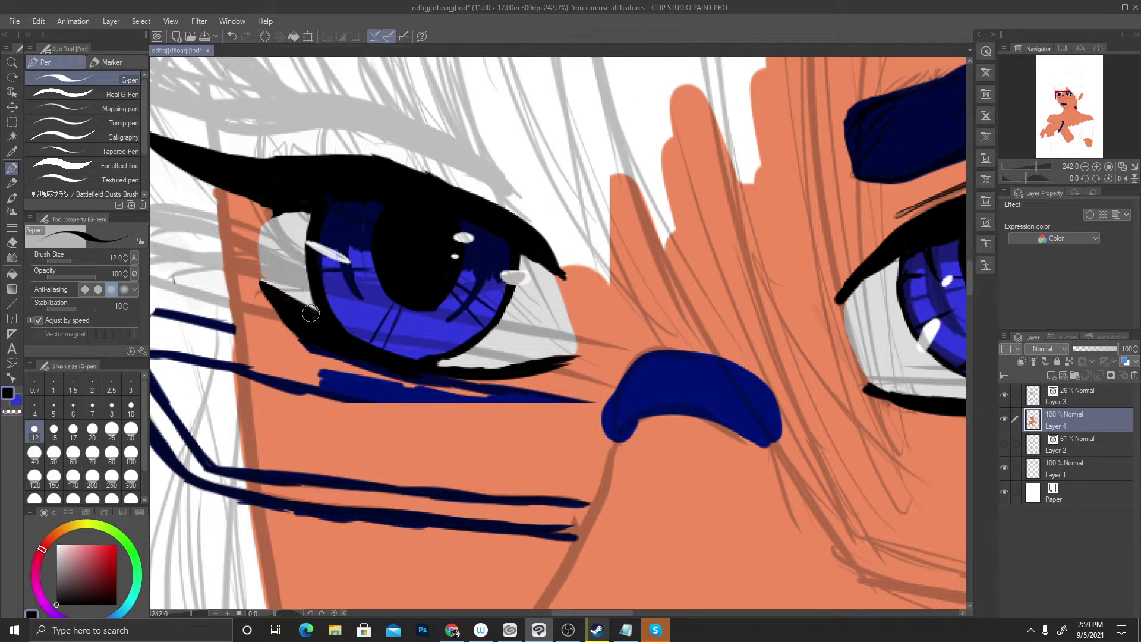
mouse_move(283, 303)
mouse_down()
mouse_move(189, 313)
mouse_move(248, 288)
mouse_move(266, 284)
mouse_move(246, 297)
mouse_move(271, 298)
mouse_move(162, 342)
mouse_up()
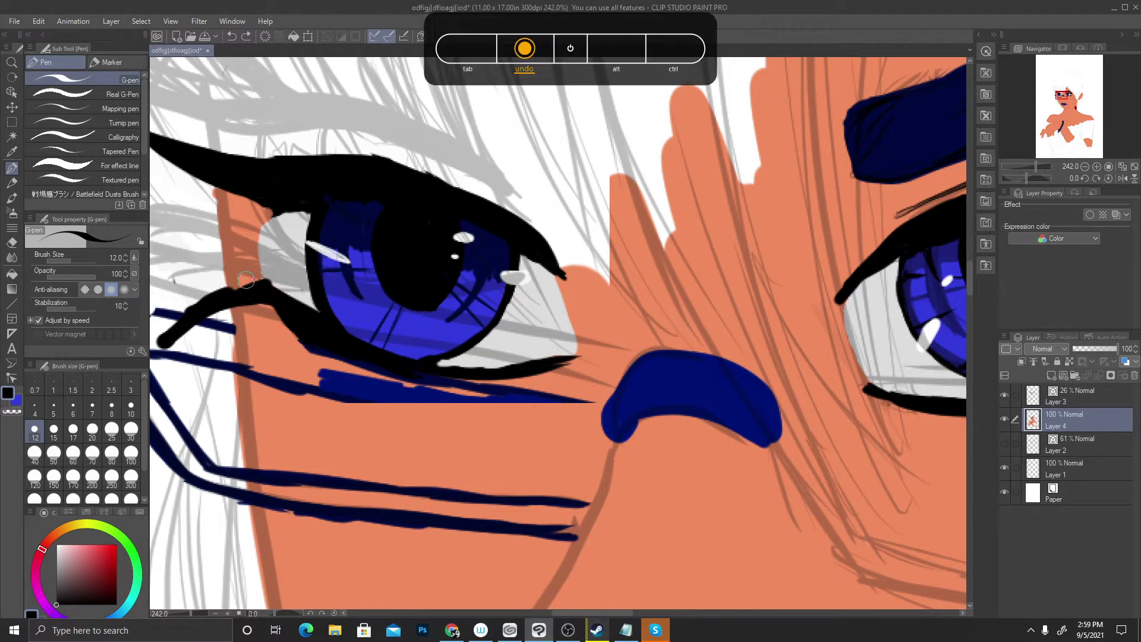
key(ctrl+z)
key(ctrl+z)
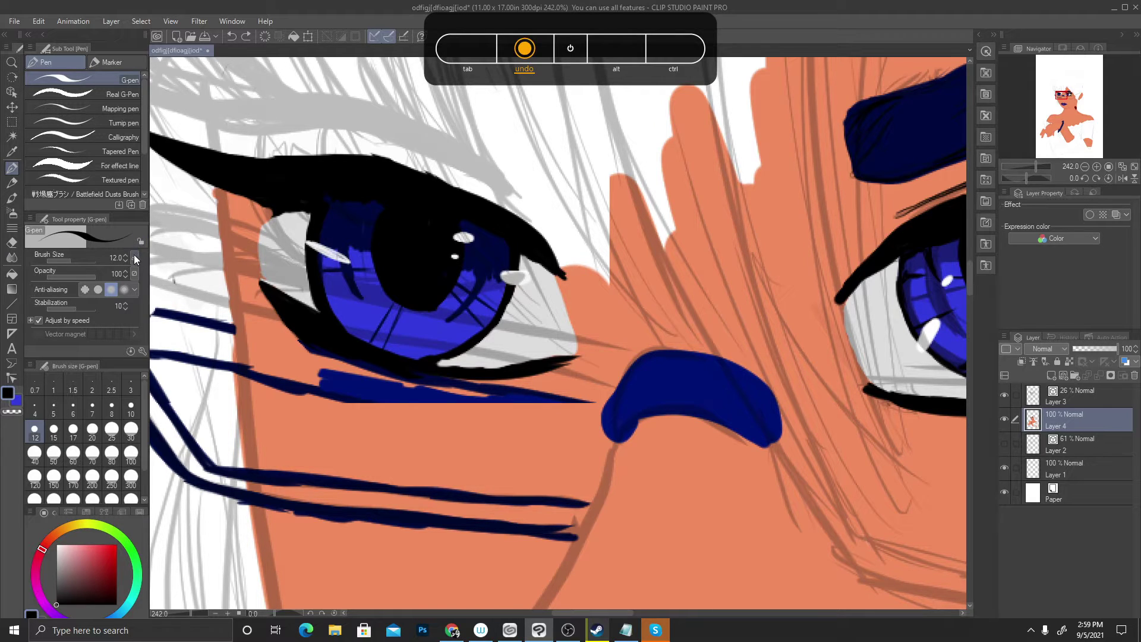
Raise the pen-pressure curve of the G-pen's brush size dynamics so light pressure gives thicker strokes
click(135, 257)
drag(169, 439, 158, 421)
drag(205, 425, 173, 387)
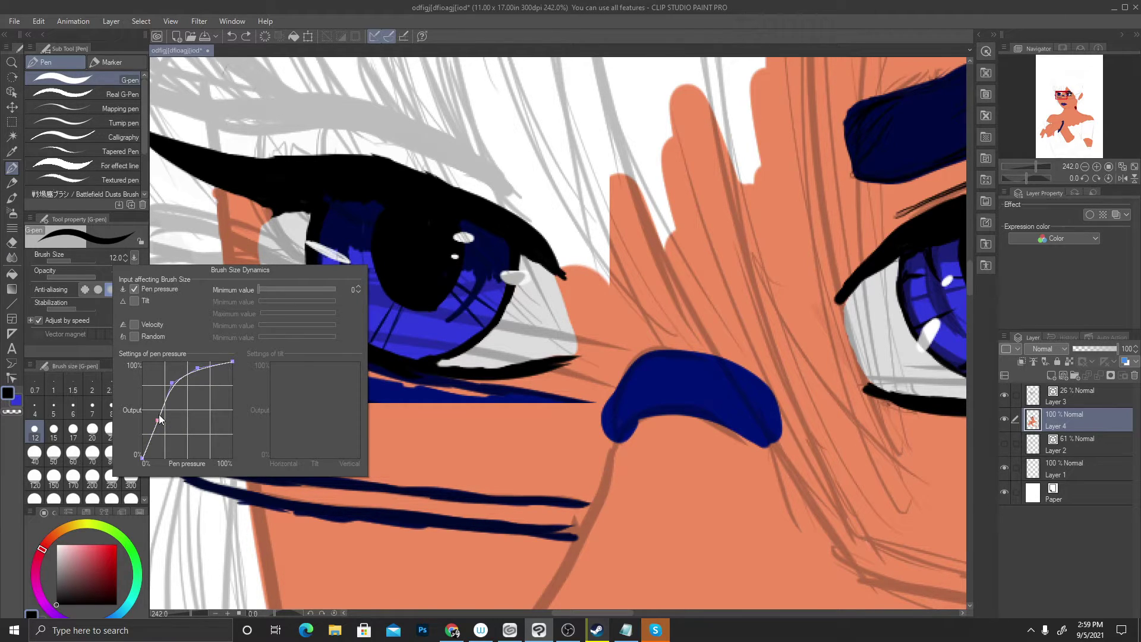
mouse_move(157, 421)
mouse_down()
mouse_move(167, 377)
mouse_move(155, 412)
mouse_up()
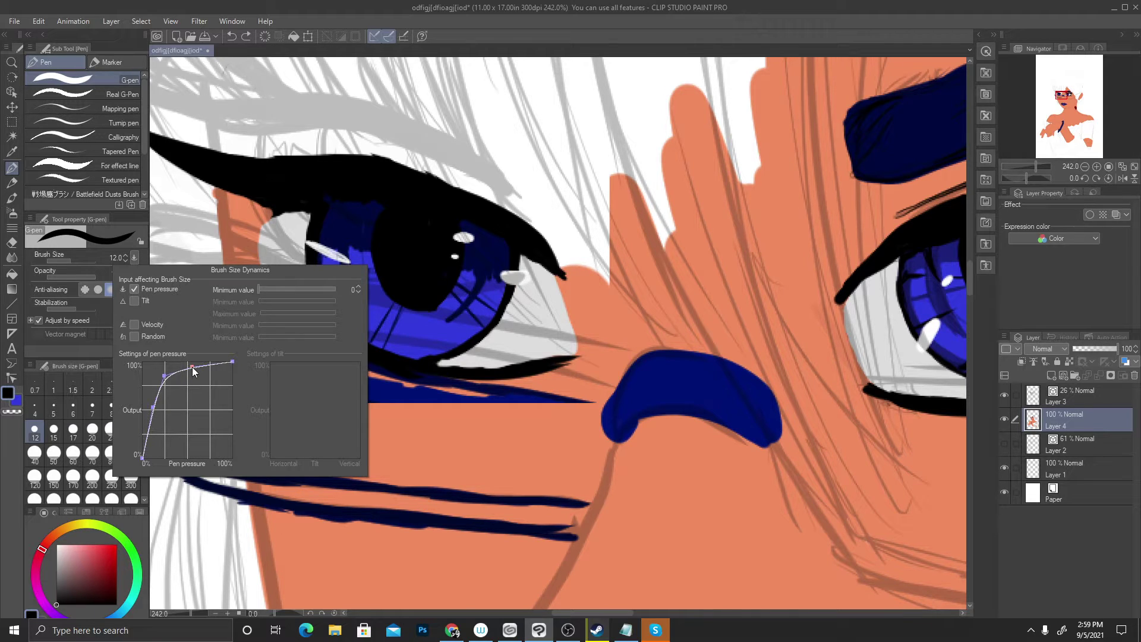
mouse_move(192, 367)
mouse_down()
mouse_move(164, 380)
mouse_move(188, 365)
mouse_up()
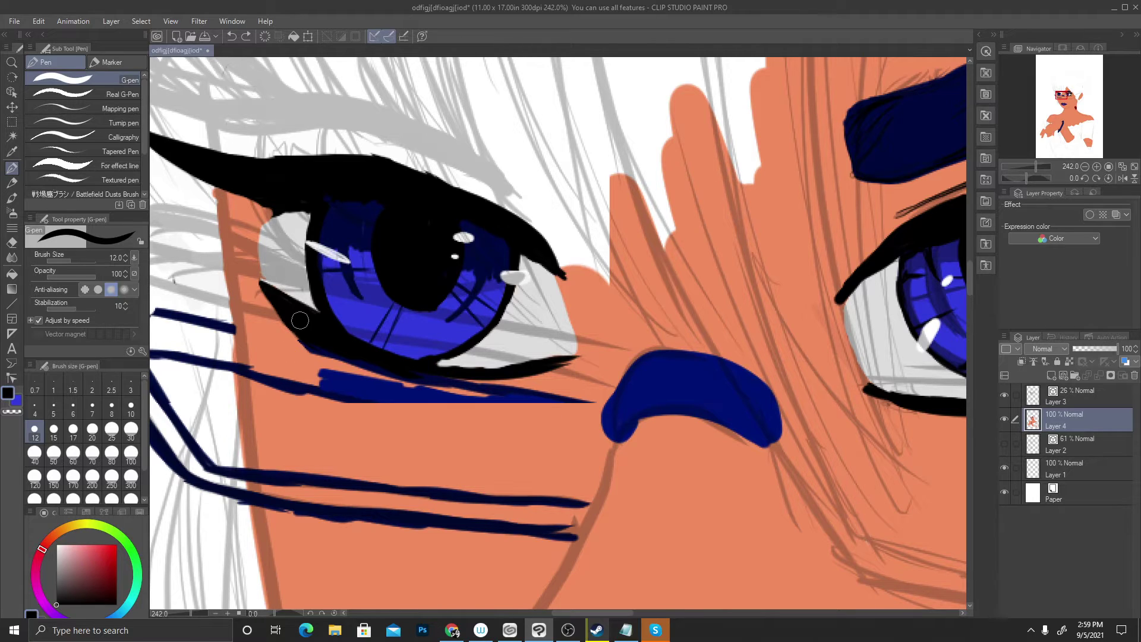
mouse_move(274, 311)
mouse_down()
mouse_move(190, 327)
mouse_move(297, 313)
mouse_up()
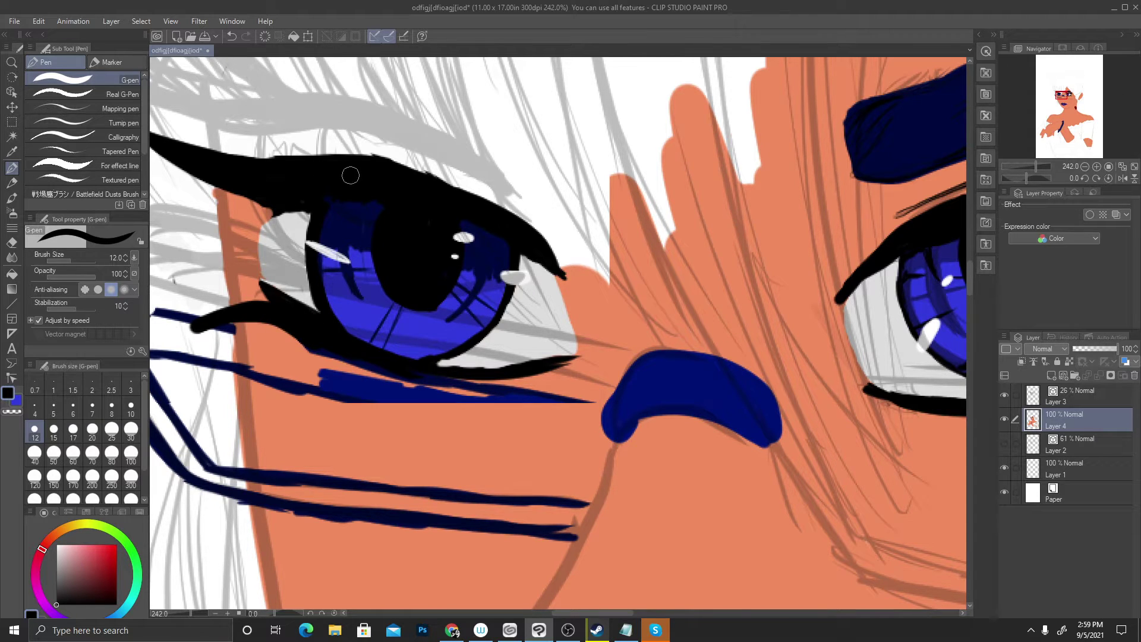
scroll(353, 230, down, 3)
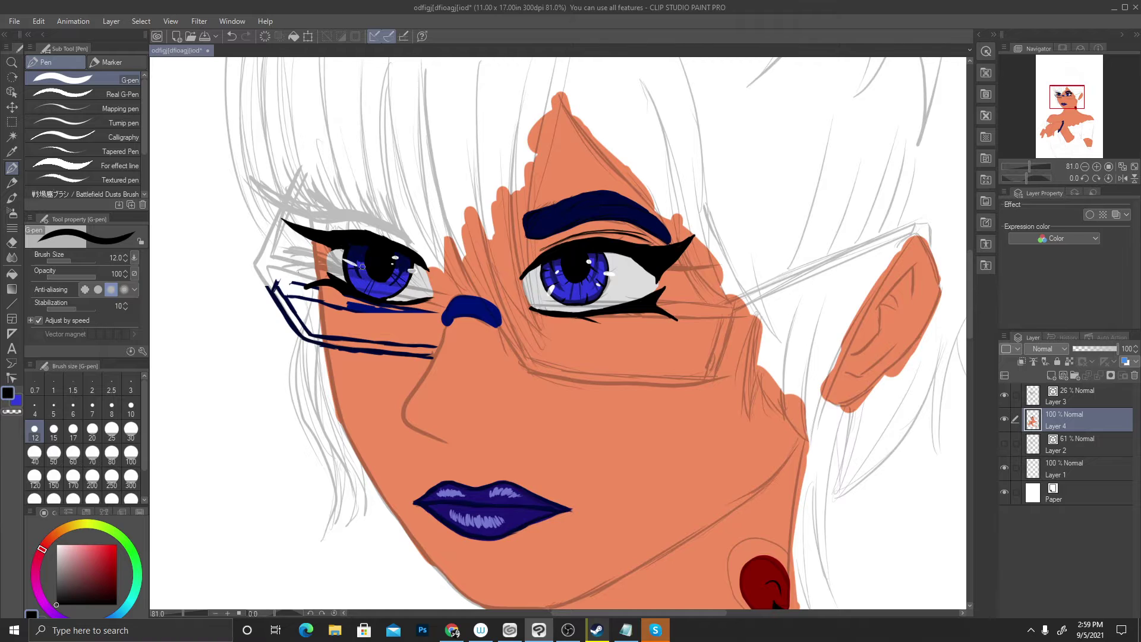
scroll(362, 266, up, 2)
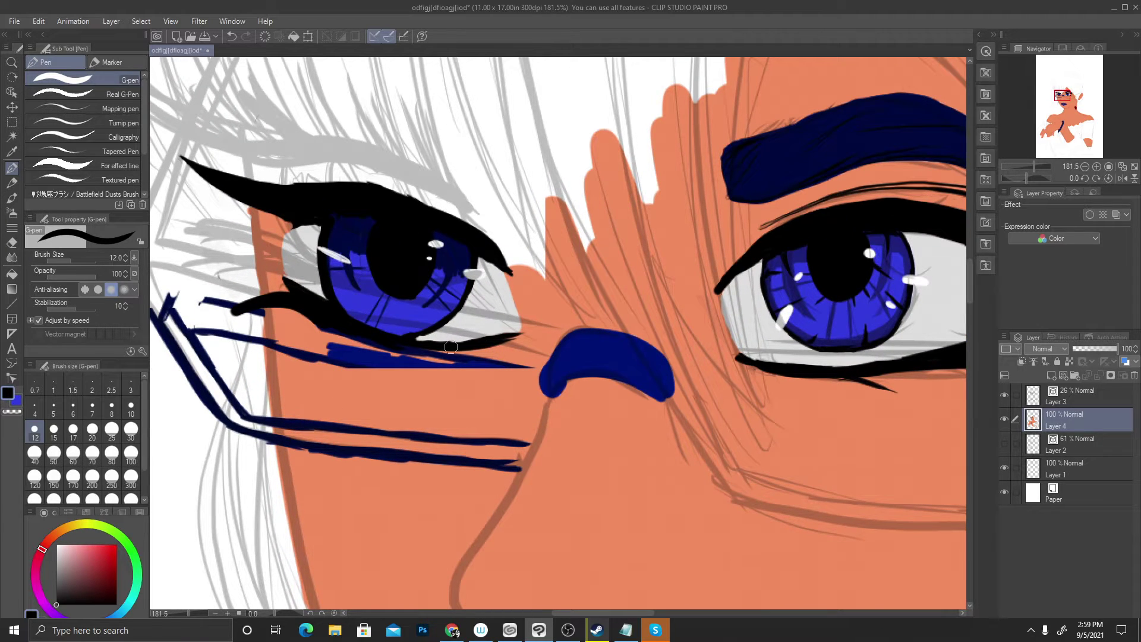
key(ctrl+z)
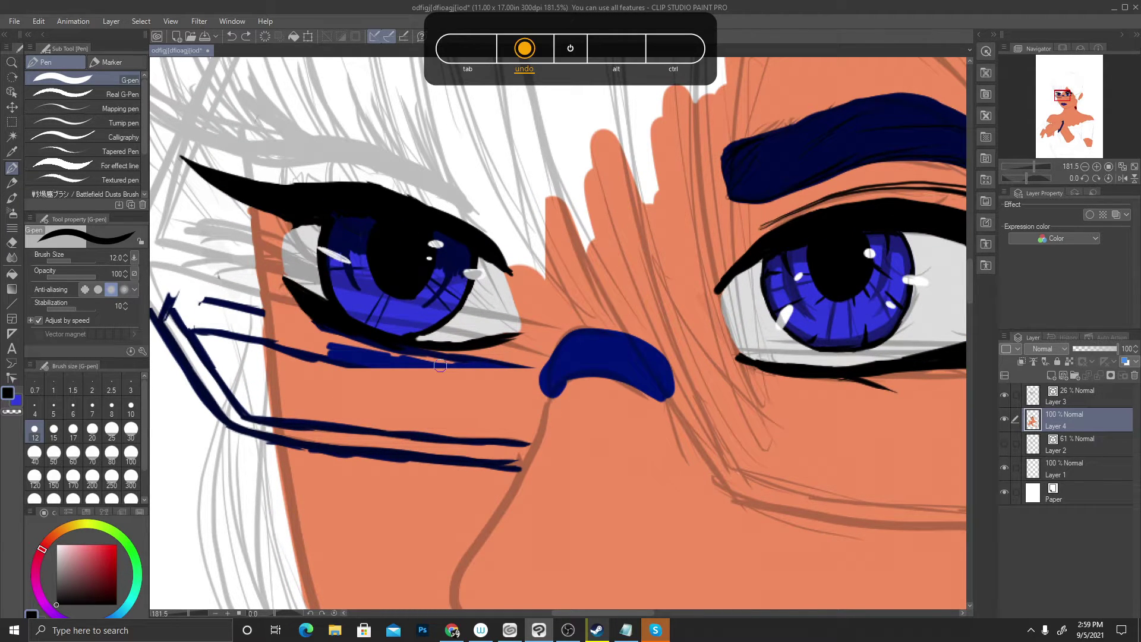
Draw two black lash wings outward from the outer end of the left eye's lower lash line
mouse_move(289, 278)
mouse_down()
mouse_move(218, 287)
mouse_move(283, 284)
mouse_move(327, 318)
mouse_move(277, 290)
mouse_move(232, 294)
mouse_move(270, 281)
mouse_move(341, 327)
mouse_move(268, 290)
mouse_move(216, 291)
mouse_up()
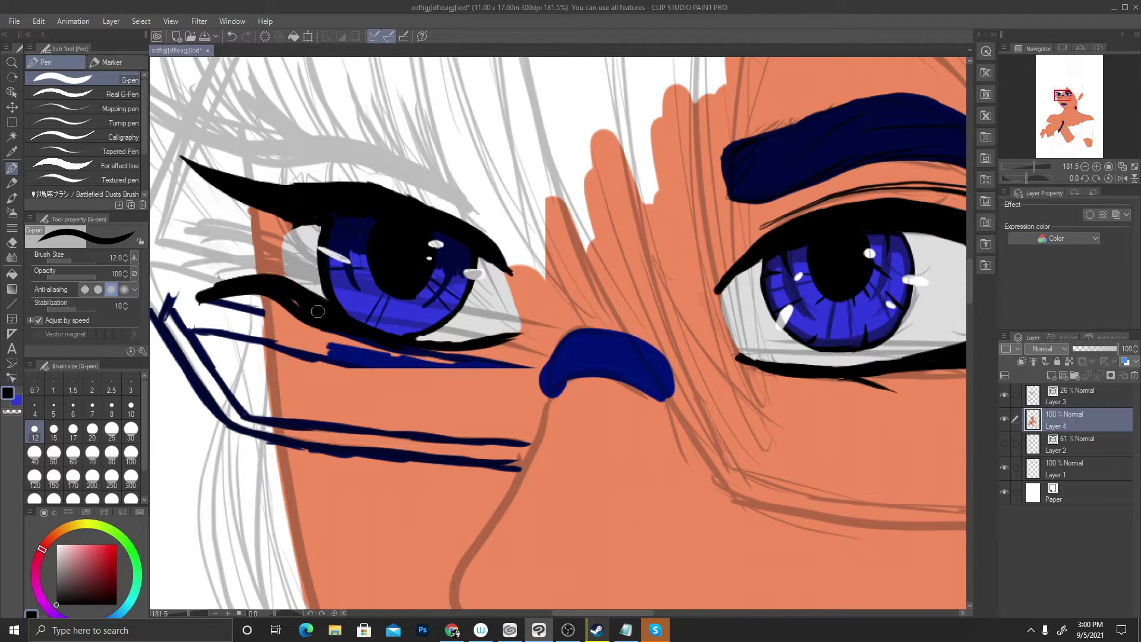
mouse_move(322, 319)
mouse_down()
mouse_move(271, 330)
mouse_move(331, 324)
mouse_up()
mouse_move(318, 181)
mouse_down()
mouse_move(297, 156)
mouse_move(335, 189)
mouse_move(289, 155)
mouse_move(316, 199)
mouse_move(298, 170)
mouse_move(319, 184)
mouse_move(283, 140)
mouse_up()
key(alt)
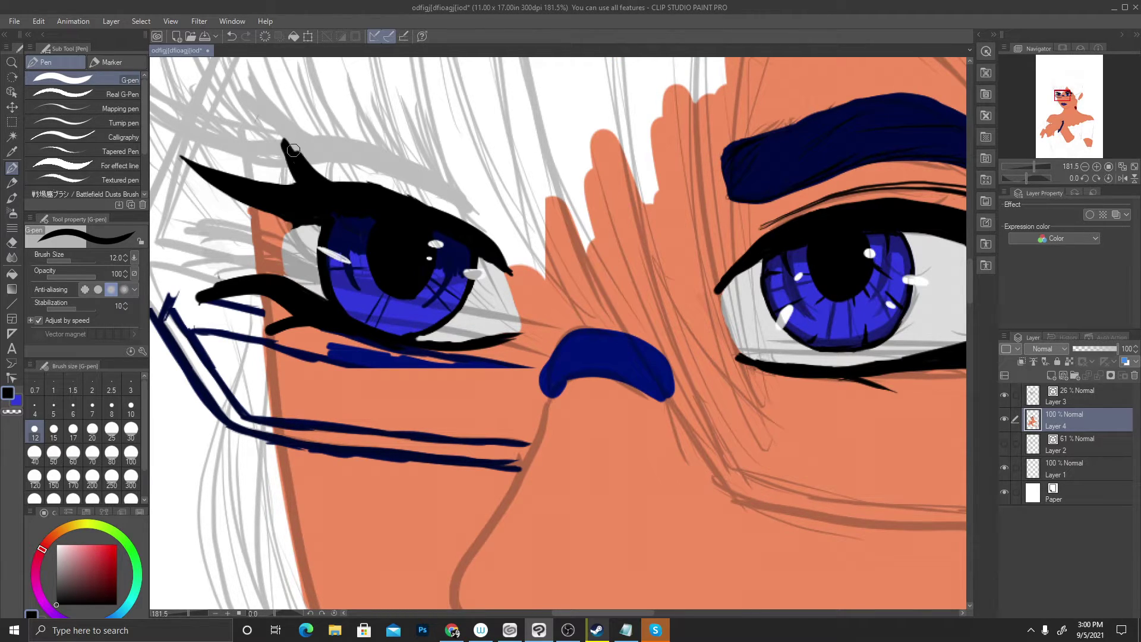
drag(293, 150, 274, 116)
scroll(351, 176, down, 5)
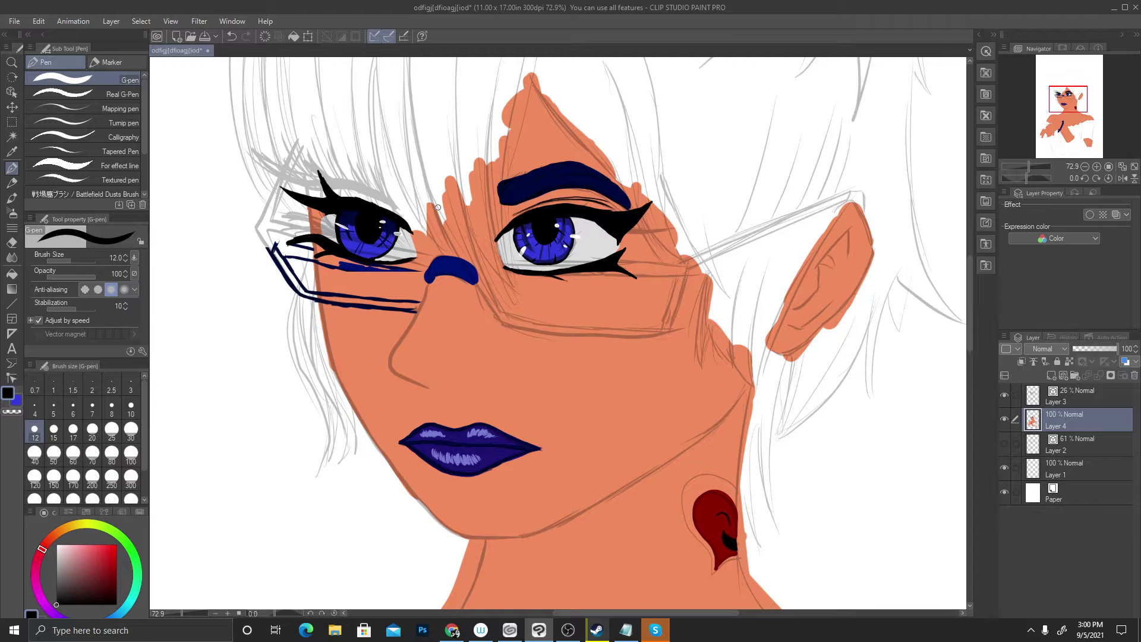
key(ctrl+z)
Pick up the skin colour and paint the lid area between the left eye's upper lash line and the sketched eyebrow
scroll(439, 205, down, 1)
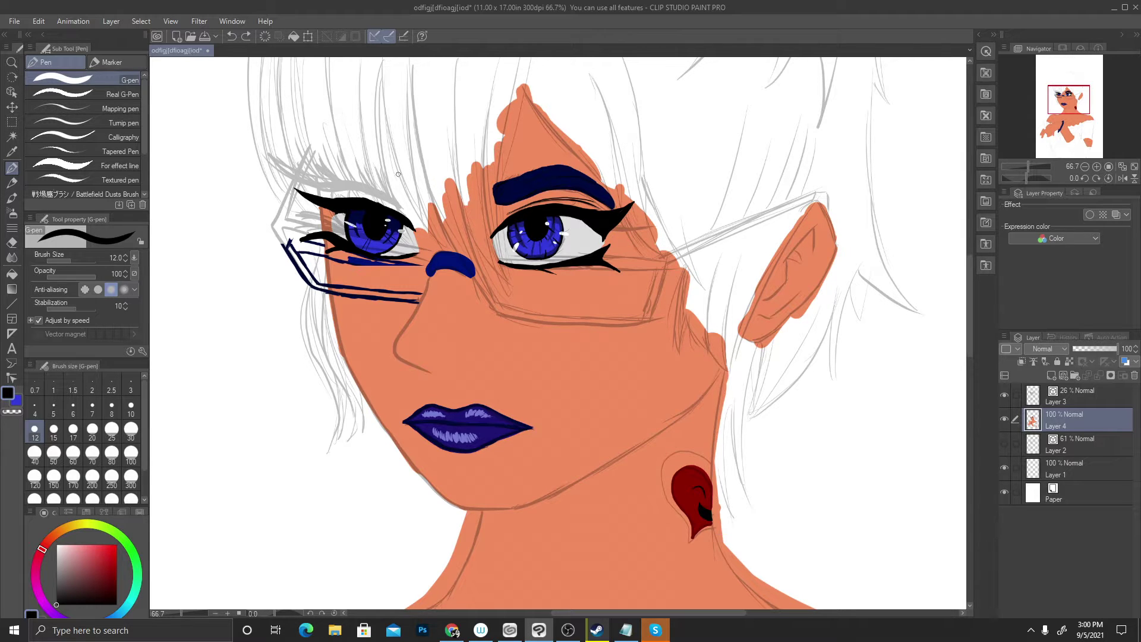
scroll(398, 174, up, 3)
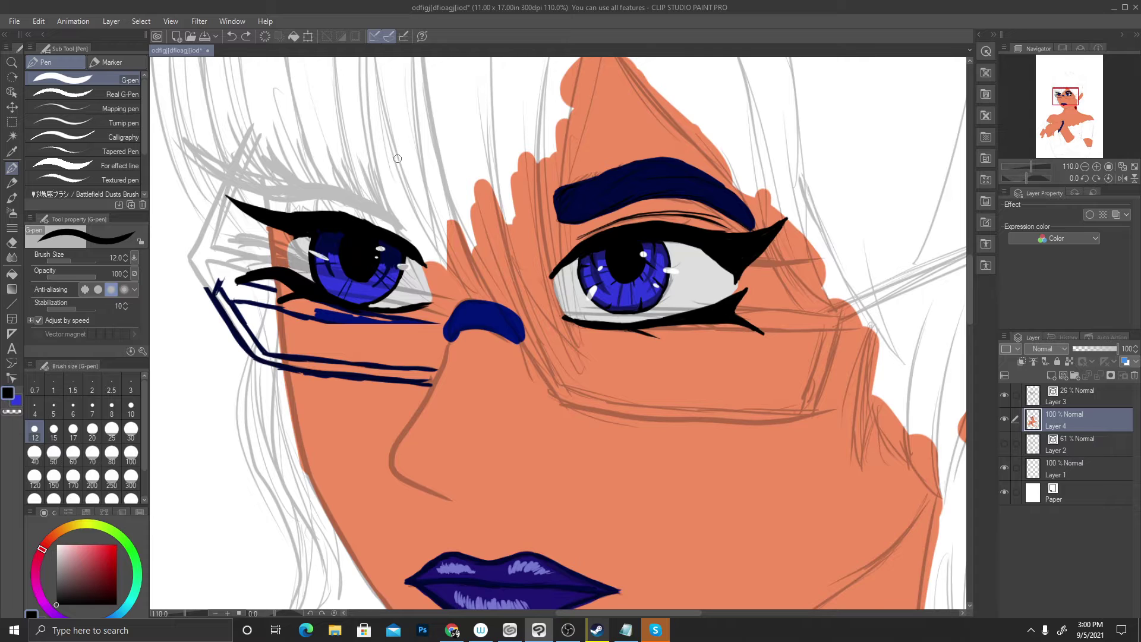
alt+click(448, 287)
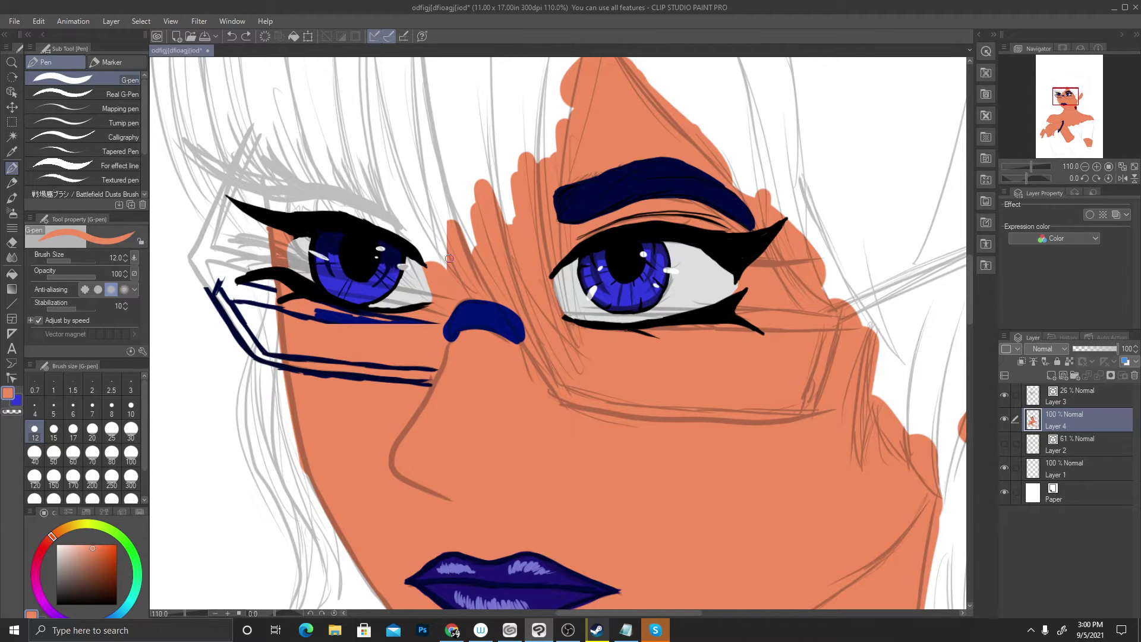
scroll(448, 258, up, 1)
scroll(549, 272, down, 3)
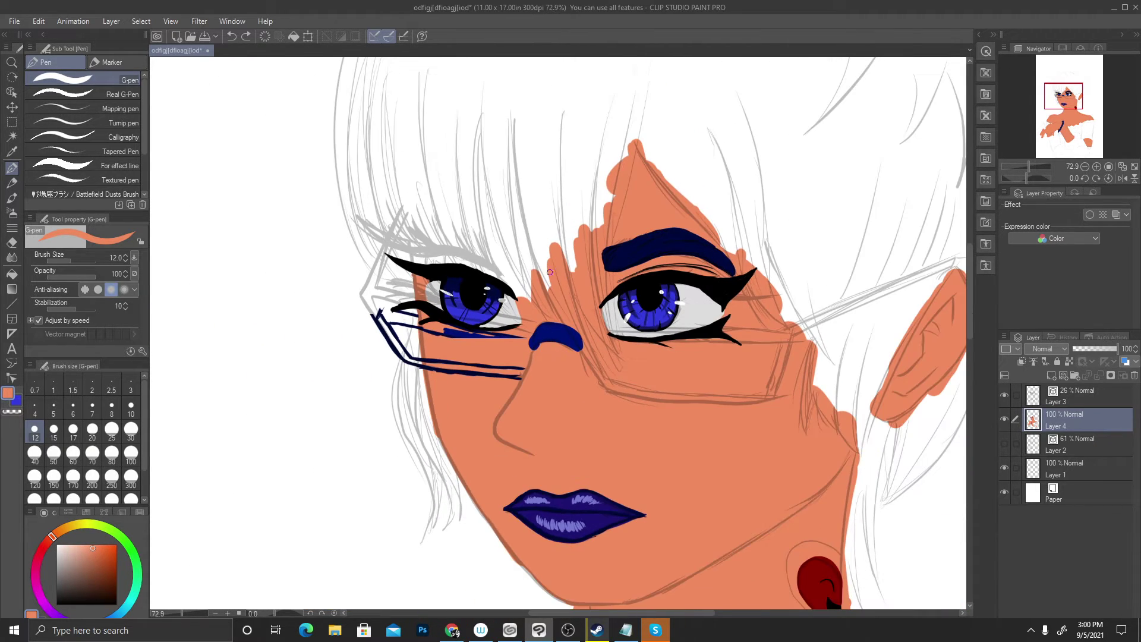
scroll(550, 272, up, 3)
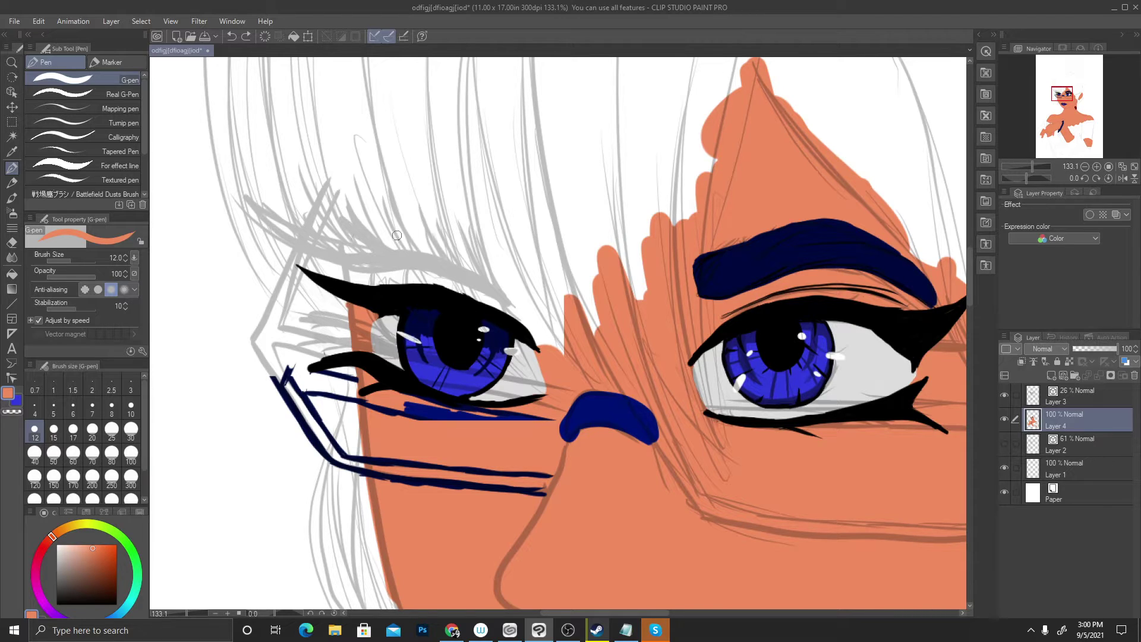
mouse_move(369, 271)
mouse_down()
mouse_move(351, 222)
mouse_move(352, 276)
mouse_move(479, 291)
mouse_move(458, 283)
mouse_move(448, 282)
mouse_move(547, 347)
mouse_up()
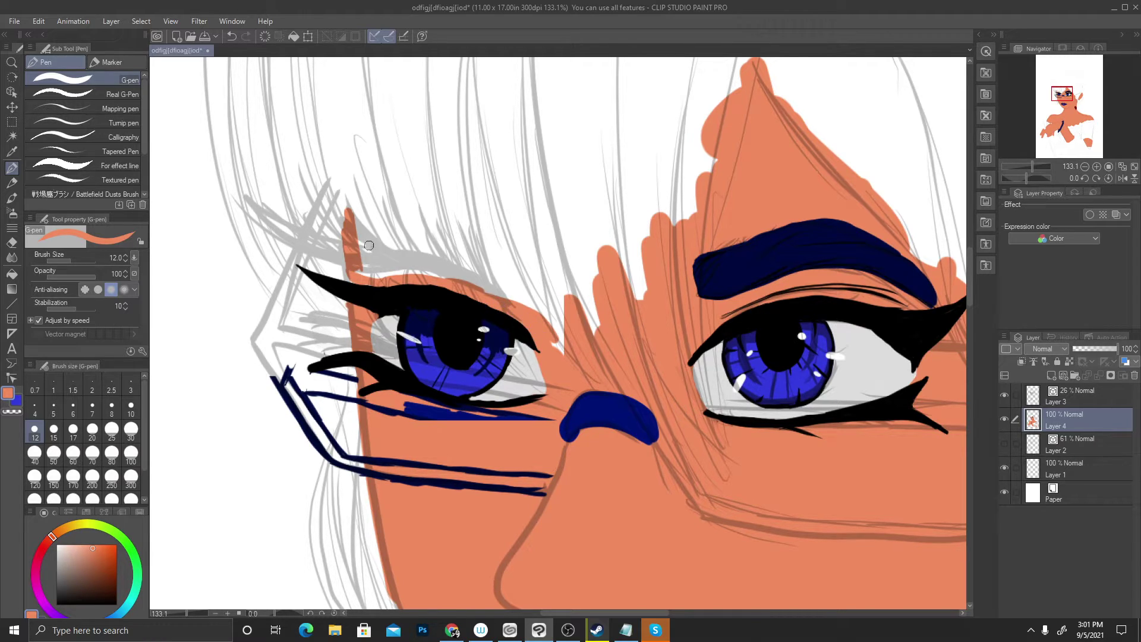
drag(369, 246, 377, 264)
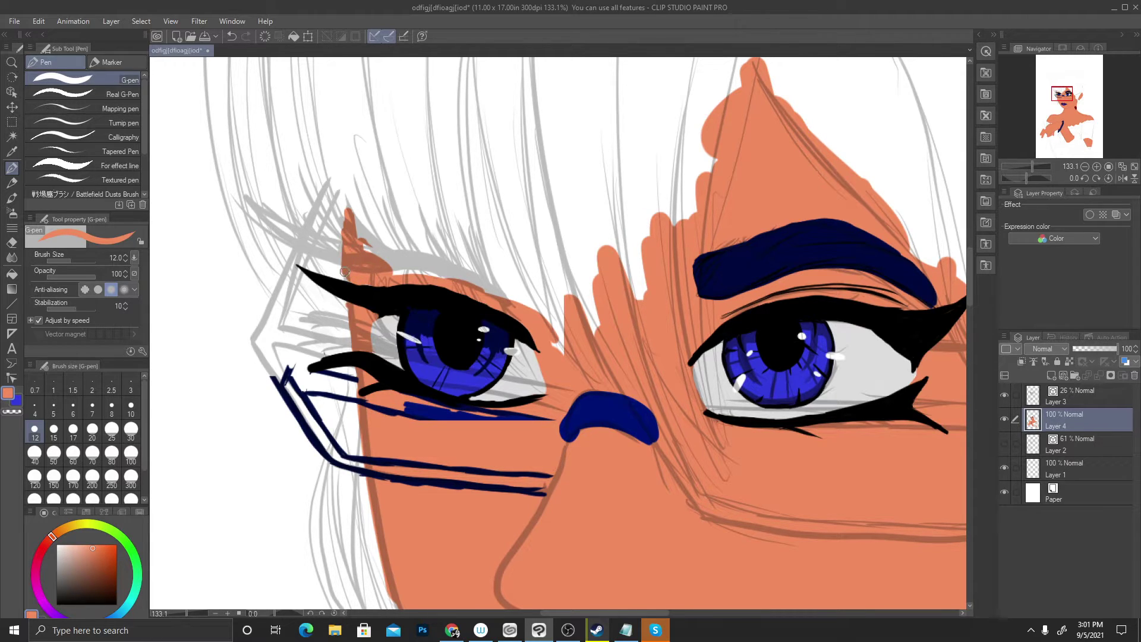
mouse_move(347, 234)
mouse_down()
mouse_move(401, 271)
mouse_move(532, 306)
mouse_move(554, 348)
mouse_move(569, 343)
mouse_move(565, 316)
mouse_move(558, 333)
mouse_up()
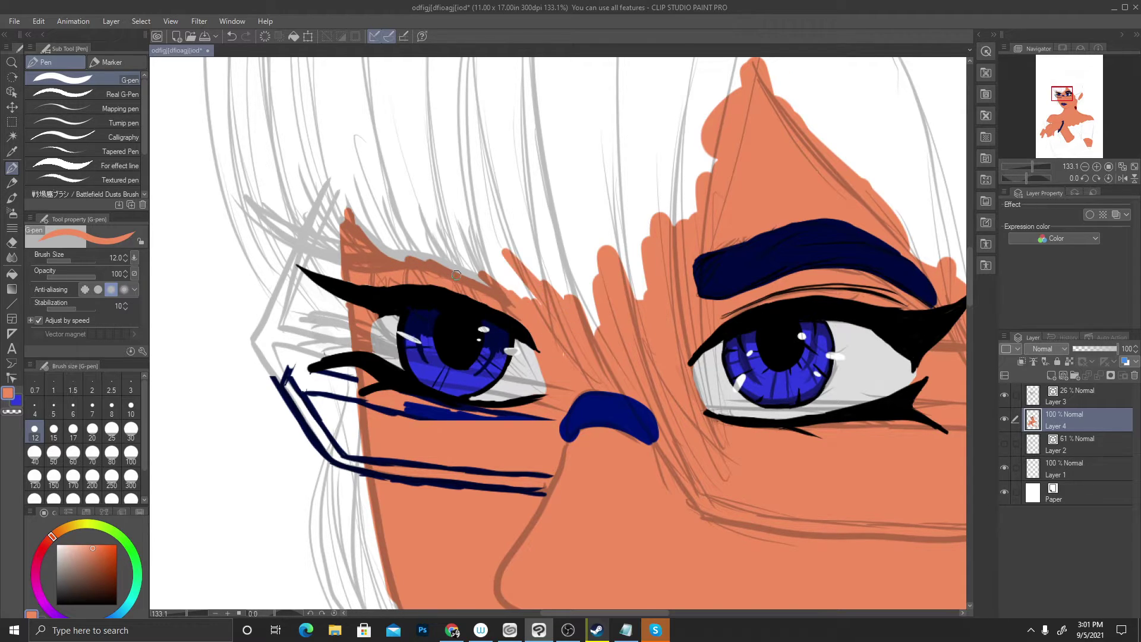
Set the brush size to 30 and fill the forehead above the left eye's sketched eyebrow with skin colour
click(131, 429)
mouse_move(522, 212)
mouse_down()
mouse_move(493, 237)
mouse_move(548, 308)
mouse_move(469, 225)
mouse_move(440, 218)
mouse_move(489, 272)
mouse_move(363, 213)
mouse_move(388, 254)
mouse_move(438, 259)
mouse_move(441, 208)
mouse_move(469, 200)
mouse_move(454, 192)
mouse_move(407, 188)
mouse_move(354, 223)
mouse_up()
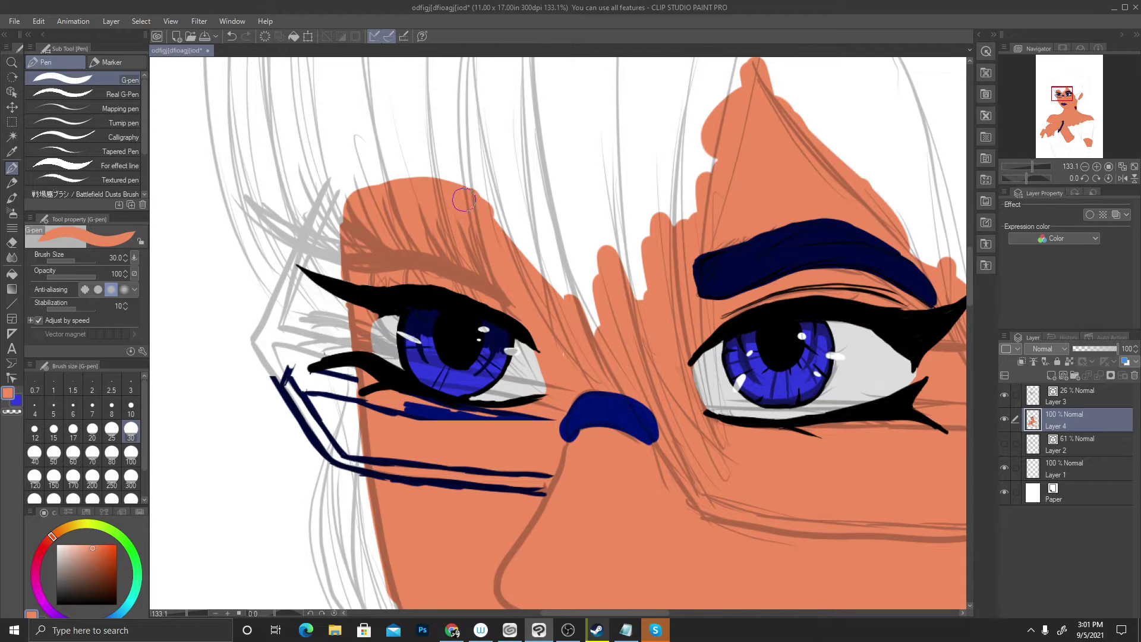
mouse_move(465, 200)
mouse_down()
mouse_move(591, 329)
mouse_move(491, 212)
mouse_move(608, 331)
mouse_move(570, 273)
mouse_move(489, 200)
mouse_move(466, 196)
mouse_up()
Cover the upper dark blue frame line under the left eye with skin colour, and with white outside the face edge
scroll(466, 197, down, 6)
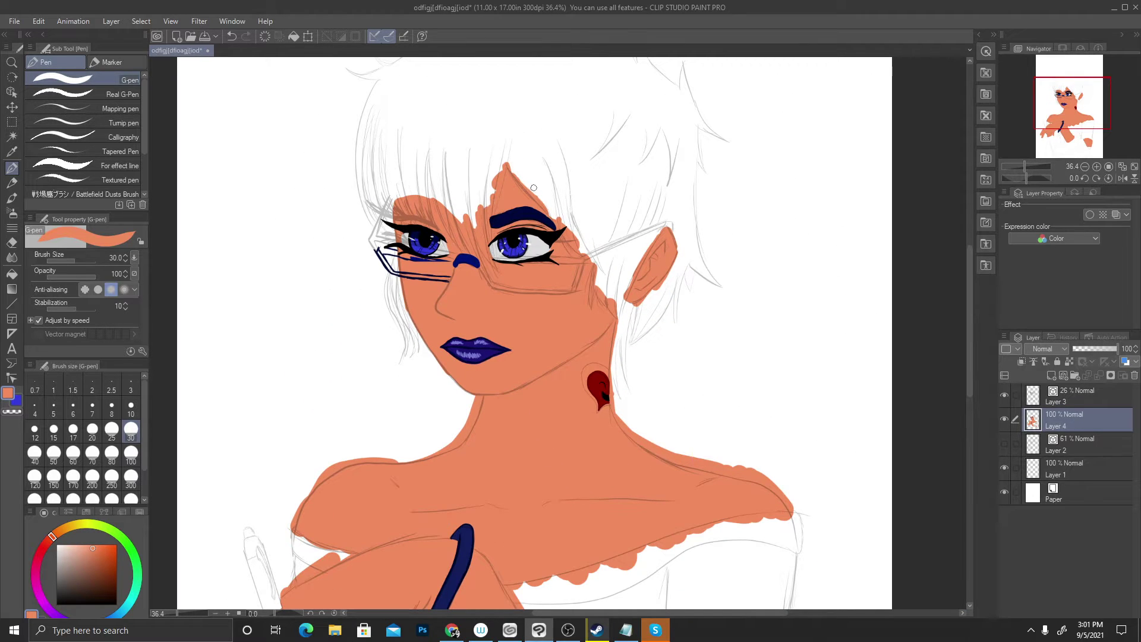
scroll(452, 163, up, 3)
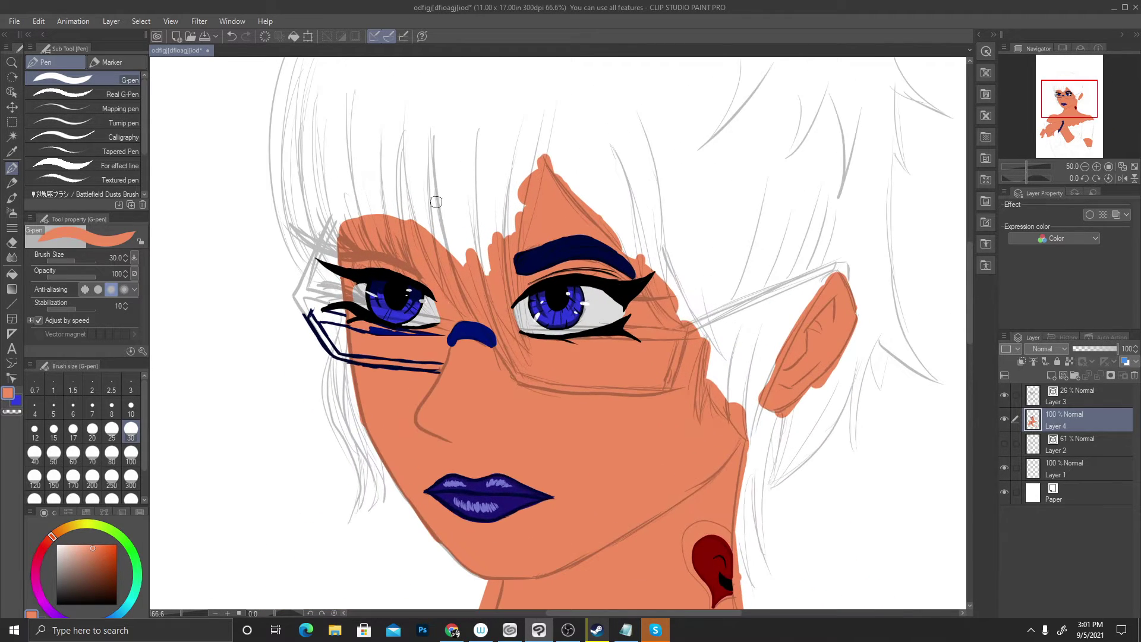
scroll(428, 297, up, 2)
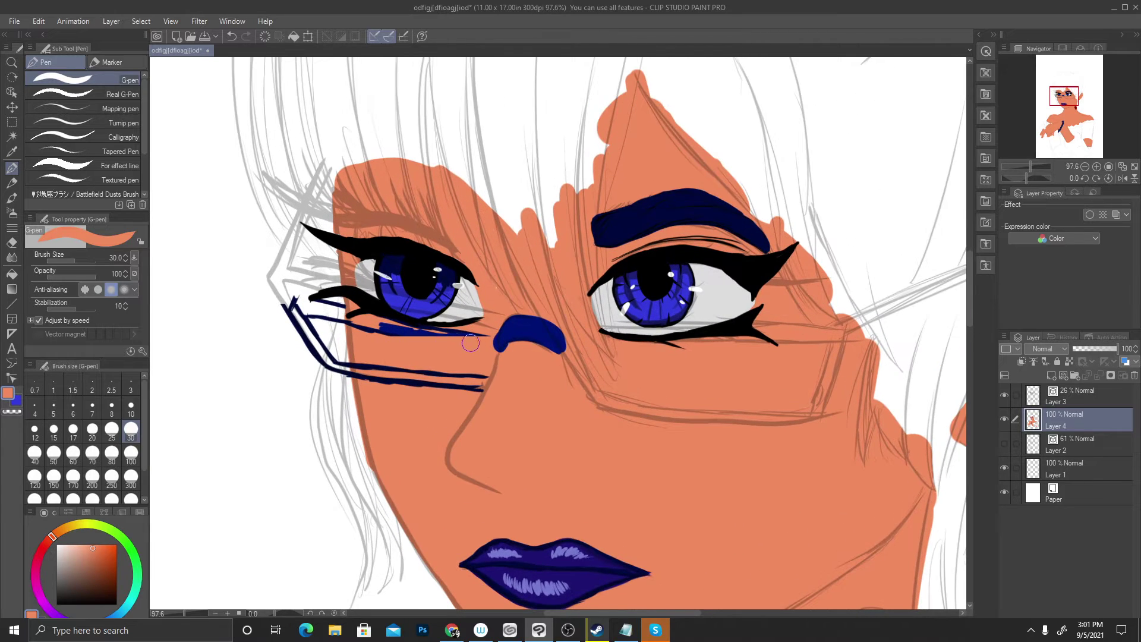
alt+click(518, 331)
scroll(413, 333, up, 2)
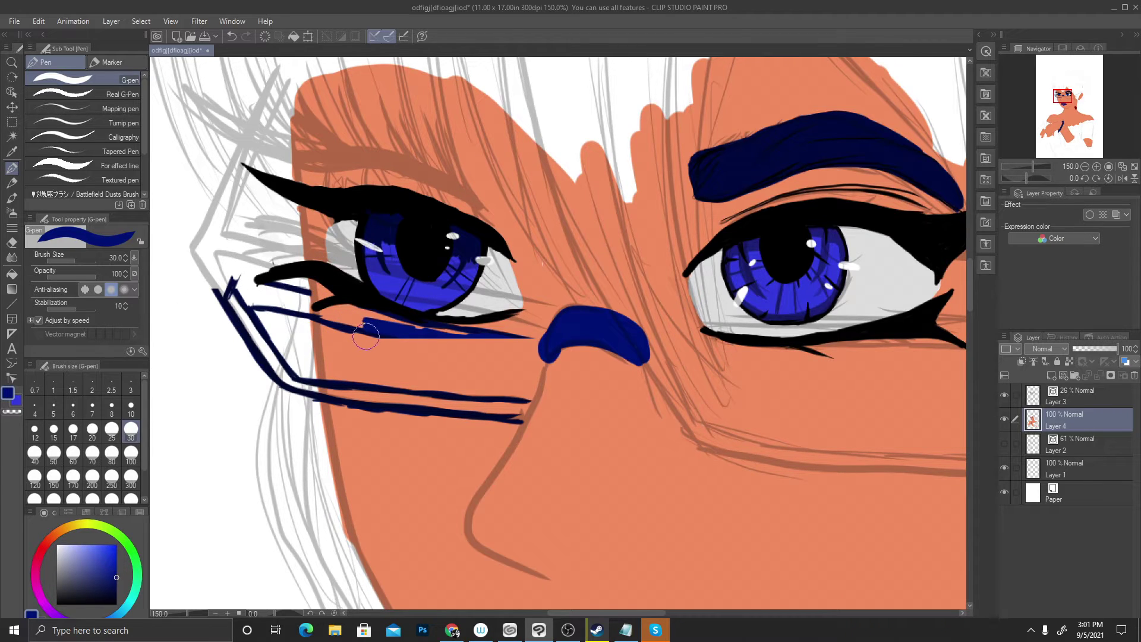
alt+click(349, 347)
mouse_move(349, 347)
mouse_down()
mouse_move(374, 326)
mouse_move(518, 334)
mouse_move(464, 337)
mouse_up()
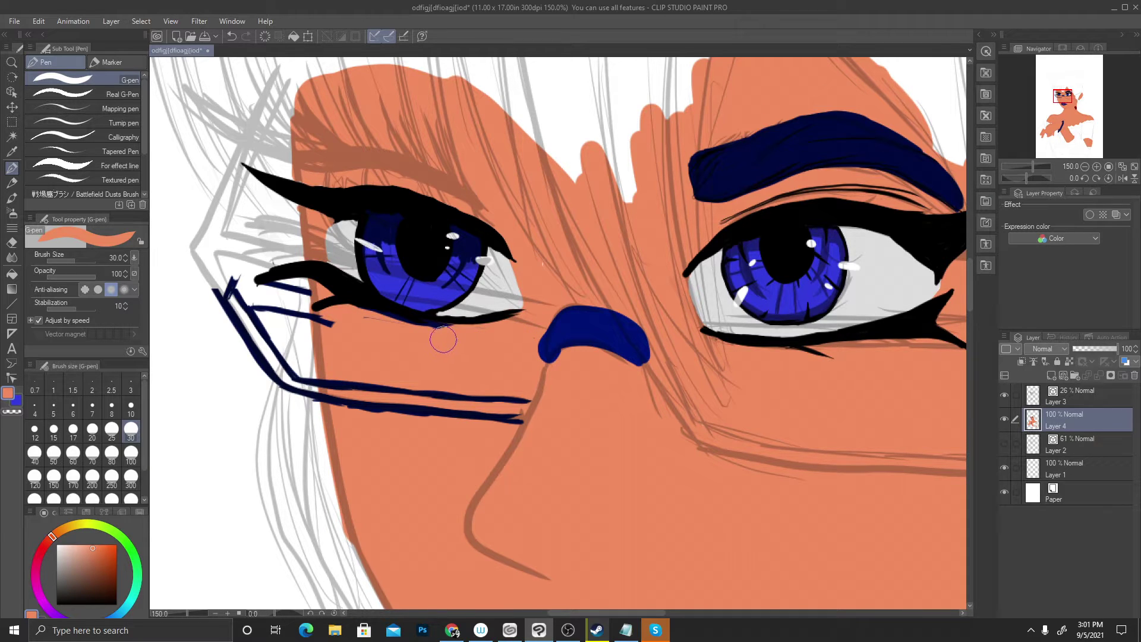
mouse_move(306, 324)
mouse_down()
mouse_move(265, 307)
mouse_move(298, 330)
mouse_up()
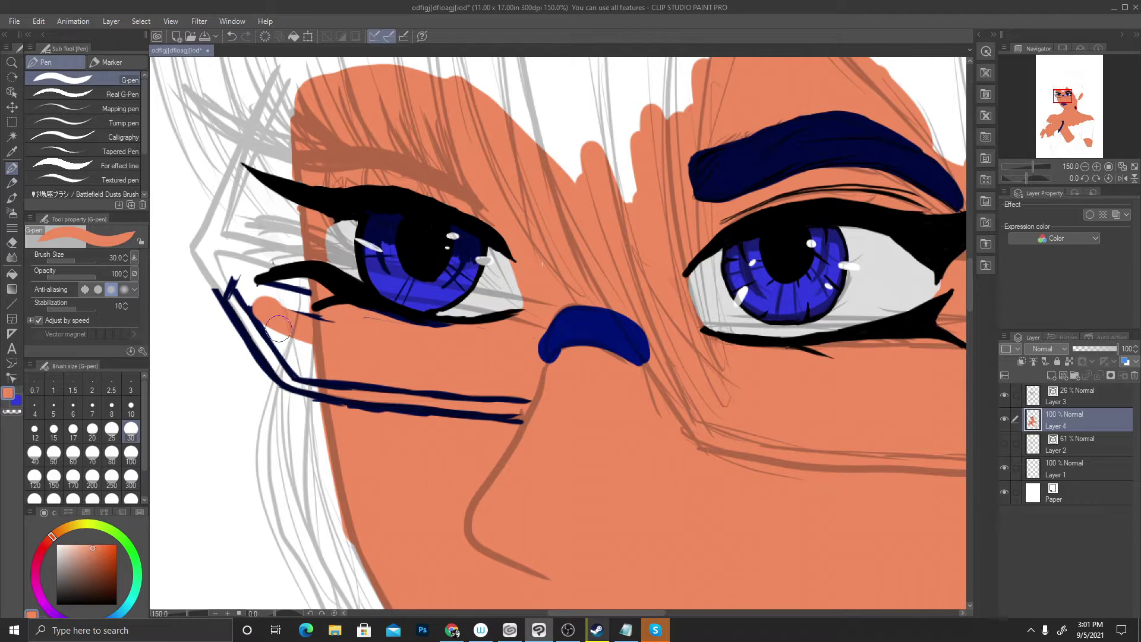
alt+click(231, 383)
mouse_move(269, 309)
mouse_down()
mouse_move(258, 321)
mouse_move(270, 301)
mouse_move(299, 336)
mouse_move(299, 324)
mouse_move(289, 329)
mouse_move(302, 348)
mouse_up()
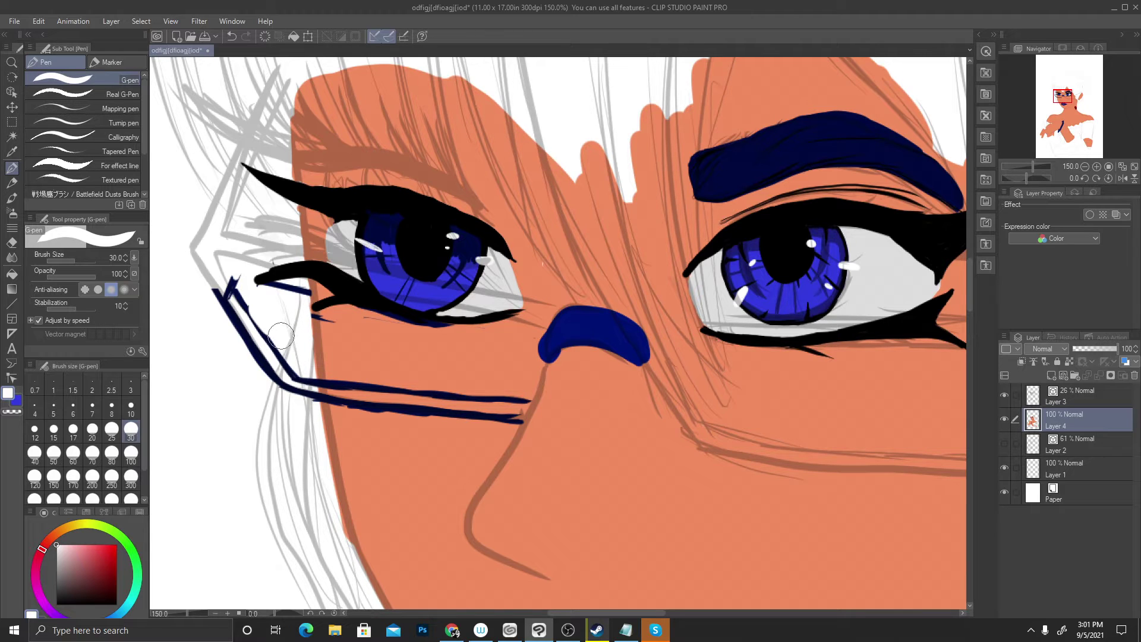
Pick up the nose bridge's dark blue and draw the four-sided lens frame under the right eye, joined to the bridge
alt+click(575, 330)
scroll(593, 331, down, 5)
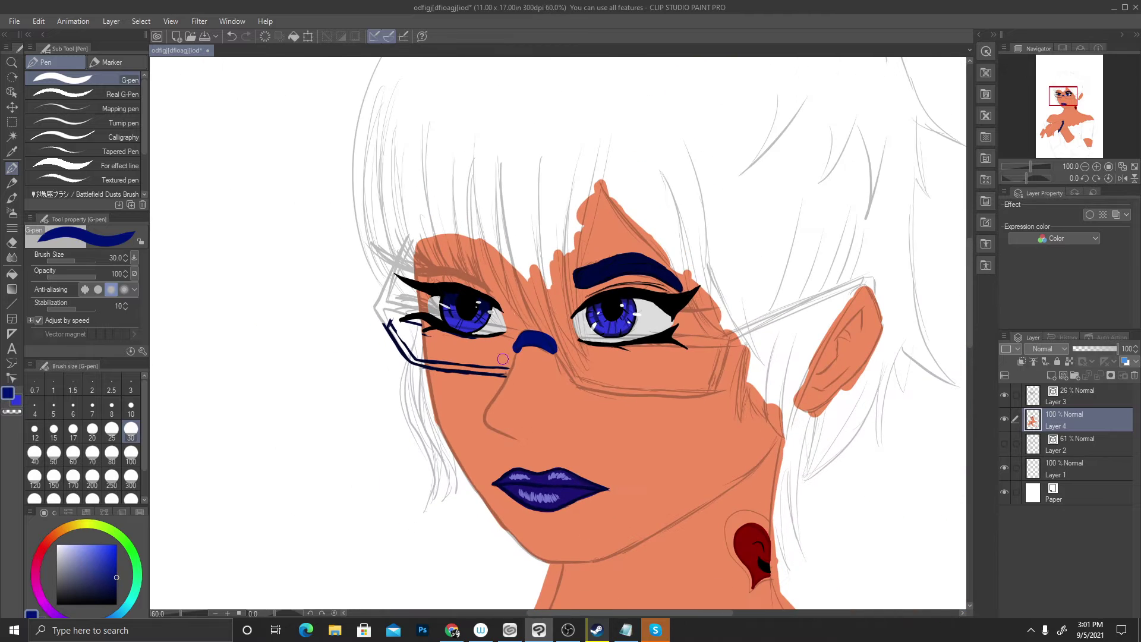
scroll(775, 326, up, 3)
scroll(775, 327, up, 2)
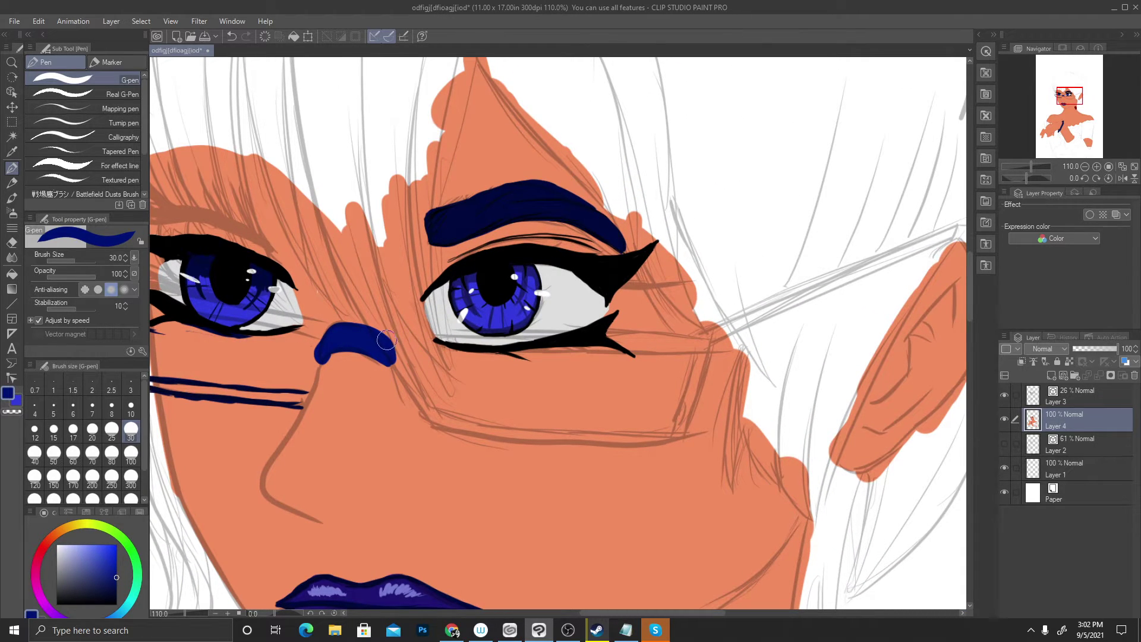
drag(386, 339, 705, 346)
mouse_move(393, 344)
mouse_down()
mouse_move(448, 425)
mouse_move(668, 441)
mouse_move(684, 429)
mouse_move(706, 341)
mouse_up()
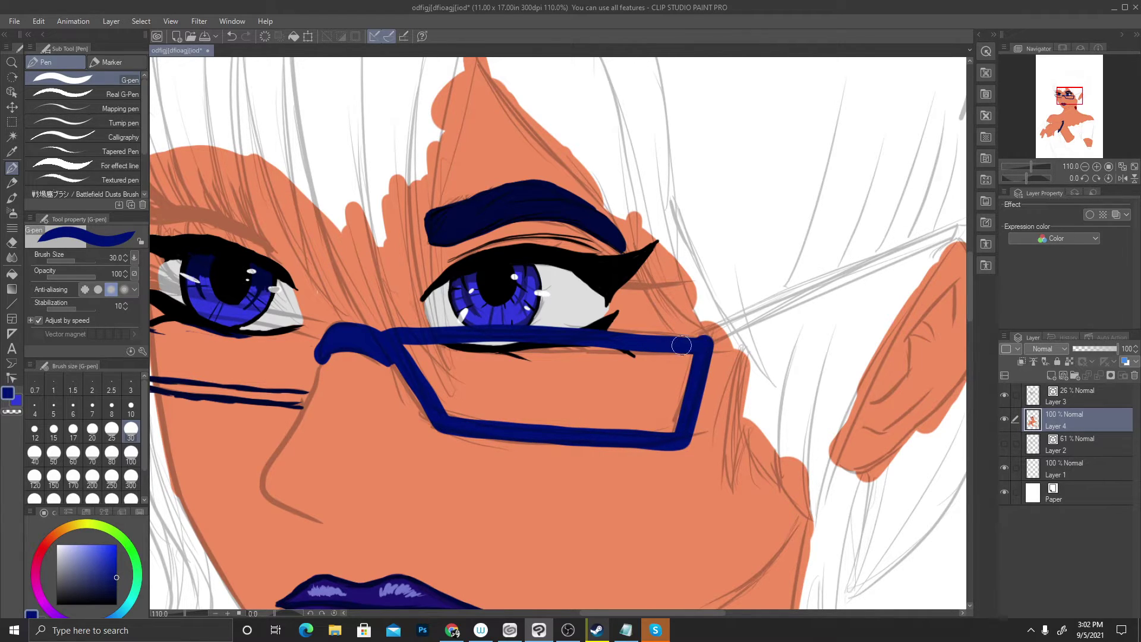
Draw a straight dark blue temple arm from the right lens's upper outer corner to the top of the ear, redoing the stroke once
scroll(393, 383, down, 3)
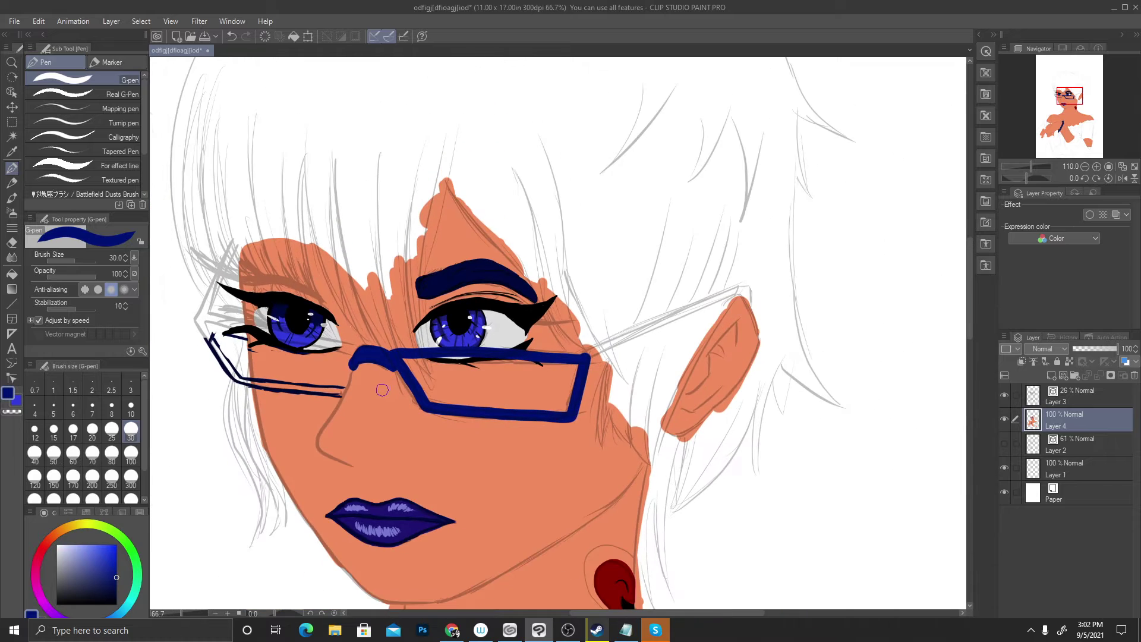
scroll(636, 286, up, 2)
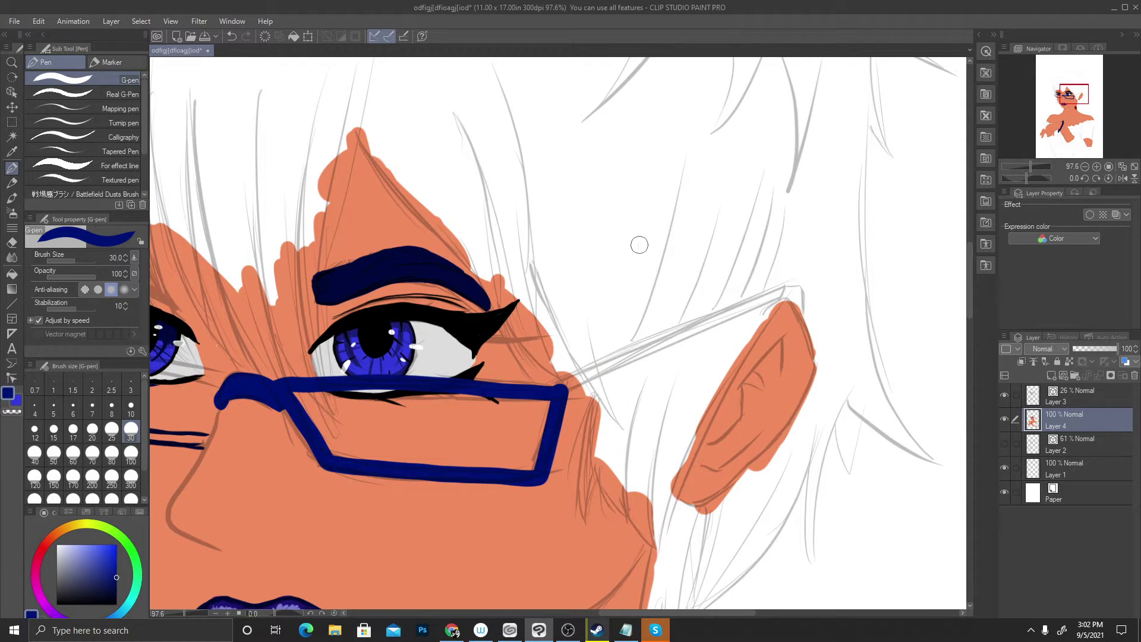
drag(558, 388, 778, 284)
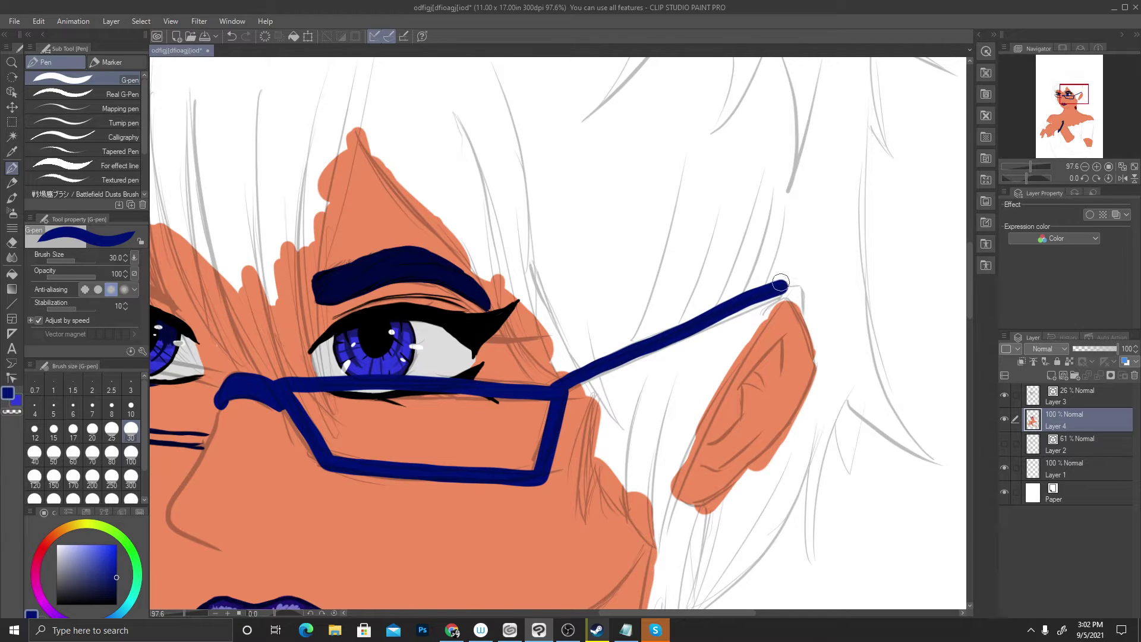
key(ctrl+z)
drag(562, 389, 776, 279)
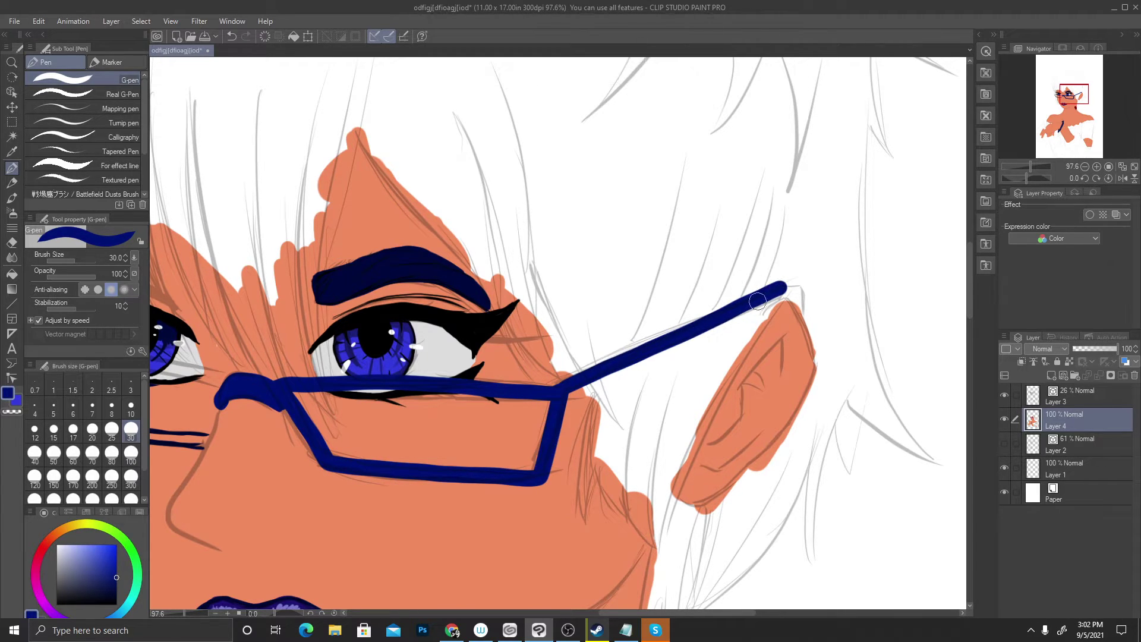
Thicken the left lens's lower and outer rim in dark blue and add a slanted arm from its outer corner up to the face edge
scroll(775, 279, down, 3)
scroll(374, 312, up, 3)
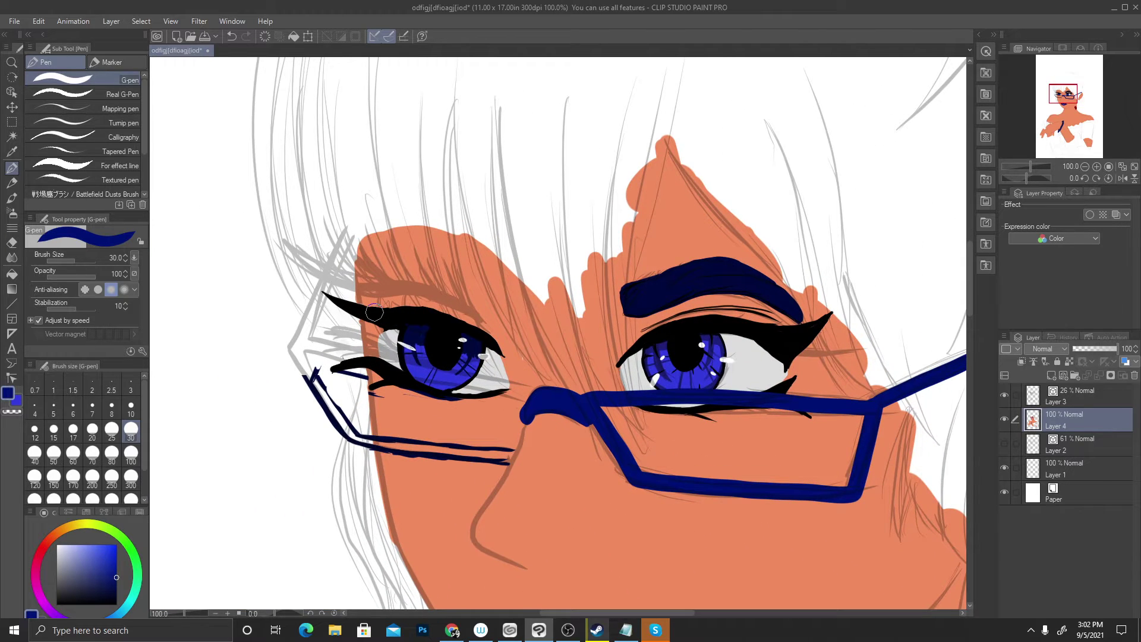
mouse_move(300, 356)
mouse_down()
mouse_move(344, 423)
mouse_move(374, 440)
mouse_move(510, 455)
mouse_up()
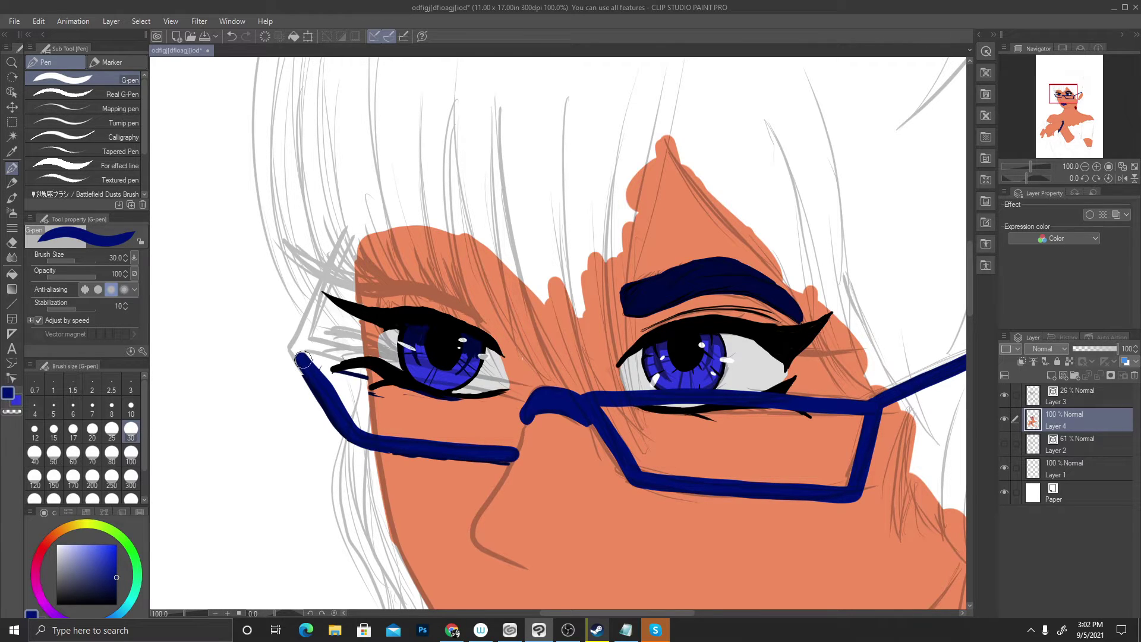
mouse_move(303, 359)
mouse_down()
mouse_move(295, 346)
mouse_move(356, 285)
mouse_up()
Draw the left lens's upper rim across the eye to the nose bridge, undo it and redraw it slightly higher
mouse_move(358, 297)
mouse_down()
mouse_move(297, 343)
mouse_move(400, 357)
mouse_move(538, 397)
mouse_up()
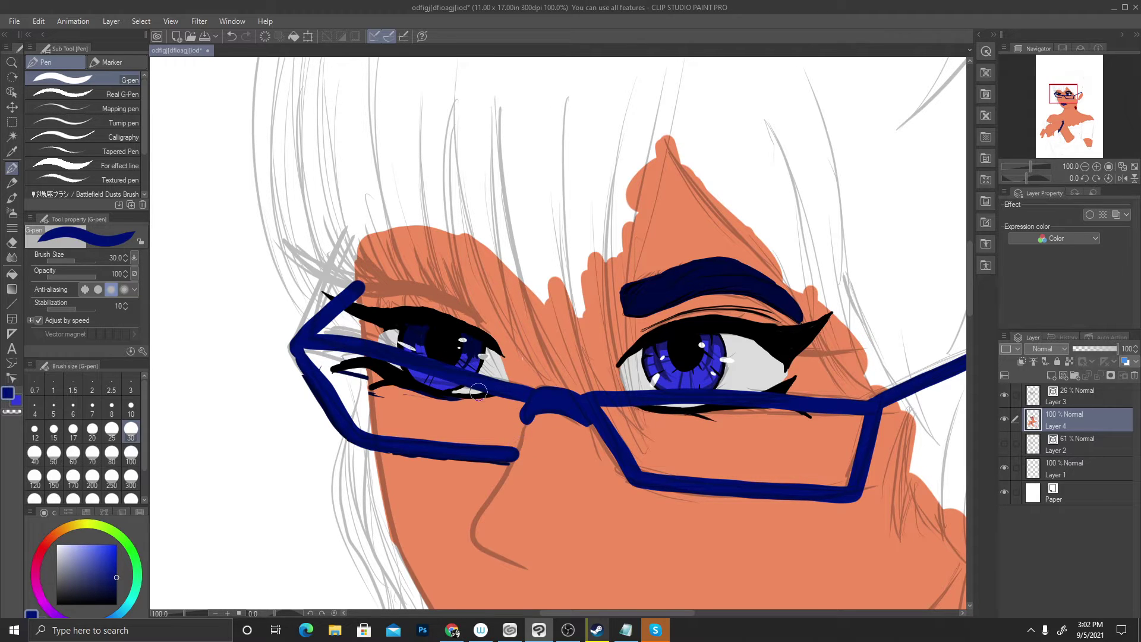
scroll(410, 374, down, 3)
scroll(410, 375, up, 3)
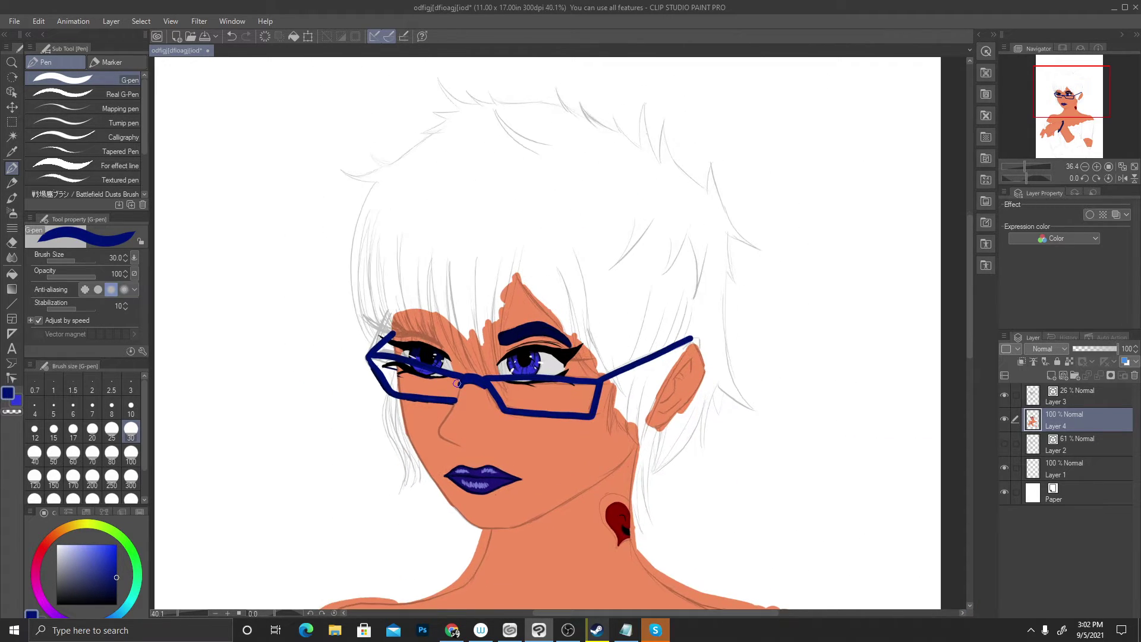
key(ctrl+z)
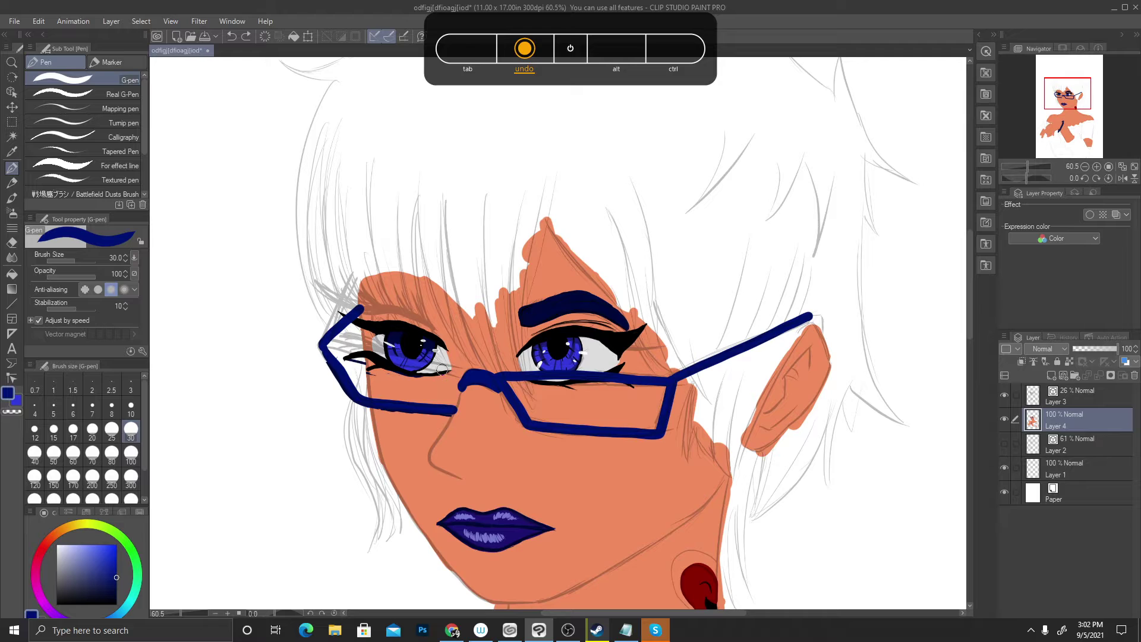
drag(325, 351, 460, 366)
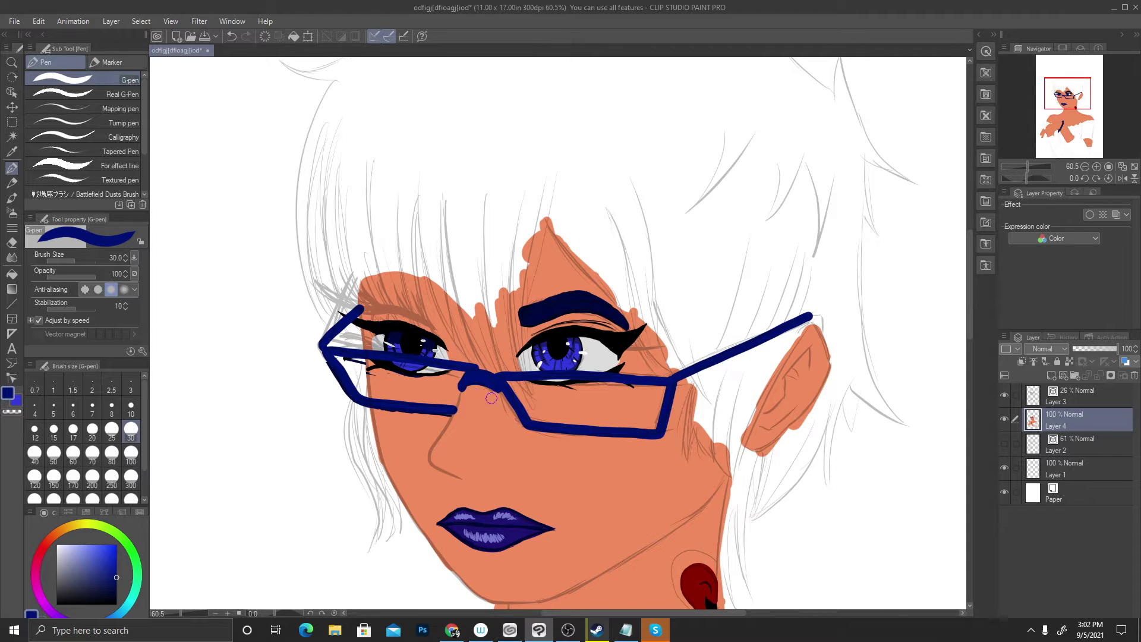
Set the brush size to 15 and sharpen the left lens's outer corner with a darker blue, inside and outside the bend
scroll(491, 397, down, 4)
scroll(500, 416, up, 1)
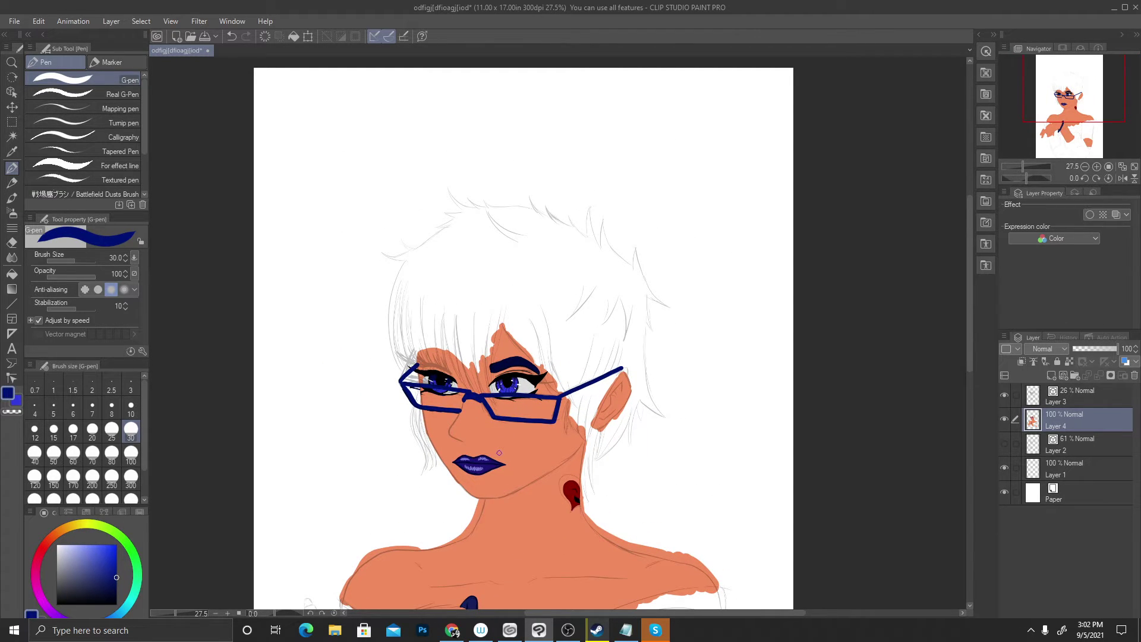
scroll(497, 452, up, 3)
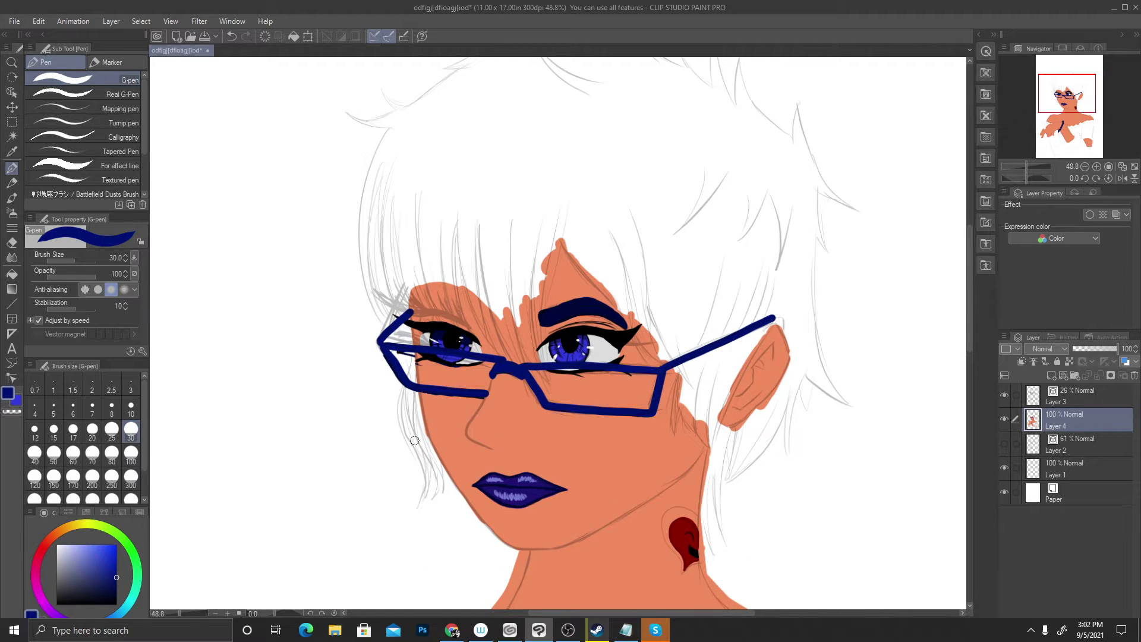
scroll(414, 440, up, 1)
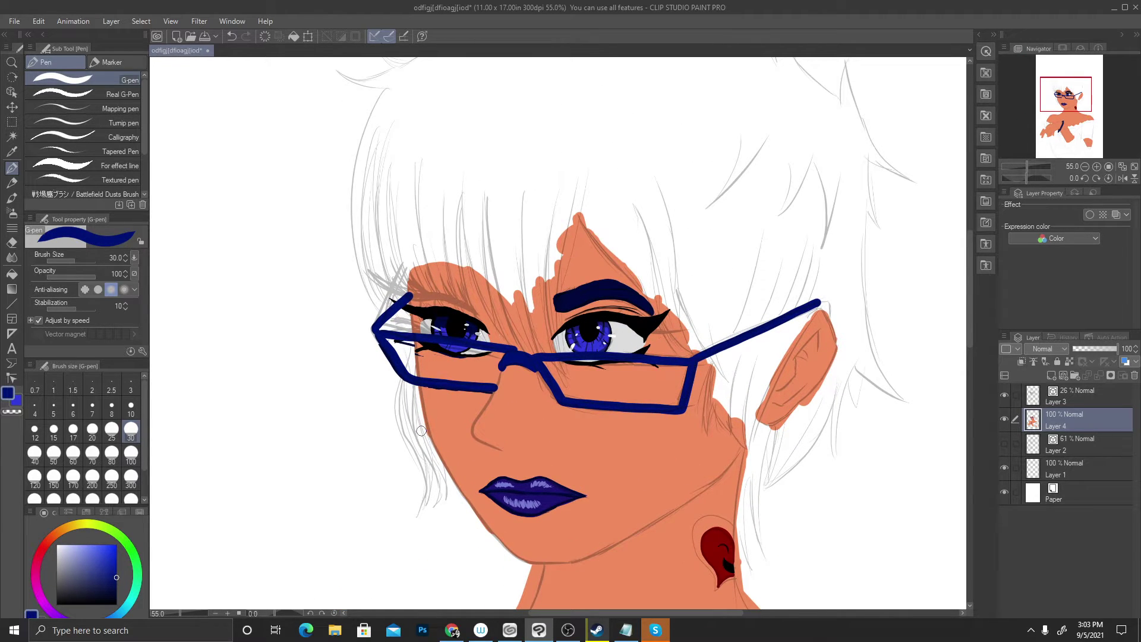
scroll(442, 424, up, 3)
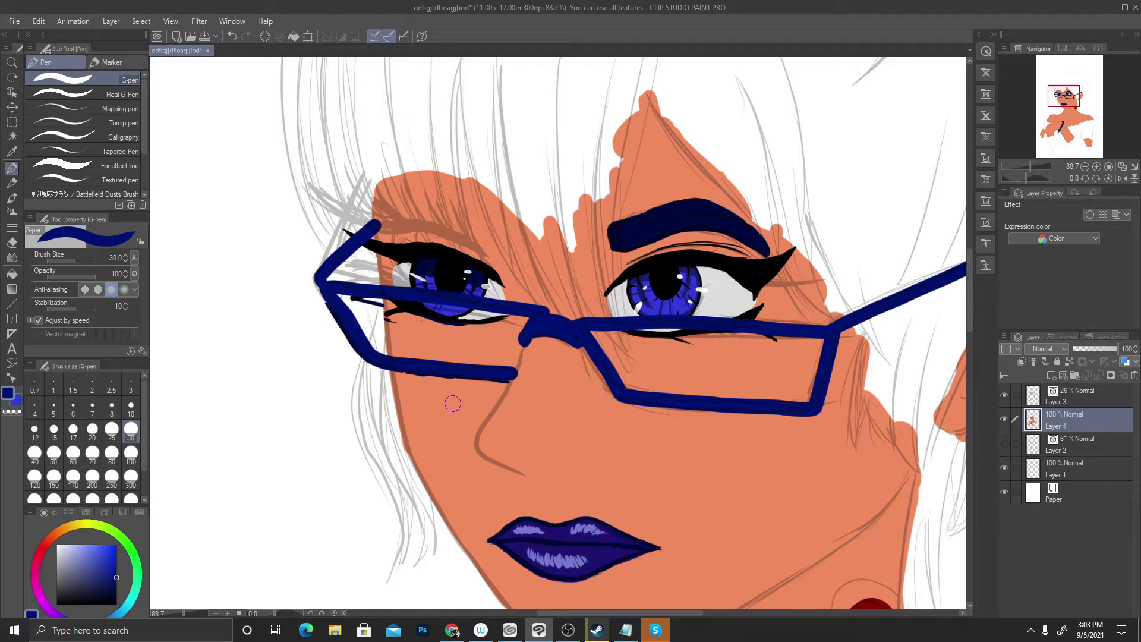
scroll(356, 315, up, 7)
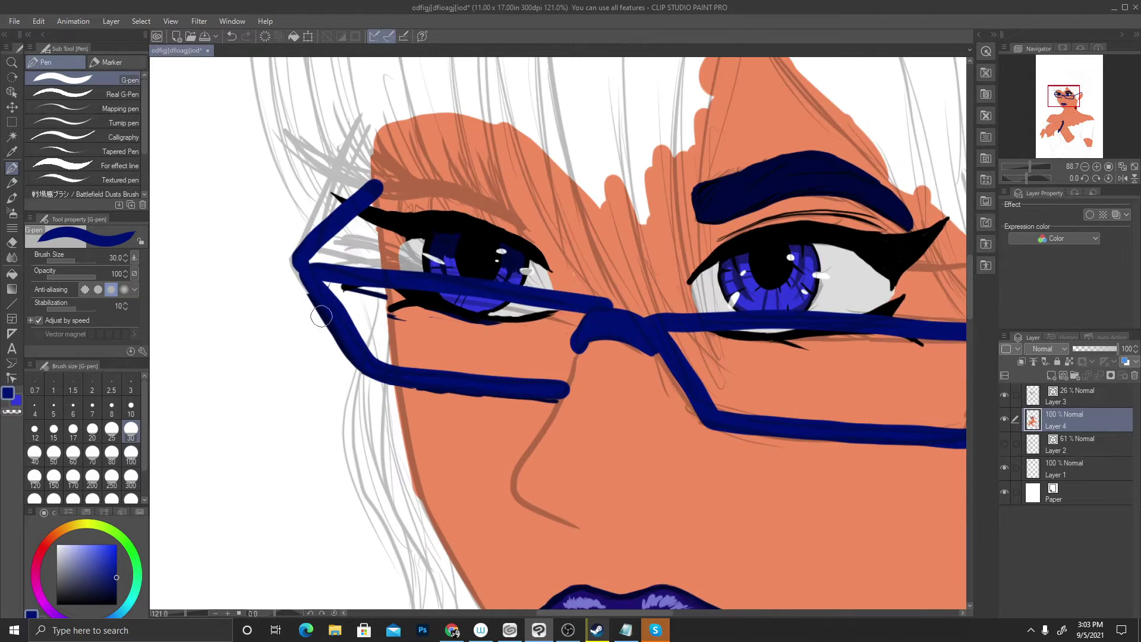
scroll(357, 309, down, 3)
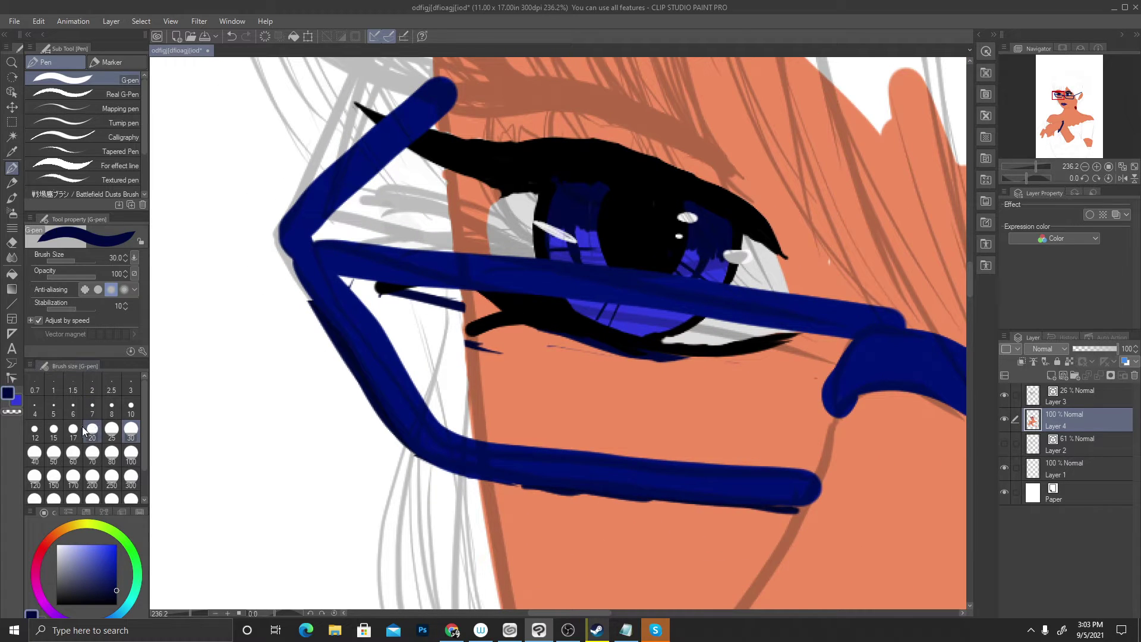
click(53, 432)
scroll(219, 168, up, 2)
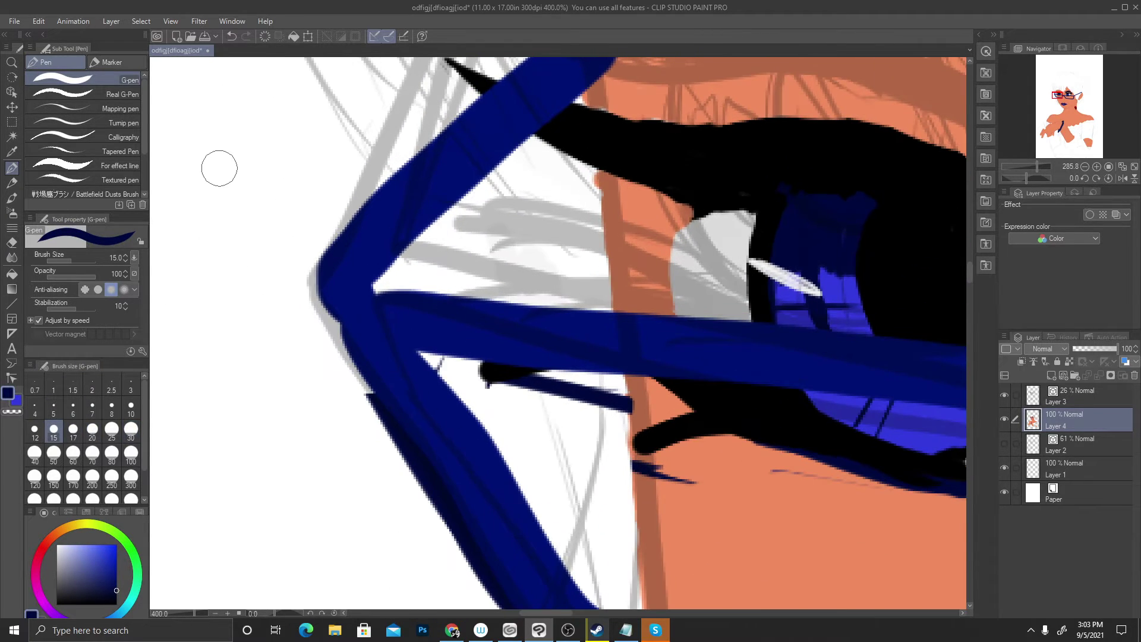
mouse_move(357, 365)
mouse_down()
mouse_move(380, 409)
mouse_move(330, 324)
mouse_move(392, 414)
mouse_move(308, 275)
mouse_up()
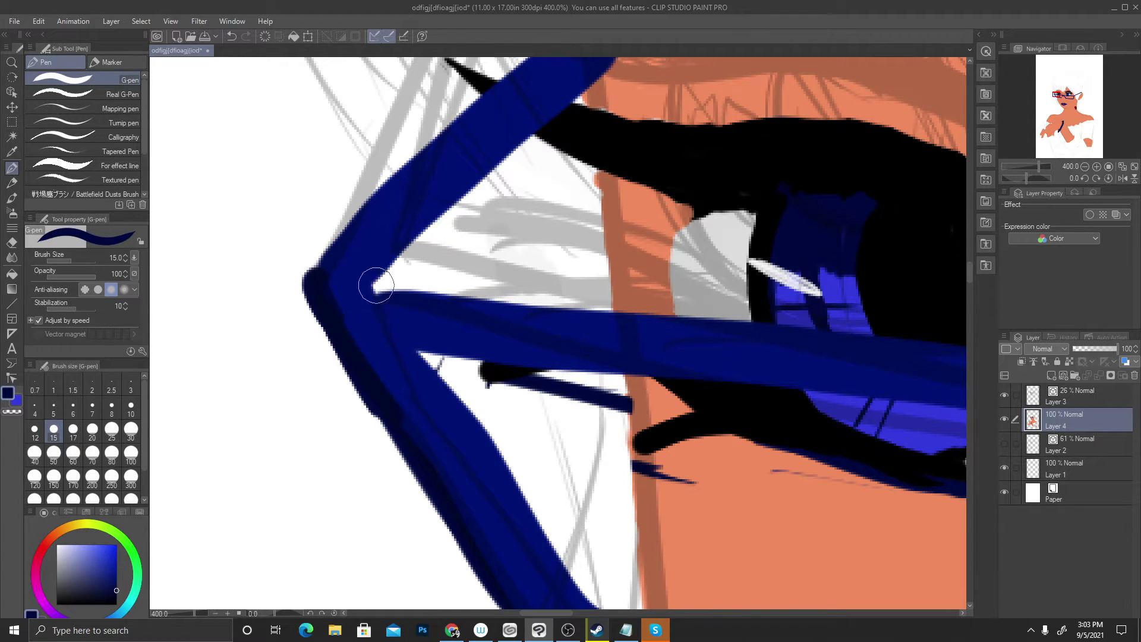
mouse_move(378, 290)
mouse_down()
mouse_move(370, 286)
mouse_move(475, 293)
mouse_up()
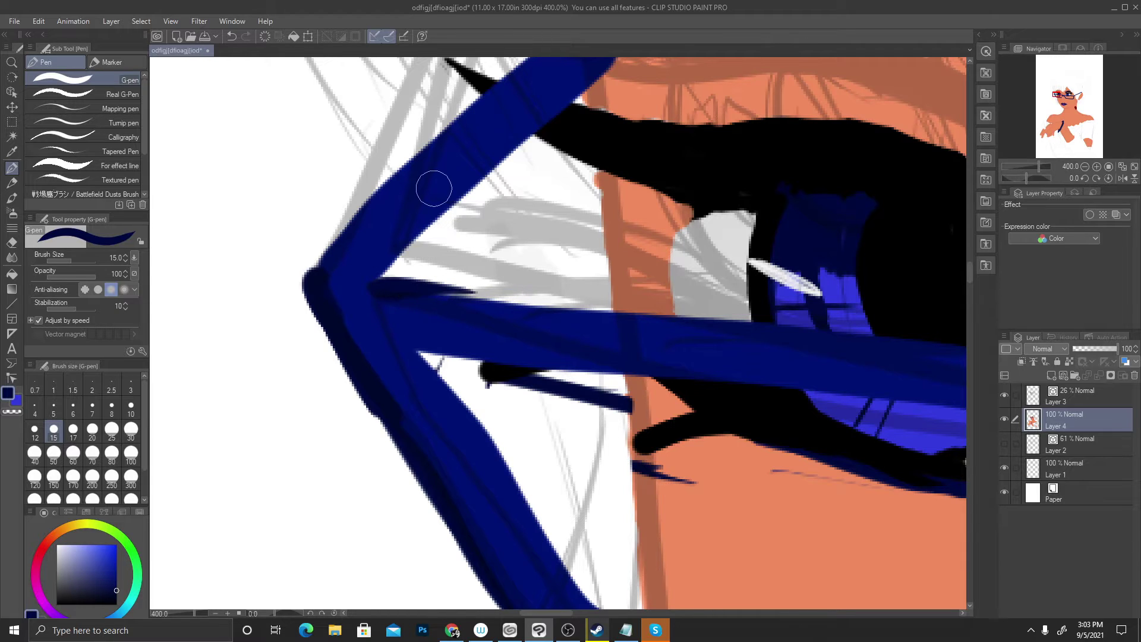
Outline both long edges of the slanted arm beside the left eye with the darker blue
scroll(447, 285, down, 2)
scroll(523, 289, down, 1)
scroll(510, 199, up, 3)
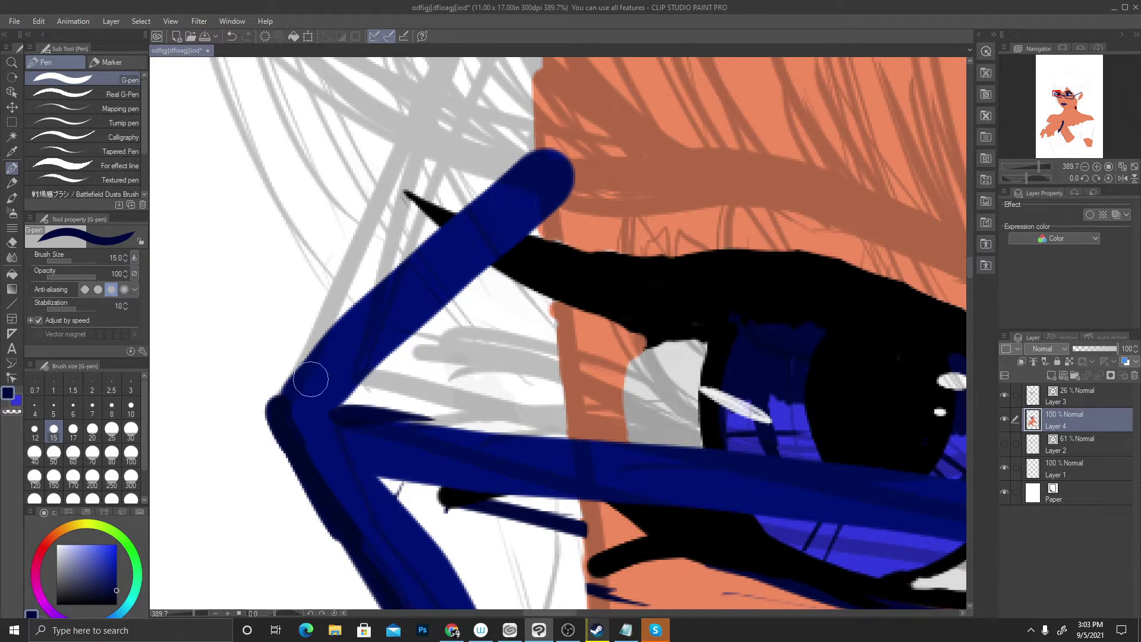
mouse_move(276, 400)
mouse_down()
mouse_move(338, 304)
mouse_move(277, 395)
mouse_move(350, 306)
mouse_move(304, 347)
mouse_move(412, 238)
mouse_move(286, 359)
mouse_move(399, 251)
mouse_move(365, 272)
mouse_move(389, 263)
mouse_move(435, 208)
mouse_move(358, 298)
mouse_move(542, 133)
mouse_up()
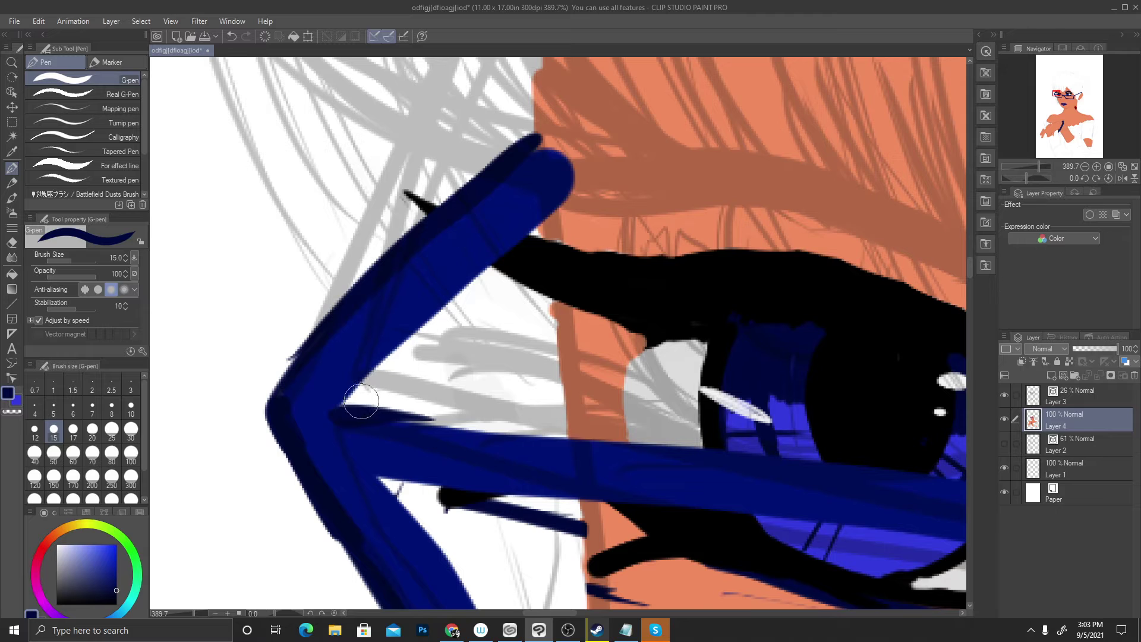
mouse_move(364, 400)
mouse_down()
mouse_move(410, 323)
mouse_move(352, 402)
mouse_move(388, 348)
mouse_move(351, 400)
mouse_move(534, 217)
mouse_move(511, 234)
mouse_move(555, 206)
mouse_up()
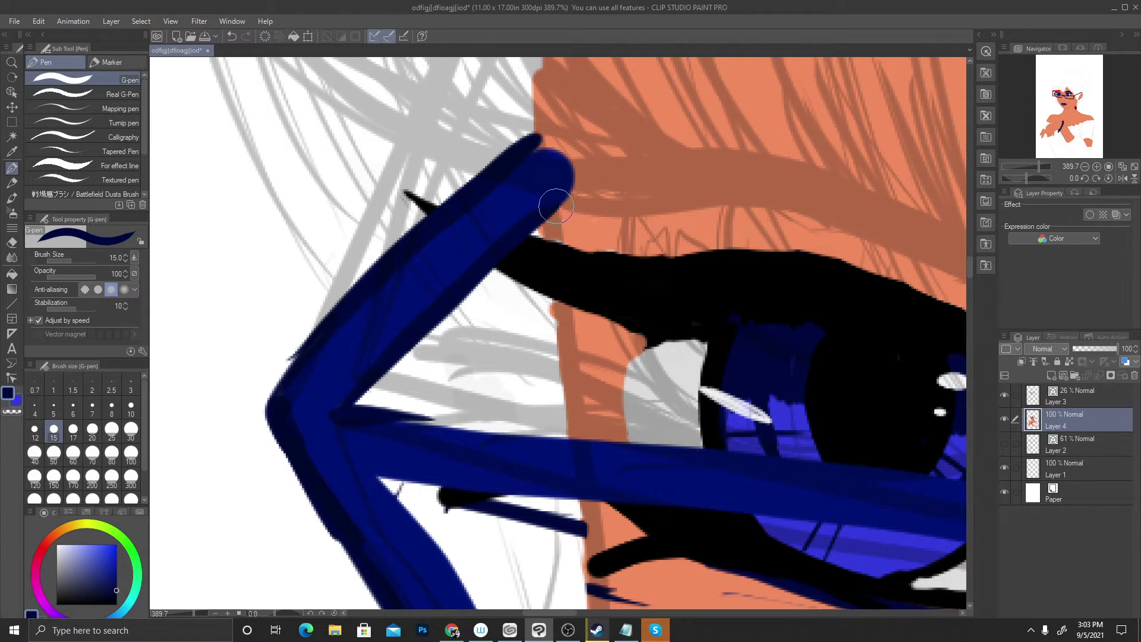
Pick up the skin colour and trim the end of the slanted arm along the face edge
alt+click(590, 224)
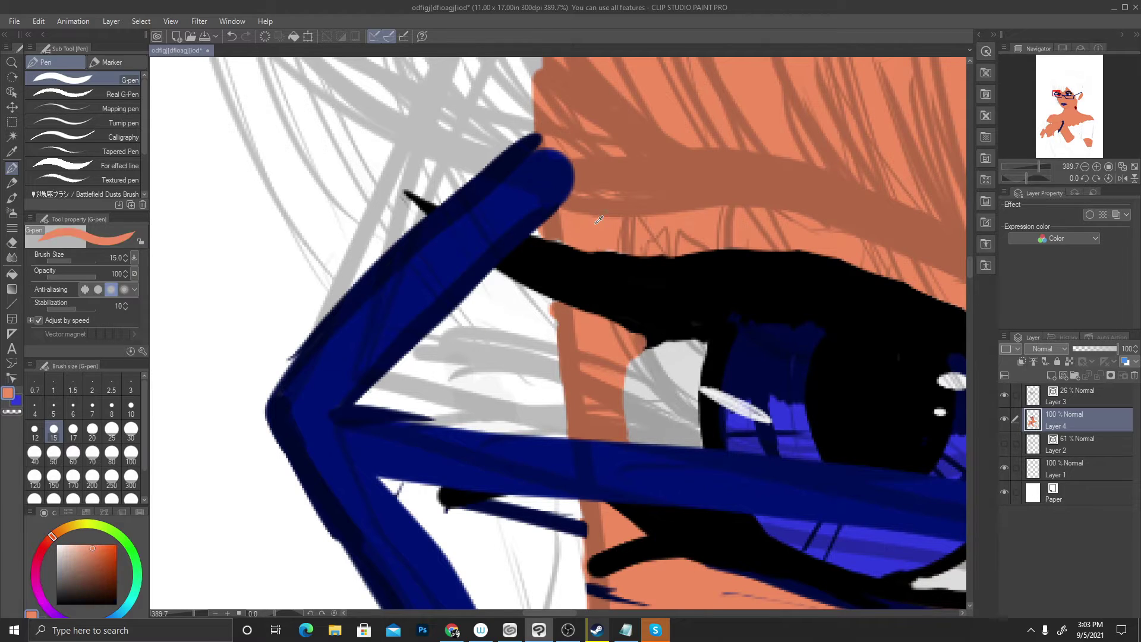
mouse_move(560, 177)
mouse_down()
mouse_move(564, 200)
mouse_move(546, 154)
mouse_move(552, 126)
mouse_move(542, 184)
mouse_move(556, 211)
mouse_move(538, 158)
mouse_move(559, 221)
mouse_up()
key(ctrl+z)
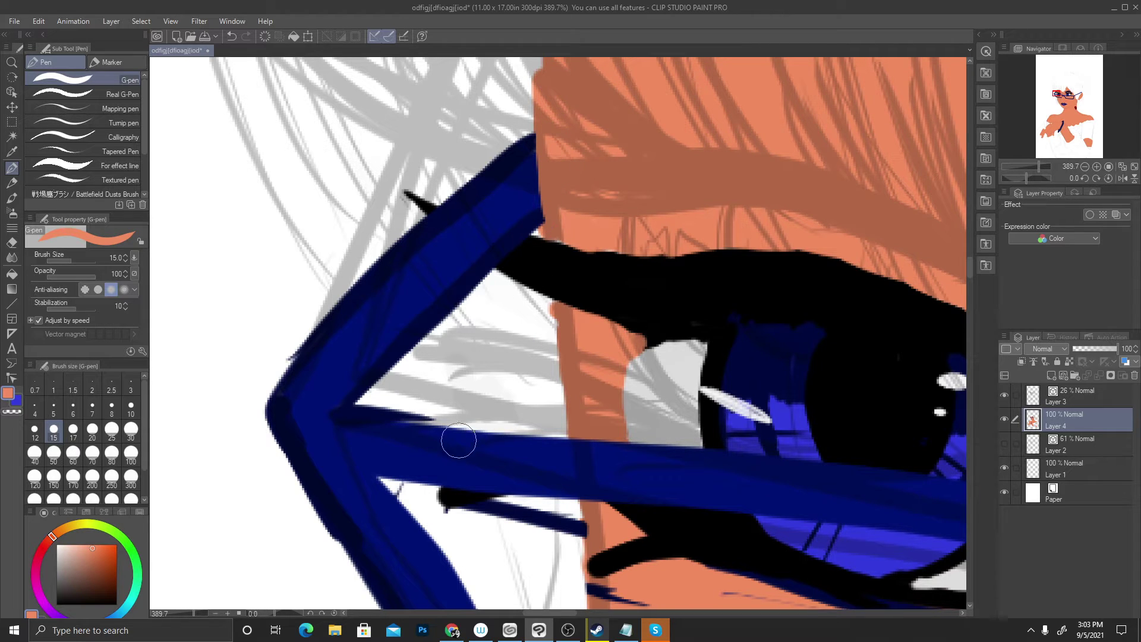
Pick up the darker blue again and shade along the top edge of the left lens's upper rim
alt+click(336, 520)
mouse_move(431, 420)
mouse_down()
mouse_move(368, 411)
mouse_move(876, 479)
mouse_up()
scroll(416, 315, down, 5)
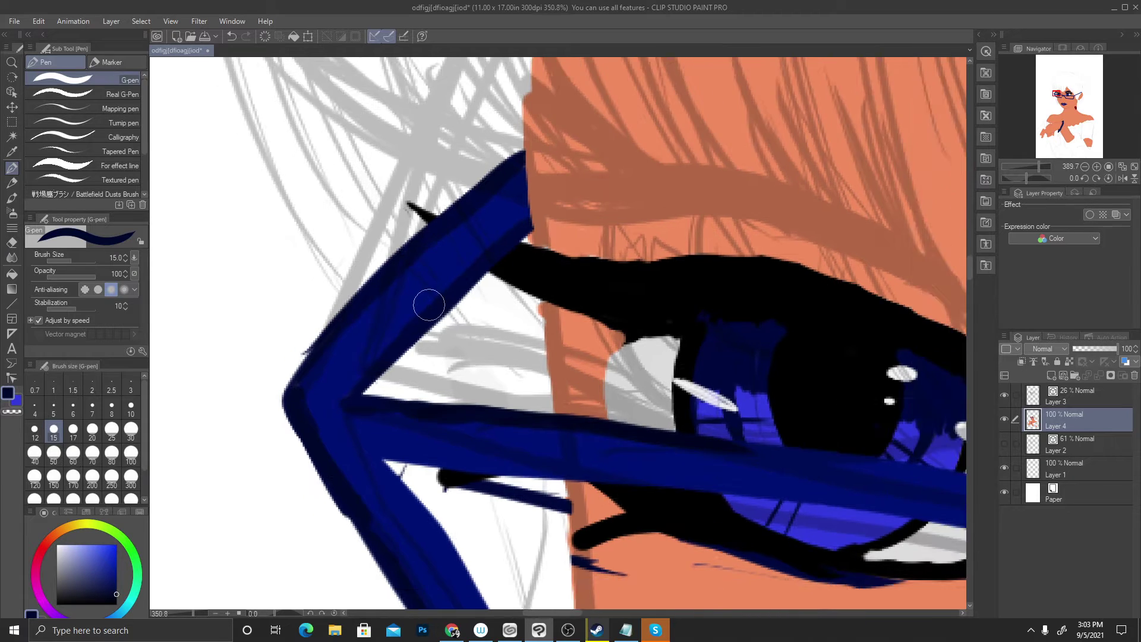
Outline the outside edge of the left lens from below its outer corner around the lower bend with darker blue
scroll(401, 329, down, 3)
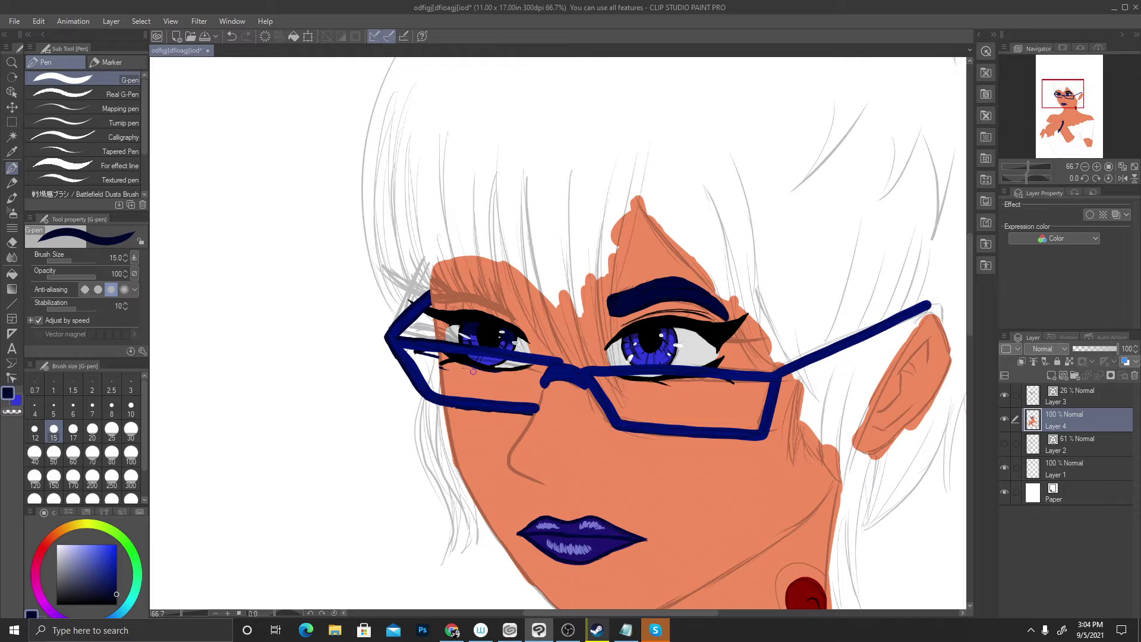
scroll(462, 363, up, 3)
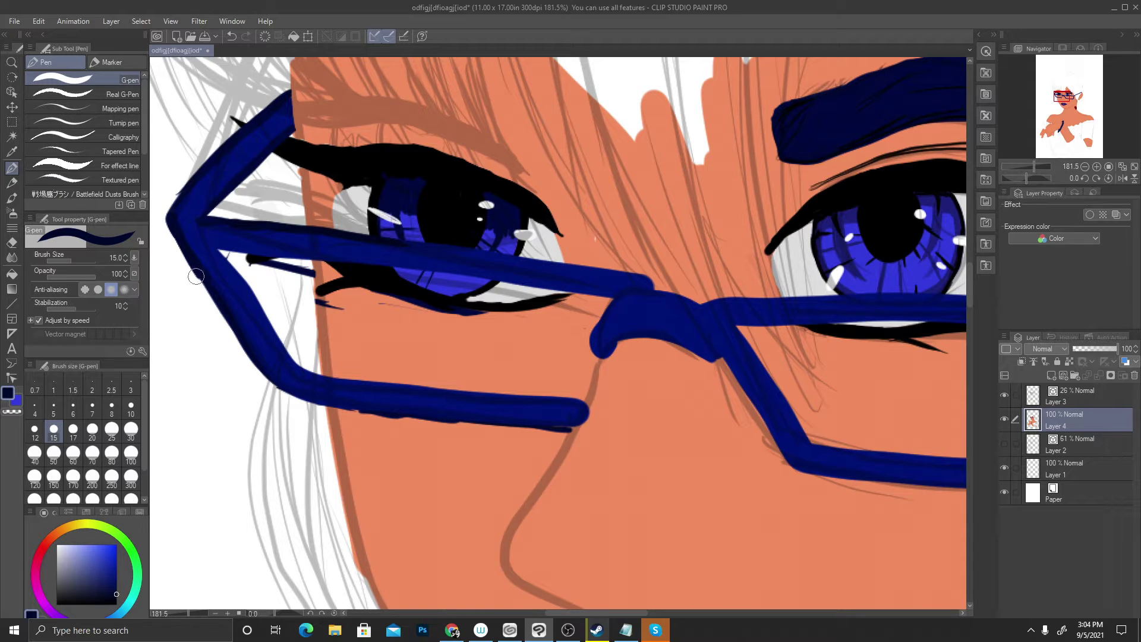
mouse_move(197, 275)
mouse_down()
mouse_move(216, 306)
mouse_move(191, 266)
mouse_move(272, 382)
mouse_move(320, 403)
mouse_move(282, 393)
mouse_move(352, 411)
mouse_up()
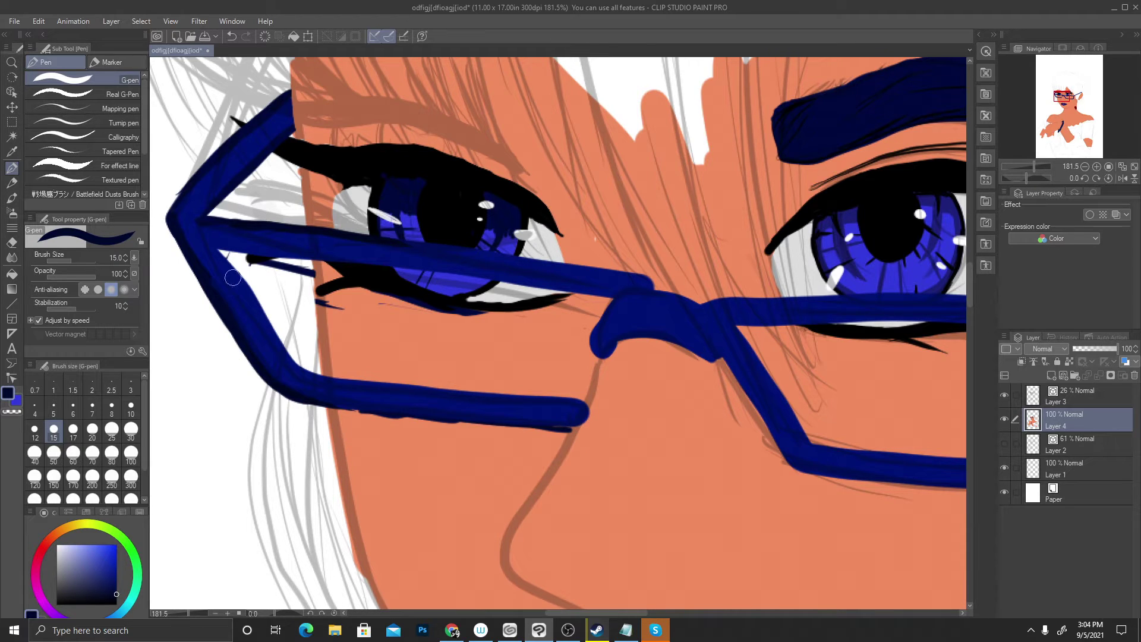
Shade the inner edge of the left lens's frame and the nose-side stretch of its upper rim with the darker blue
mouse_move(226, 265)
mouse_down()
mouse_move(296, 361)
mouse_move(249, 294)
mouse_move(290, 352)
mouse_move(271, 332)
mouse_move(324, 379)
mouse_move(315, 370)
mouse_move(478, 398)
mouse_move(459, 394)
mouse_move(518, 402)
mouse_move(457, 392)
mouse_move(584, 400)
mouse_move(303, 399)
mouse_move(498, 429)
mouse_move(447, 430)
mouse_move(562, 432)
mouse_move(420, 423)
mouse_move(454, 427)
mouse_up()
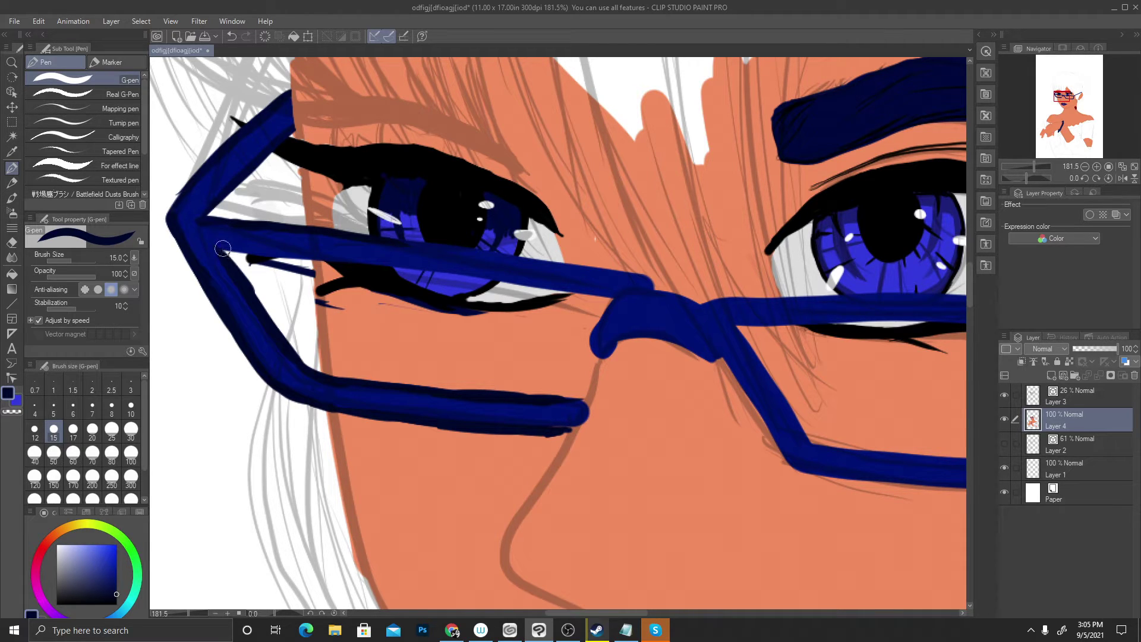
mouse_move(230, 249)
mouse_down()
mouse_move(451, 269)
mouse_move(400, 281)
mouse_move(447, 276)
mouse_move(413, 277)
mouse_move(431, 263)
mouse_move(466, 271)
mouse_move(421, 270)
mouse_move(609, 295)
mouse_move(575, 292)
mouse_move(614, 297)
mouse_up()
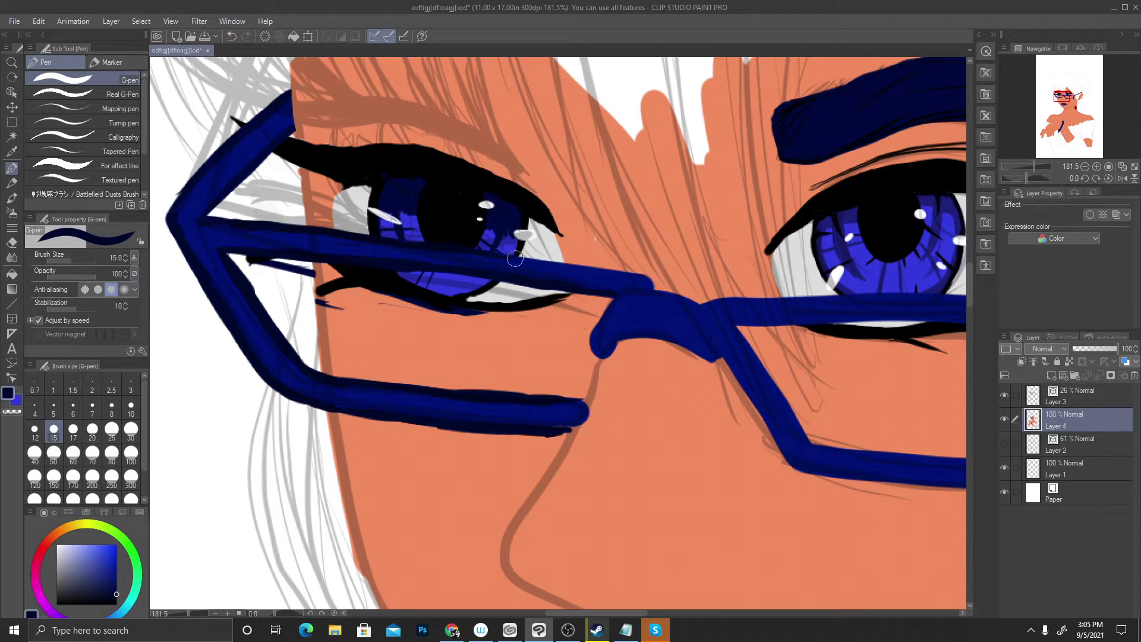
mouse_move(489, 252)
mouse_down()
mouse_move(599, 265)
mouse_move(654, 286)
mouse_up()
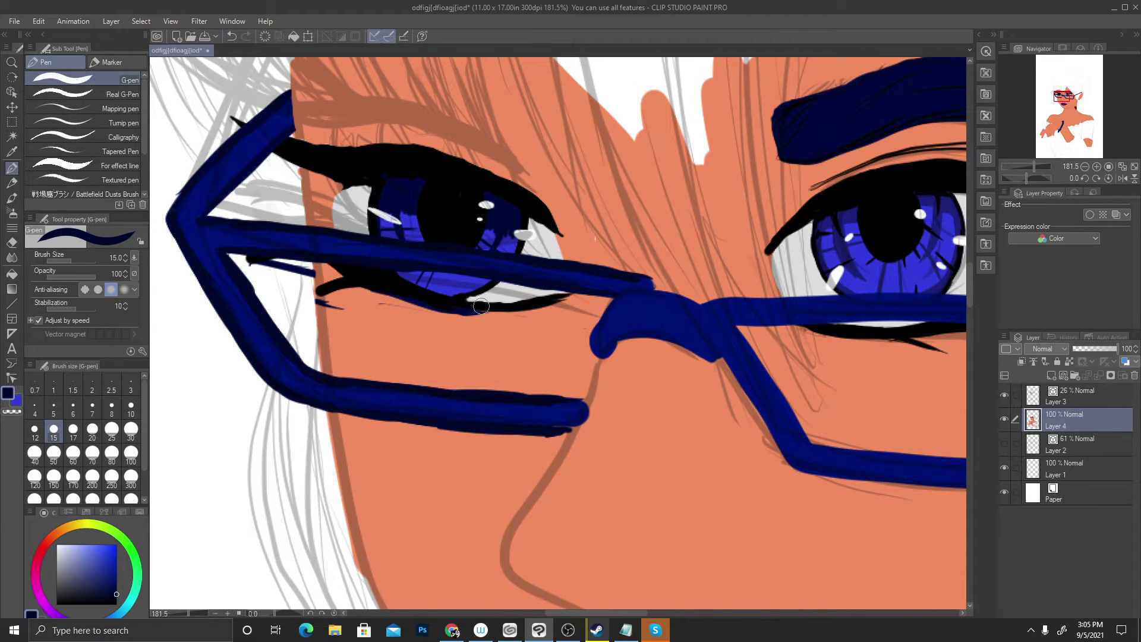
Darken the nose-side end of the left lens's lower rim and outline the nose bridge with the darker blue
scroll(503, 333, down, 3)
scroll(503, 333, down, 1)
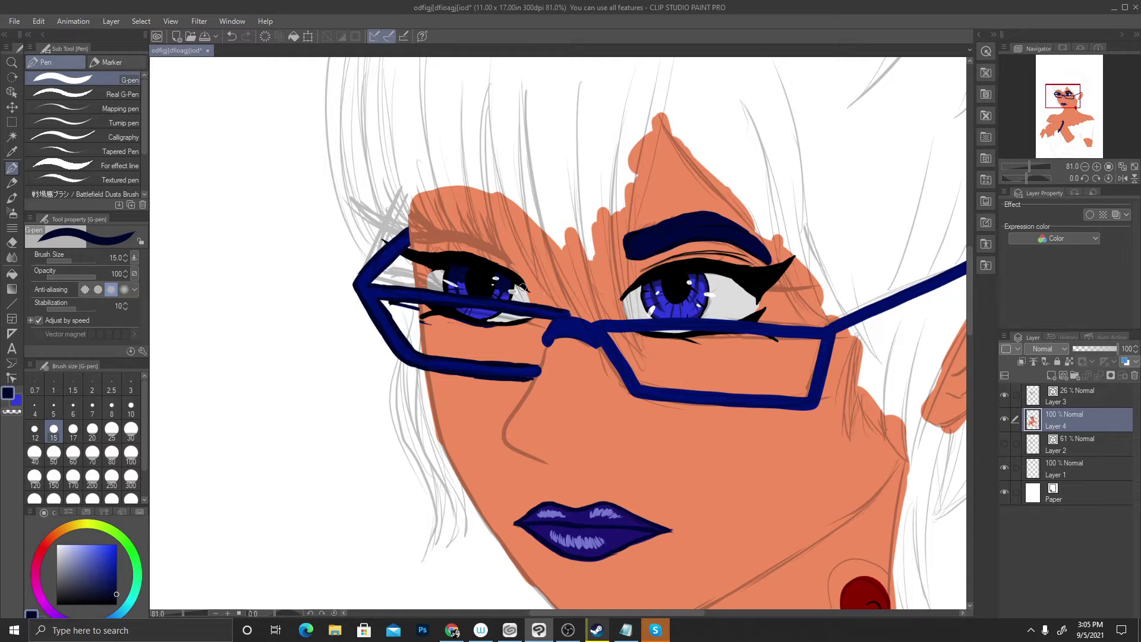
scroll(552, 370, up, 6)
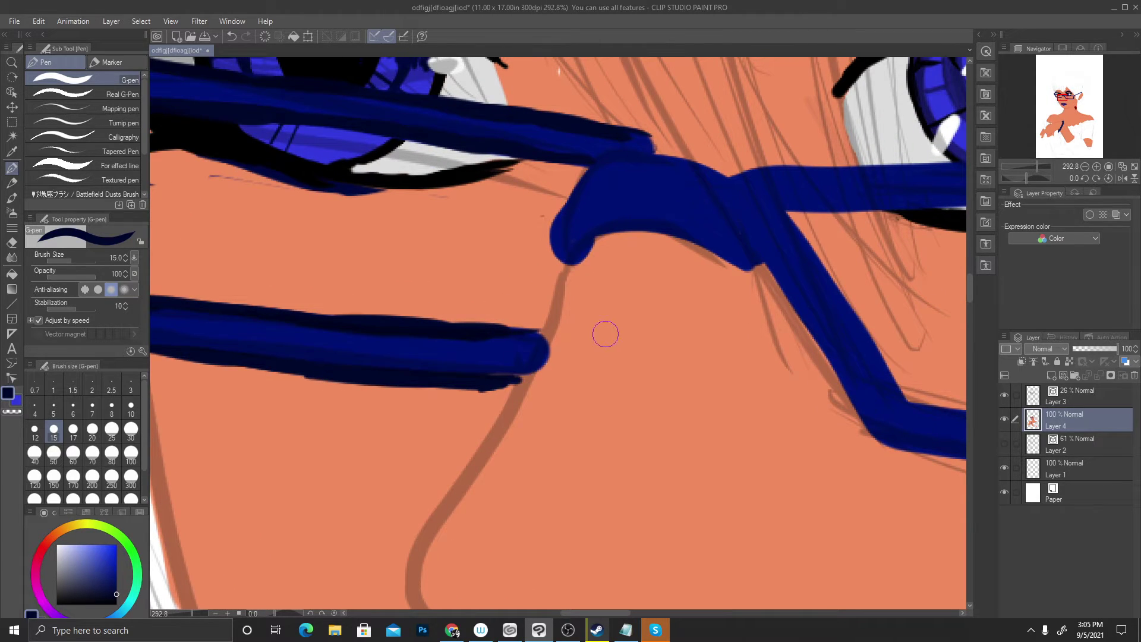
drag(488, 331, 546, 360)
mouse_move(497, 379)
mouse_down()
mouse_move(514, 383)
mouse_move(505, 382)
mouse_up()
drag(501, 331, 534, 334)
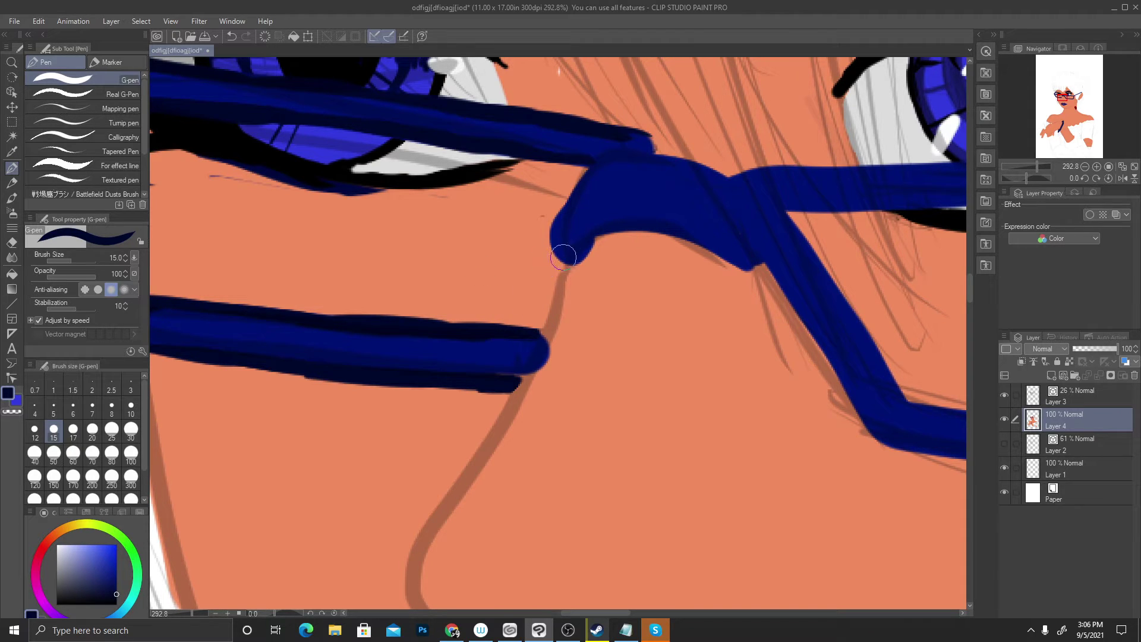
mouse_move(564, 257)
mouse_down()
mouse_move(573, 205)
mouse_move(555, 240)
mouse_move(582, 181)
mouse_move(563, 218)
mouse_move(589, 168)
mouse_move(614, 153)
mouse_move(597, 160)
mouse_move(713, 176)
mouse_up()
mouse_move(609, 214)
mouse_down()
mouse_move(560, 251)
mouse_move(630, 235)
mouse_move(613, 235)
mouse_move(759, 265)
mouse_move(737, 180)
mouse_move(633, 132)
mouse_move(649, 152)
mouse_move(620, 130)
mouse_up()
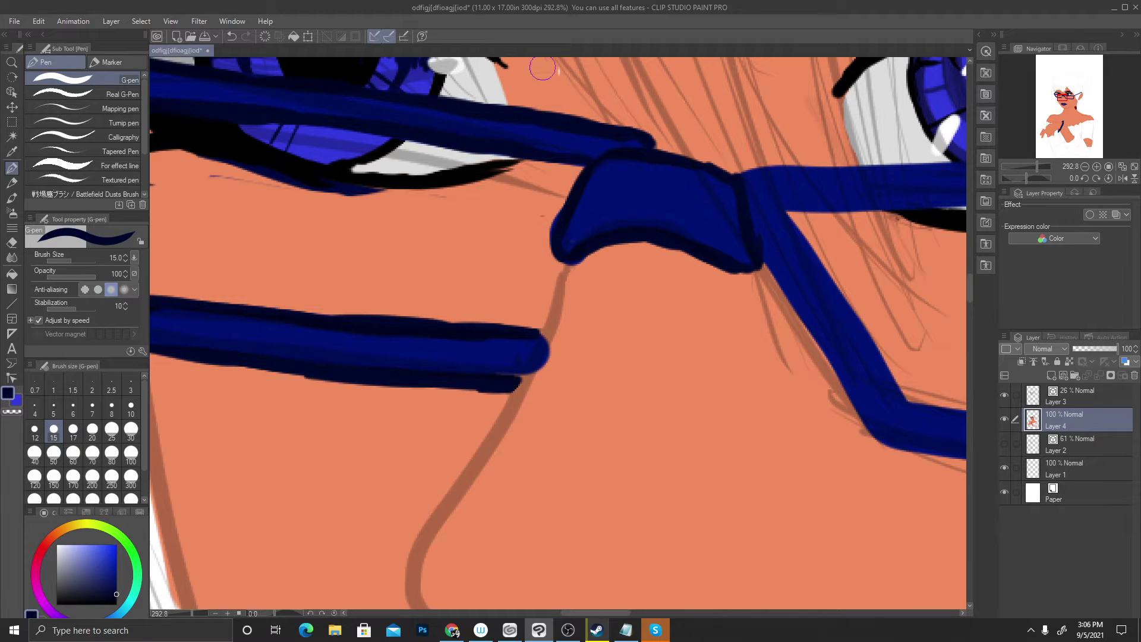
Outline the outside edge of the right lens's frame along its slanted side, lower rim and outer corner with darker blue
scroll(557, 184, down, 7)
scroll(544, 240, down, 1)
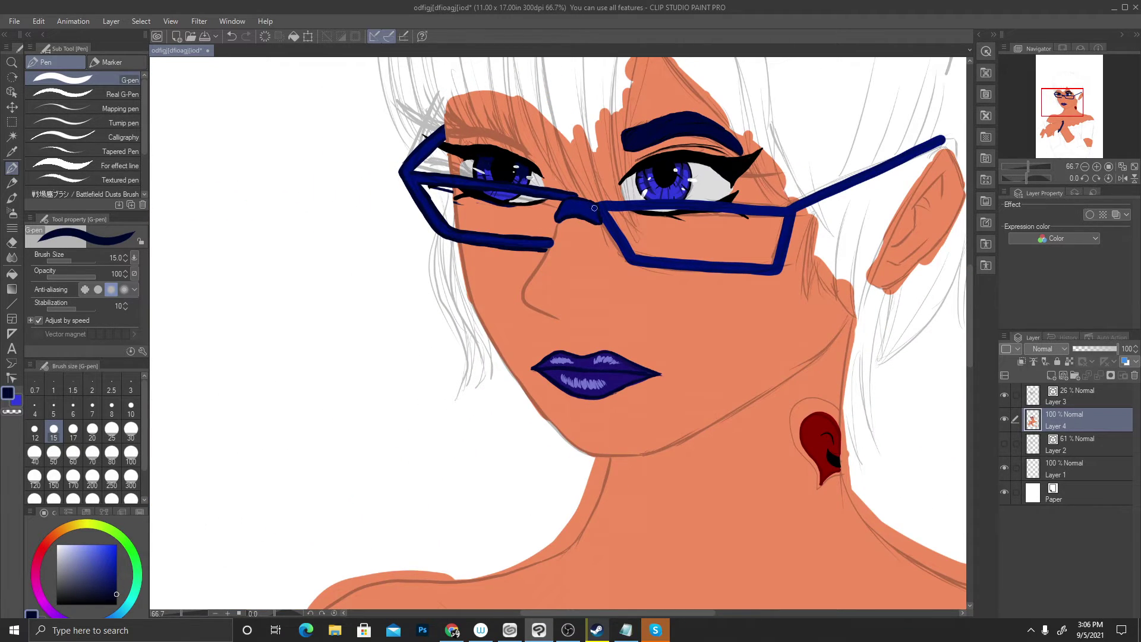
scroll(661, 228, down, 2)
scroll(724, 215, up, 3)
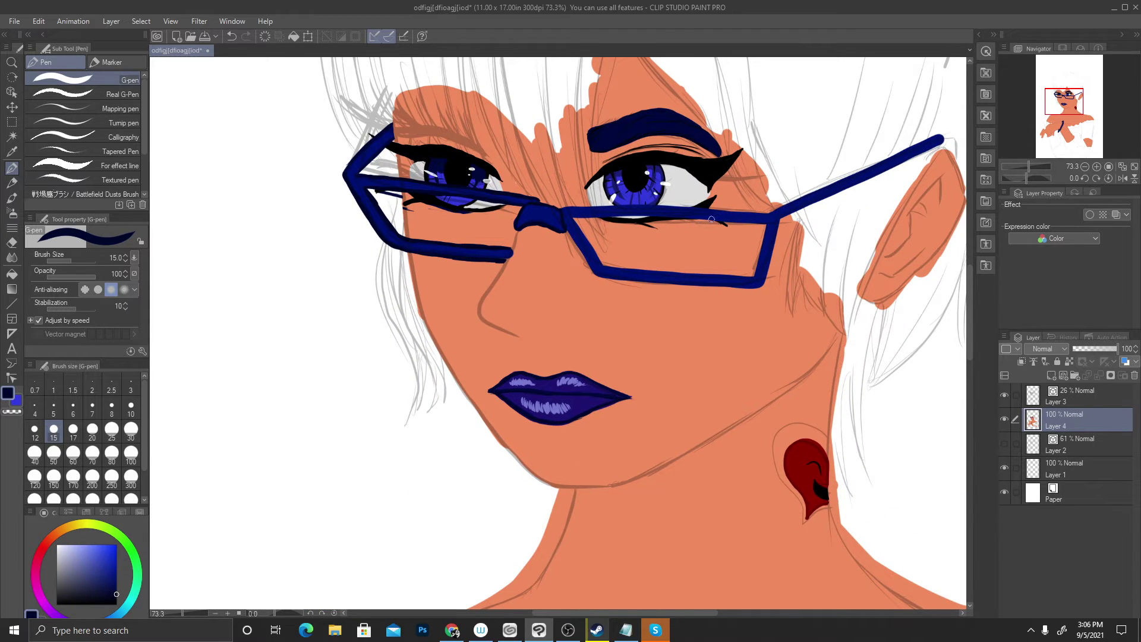
scroll(712, 220, up, 2)
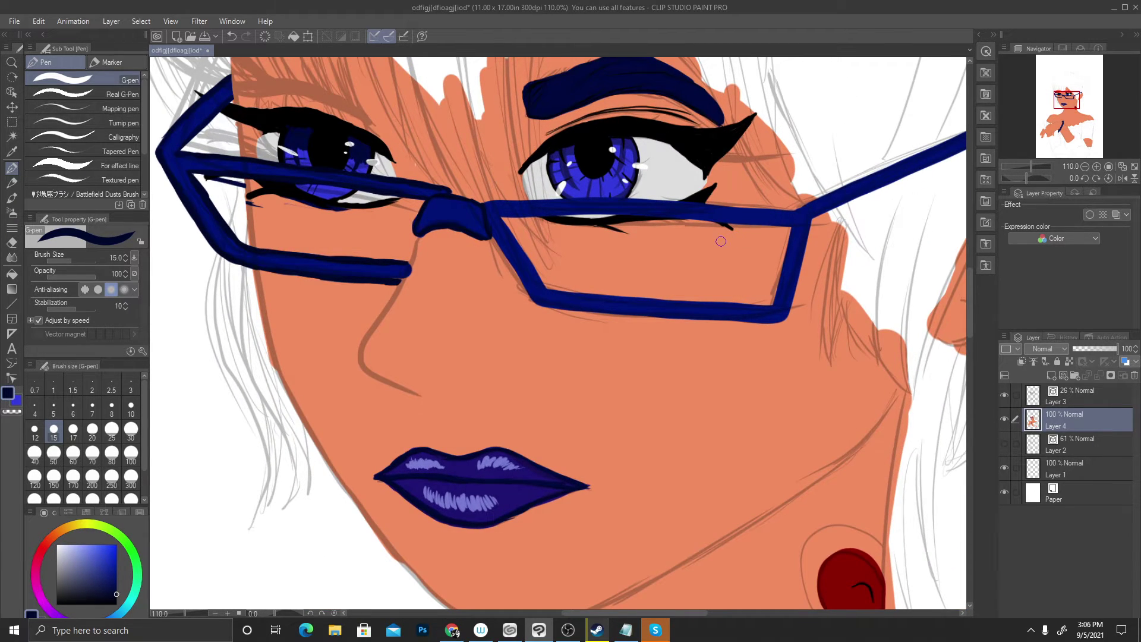
scroll(573, 213, down, 4)
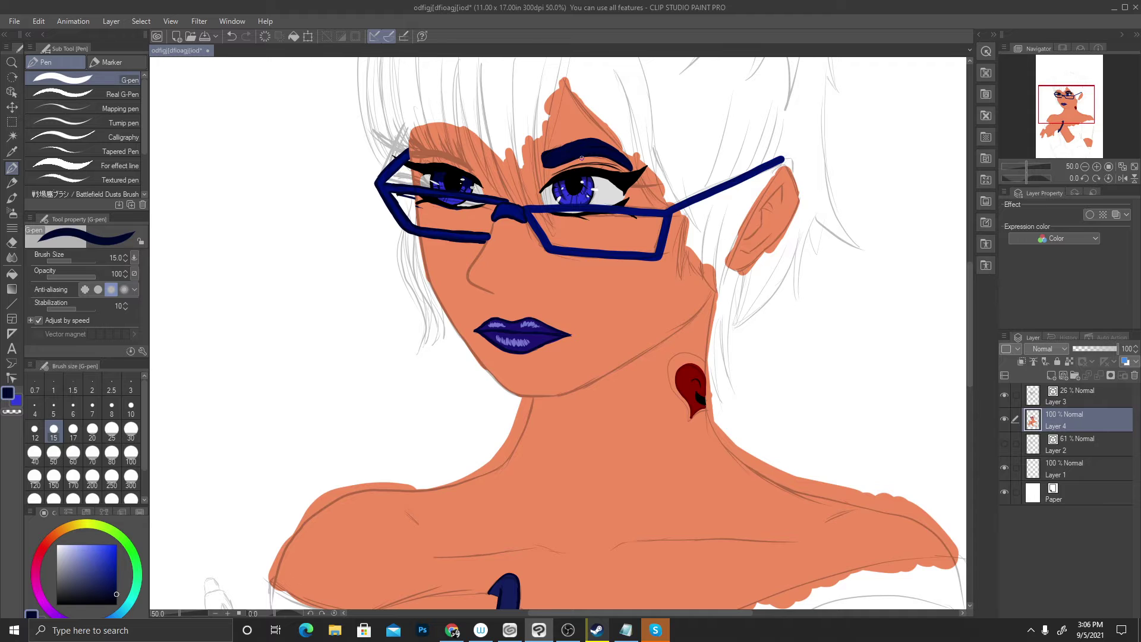
scroll(581, 158, up, 5)
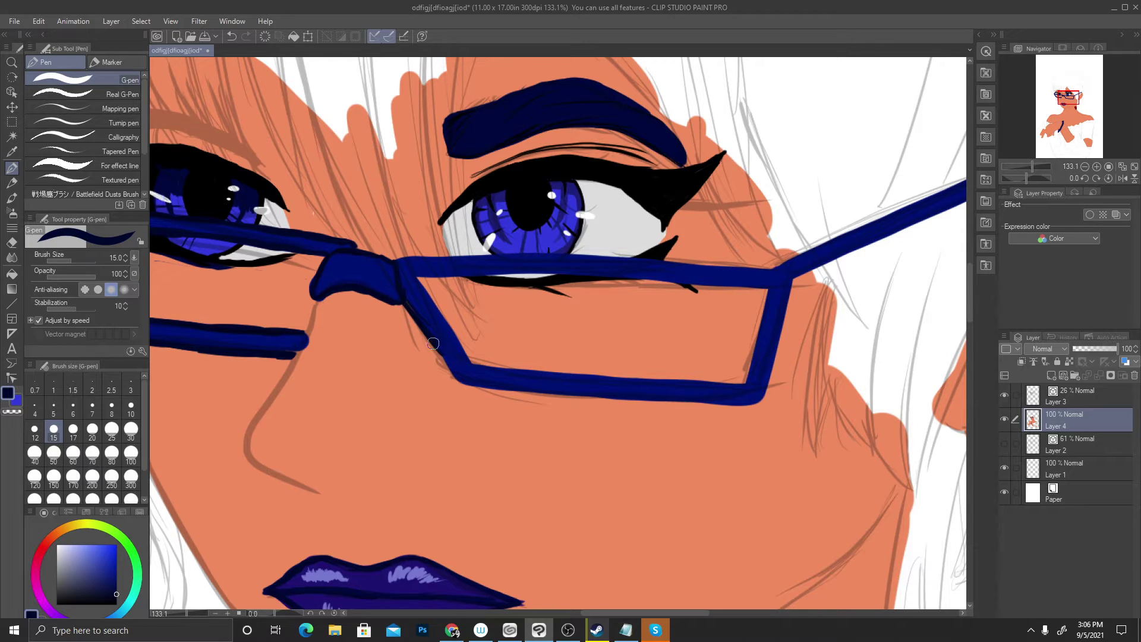
mouse_move(407, 304)
mouse_down()
mouse_move(454, 372)
mouse_move(408, 309)
mouse_up()
mouse_move(455, 374)
mouse_down()
mouse_move(510, 394)
mouse_move(469, 384)
mouse_move(721, 409)
mouse_up()
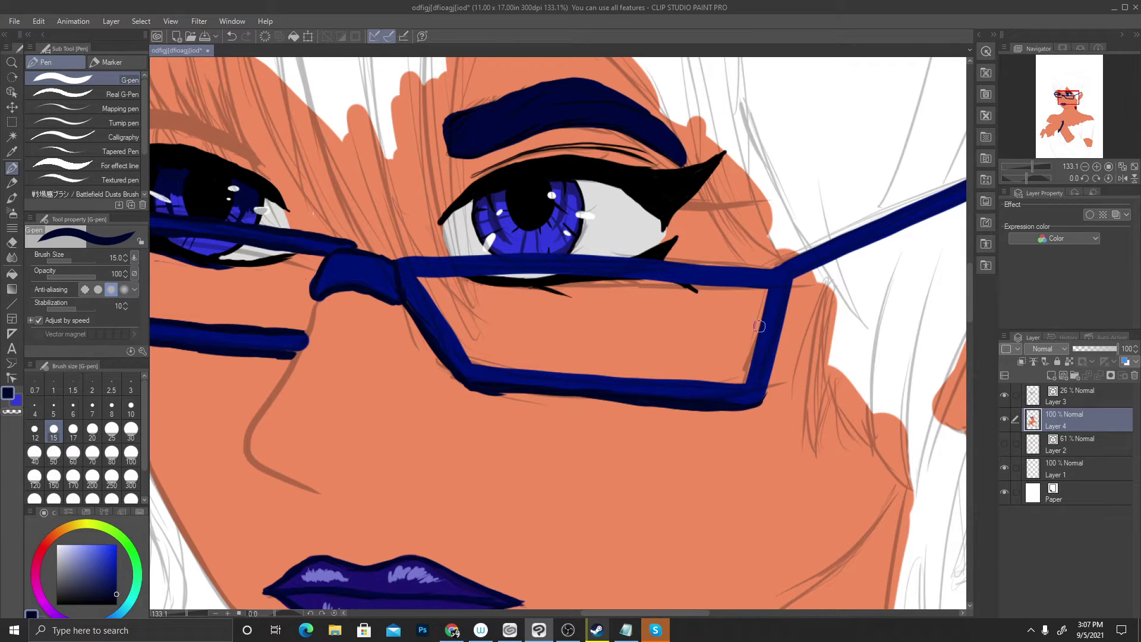
mouse_move(761, 401)
mouse_down()
mouse_move(792, 278)
mouse_move(767, 396)
mouse_up()
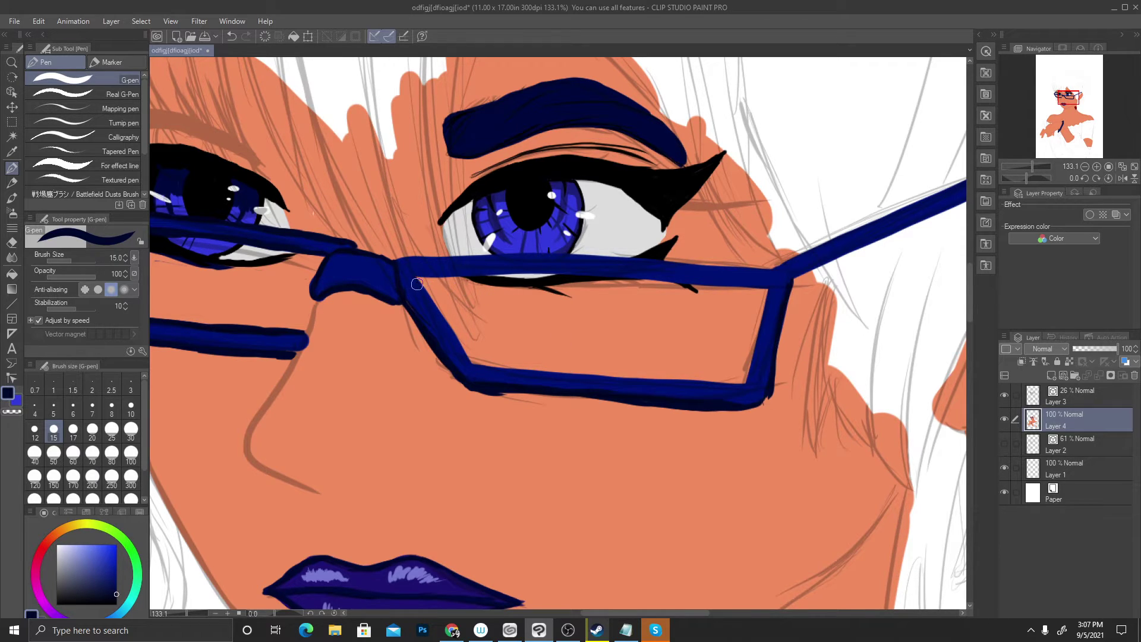
Outline the inner edge of the right lens's frame all around and the top edge of its upper rim with darker blue
mouse_move(416, 285)
mouse_down()
mouse_move(472, 360)
mouse_move(465, 350)
mouse_move(482, 358)
mouse_move(475, 364)
mouse_move(506, 368)
mouse_move(477, 366)
mouse_move(524, 373)
mouse_move(476, 367)
mouse_move(752, 384)
mouse_move(697, 383)
mouse_move(729, 359)
mouse_move(757, 368)
mouse_move(749, 381)
mouse_move(749, 337)
mouse_up()
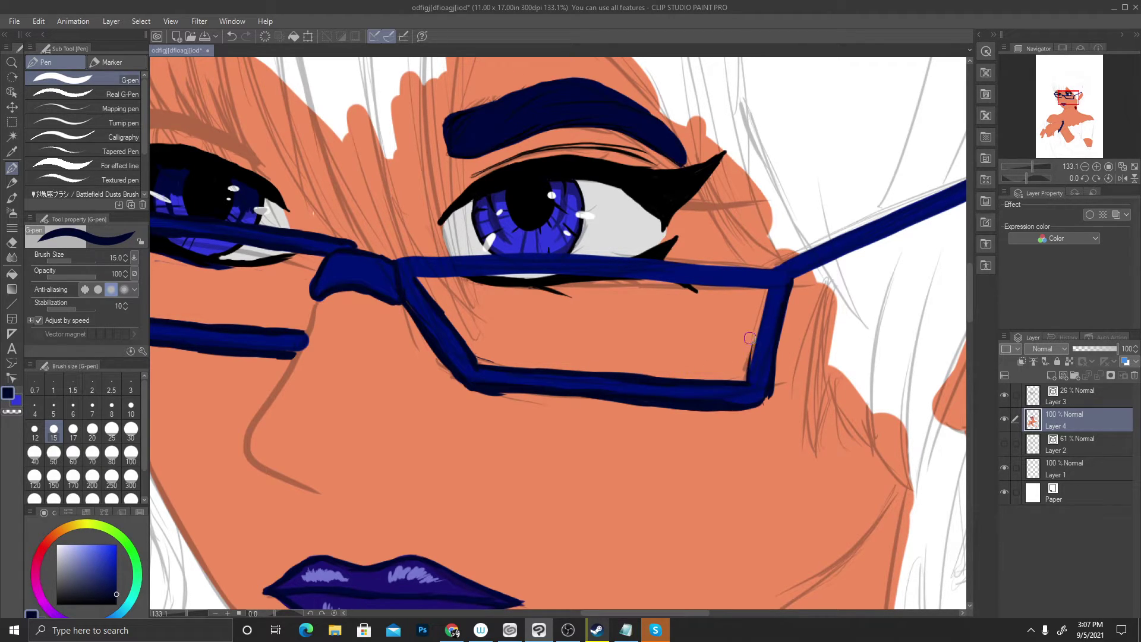
drag(745, 380, 765, 284)
drag(751, 360, 767, 289)
mouse_move(423, 273)
mouse_down()
mouse_move(451, 279)
mouse_move(416, 279)
mouse_move(563, 270)
mouse_move(765, 287)
mouse_up()
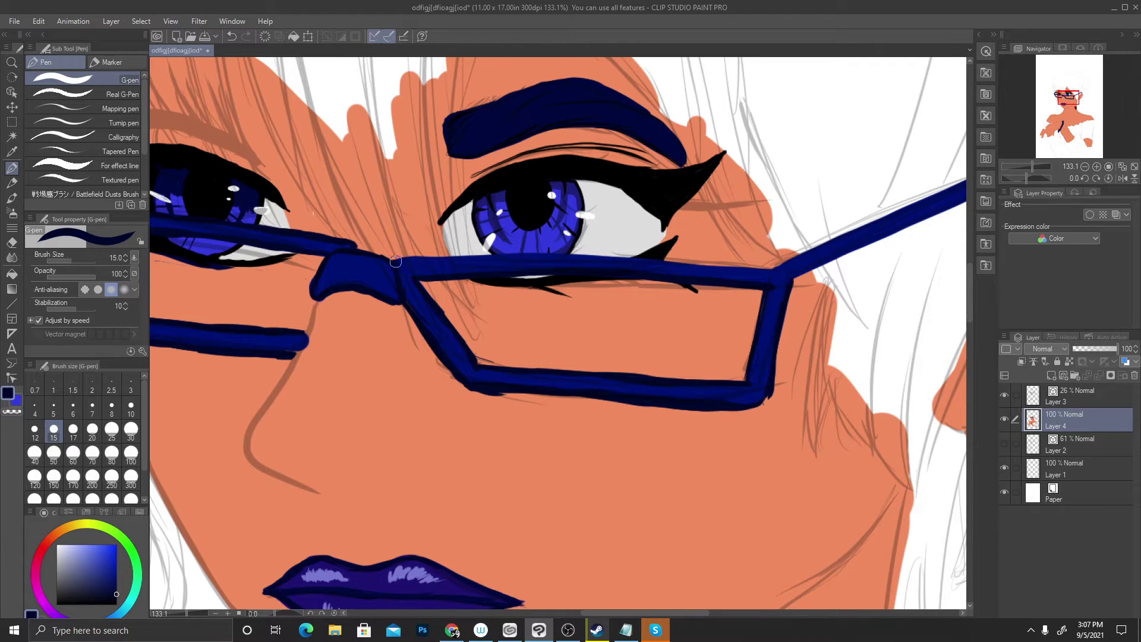
drag(395, 261, 788, 268)
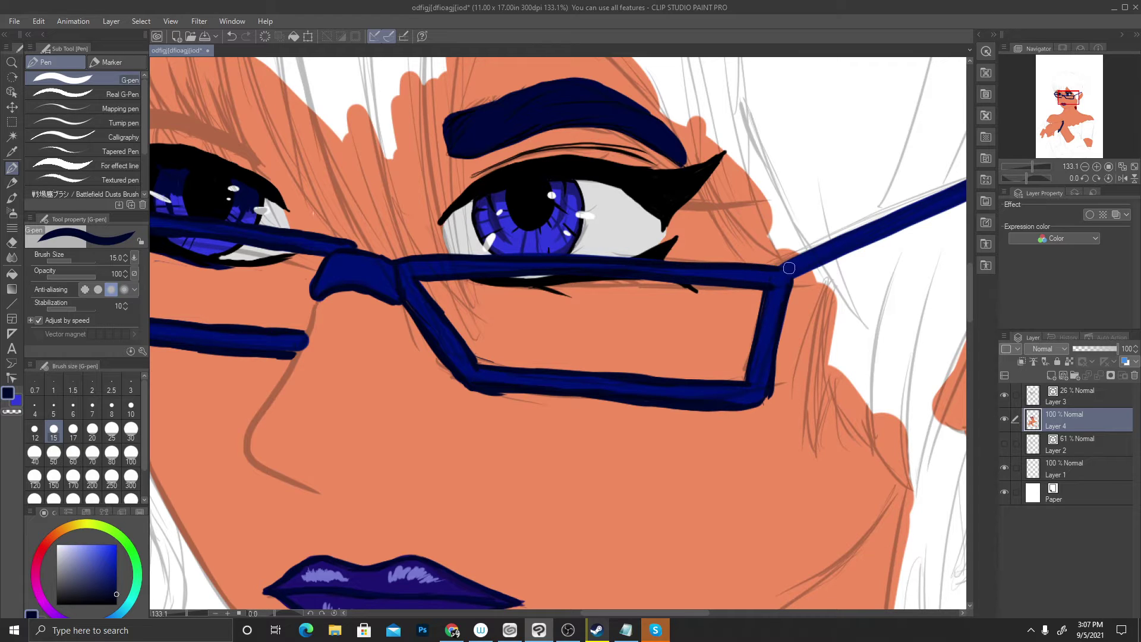
scroll(704, 283, down, 2)
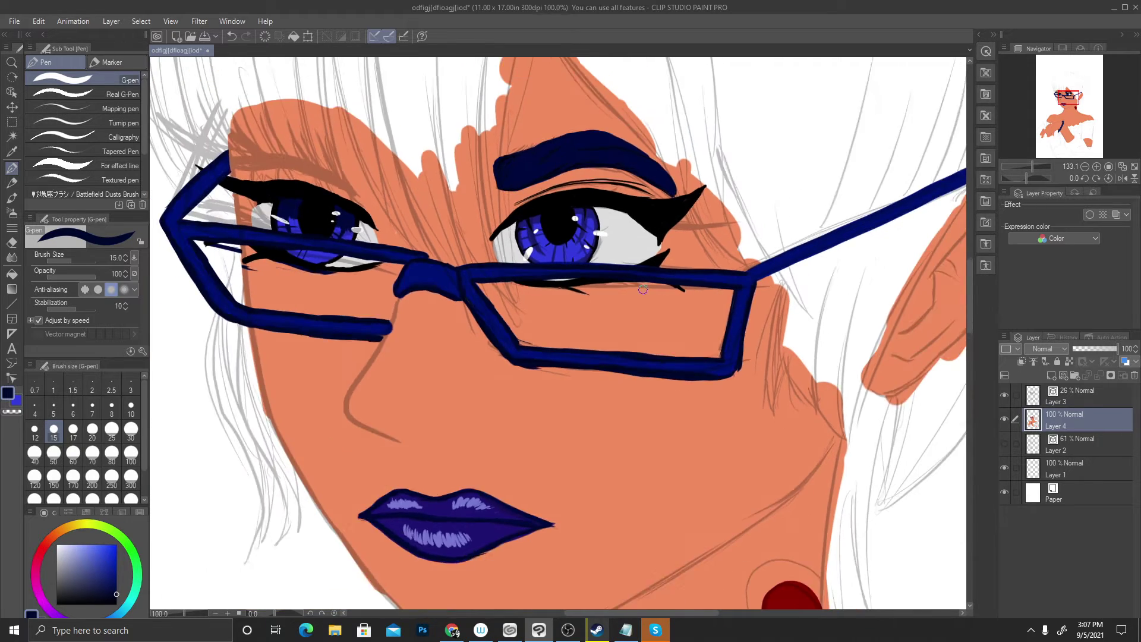
scroll(850, 215, up, 2)
scroll(844, 218, up, 2)
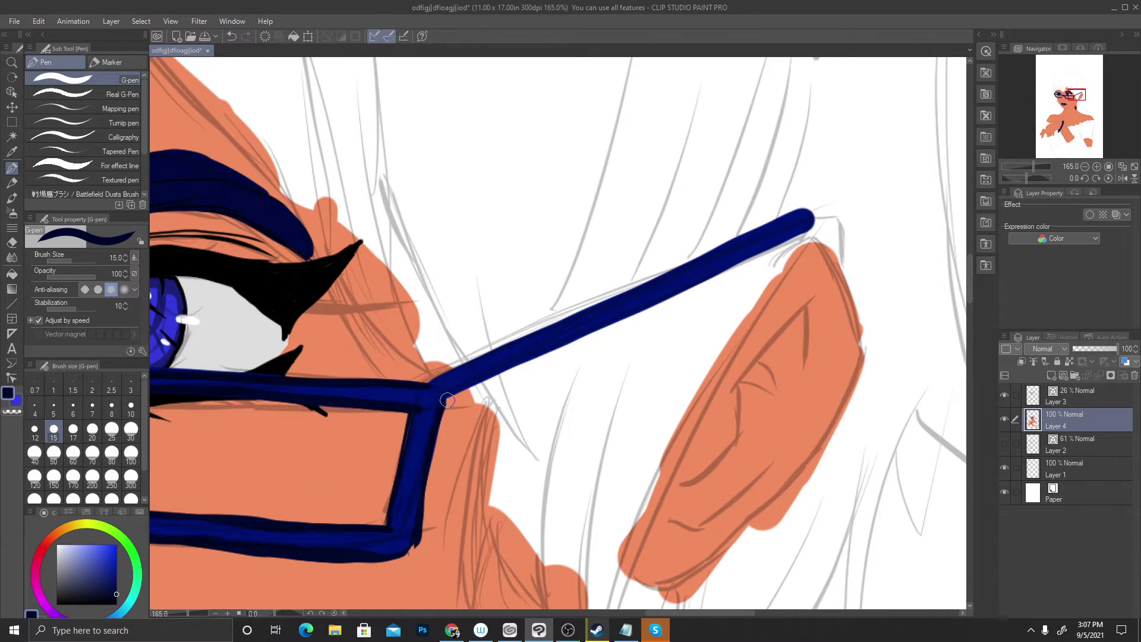
mouse_move(444, 395)
mouse_down()
mouse_move(465, 383)
mouse_move(446, 399)
mouse_move(472, 381)
mouse_move(454, 405)
mouse_move(445, 399)
mouse_move(507, 363)
mouse_move(445, 403)
mouse_move(650, 279)
mouse_up()
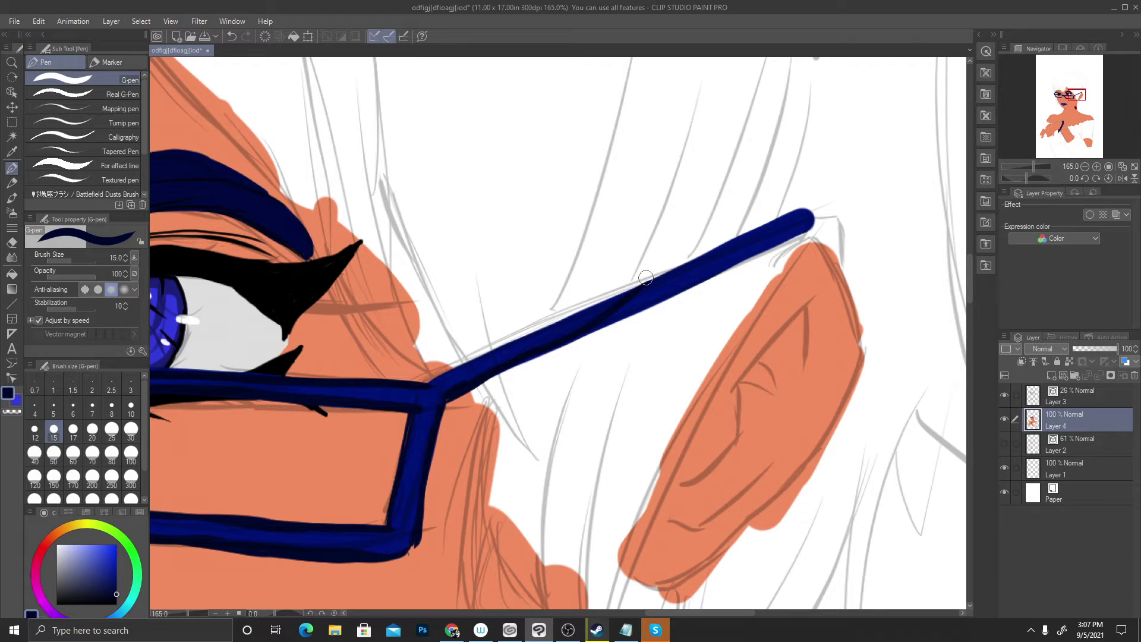
key(ctrl+z)
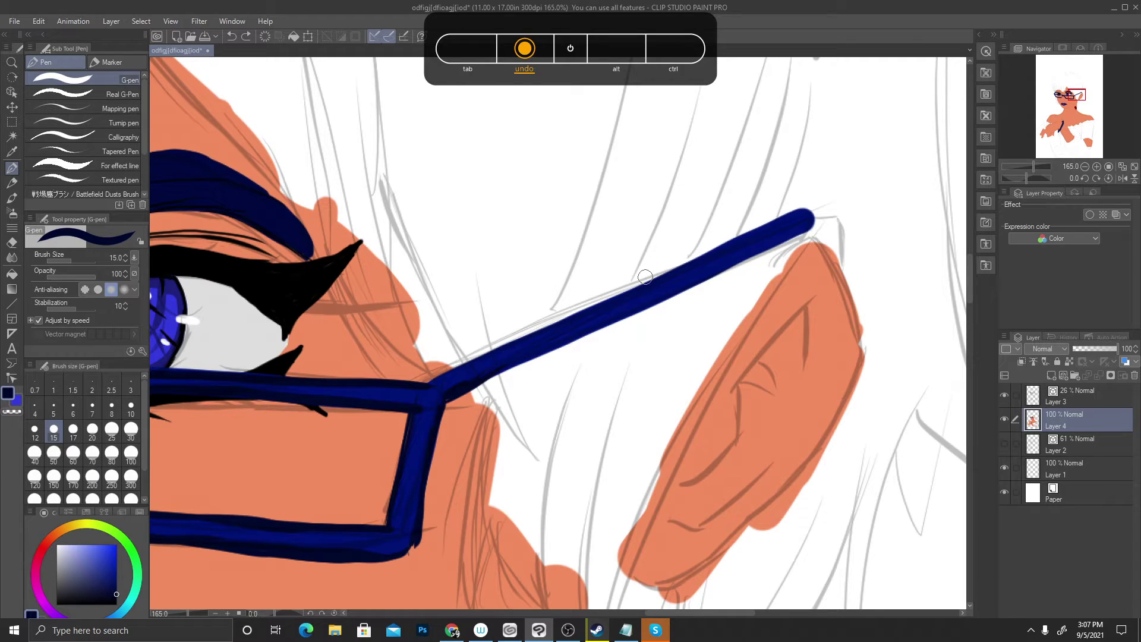
scroll(701, 336, up, 2)
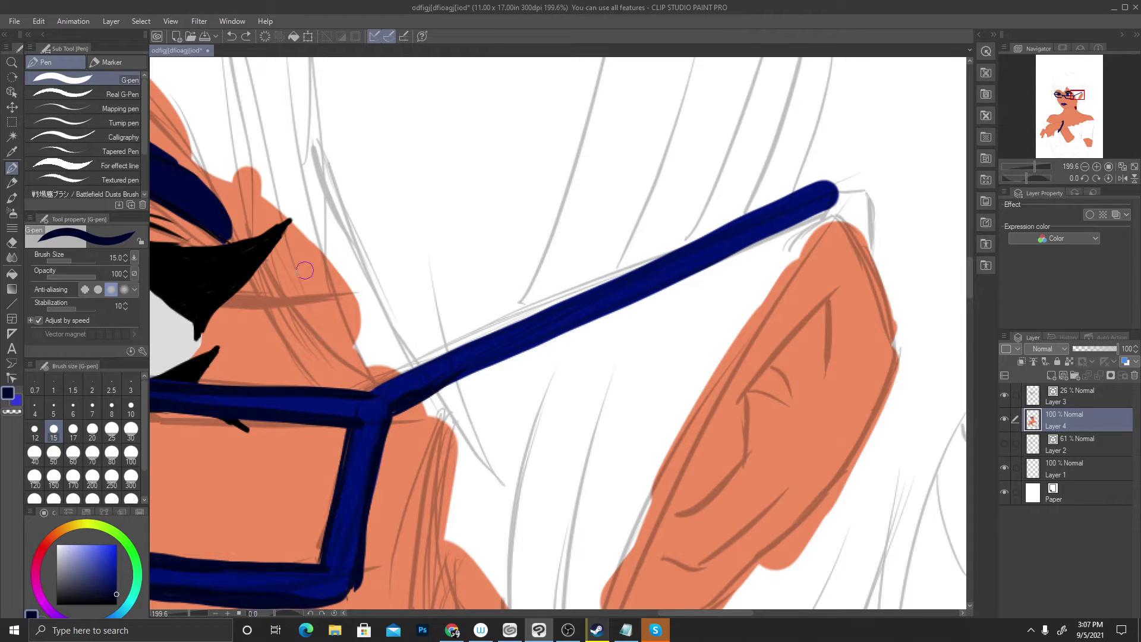
drag(367, 389, 813, 194)
key(ctrl+z)
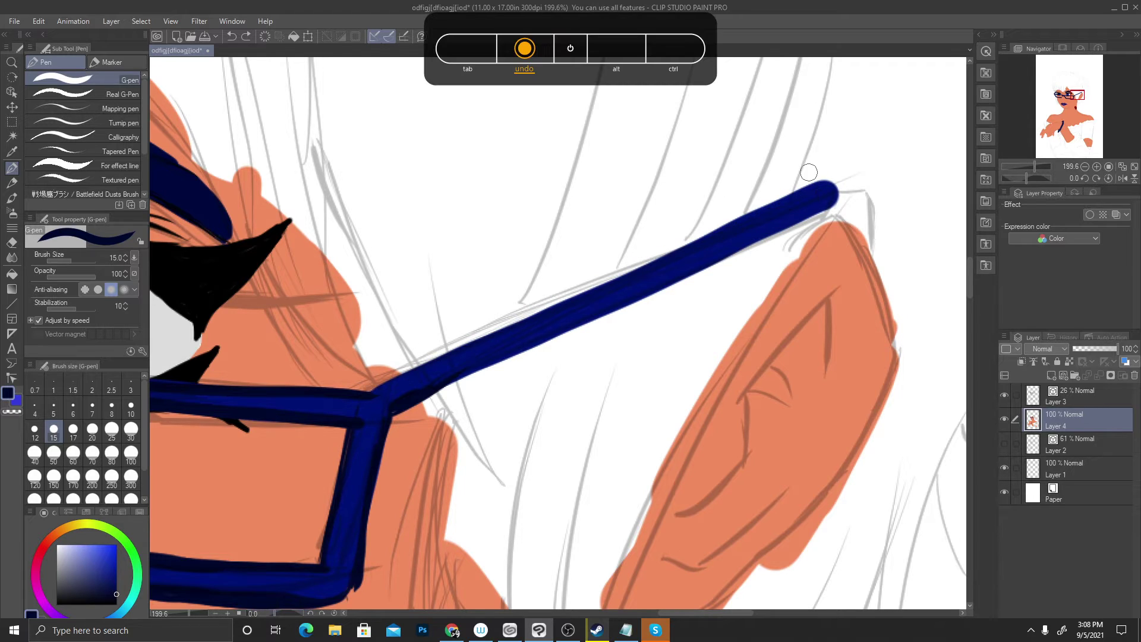
Draw darker blue straight lines along the glasses arm toward the ear, size 15 on its upper edge and size 5 on its lower edge
click(12, 304)
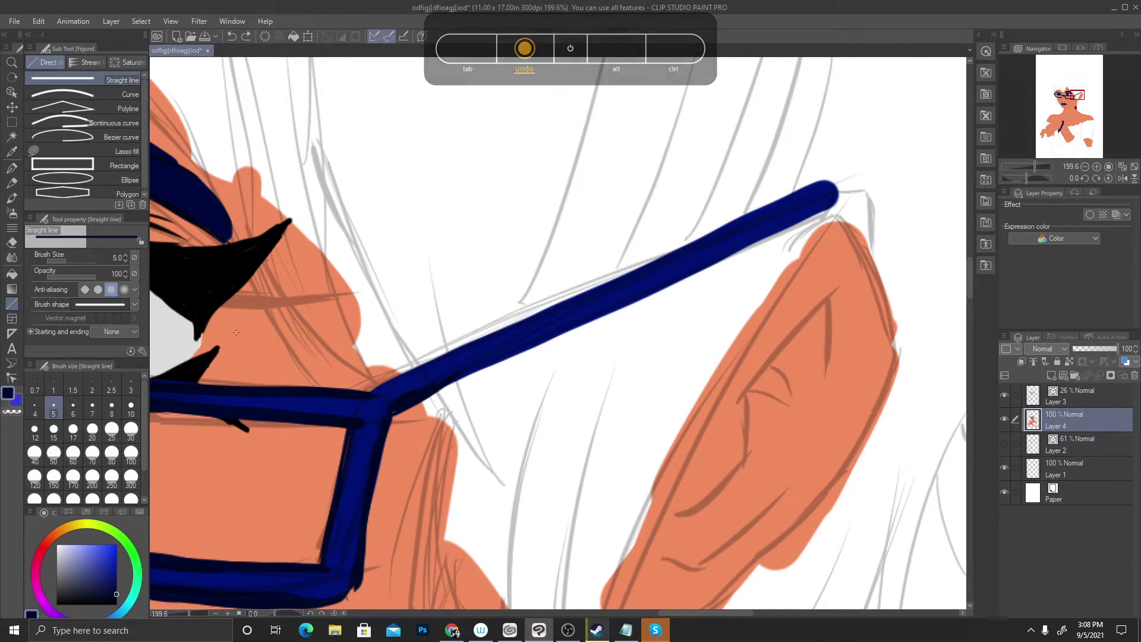
mouse_move(367, 397)
mouse_down()
mouse_move(582, 349)
mouse_move(803, 211)
mouse_move(820, 186)
mouse_up()
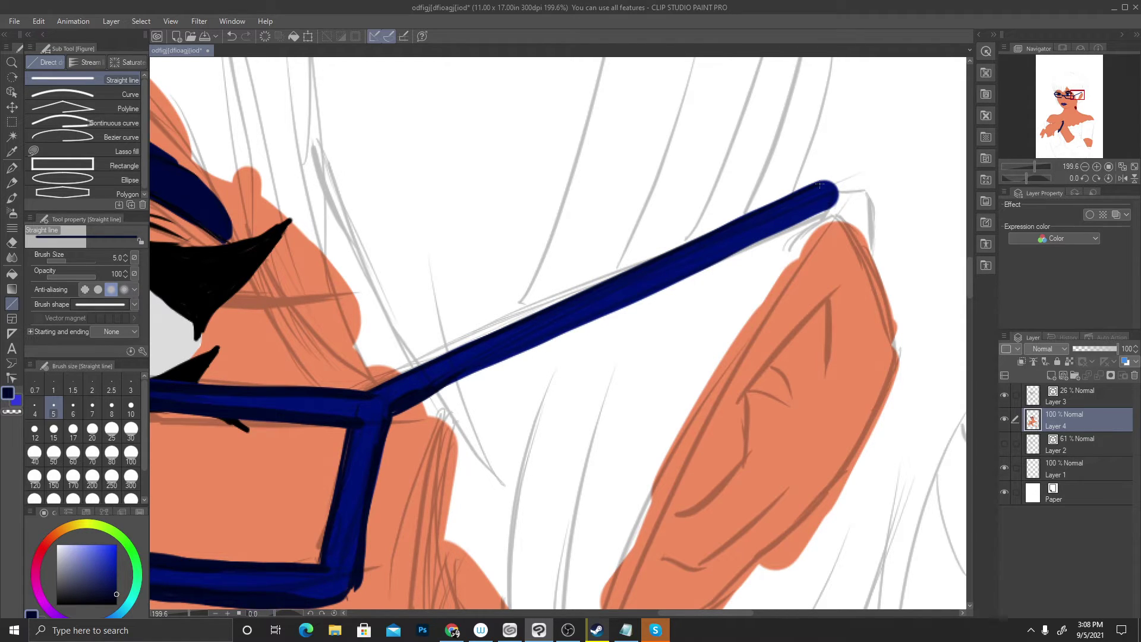
click(53, 429)
mouse_move(364, 393)
mouse_down()
mouse_move(719, 262)
mouse_move(826, 189)
mouse_up()
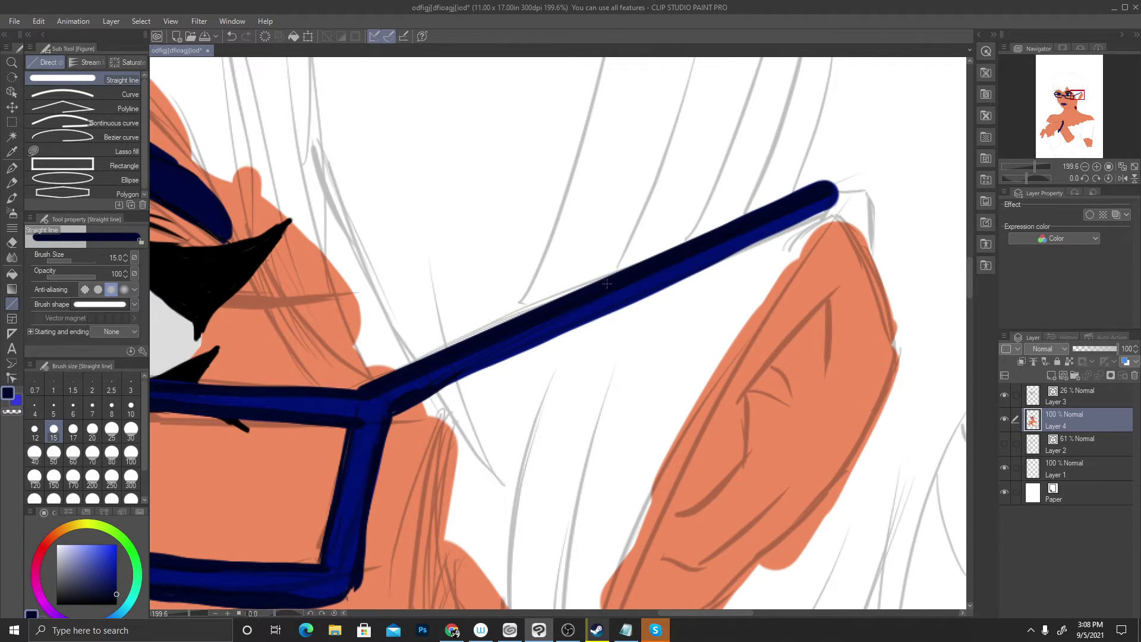
click(53, 410)
mouse_move(391, 411)
mouse_down()
mouse_move(714, 318)
mouse_move(835, 205)
mouse_up()
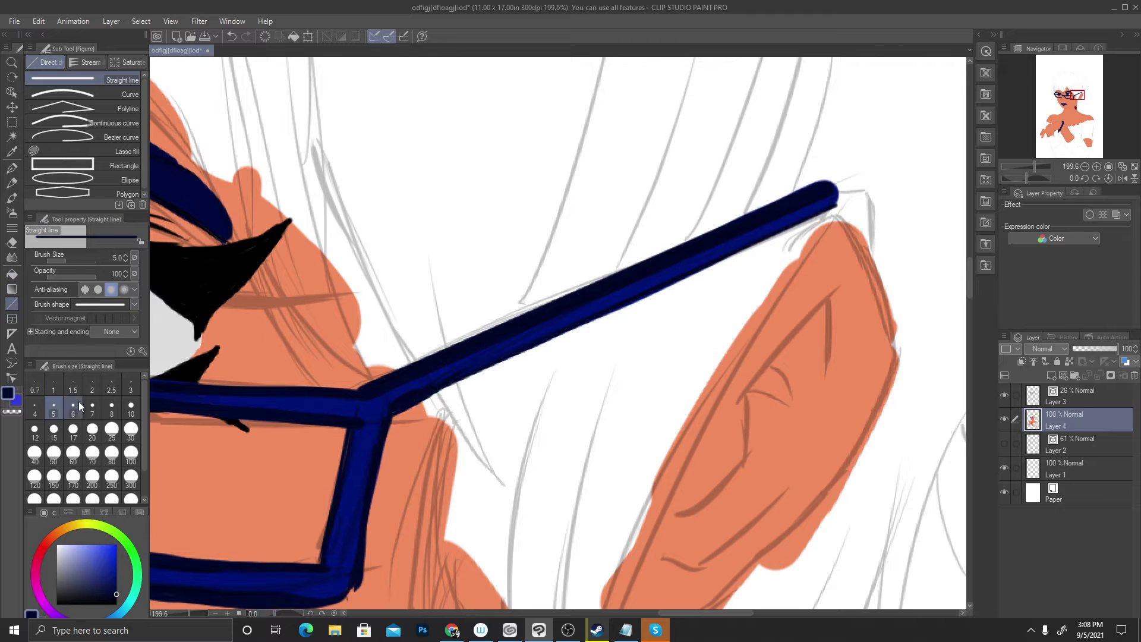
Choose a bright yellow-green and paint the tip of the glasses arm above the ear with the G-pen at size 15
click(90, 523)
click(108, 550)
drag(107, 551, 117, 548)
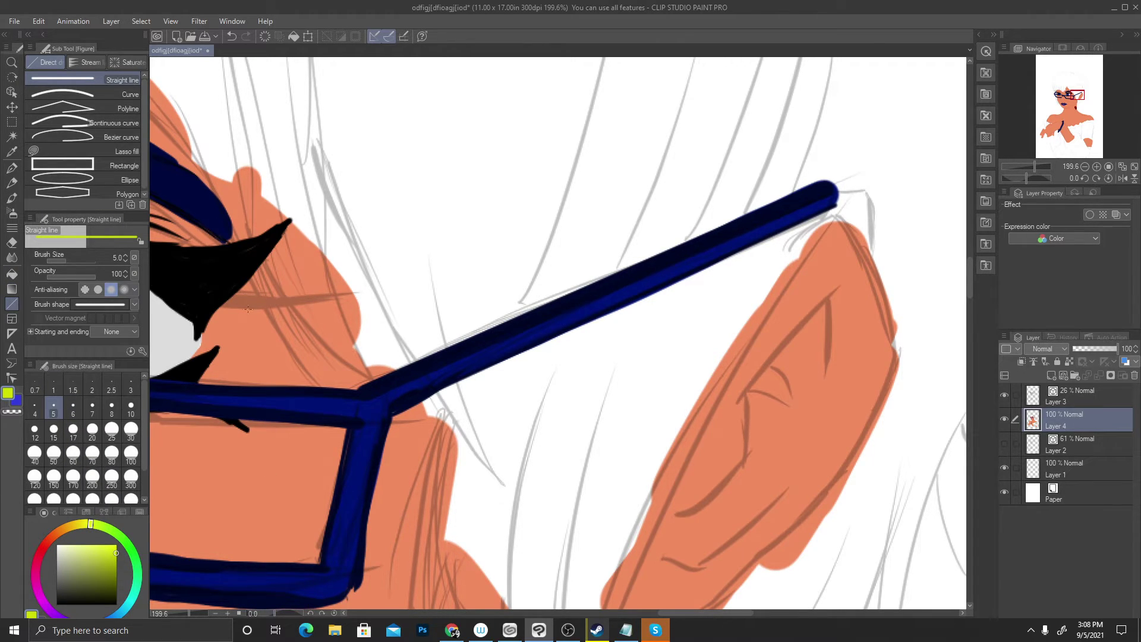
scroll(248, 310, down, 3)
scroll(548, 244, up, 3)
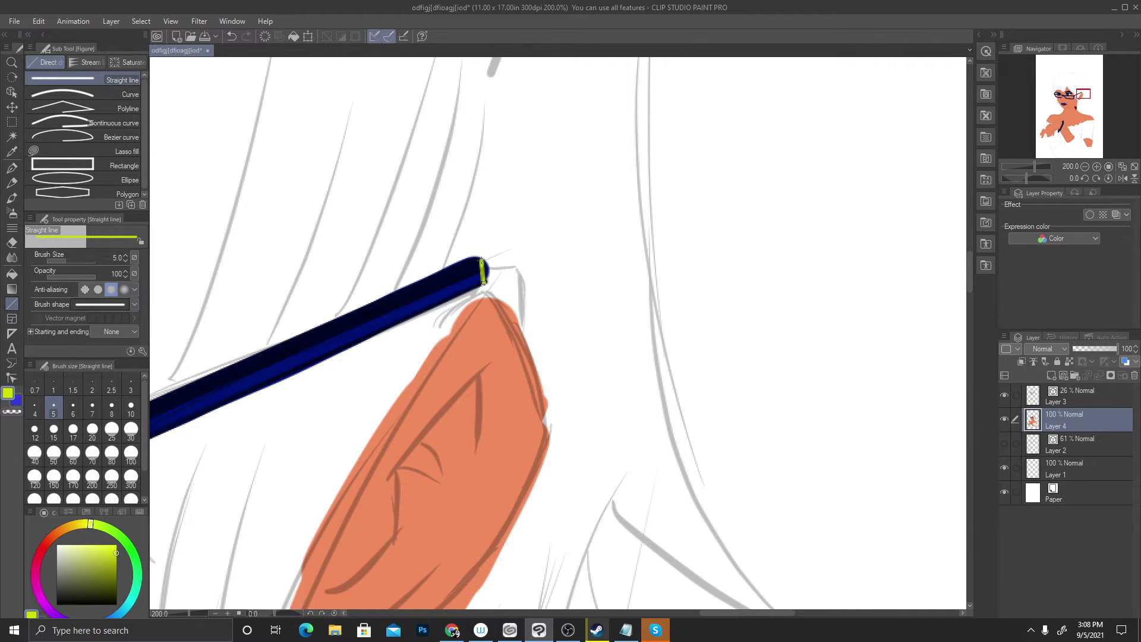
drag(481, 261, 490, 263)
key(ctrl+z)
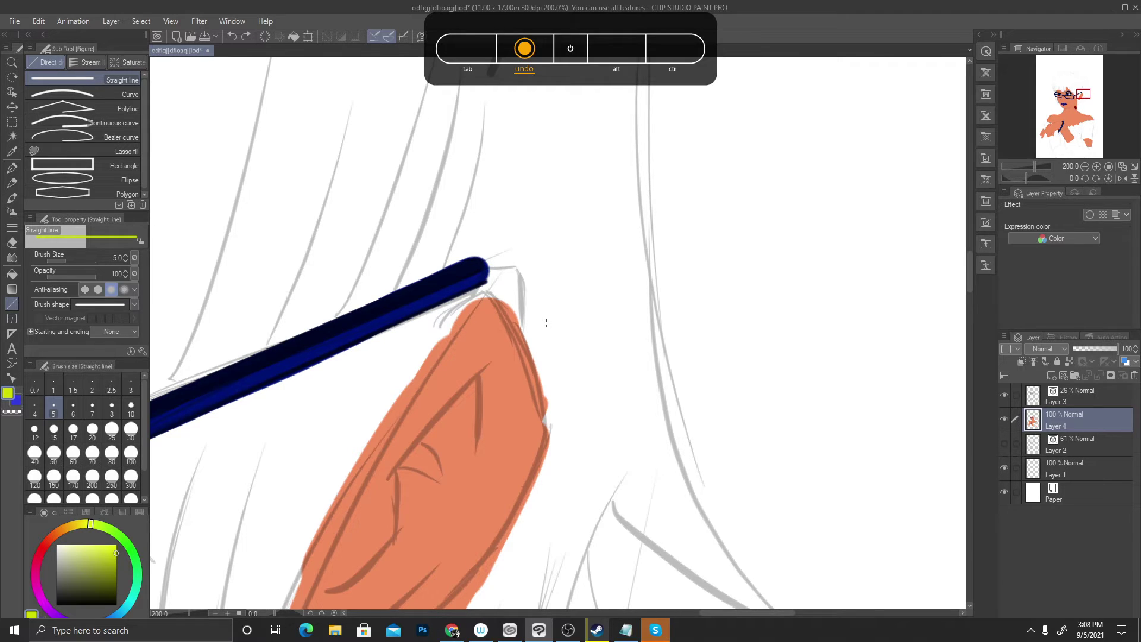
click(12, 169)
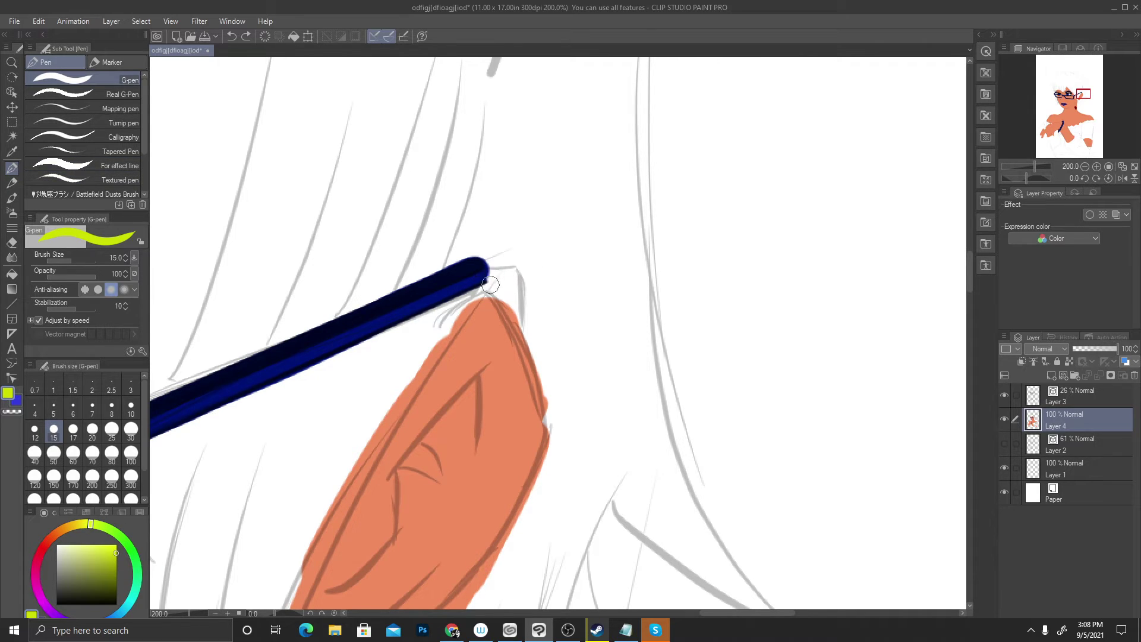
mouse_move(485, 263)
mouse_down()
mouse_move(475, 258)
mouse_move(501, 299)
mouse_up()
mouse_move(479, 257)
mouse_down()
mouse_move(510, 249)
mouse_move(525, 272)
mouse_move(525, 328)
mouse_up()
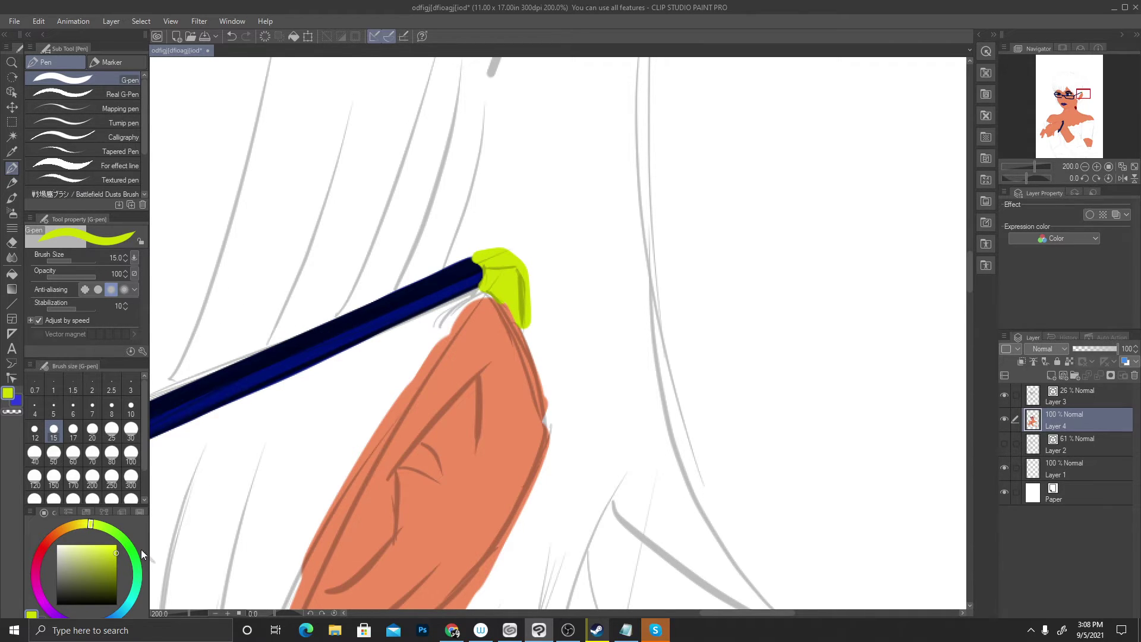
Shade the edges of the yellow-green arm tip with a darker yellow-green and pick up white from the canvas
click(114, 562)
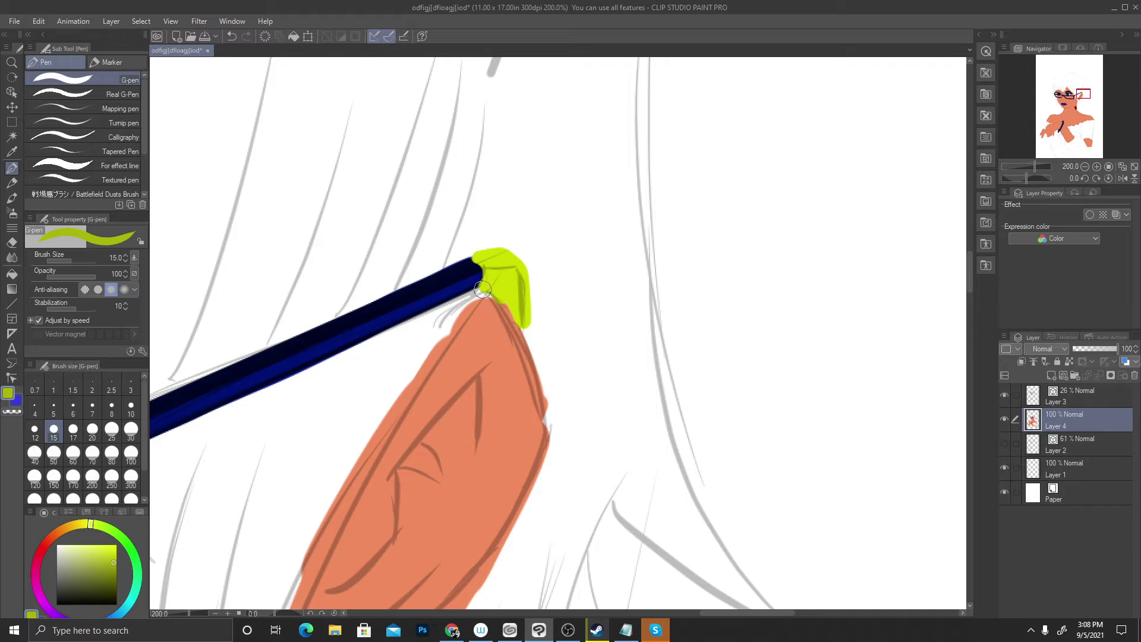
mouse_move(483, 289)
mouse_down()
mouse_move(522, 328)
mouse_move(527, 270)
mouse_move(528, 287)
mouse_move(510, 251)
mouse_move(477, 254)
mouse_move(483, 270)
mouse_move(479, 252)
mouse_move(505, 247)
mouse_move(518, 260)
mouse_move(474, 255)
mouse_move(481, 290)
mouse_move(483, 274)
mouse_move(515, 313)
mouse_up()
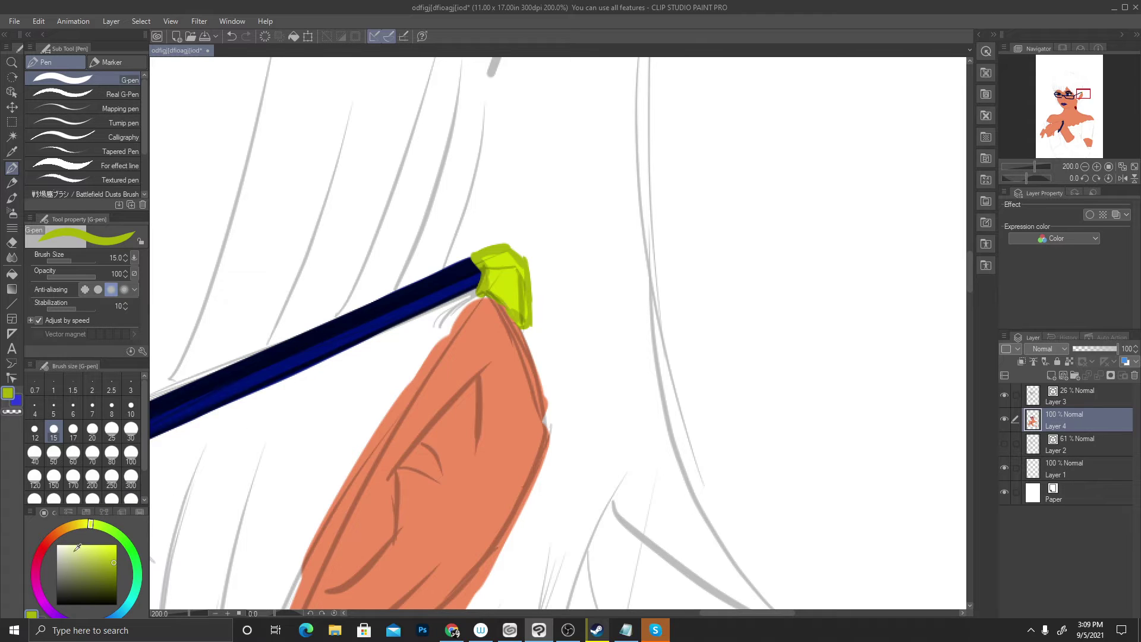
alt+click(527, 127)
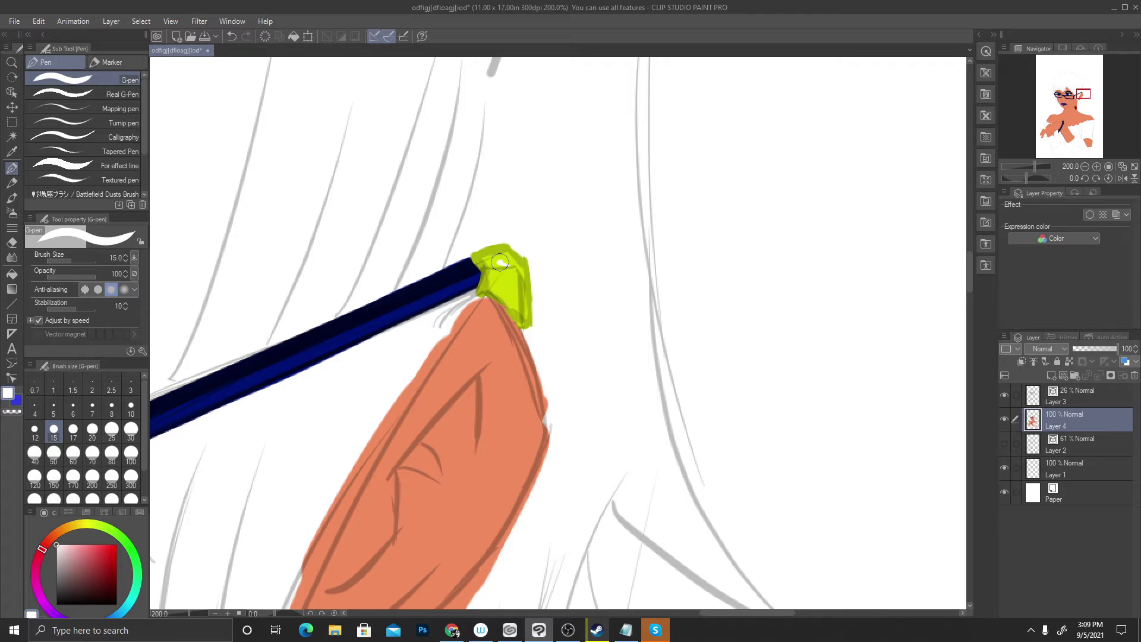
Paint a white highlight on the yellow-green arm tip and check the colouring with the Layer 3 sketch briefly hidden
drag(500, 265, 515, 294)
scroll(638, 314, down, 7)
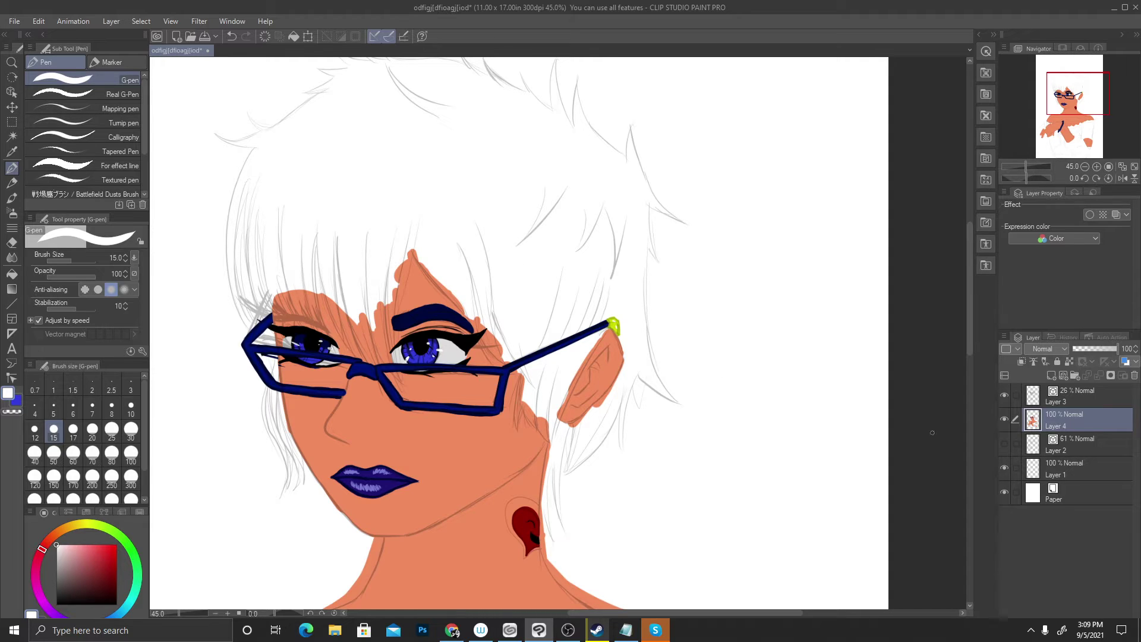
click(1004, 396)
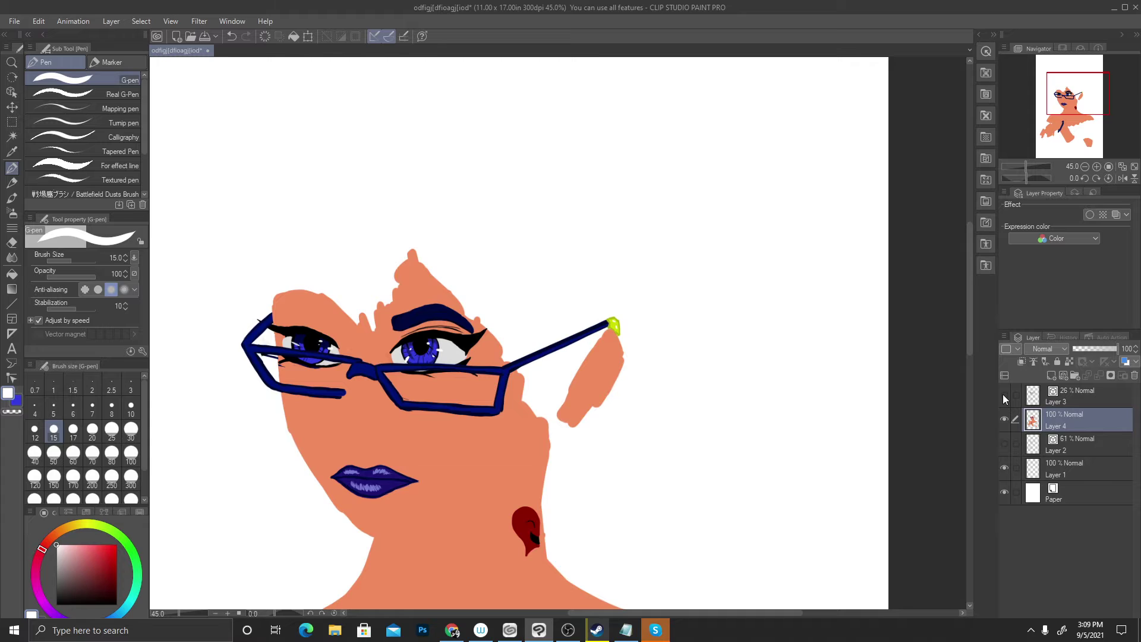
click(1003, 395)
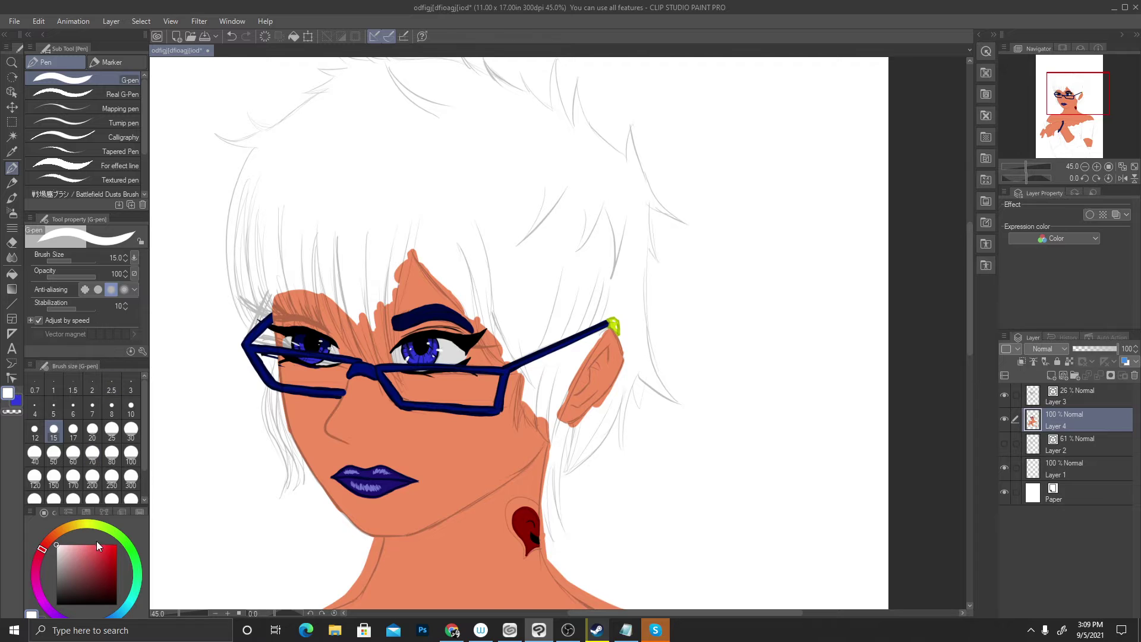
Pick up black from the upper eyelashes, duplicate Layer 4 and hide the original layer
scroll(270, 382, up, 4)
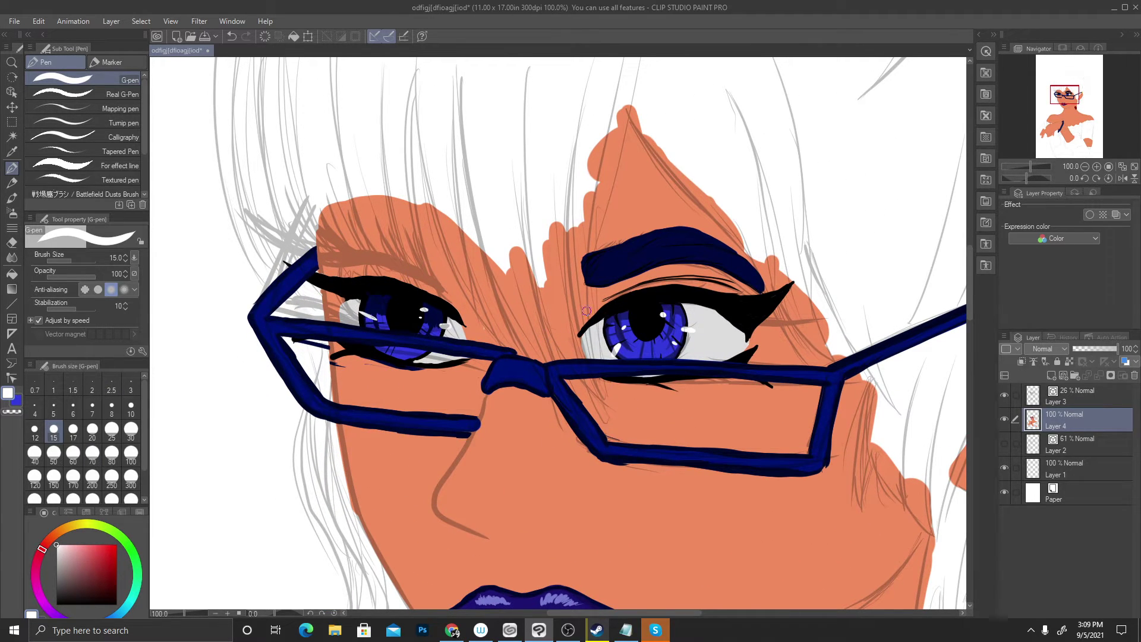
alt+click(690, 294)
scroll(508, 374, down, 2)
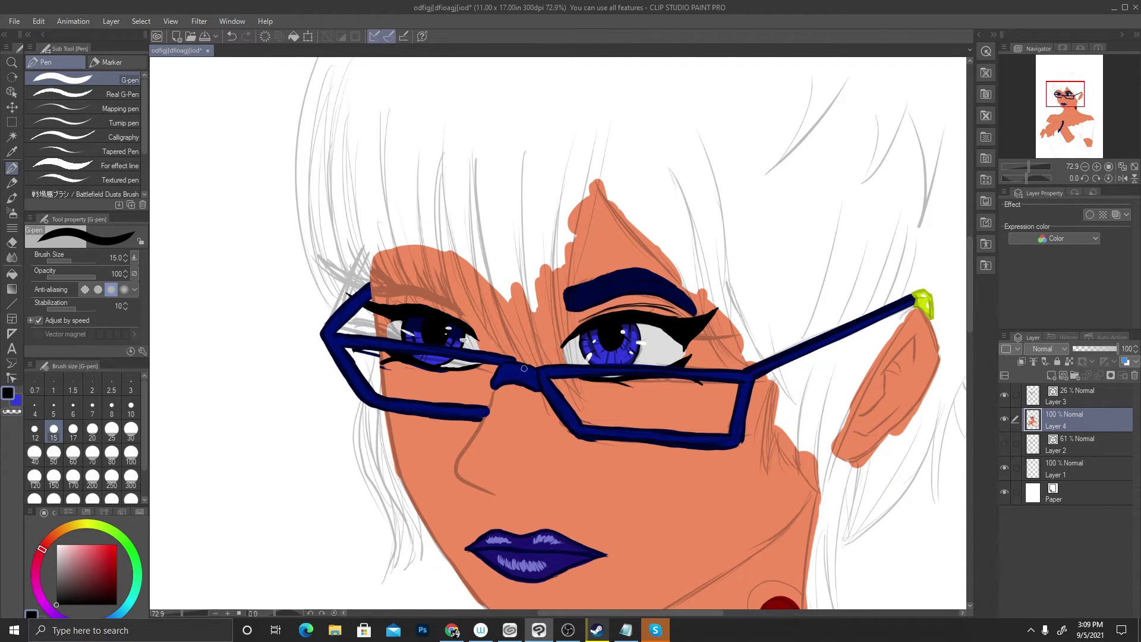
right_click(1073, 425)
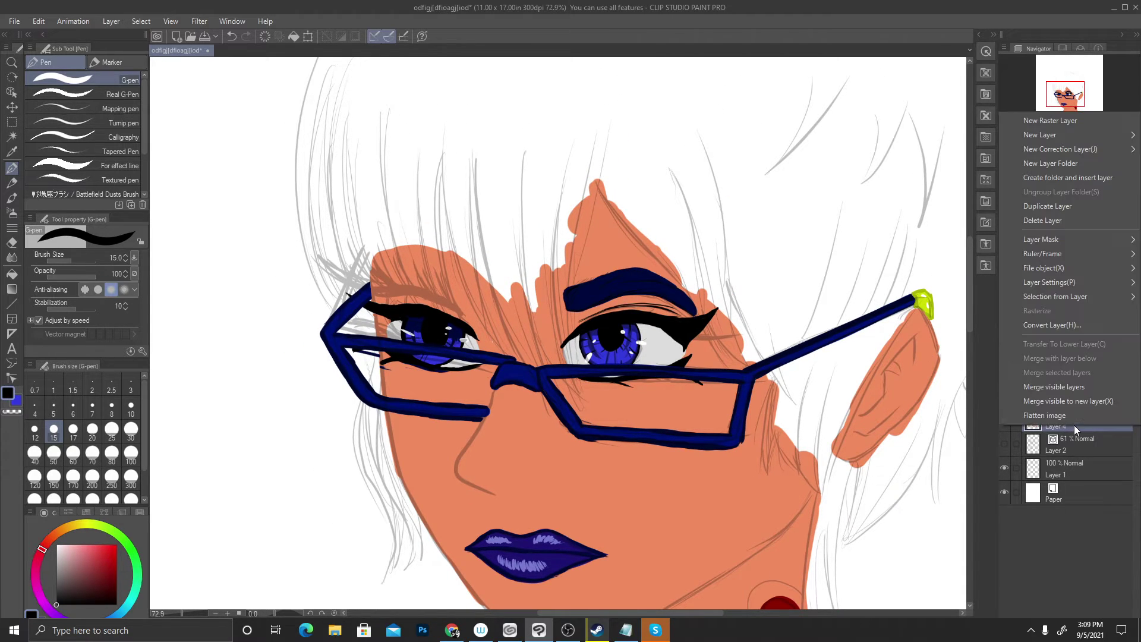
click(1061, 207)
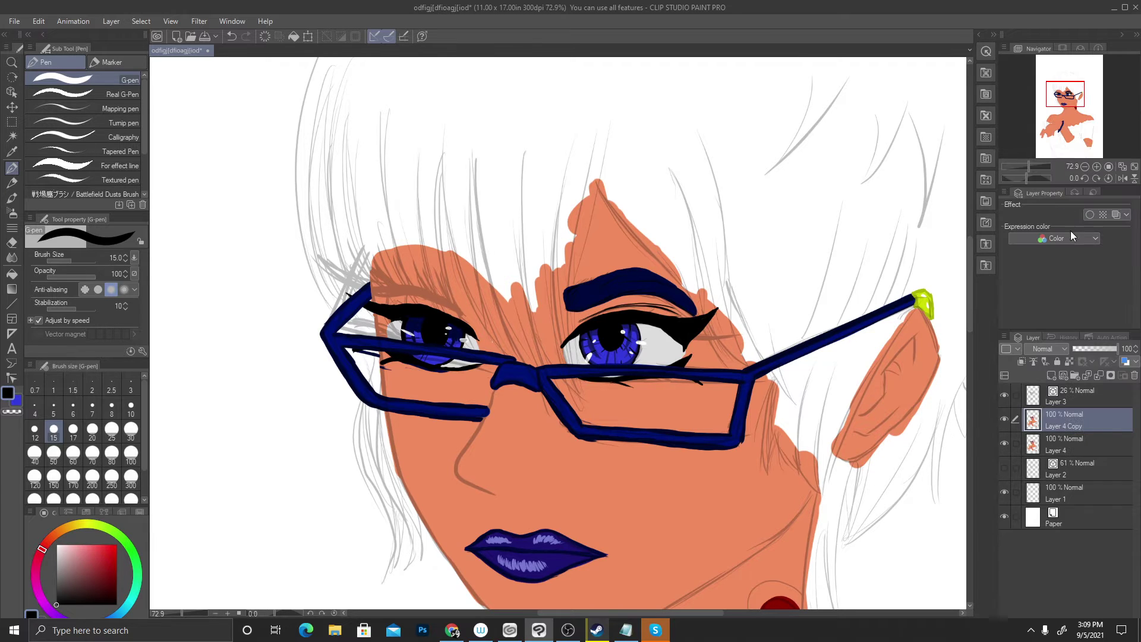
click(1005, 443)
Set the G-pen to size 30 and choose a near-black grey for the hair
click(131, 431)
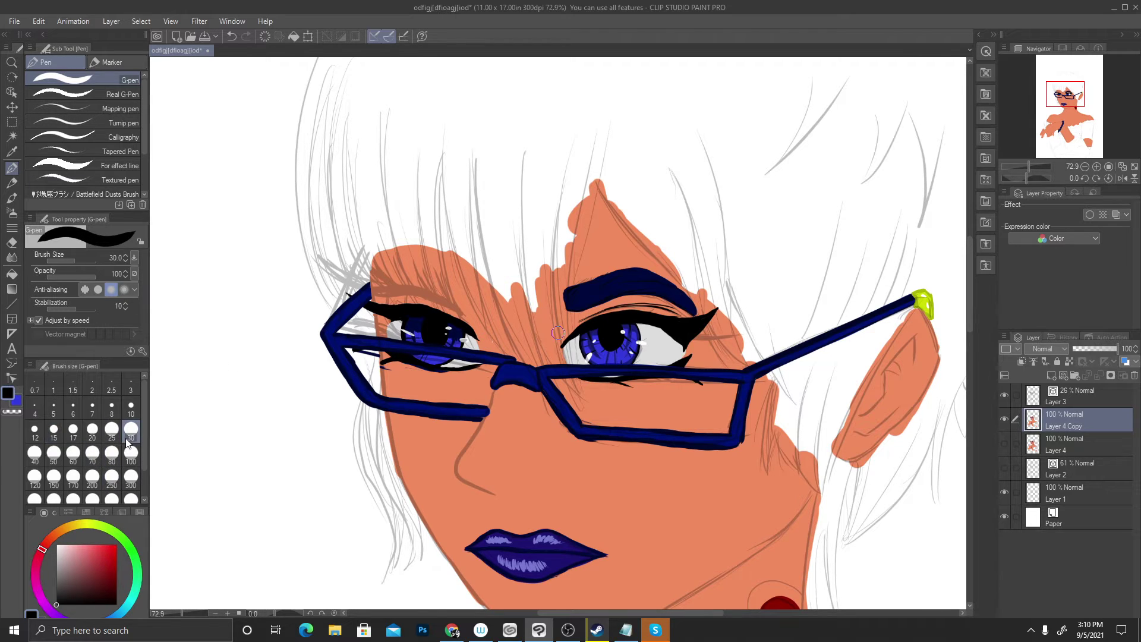
scroll(379, 404, down, 1)
scroll(389, 389, down, 2)
scroll(405, 259, up, 2)
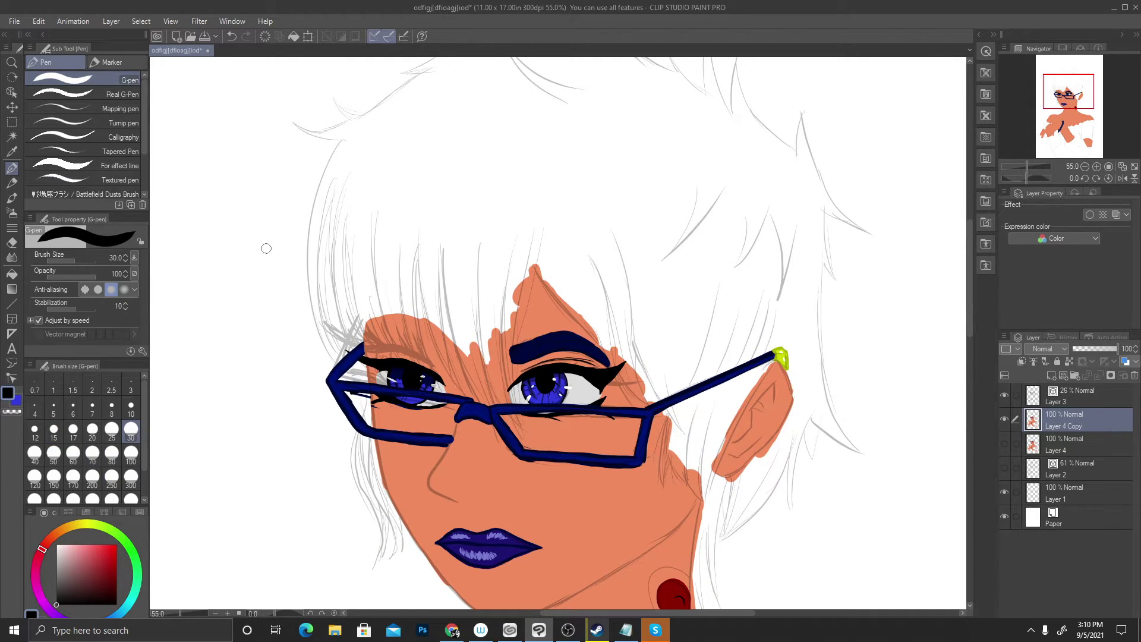
click(62, 591)
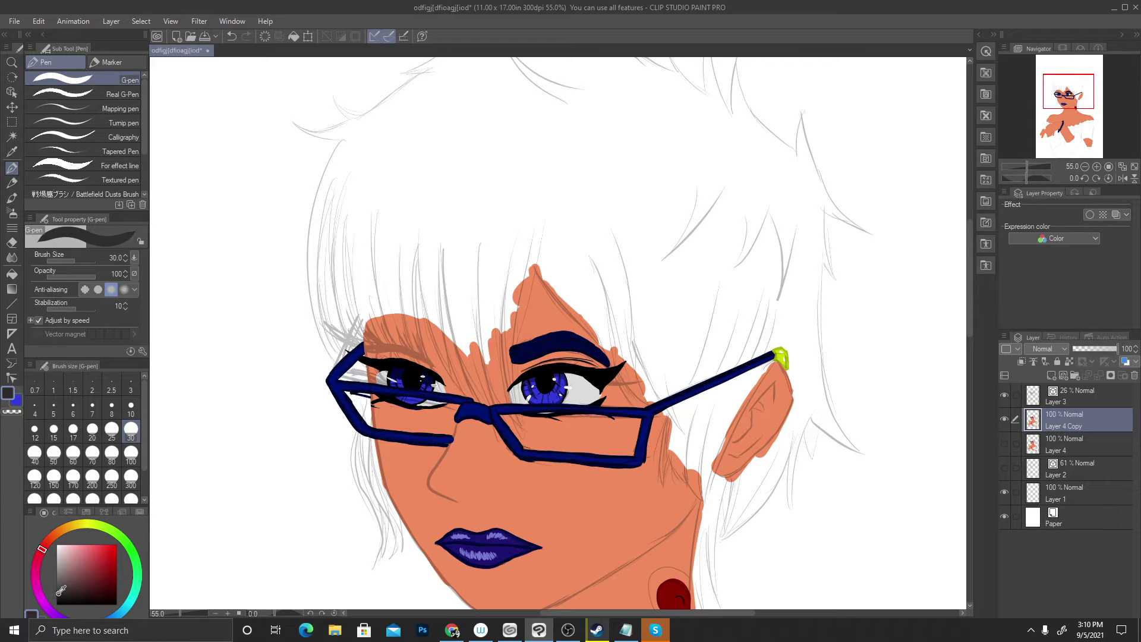
click(60, 594)
scroll(400, 270, down, 1)
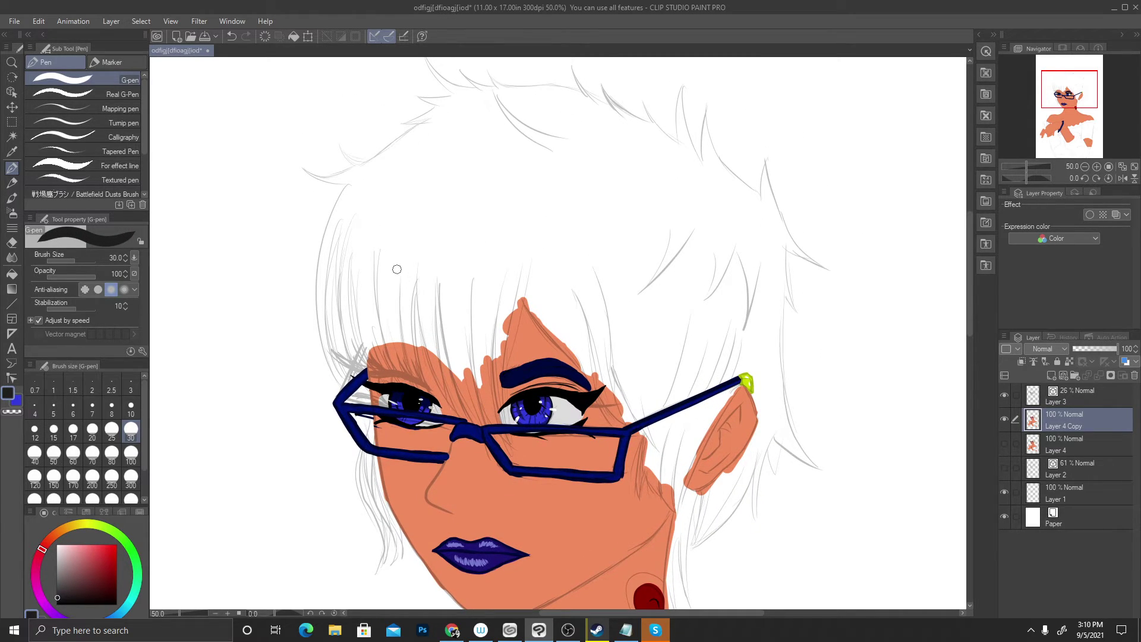
scroll(480, 292, up, 1)
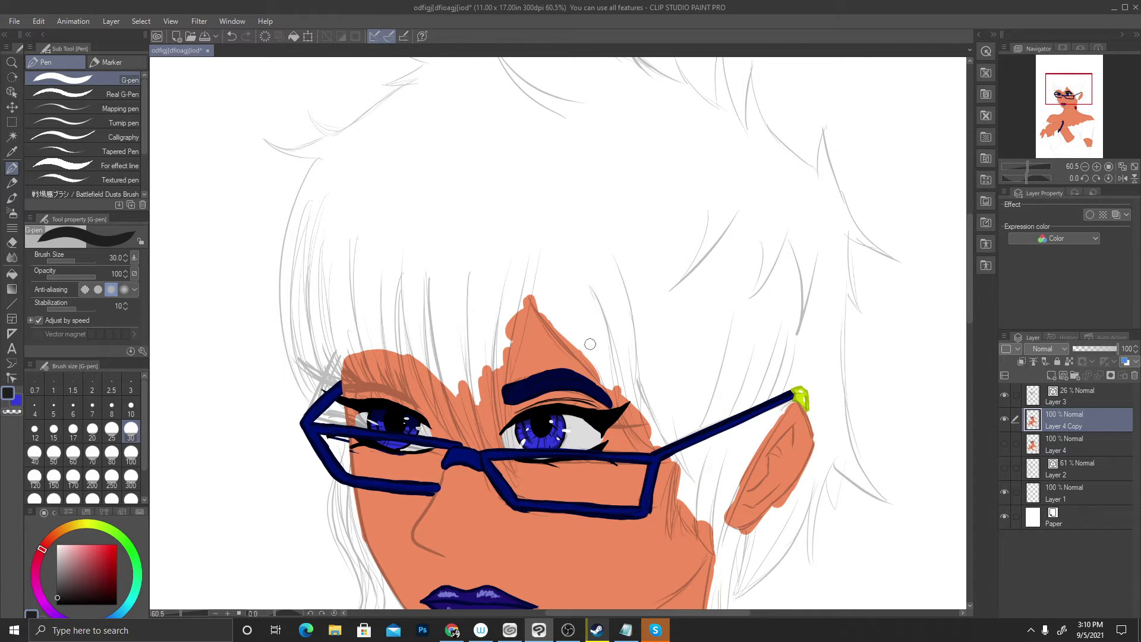
Try near-black tapered fringe strands falling over the forehead between the eyes down to the glasses bridge
mouse_move(466, 281)
mouse_down()
mouse_move(488, 433)
mouse_move(513, 470)
mouse_up()
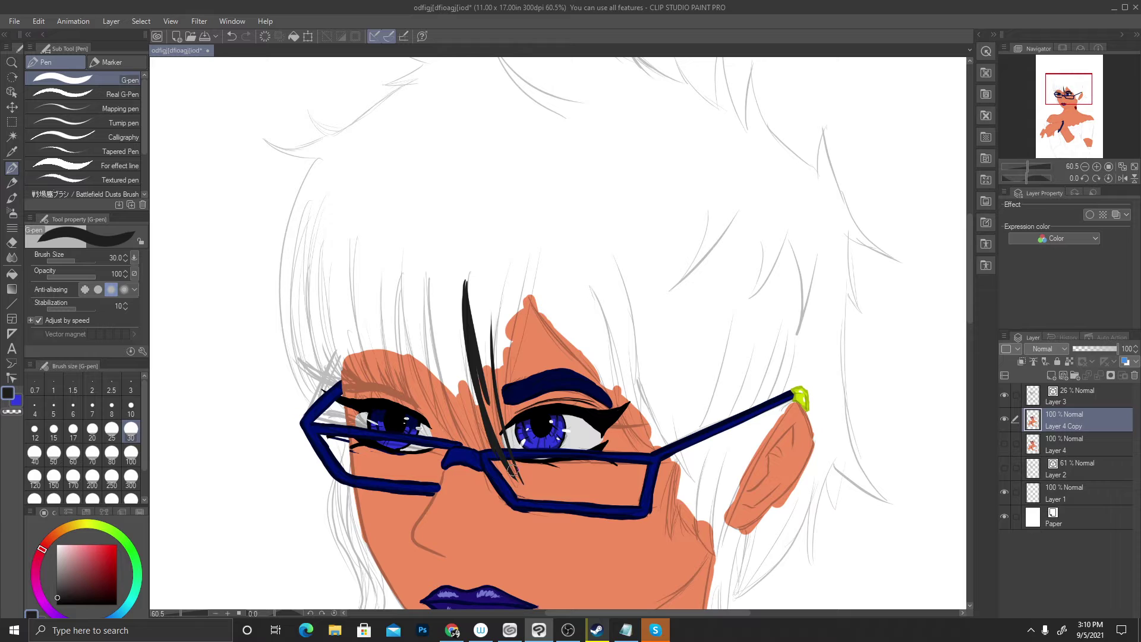
mouse_move(501, 298)
mouse_down()
mouse_move(516, 476)
mouse_move(509, 378)
mouse_move(522, 243)
mouse_up()
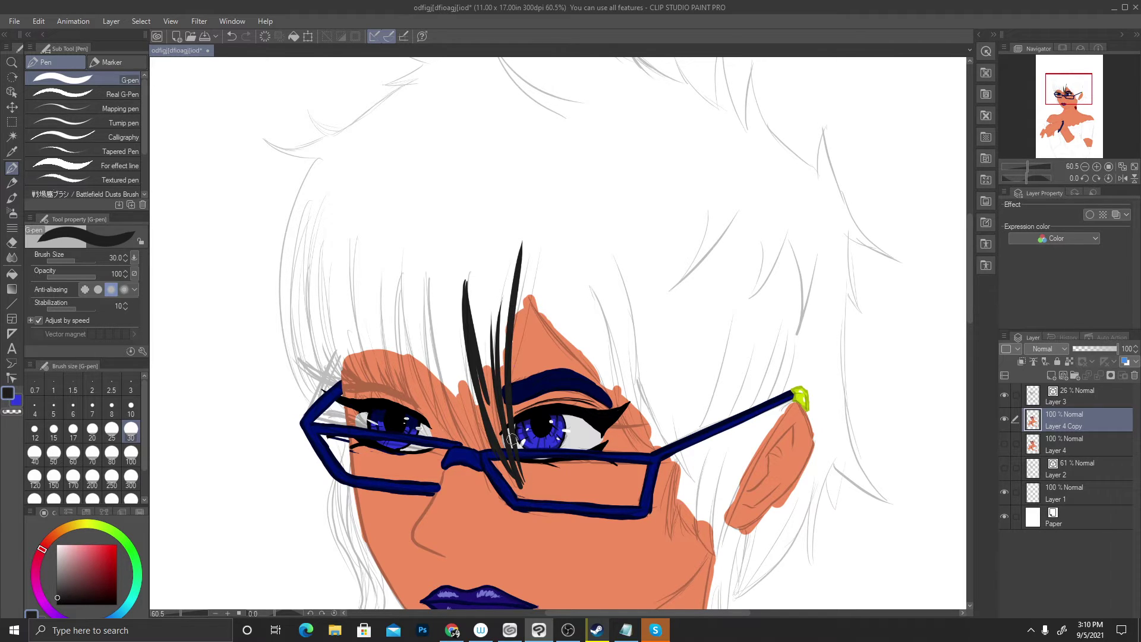
drag(526, 485, 501, 367)
drag(510, 416, 524, 224)
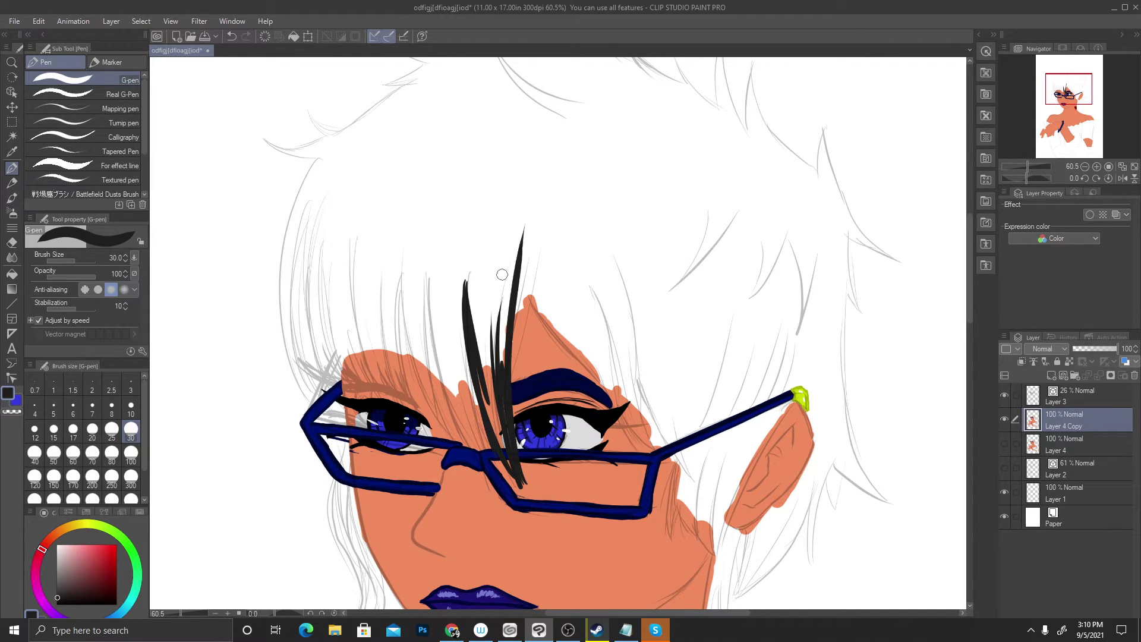
drag(488, 311, 494, 490)
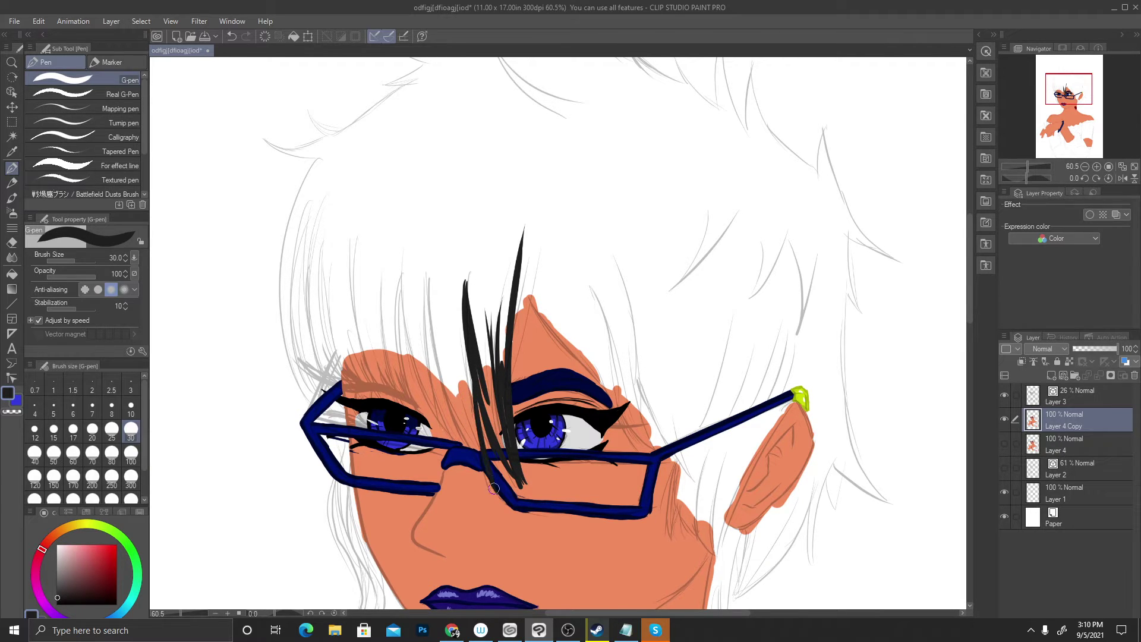
Try thin near-black fringe strands sweeping down over the left eyebrow and eye
mouse_move(467, 443)
mouse_down()
mouse_move(430, 318)
mouse_move(427, 229)
mouse_up()
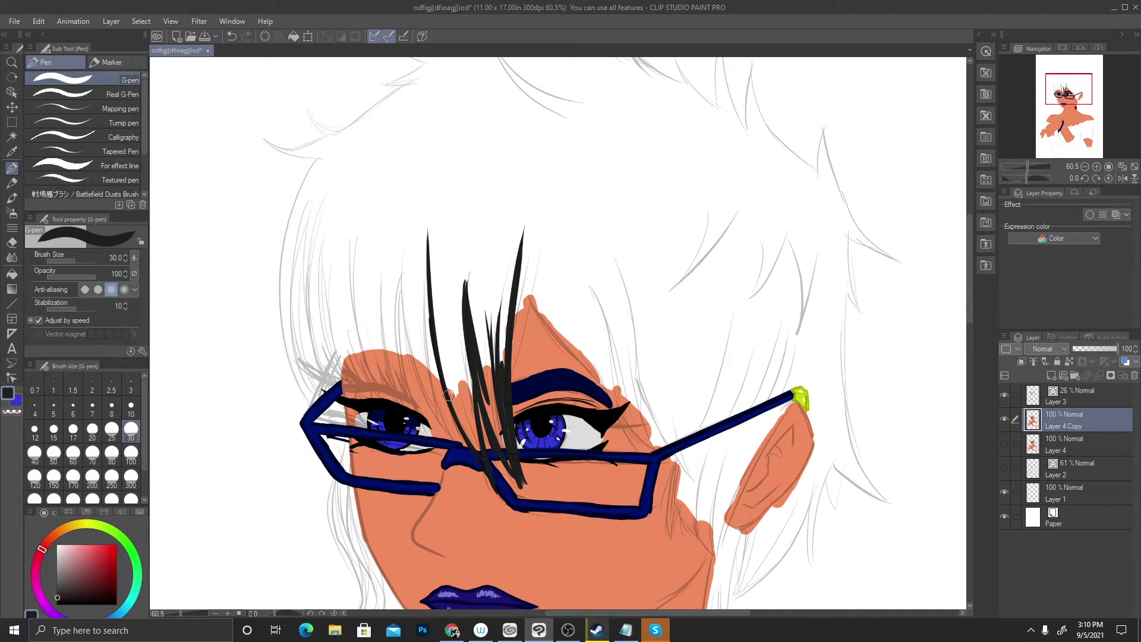
mouse_move(473, 461)
mouse_down()
mouse_move(410, 327)
mouse_move(394, 208)
mouse_up()
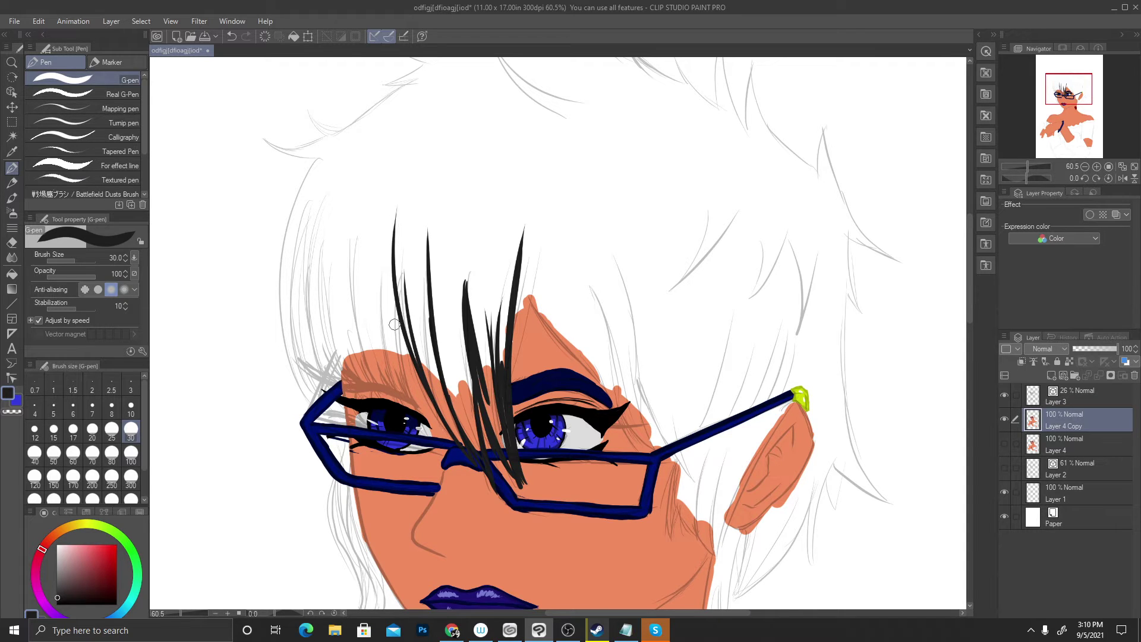
mouse_move(402, 307)
mouse_down()
mouse_move(427, 447)
mouse_move(377, 216)
mouse_up()
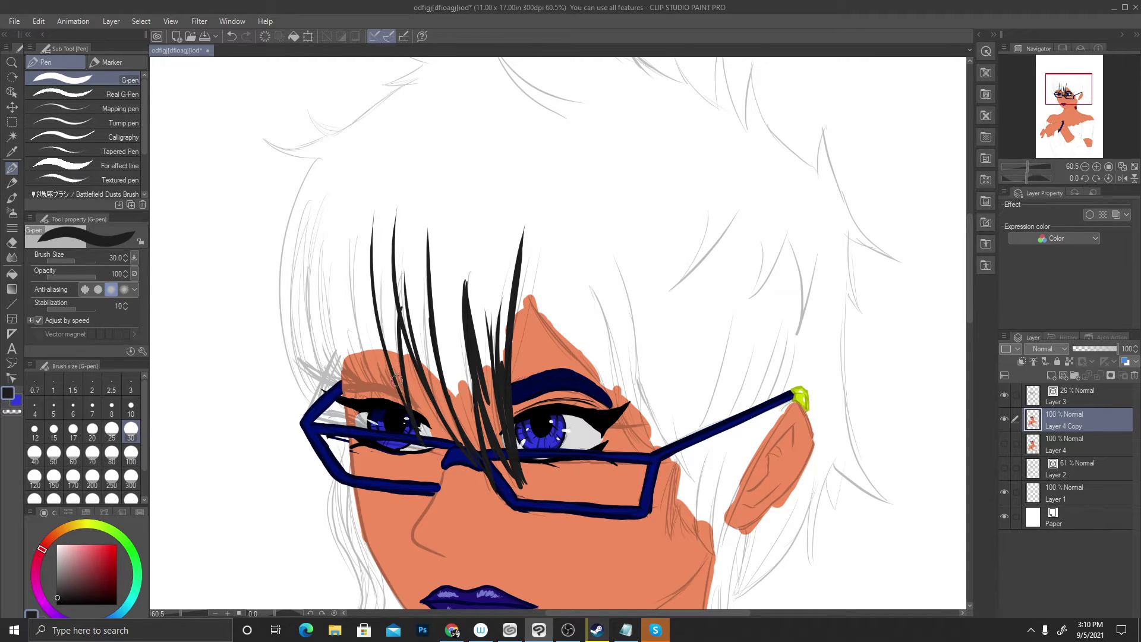
mouse_move(388, 356)
mouse_down()
mouse_move(409, 433)
mouse_move(357, 254)
mouse_up()
mouse_move(396, 406)
mouse_down()
mouse_move(346, 229)
mouse_move(344, 279)
mouse_move(343, 252)
mouse_move(366, 356)
mouse_move(330, 251)
mouse_up()
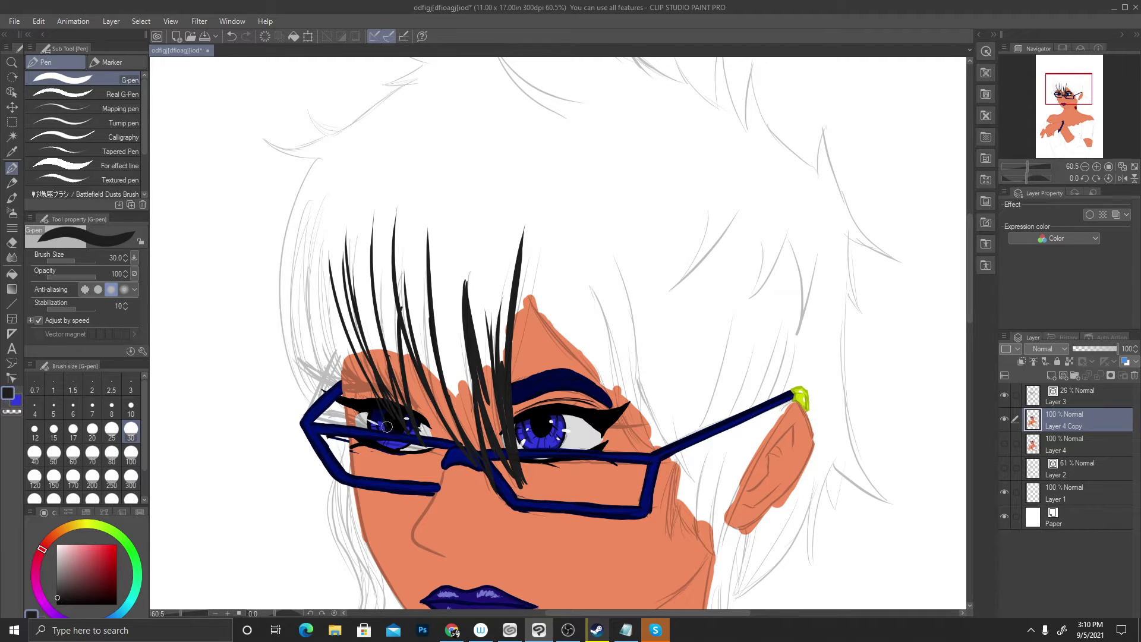
Try dense near-black strands along the left edge of the fringe, from the glasses corner up toward the crown
drag(392, 433, 316, 240)
drag(372, 426, 317, 236)
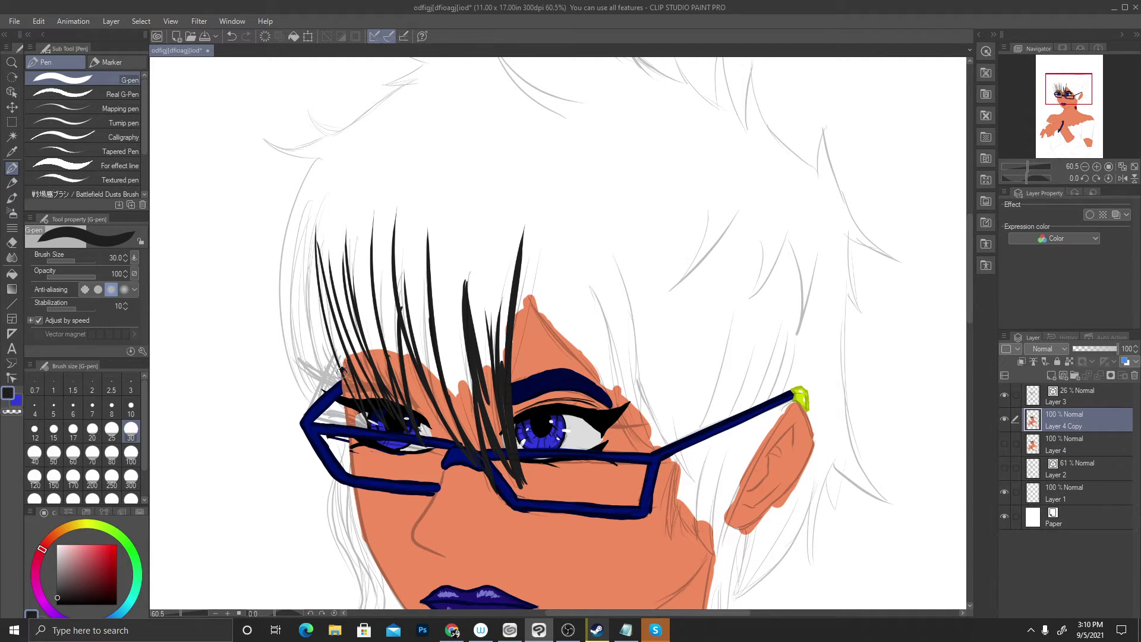
drag(358, 418, 312, 212)
drag(357, 424, 306, 223)
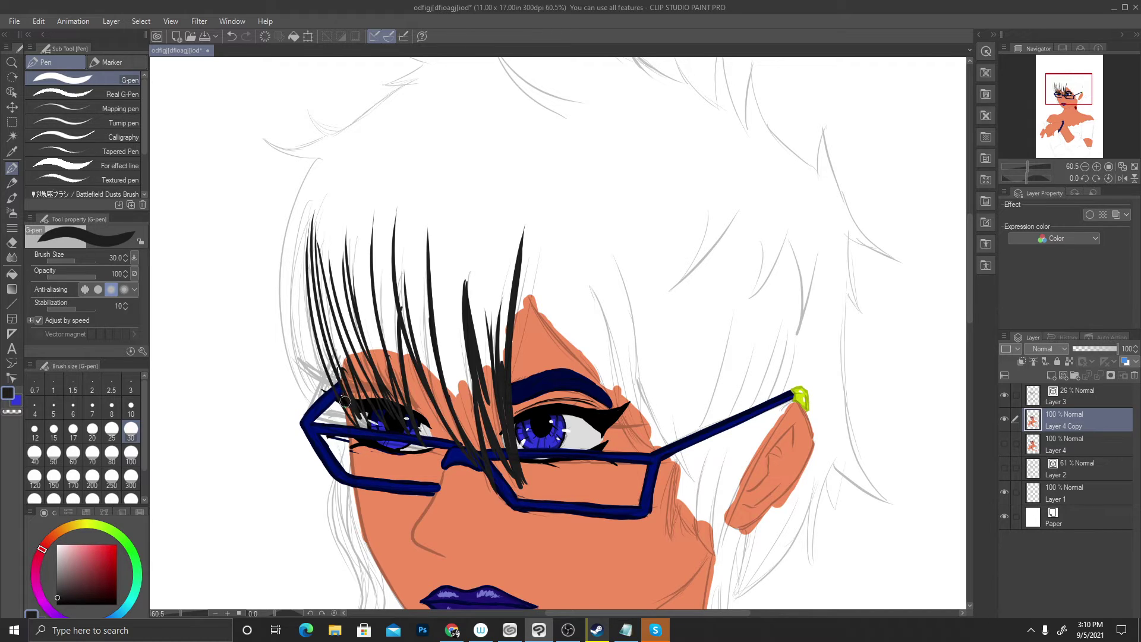
drag(352, 423, 313, 165)
mouse_move(355, 430)
mouse_down()
mouse_move(298, 240)
mouse_move(336, 420)
mouse_move(308, 153)
mouse_up()
drag(312, 394, 289, 173)
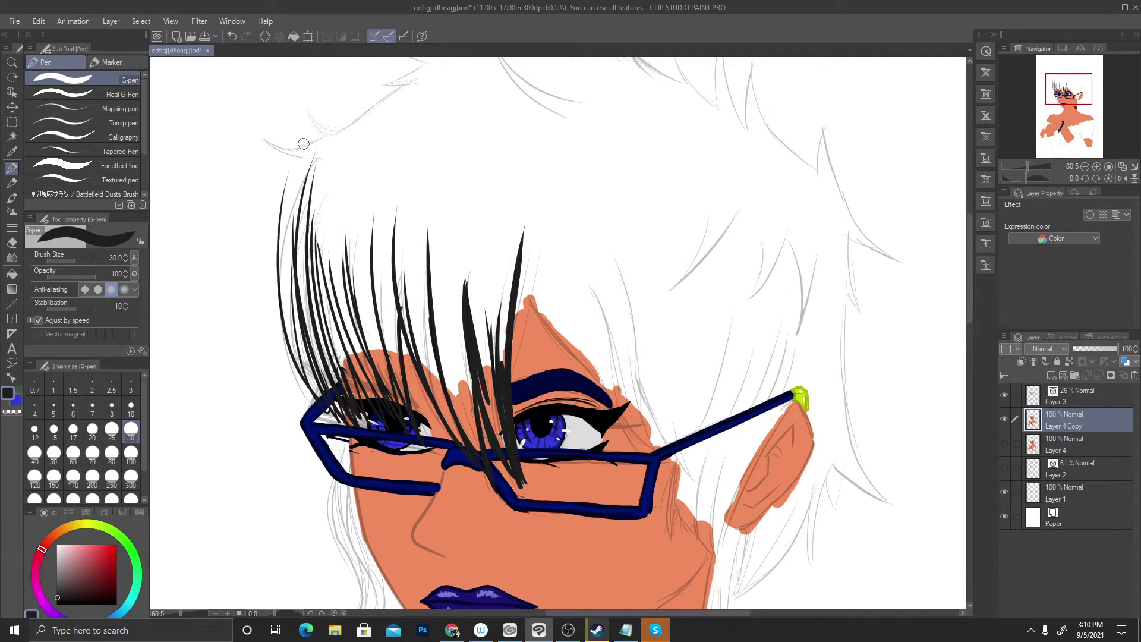
mouse_move(302, 348)
mouse_down()
mouse_move(287, 270)
mouse_move(323, 111)
mouse_up()
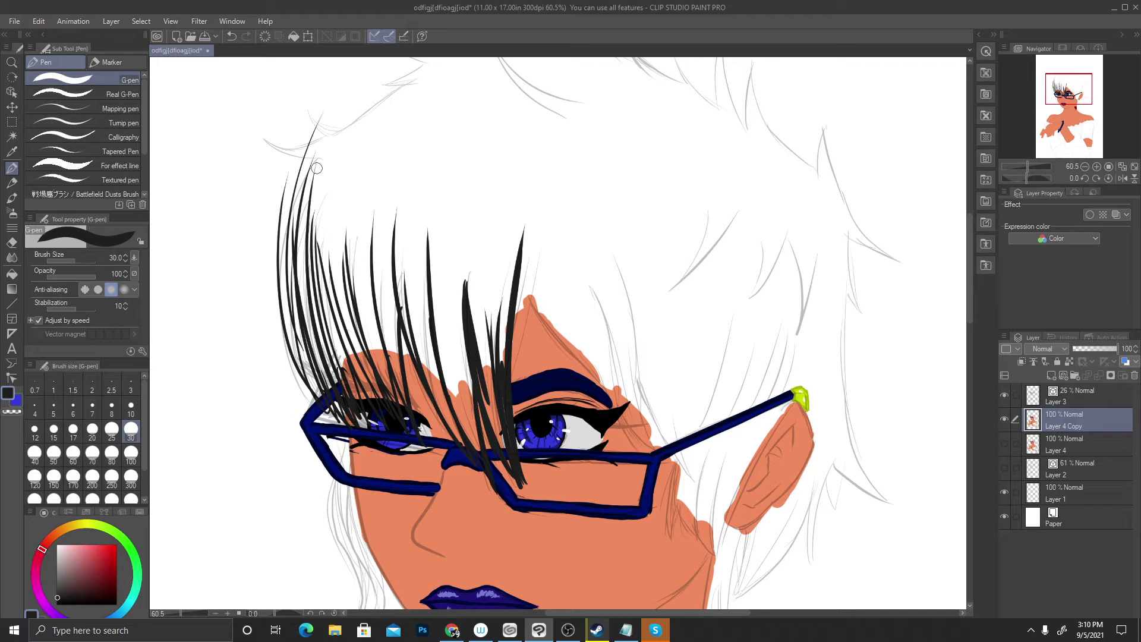
scroll(317, 164, down, 4)
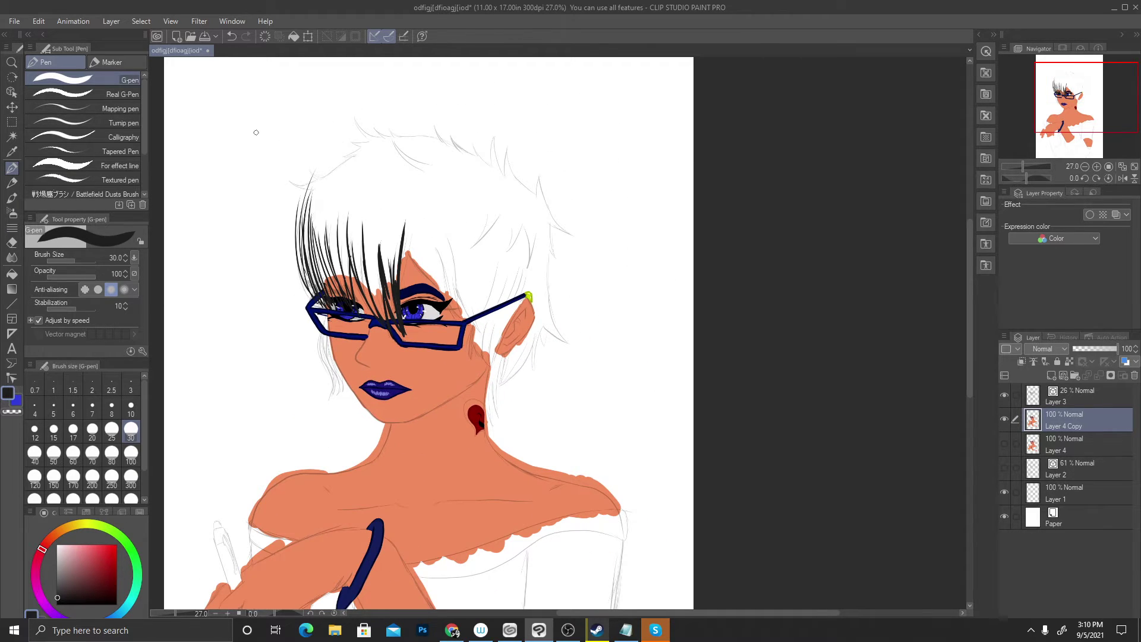
scroll(256, 132, up, 3)
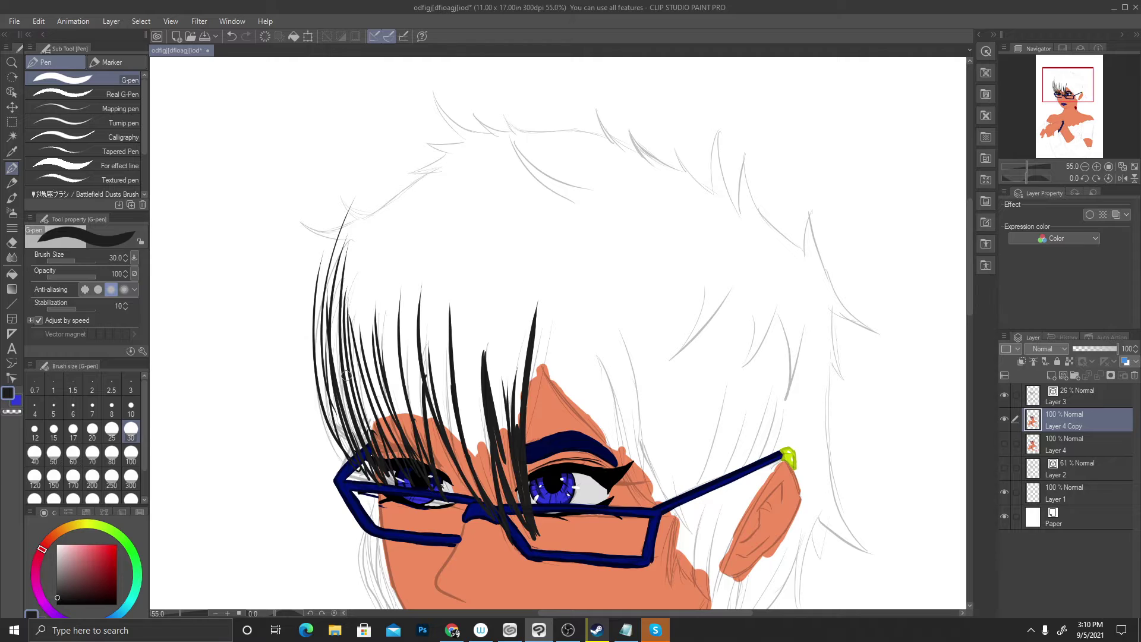
Try trimming the upper ends of the left fringe strands with white strokes
key(x)
drag(351, 201, 324, 312)
mouse_move(348, 242)
mouse_down()
mouse_move(342, 287)
mouse_move(314, 324)
mouse_move(340, 309)
mouse_move(322, 350)
mouse_up()
mouse_move(318, 275)
mouse_down()
mouse_move(314, 359)
mouse_move(336, 341)
mouse_up()
drag(416, 256, 420, 310)
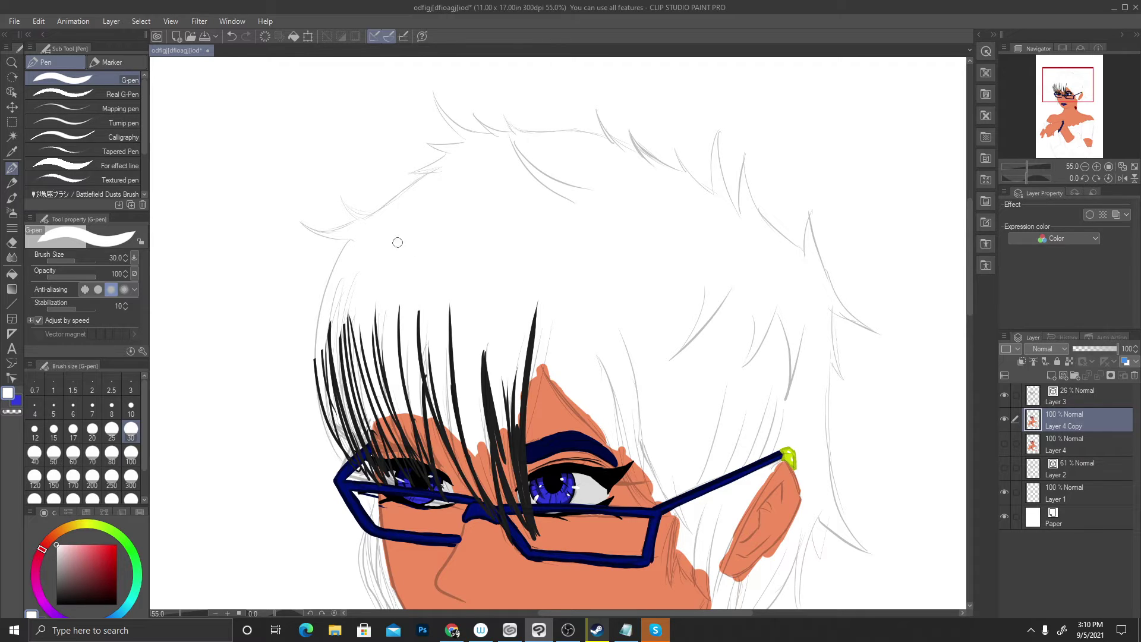
Pick up the strands' black and try outlining the hair's left edge and the spiky tufts up to the crown
alt+click(533, 524)
drag(313, 366, 320, 257)
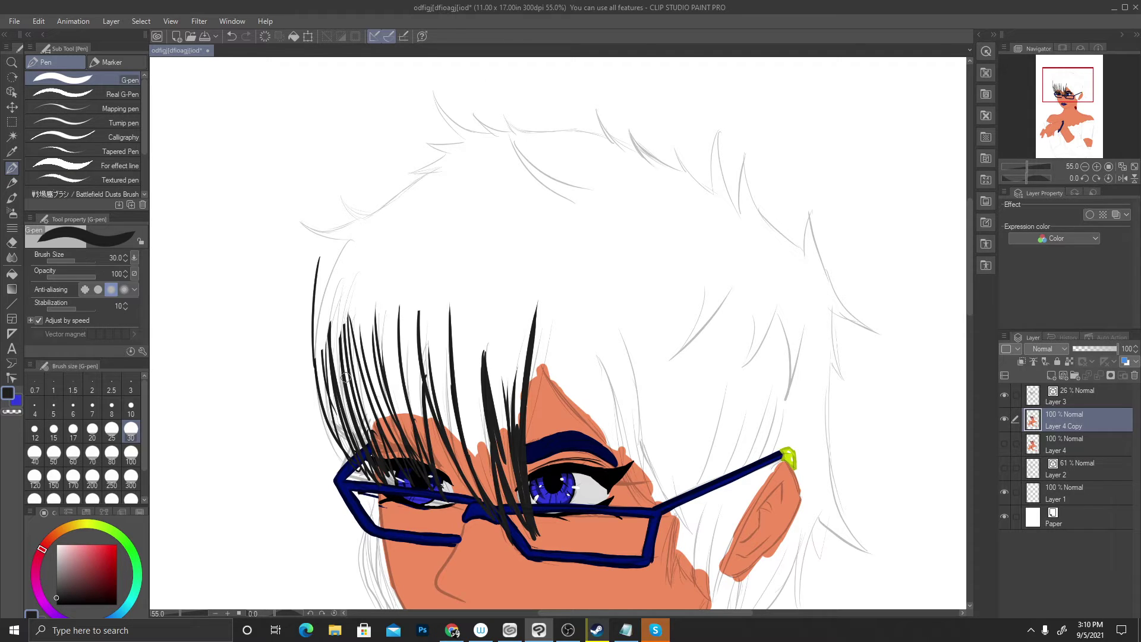
key(ctrl+z)
mouse_move(314, 364)
mouse_down()
mouse_move(337, 245)
mouse_move(319, 321)
mouse_move(355, 229)
mouse_move(314, 357)
mouse_up()
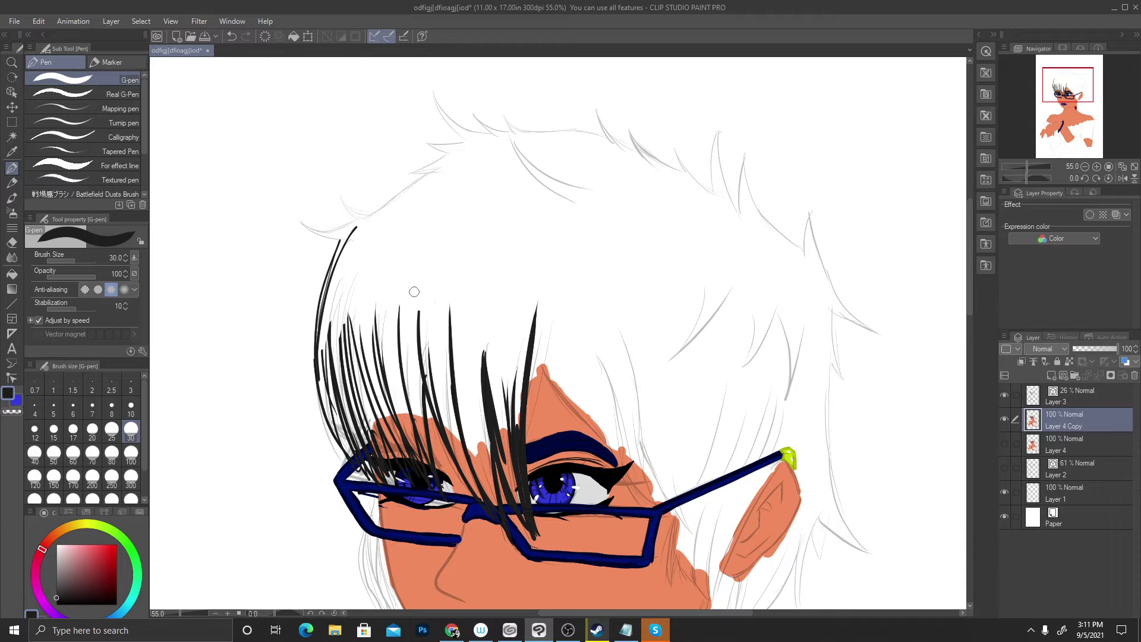
mouse_move(340, 240)
mouse_down()
mouse_move(286, 216)
mouse_move(356, 235)
mouse_up()
mouse_move(288, 217)
mouse_down()
mouse_move(371, 226)
mouse_move(373, 213)
mouse_move(333, 193)
mouse_up()
mouse_move(332, 192)
mouse_down()
mouse_move(372, 213)
mouse_move(405, 169)
mouse_move(460, 145)
mouse_move(449, 156)
mouse_move(421, 142)
mouse_up()
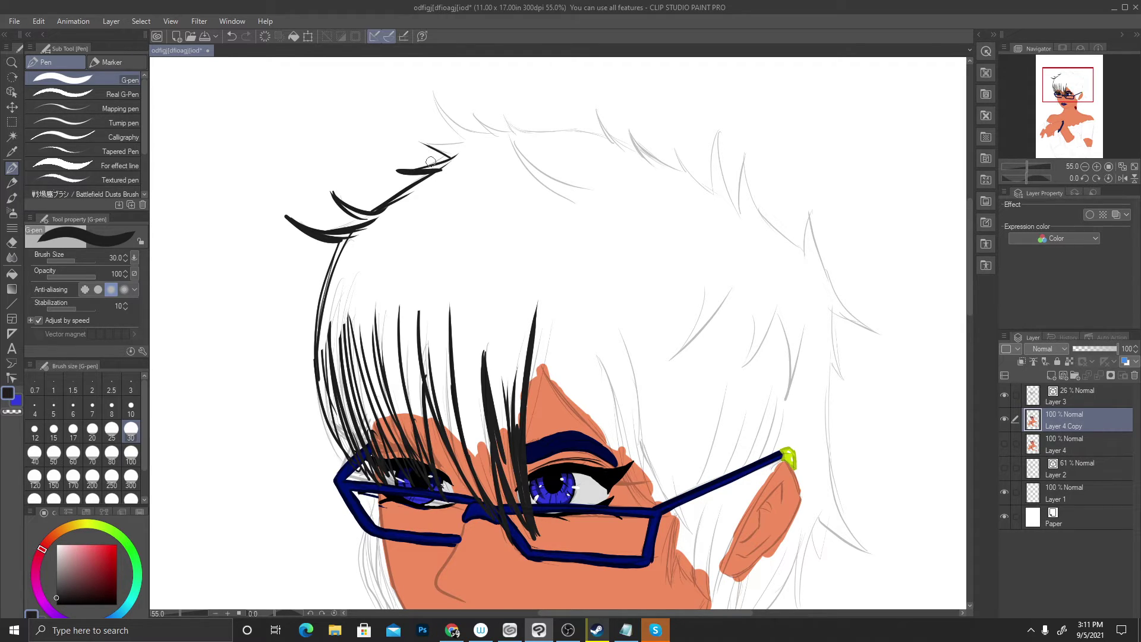
Undo all the near-black hair strokes, from the crown tufts back to the first fringe strands
key(ctrl+z)
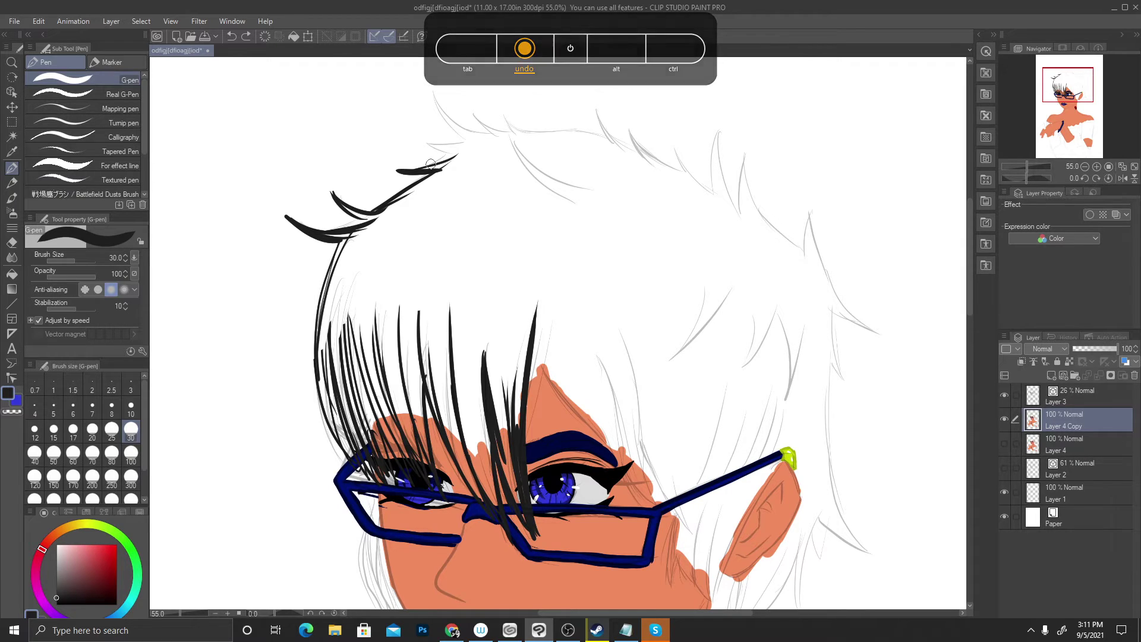
key(ctrl+z)
key(ctrl+z)
key(ctrl+z)
key(ctrl+z)
key(ctrl+z)
key(ctrl+z)
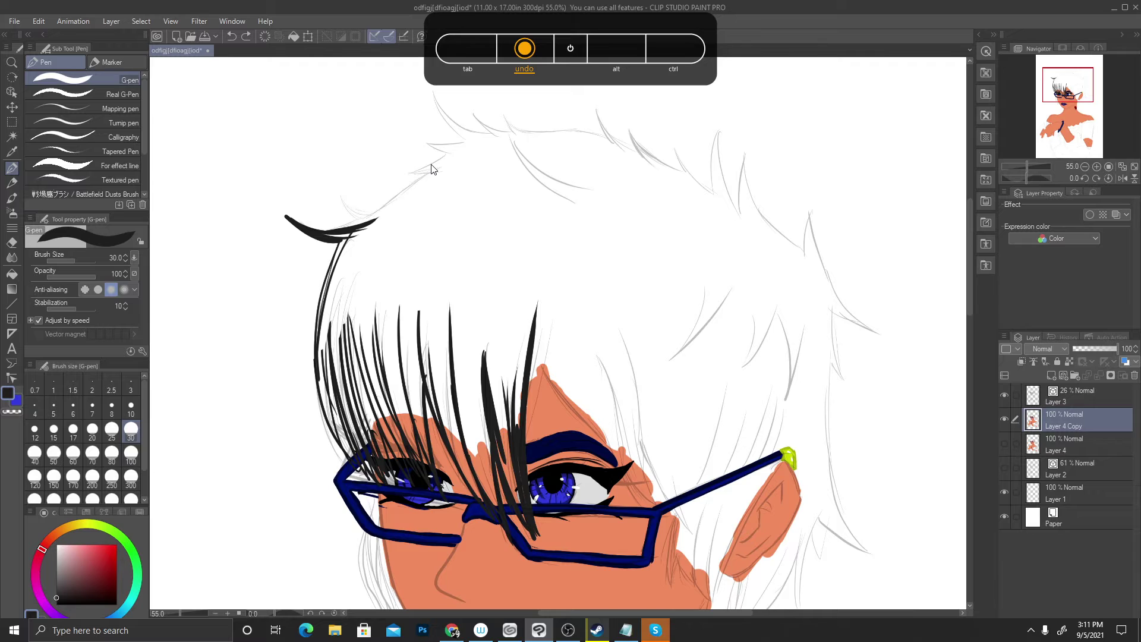
key(ctrl+z)
key(ctrl+z)
key(ctrl+z)
key(ctrl+z)
key(ctrl+z)
key(ctrl+z)
key(ctrl+z)
key(ctrl+z)
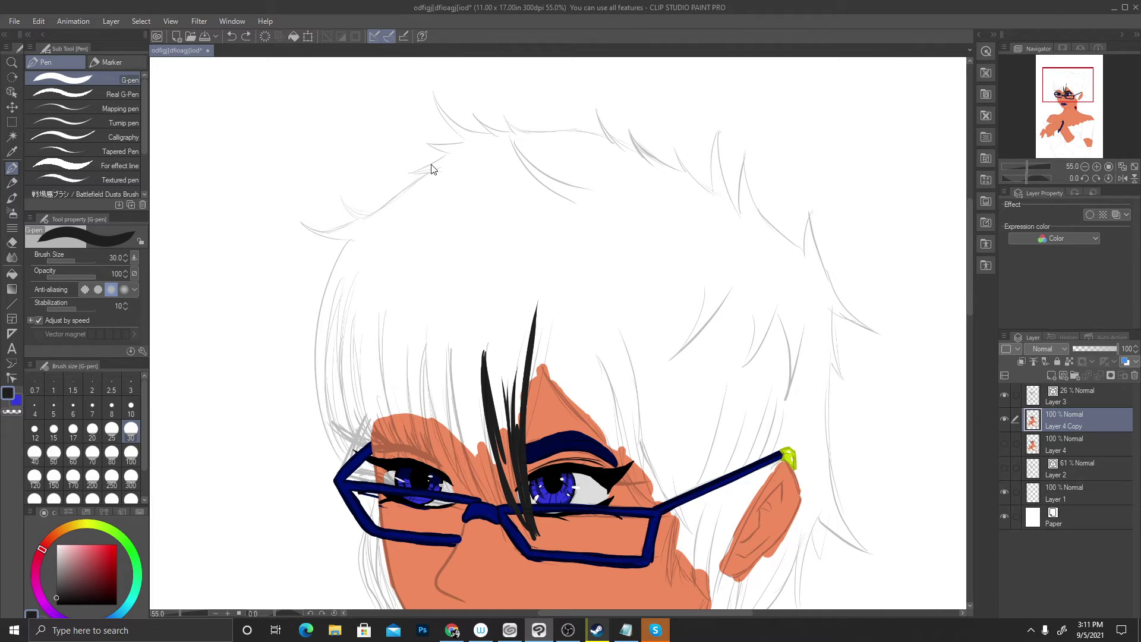
key(ctrl+z)
key(ctrl+z)
key(ctrl+z)
key(ctrl+z)
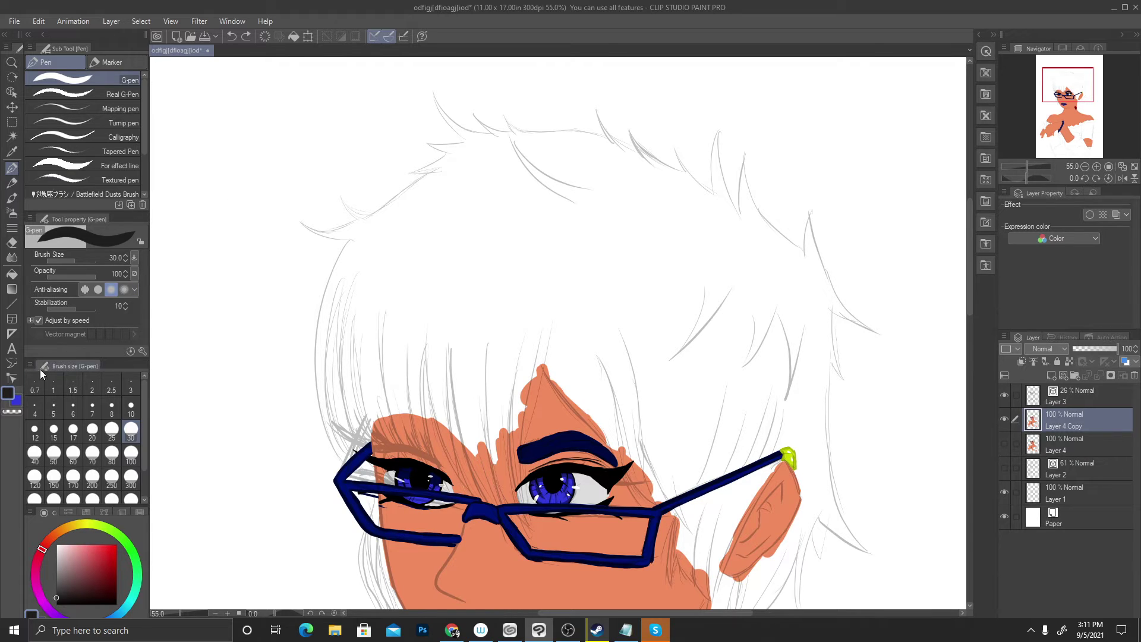
Switch to the blue drawing colour and draw a long curved fringe strand down over the left eye, redoing it until it fits
click(16, 401)
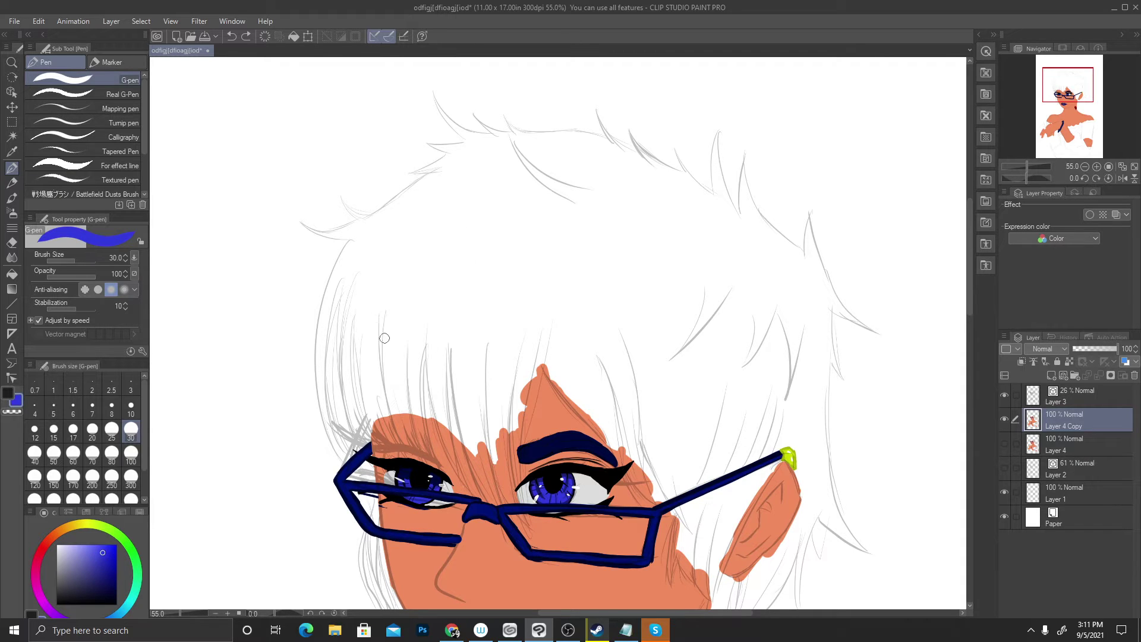
drag(381, 317, 423, 453)
key(ctrl+z)
mouse_move(378, 311)
mouse_down()
mouse_move(391, 384)
mouse_move(419, 472)
mouse_up()
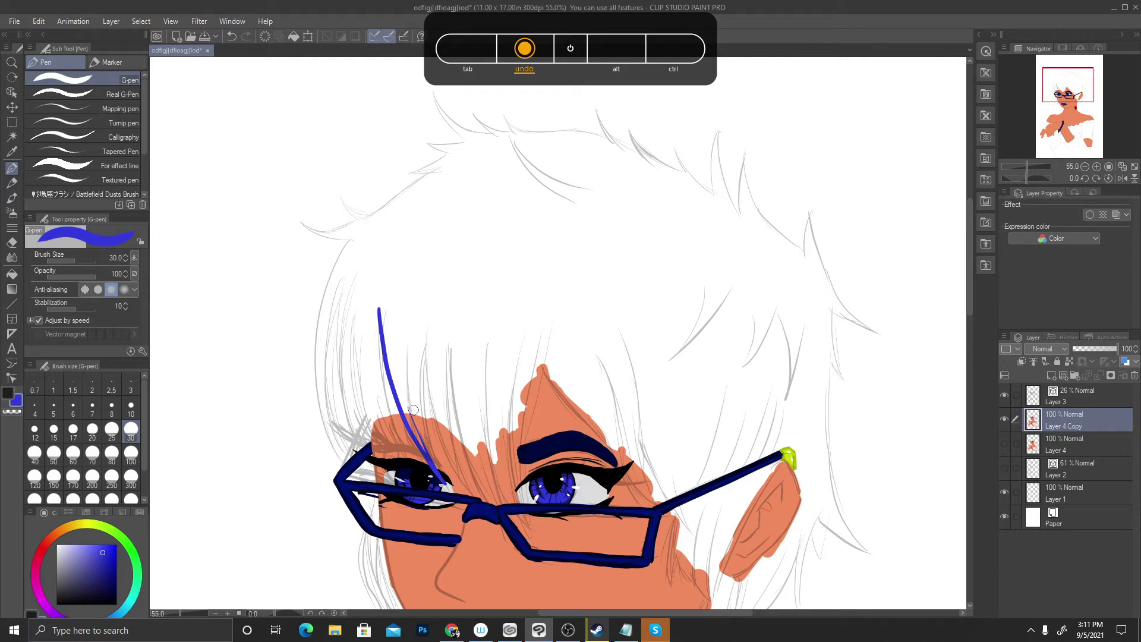
key(ctrl+z)
mouse_move(377, 313)
mouse_down()
mouse_move(408, 449)
mouse_move(443, 487)
mouse_up()
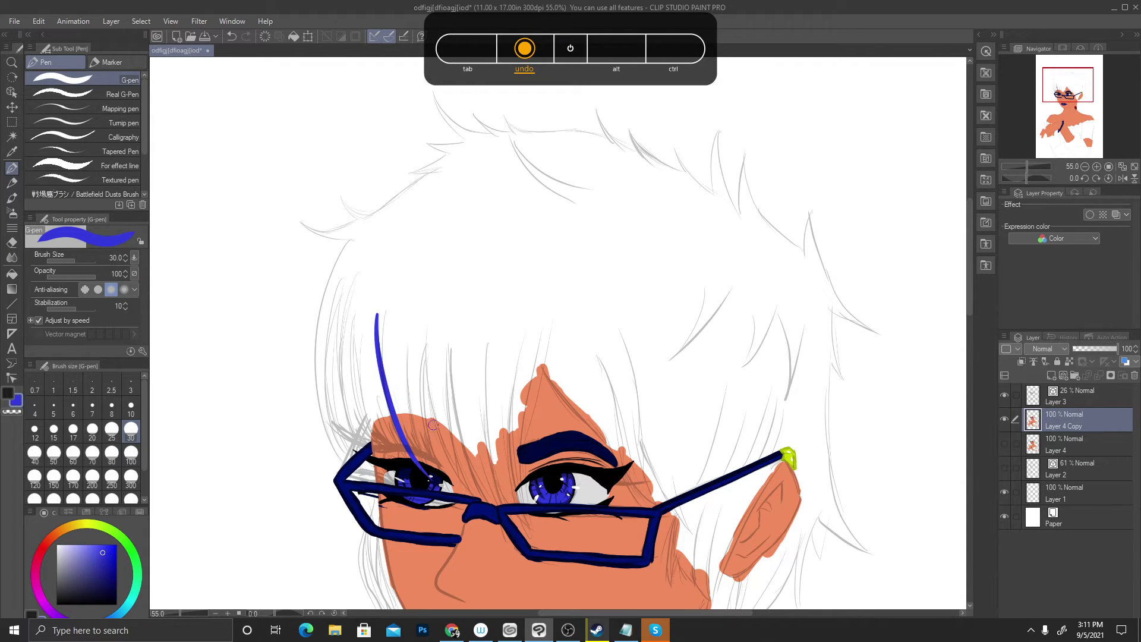
Add blue fringe strands sweeping toward the glasses' bridge, plus three shorter ones between the first strand and the left temple
drag(424, 347, 469, 498)
drag(427, 349, 500, 514)
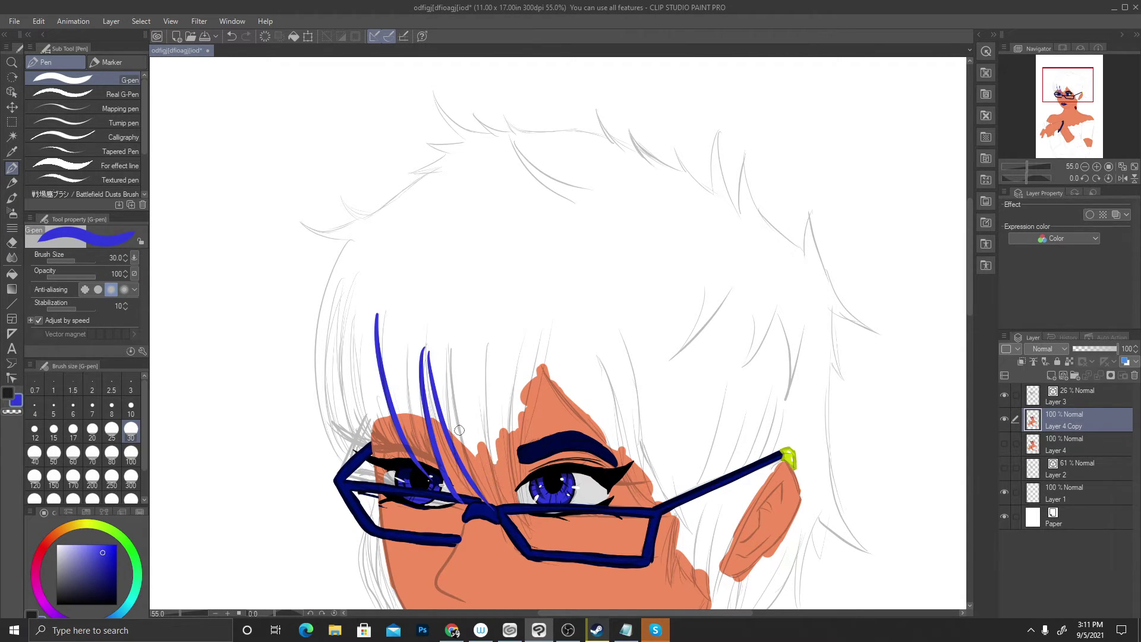
mouse_move(445, 354)
mouse_down()
mouse_move(507, 514)
mouse_move(494, 446)
mouse_move(535, 529)
mouse_up()
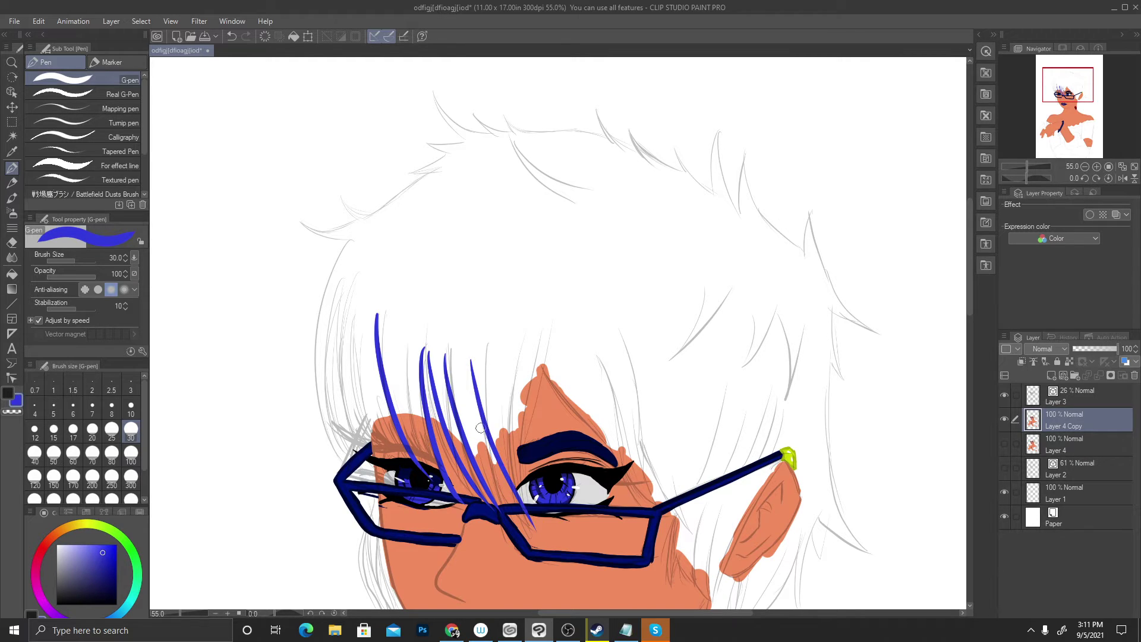
drag(356, 334, 402, 469)
mouse_move(345, 348)
mouse_down()
mouse_move(346, 373)
mouse_move(407, 475)
mouse_up()
drag(334, 343, 377, 461)
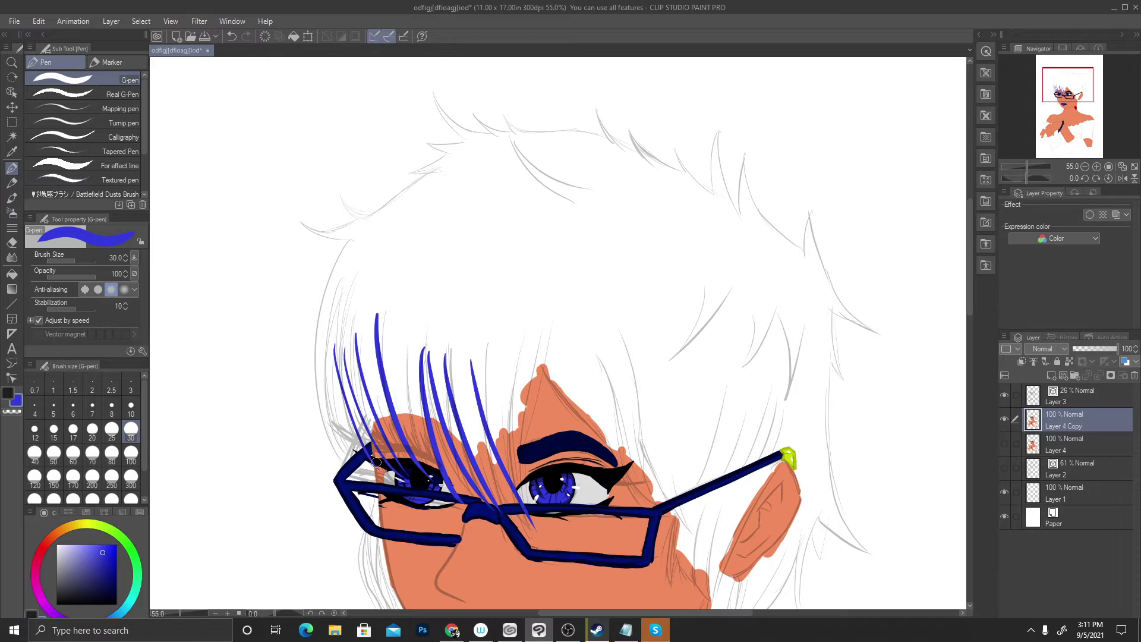
Outline the hair's outer left edge with overlapping blue strokes running down to the glasses corner
mouse_move(347, 240)
mouse_down()
mouse_move(326, 299)
mouse_move(361, 473)
mouse_up()
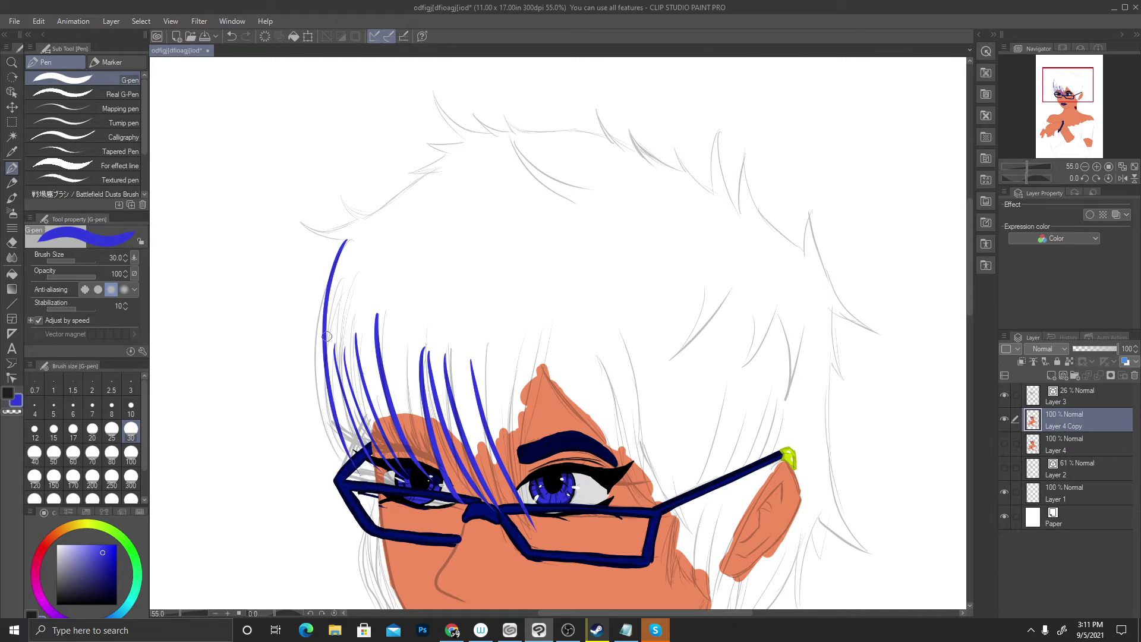
drag(324, 297, 355, 462)
drag(313, 305, 335, 427)
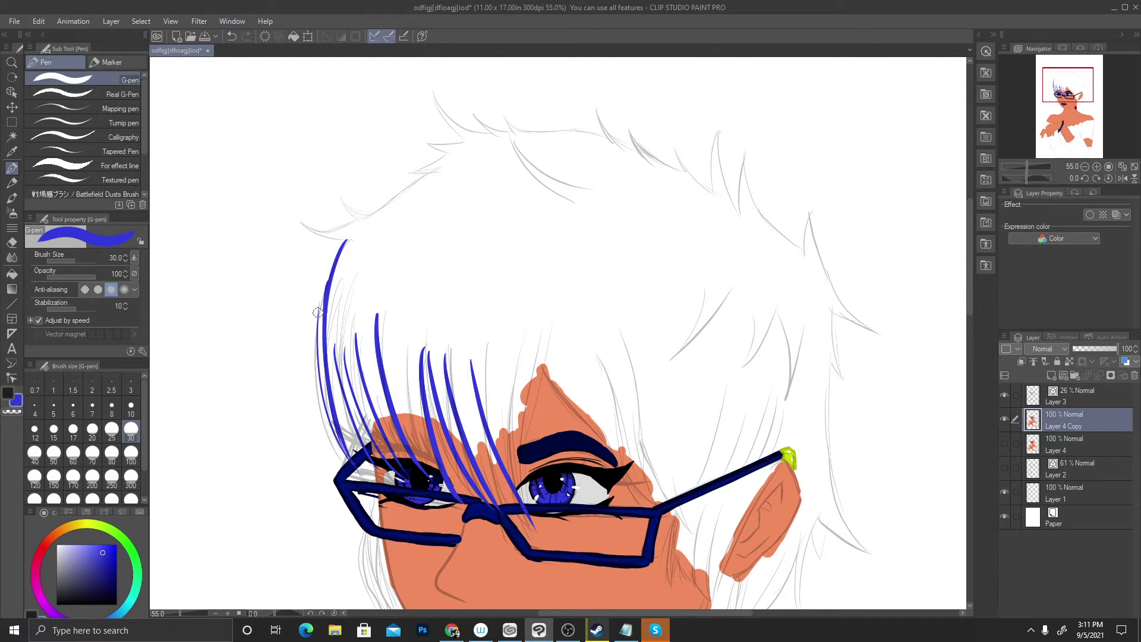
drag(327, 265, 369, 476)
Draw blue strands from the forehead peak down across the right eye and fill the gap toward the middle of the fringe
drag(548, 373, 643, 517)
drag(551, 342, 543, 534)
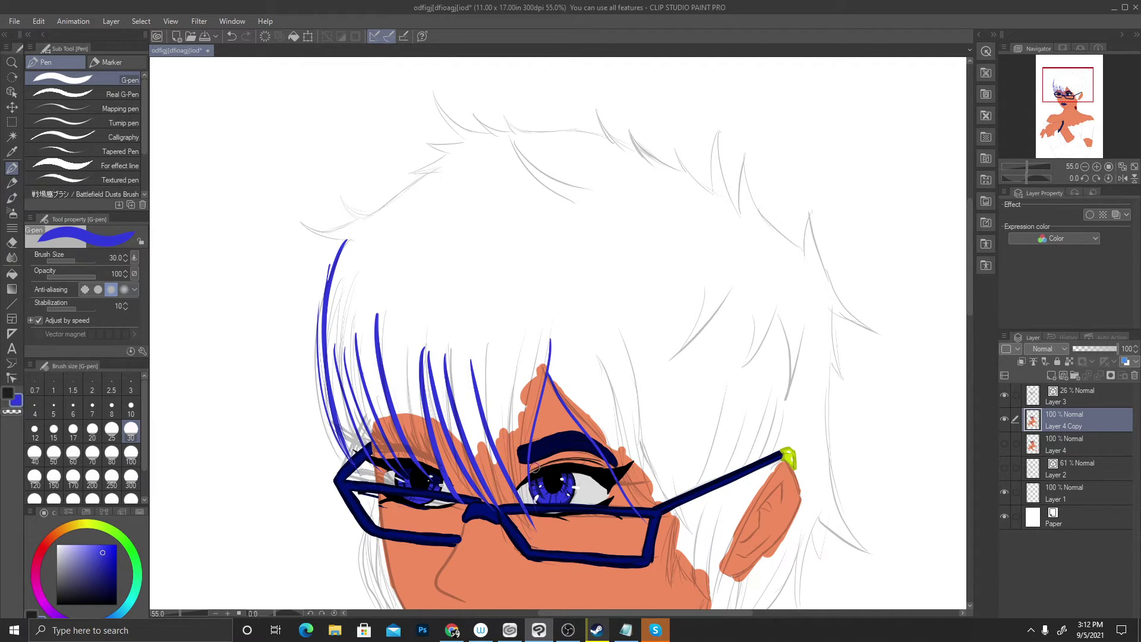
drag(541, 347, 537, 524)
drag(517, 333, 522, 493)
mouse_move(480, 360)
mouse_down()
mouse_move(503, 486)
mouse_move(519, 514)
mouse_up()
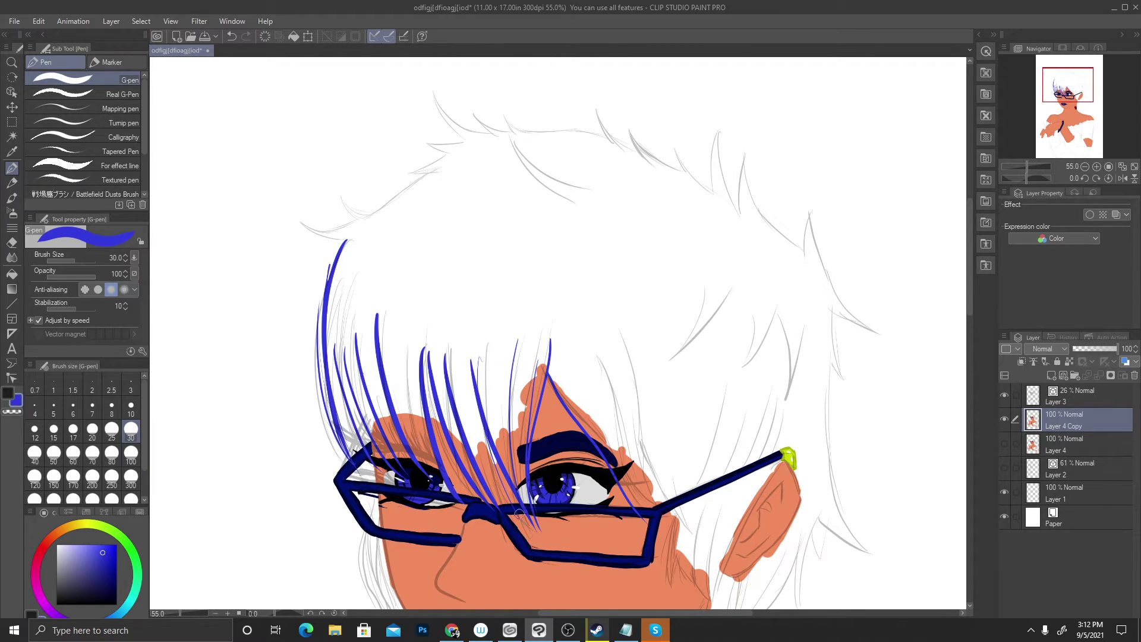
mouse_move(484, 395)
mouse_down()
mouse_move(510, 507)
mouse_move(529, 533)
mouse_up()
Trace the spiky hair tufts in blue from the top of the left edge up to the tall tuft at the crown
scroll(479, 376, down, 2)
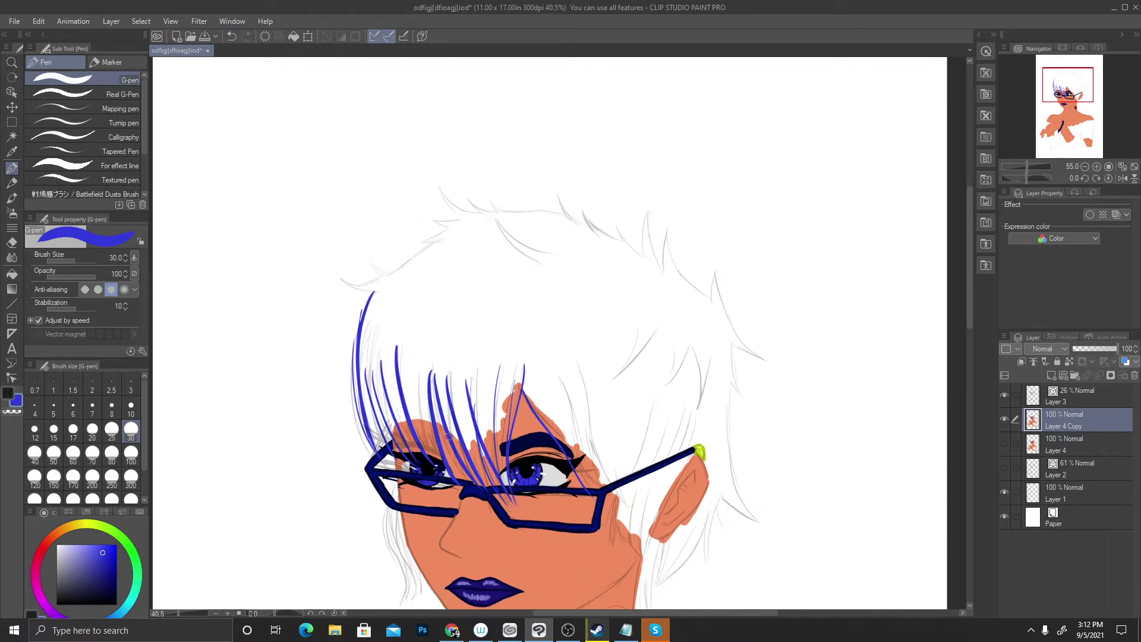
scroll(461, 279, up, 2)
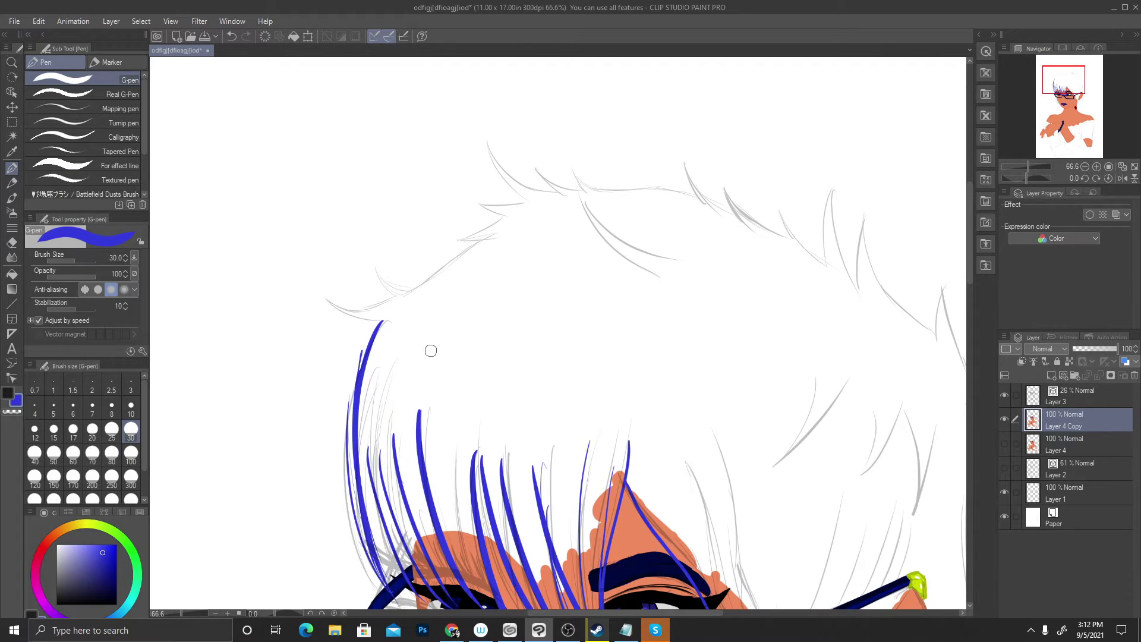
scroll(431, 349, down, 2)
scroll(546, 240, up, 2)
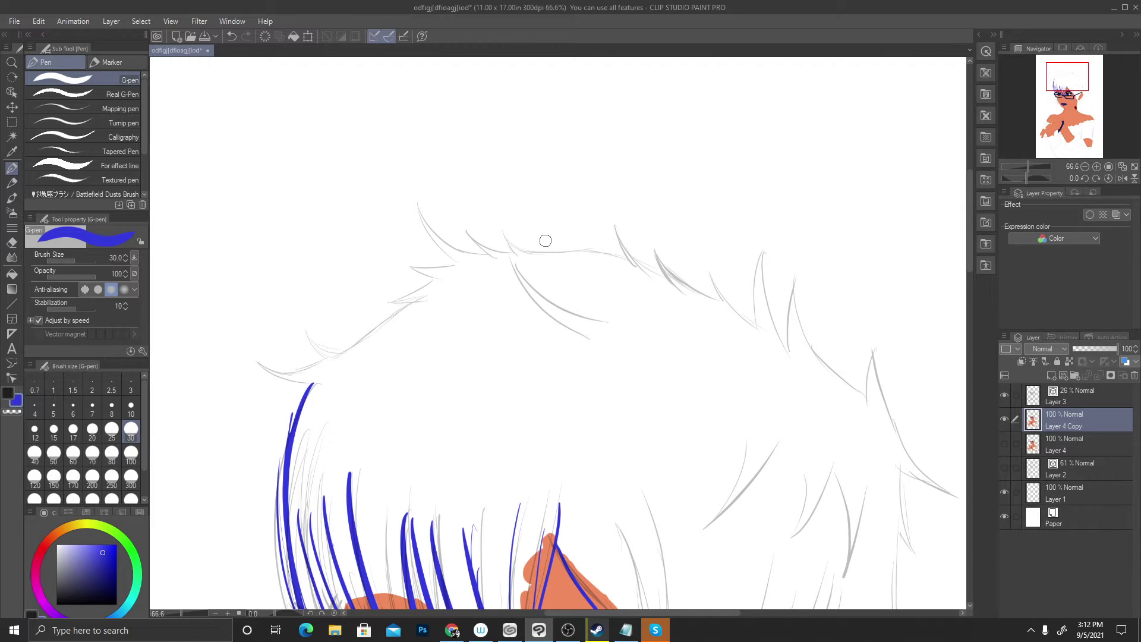
drag(324, 381, 234, 352)
mouse_move(295, 326)
mouse_down()
mouse_move(305, 343)
mouse_move(369, 342)
mouse_move(426, 295)
mouse_move(388, 300)
mouse_move(435, 277)
mouse_move(402, 262)
mouse_move(464, 262)
mouse_move(418, 201)
mouse_move(493, 273)
mouse_up()
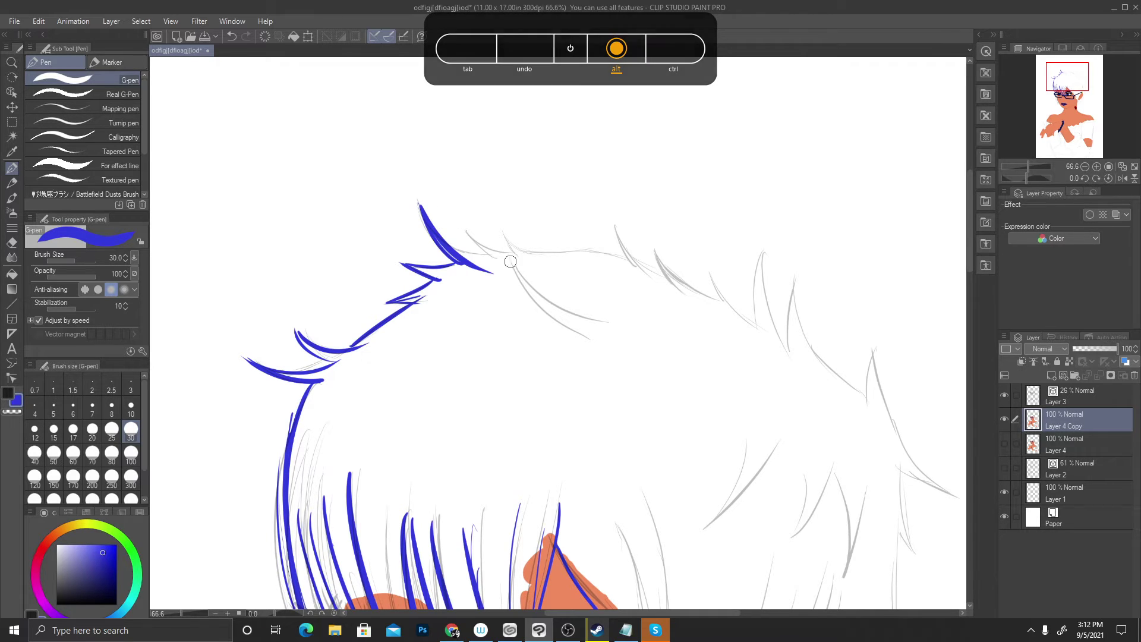
Redraw the tall crown tuft's lower stroke, extend the outline across the top, and trace the two curved strands below it
key(ctrl+z)
mouse_move(419, 208)
mouse_down()
mouse_move(459, 255)
mouse_move(512, 264)
mouse_up()
key(ctrl+z)
mouse_move(420, 205)
mouse_down()
mouse_move(449, 250)
mouse_move(509, 266)
mouse_move(470, 233)
mouse_move(520, 256)
mouse_move(503, 232)
mouse_move(637, 261)
mouse_up()
mouse_move(476, 248)
mouse_down()
mouse_move(469, 228)
mouse_move(480, 249)
mouse_up()
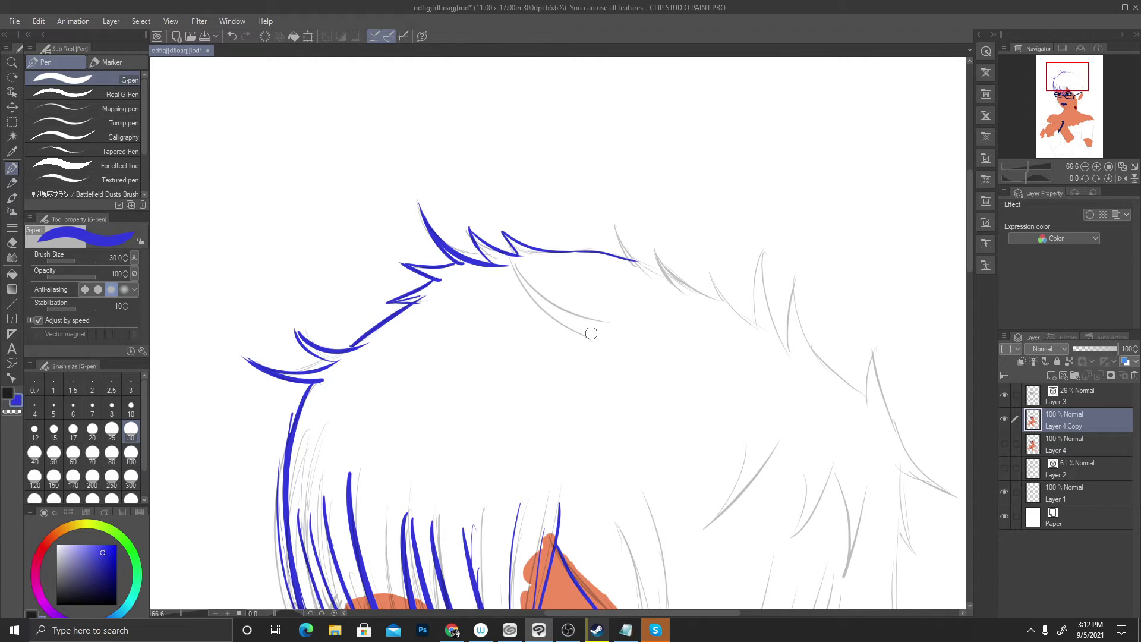
drag(591, 338, 514, 271)
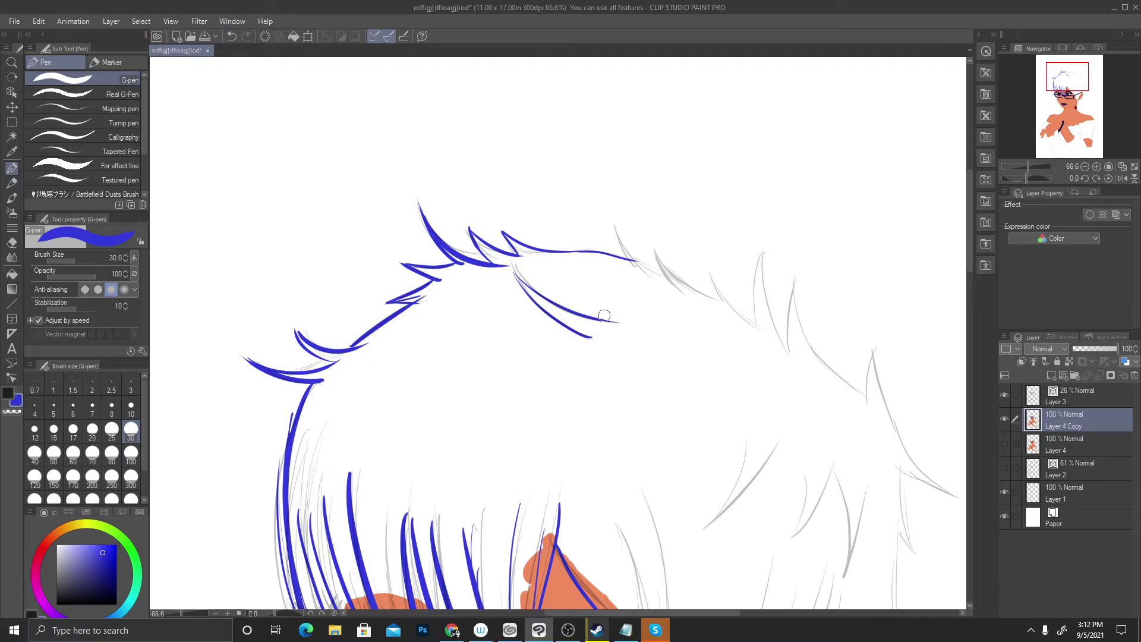
Trace the row of pointed tufts in blue along the hair's top edge, sloping down to the right of the crown
scroll(526, 341, down, 1)
scroll(654, 270, up, 4)
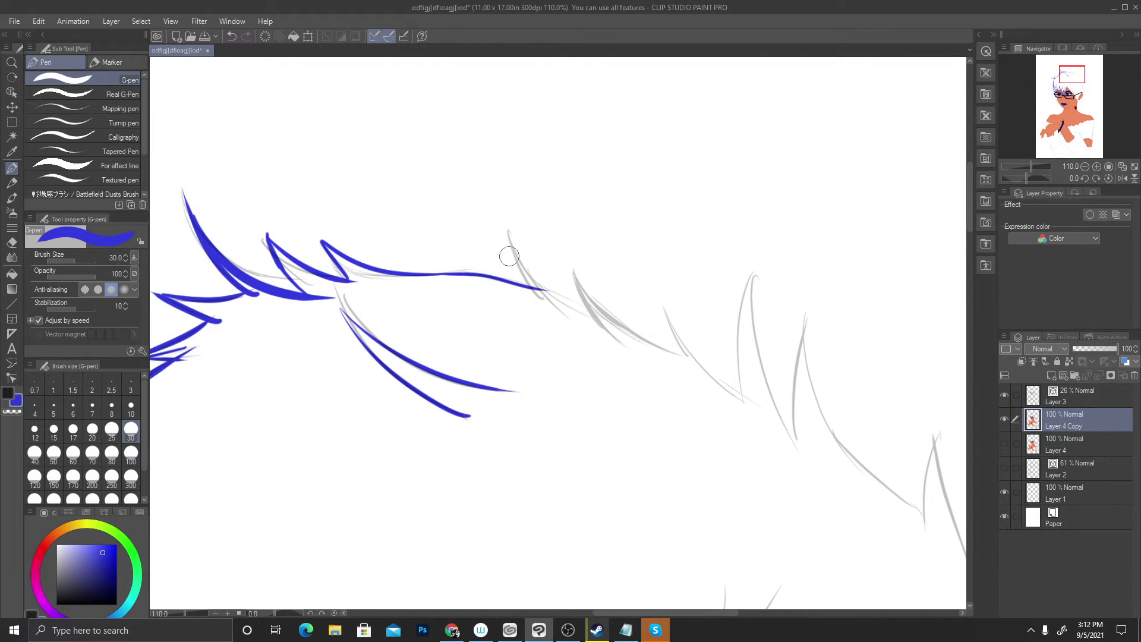
mouse_move(544, 294)
mouse_down()
mouse_move(511, 245)
mouse_move(585, 315)
mouse_up()
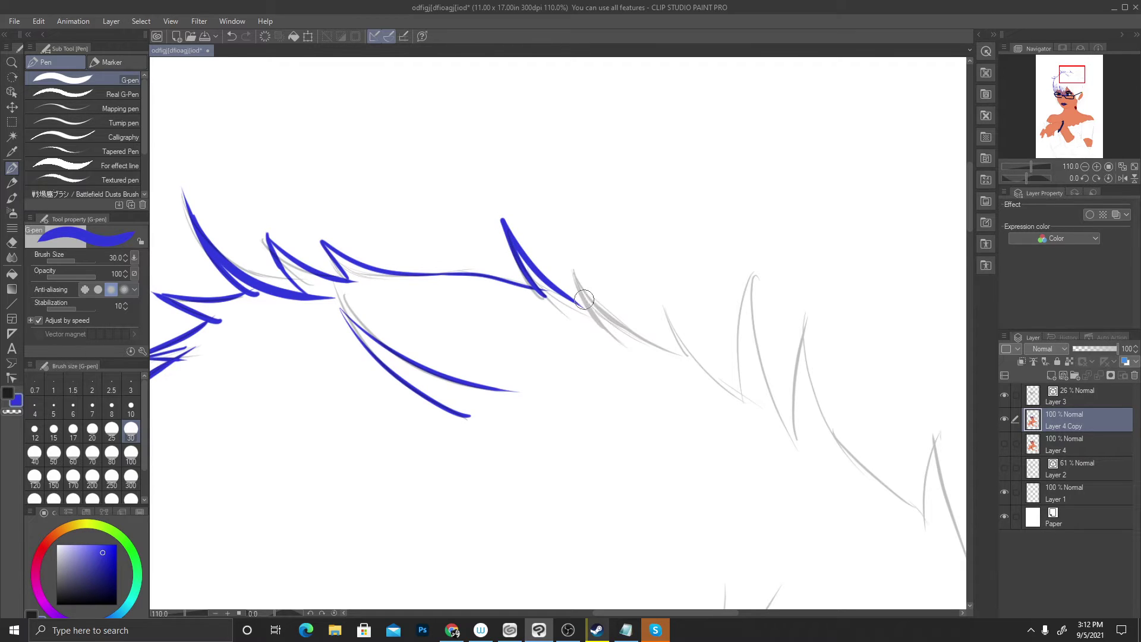
mouse_move(565, 250)
mouse_down()
mouse_move(590, 290)
mouse_move(696, 352)
mouse_move(657, 289)
mouse_up()
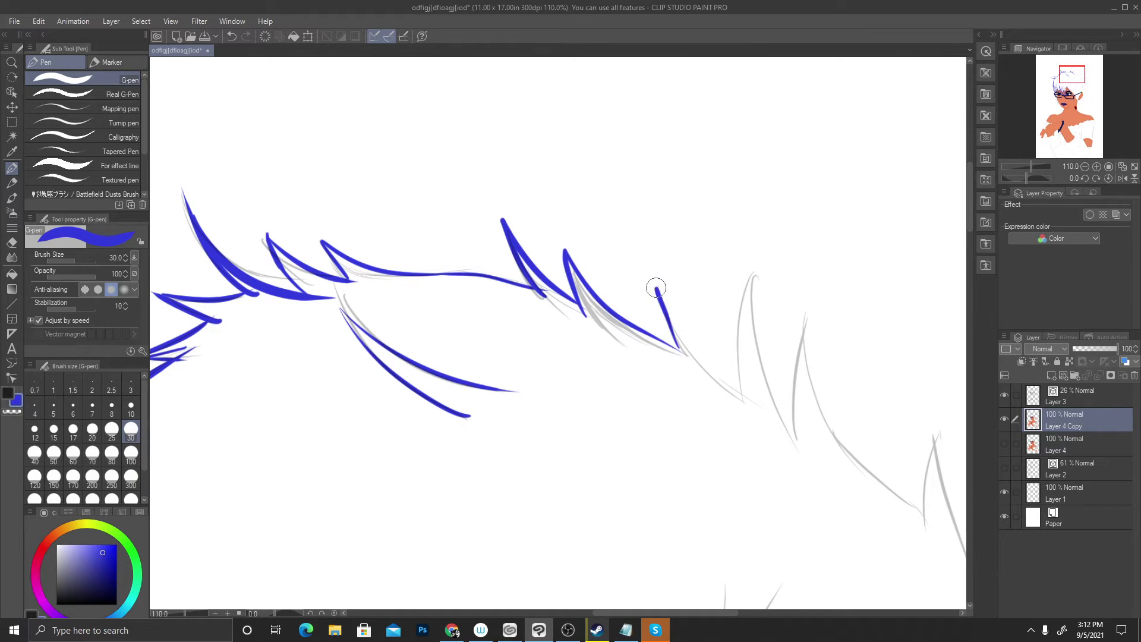
mouse_move(674, 345)
mouse_down()
mouse_move(737, 384)
mouse_move(770, 244)
mouse_move(776, 433)
mouse_move(810, 321)
mouse_move(813, 373)
mouse_move(863, 489)
mouse_up()
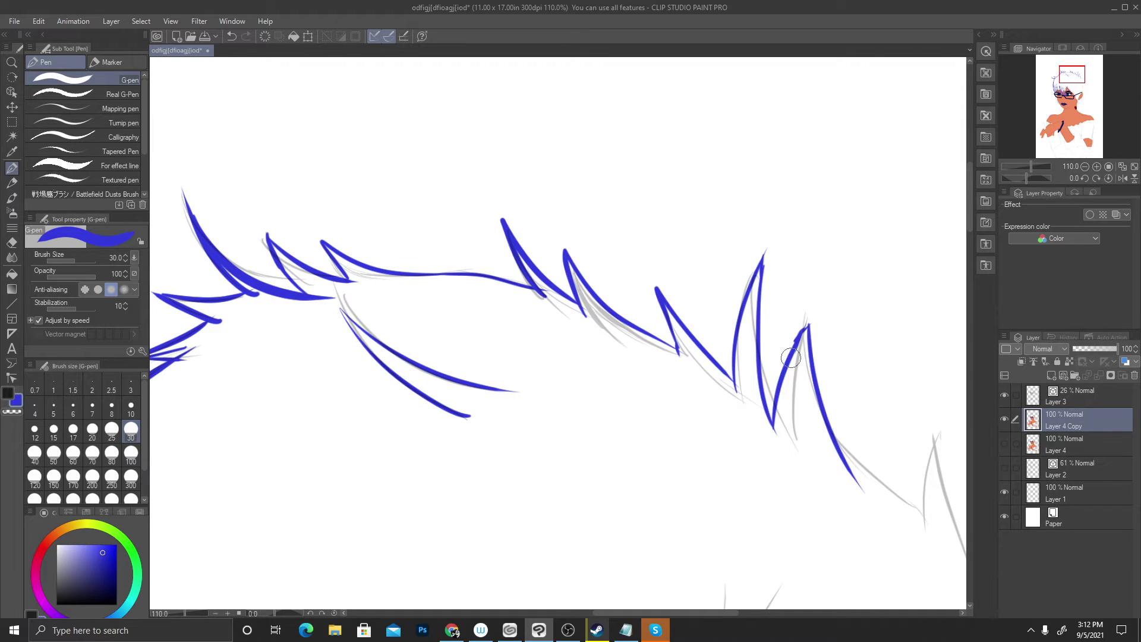
Continue the blue outline down the right side of the head with a long tuft and two small outward spikes
scroll(653, 318, down, 3)
scroll(523, 249, down, 6)
scroll(716, 350, up, 7)
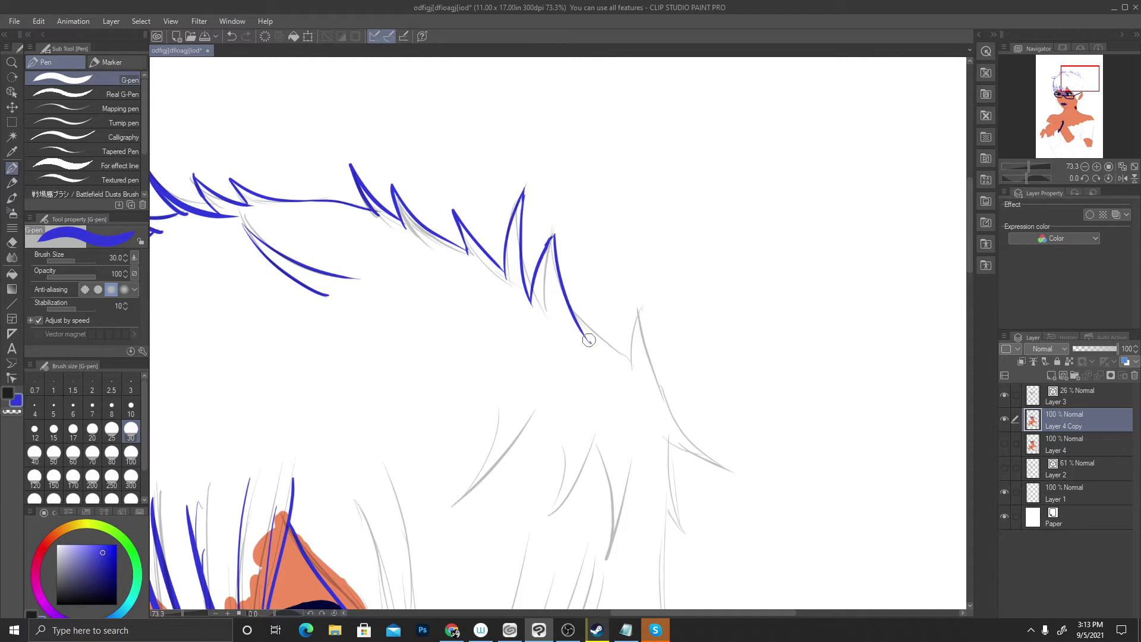
mouse_move(595, 286)
mouse_down()
mouse_move(663, 409)
mouse_move(702, 520)
mouse_move(673, 501)
mouse_up()
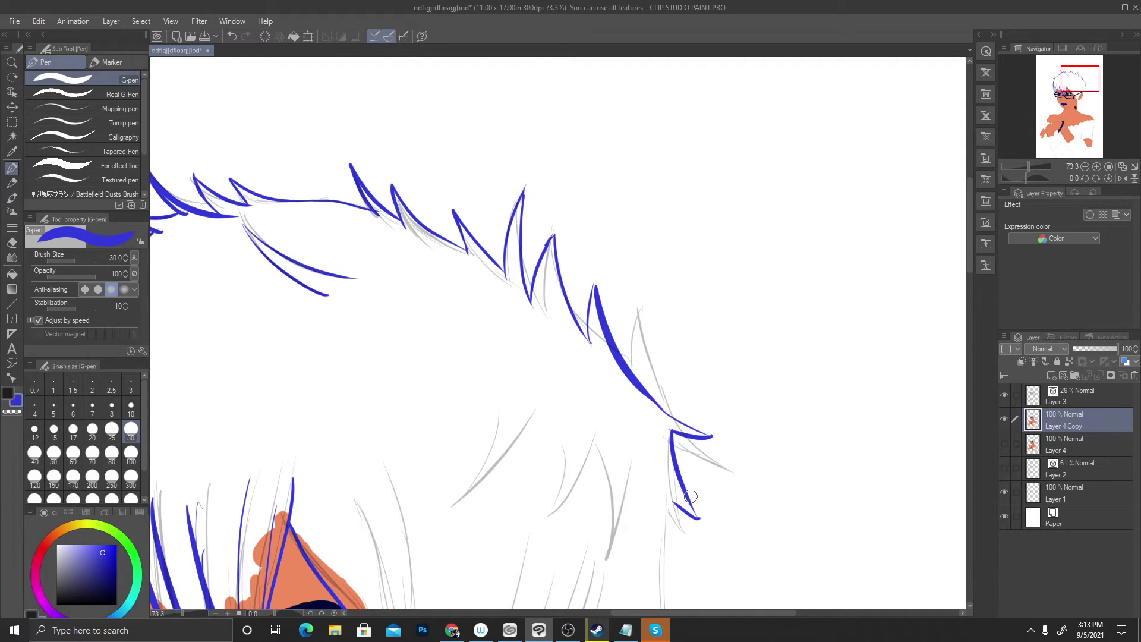
Outline the back of the hair in blue from the small spikes down to a pointed tip behind the ear
scroll(640, 506, down, 12)
scroll(683, 511, up, 6)
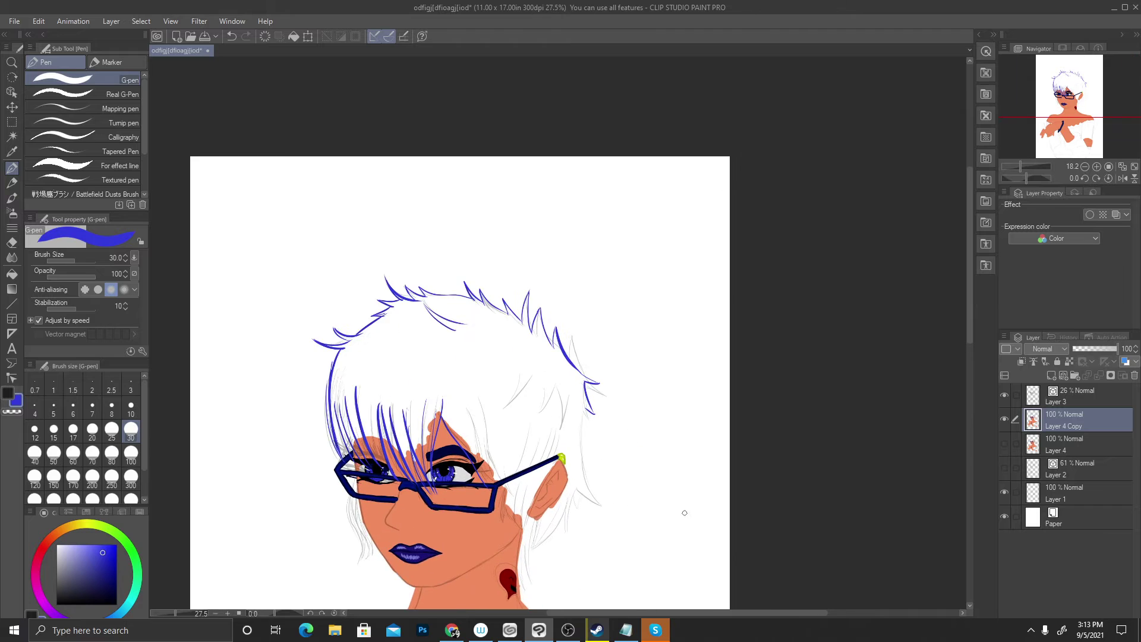
scroll(586, 469, up, 1)
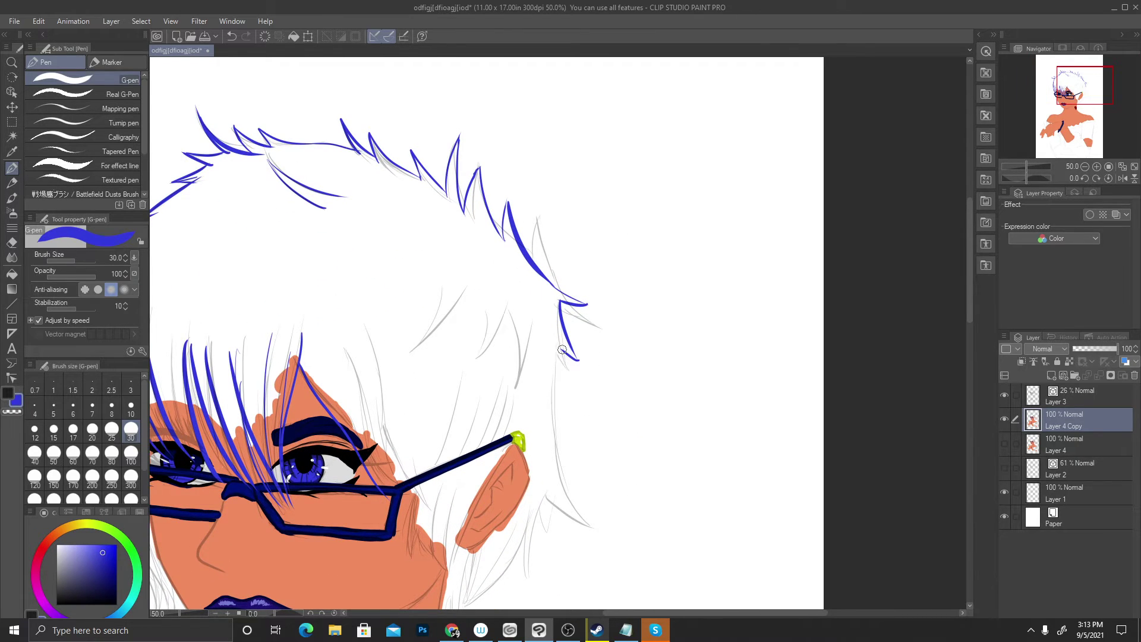
mouse_move(562, 349)
mouse_down()
mouse_move(570, 380)
mouse_move(554, 363)
mouse_move(569, 385)
mouse_move(555, 362)
mouse_move(544, 467)
mouse_up()
drag(558, 364, 555, 504)
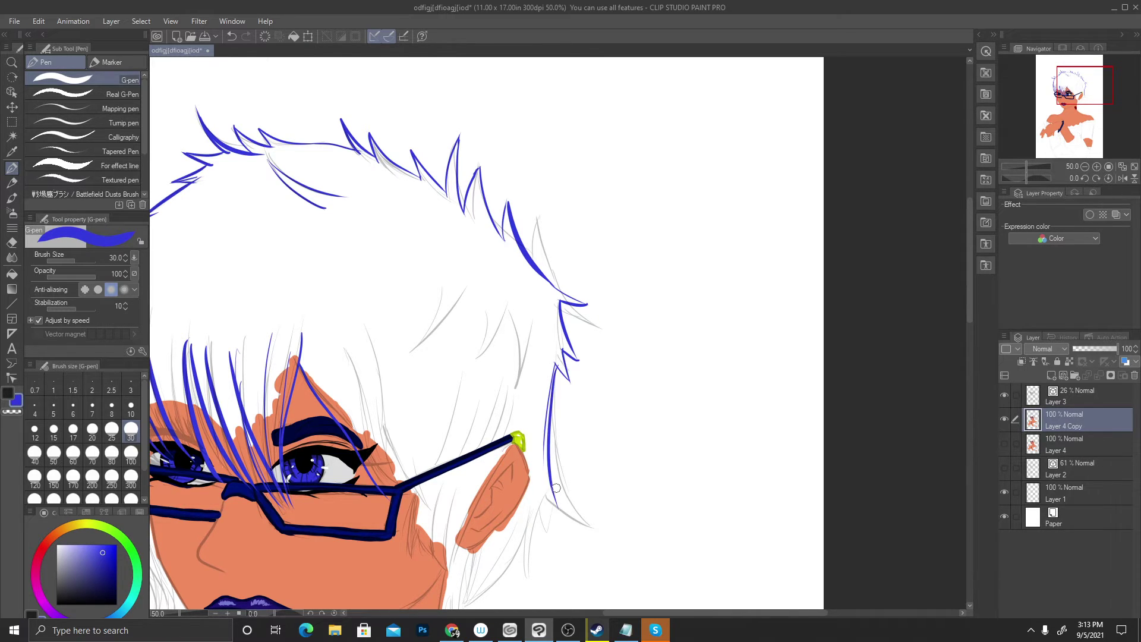
mouse_move(552, 406)
mouse_down()
mouse_move(578, 546)
mouse_move(542, 491)
mouse_up()
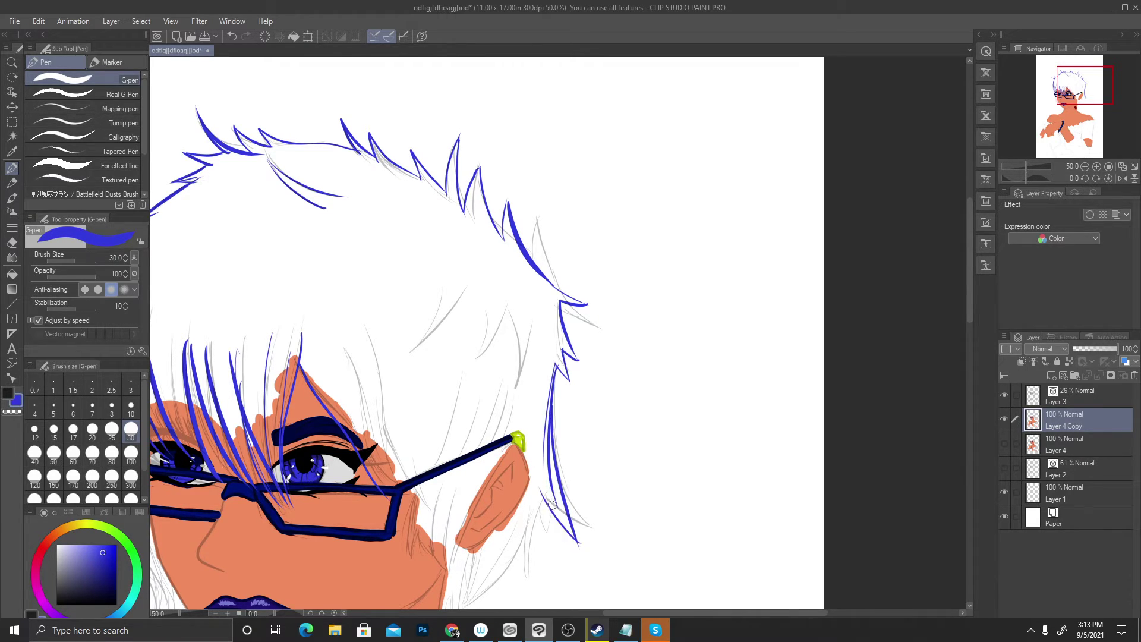
Draw blue pointed tufts from the tip behind the ear inward to the nape below the earlobe
scroll(541, 462, down, 3)
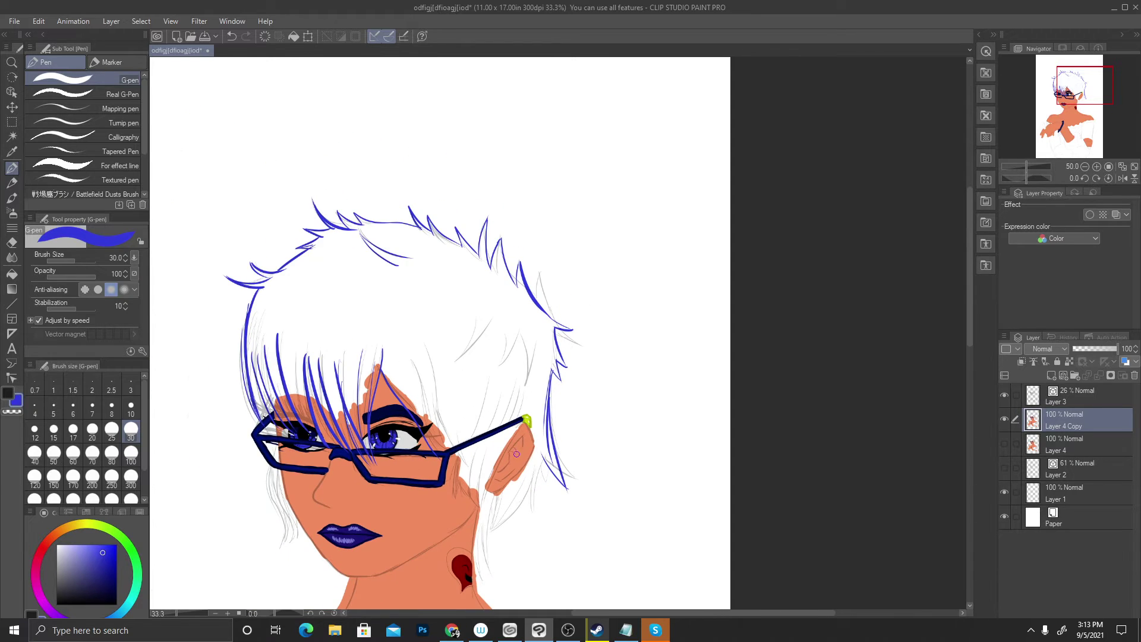
scroll(553, 542, up, 5)
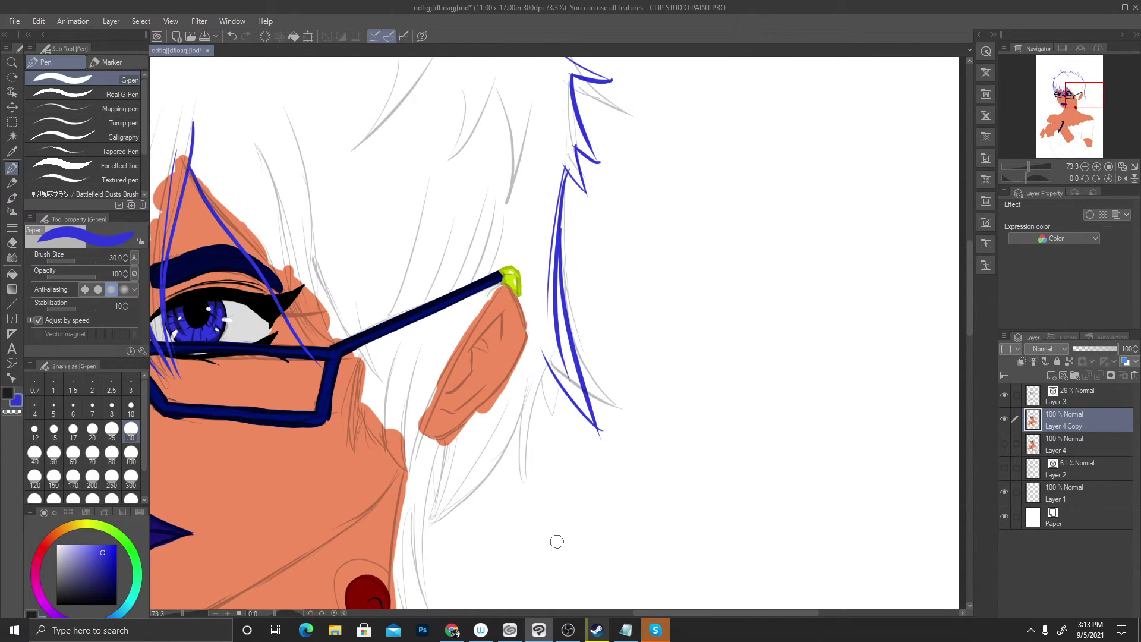
mouse_move(548, 365)
mouse_down()
mouse_move(527, 487)
mouse_move(518, 400)
mouse_move(432, 514)
mouse_move(450, 461)
mouse_move(428, 524)
mouse_move(479, 478)
mouse_up()
drag(438, 511, 508, 410)
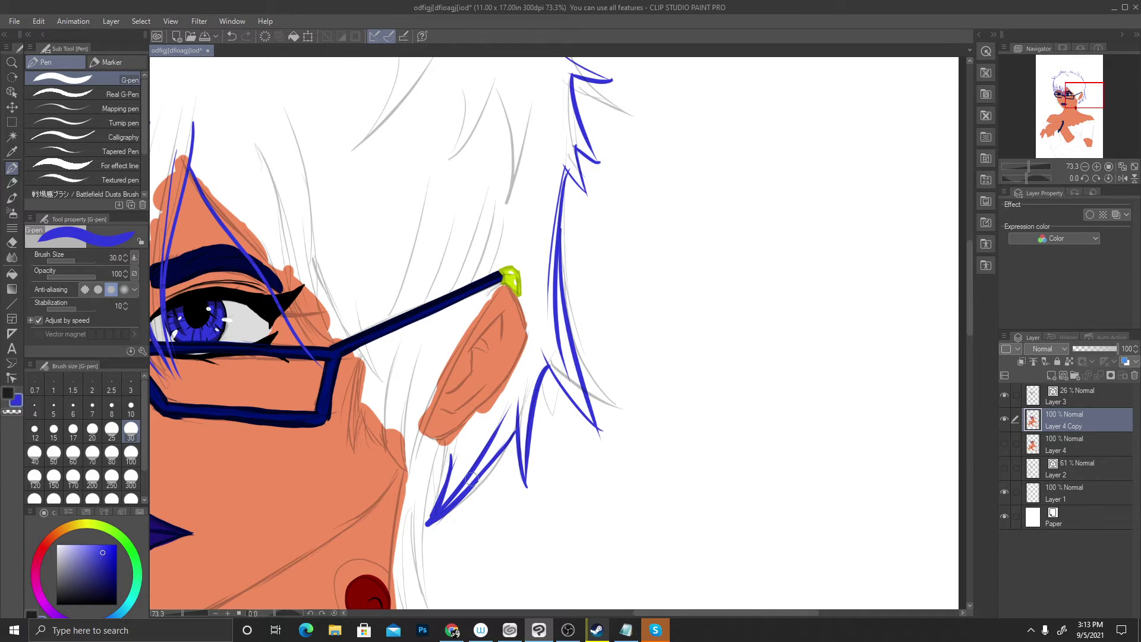
drag(439, 502, 435, 475)
Extend the nape hair with thin blue pointed strands down along the side of the neck beside the red earring
scroll(437, 437, down, 2)
scroll(432, 398, up, 2)
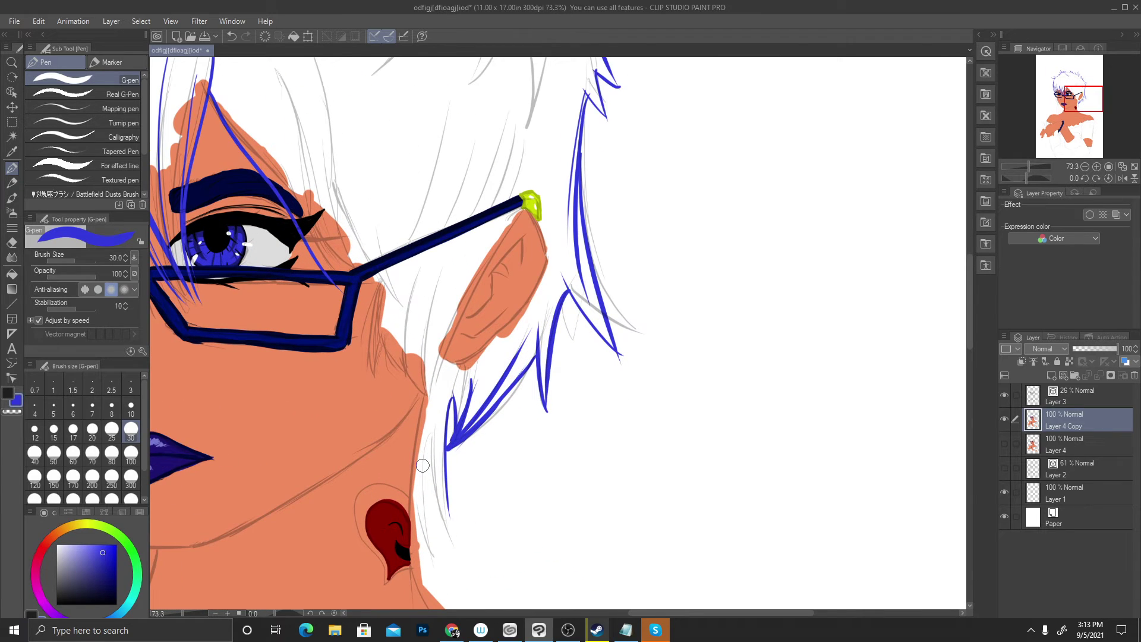
drag(449, 509, 454, 536)
mouse_move(428, 470)
mouse_down()
mouse_move(444, 504)
mouse_move(441, 576)
mouse_up()
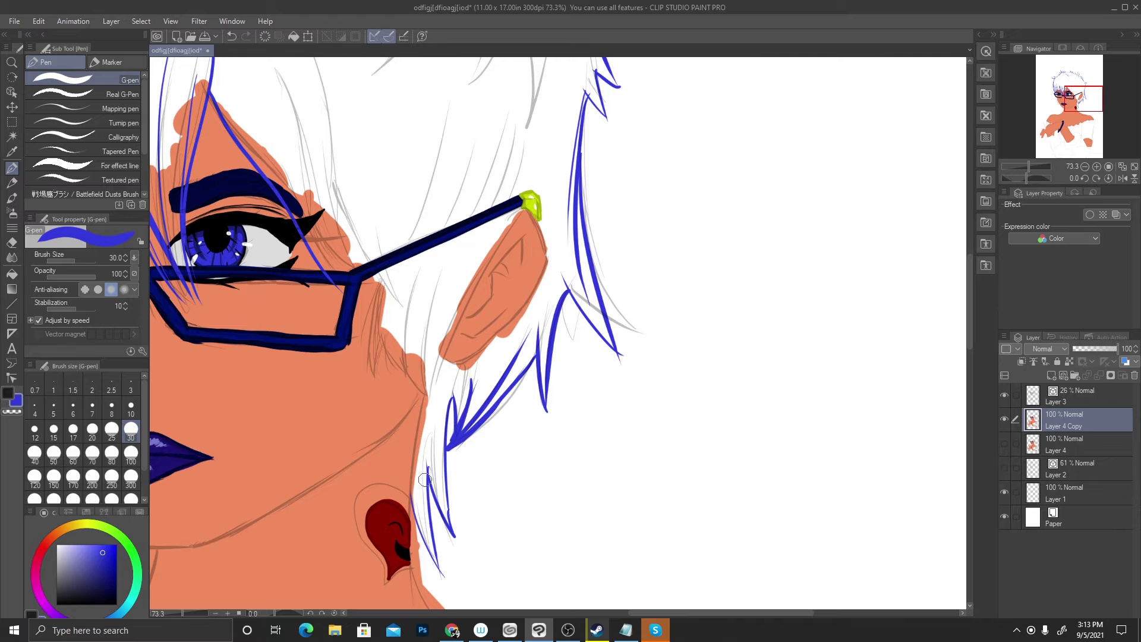
Draw blue sideburn strands from the glasses hinge across the cheek edge and up along the front of the ear
scroll(558, 458, down, 2)
scroll(506, 360, up, 2)
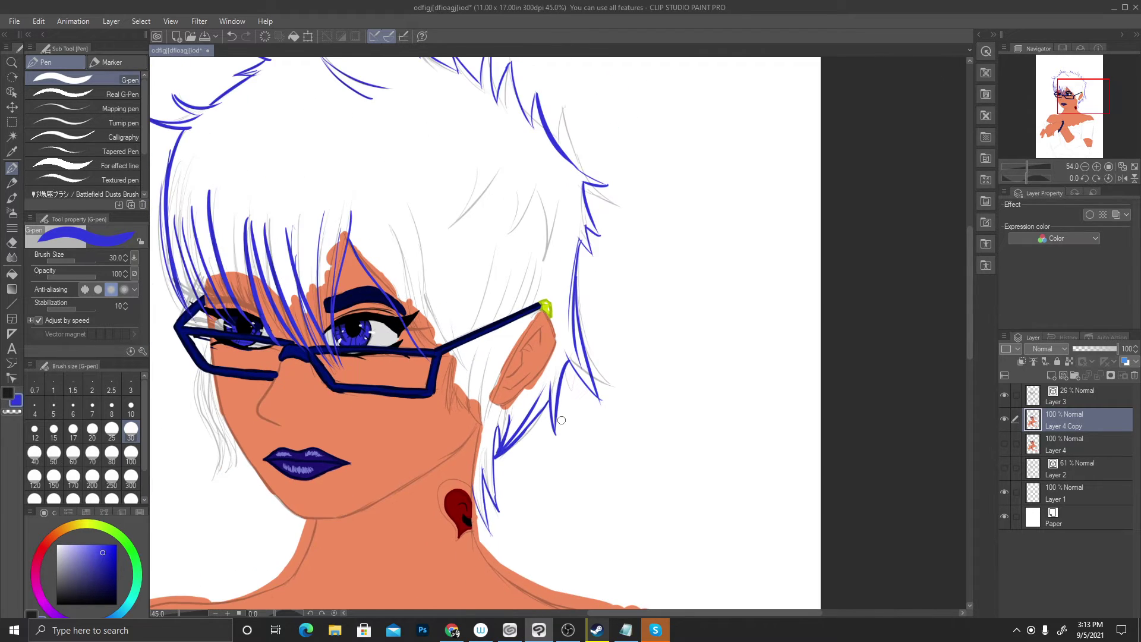
scroll(505, 360, up, 1)
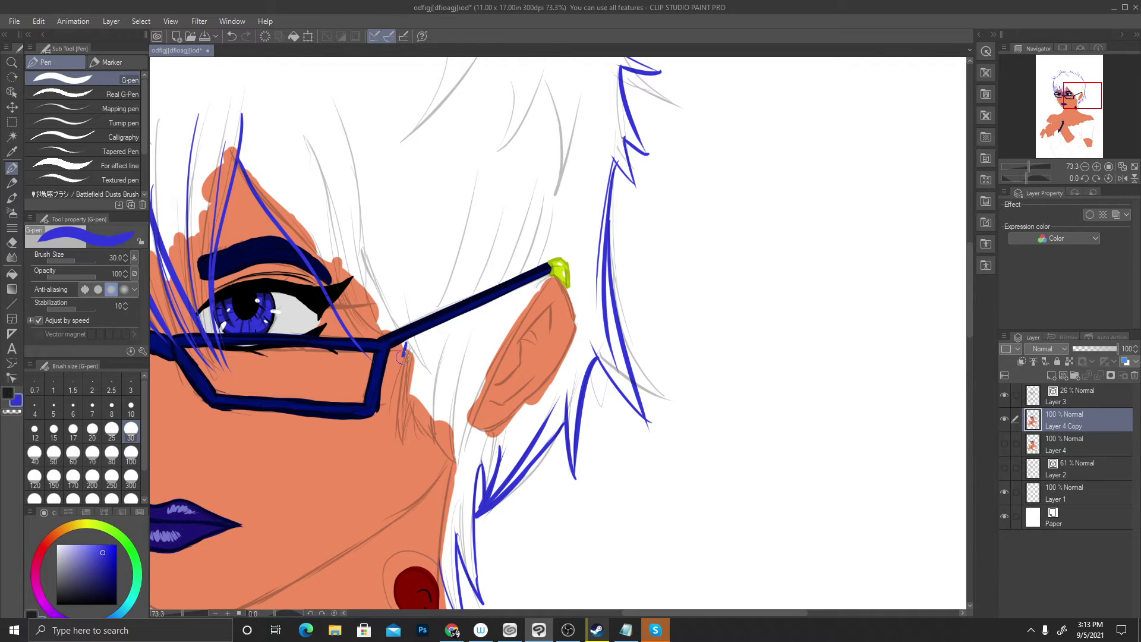
drag(406, 342, 391, 461)
mouse_move(405, 395)
mouse_down()
mouse_move(451, 469)
mouse_move(434, 406)
mouse_move(473, 487)
mouse_move(462, 361)
mouse_up()
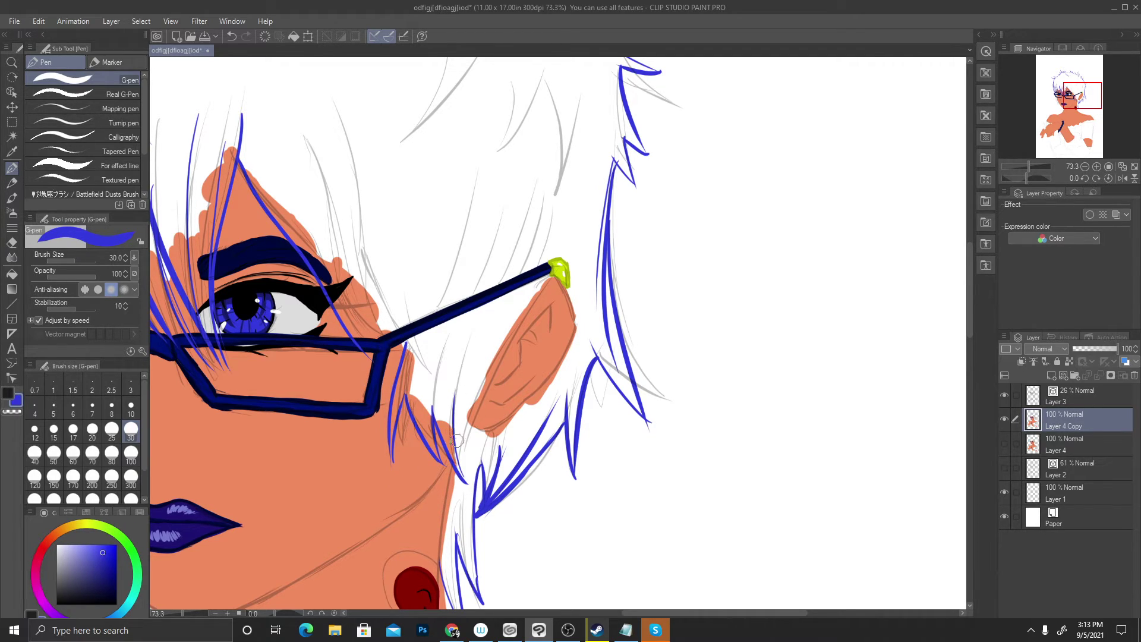
drag(458, 448, 467, 359)
mouse_move(467, 429)
mouse_down()
mouse_move(461, 478)
mouse_move(489, 360)
mouse_move(523, 310)
mouse_up()
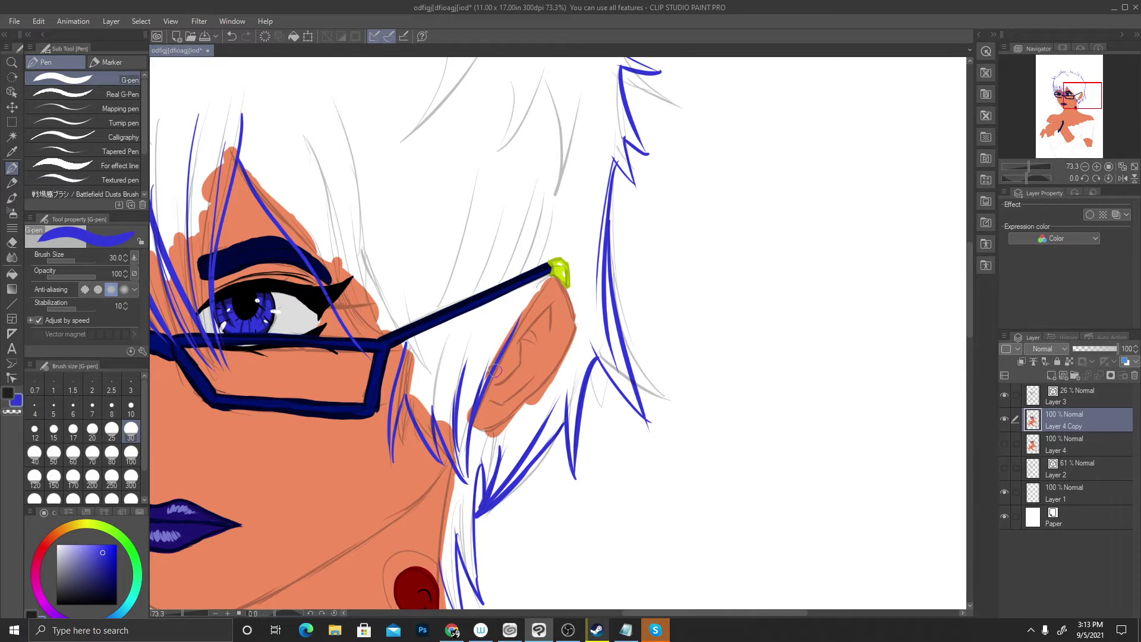
Add a blue strand along the front edge of the ear and thin fringe strands down through the far side of the glasses
drag(493, 374, 529, 291)
scroll(556, 391, down, 2)
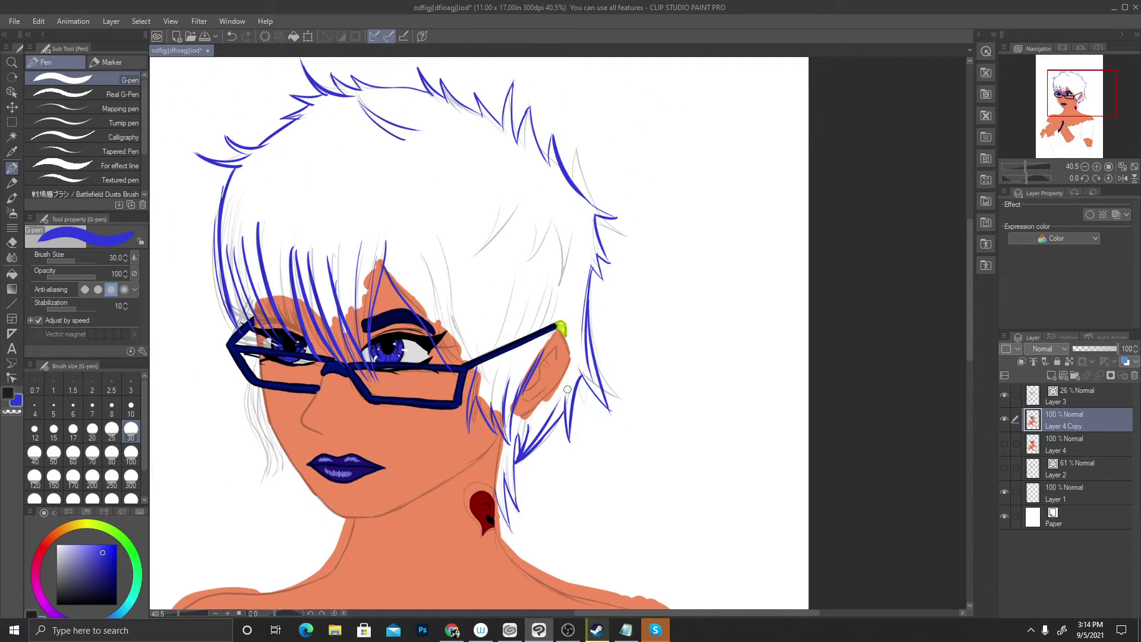
scroll(567, 390, down, 1)
scroll(335, 340, up, 5)
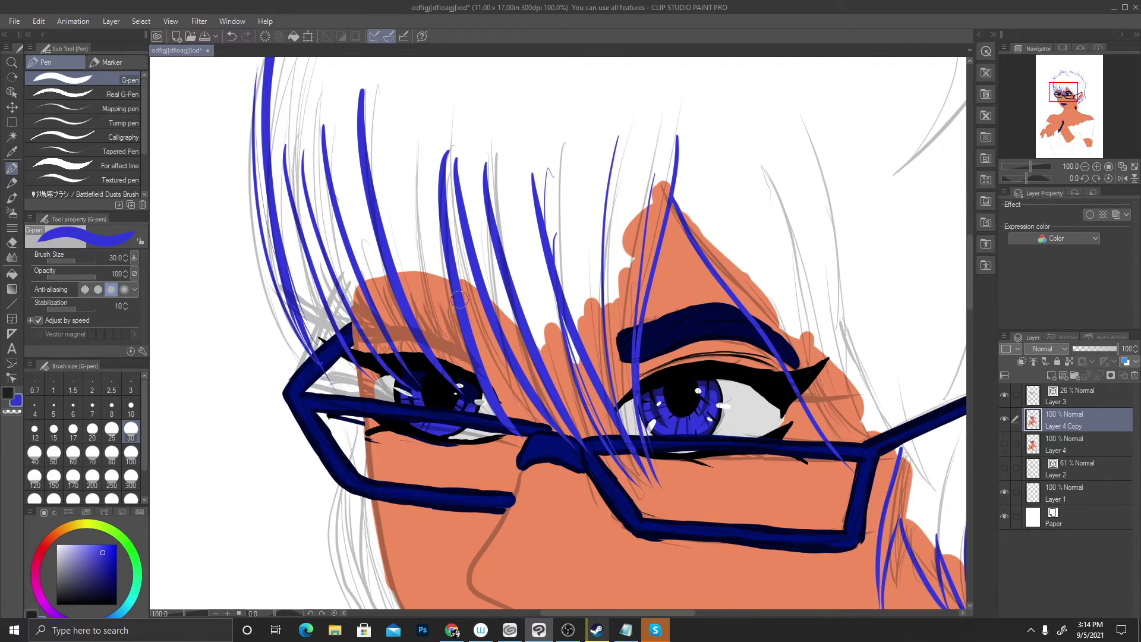
drag(327, 314, 344, 389)
drag(340, 418, 355, 475)
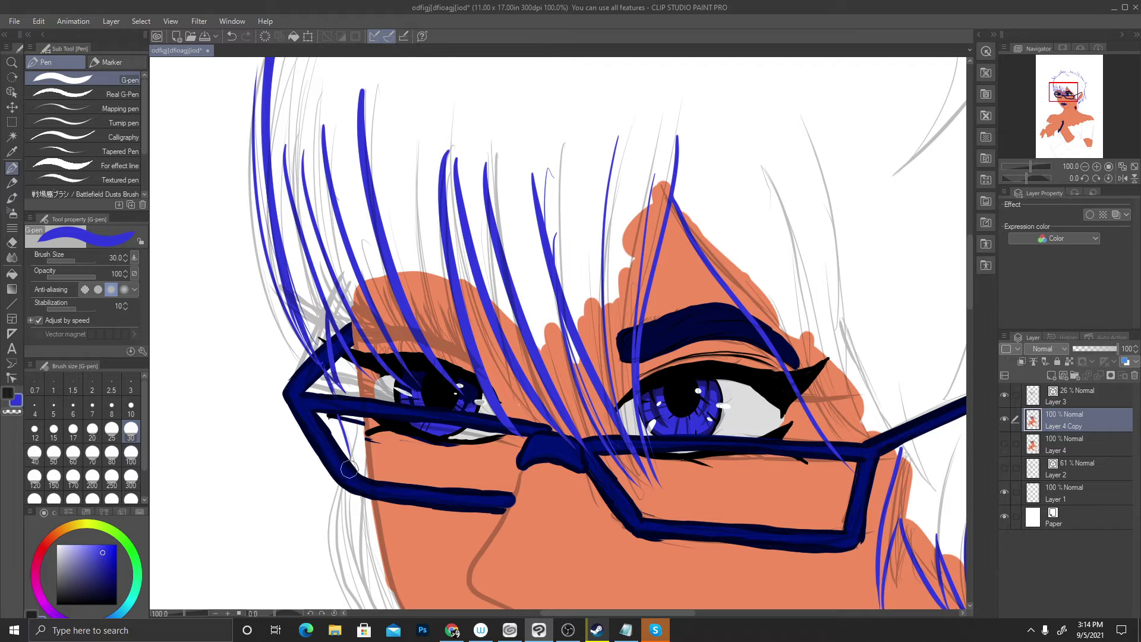
Draw a wavy blue lock of several pointed strands hanging from beneath the glasses along the far cheek
scroll(430, 288, down, 3)
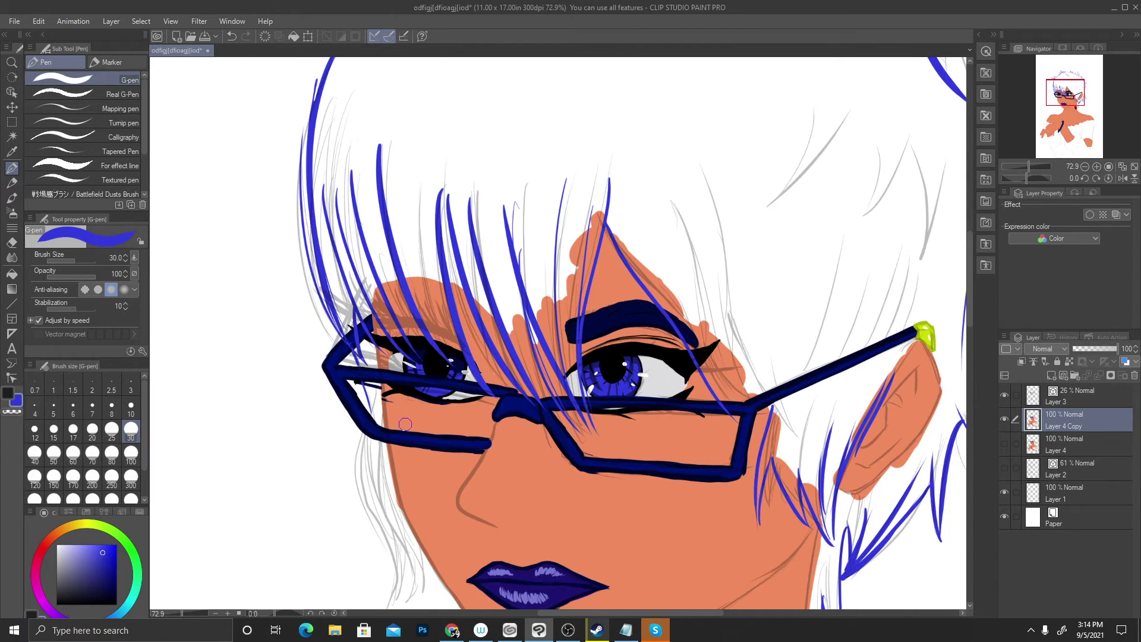
scroll(393, 490, up, 3)
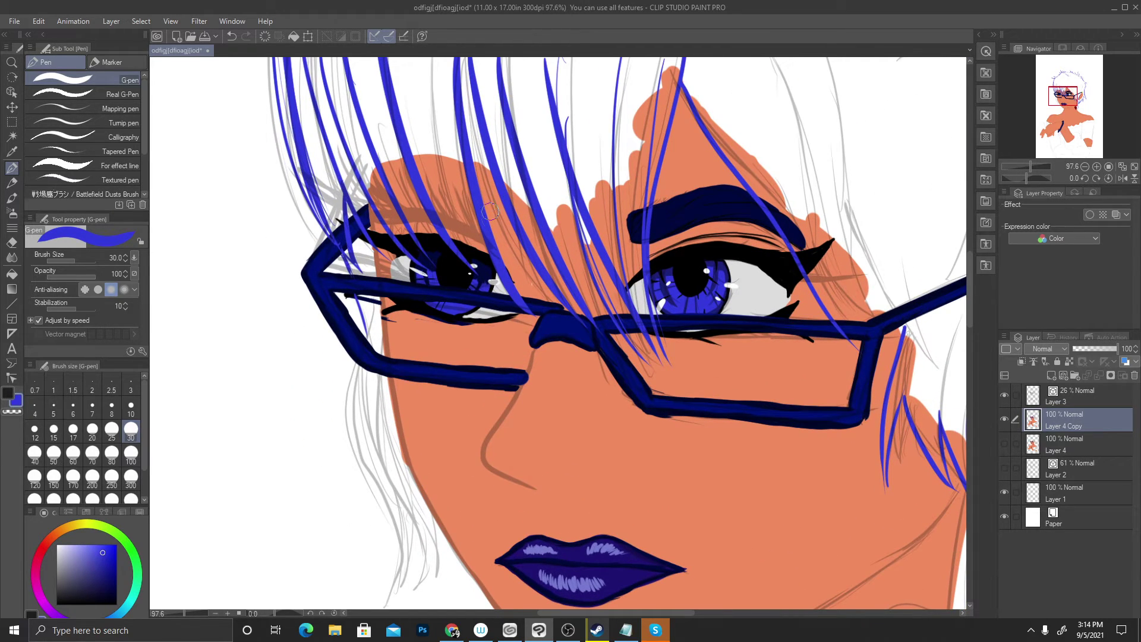
mouse_move(352, 321)
mouse_down()
mouse_move(367, 337)
mouse_move(349, 450)
mouse_up()
mouse_move(361, 368)
mouse_down()
mouse_move(354, 416)
mouse_move(384, 601)
mouse_move(426, 559)
mouse_up()
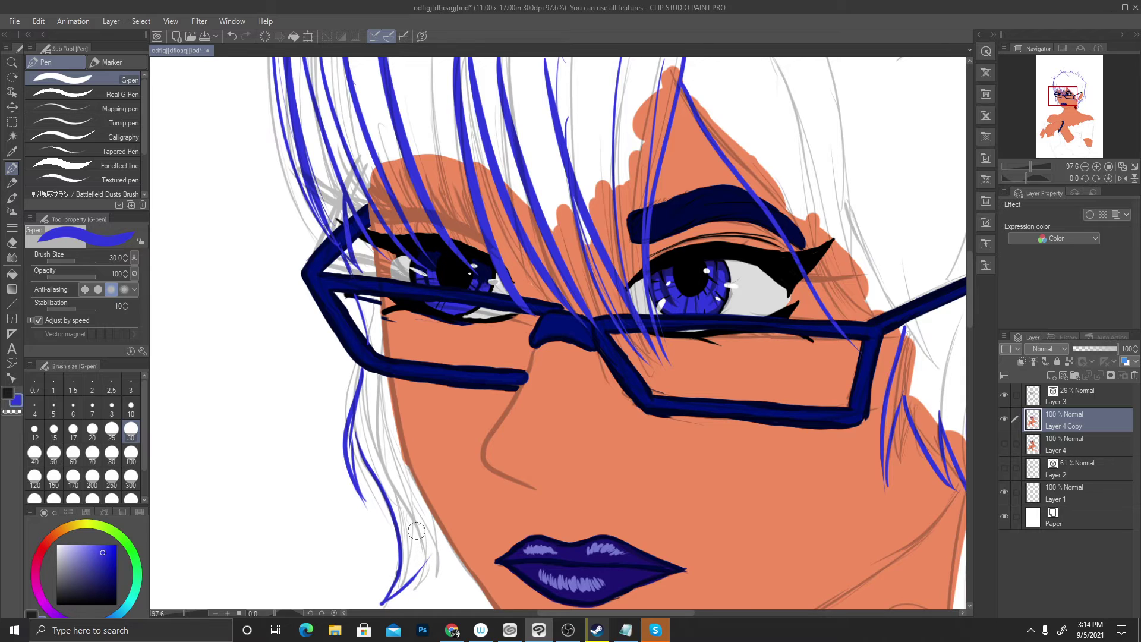
mouse_move(376, 380)
mouse_down()
mouse_move(373, 443)
mouse_move(405, 521)
mouse_move(416, 596)
mouse_move(433, 563)
mouse_move(427, 526)
mouse_move(440, 585)
mouse_move(432, 553)
mouse_up()
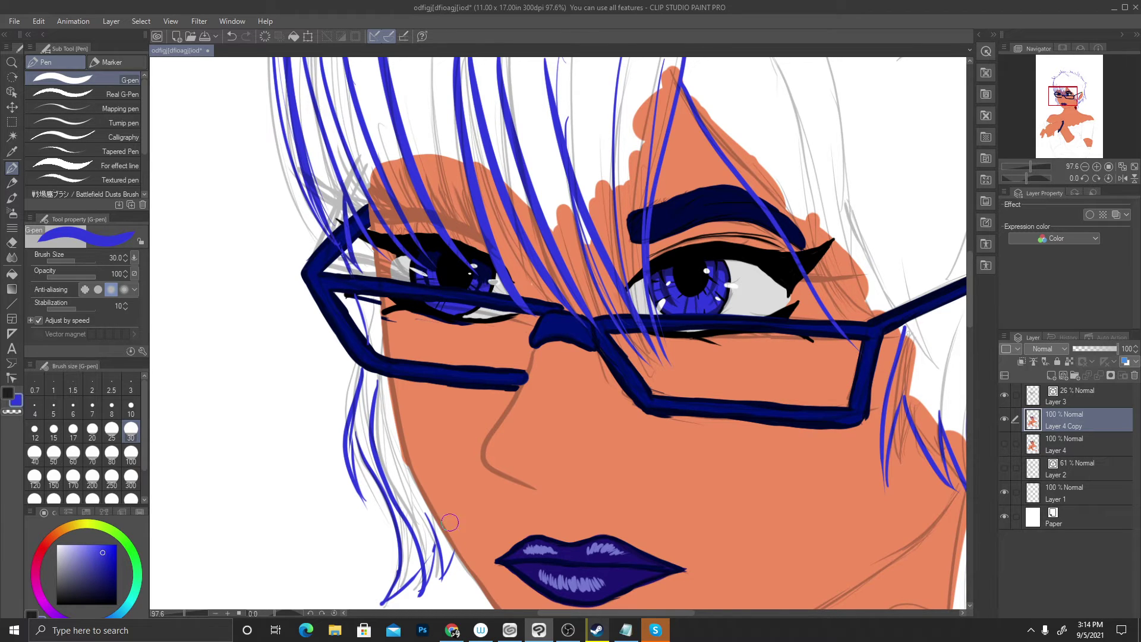
Close the small gaps between the strands of the far cheek lock with short blue strokes
scroll(448, 523, down, 2)
scroll(446, 532, up, 5)
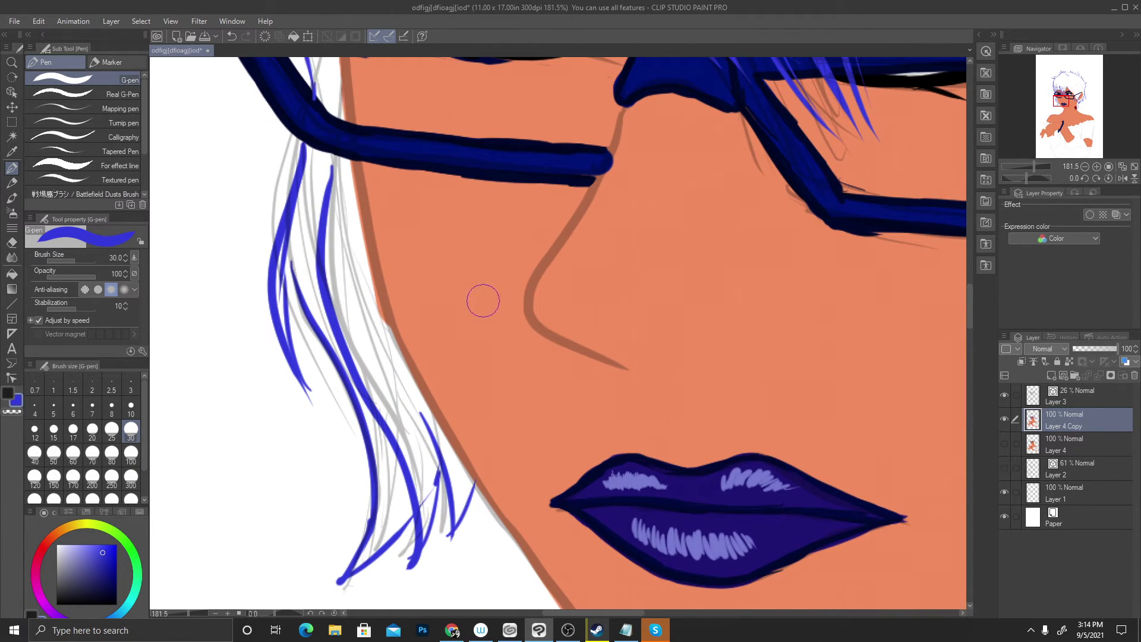
drag(427, 475, 436, 476)
scroll(247, 372, down, 4)
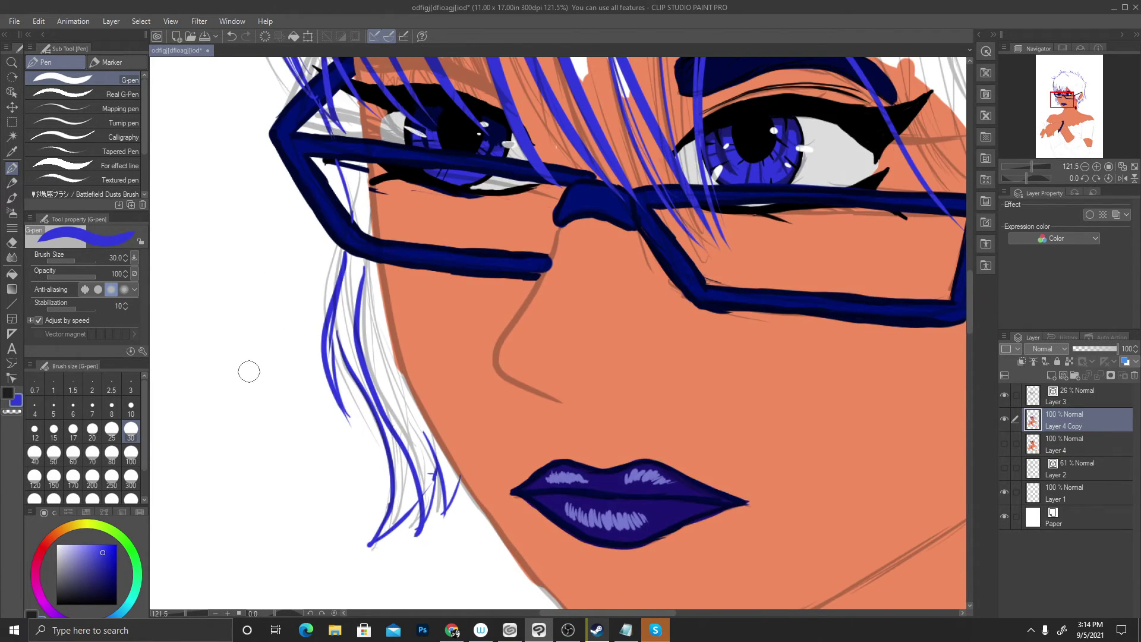
scroll(259, 361, up, 5)
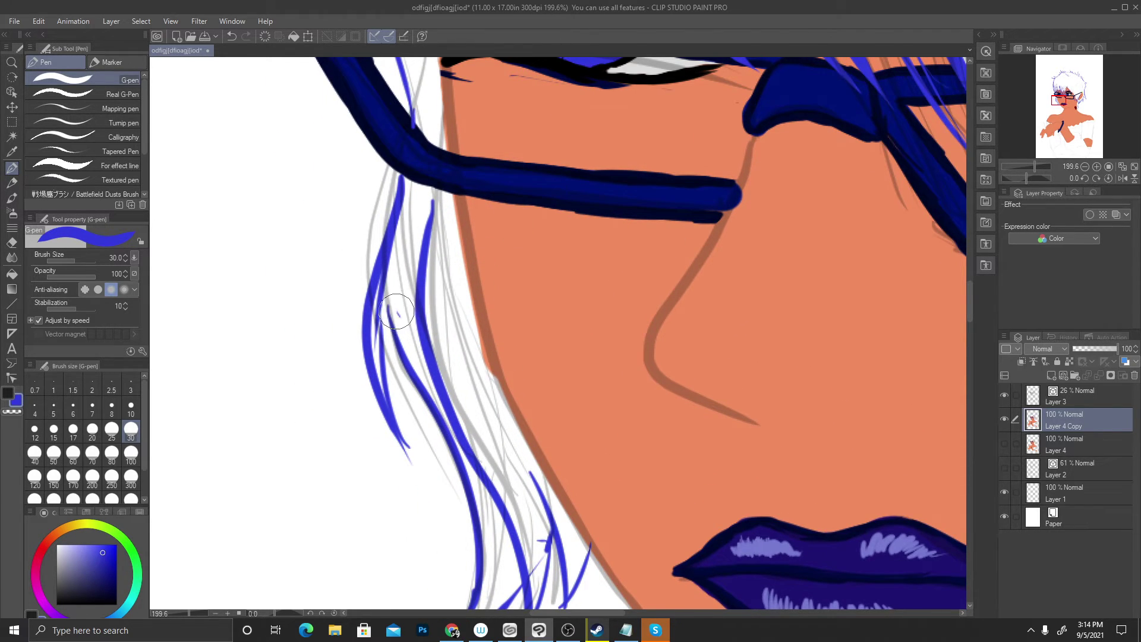
mouse_move(394, 306)
mouse_down()
mouse_move(380, 356)
mouse_move(389, 367)
mouse_up()
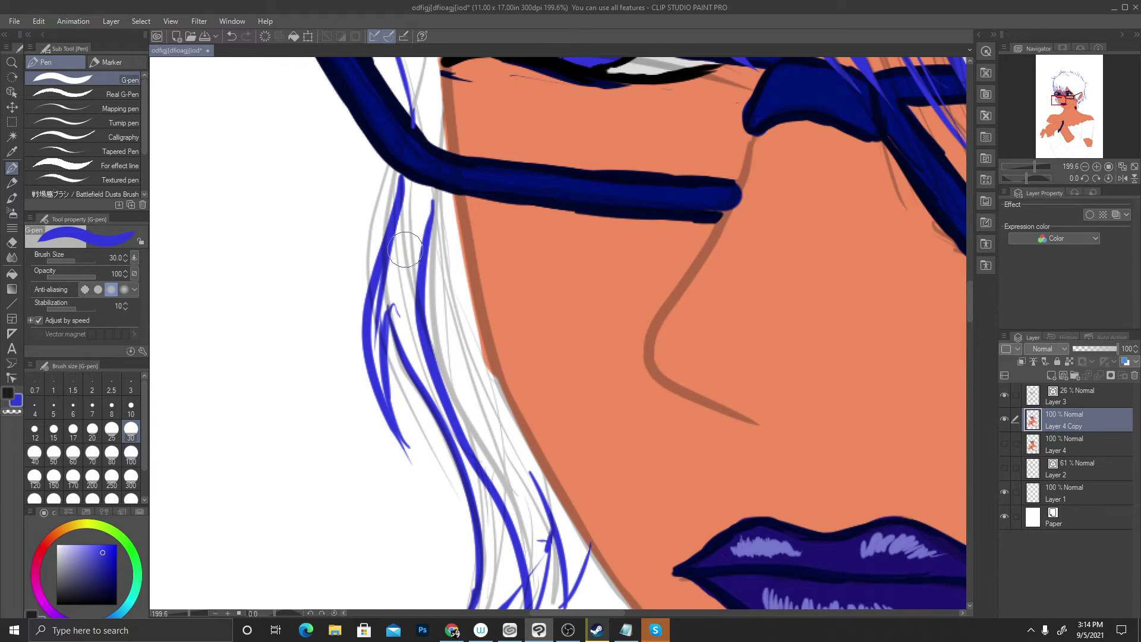
Draw blue strands down the temple to the glasses hinge and a pointed V-shaped tuft on the side hair above
scroll(404, 314, down, 4)
scroll(450, 355, down, 2)
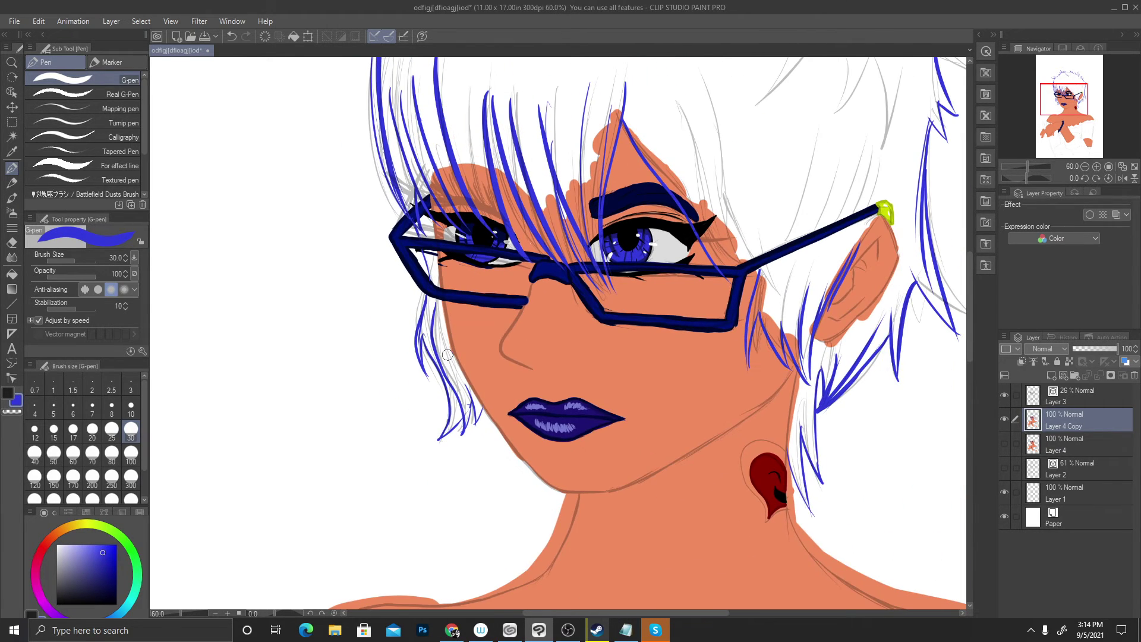
scroll(442, 354, down, 2)
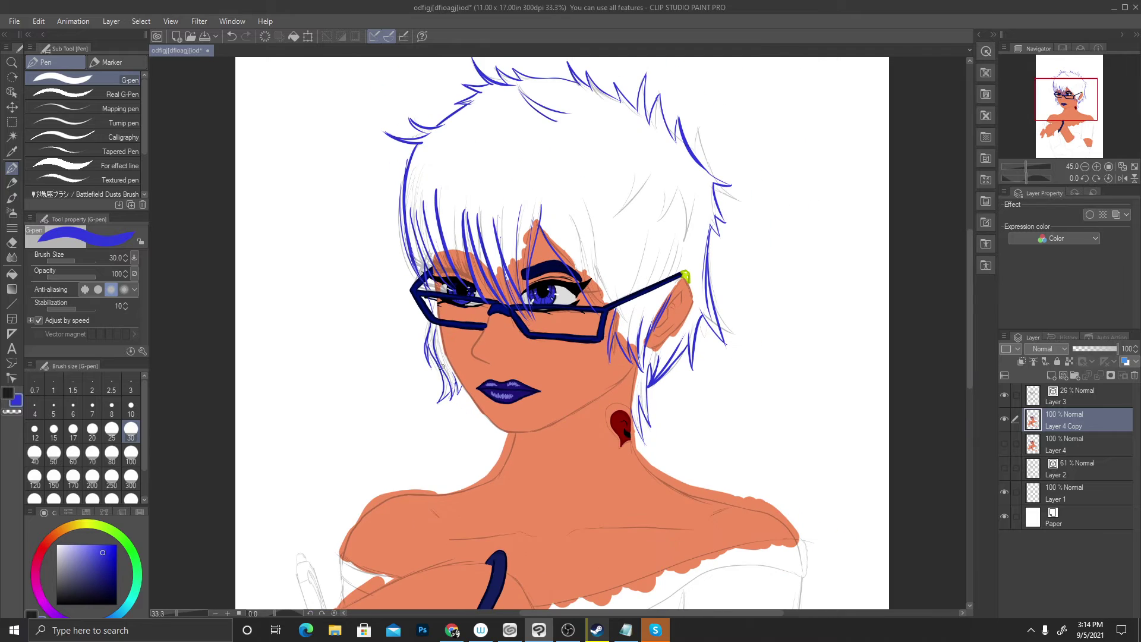
scroll(650, 235, up, 3)
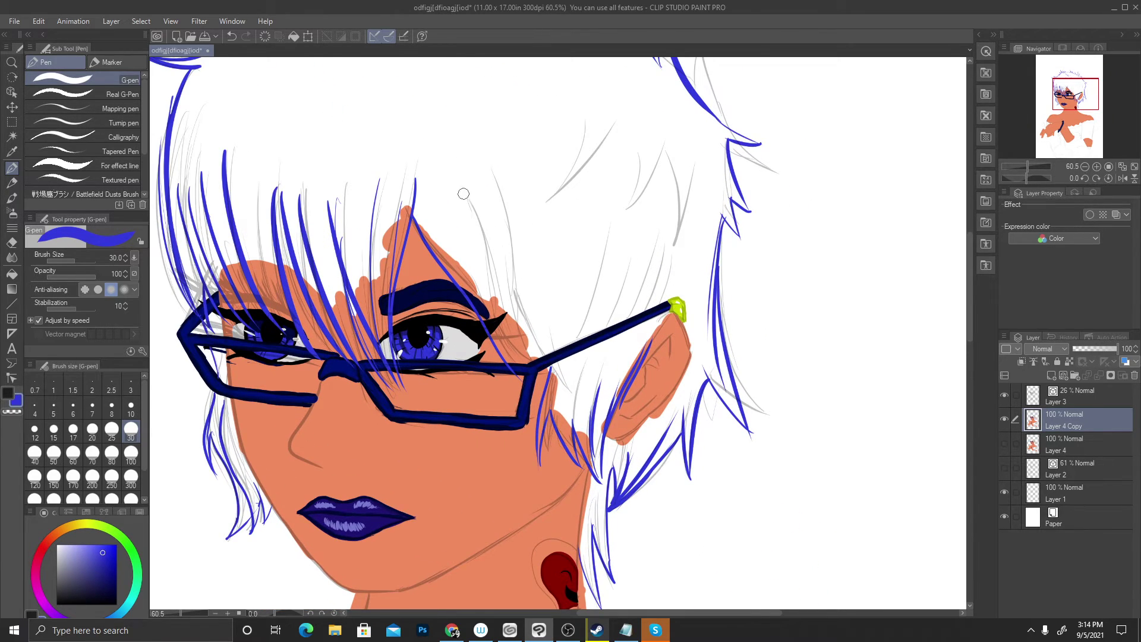
mouse_move(464, 194)
mouse_down()
mouse_move(544, 357)
mouse_move(502, 179)
mouse_up()
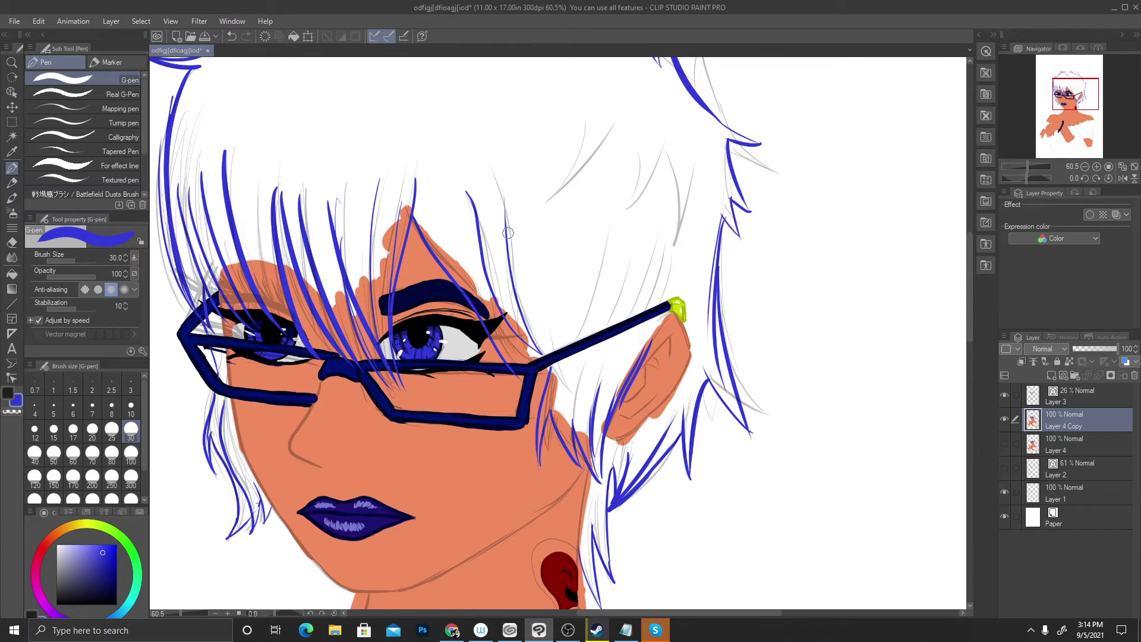
drag(509, 233, 495, 146)
drag(523, 380, 530, 386)
mouse_move(585, 118)
mouse_down()
mouse_move(534, 206)
mouse_move(620, 105)
mouse_up()
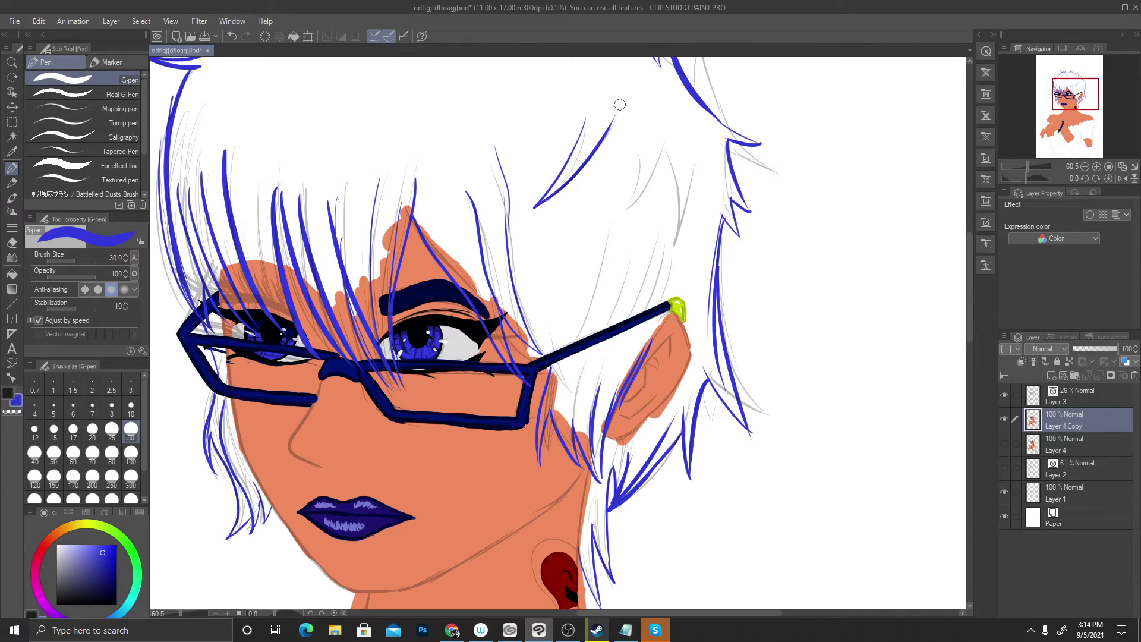
Draw two blue pointed tufts in the side hair above the ear, undoing and redrawing the first one
mouse_move(633, 160)
mouse_down()
mouse_move(624, 215)
mouse_move(667, 150)
mouse_up()
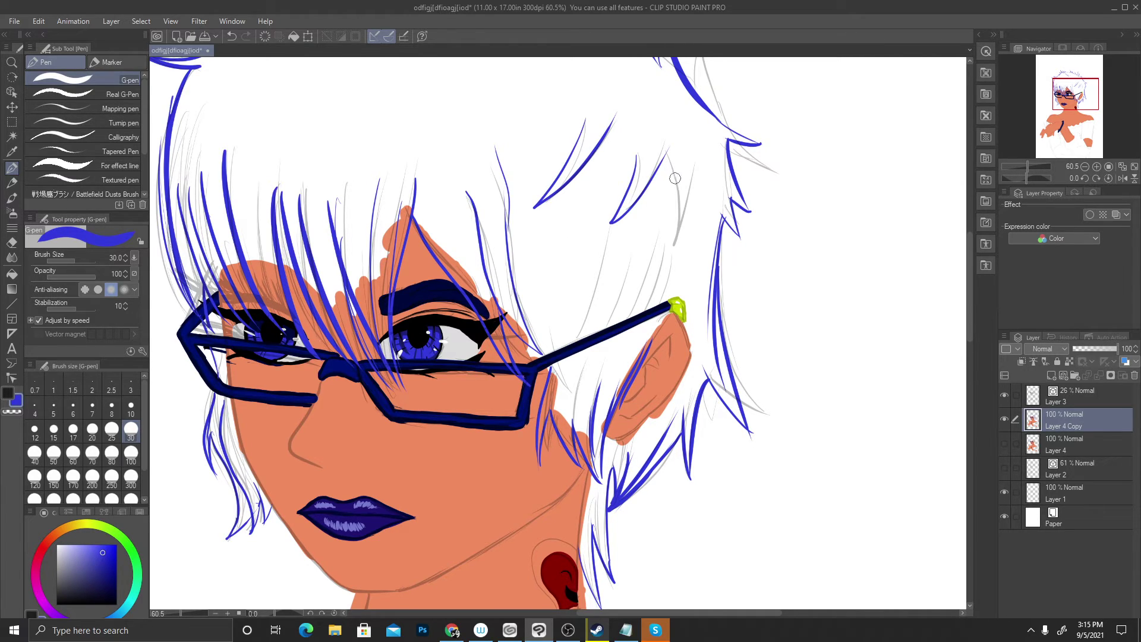
key(ctrl+z)
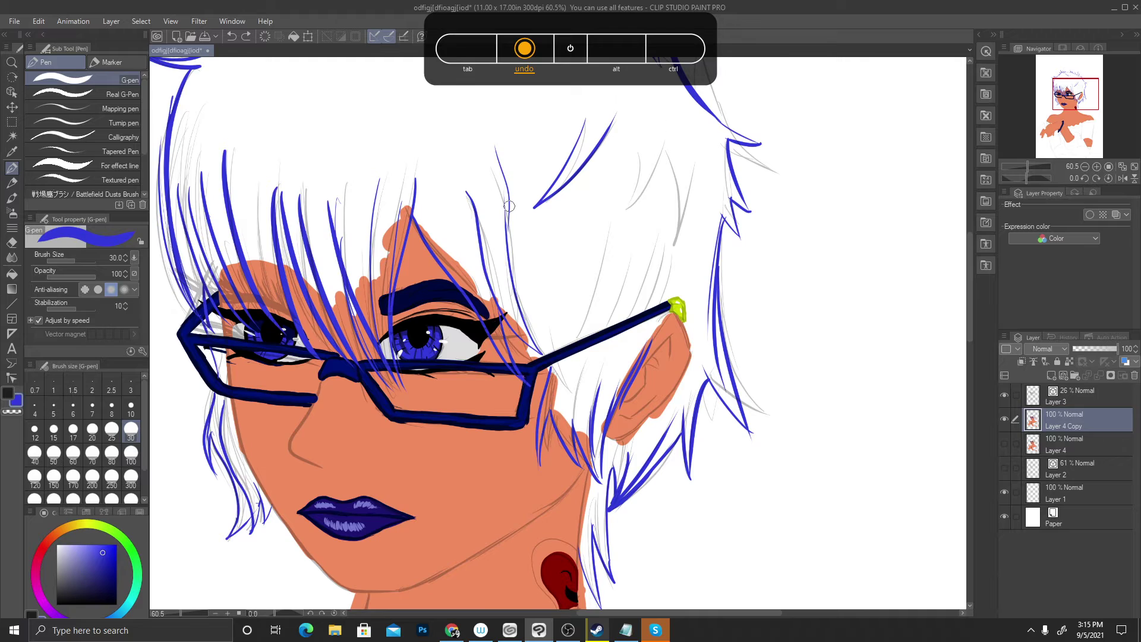
mouse_move(642, 156)
mouse_down()
mouse_move(616, 233)
mouse_move(665, 148)
mouse_move(678, 211)
mouse_move(667, 243)
mouse_up()
drag(667, 243, 707, 156)
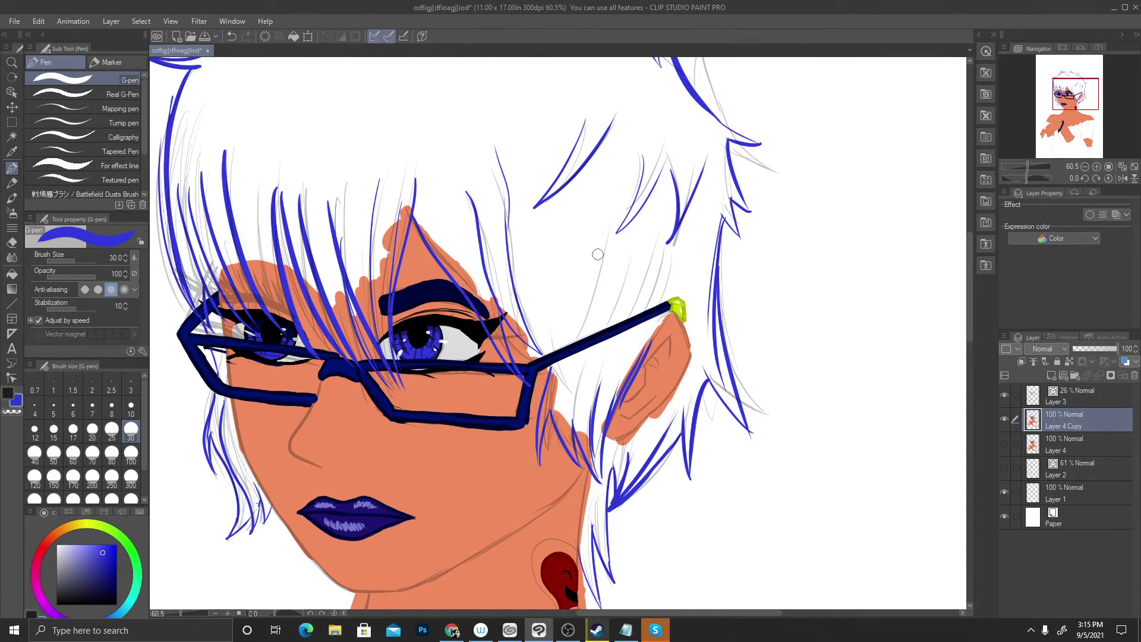
Add short blue strands above the glasses arm, in the sideburn below it, and a small pointed tuft near the temple
mouse_move(604, 239)
mouse_down()
mouse_move(573, 318)
mouse_move(633, 252)
mouse_up()
mouse_move(635, 307)
mouse_down()
mouse_move(652, 266)
mouse_move(656, 295)
mouse_move(685, 230)
mouse_up()
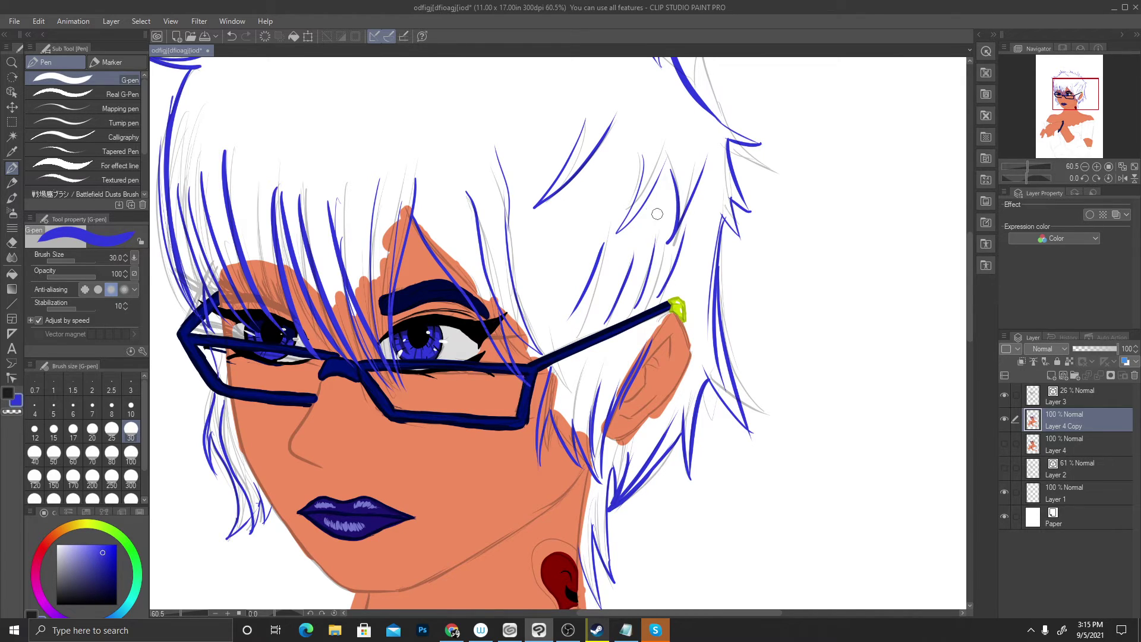
drag(574, 423, 588, 350)
drag(592, 405, 614, 337)
drag(552, 243, 542, 288)
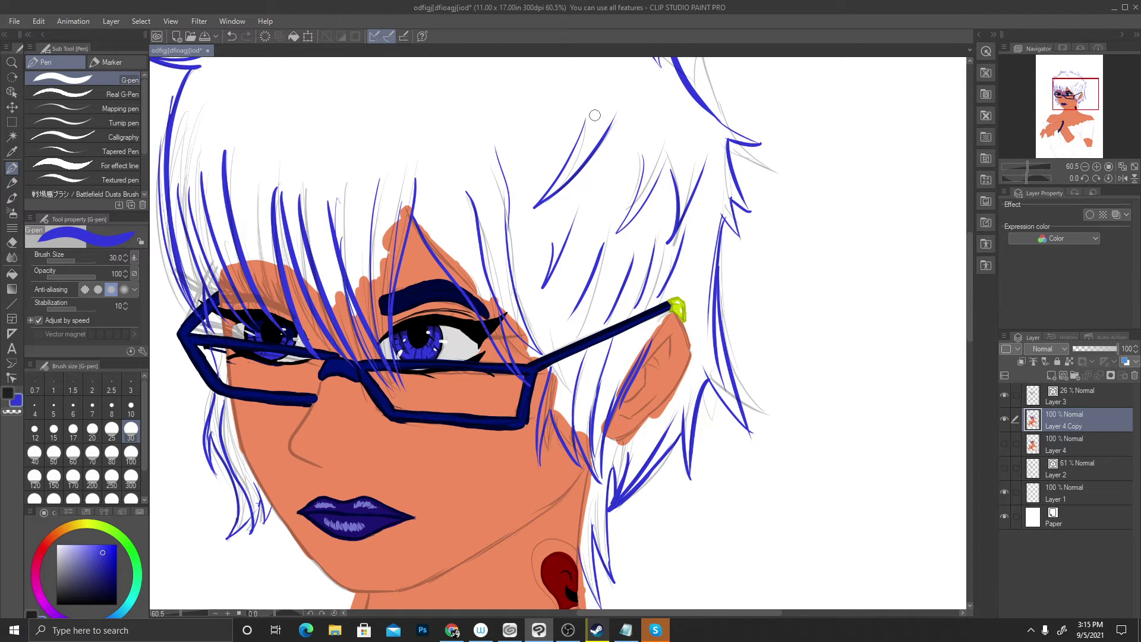
Add a small blue pointed tuft on the crown between the hairline spikes and the fringe
scroll(602, 150, down, 4)
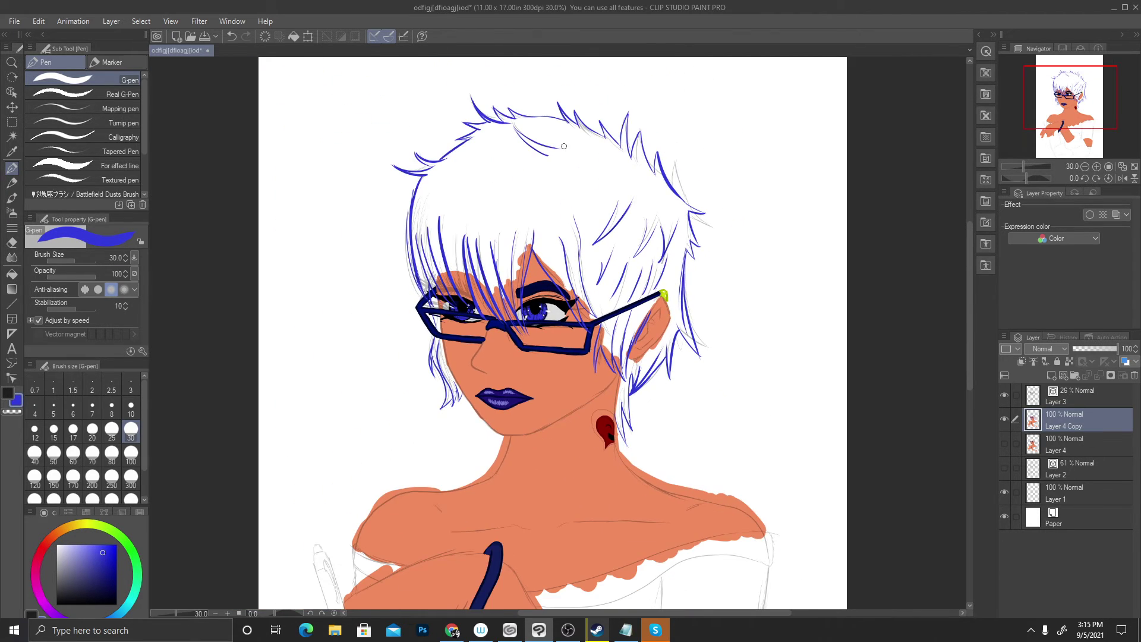
scroll(533, 111, up, 2)
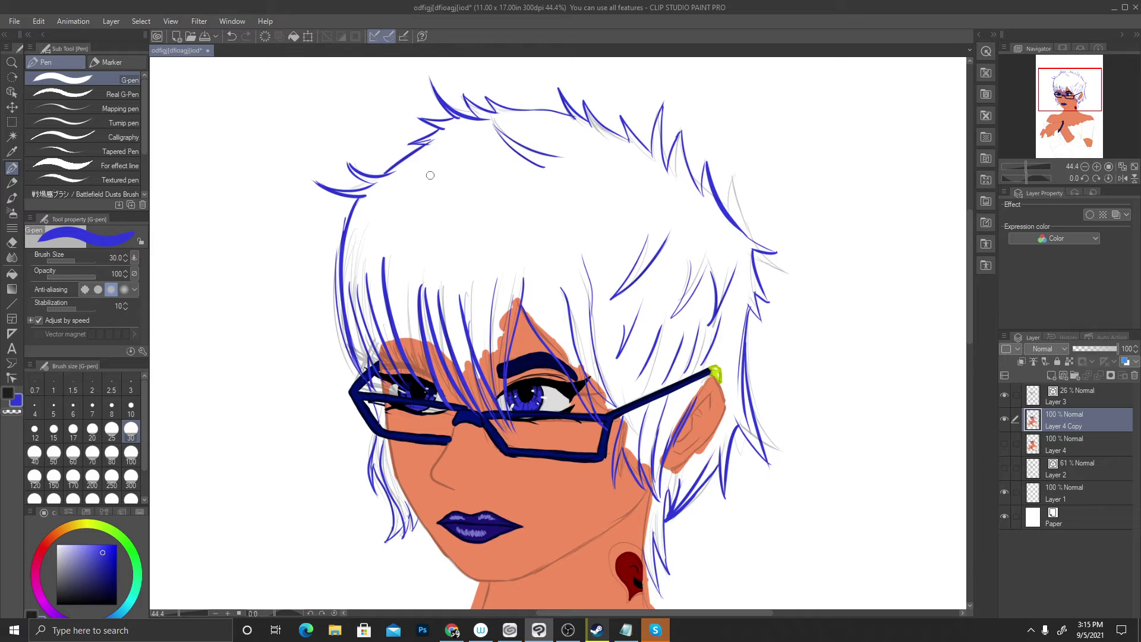
mouse_move(455, 203)
mouse_down()
mouse_move(425, 167)
mouse_move(472, 193)
mouse_up()
scroll(436, 299, down, 1)
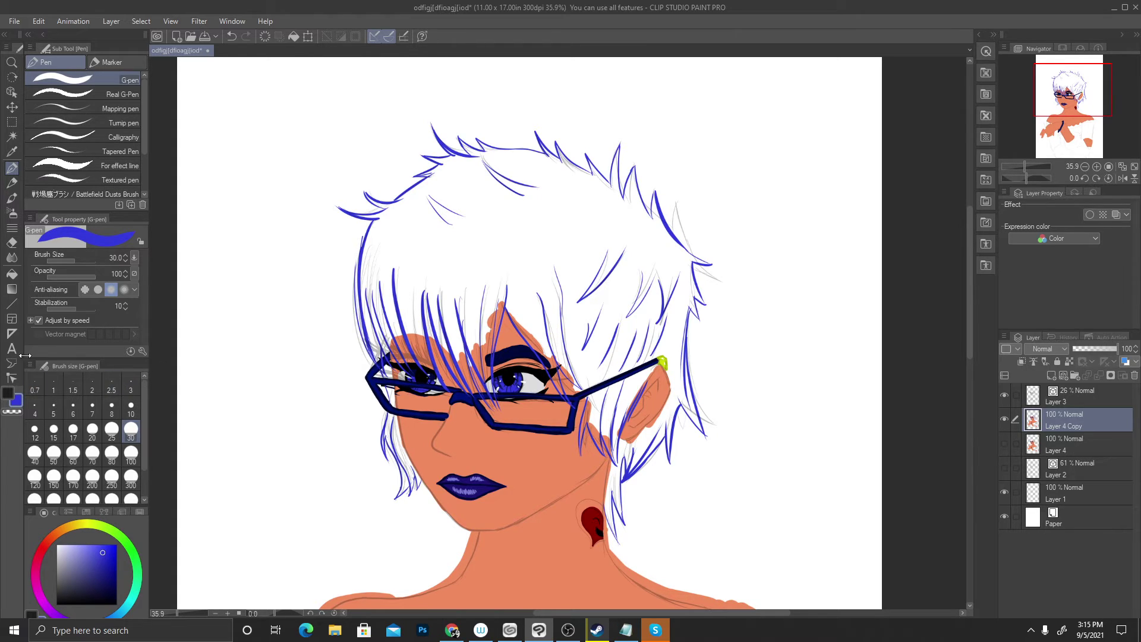
Try filling the outlined hair with blue while the Layer 3 sketch is hidden
click(11, 273)
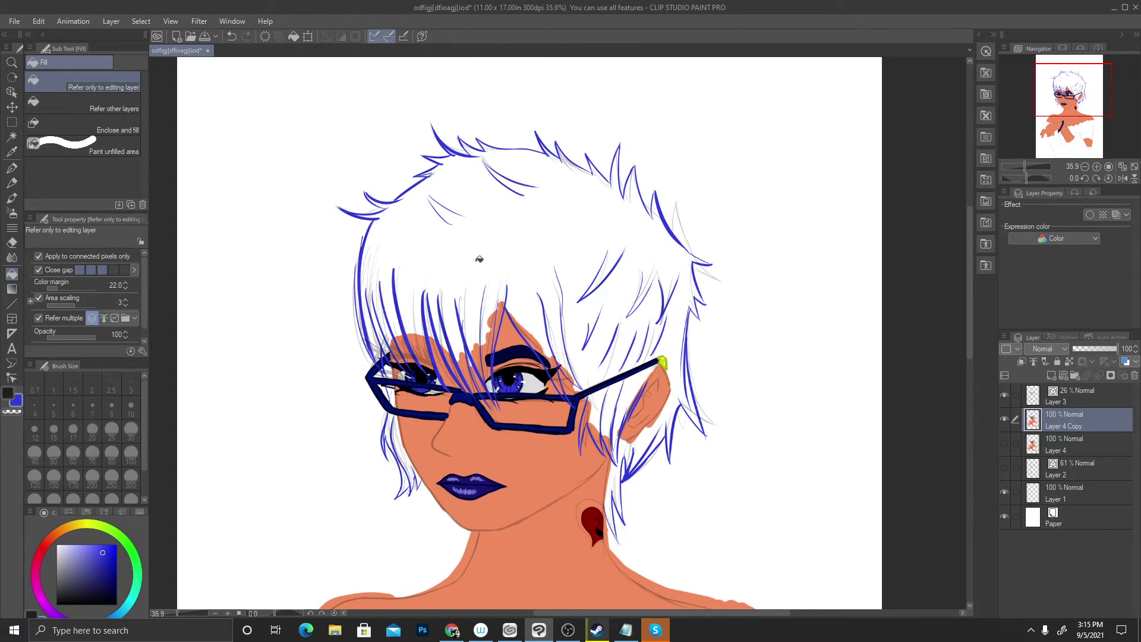
click(1004, 396)
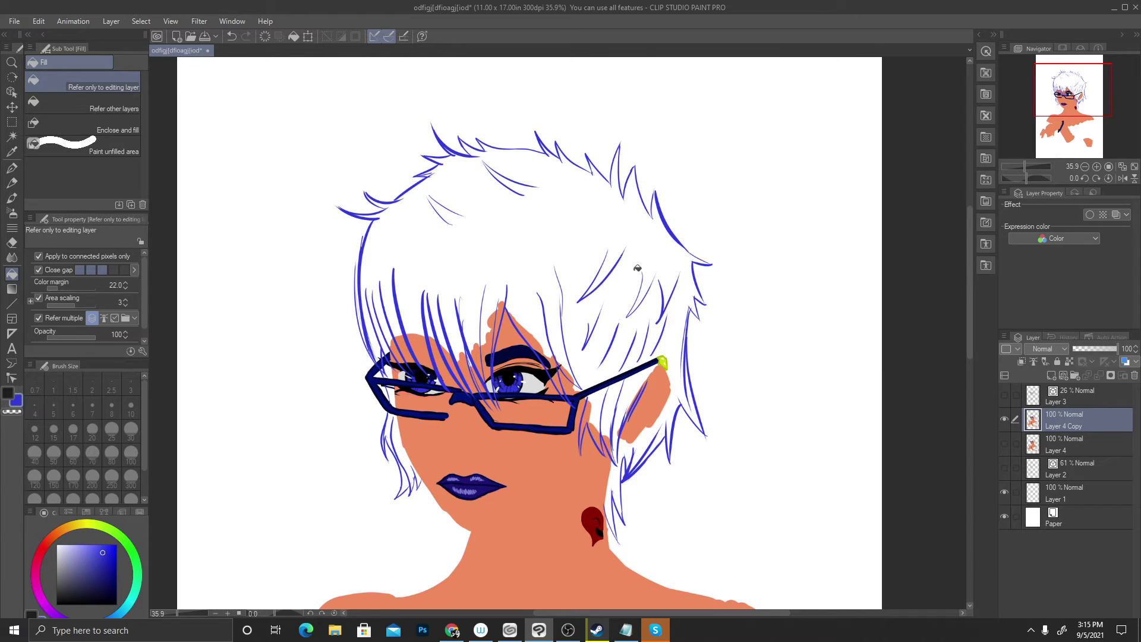
click(538, 224)
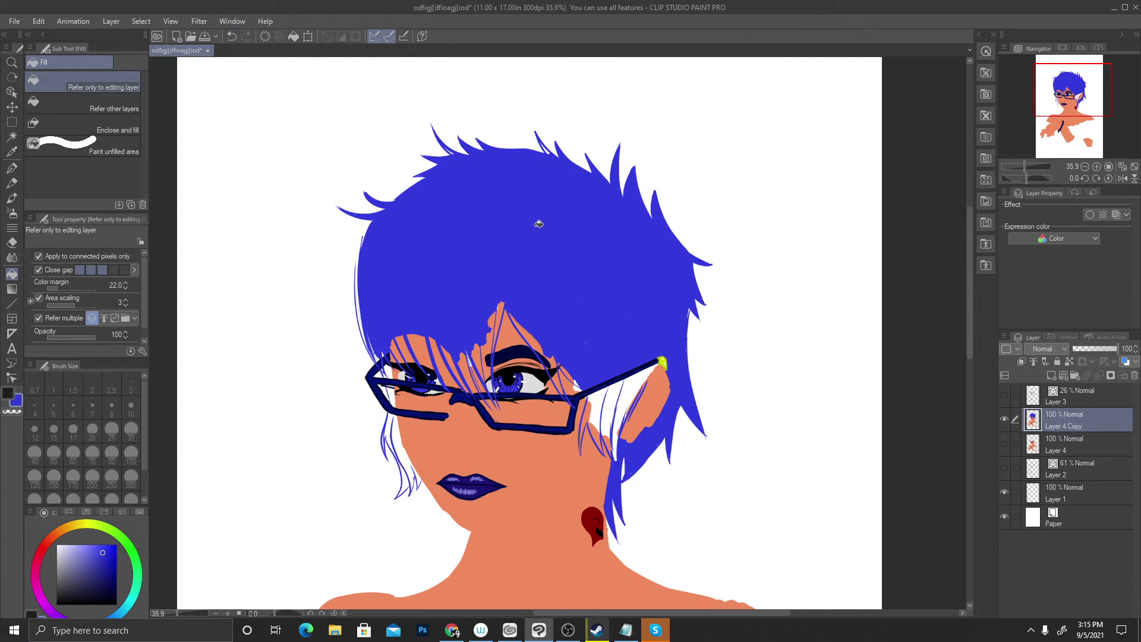
click(1004, 396)
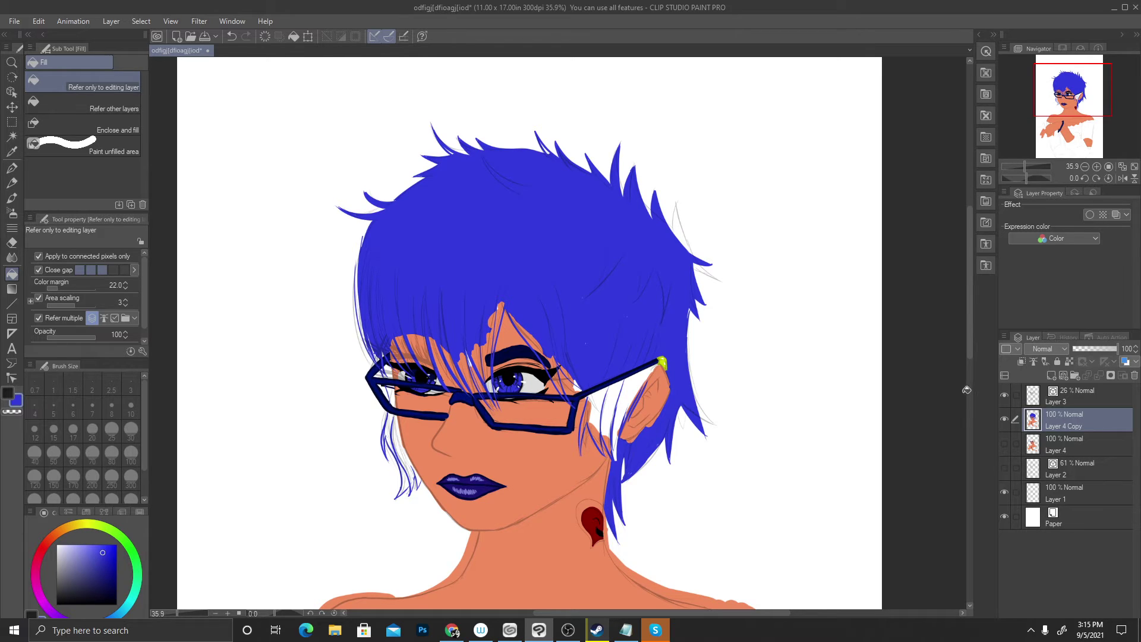
key(ctrl+z)
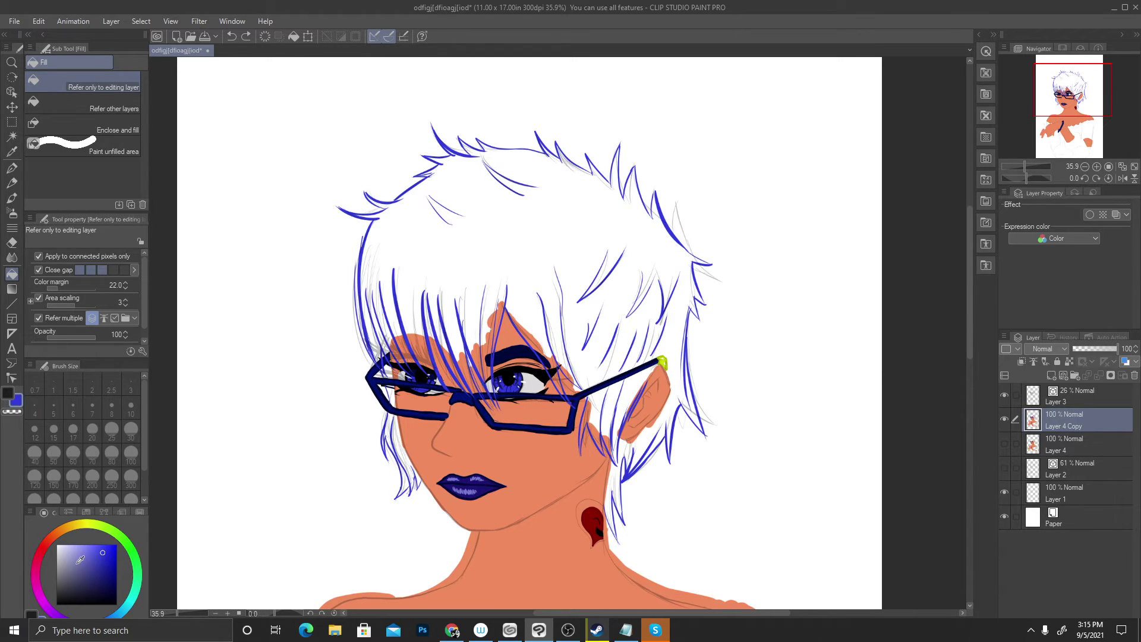
Fill the outlined hair with dark grey while the Layer 3 sketch is hidden, then show the sketch again
drag(80, 559, 51, 587)
click(501, 229)
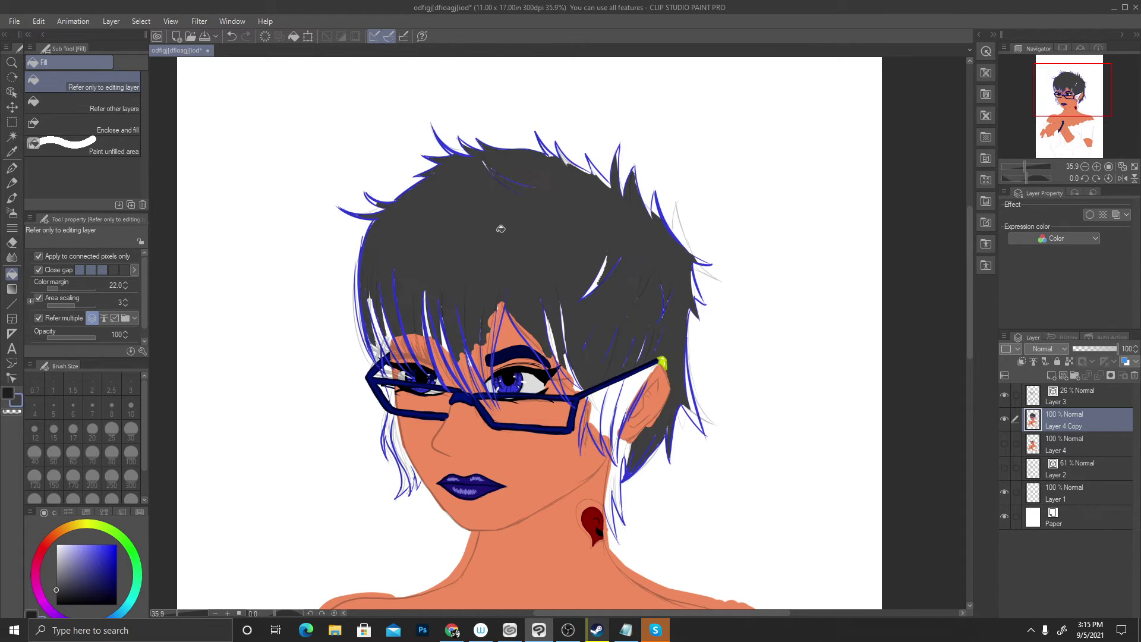
key(ctrl+z)
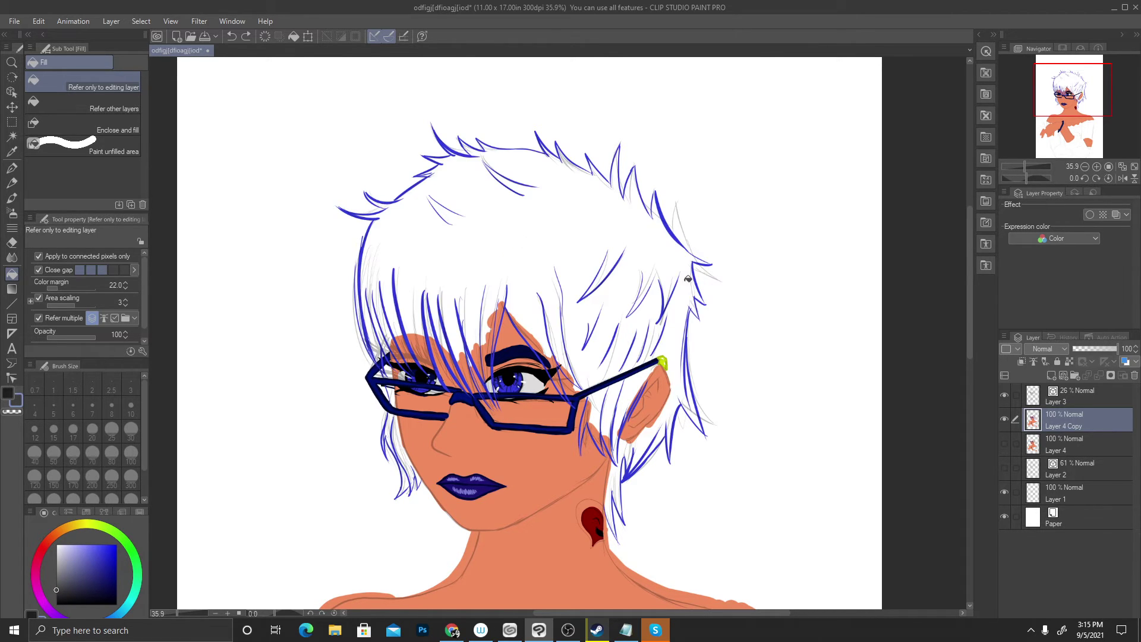
click(1004, 397)
click(545, 237)
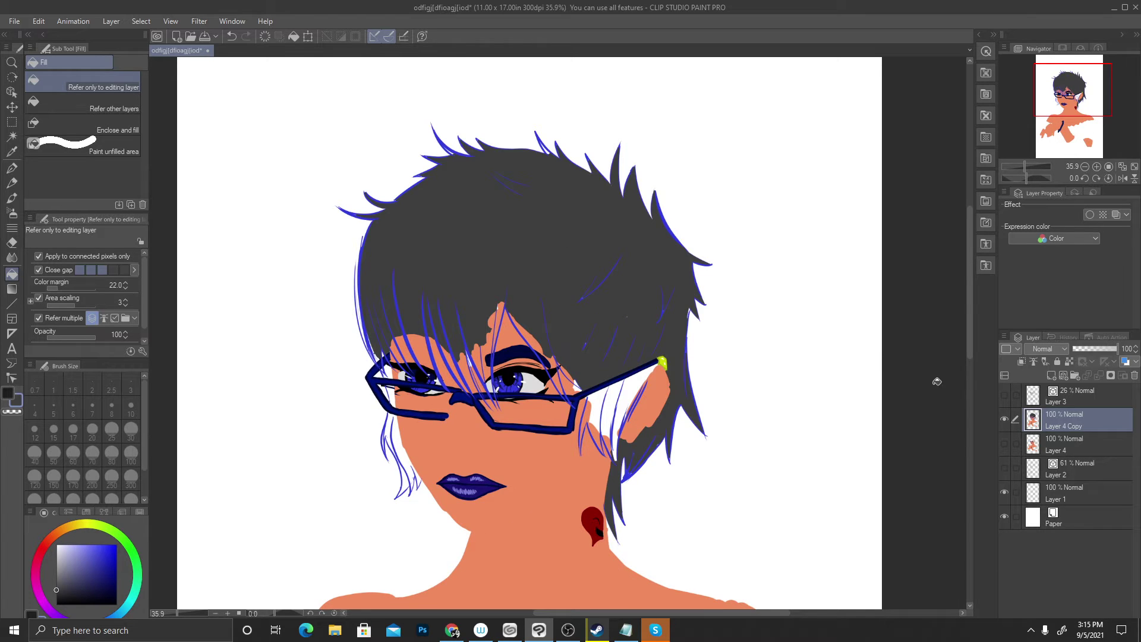
click(1005, 396)
scroll(615, 321, down, 2)
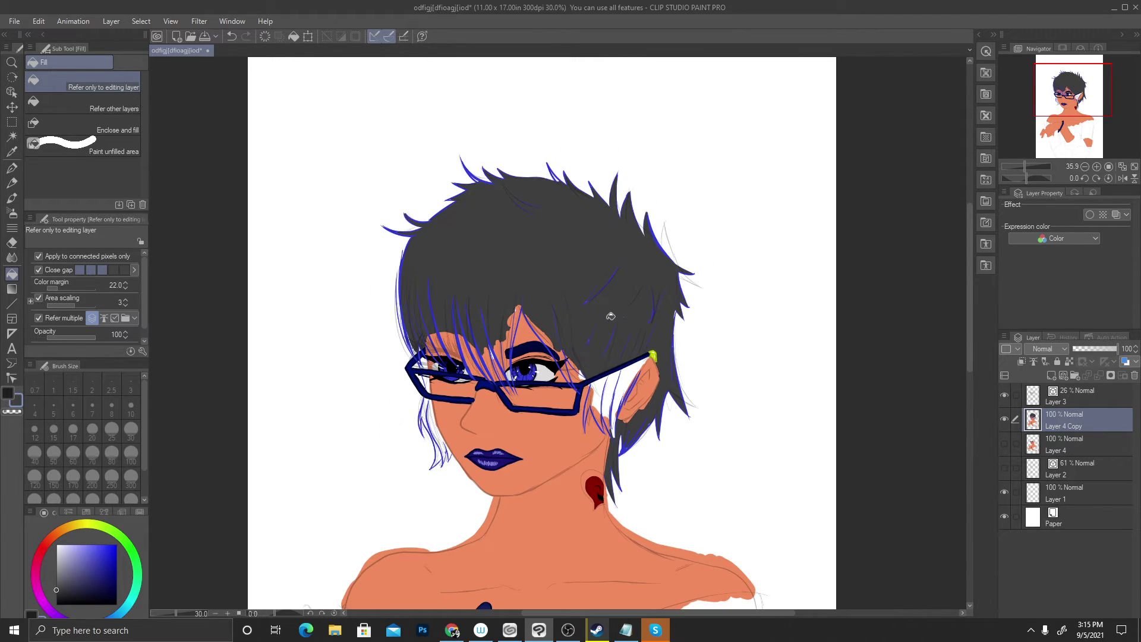
scroll(530, 220, up, 5)
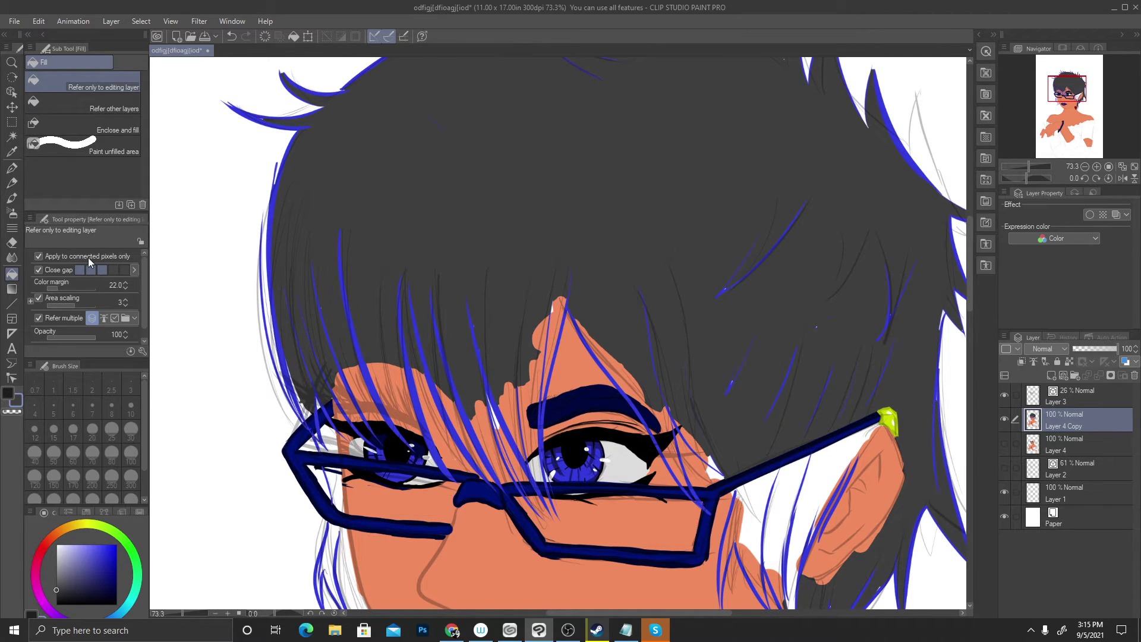
scroll(330, 464, down, 2)
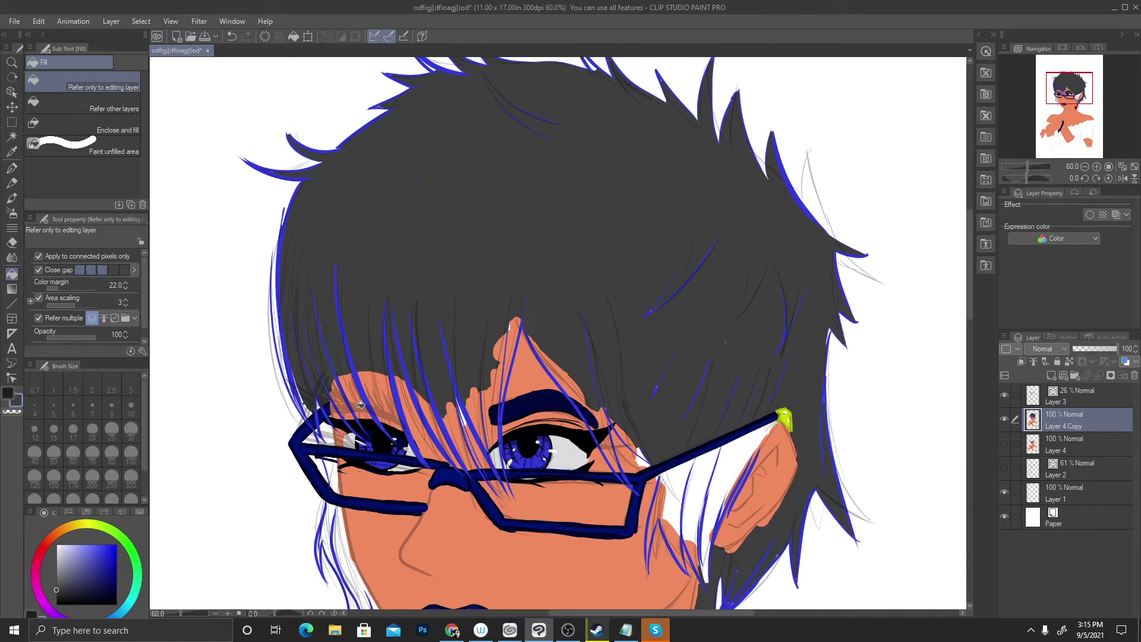
Undo the last fill and hide the Layer 3 sketch
scroll(332, 538, up, 1)
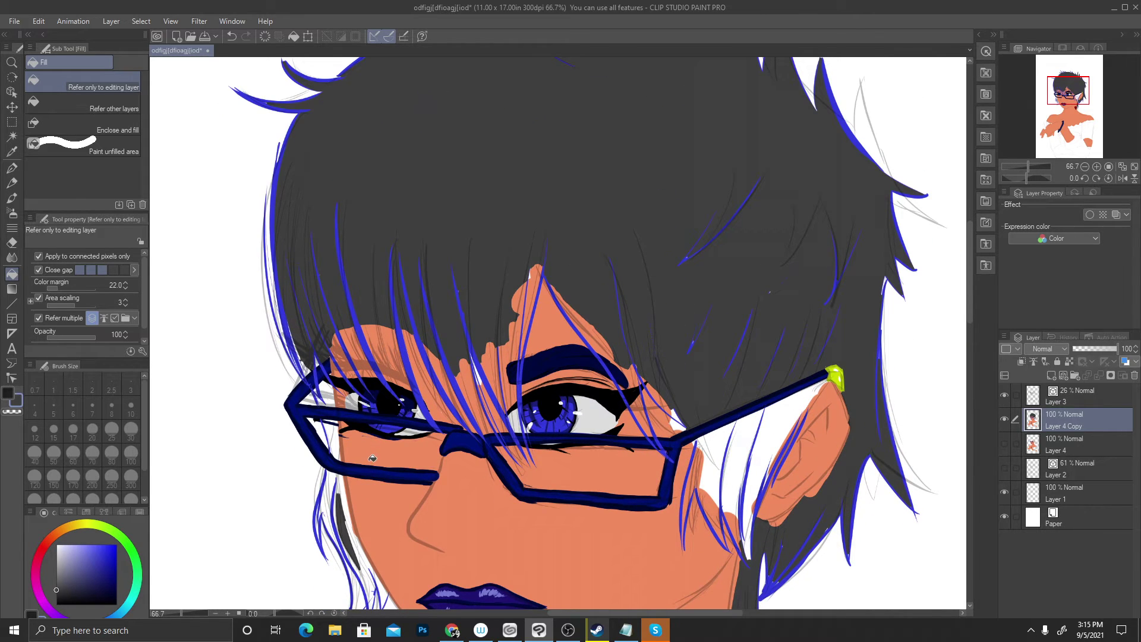
key(ctrl+z)
click(1004, 394)
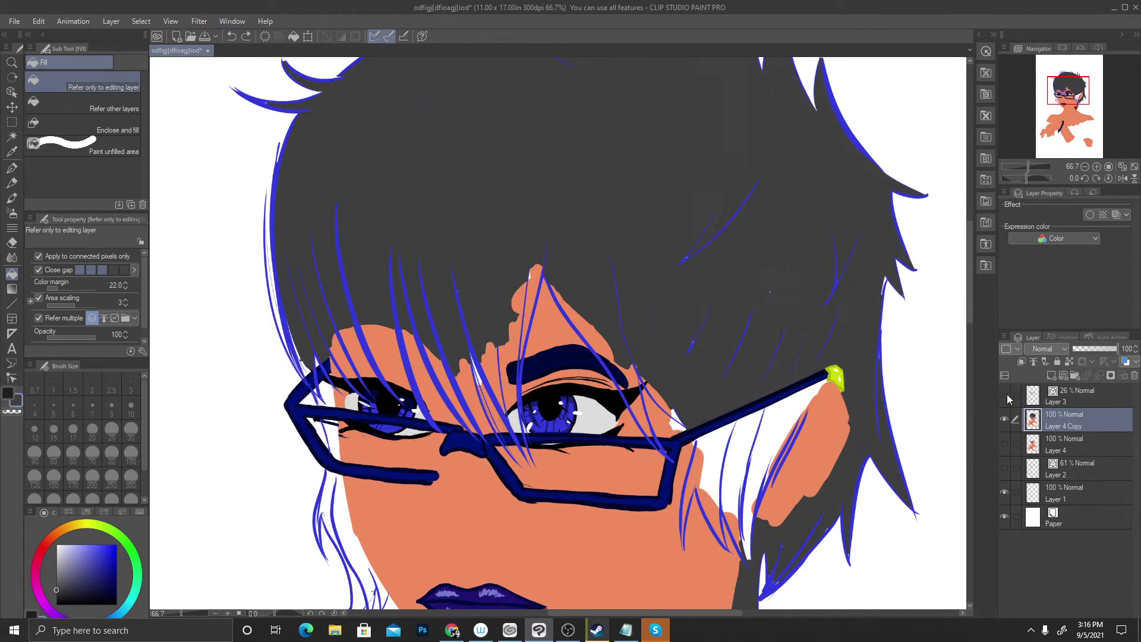
Fill the white sideburn gaps between the glasses arm and the ear with dark grey
click(781, 427)
click(747, 440)
click(723, 450)
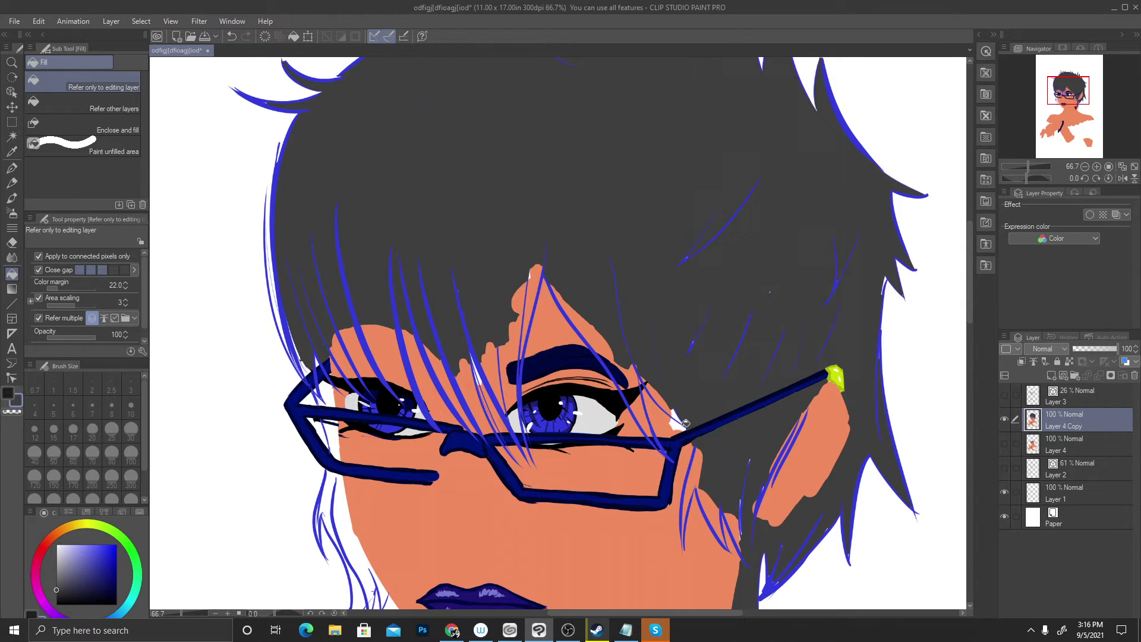
scroll(696, 361, down, 1)
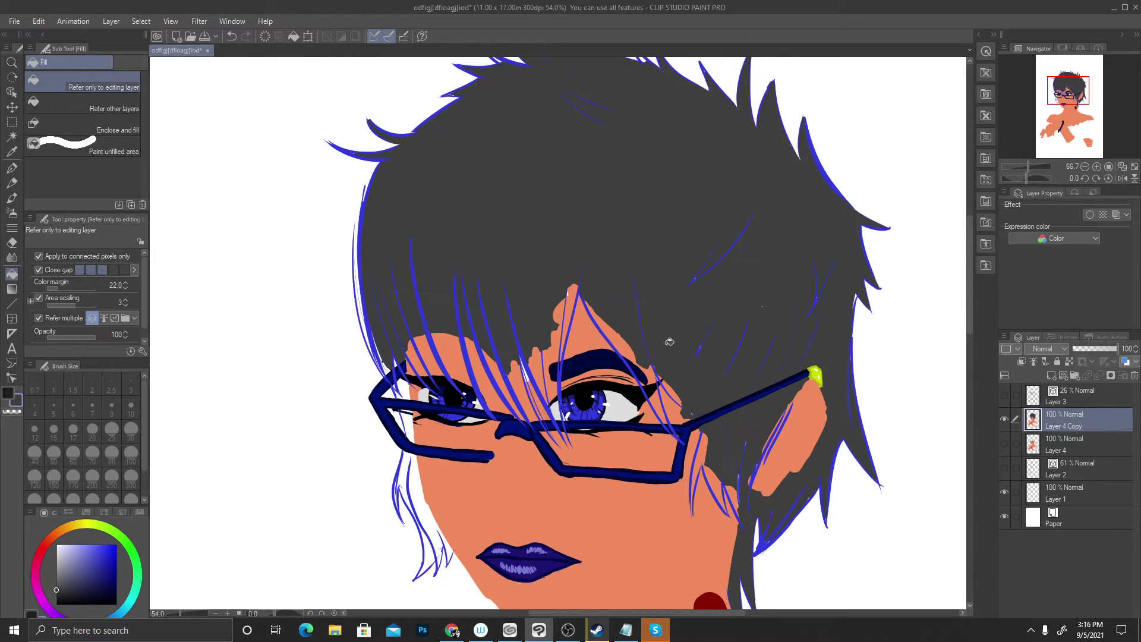
Fill the skin and white slivers between the temple strands beside the glasses with dark grey, undoing the fill that misses
scroll(648, 337, up, 2)
click(627, 337)
click(664, 381)
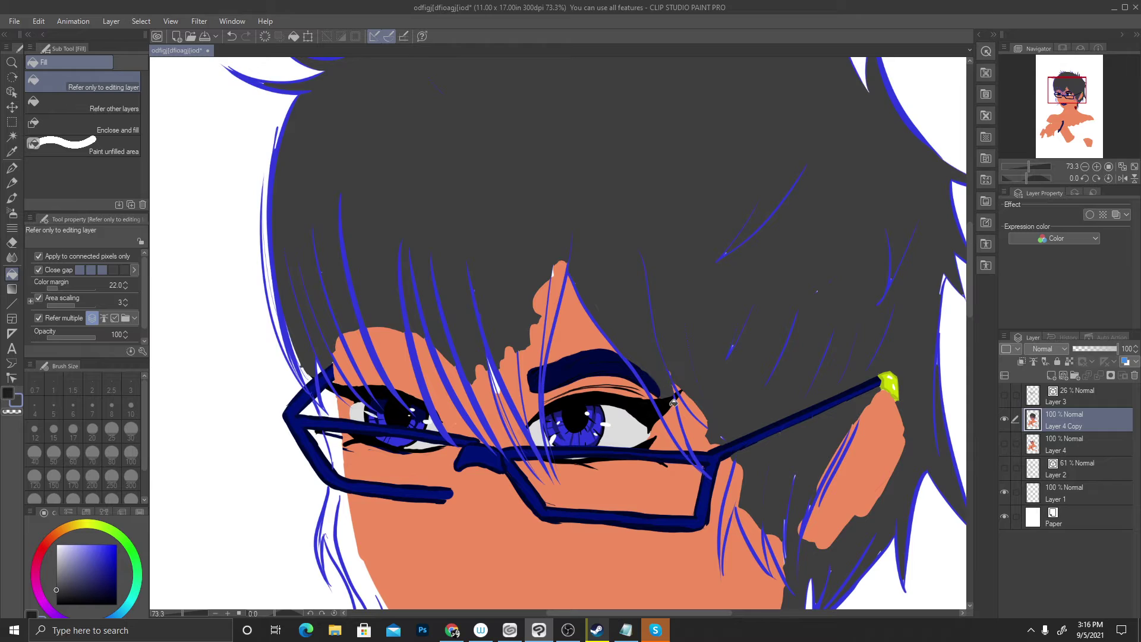
click(675, 413)
click(658, 393)
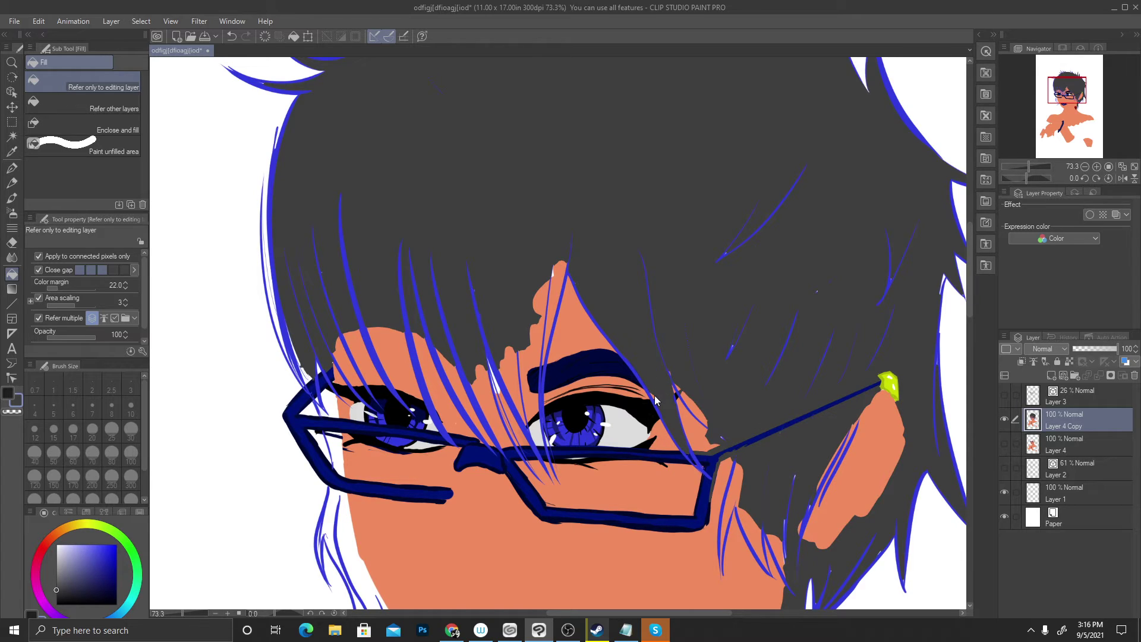
key(ctrl+z)
click(705, 415)
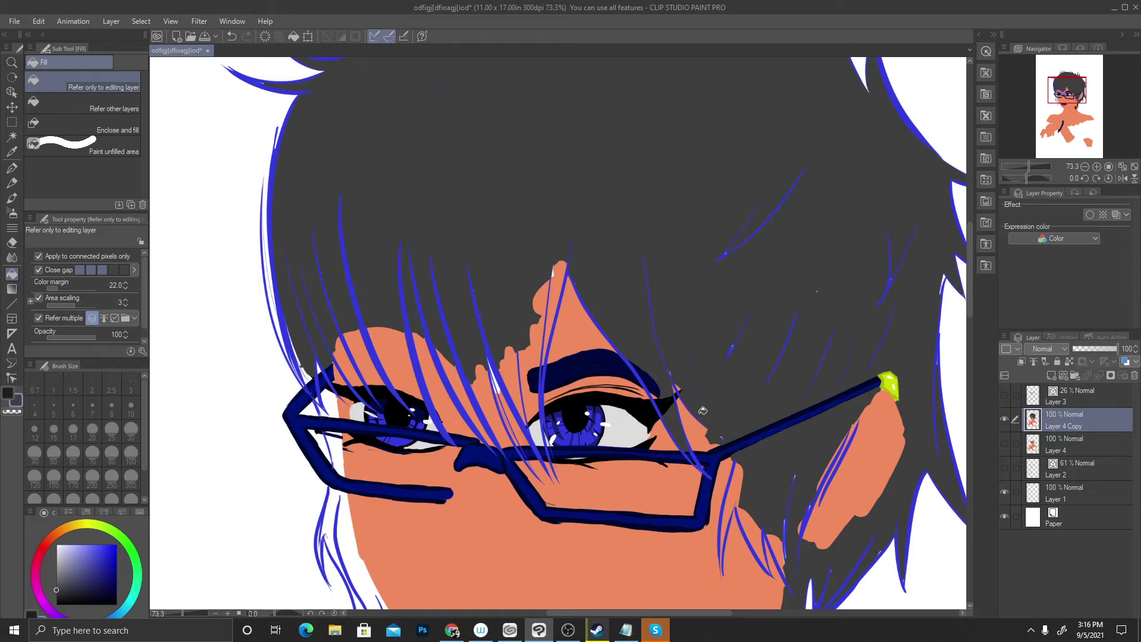
Fill the skin-coloured gaps between the central fringe strands above the nose with dark grey
click(537, 403)
click(557, 299)
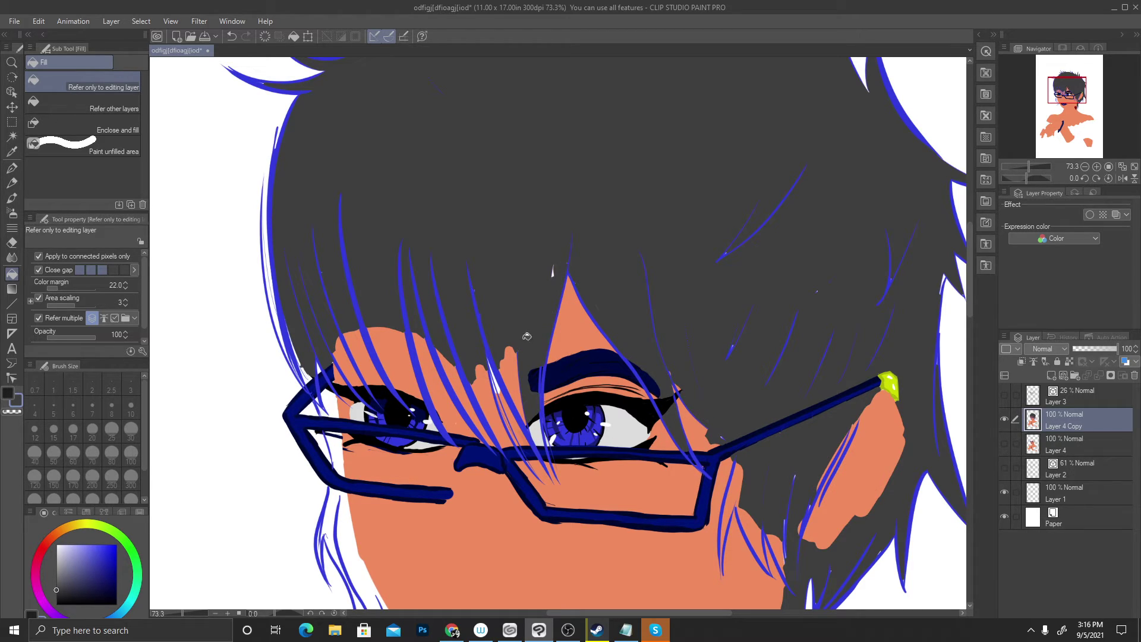
click(518, 369)
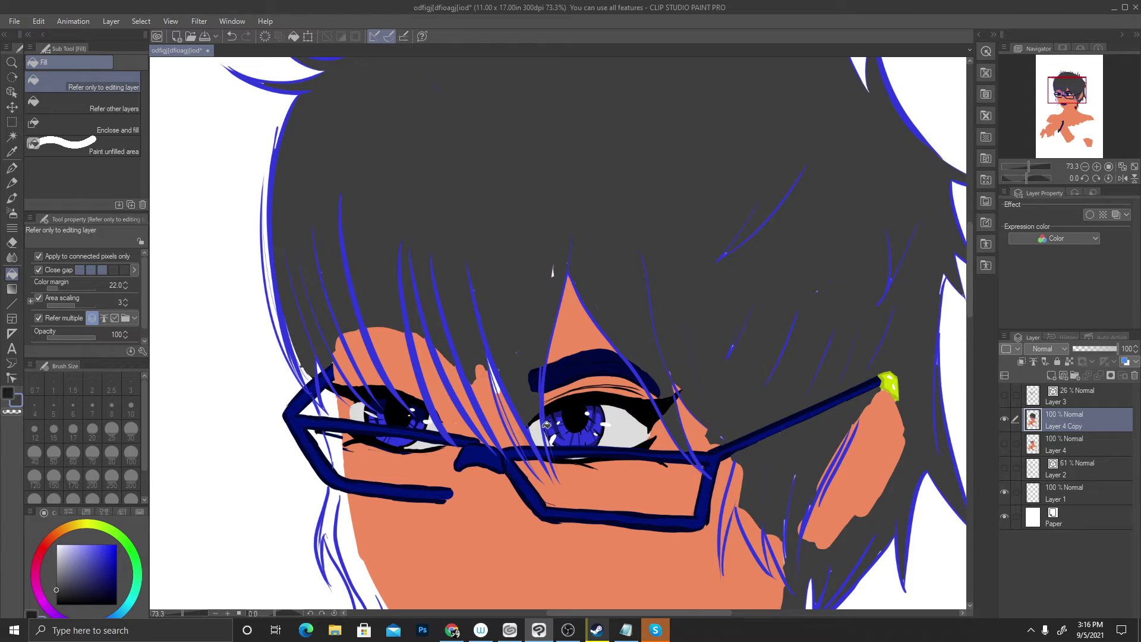
Undo the fringe, temple and sideburn fills and the main hair fill, back to the plain blue outline
scroll(527, 382, up, 5)
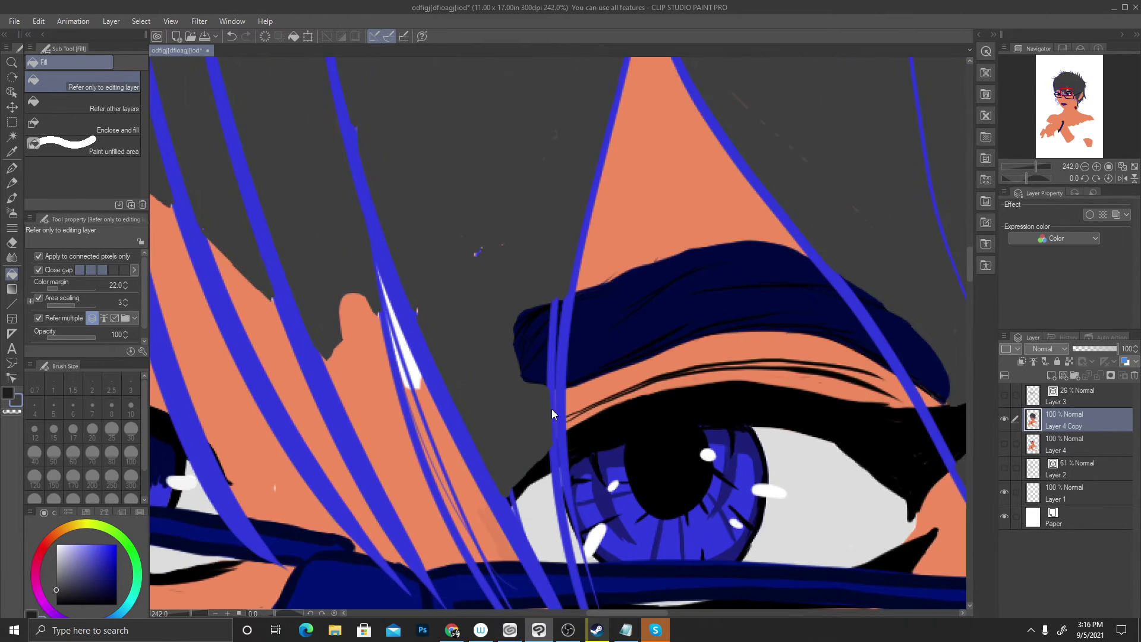
key(ctrl+z)
key(ctrl+z)
key(ctrl+z)
scroll(522, 402, down, 5)
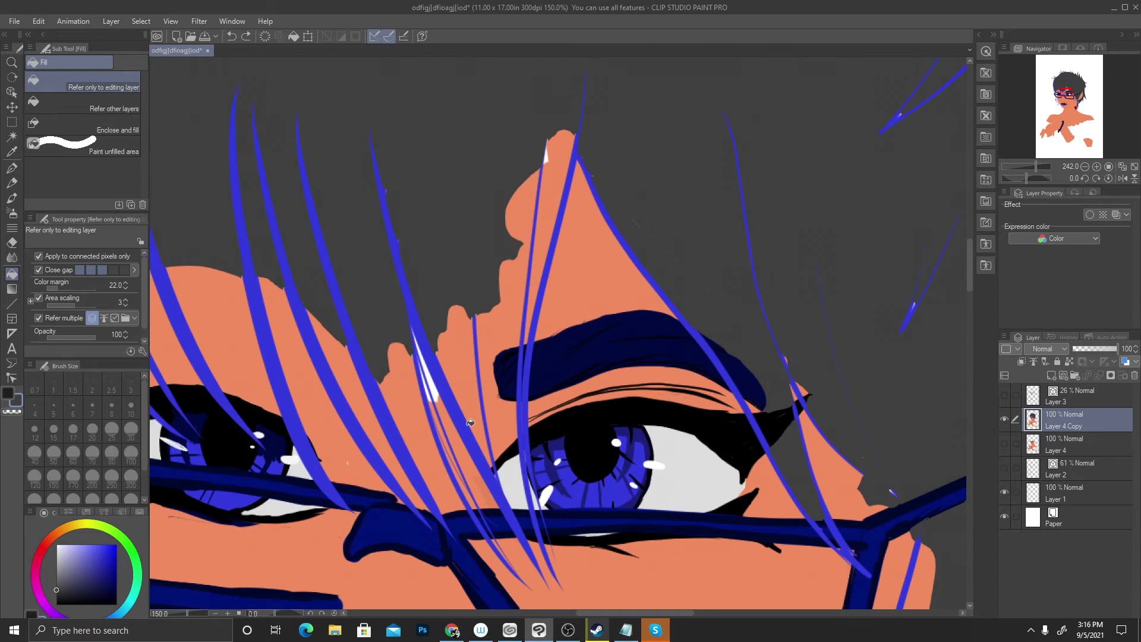
key(ctrl+z)
key(ctrl+z)
key(ctrl+z)
key(ctrl+z)
key(ctrl+z)
key(ctrl+z)
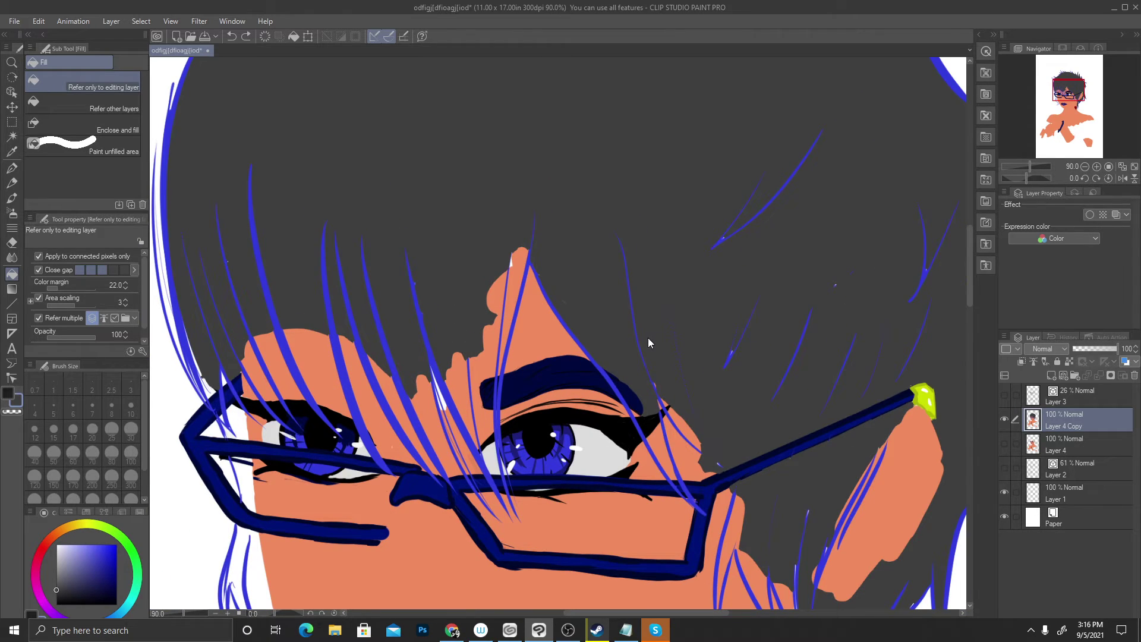
key(ctrl+z)
key(ctrl+z)
key(ctrl+z)
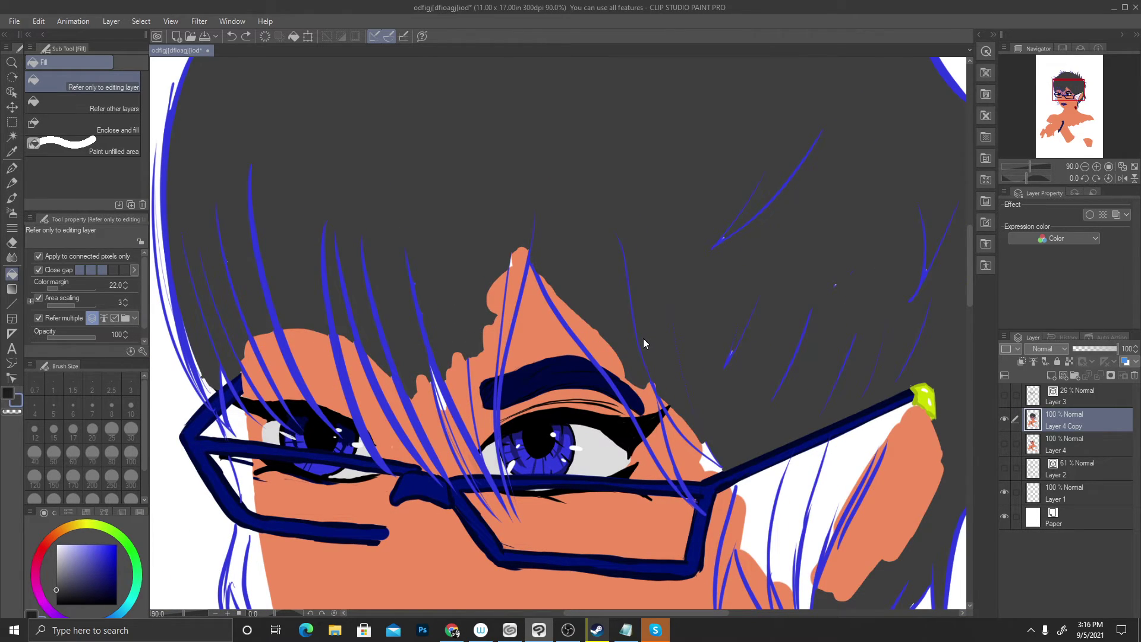
scroll(590, 364, down, 3)
scroll(590, 366, down, 2)
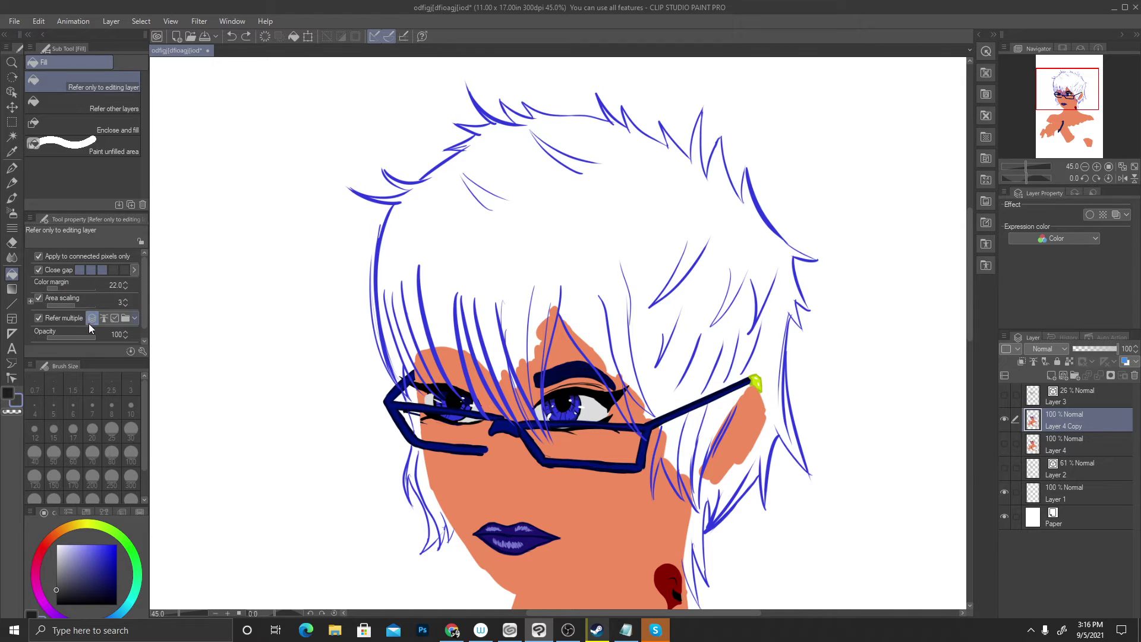
Try filling the outlined hair with dark grey using the lowest close gap level
click(87, 269)
click(541, 241)
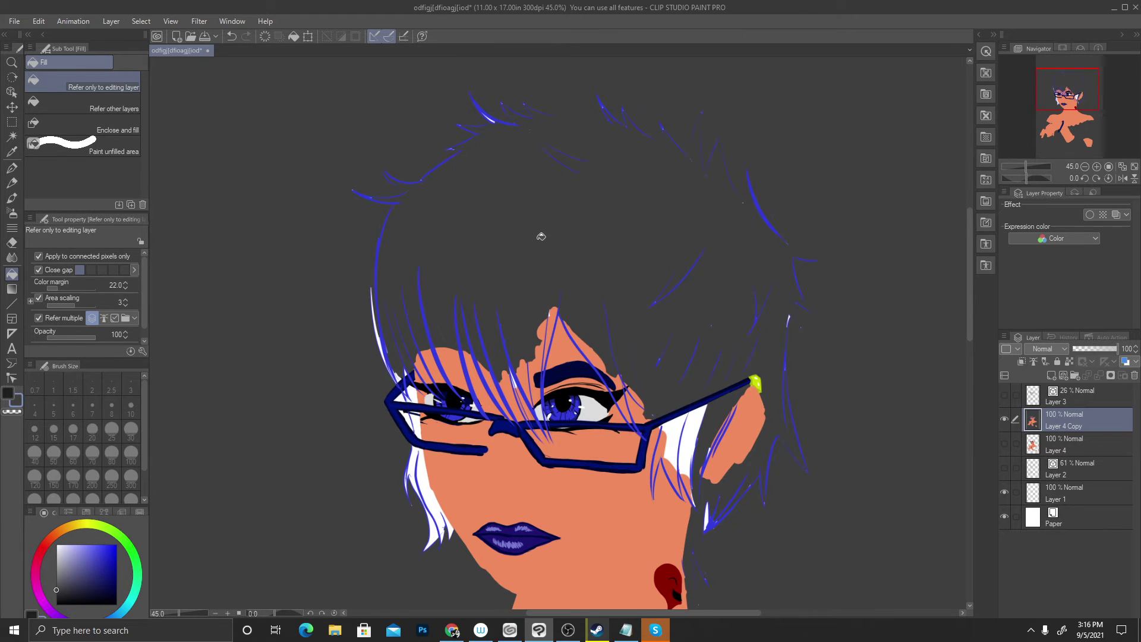
key(ctrl+z)
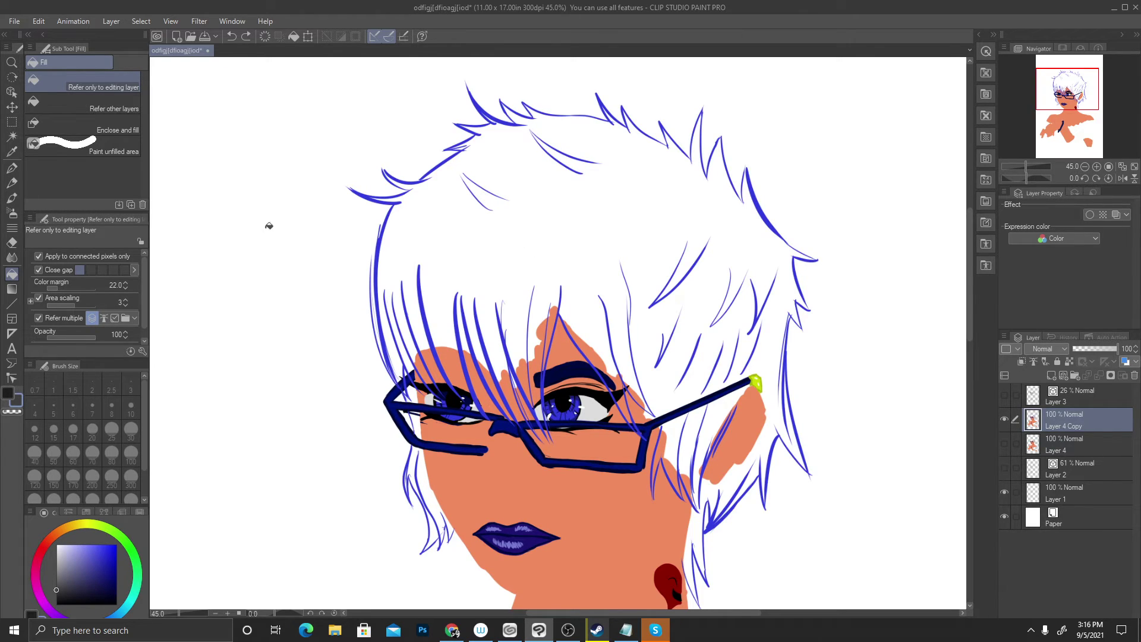
Raise the close gap setting to the third level and try the dark grey hair fill again
click(104, 269)
click(452, 228)
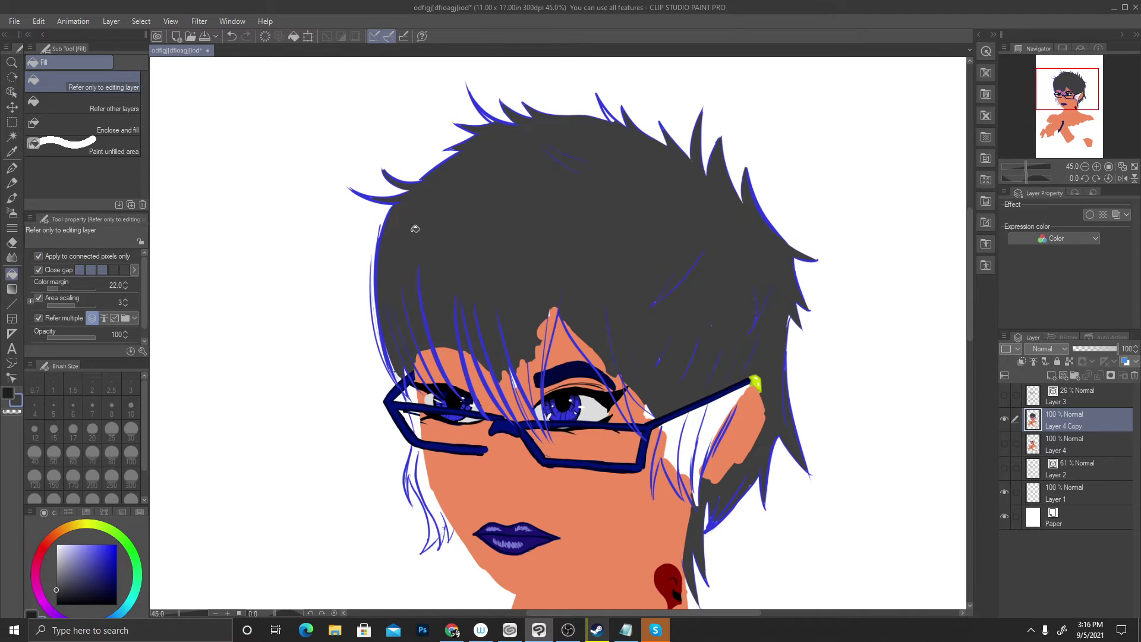
key(ctrl+z)
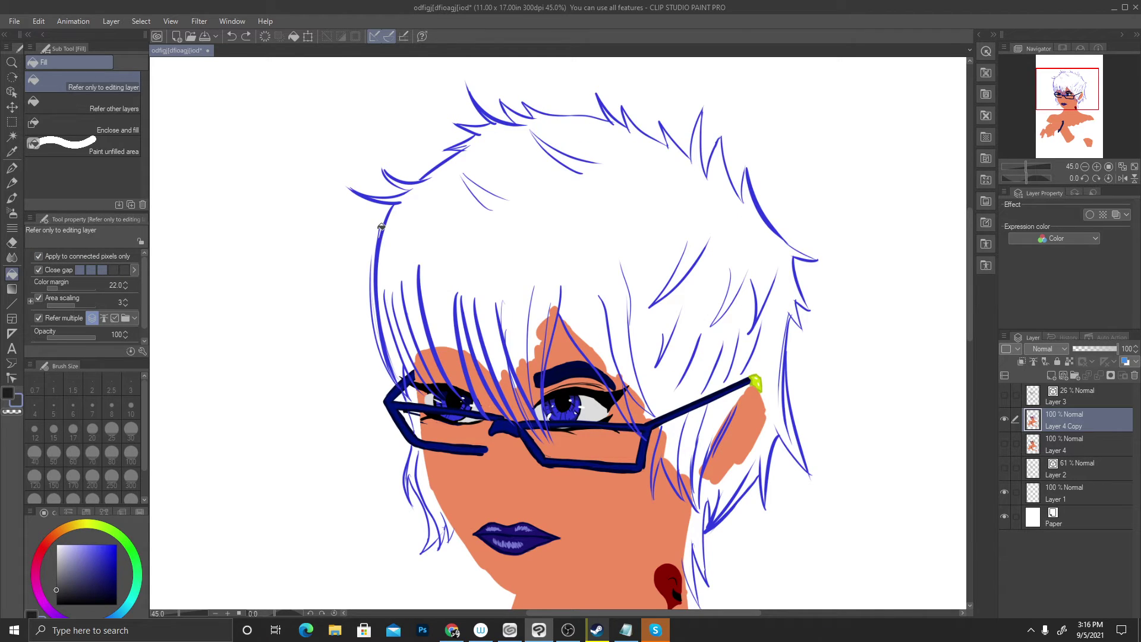
click(467, 253)
key(ctrl+z)
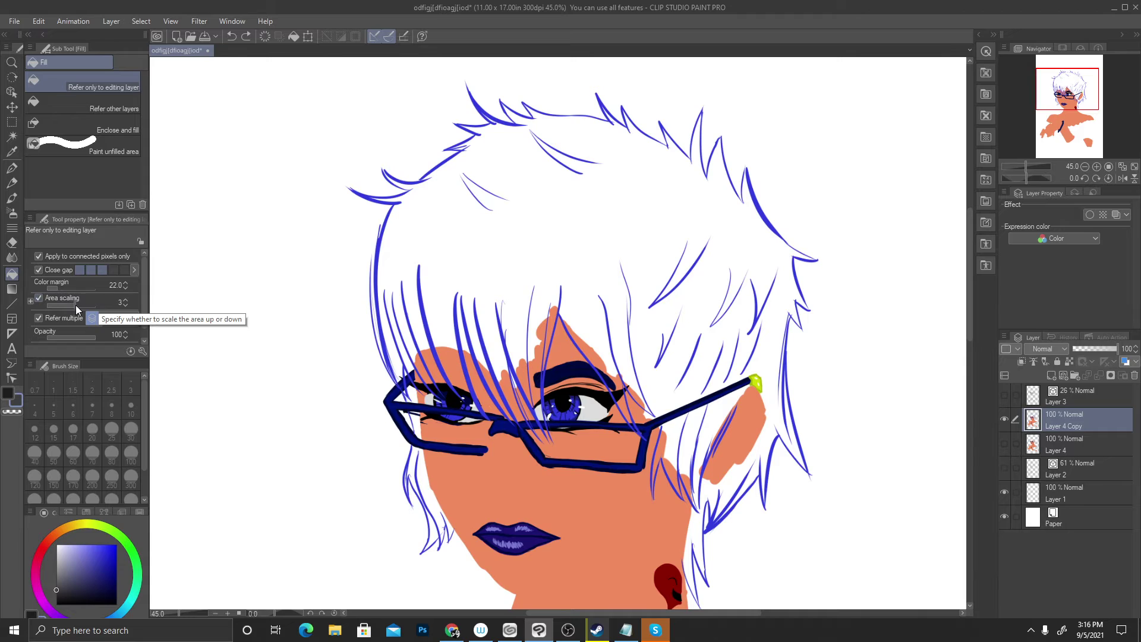
Try the hair fill with area scaling -7, undo it, and fill the hair dark grey with area scaling 0
drag(76, 304, 63, 304)
click(478, 262)
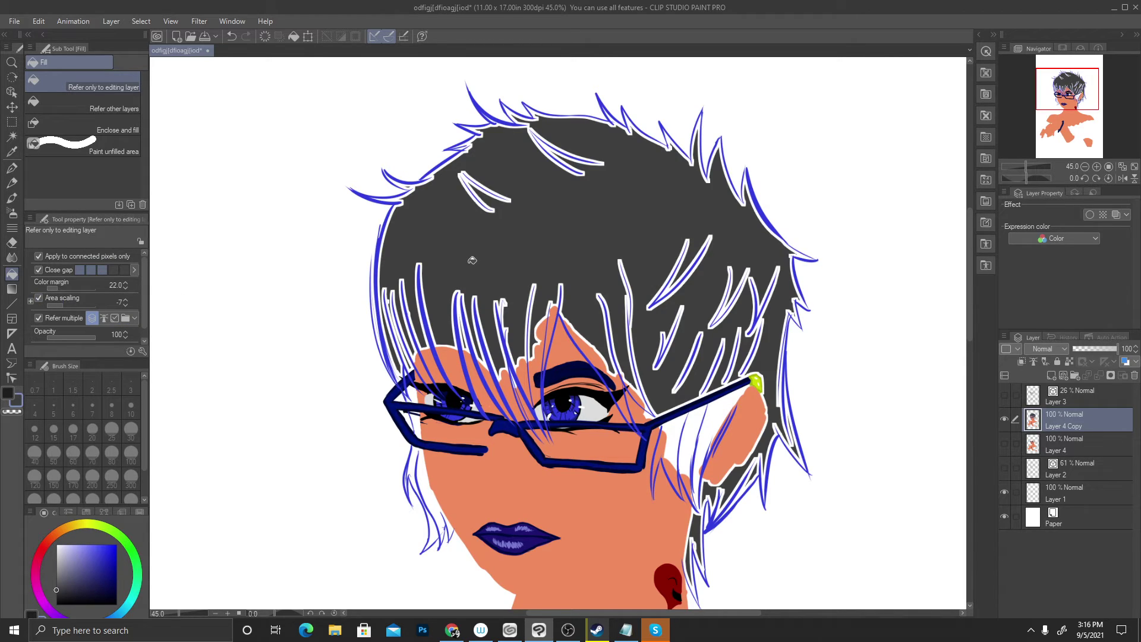
key(ctrl+z)
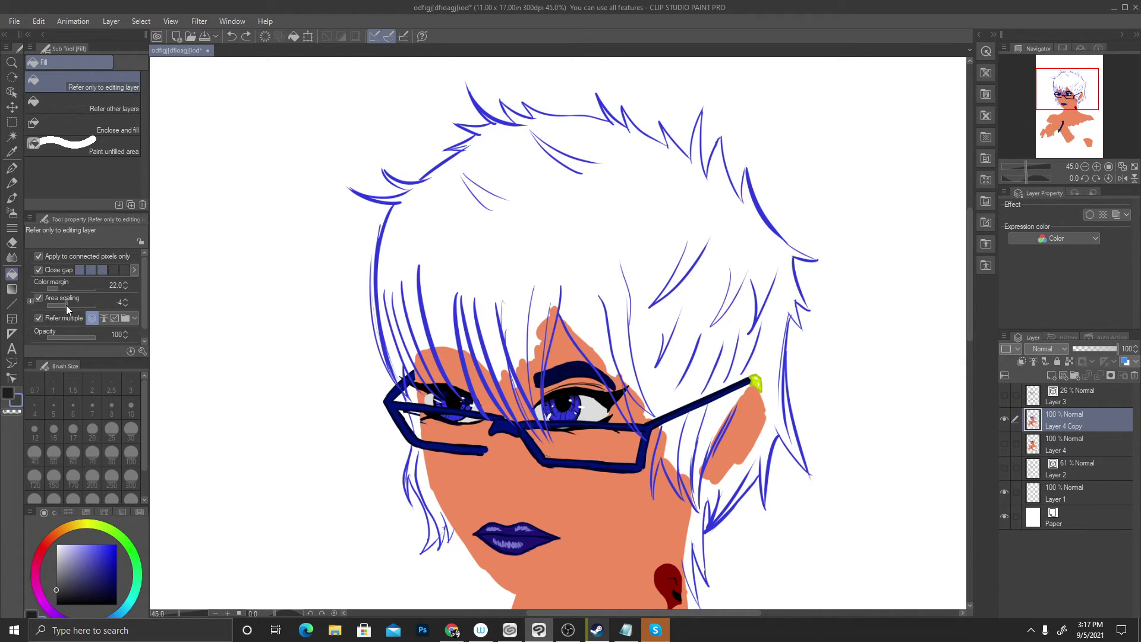
click(436, 244)
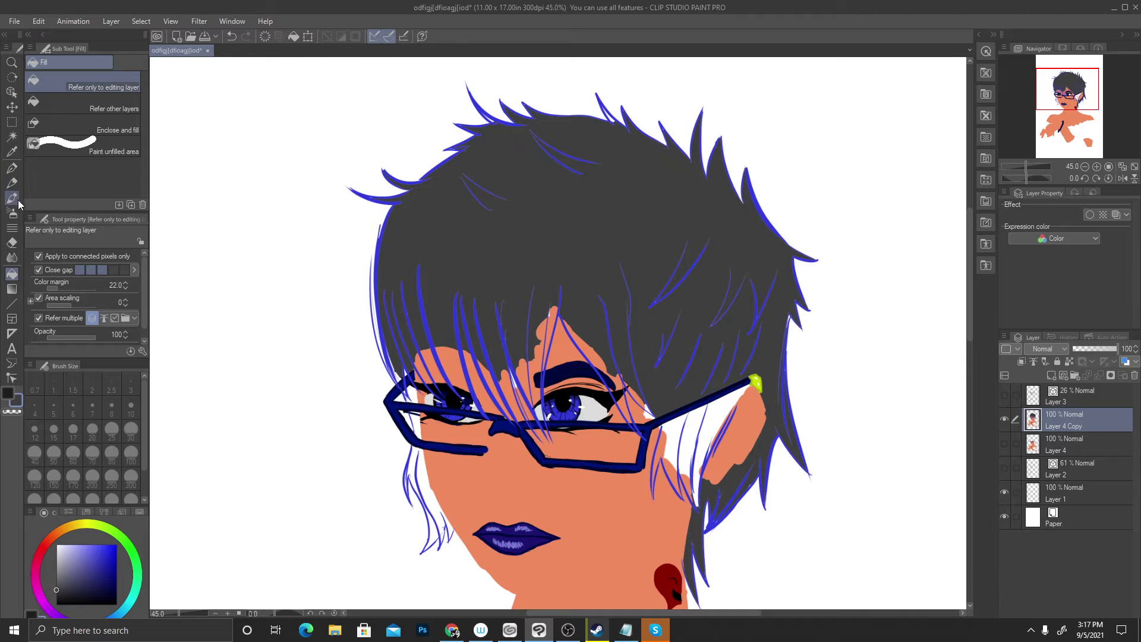
With the G-pen at size 12, paint dark grey into the base of the long curved spike on the crown
click(12, 168)
scroll(496, 339, down, 1)
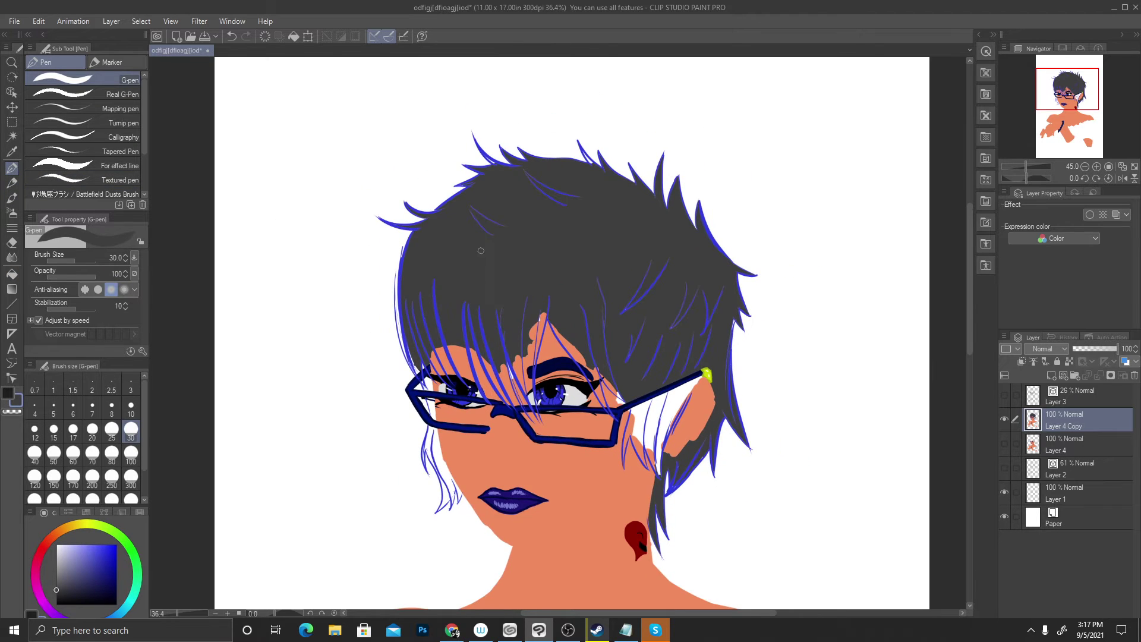
scroll(496, 339, up, 3)
scroll(495, 171, up, 5)
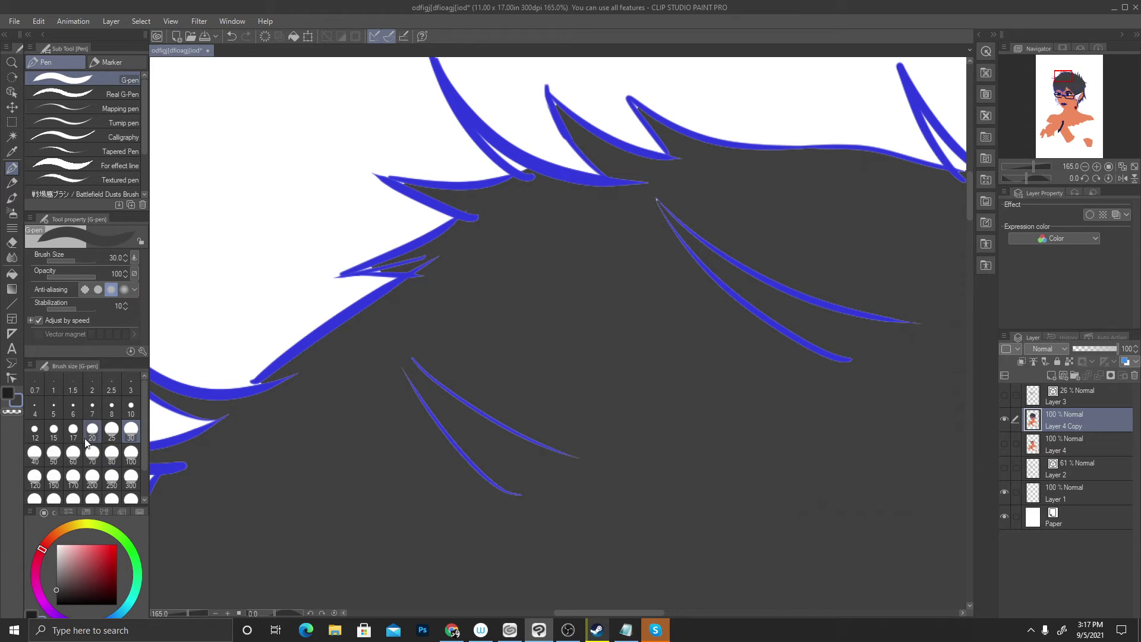
click(43, 432)
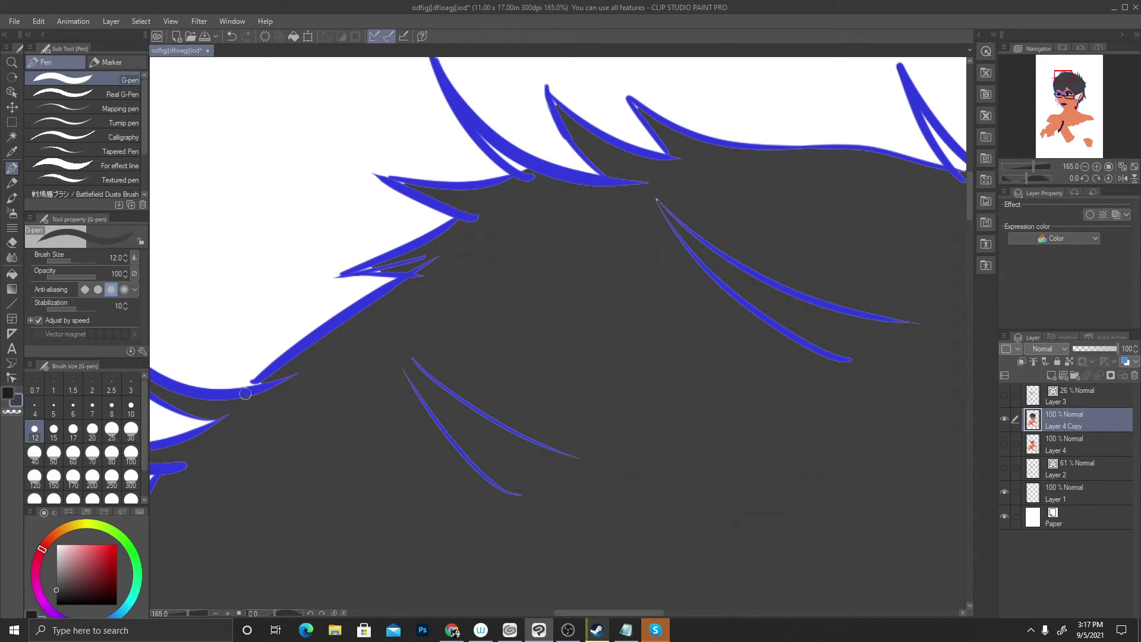
scroll(545, 298, down, 1)
scroll(512, 238, up, 2)
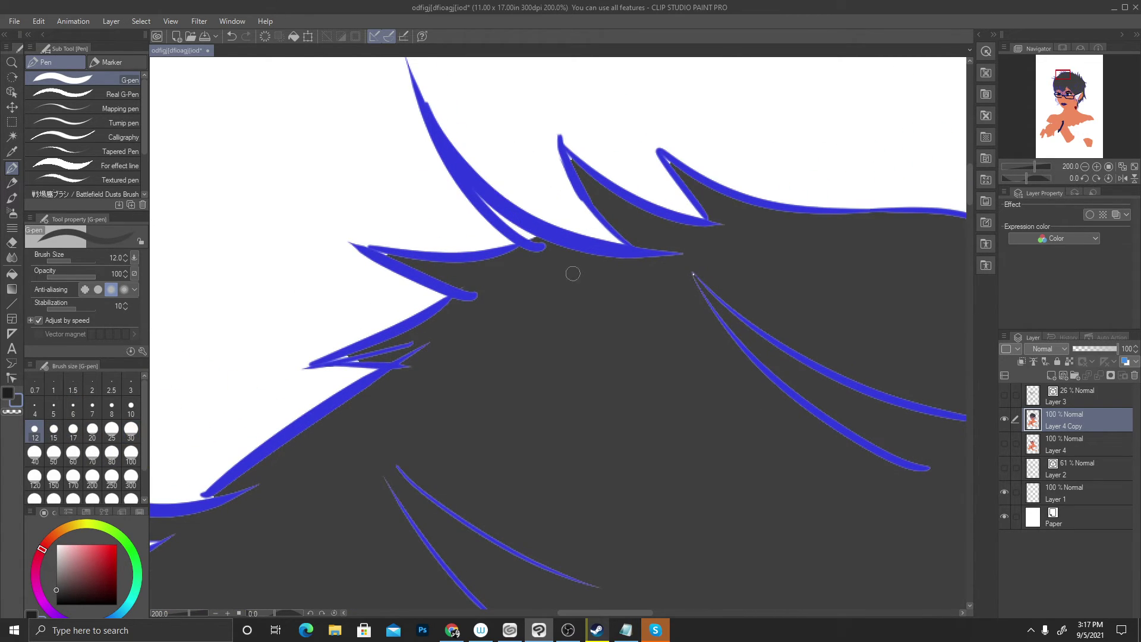
mouse_move(499, 212)
mouse_down()
mouse_move(490, 205)
mouse_move(536, 239)
mouse_up()
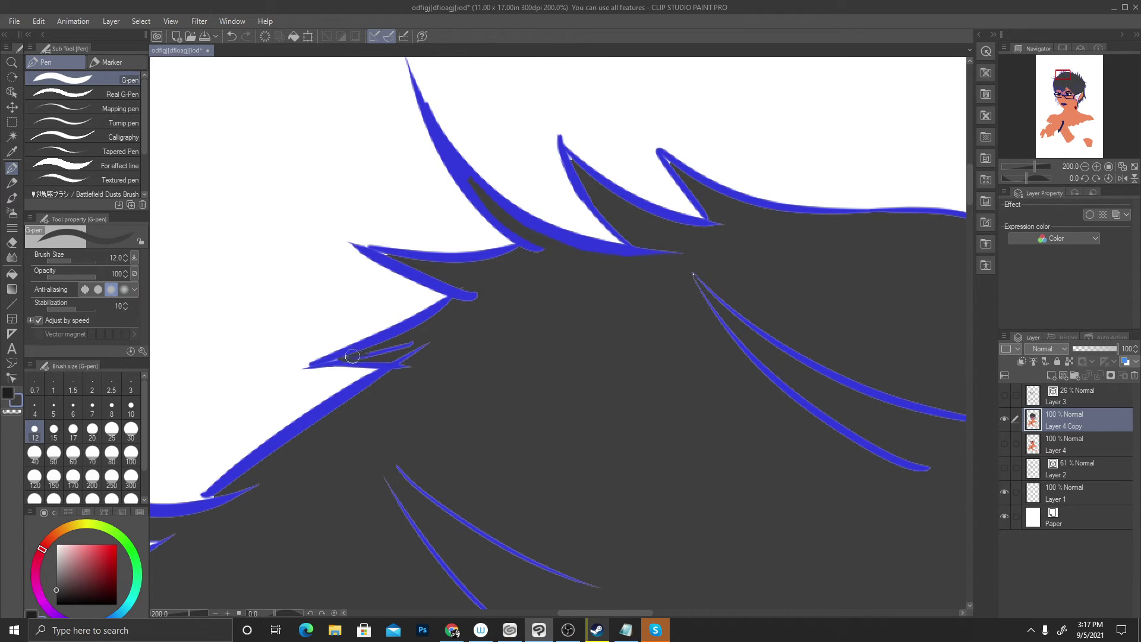
Paint dark grey over the stray blue line ends and small gaps in the neighbouring crown tufts
drag(330, 360, 394, 345)
mouse_move(463, 297)
mouse_down()
mouse_move(340, 358)
mouse_move(422, 356)
mouse_move(403, 344)
mouse_move(346, 361)
mouse_move(406, 365)
mouse_up()
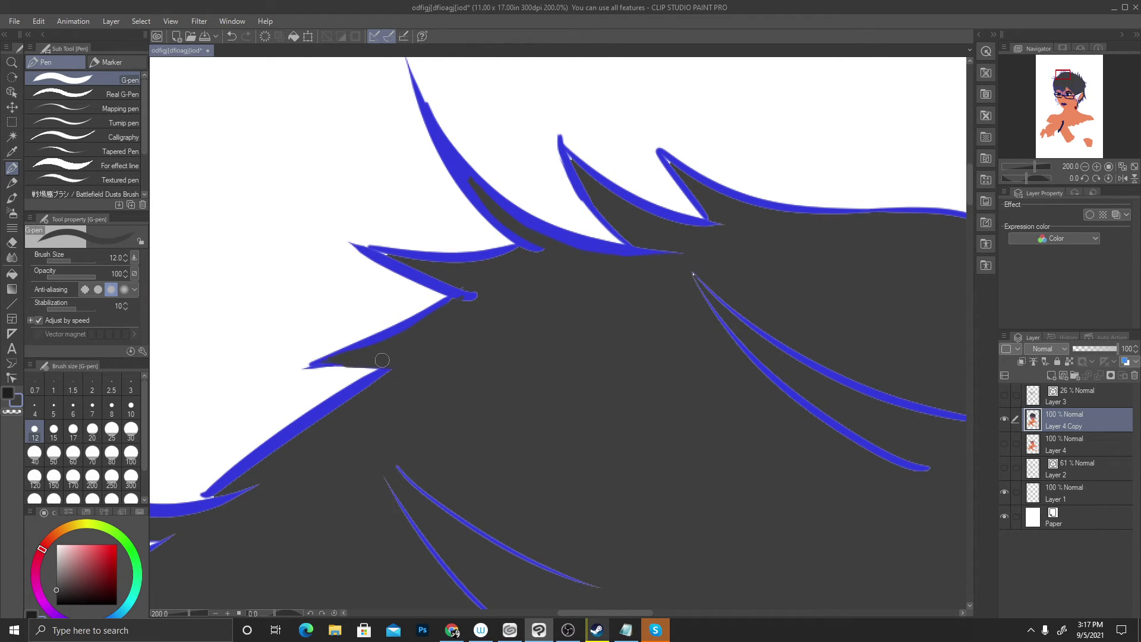
drag(394, 266, 383, 254)
drag(450, 268, 456, 263)
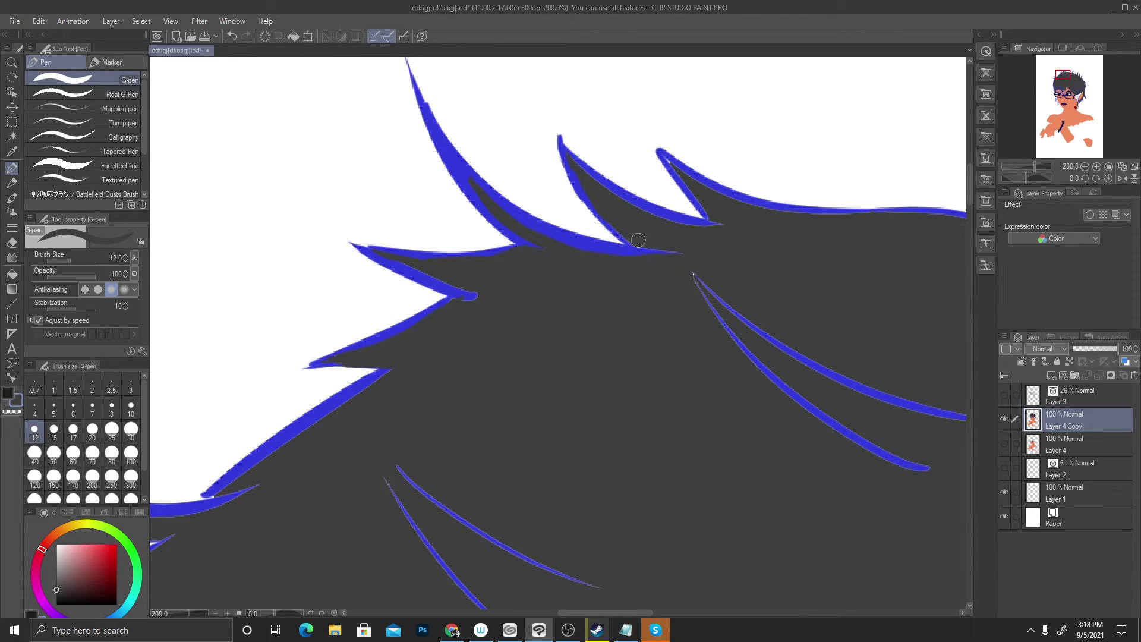
drag(633, 243, 675, 250)
scroll(652, 280, down, 5)
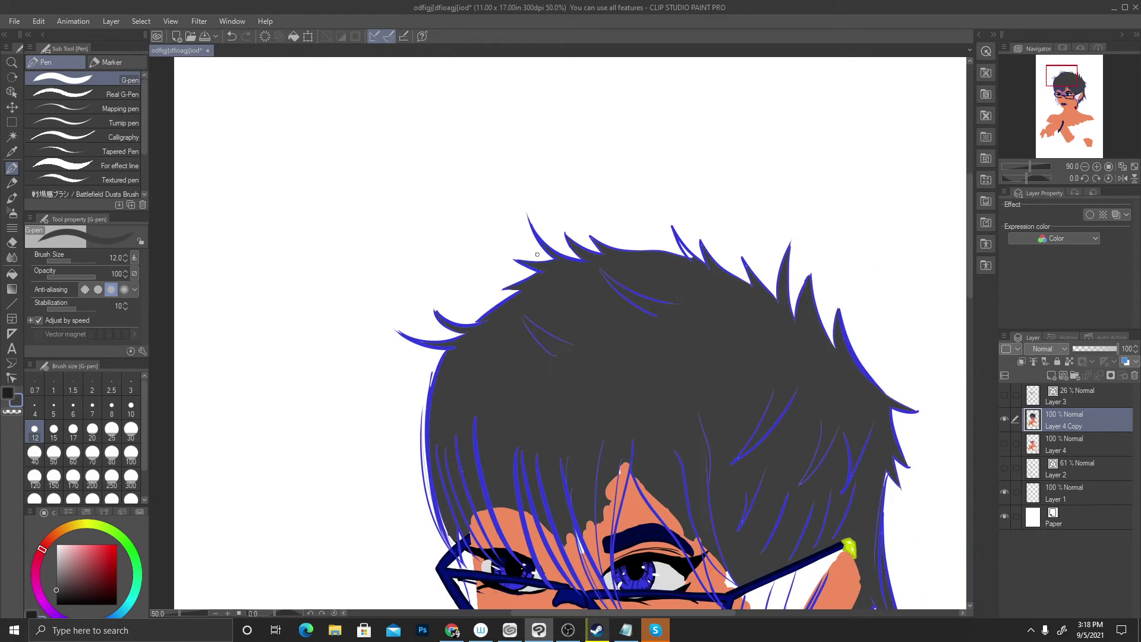
scroll(470, 309, down, 1)
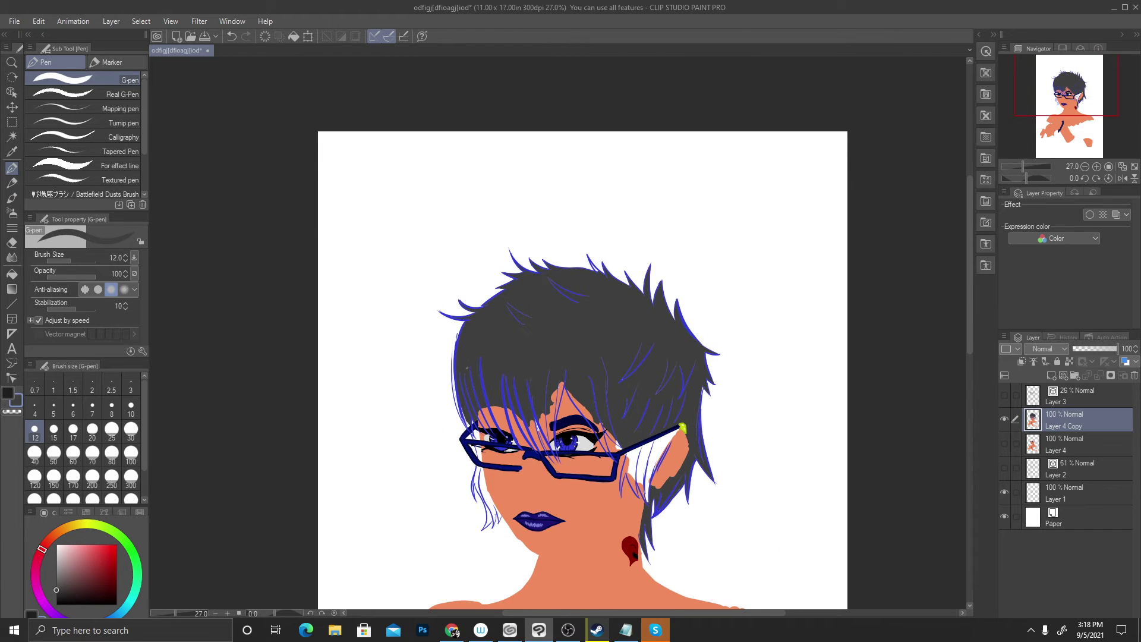
Paint dark grey over the upper part of the outermost fringe strand and along the inner edge of the left hair outline
scroll(423, 335, up, 6)
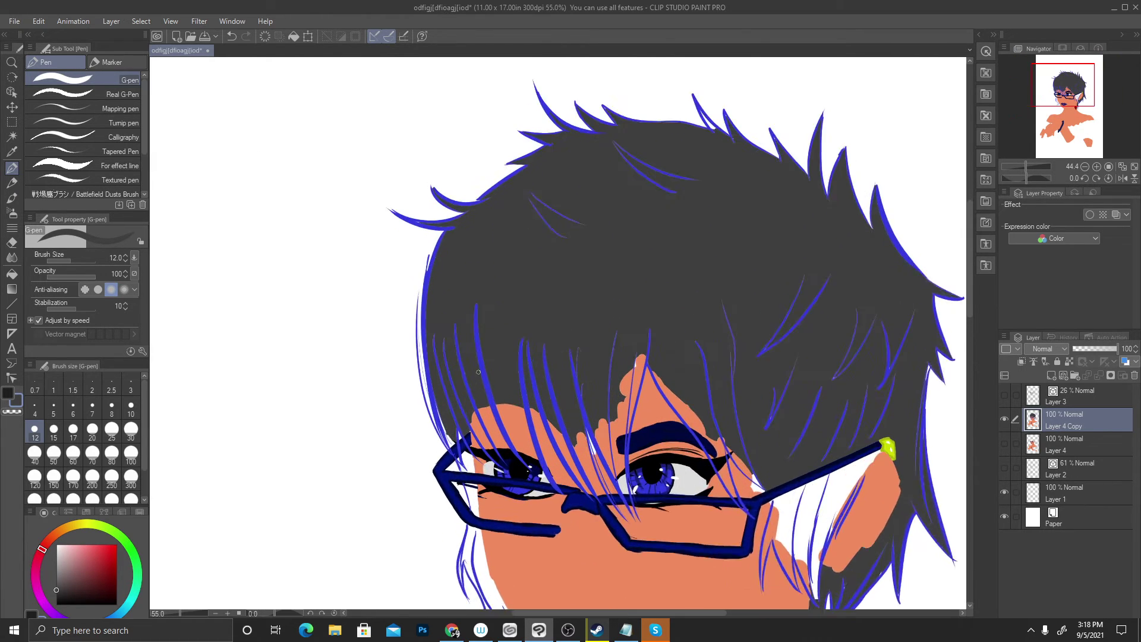
scroll(422, 335, up, 3)
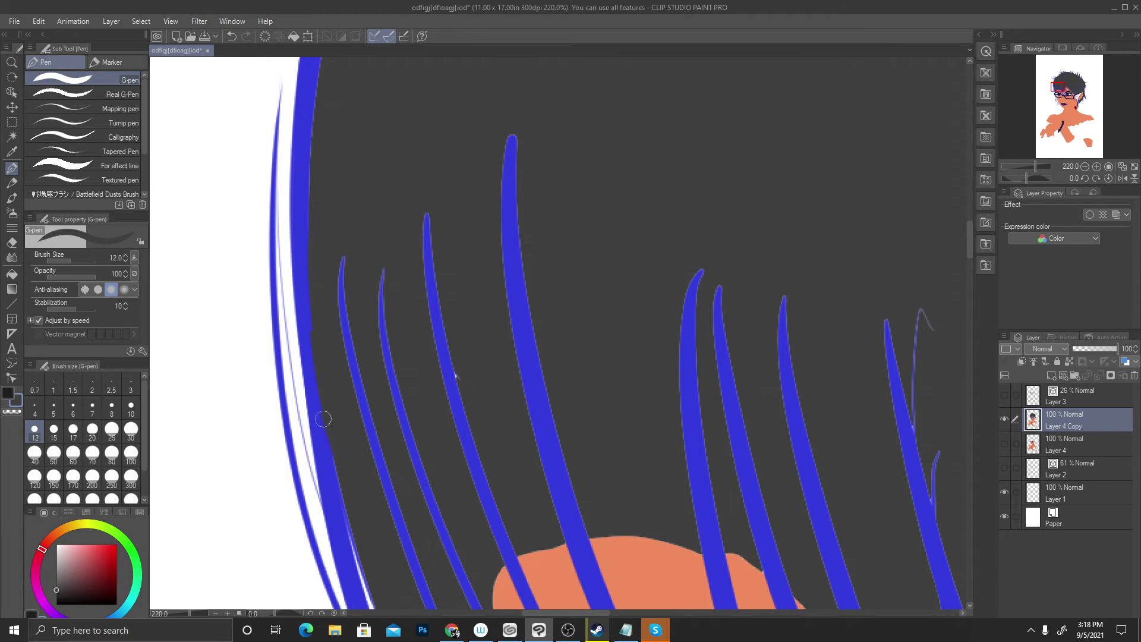
drag(356, 527, 329, 427)
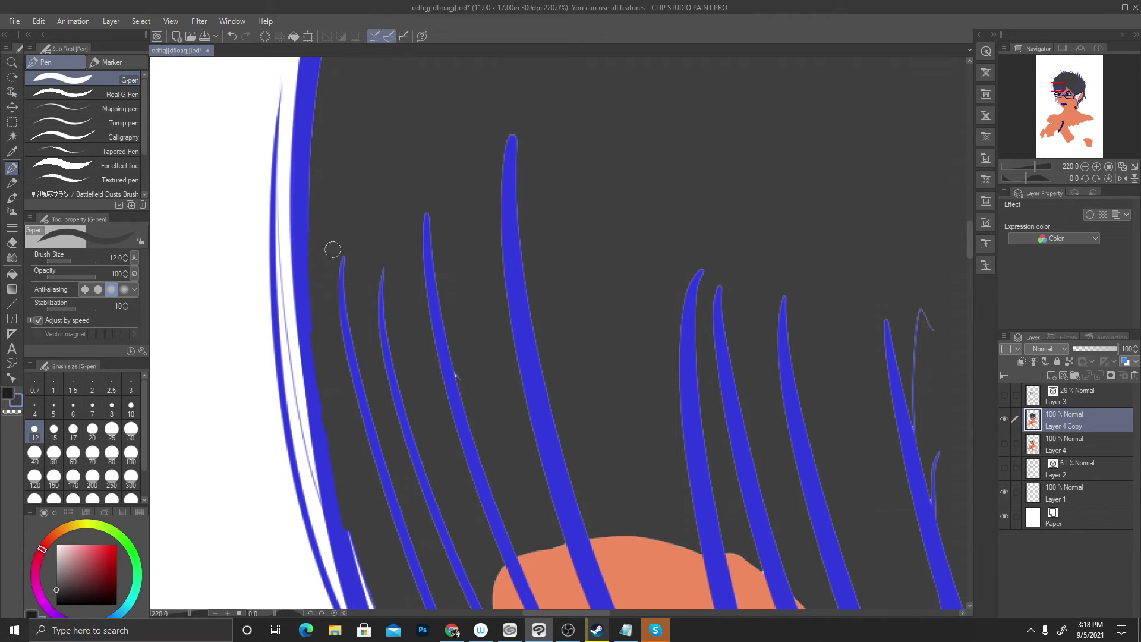
drag(337, 289, 353, 205)
drag(348, 325, 382, 459)
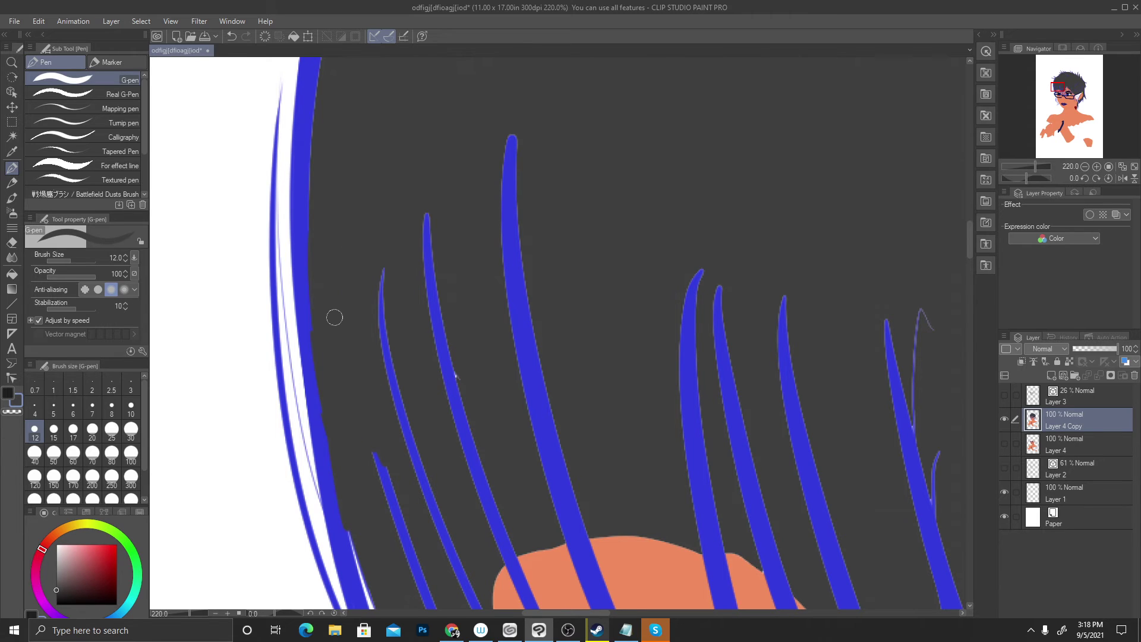
scroll(335, 317, down, 5)
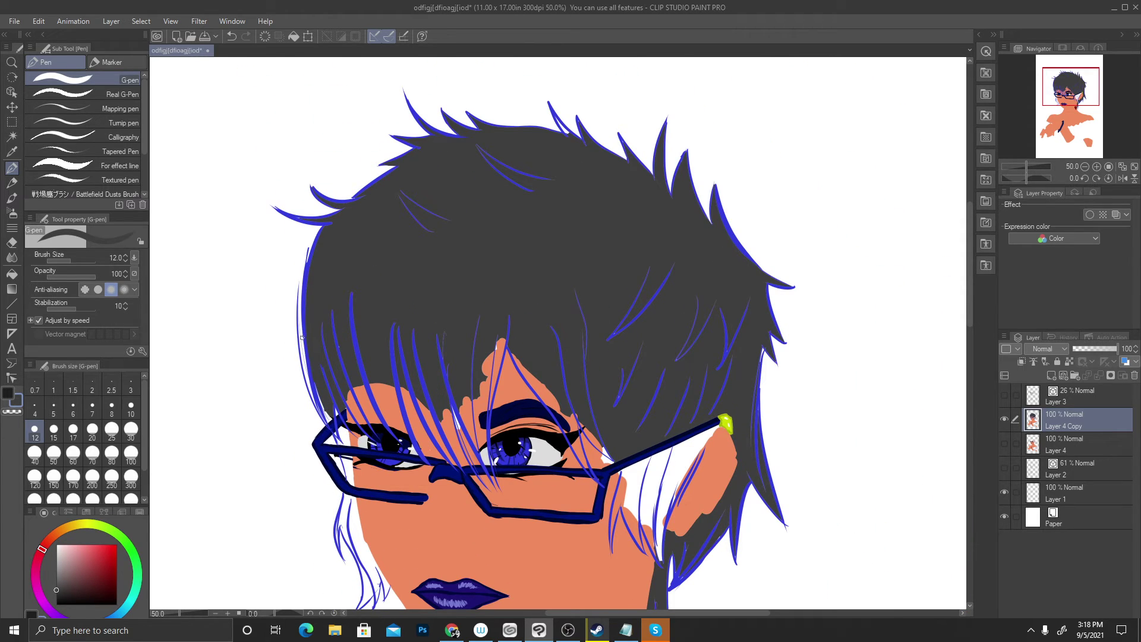
scroll(297, 346, up, 5)
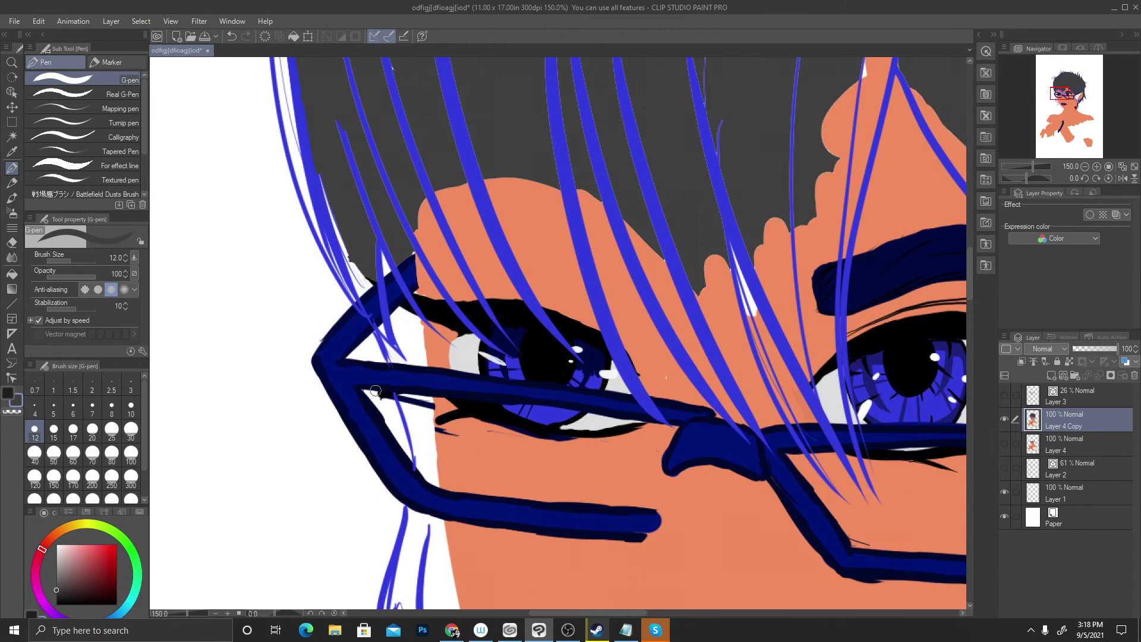
Paint dark grey into the white gap along the inner edge of the left hair outline, down to the glasses frame
scroll(349, 245, up, 3)
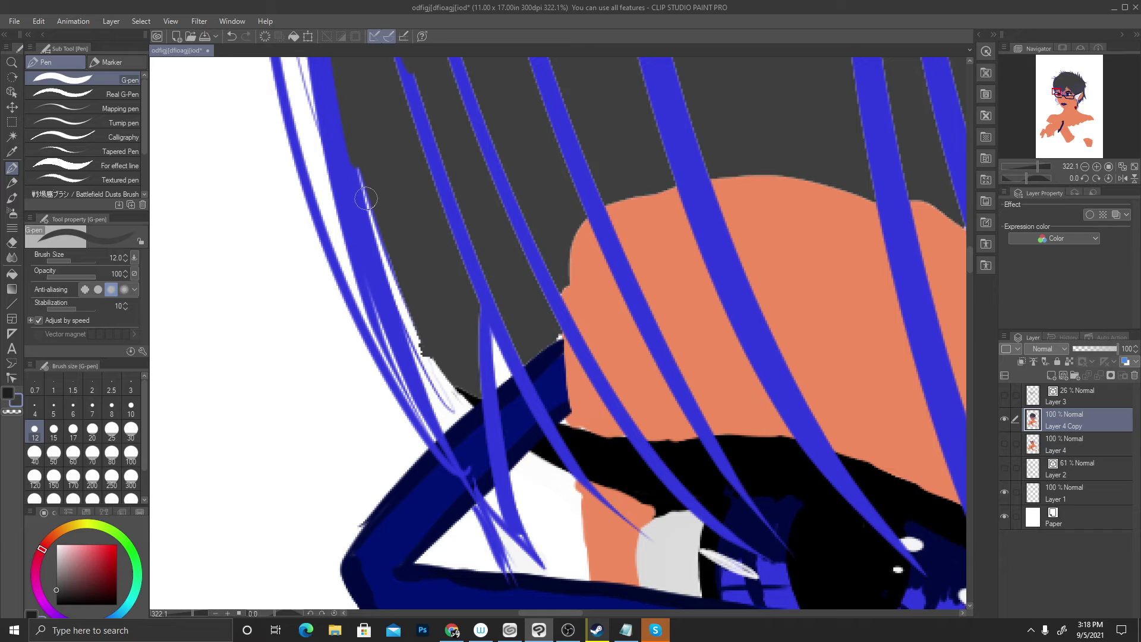
drag(354, 148, 397, 300)
drag(367, 198, 410, 341)
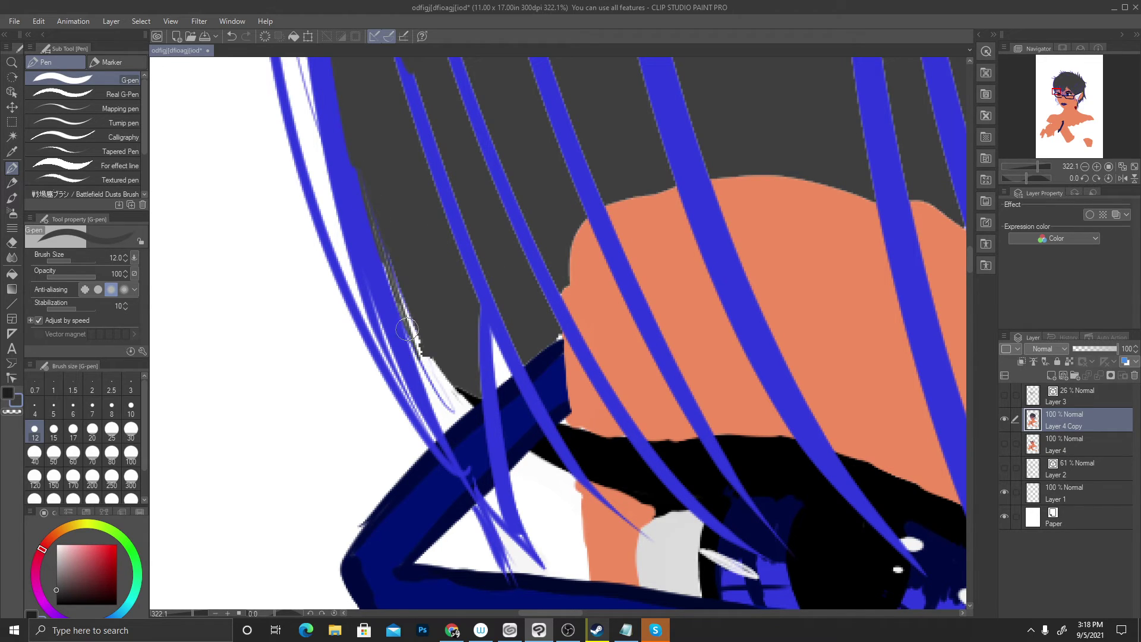
drag(388, 262, 411, 336)
drag(371, 211, 437, 394)
drag(395, 297, 443, 416)
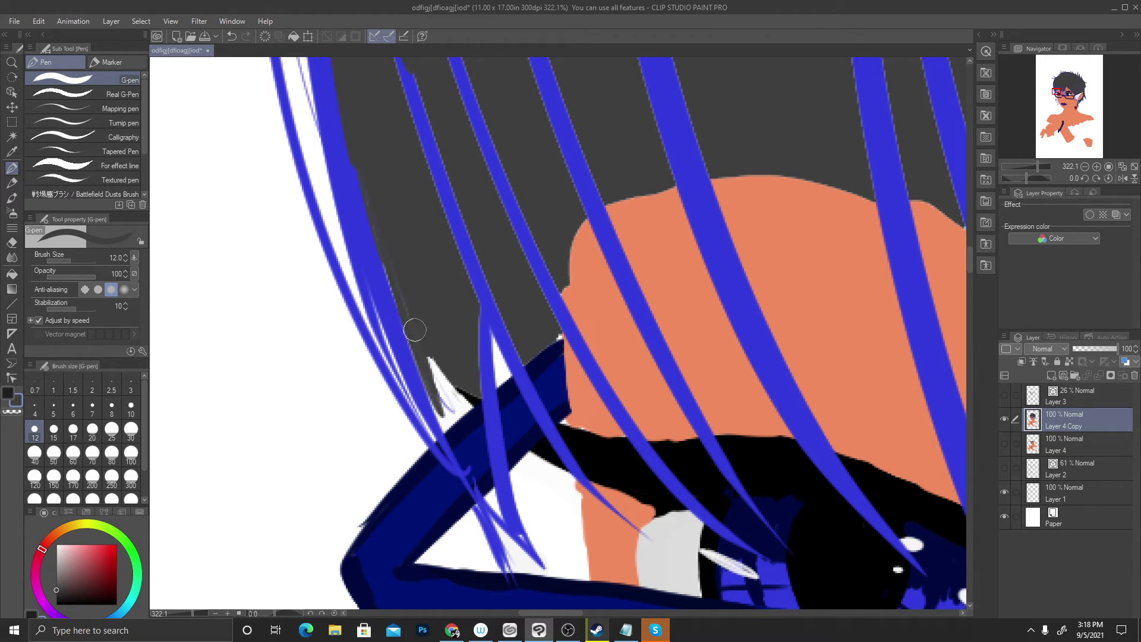
drag(376, 220, 442, 422)
mouse_move(424, 376)
mouse_down()
mouse_move(443, 420)
mouse_move(458, 413)
mouse_move(441, 430)
mouse_move(467, 400)
mouse_move(465, 410)
mouse_move(413, 339)
mouse_move(447, 392)
mouse_move(442, 404)
mouse_move(470, 407)
mouse_move(441, 351)
mouse_up()
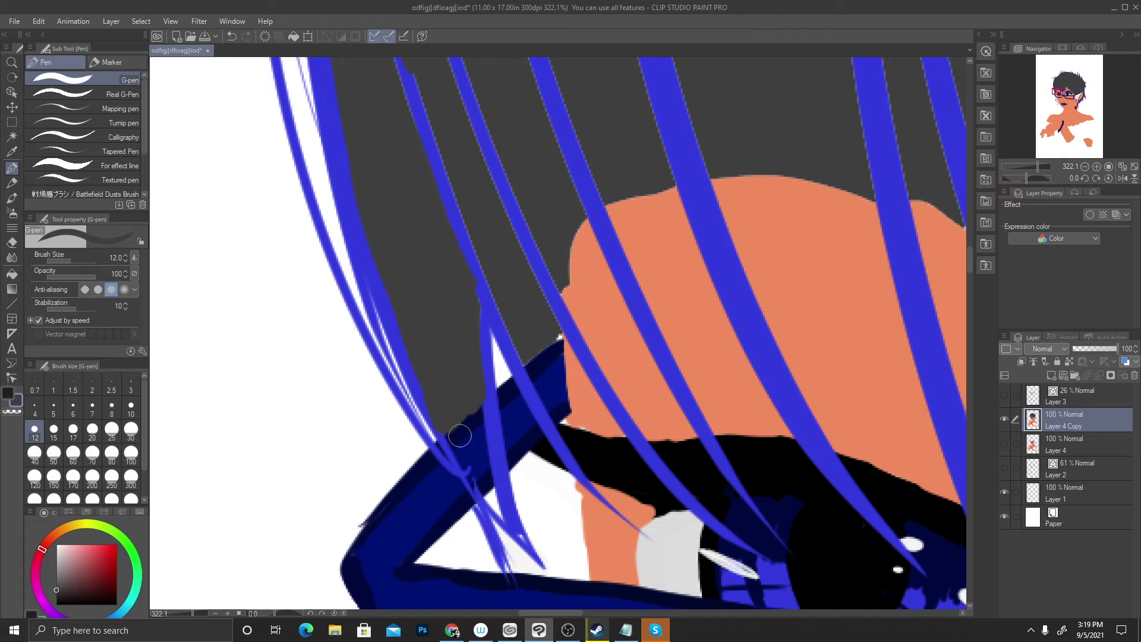
Extend the outermost fringe lock in dark grey across the glasses' upper corner to a pointed tip inside the lens
scroll(437, 376, down, 5)
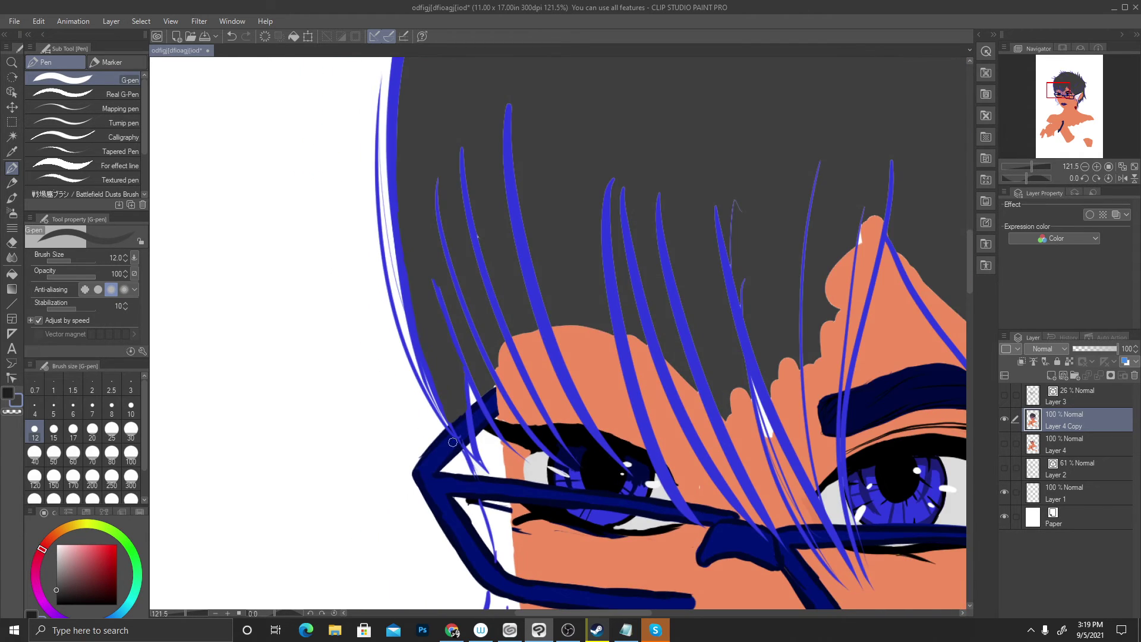
scroll(476, 473, up, 3)
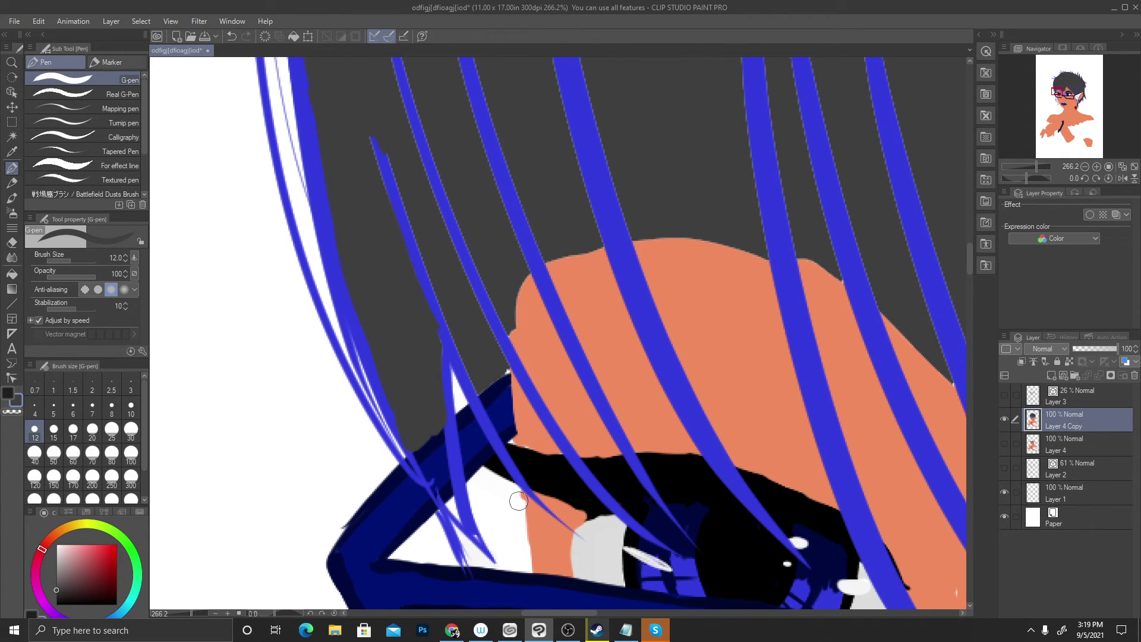
drag(423, 434, 441, 482)
drag(410, 408, 442, 489)
mouse_move(400, 407)
mouse_down()
mouse_move(457, 518)
mouse_move(440, 416)
mouse_move(451, 496)
mouse_move(423, 405)
mouse_move(418, 432)
mouse_move(457, 514)
mouse_move(421, 455)
mouse_move(473, 537)
mouse_up()
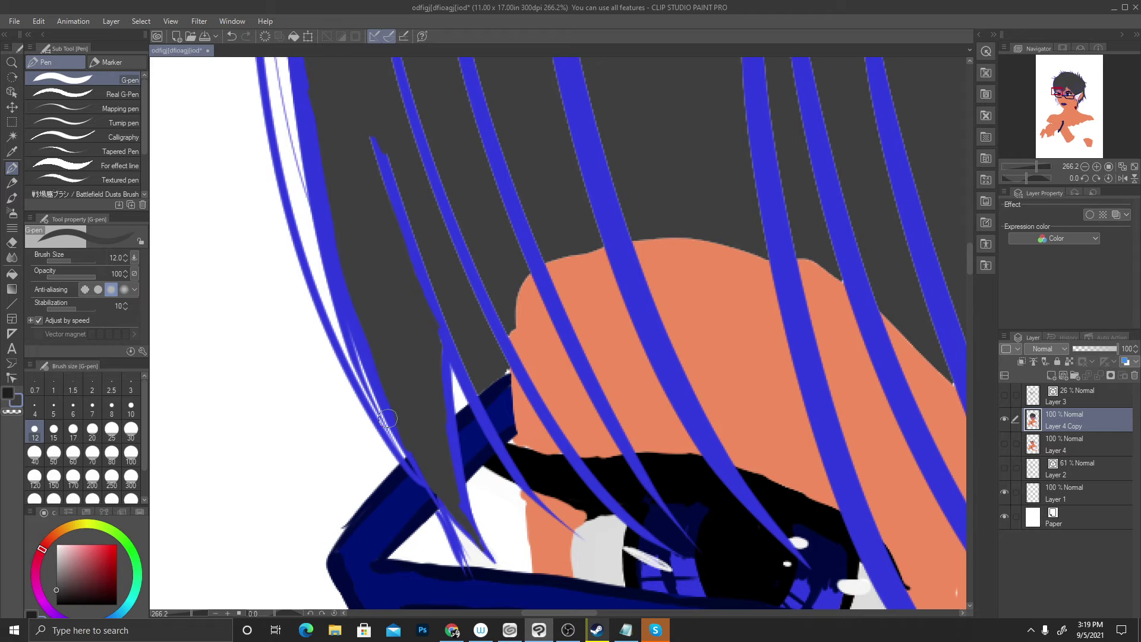
Paint dark grey between the double blue outlines on the hair's left side and over the speck beside a nearby fringe strand
mouse_move(388, 418)
mouse_down()
mouse_move(363, 387)
mouse_move(372, 412)
mouse_move(353, 348)
mouse_move(404, 457)
mouse_move(371, 405)
mouse_move(416, 472)
mouse_move(320, 293)
mouse_move(383, 417)
mouse_move(287, 185)
mouse_move(329, 290)
mouse_move(276, 77)
mouse_move(280, 138)
mouse_move(293, 186)
mouse_move(280, 61)
mouse_move(289, 88)
mouse_up()
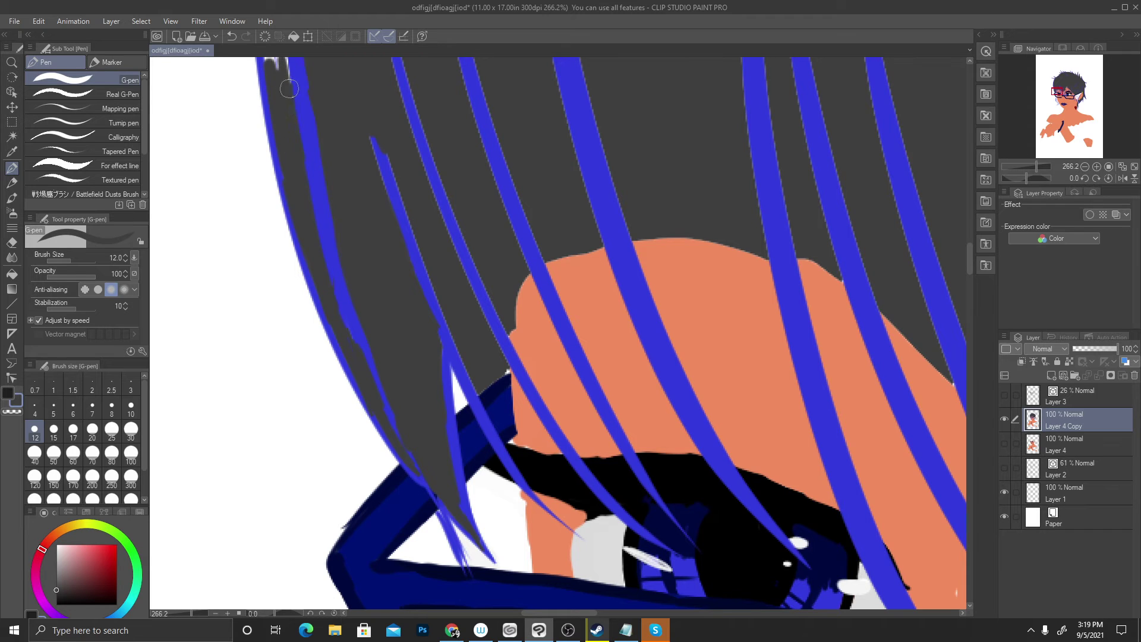
scroll(434, 283, down, 2)
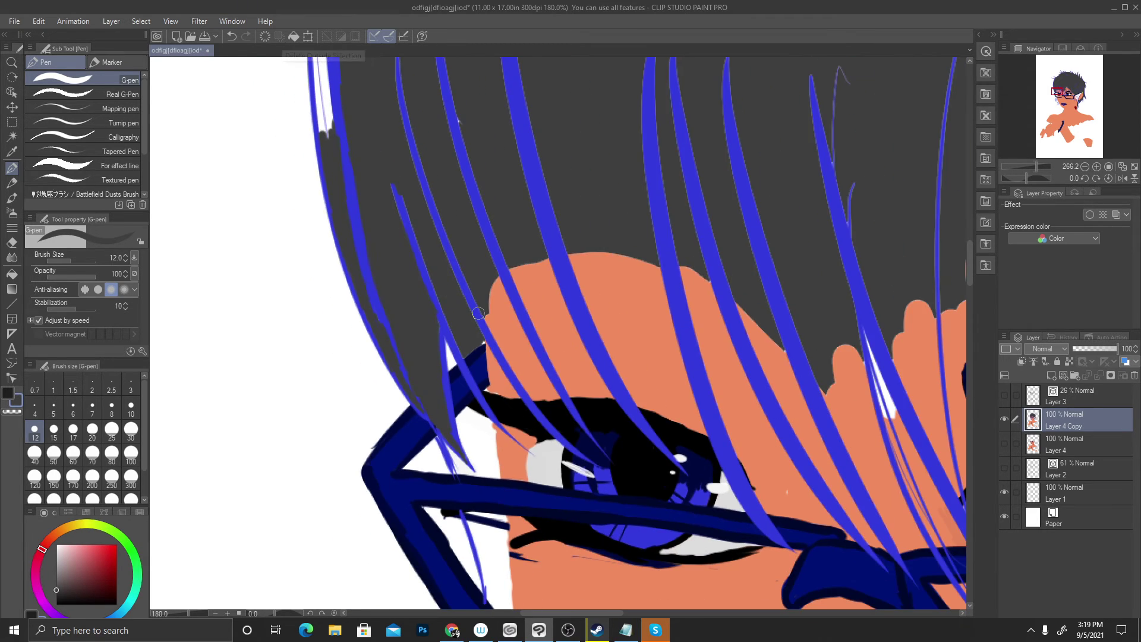
scroll(478, 313, down, 5)
scroll(487, 250, up, 1)
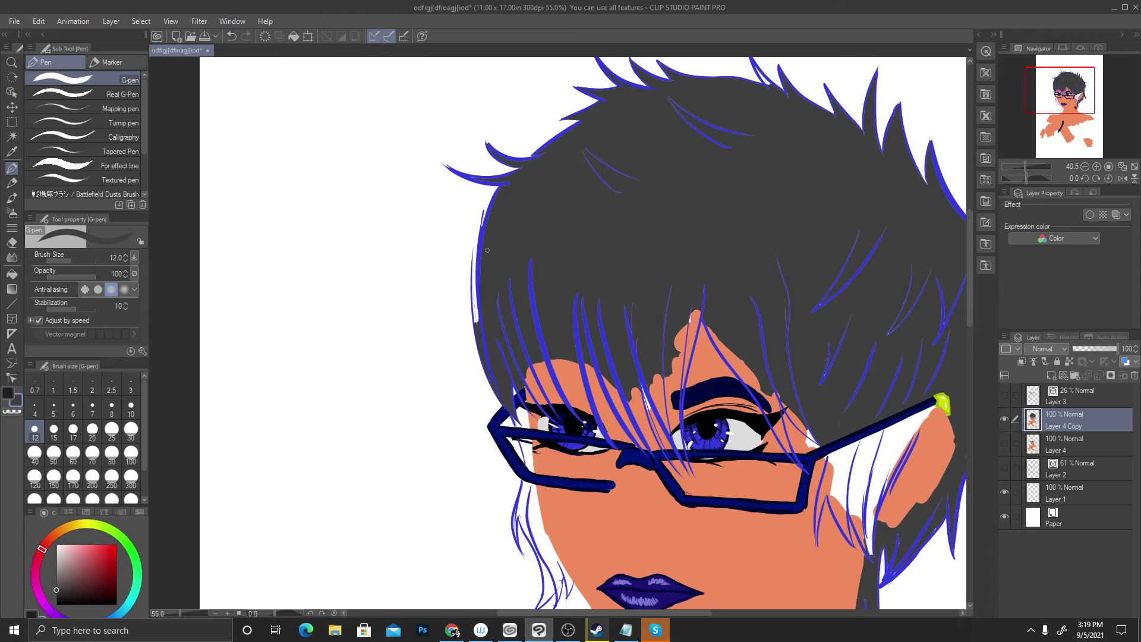
scroll(487, 250, up, 5)
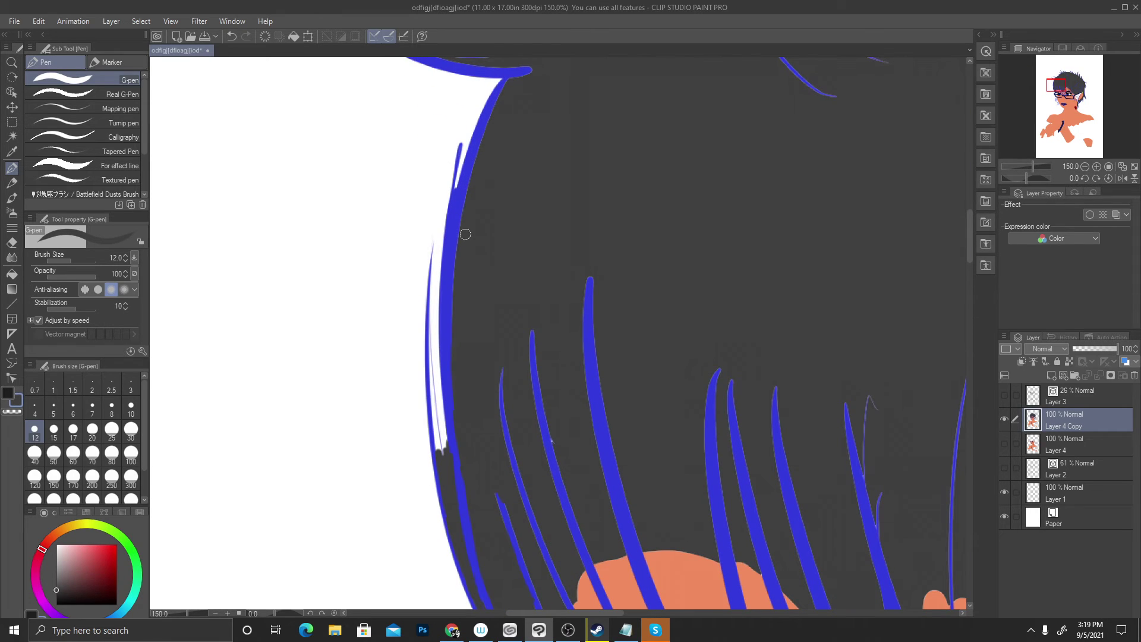
mouse_move(443, 450)
mouse_down()
mouse_move(436, 374)
mouse_move(437, 453)
mouse_move(439, 276)
mouse_move(434, 400)
mouse_move(438, 282)
mouse_move(431, 333)
mouse_move(430, 375)
mouse_move(448, 203)
mouse_move(430, 288)
mouse_move(447, 228)
mouse_move(432, 325)
mouse_move(450, 213)
mouse_move(430, 382)
mouse_move(432, 300)
mouse_move(437, 402)
mouse_up()
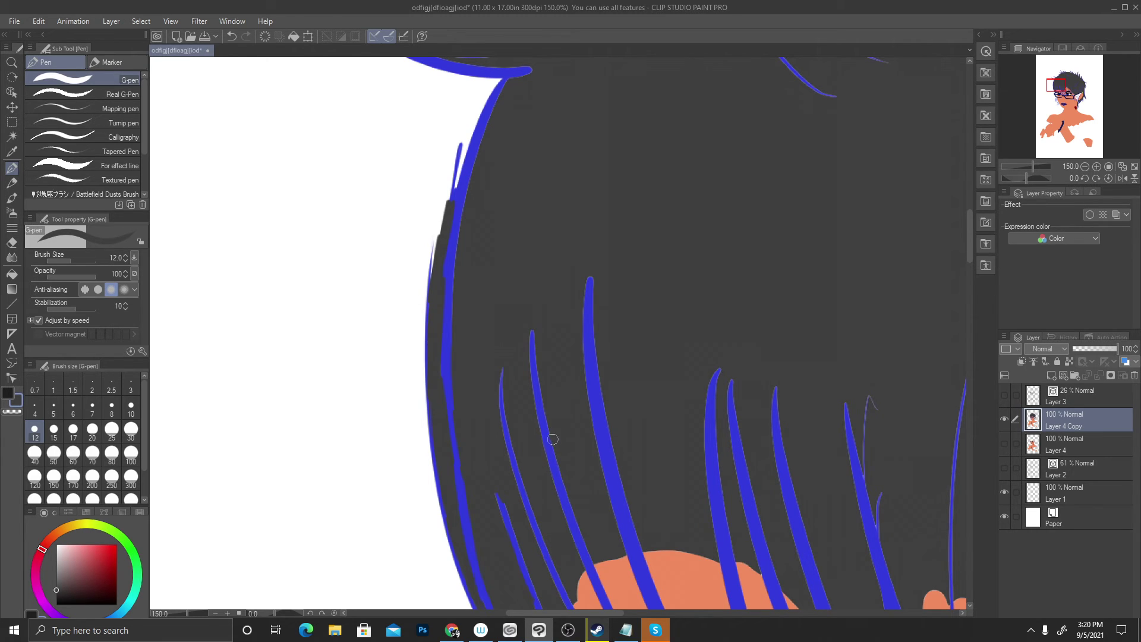
drag(542, 419, 534, 331)
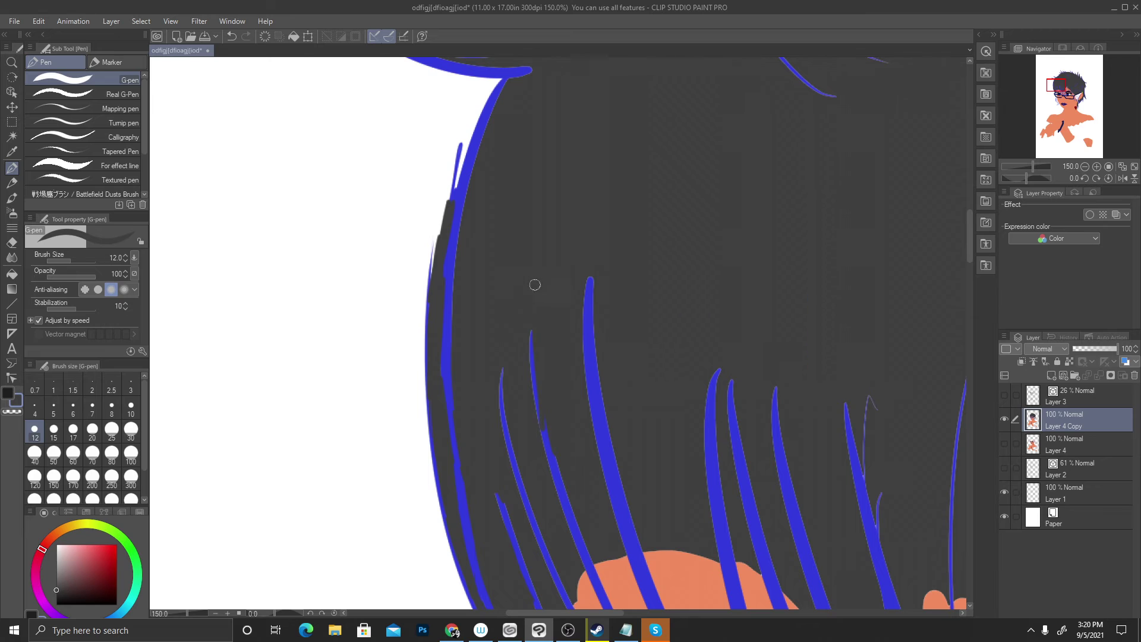
drag(530, 376, 522, 311)
scroll(518, 165, down, 4)
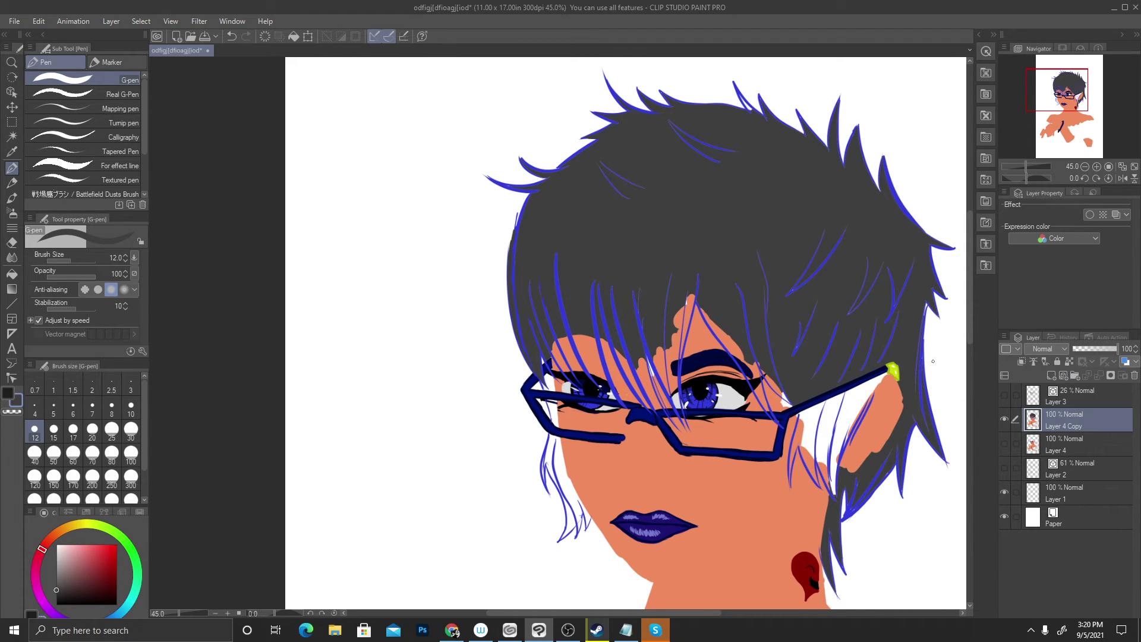
Show the Layer 3 sketch and paint dark grey side hair in the gaps inside and below the left lens
click(1003, 396)
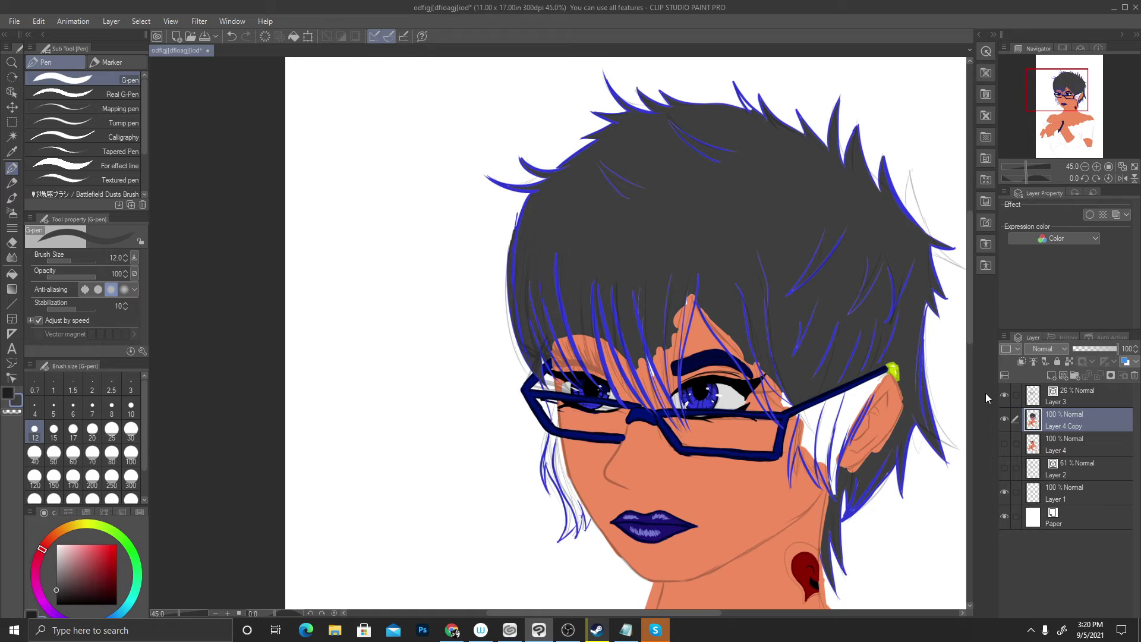
scroll(580, 428, up, 6)
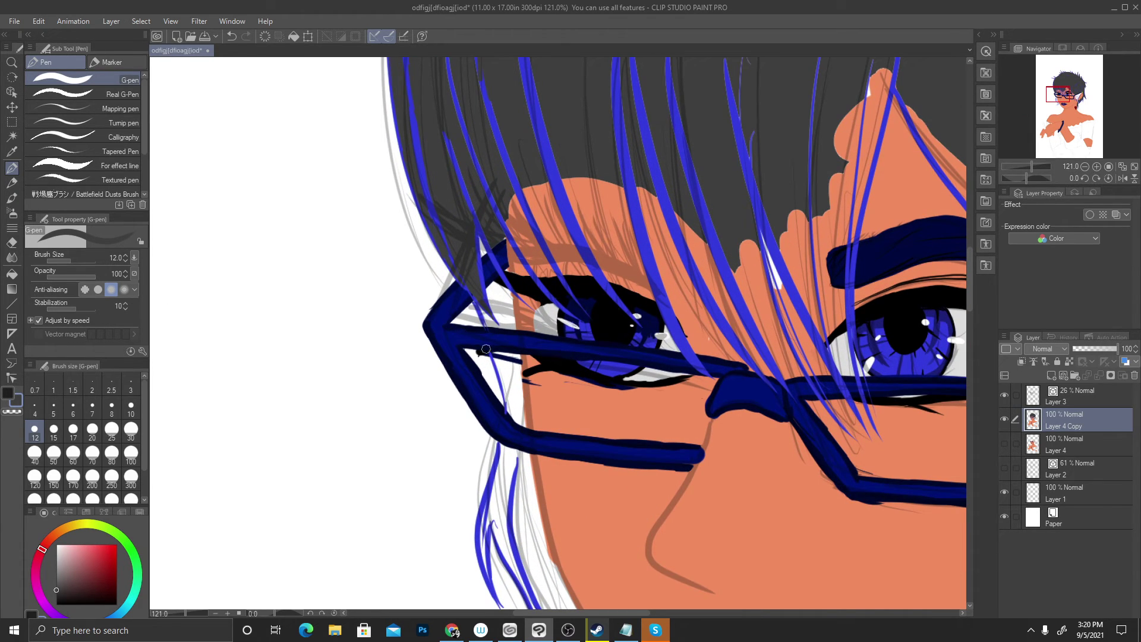
mouse_move(516, 406)
mouse_down()
mouse_move(509, 394)
mouse_move(516, 419)
mouse_move(514, 355)
mouse_move(522, 411)
mouse_move(518, 369)
mouse_up()
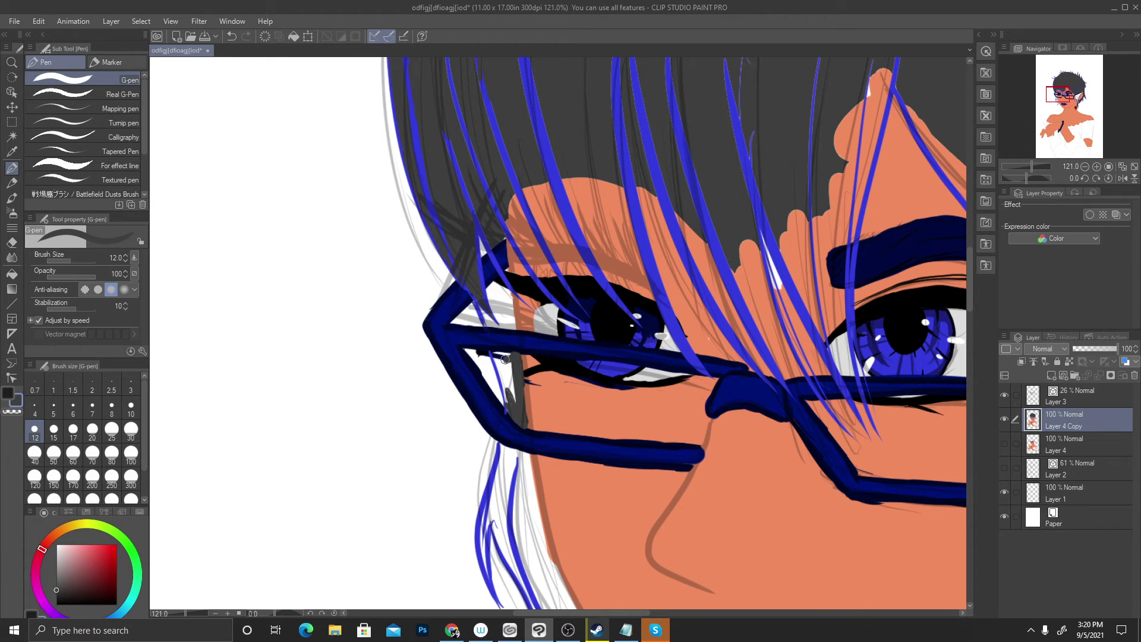
mouse_move(511, 354)
mouse_down()
mouse_move(494, 353)
mouse_move(511, 409)
mouse_move(505, 365)
mouse_up()
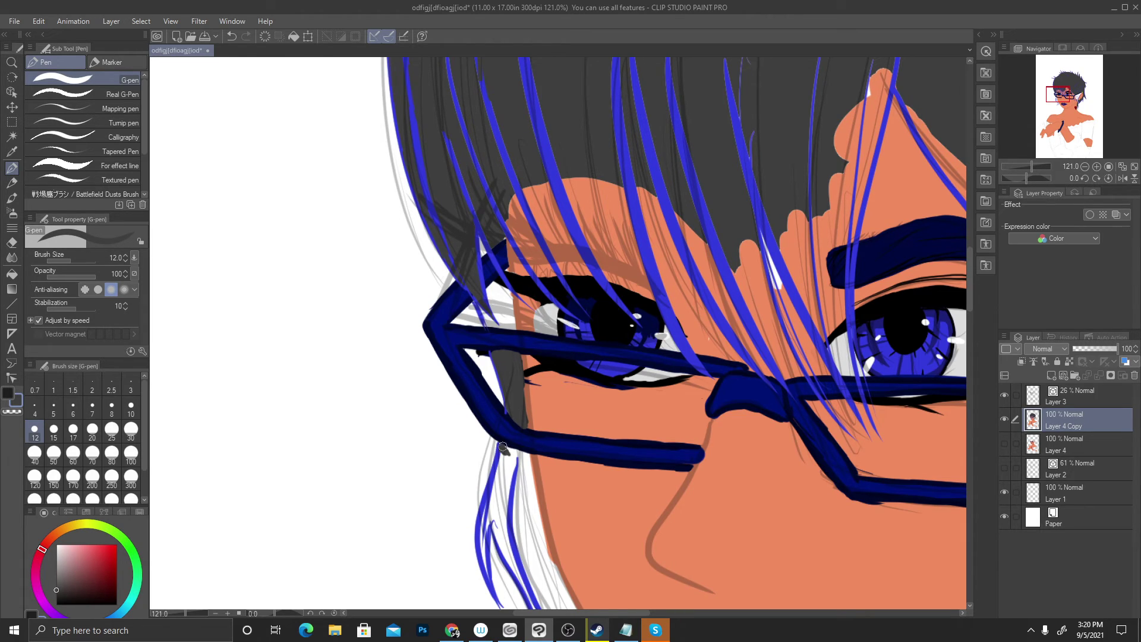
drag(503, 447, 520, 455)
mouse_move(487, 557)
mouse_down()
mouse_move(481, 532)
mouse_move(489, 580)
mouse_move(484, 522)
mouse_move(488, 573)
mouse_move(480, 538)
mouse_move(480, 554)
mouse_move(503, 460)
mouse_move(495, 492)
mouse_move(498, 469)
mouse_up()
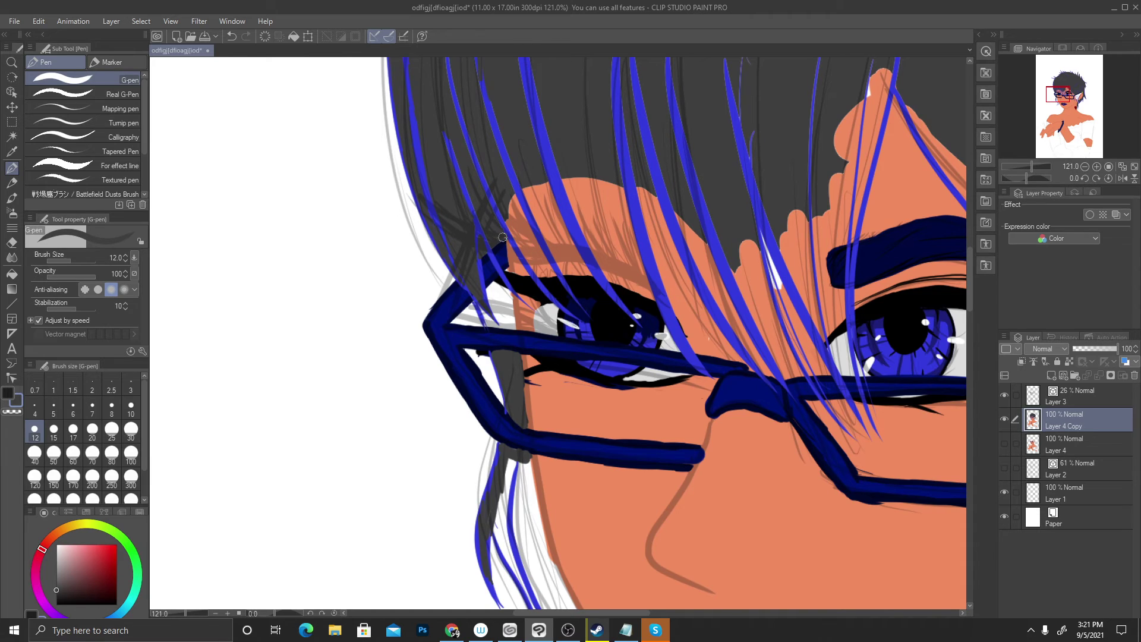
mouse_move(491, 319)
mouse_down()
mouse_move(482, 308)
mouse_move(511, 326)
mouse_move(490, 297)
mouse_move(493, 321)
mouse_move(505, 304)
mouse_up()
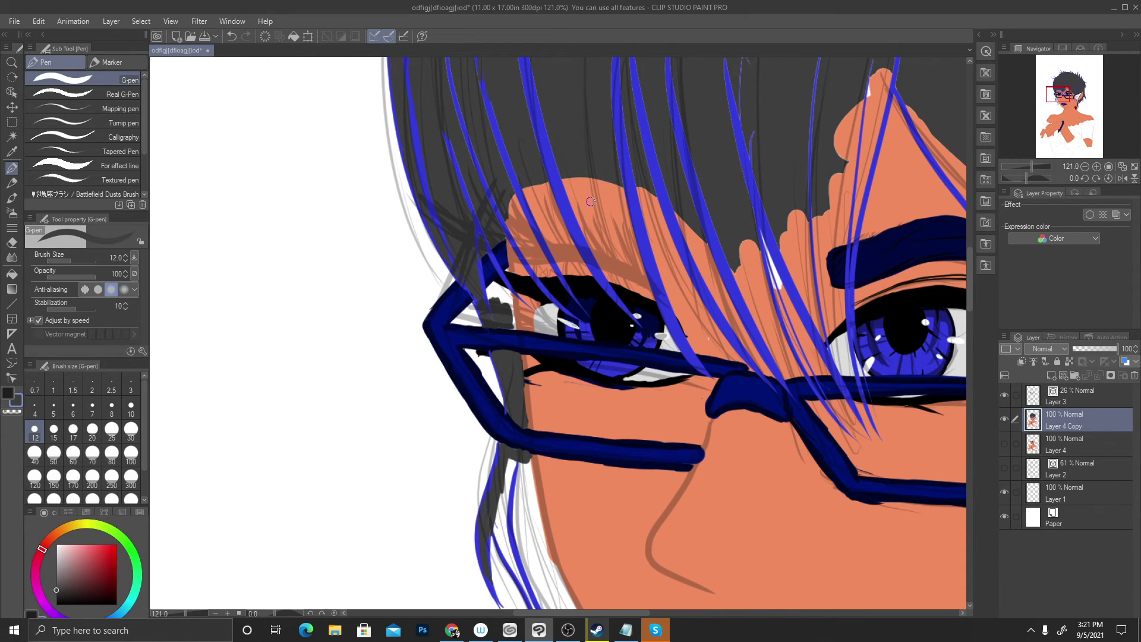
Paint a dark grey fringe lock down the forehead between the blue strands above the left eye
mouse_move(585, 179)
mouse_down()
mouse_move(576, 212)
mouse_move(591, 245)
mouse_up()
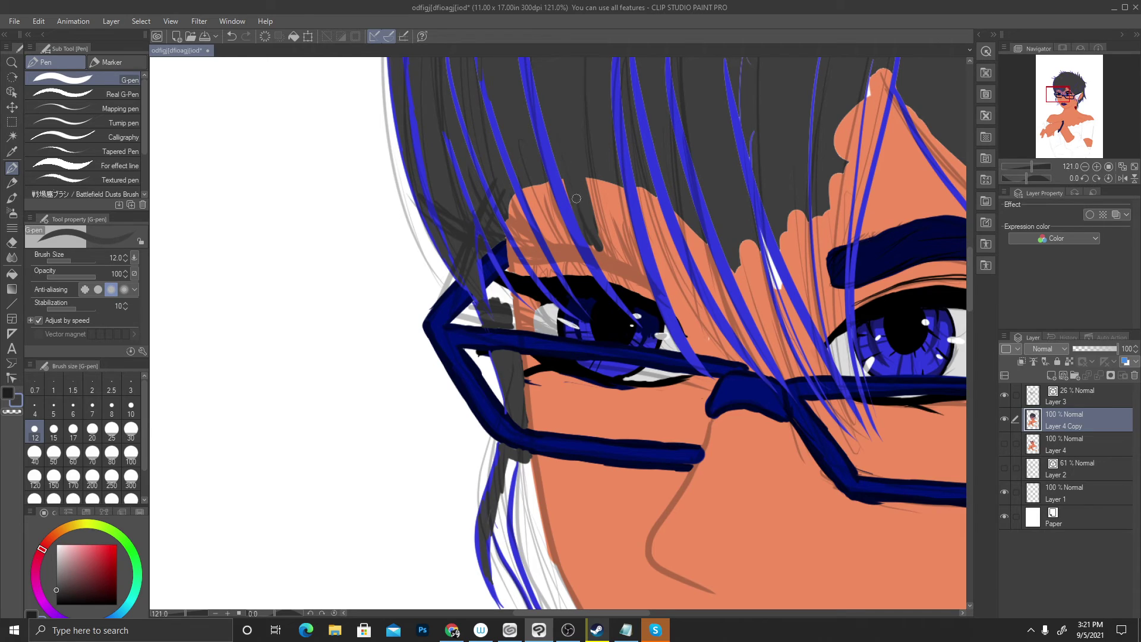
mouse_move(560, 148)
mouse_down()
mouse_move(576, 211)
mouse_move(613, 262)
mouse_up()
mouse_move(595, 179)
mouse_down()
mouse_move(619, 271)
mouse_move(607, 213)
mouse_move(621, 271)
mouse_move(642, 273)
mouse_up()
drag(629, 232, 639, 285)
drag(609, 248, 631, 297)
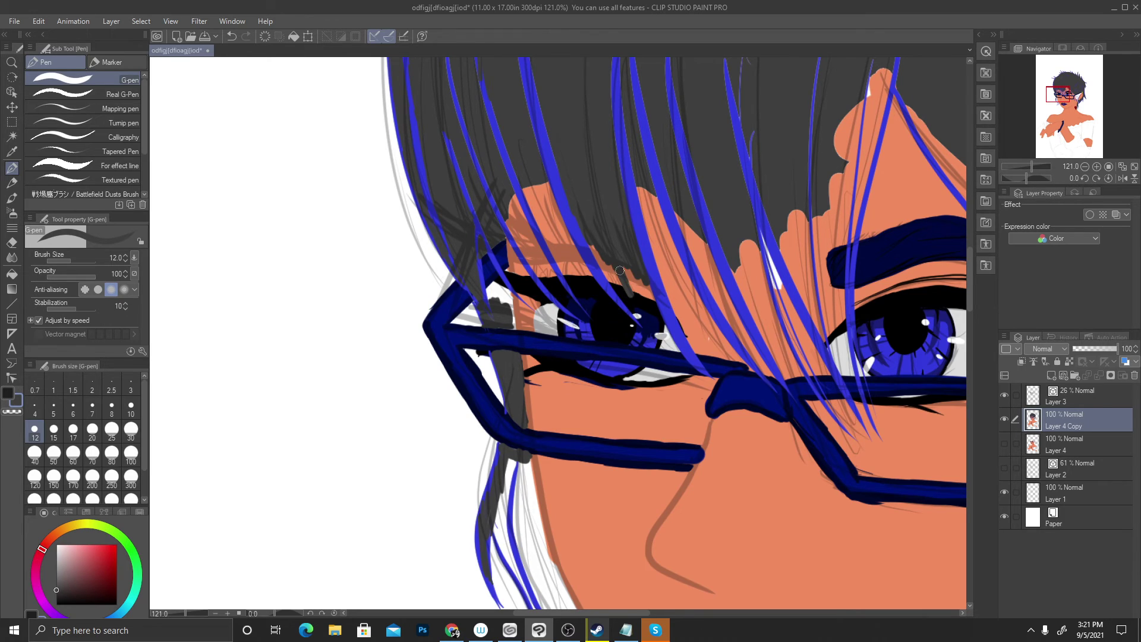
Extend the dark grey fringe lock over the inner part of the left eye down to the glasses frame
drag(574, 175, 643, 300)
drag(578, 194, 624, 303)
drag(587, 223, 620, 292)
drag(565, 171, 621, 296)
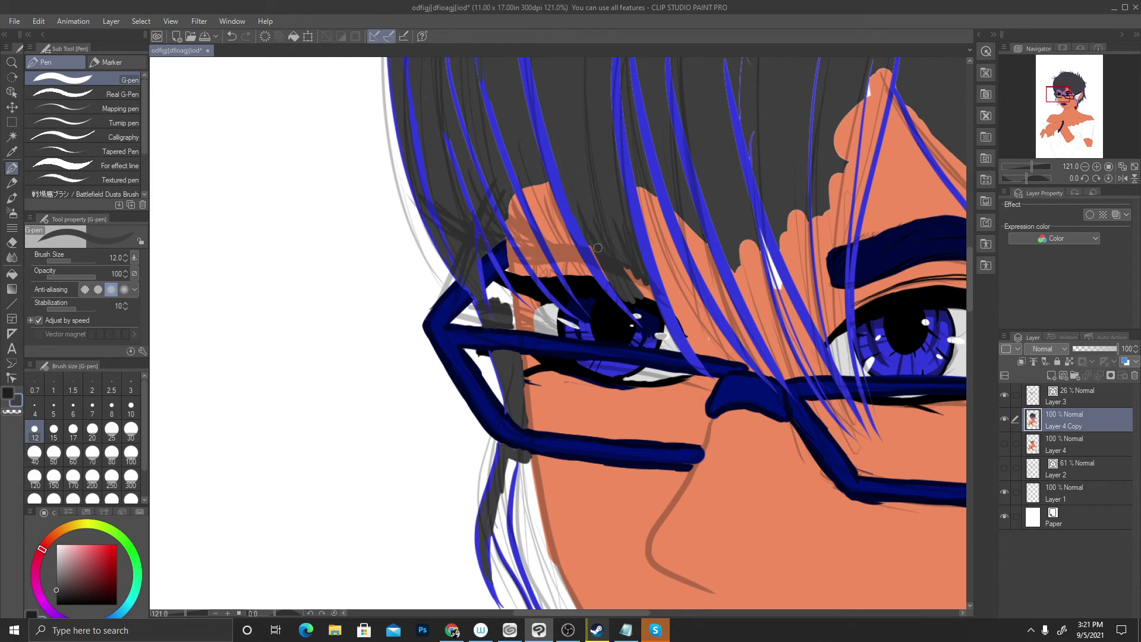
drag(583, 218, 629, 311)
drag(589, 208, 643, 306)
drag(618, 258, 655, 316)
mouse_move(581, 212)
mouse_down()
mouse_move(617, 294)
mouse_move(660, 339)
mouse_up()
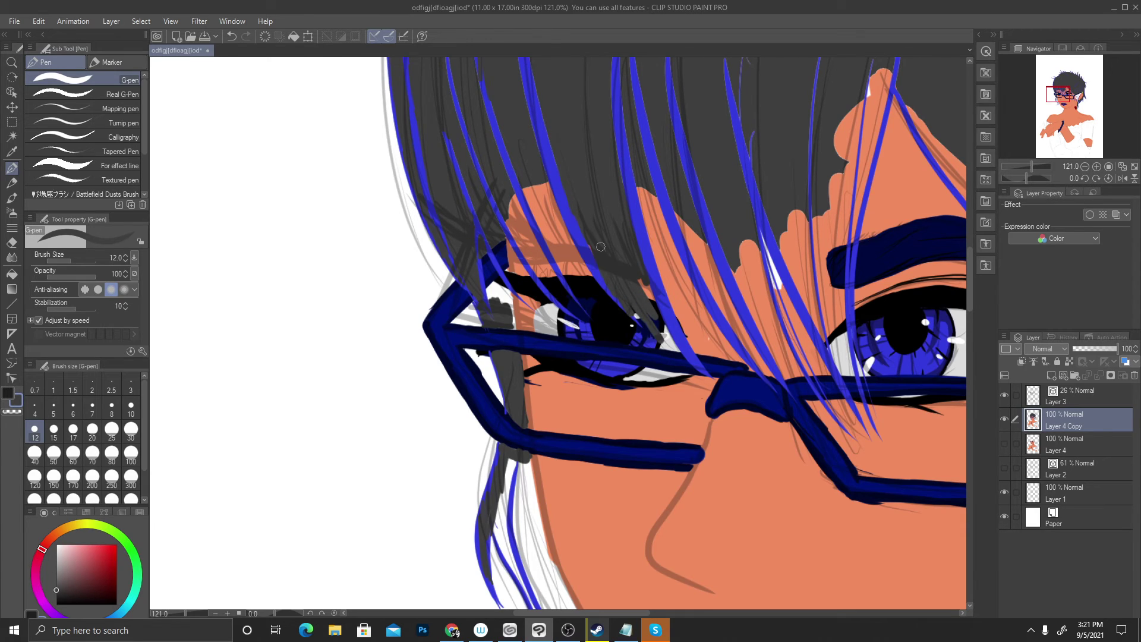
drag(601, 246, 676, 351)
mouse_move(639, 280)
mouse_down()
mouse_move(669, 336)
mouse_move(666, 326)
mouse_up()
drag(606, 243, 653, 332)
drag(617, 285, 697, 372)
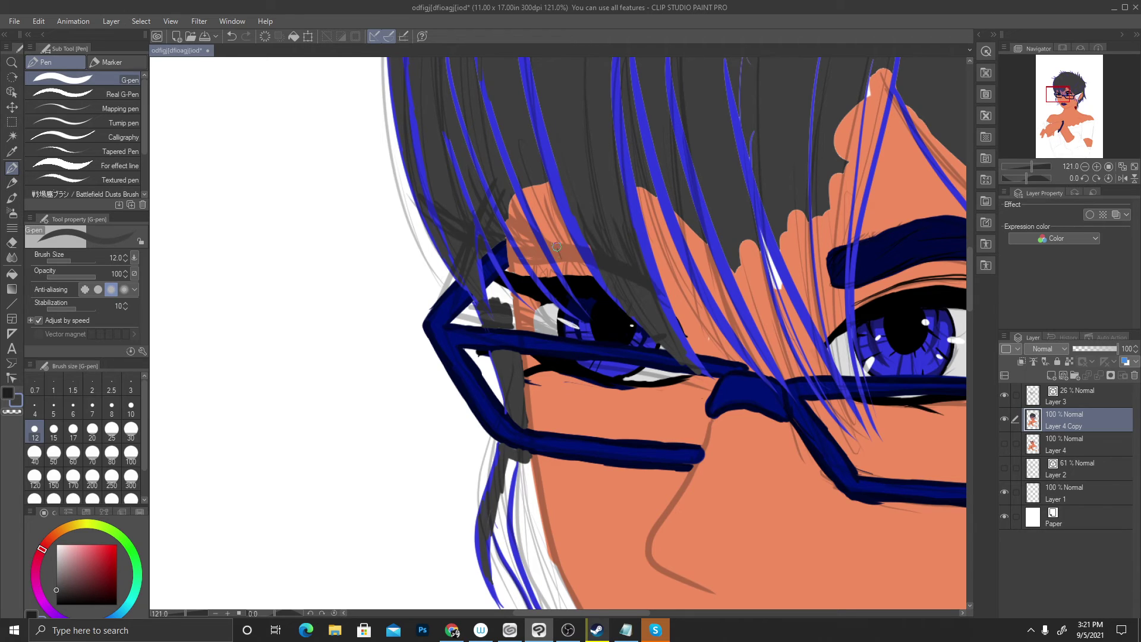
Paint dark grey fringe strands over the forehead skin and upper lid above the middle of the left eye
drag(547, 224, 573, 284)
drag(539, 182, 561, 265)
drag(540, 183, 585, 300)
drag(551, 236, 585, 300)
mouse_move(574, 256)
mouse_down()
mouse_move(596, 299)
mouse_move(594, 290)
mouse_move(620, 310)
mouse_up()
drag(572, 254, 618, 321)
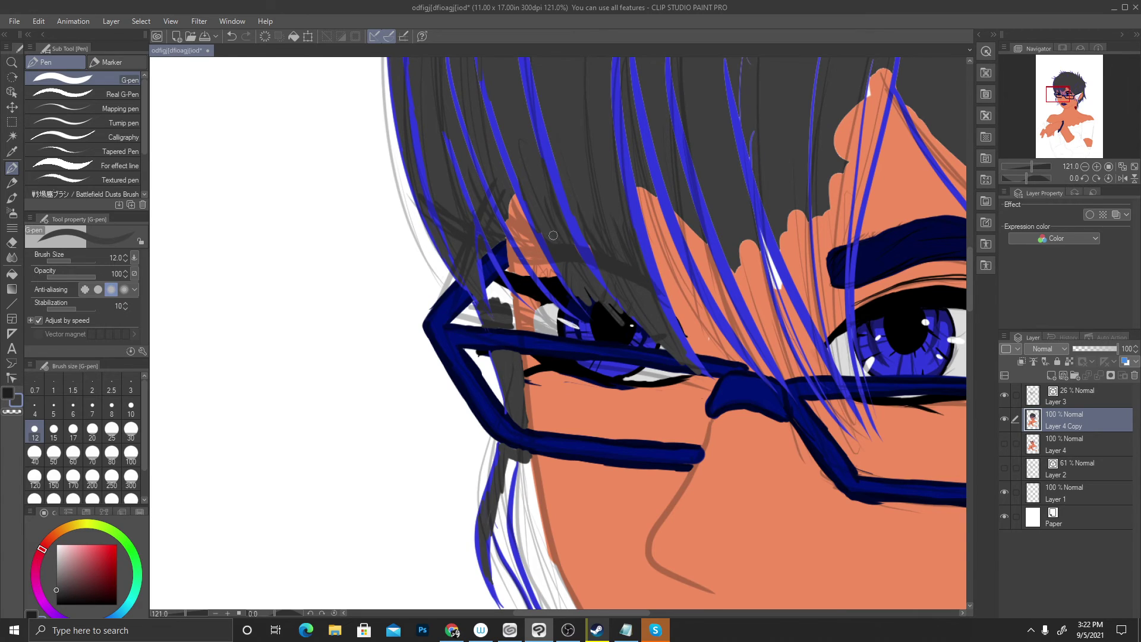
drag(552, 236, 591, 306)
mouse_move(566, 258)
mouse_down()
mouse_move(591, 315)
mouse_move(620, 318)
mouse_up()
Paint dark grey over the outermost forehead skin above the left eye and undo the last two strokes
drag(514, 199, 538, 264)
drag(510, 178, 537, 265)
drag(512, 202, 532, 261)
drag(510, 224, 534, 264)
drag(514, 198, 553, 289)
drag(514, 231, 575, 313)
key(ctrl+z)
key(ctrl+z)
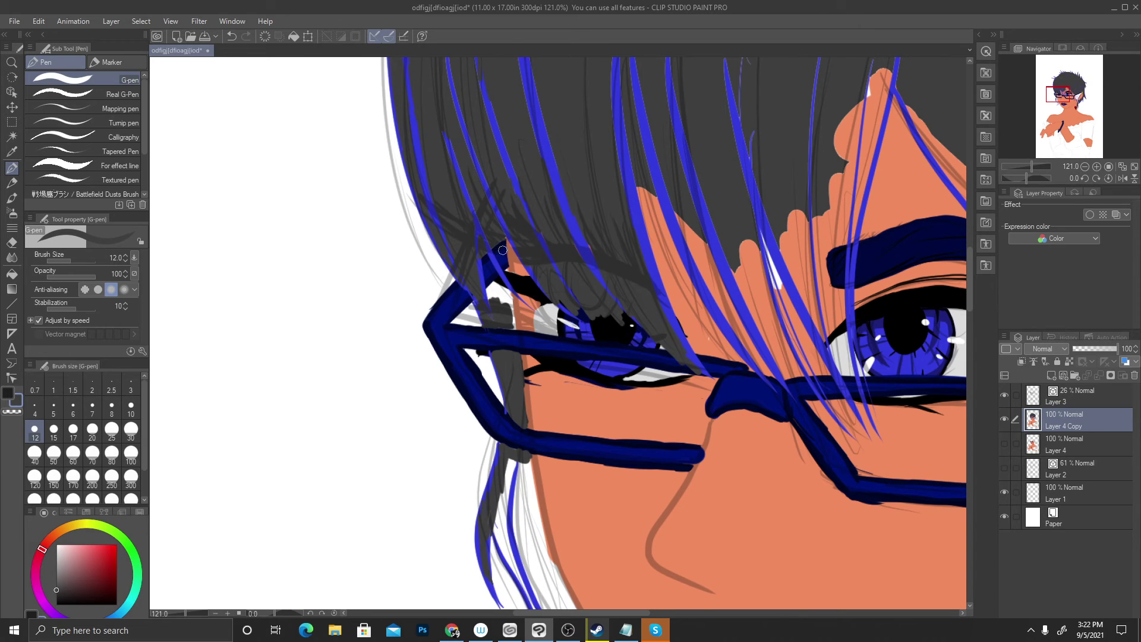
Paint dark grey over the remaining skin and lash line beside the upper outer corner of the left lens
drag(502, 251, 522, 287)
mouse_move(487, 218)
mouse_down()
mouse_move(516, 286)
mouse_move(531, 298)
mouse_move(502, 243)
mouse_move(537, 293)
mouse_up()
drag(512, 254, 545, 290)
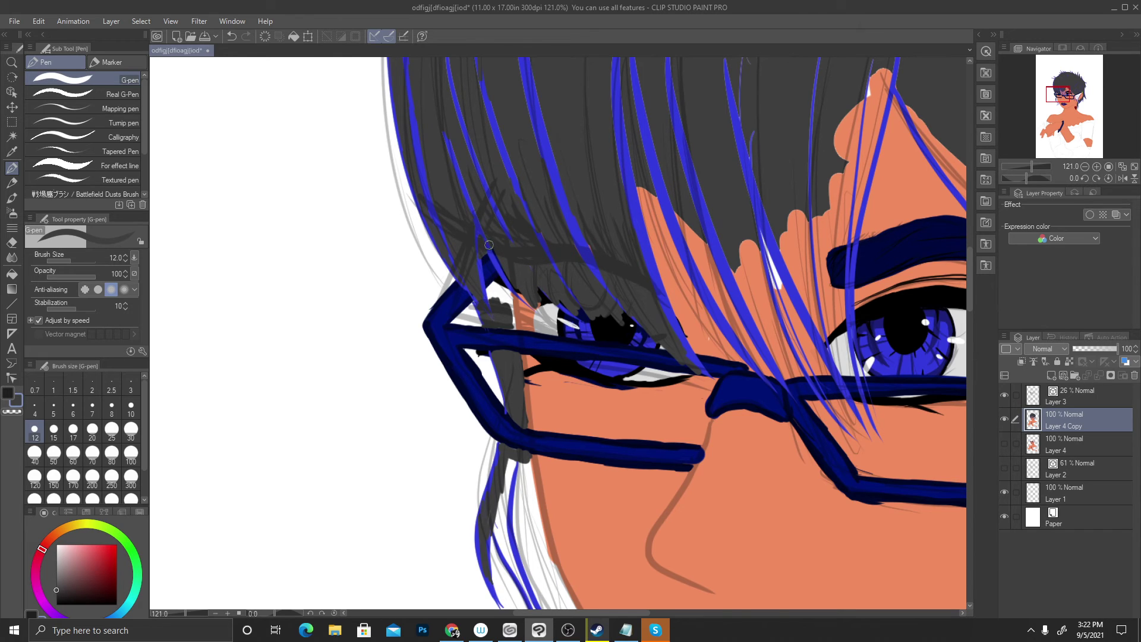
scroll(491, 271, down, 3)
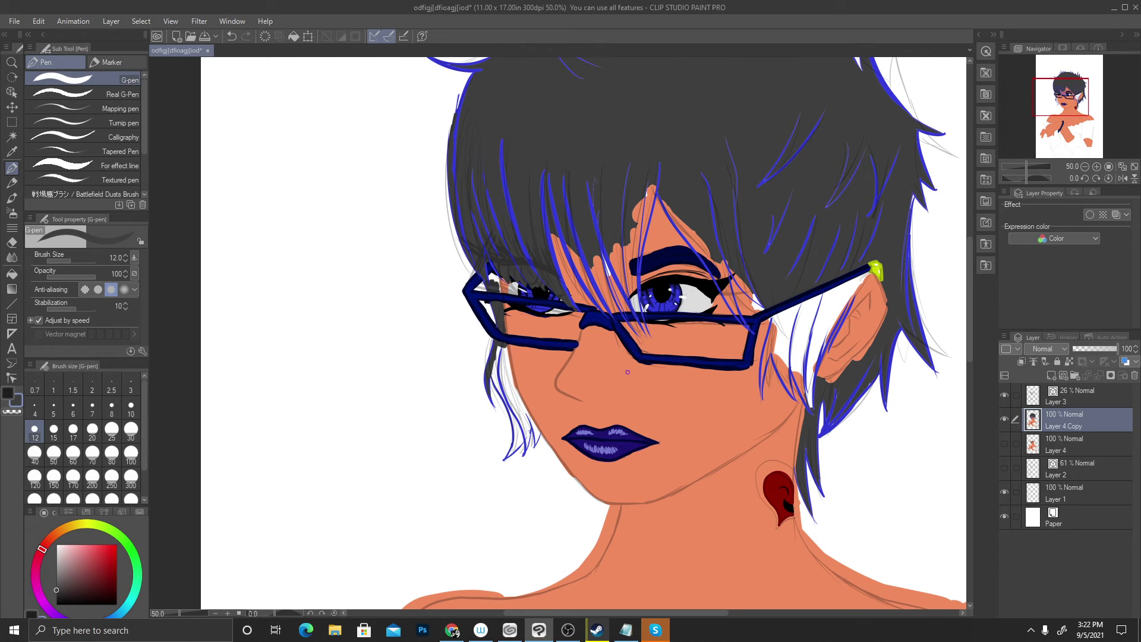
Paint dark grey fringe locks between the blue strands over the forehead, down to the bridge of the glasses
scroll(627, 372, down, 1)
scroll(633, 297, up, 2)
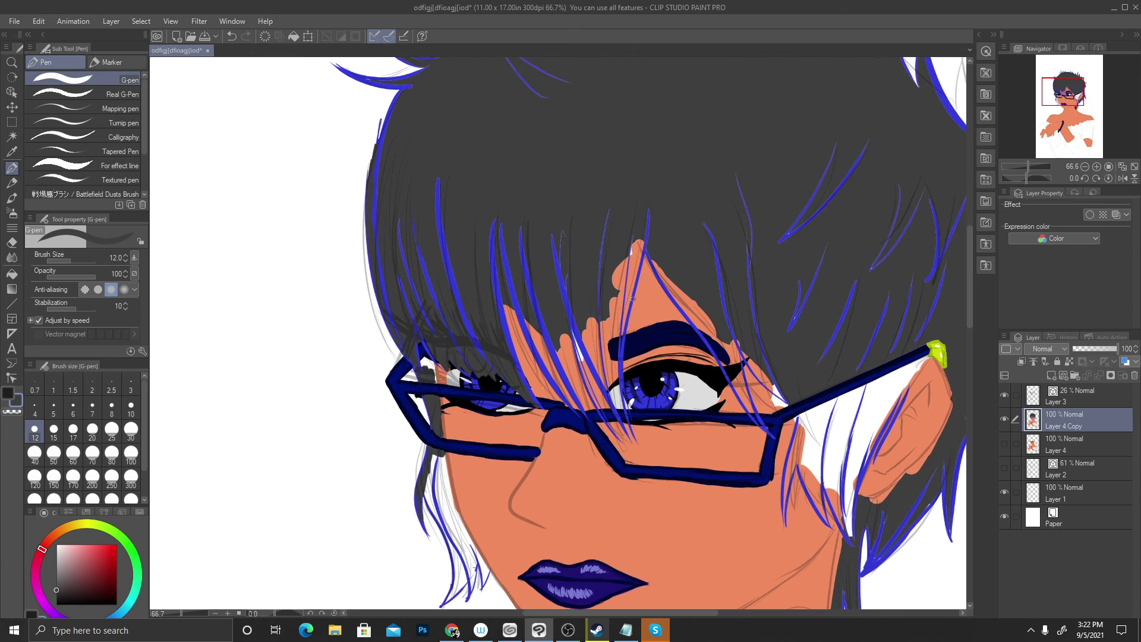
scroll(633, 299, up, 1)
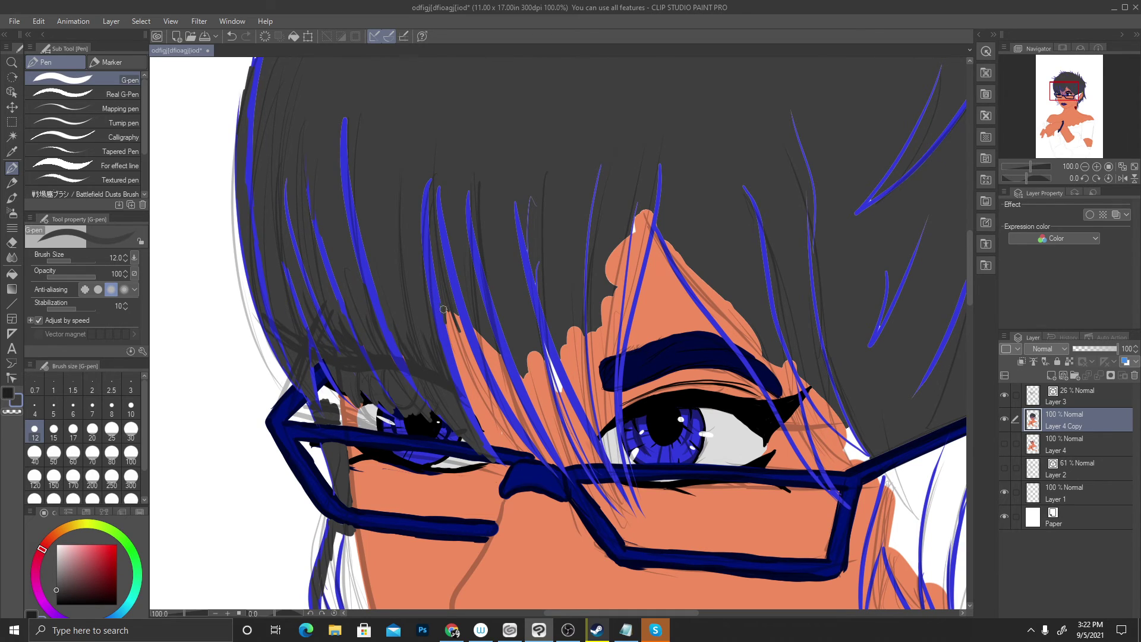
mouse_move(446, 308)
mouse_down()
mouse_move(463, 338)
mouse_move(451, 302)
mouse_move(488, 392)
mouse_move(455, 316)
mouse_move(491, 395)
mouse_up()
mouse_move(464, 348)
mouse_down()
mouse_move(453, 324)
mouse_move(512, 424)
mouse_move(498, 409)
mouse_up()
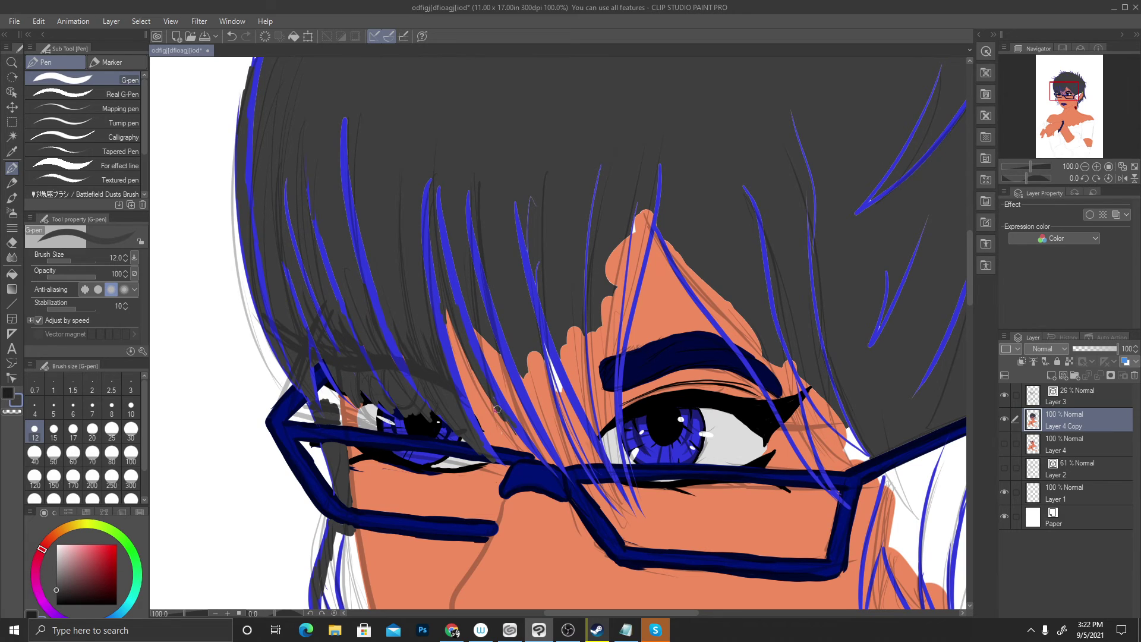
mouse_move(490, 332)
mouse_down()
mouse_move(502, 384)
mouse_move(467, 302)
mouse_move(501, 387)
mouse_move(467, 294)
mouse_move(519, 414)
mouse_move(489, 343)
mouse_move(504, 392)
mouse_move(558, 474)
mouse_move(506, 378)
mouse_move(544, 460)
mouse_up()
mouse_move(493, 349)
mouse_down()
mouse_move(523, 421)
mouse_move(495, 373)
mouse_up()
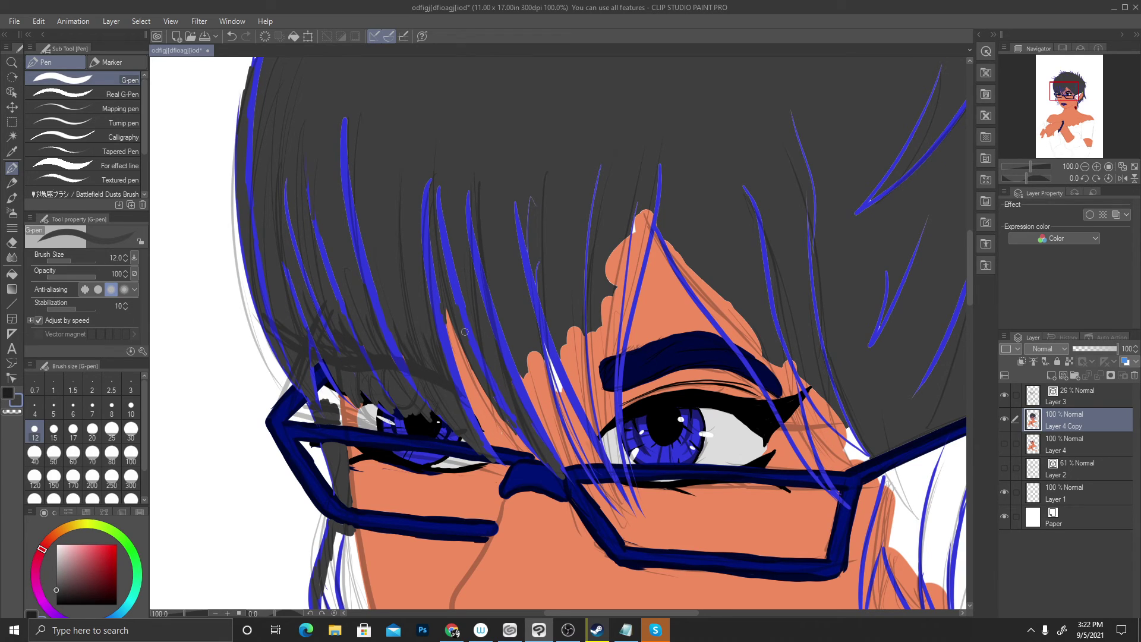
Paint dark grey hair along the blue strand from the forehead peak, across the eyebrow's outer end, to the fully visible eye's outer corner
scroll(465, 331, down, 5)
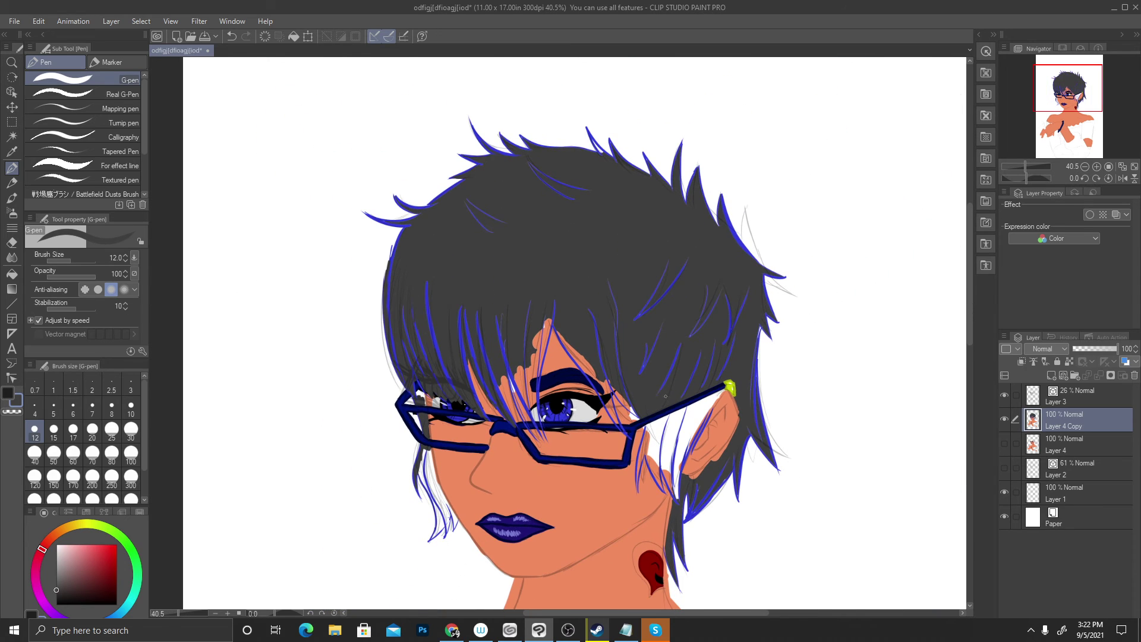
scroll(665, 396, up, 6)
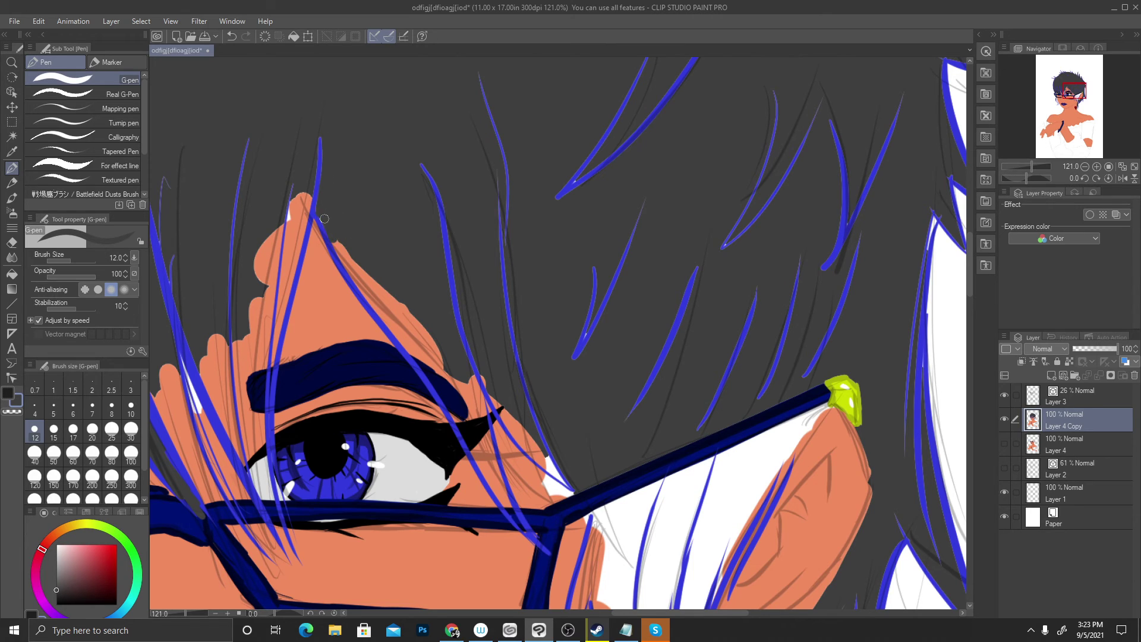
drag(330, 238, 419, 349)
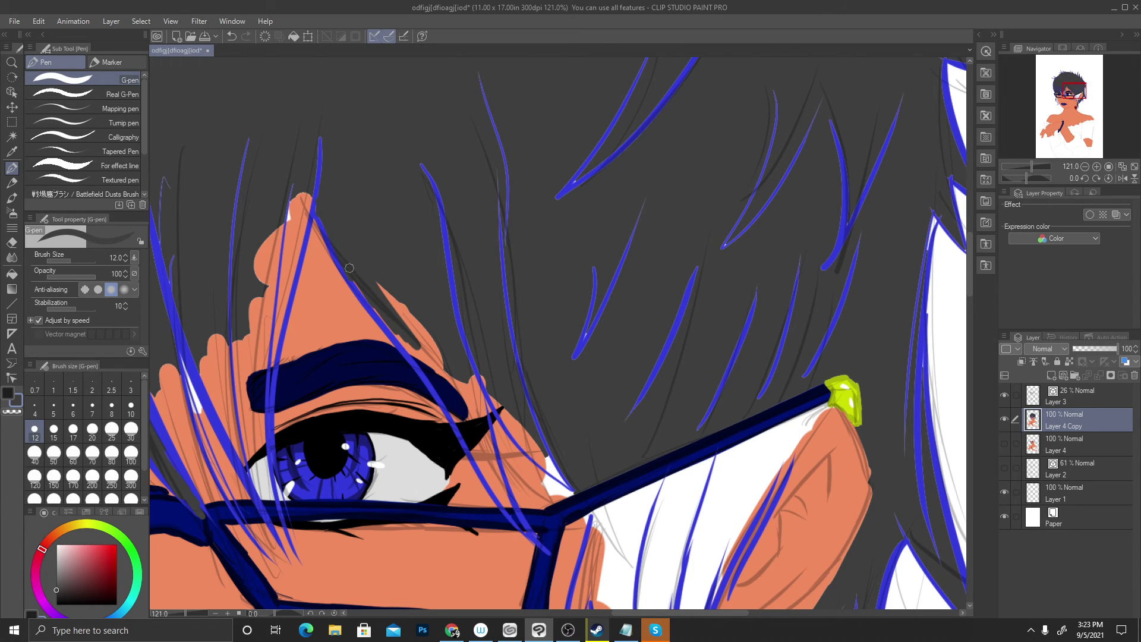
mouse_move(349, 268)
mouse_down()
mouse_move(388, 303)
mouse_move(425, 375)
mouse_up()
mouse_move(386, 293)
mouse_down()
mouse_move(438, 357)
mouse_move(484, 463)
mouse_up()
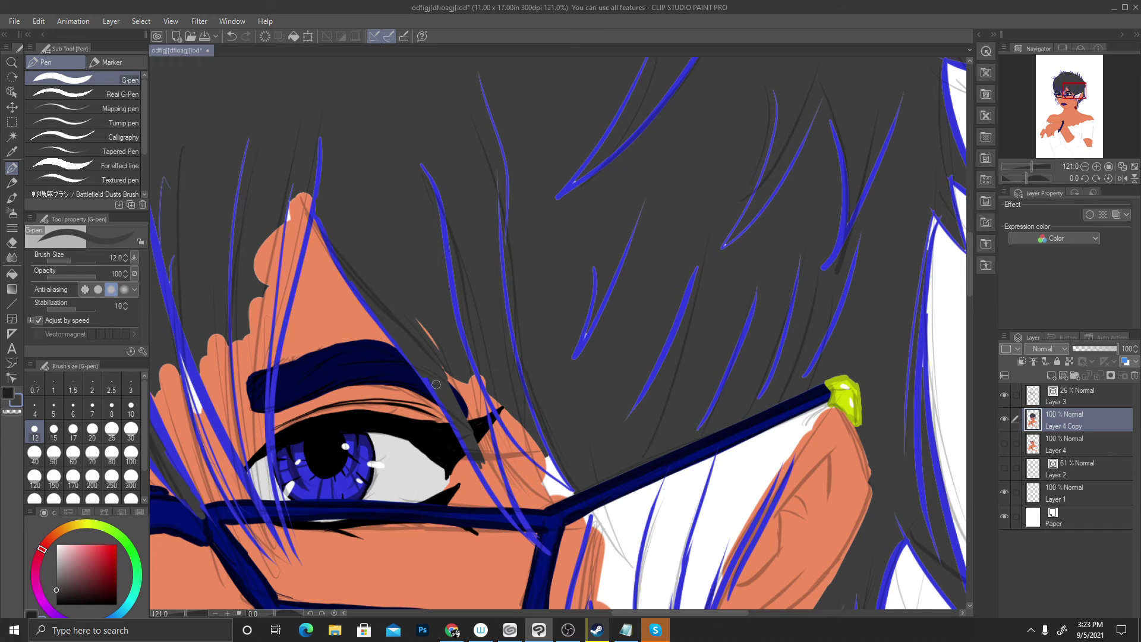
Fill the remaining skin and lash tip between the eyebrow's outer end and the glasses' temple arm with dark grey hair
mouse_move(467, 423)
mouse_down()
mouse_move(496, 495)
mouse_move(529, 532)
mouse_move(477, 439)
mouse_move(515, 517)
mouse_move(480, 459)
mouse_move(512, 513)
mouse_move(491, 484)
mouse_move(509, 510)
mouse_move(476, 383)
mouse_move(481, 444)
mouse_up()
mouse_move(455, 380)
mouse_down()
mouse_move(487, 462)
mouse_move(469, 387)
mouse_move(415, 301)
mouse_move(417, 315)
mouse_up()
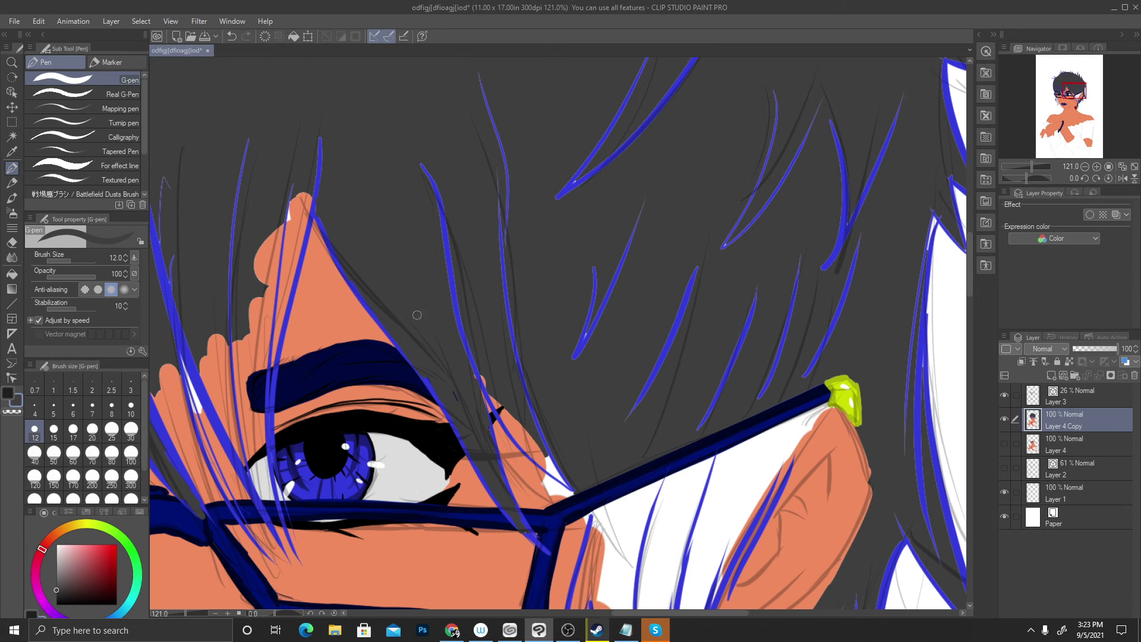
mouse_move(462, 389)
mouse_down()
mouse_move(500, 384)
mouse_move(497, 397)
mouse_move(482, 357)
mouse_move(539, 462)
mouse_move(522, 448)
mouse_move(560, 481)
mouse_move(538, 440)
mouse_up()
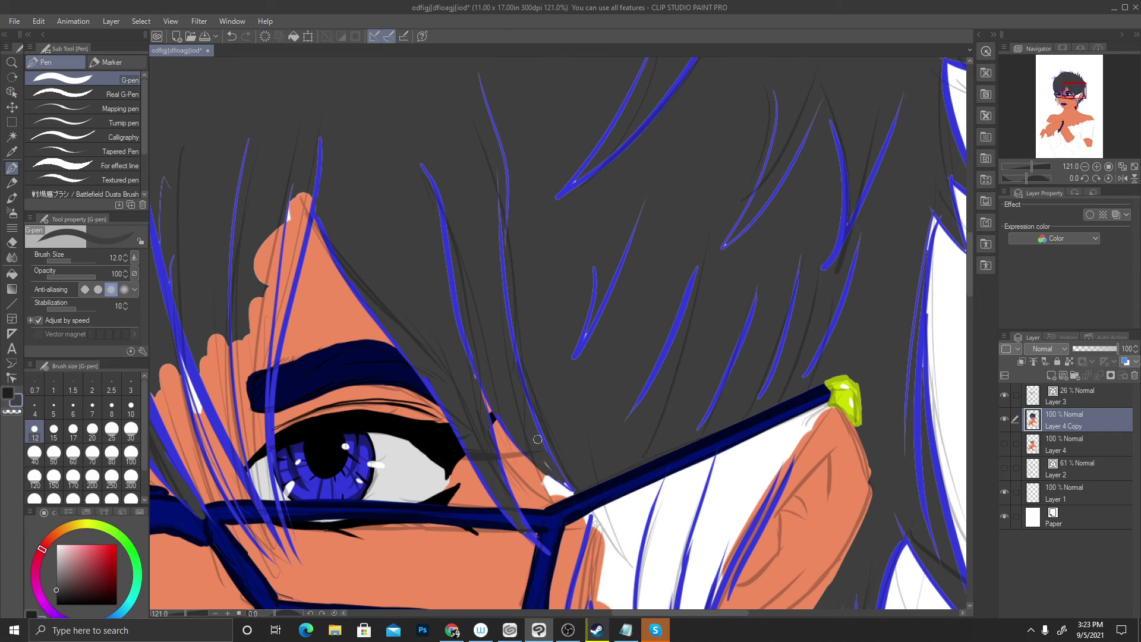
drag(568, 487, 545, 465)
Flip the canvas view horizontally and examine the mirrored portrait as a whole and around the glasses and fringe
scroll(472, 388, down, 5)
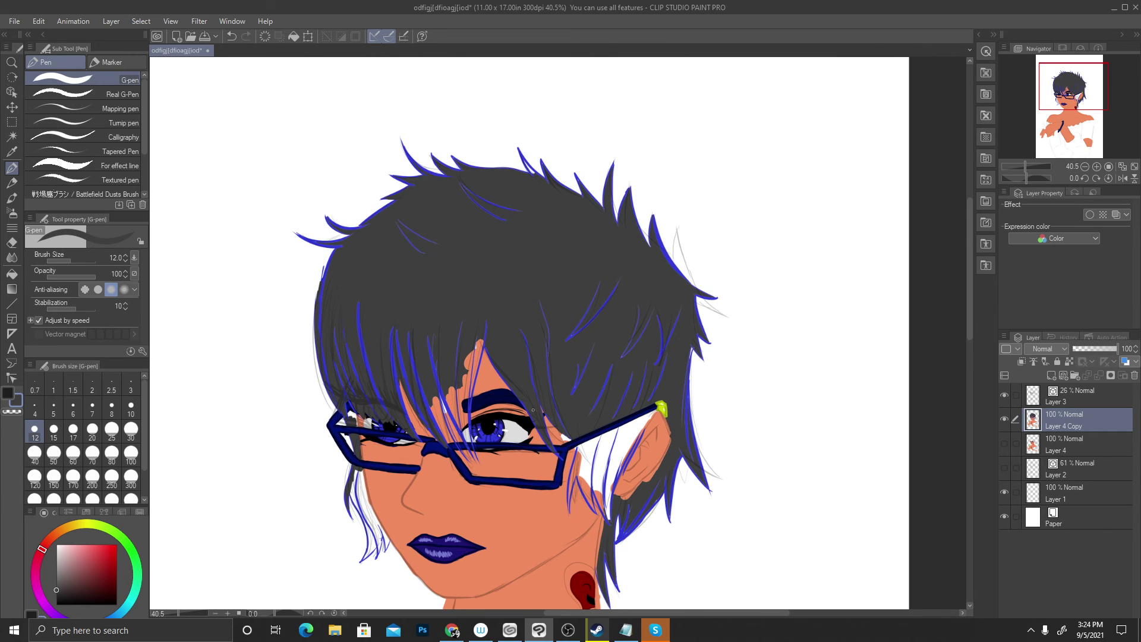
scroll(533, 410, down, 4)
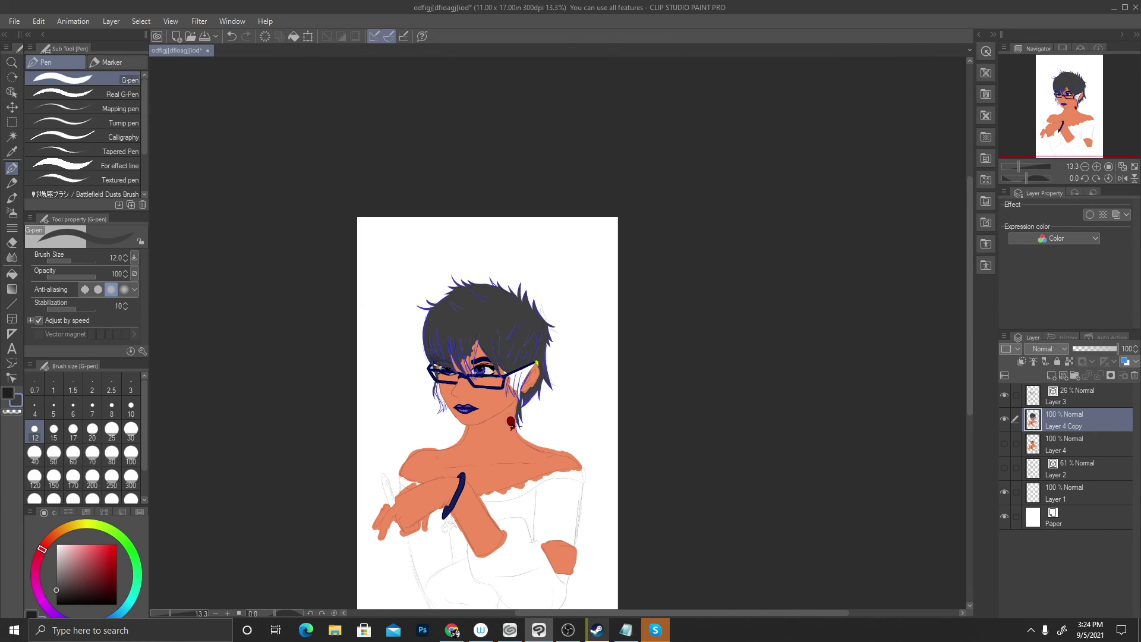
scroll(511, 425, up, 2)
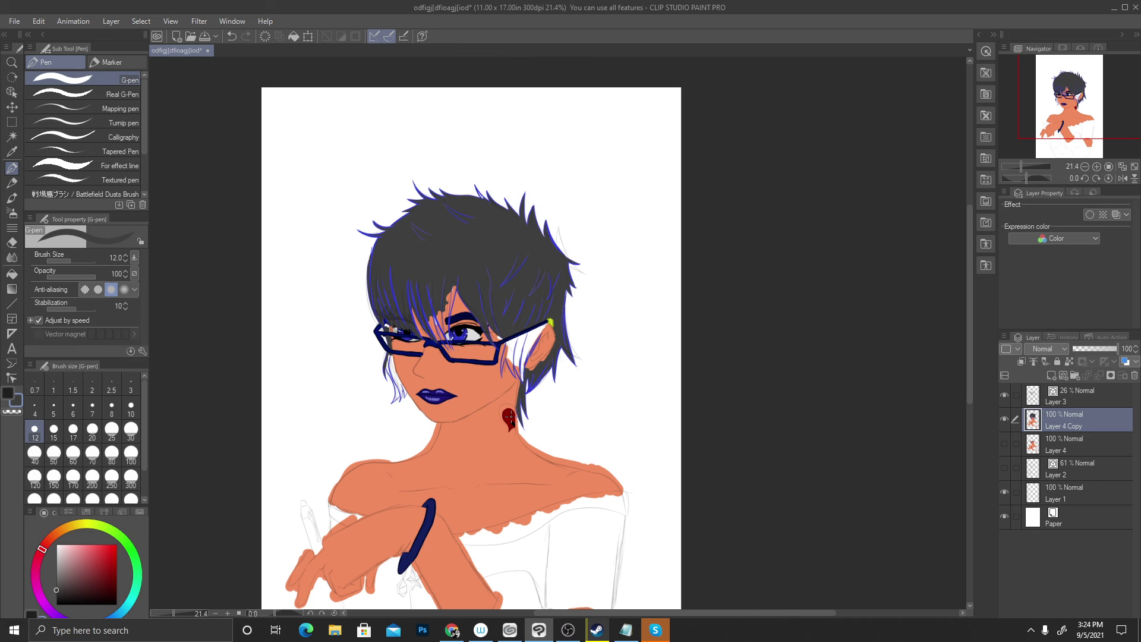
click(172, 22)
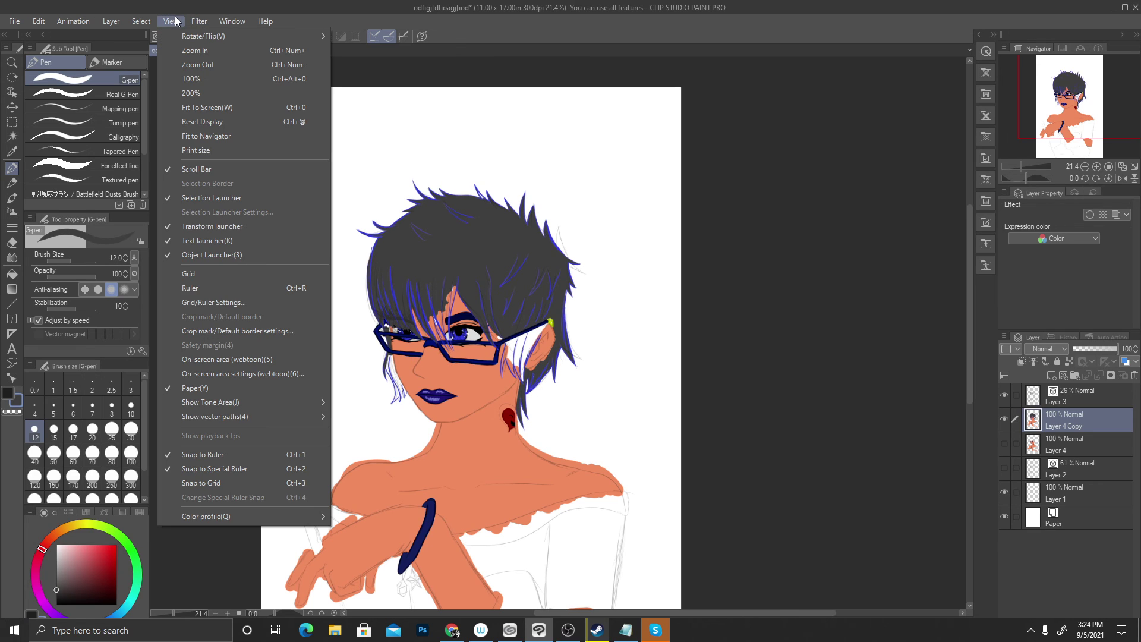
mouse_move(234, 37)
click(411, 118)
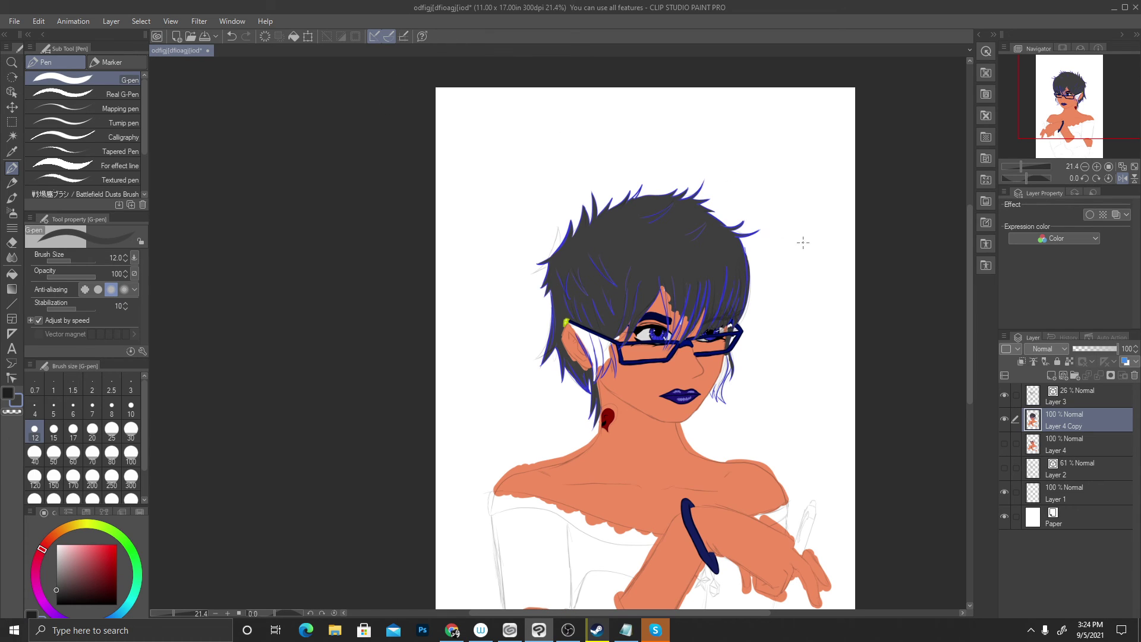
scroll(791, 357, up, 3)
scroll(582, 318, up, 3)
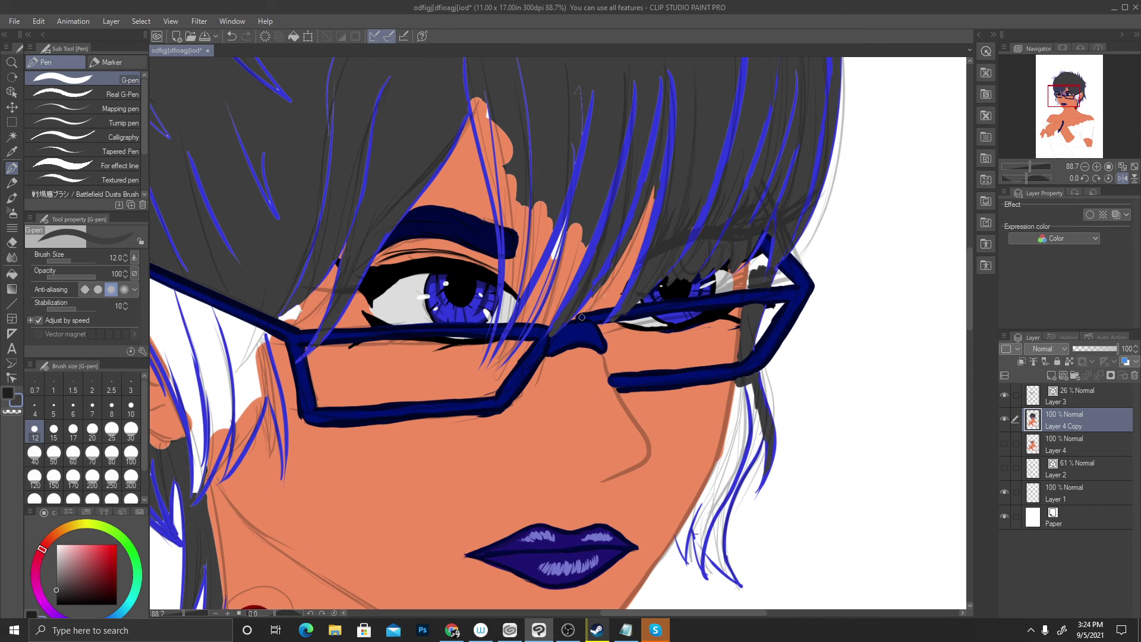
scroll(580, 323, down, 3)
scroll(578, 328, down, 2)
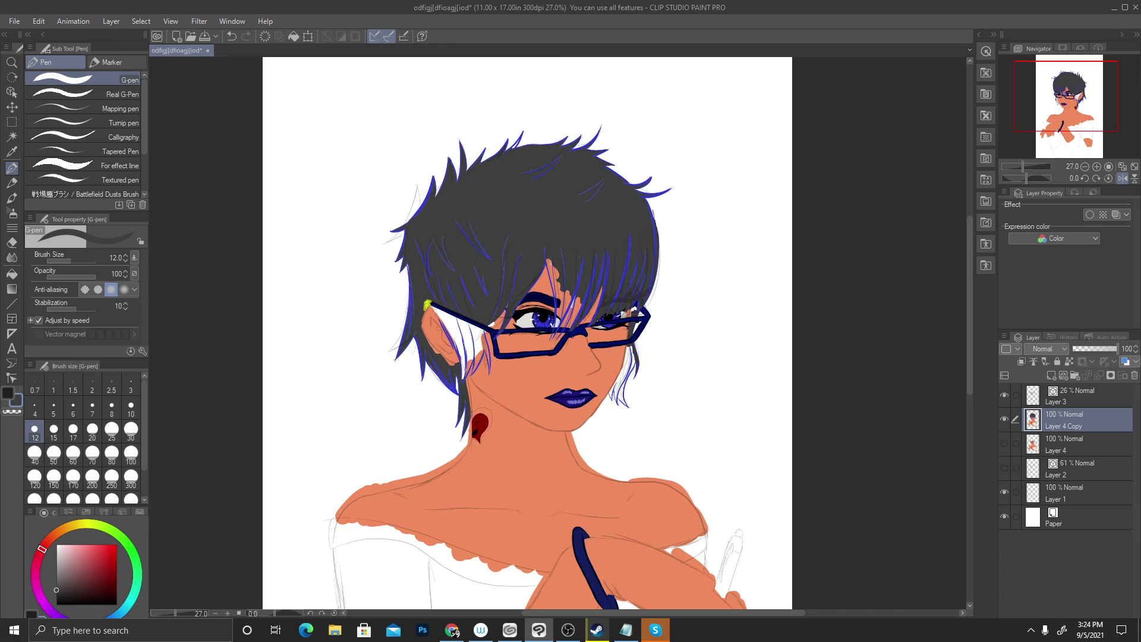
Flip the canvas view horizontally back to its original orientation
click(199, 21)
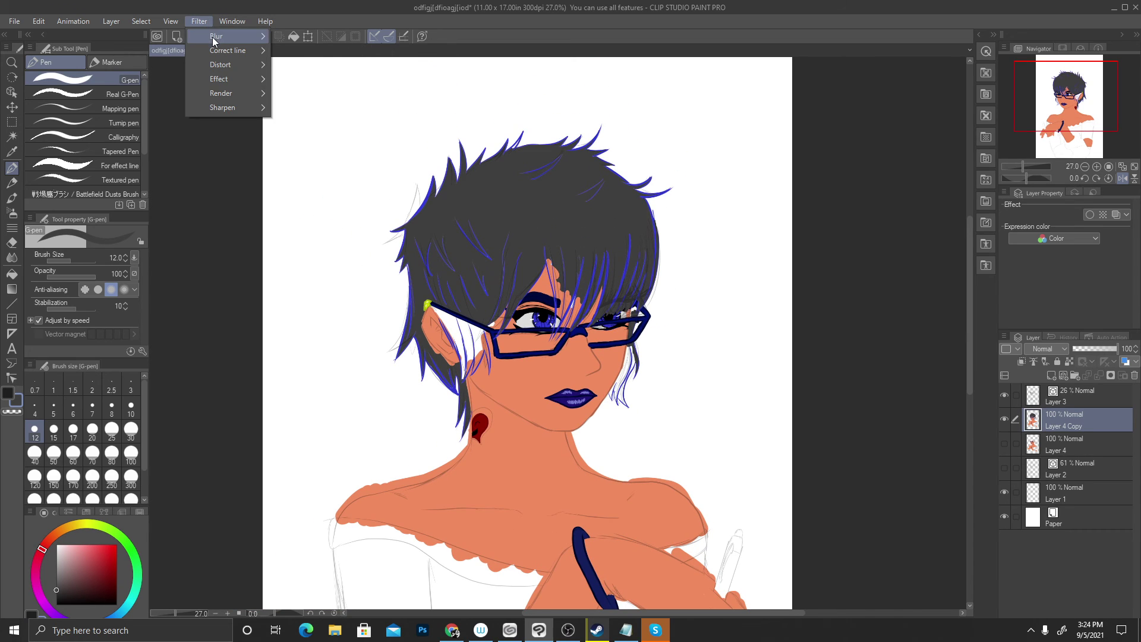
mouse_move(167, 24)
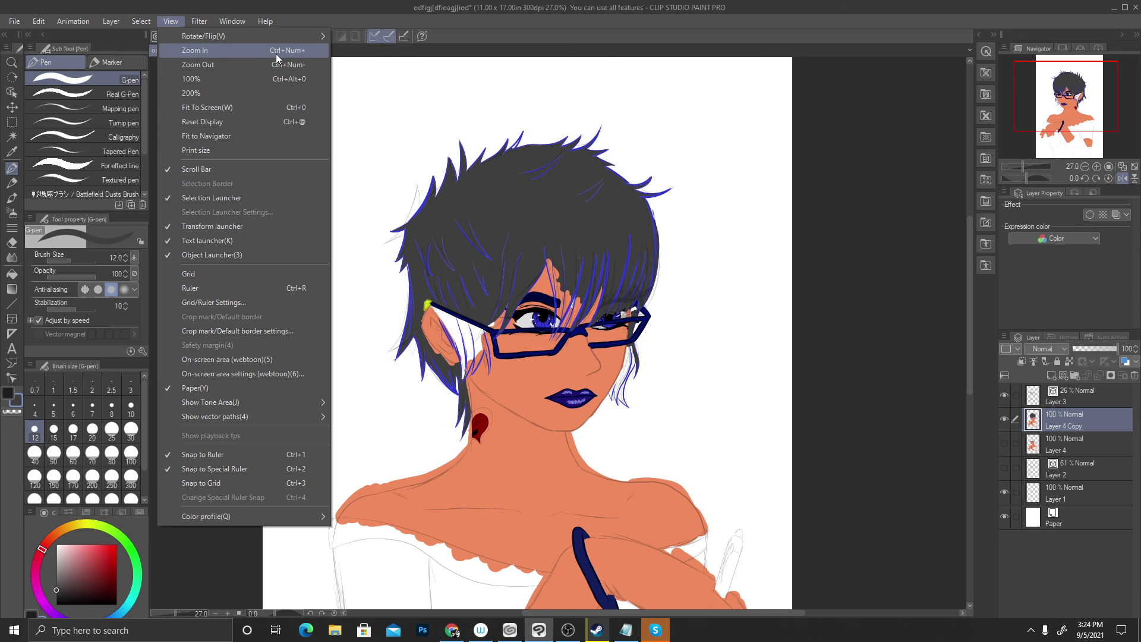
mouse_move(282, 41)
click(360, 114)
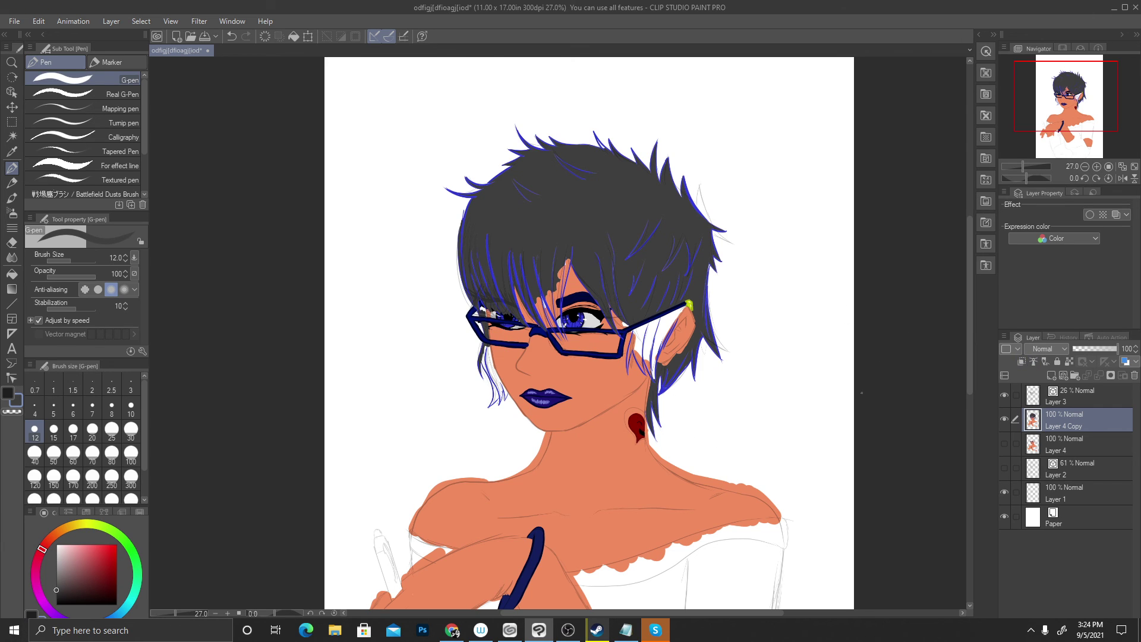
Toggle the Layer 3 sketch off and on repeatedly to compare the colouring with and without it, leaving the layer visible
scroll(844, 404, up, 2)
click(1005, 395)
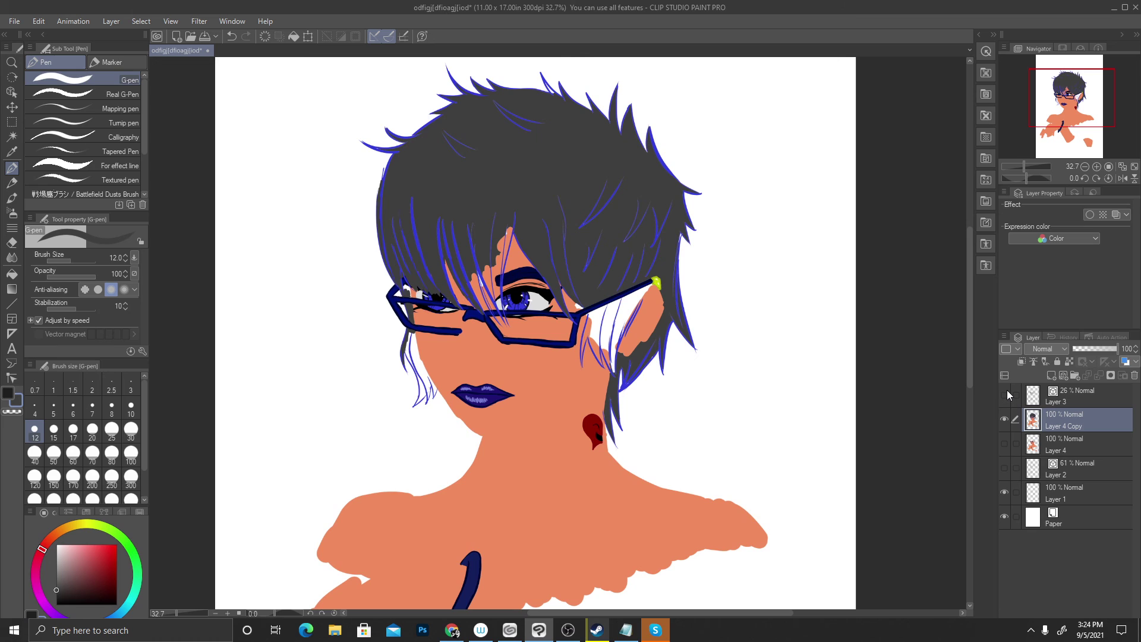
click(1007, 391)
click(1007, 391)
click(1007, 391)
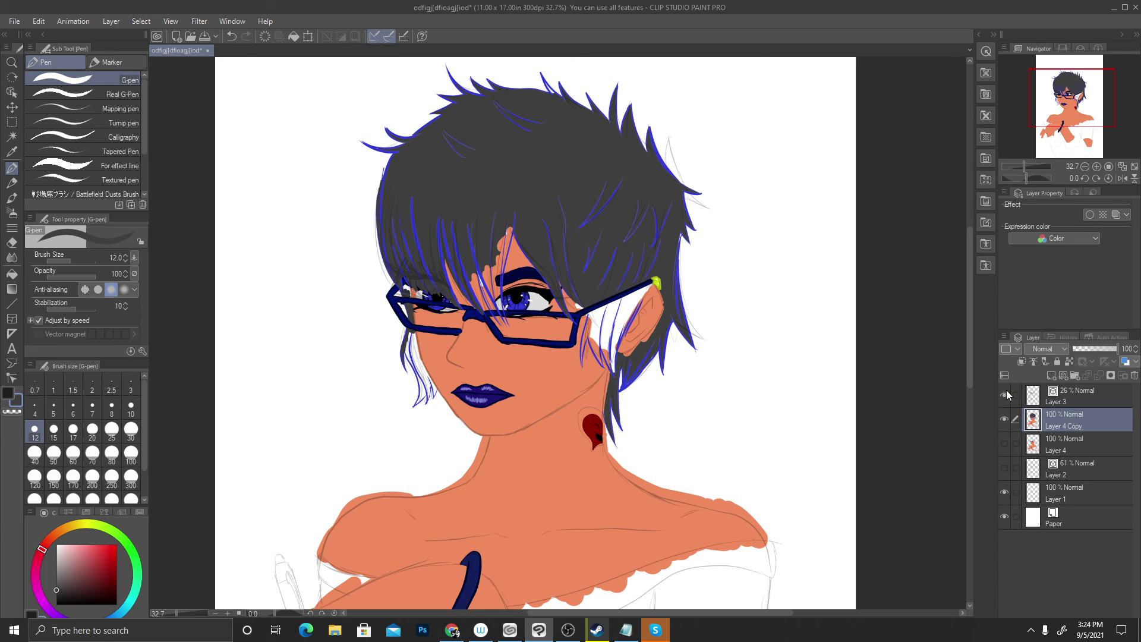
click(1006, 391)
click(1006, 391)
click(1007, 390)
click(1007, 390)
click(1007, 390)
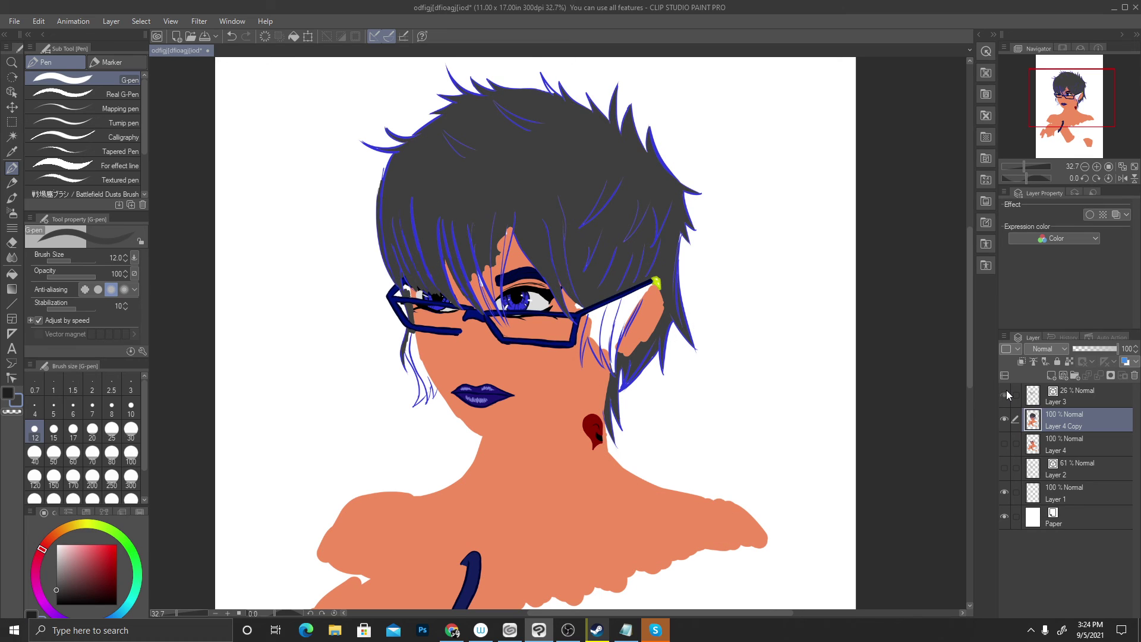
click(1007, 390)
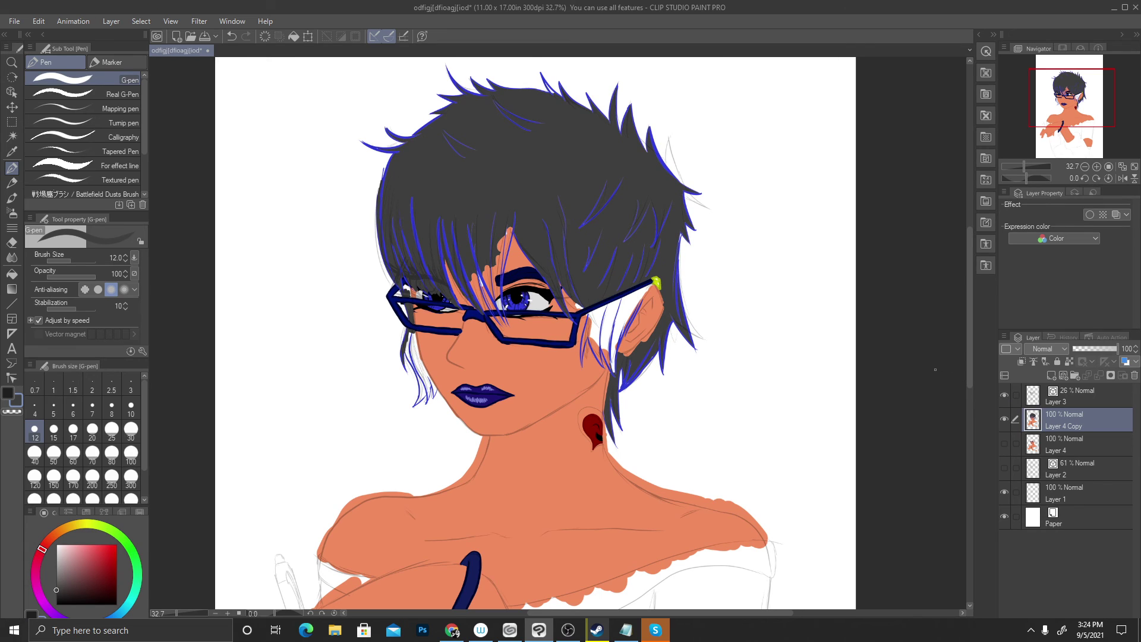